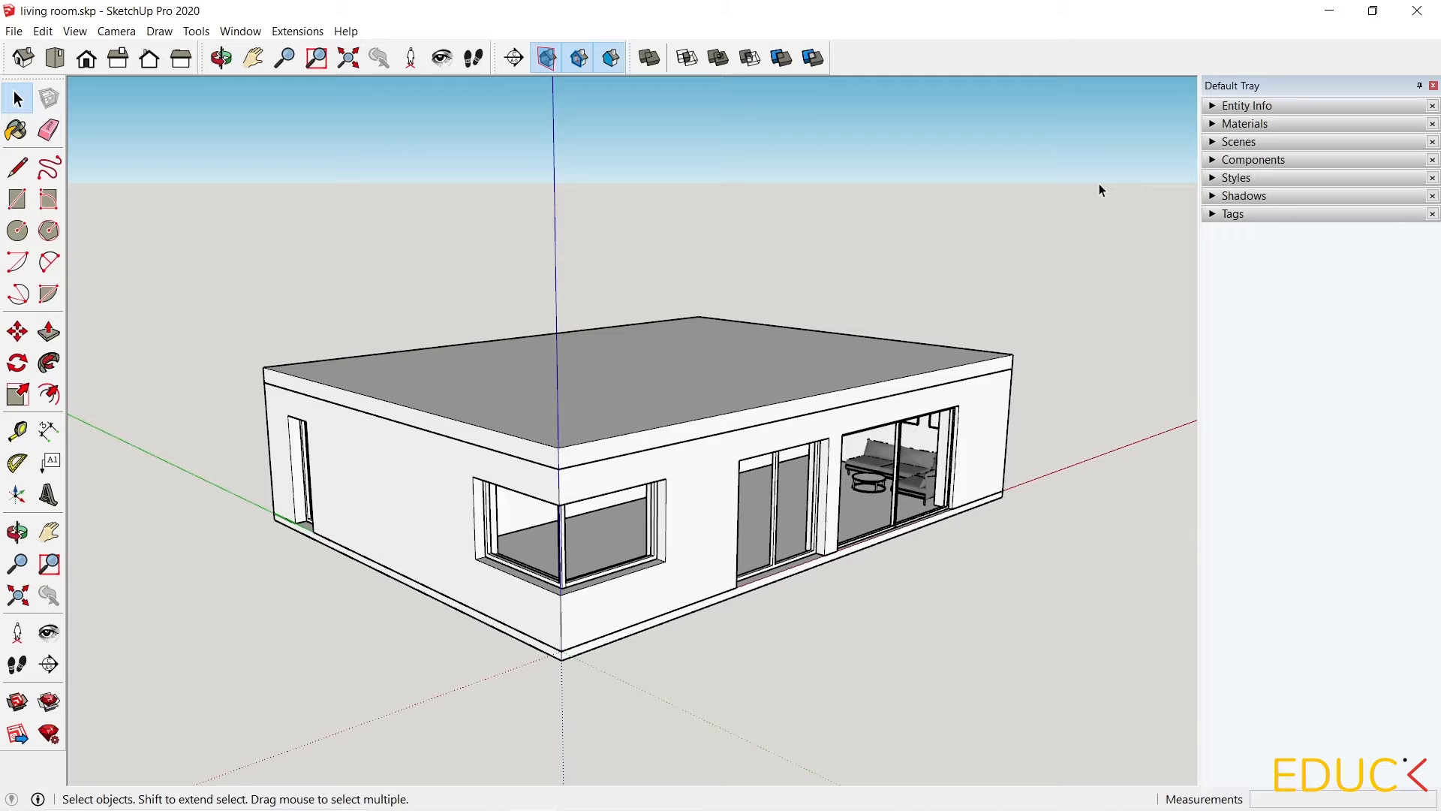
# Toggle each tag's visibility off and back on to examine which parts of the model each tag controls.
pyautogui.click(1264, 214)
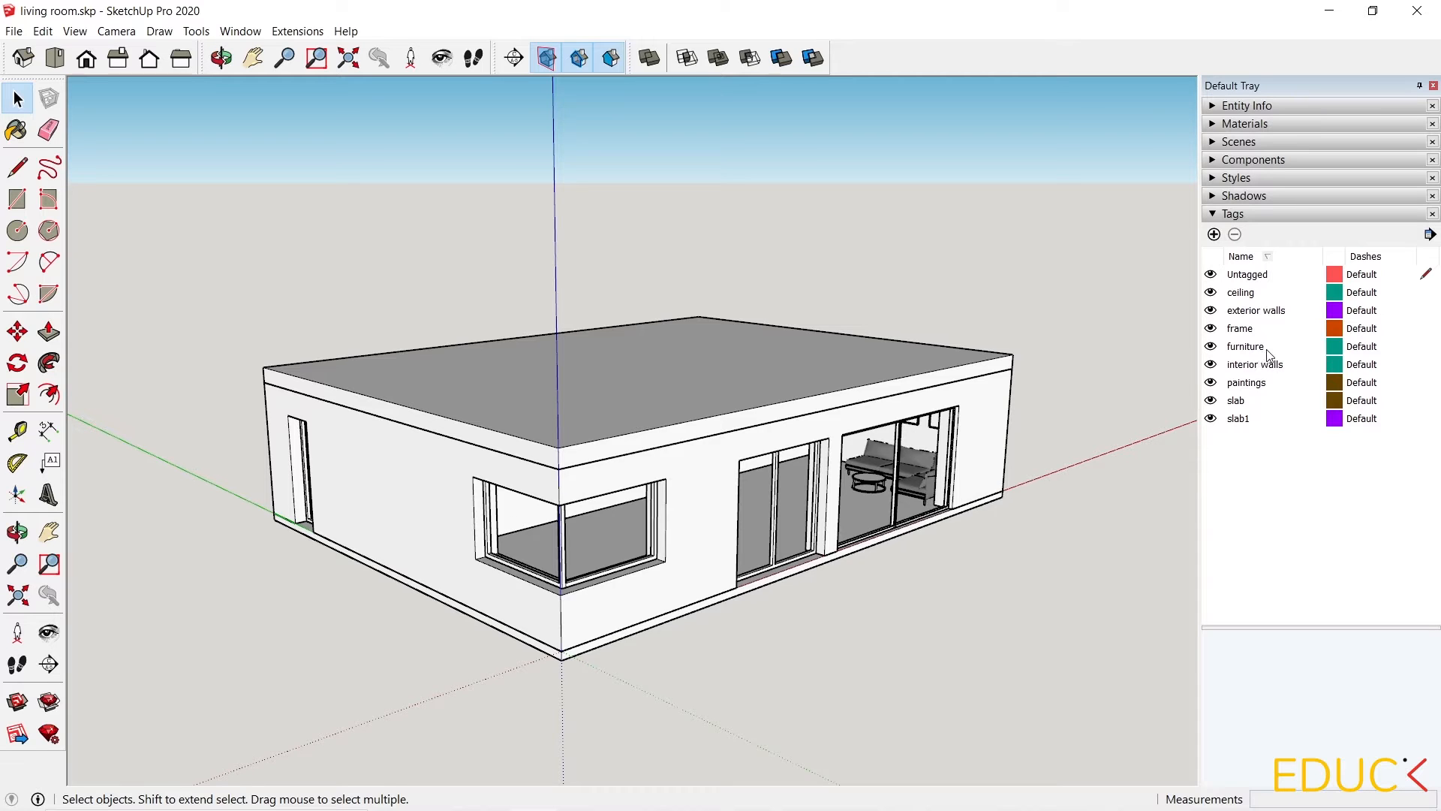
pyautogui.click(1211, 292)
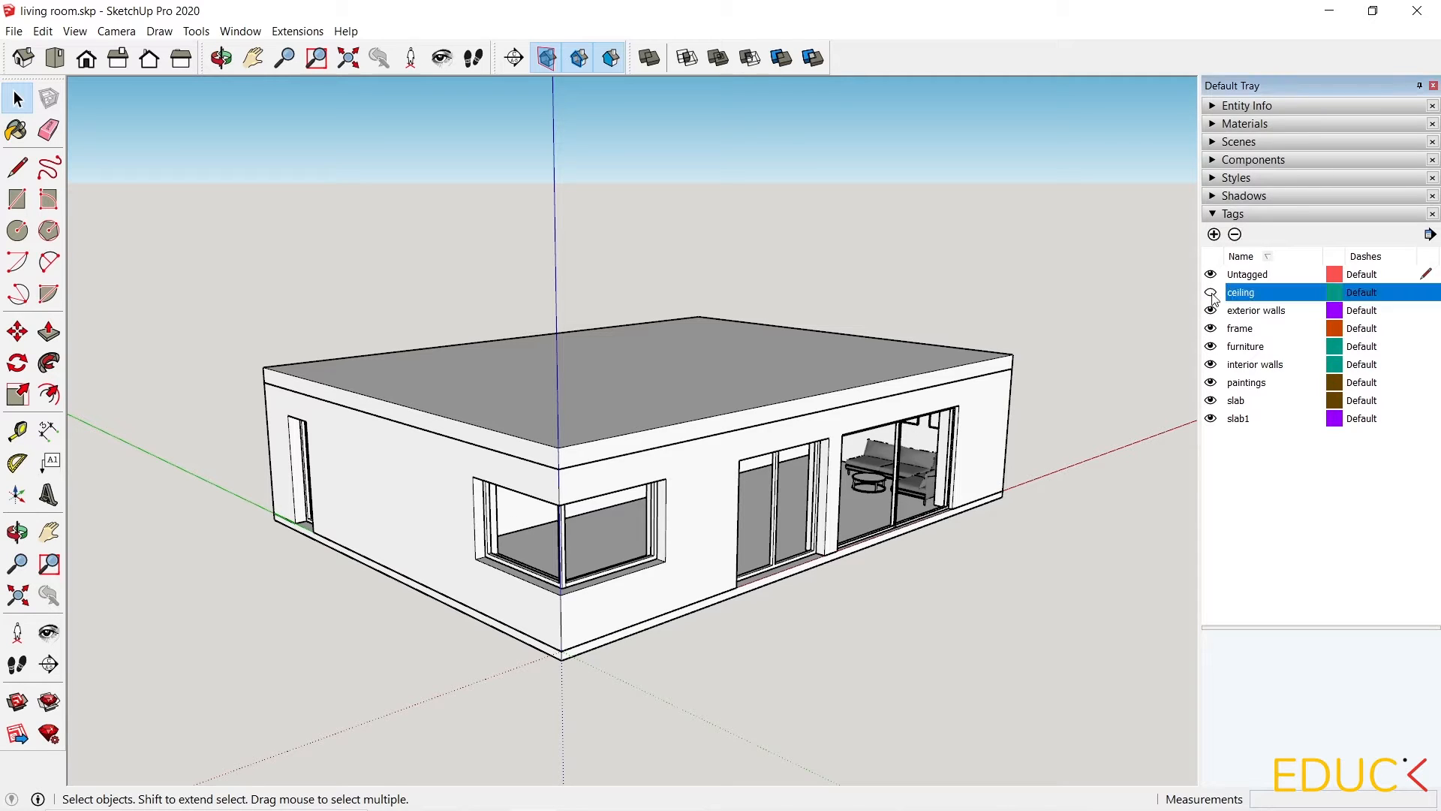
pyautogui.click(1211, 310)
pyautogui.click(1210, 310)
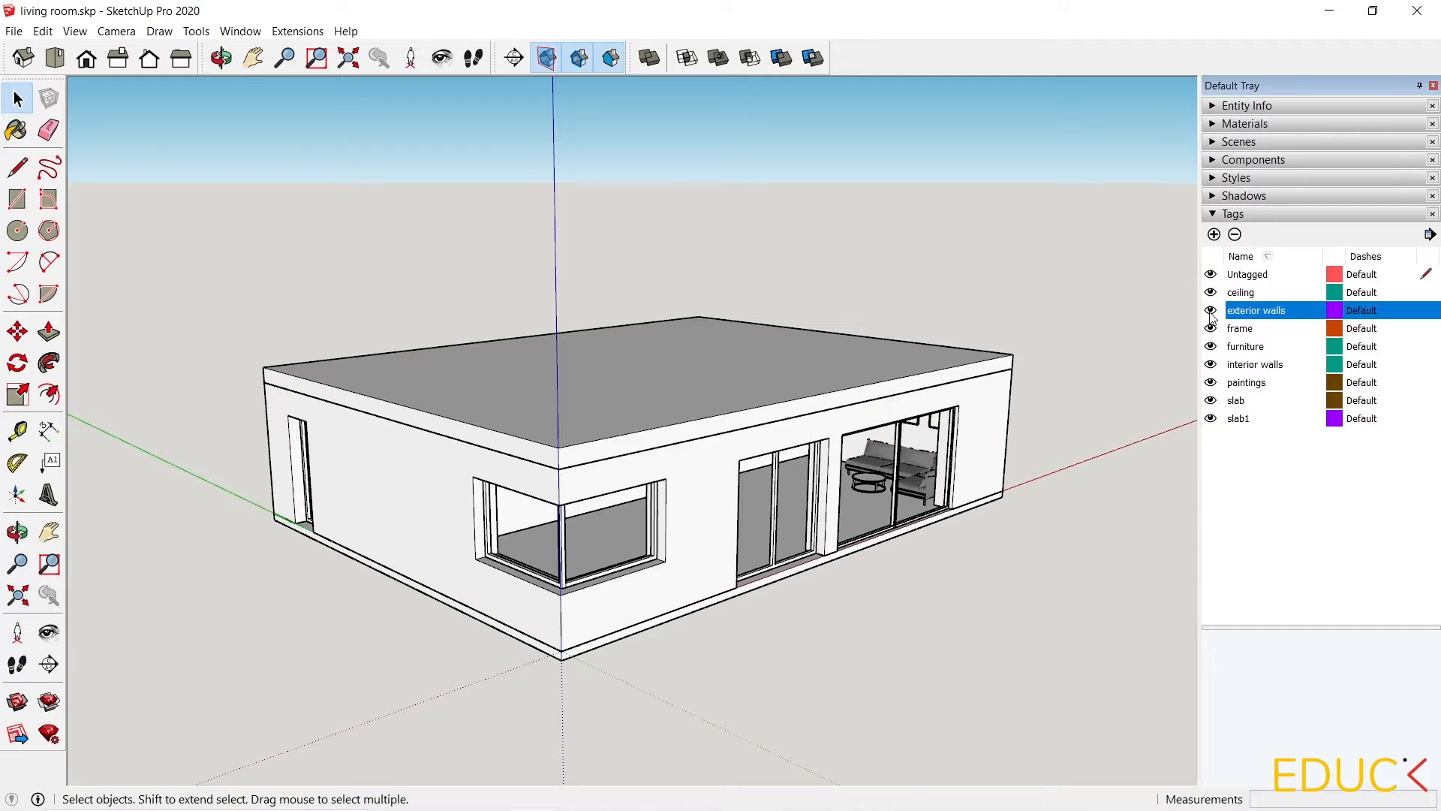
pyautogui.click(1211, 328)
pyautogui.click(1211, 328)
pyautogui.click(1211, 328)
pyautogui.click(1211, 346)
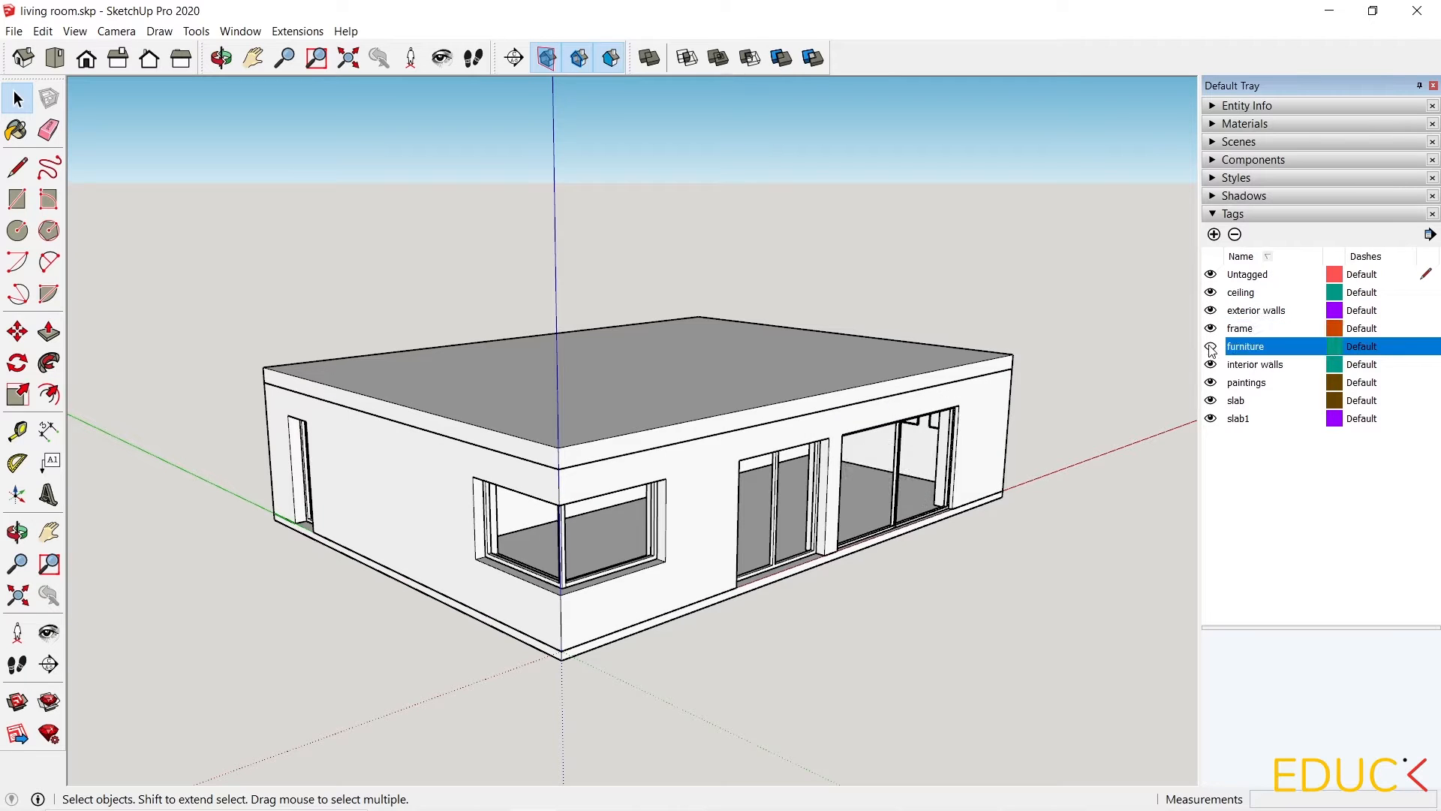
pyautogui.click(1211, 346)
pyautogui.click(1211, 364)
pyautogui.click(1211, 364)
pyautogui.click(1211, 382)
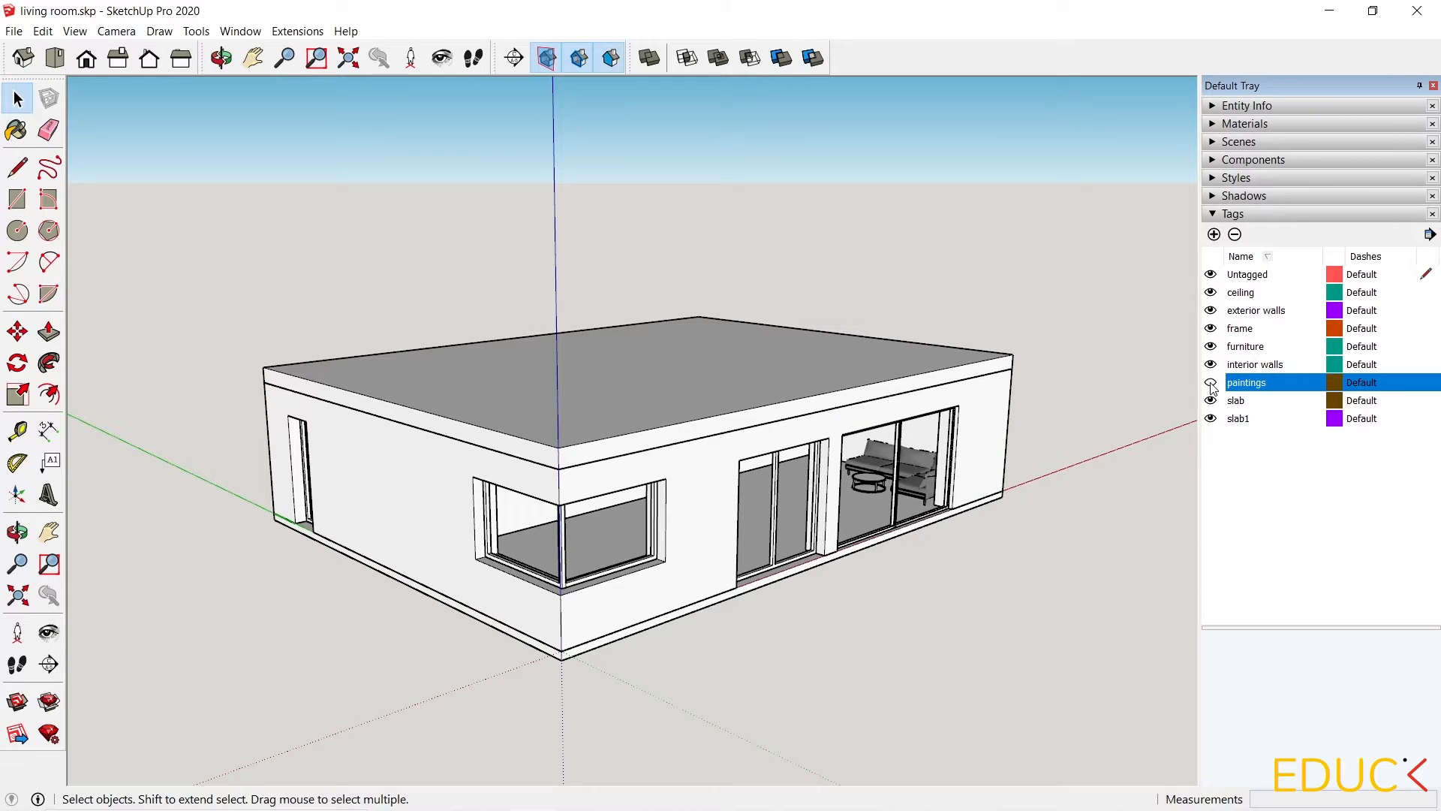
pyautogui.click(1211, 382)
pyautogui.click(1211, 400)
pyautogui.click(1211, 400)
pyautogui.click(1211, 418)
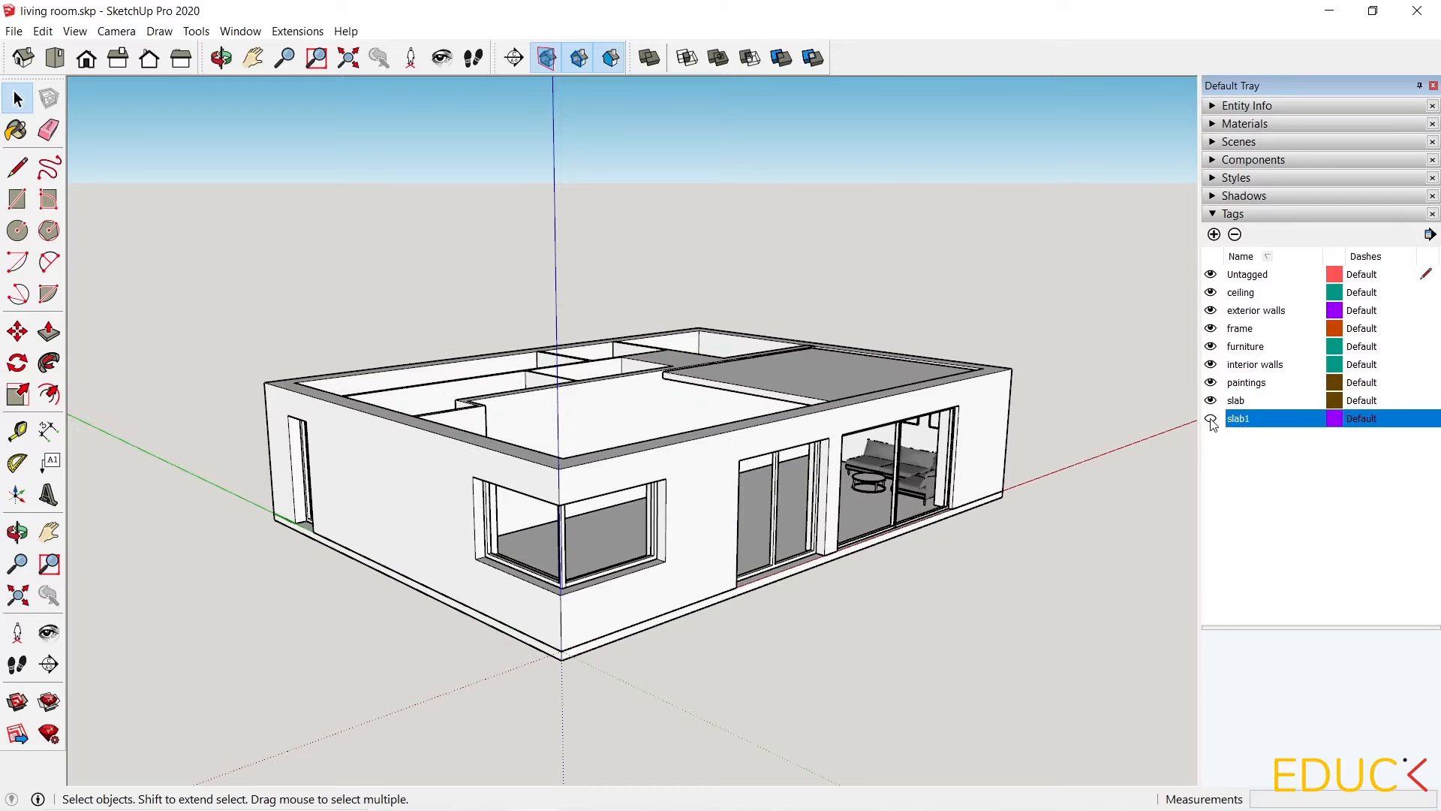
pyautogui.click(1211, 418)
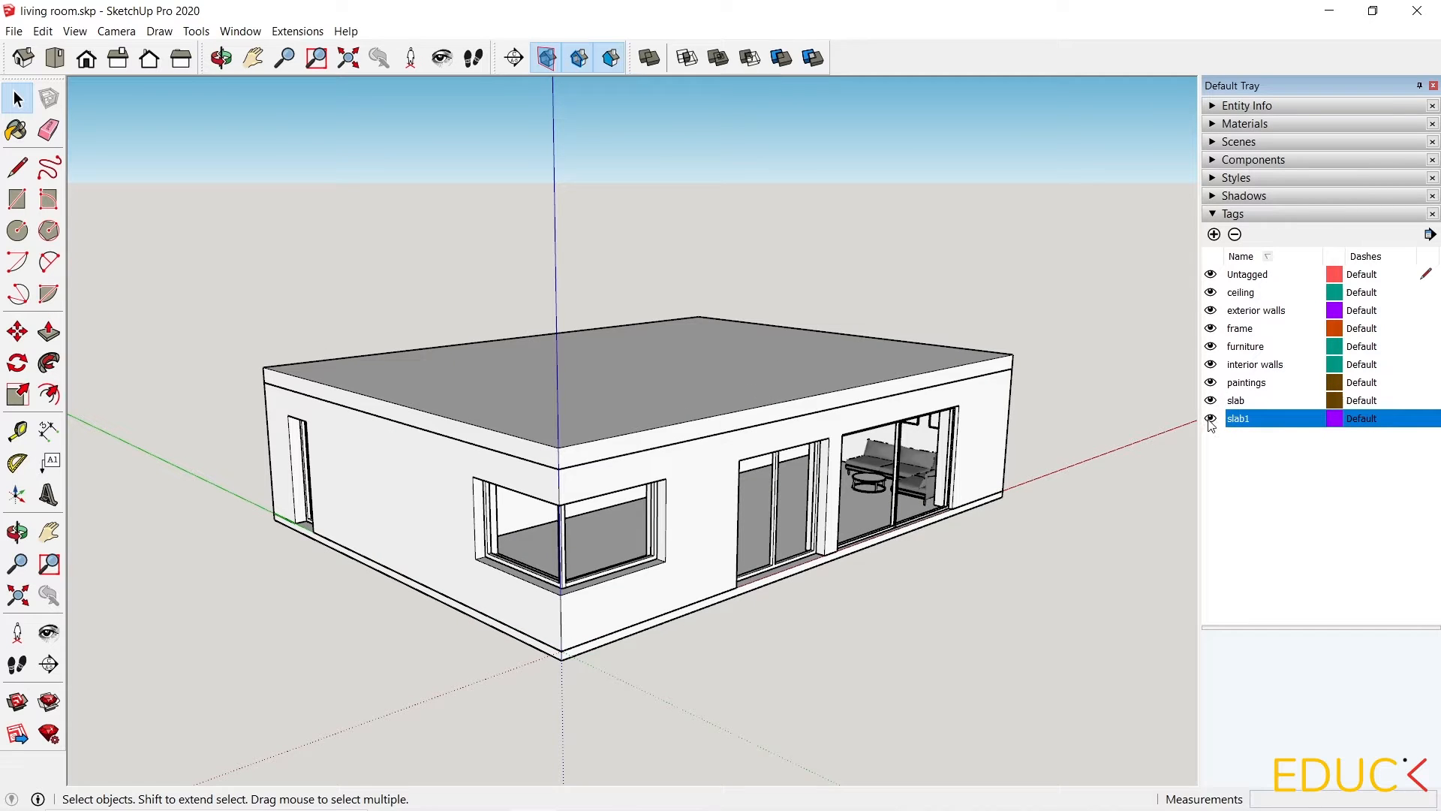
pyautogui.click(1211, 418)
pyautogui.click(1211, 418)
pyautogui.click(1211, 364)
pyautogui.click(1211, 364)
pyautogui.click(1211, 311)
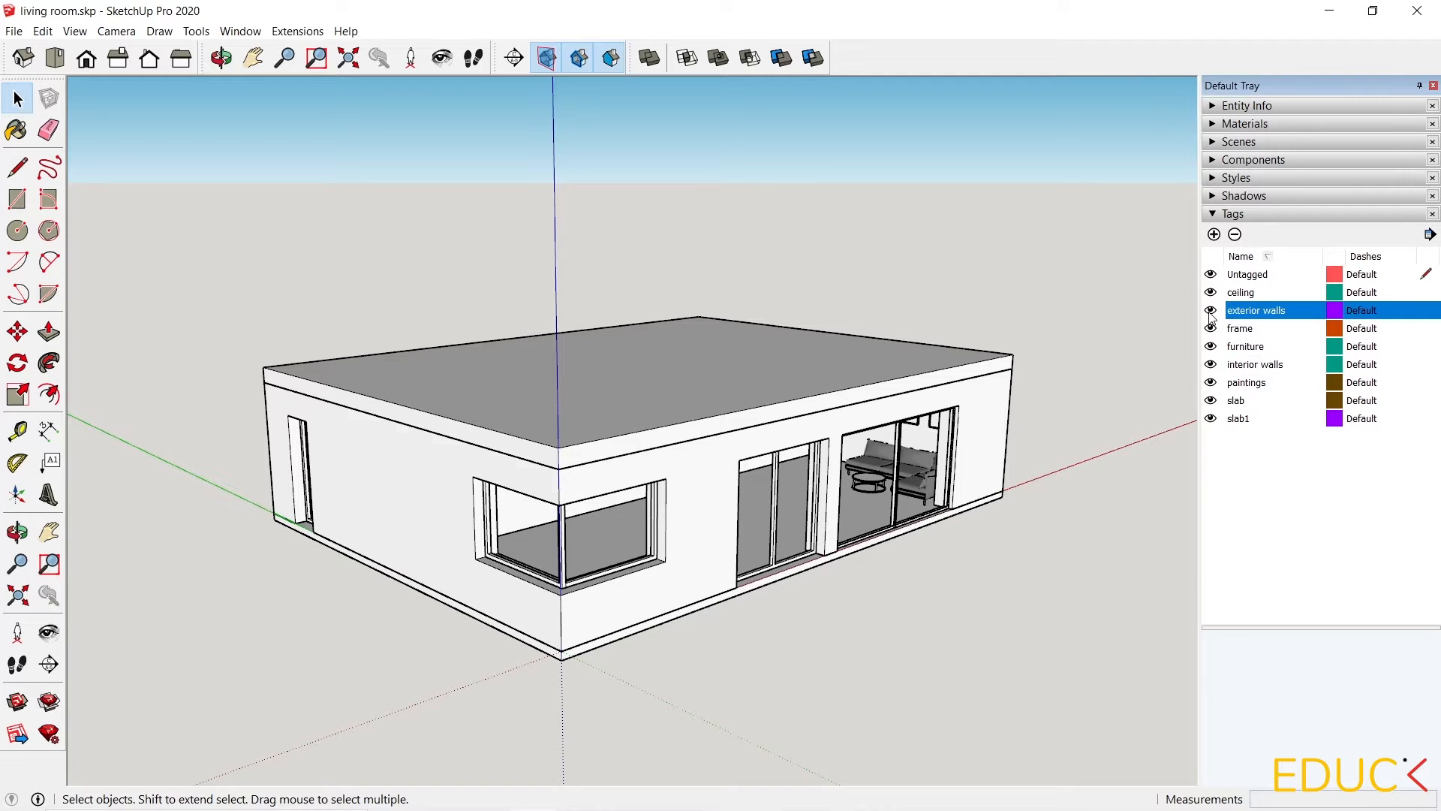
pyautogui.click(1211, 311)
# Frame an interior view of the living room's sofa wall and switch the camera to Two-Point Perspective.
pyautogui.click(481, 806)
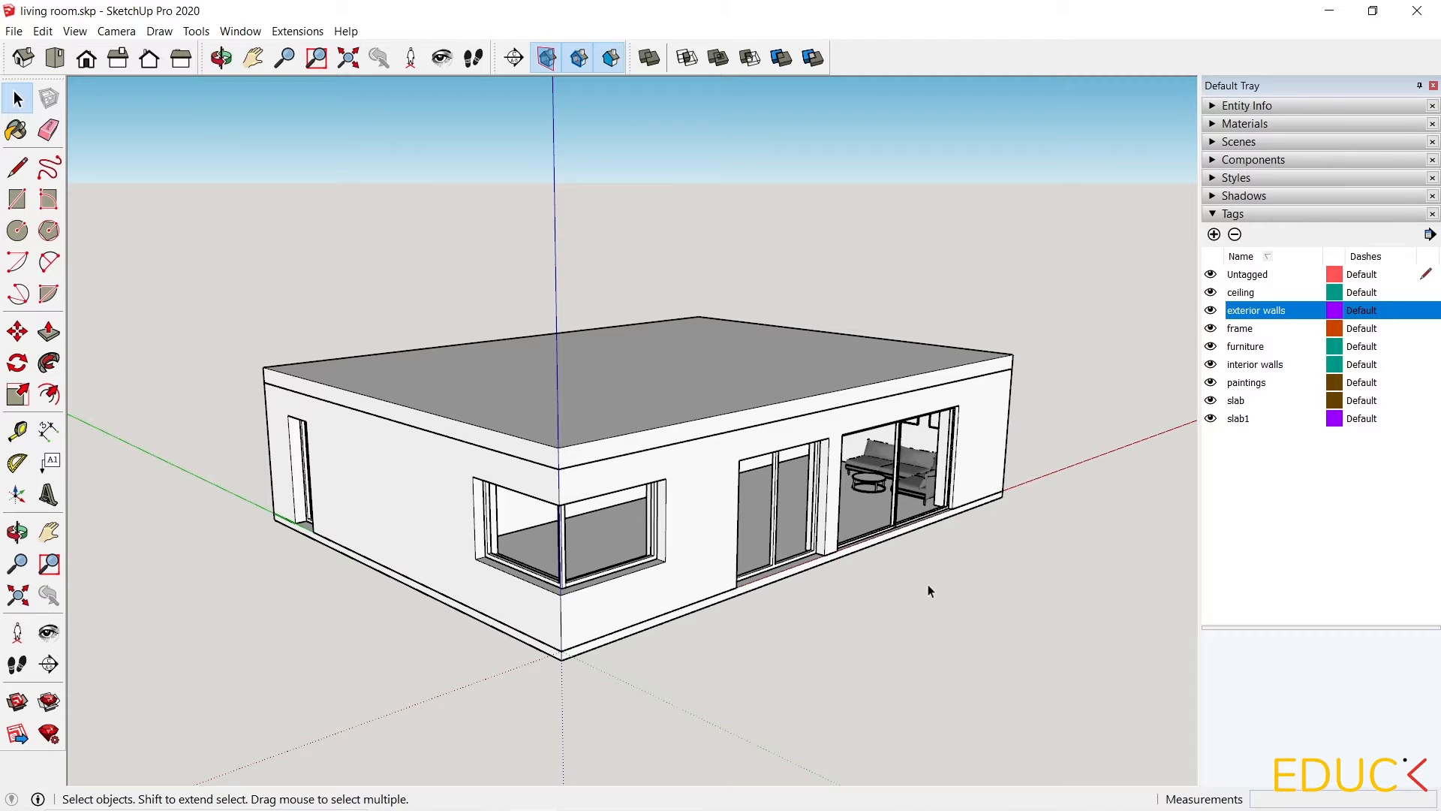
pyautogui.scroll(4, 988, 483)
pyautogui.scroll(2, 900, 443)
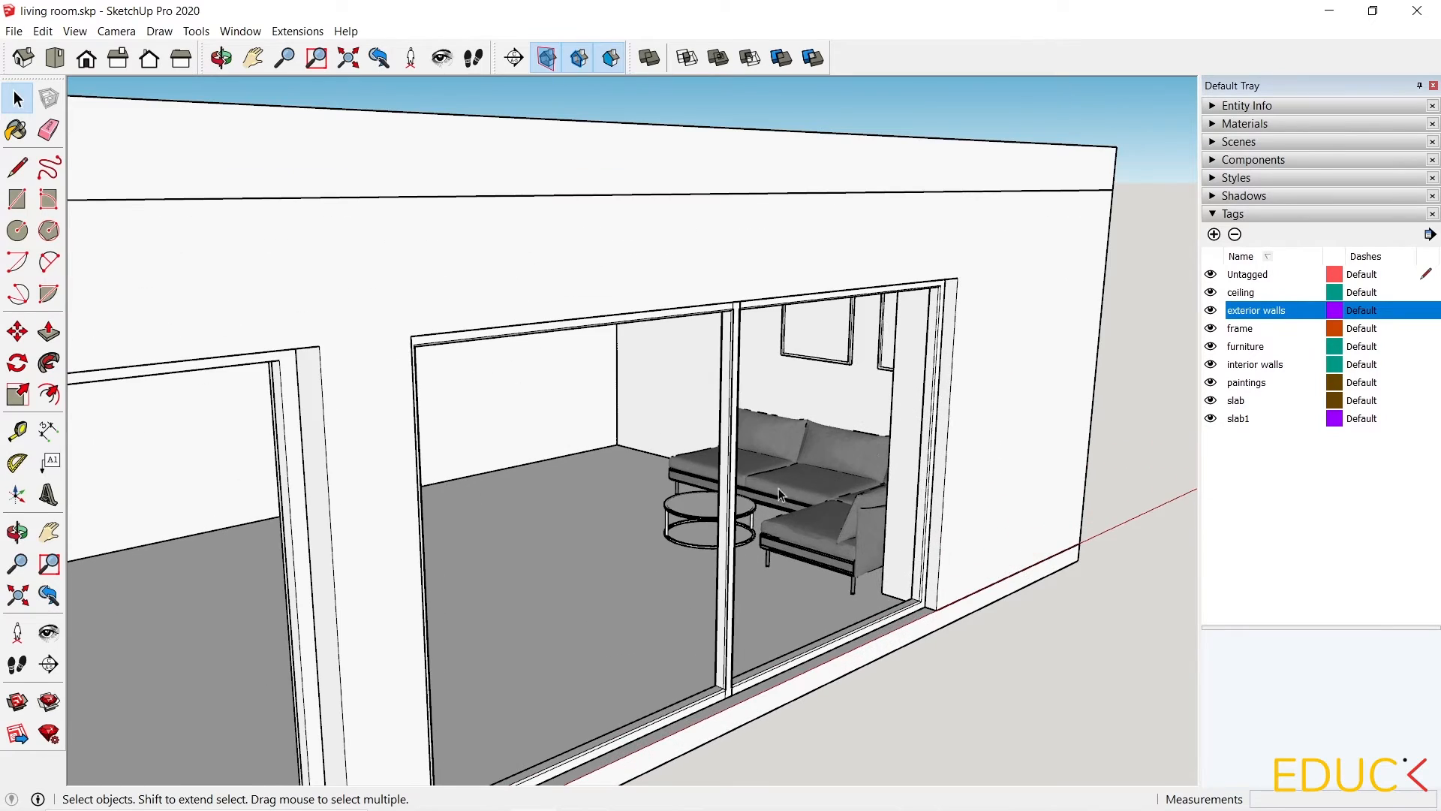
pyautogui.moveTo(778, 487); pyautogui.dragTo(1126, 403, button='middle')
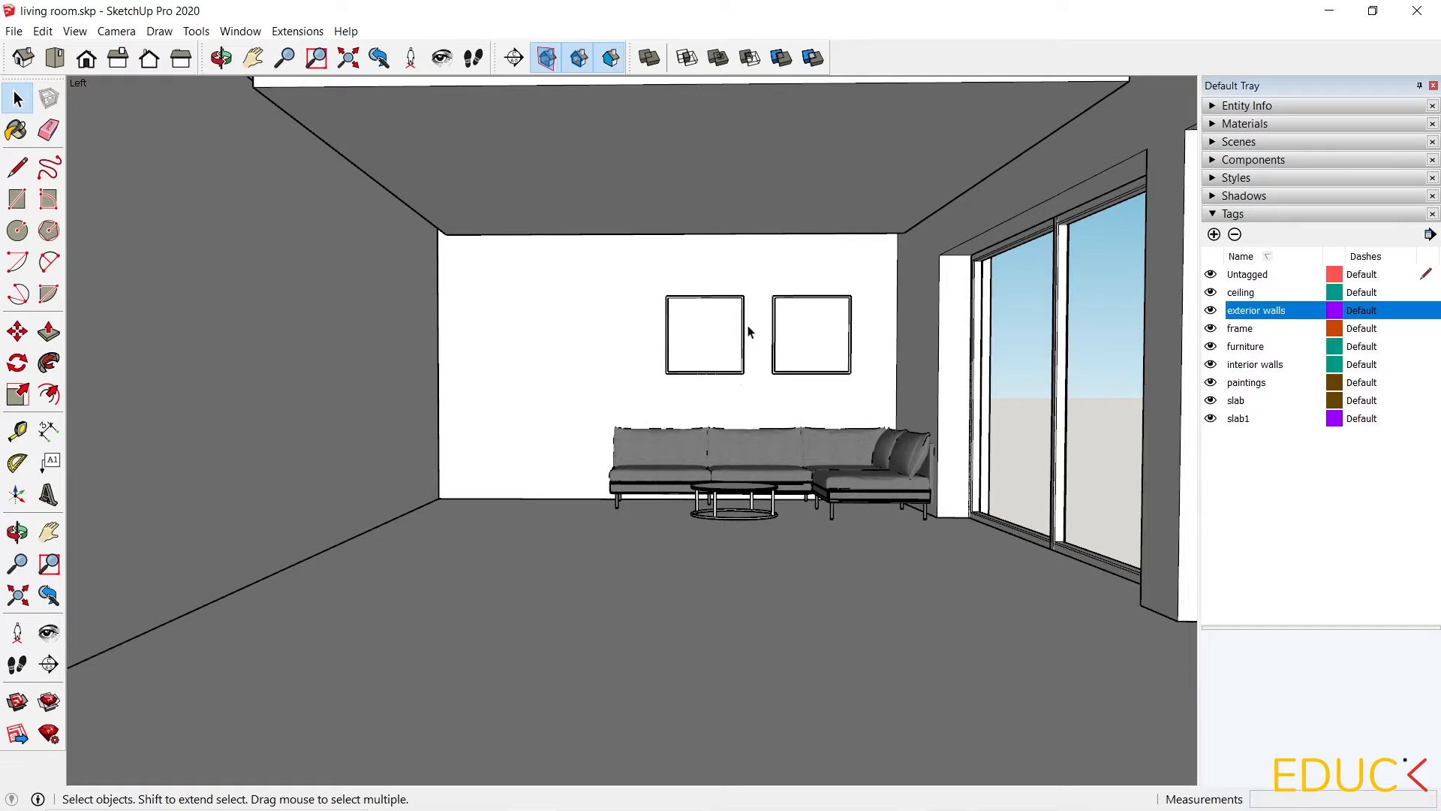
pyautogui.scroll(3, 782, 389)
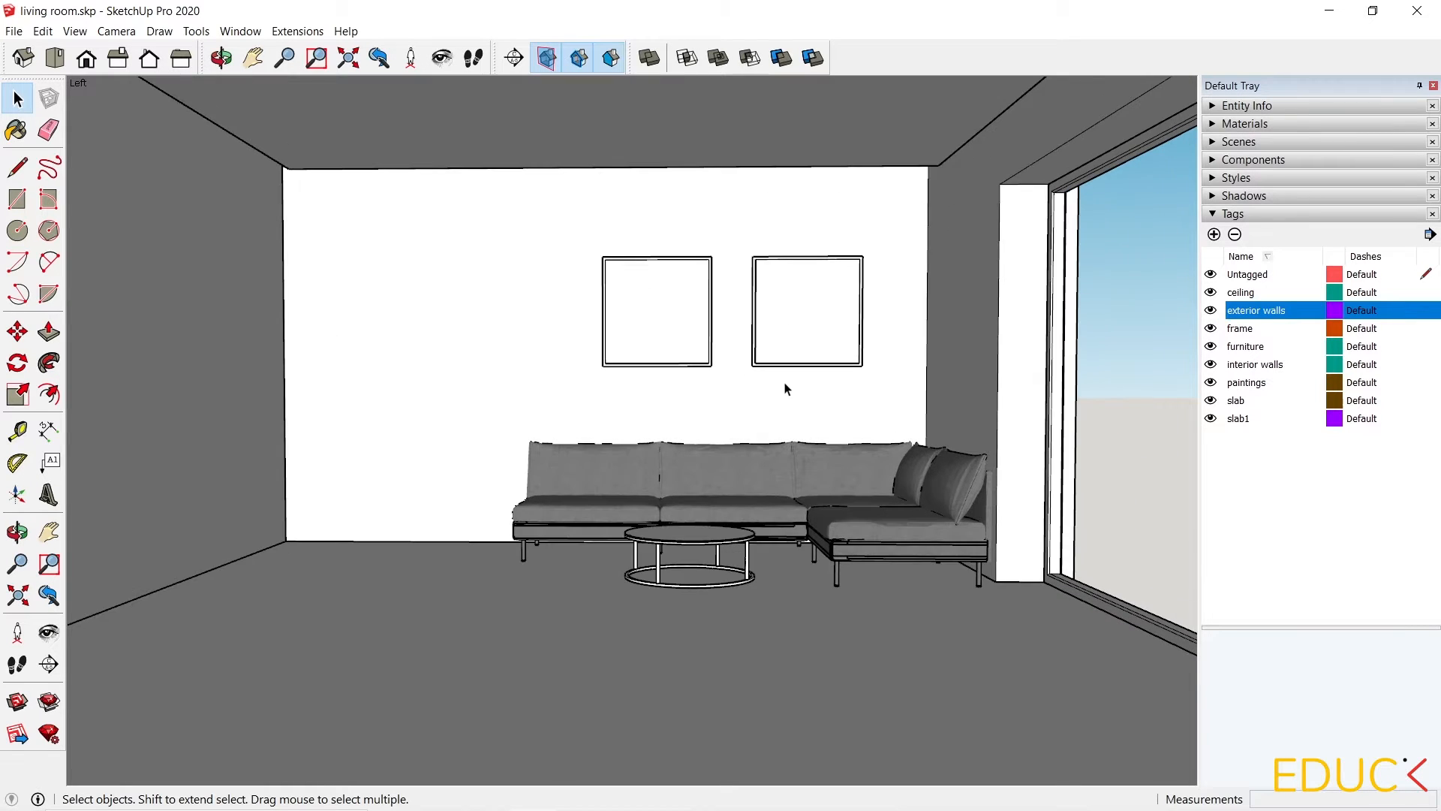
pyautogui.scroll(2, 777, 403)
pyautogui.moveTo(765, 390); pyautogui.dragTo(807, 390, button='middle')
pyautogui.press('space')
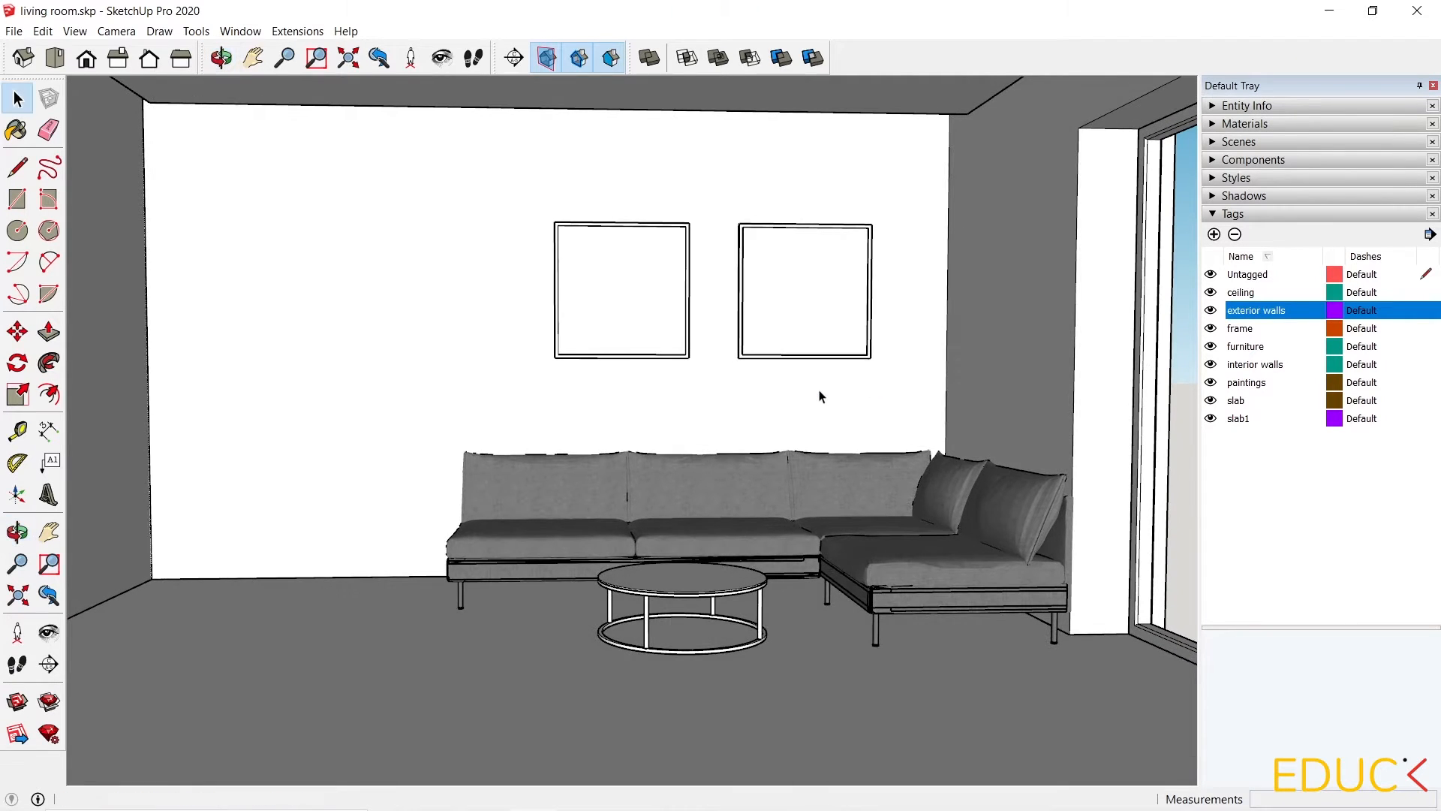
pyautogui.click(104, 34)
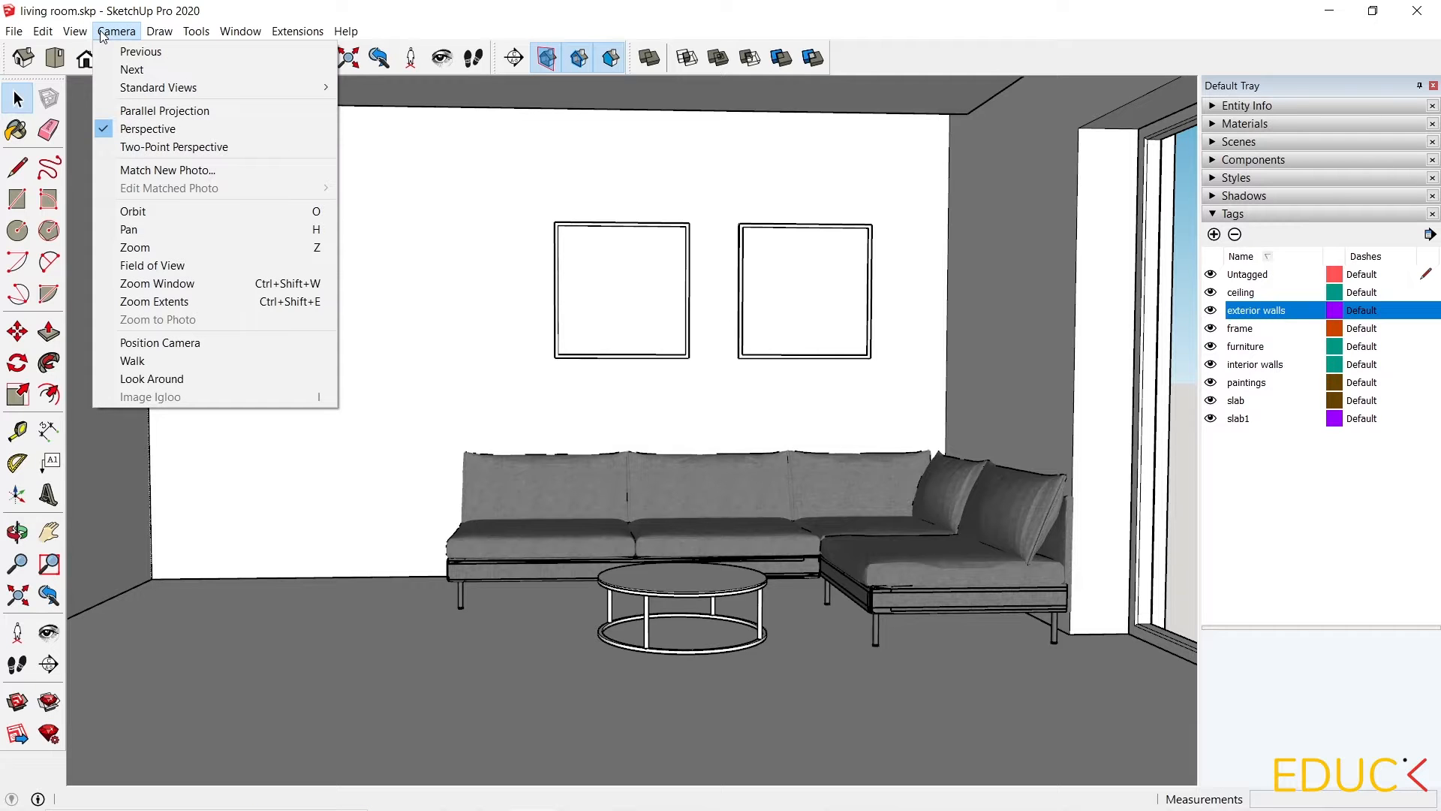
pyautogui.click(154, 149)
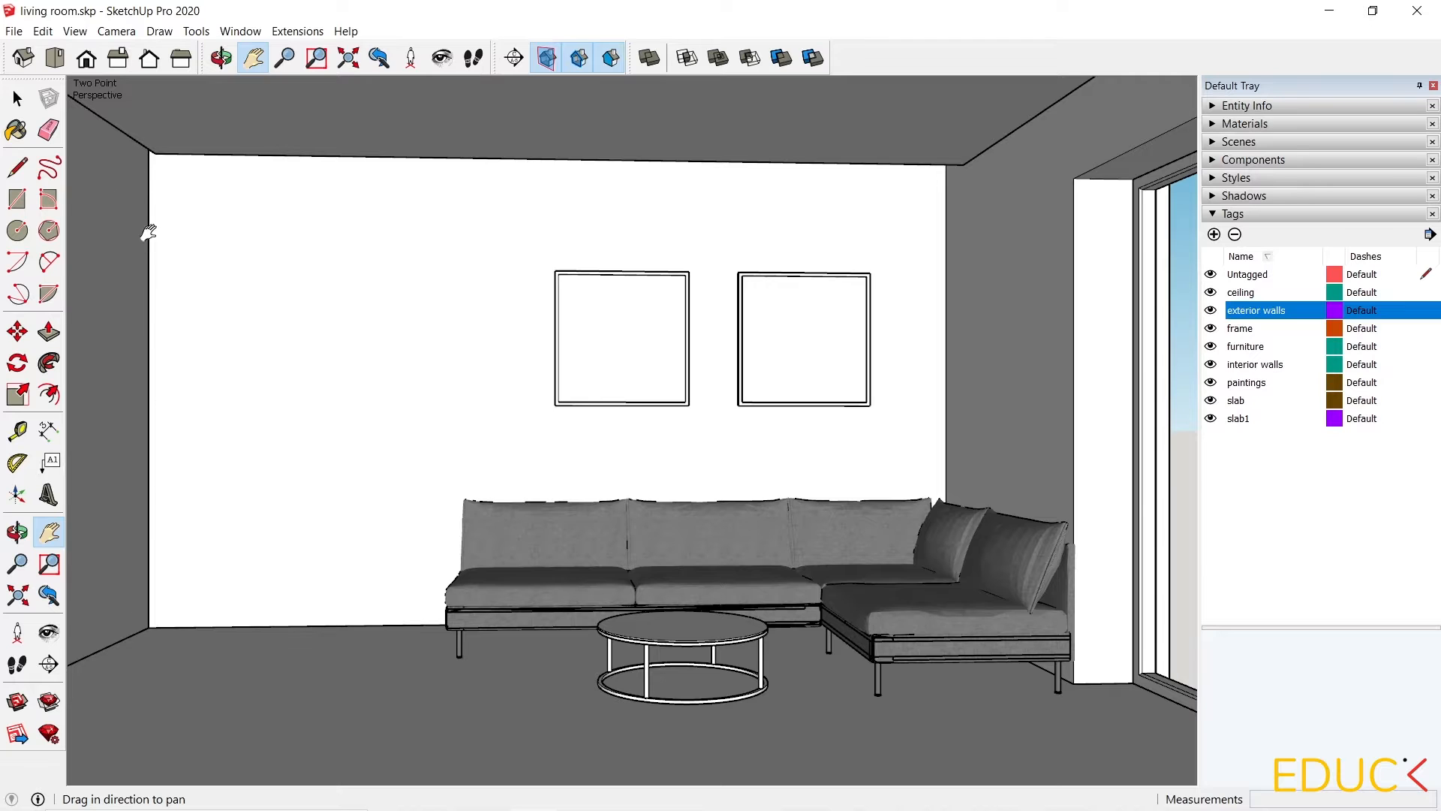
# Adjust the framing and use Look Around to set the eye height to 130 cm.
pyautogui.moveTo(280, 325); pyautogui.dragTo(323, 325)
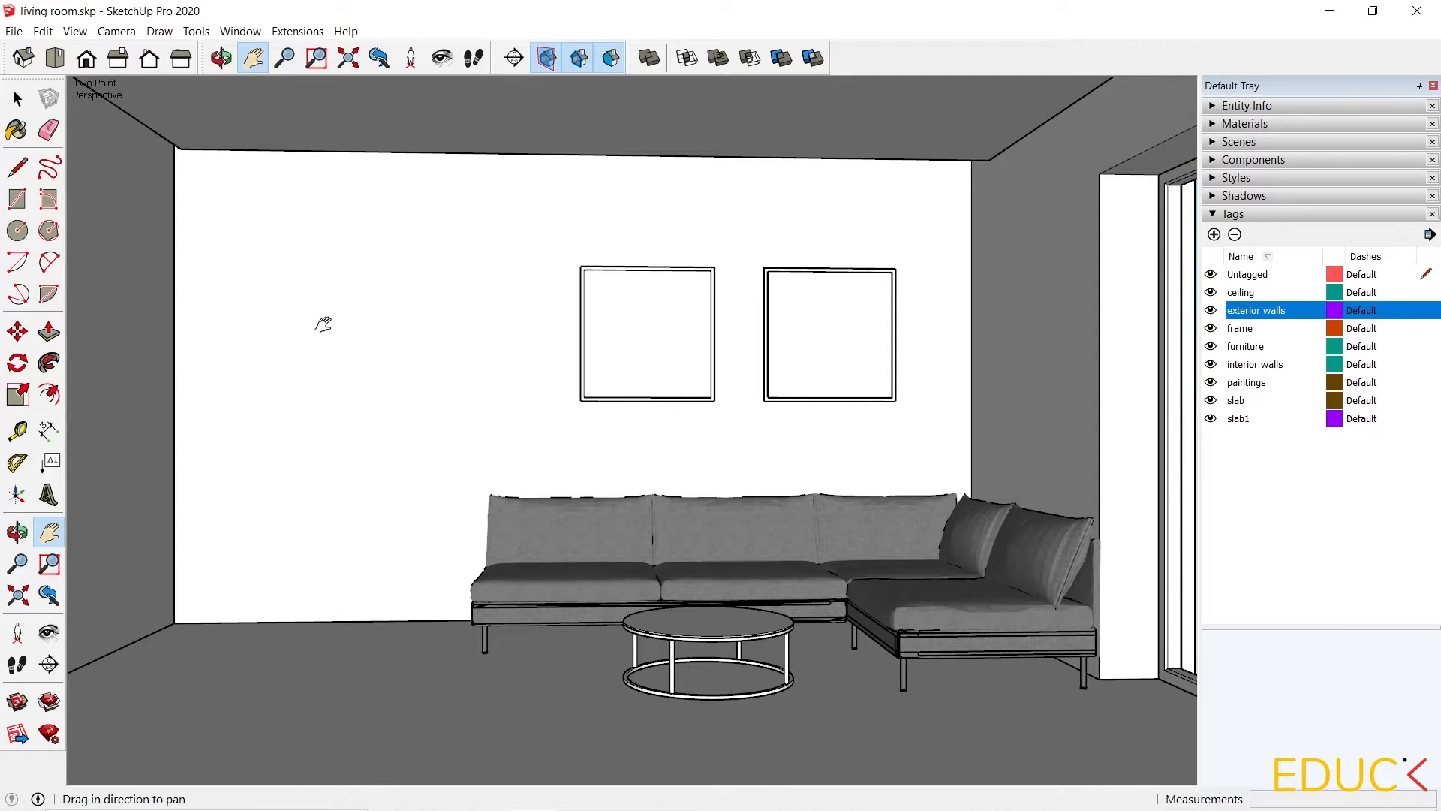
pyautogui.click(117, 32)
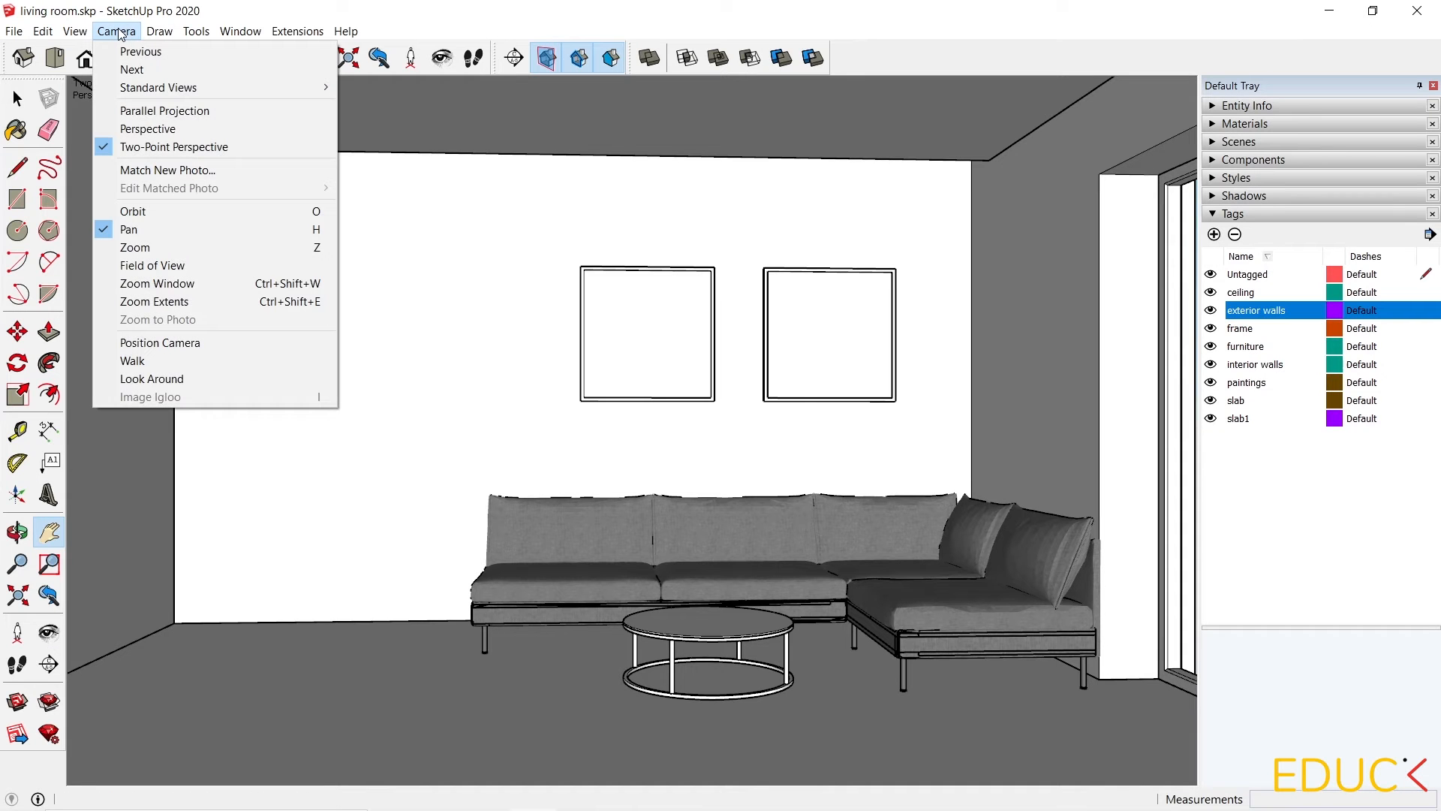
pyautogui.click(147, 266)
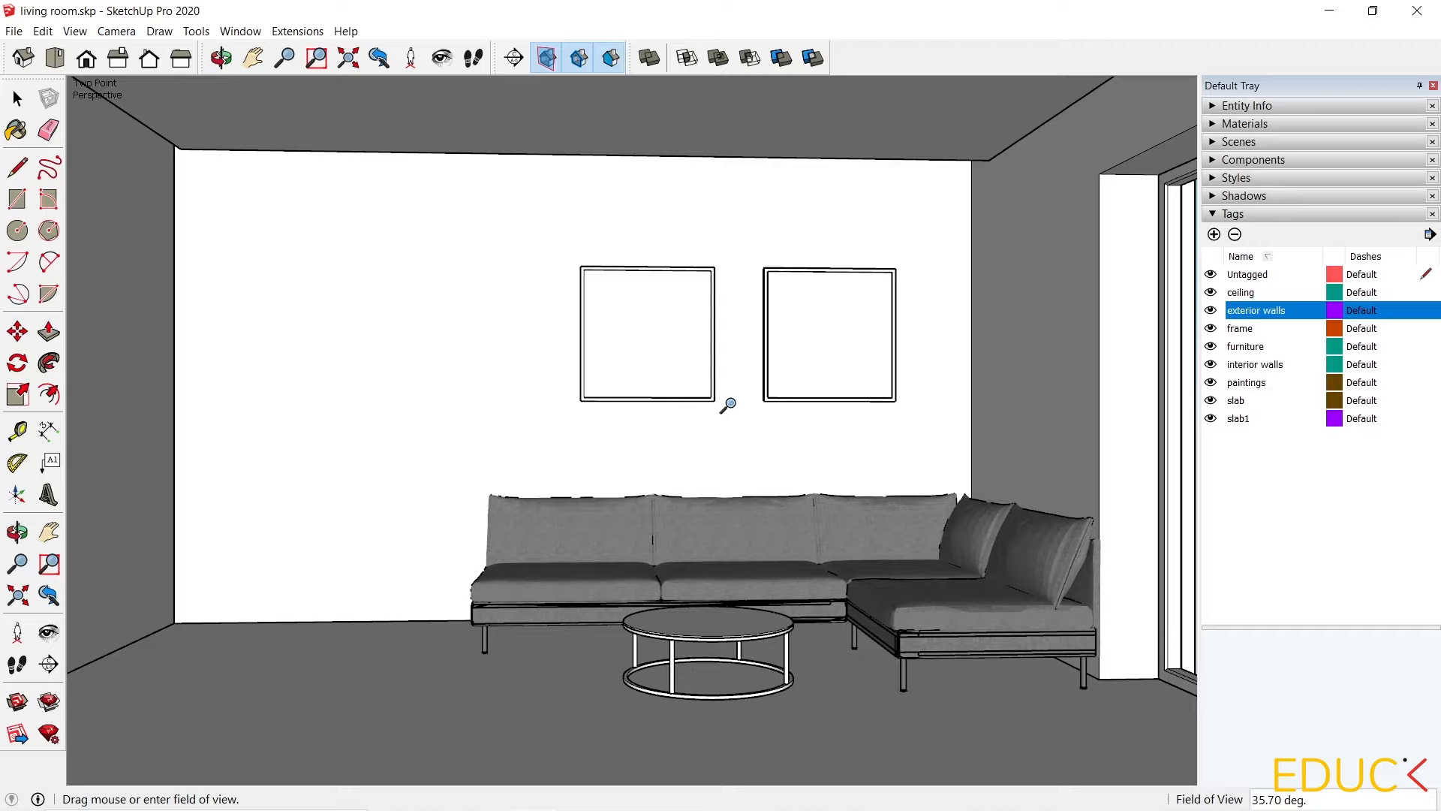
pyautogui.click(49, 633)
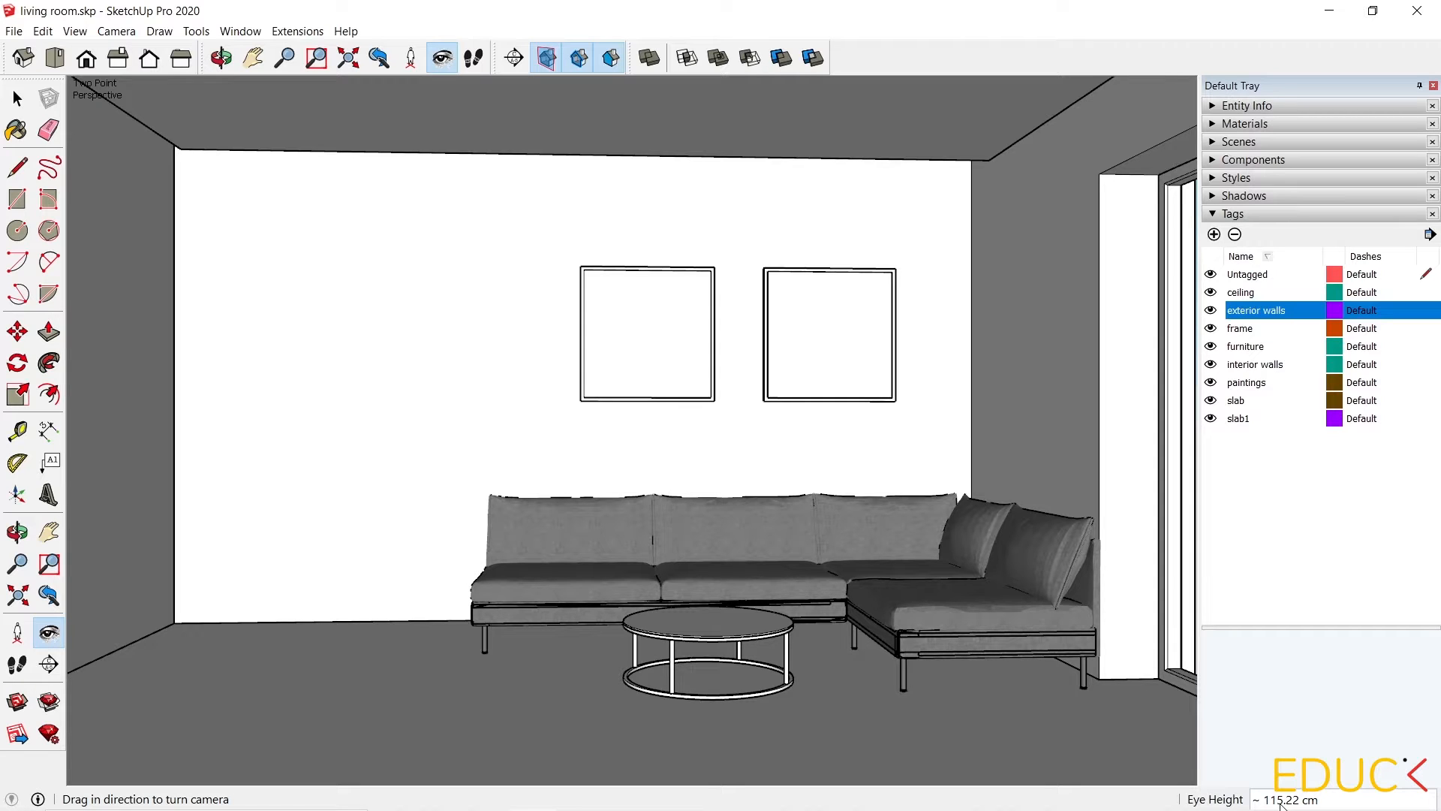
pyautogui.write('130')
pyautogui.press('Return')
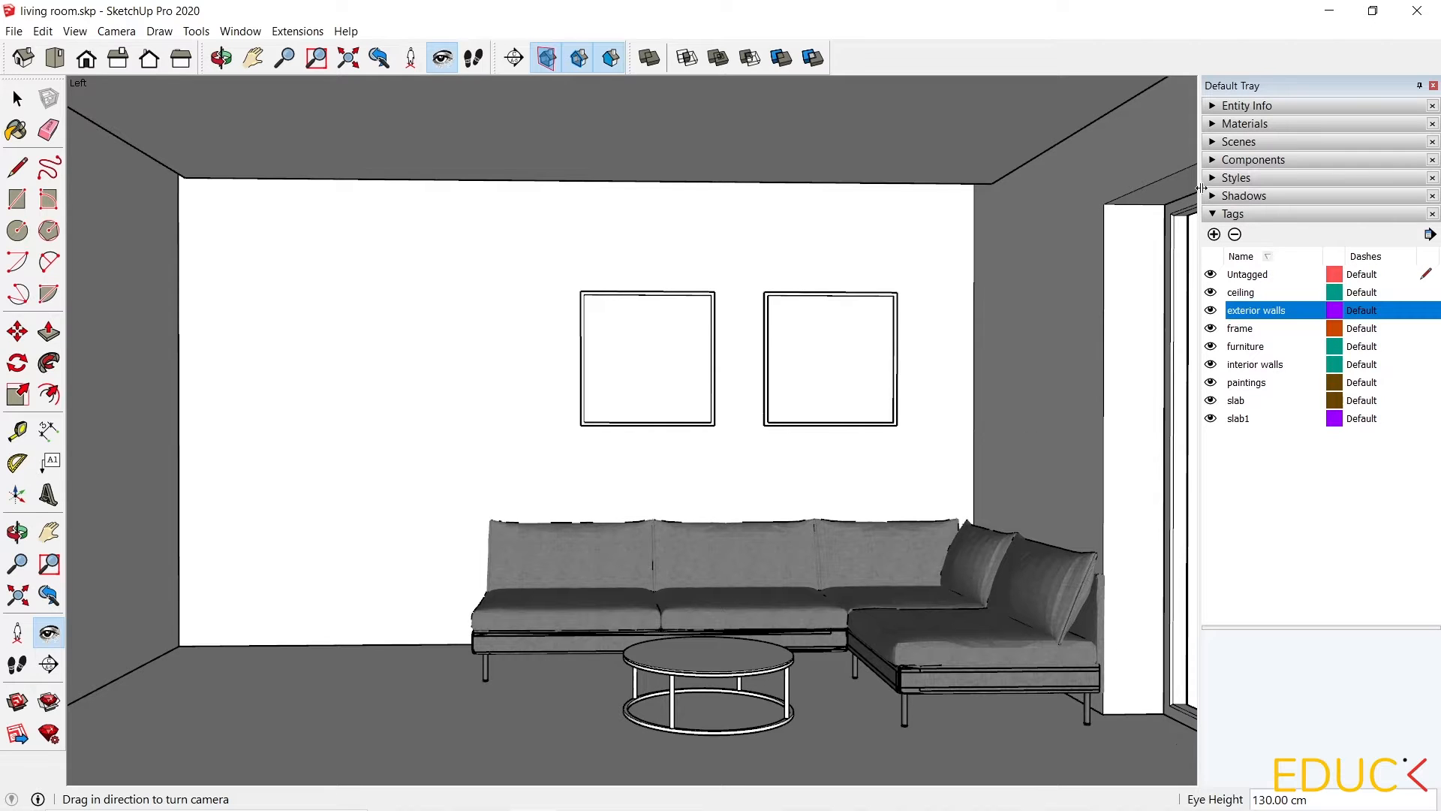
# Add a scene that saves the current interior camera view.
pyautogui.click(1242, 142)
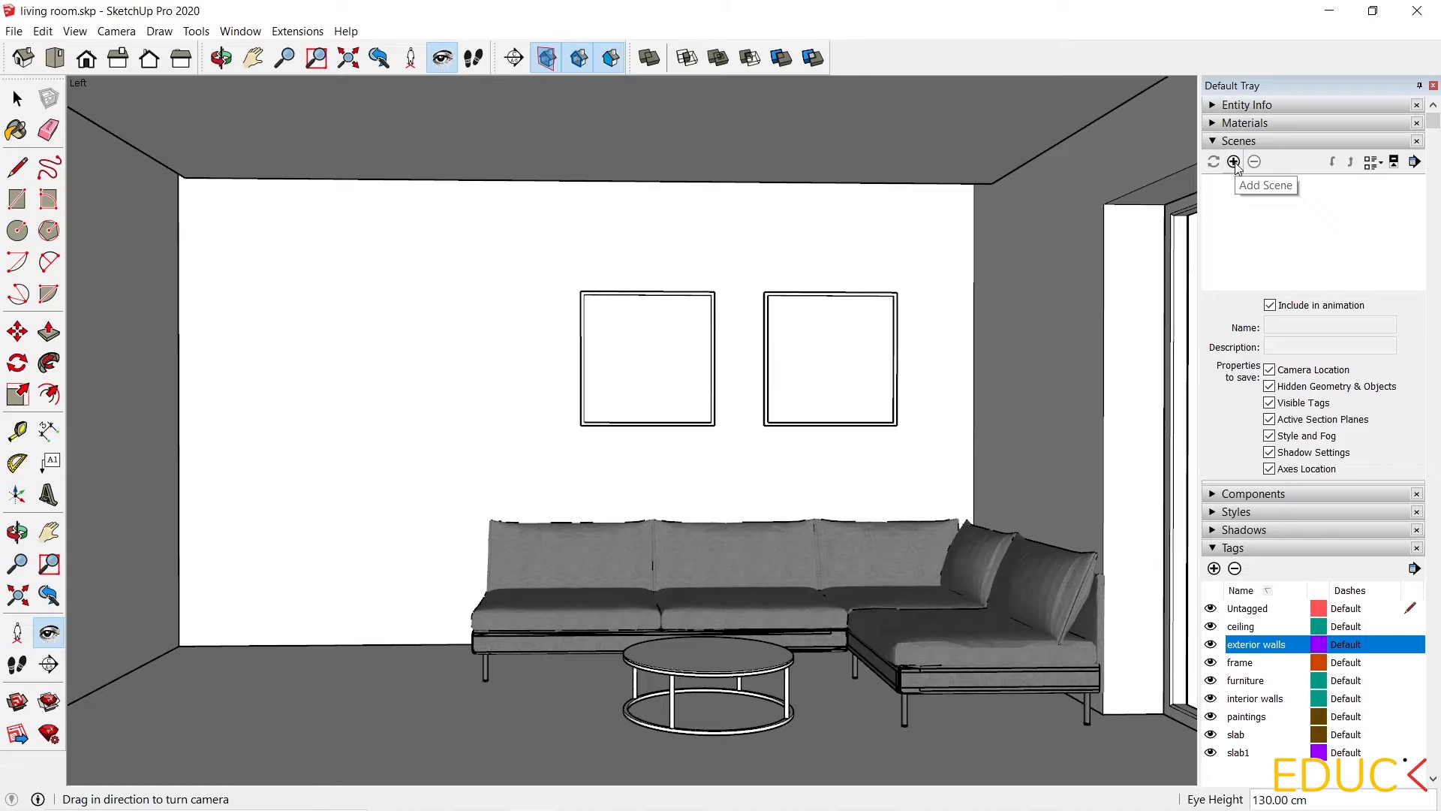
pyautogui.click(1233, 163)
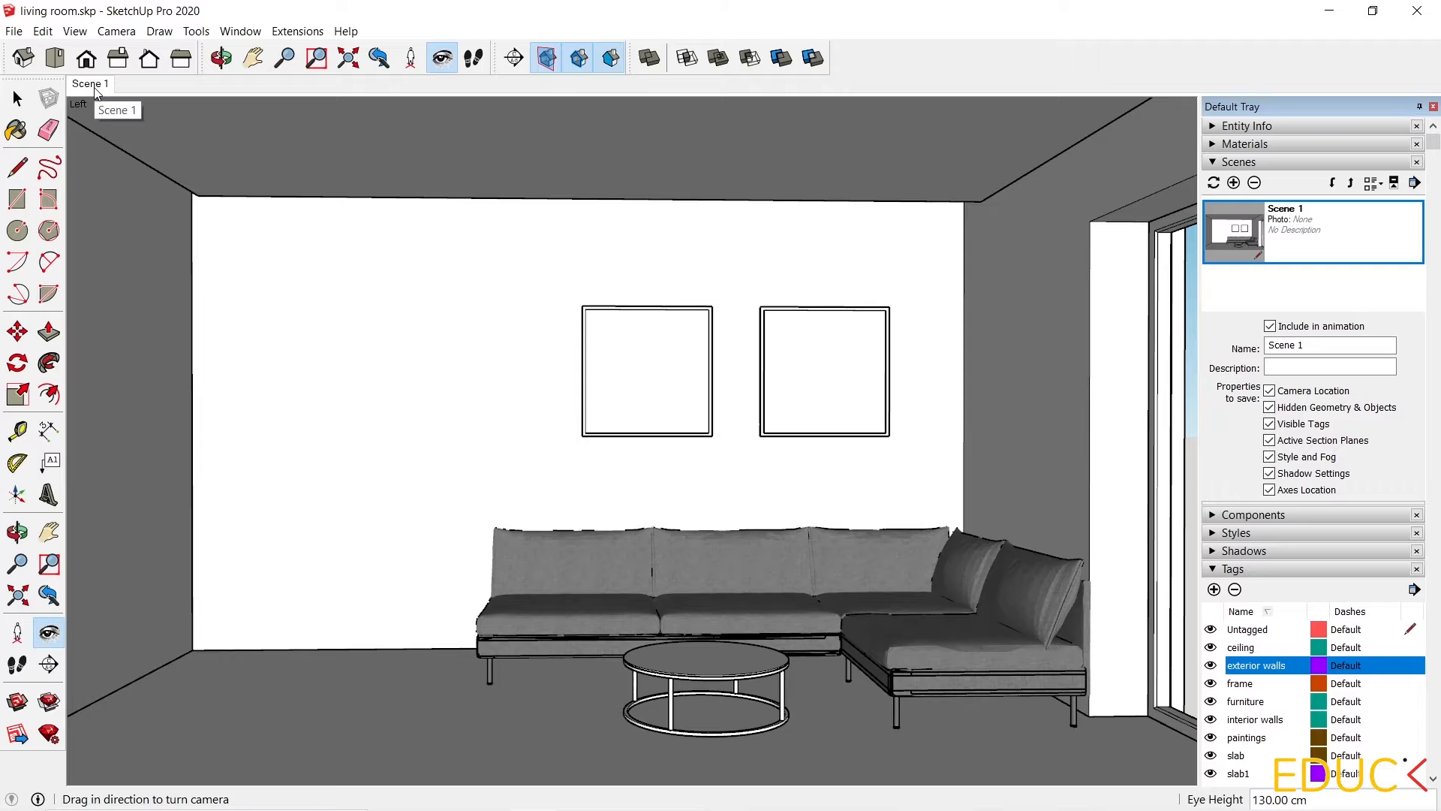
# Orbit away from the room and return to Scene 1 to test the saved view.
pyautogui.scroll(-1, 521, 347)
pyautogui.moveTo(676, 460); pyautogui.dragTo(537, 533, button='middle')
pyautogui.scroll(-4, 920, 460)
pyautogui.scroll(-5, 920, 460)
pyautogui.moveTo(920, 460); pyautogui.dragTo(733, 554, button='middle')
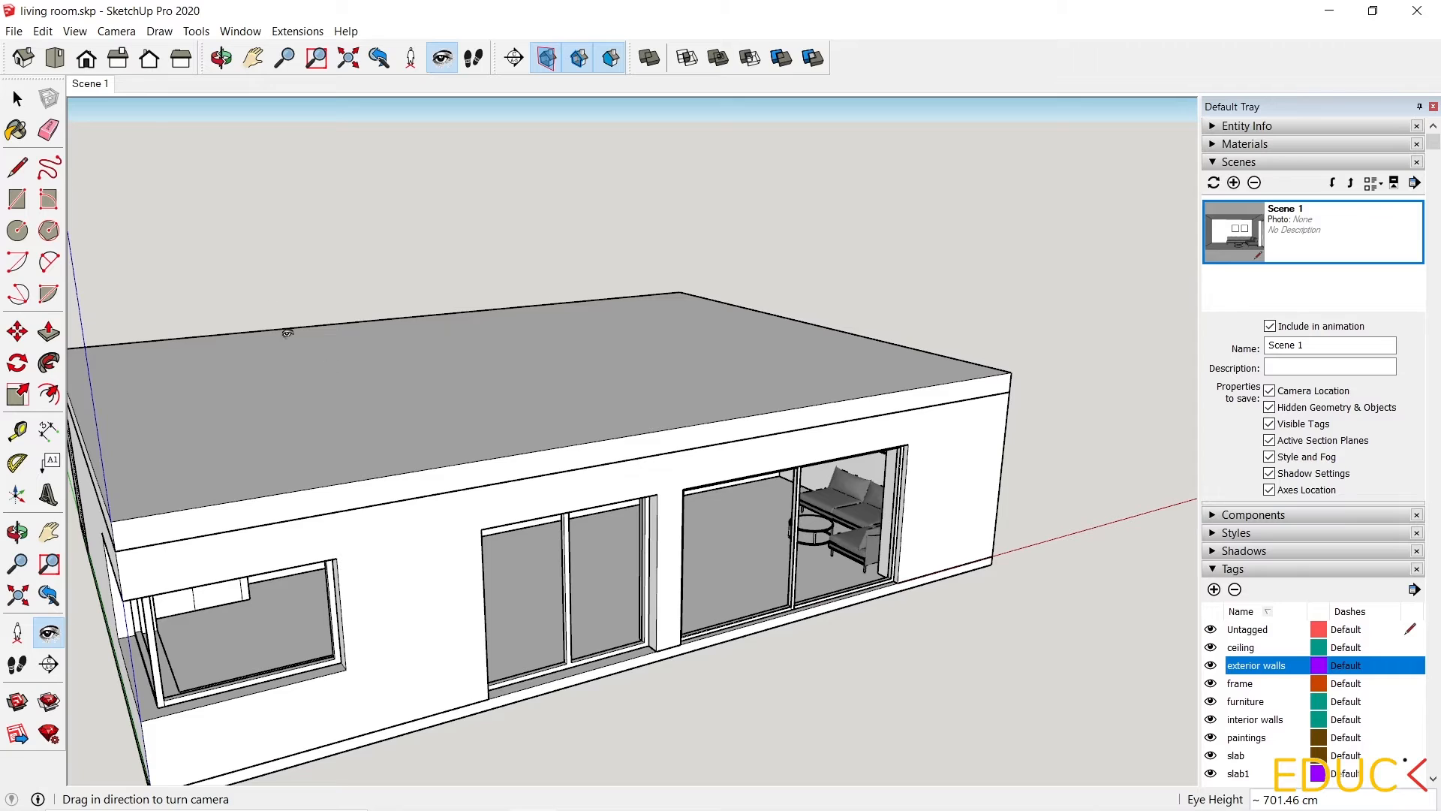
pyautogui.click(94, 84)
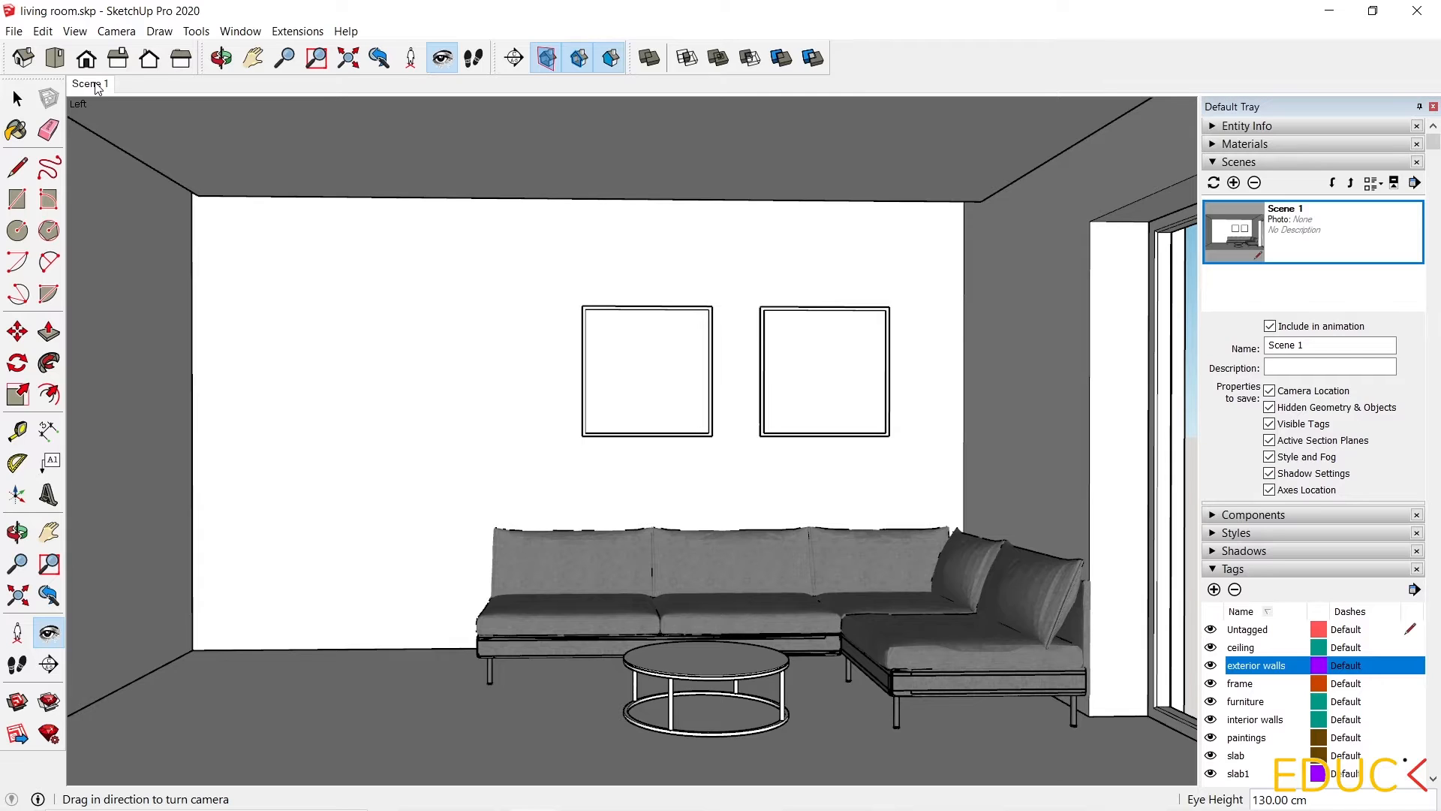
# Show the V-Ray for SketchUp and V-Ray Lights toolbars.
pyautogui.rightClick(893, 62)
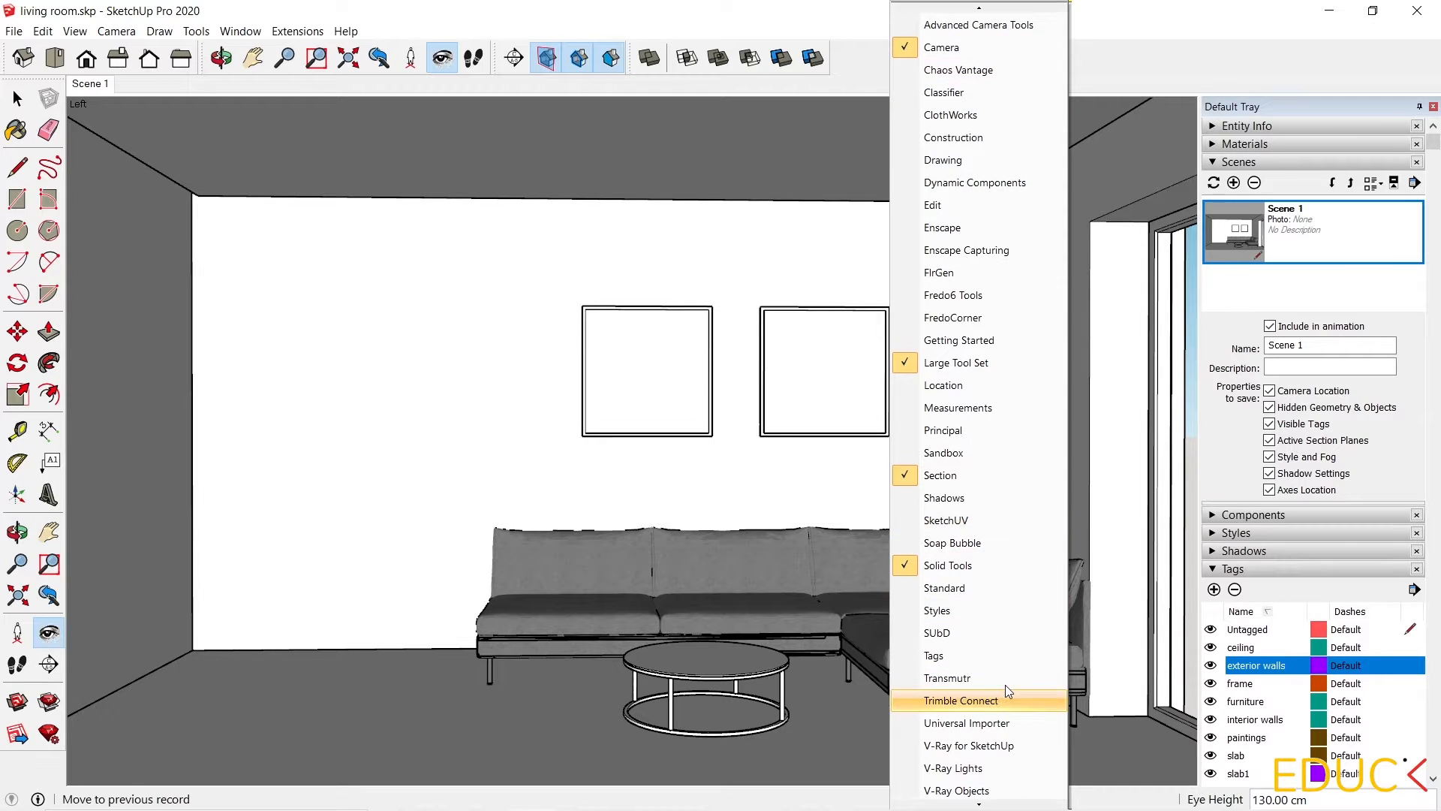
pyautogui.click(968, 723)
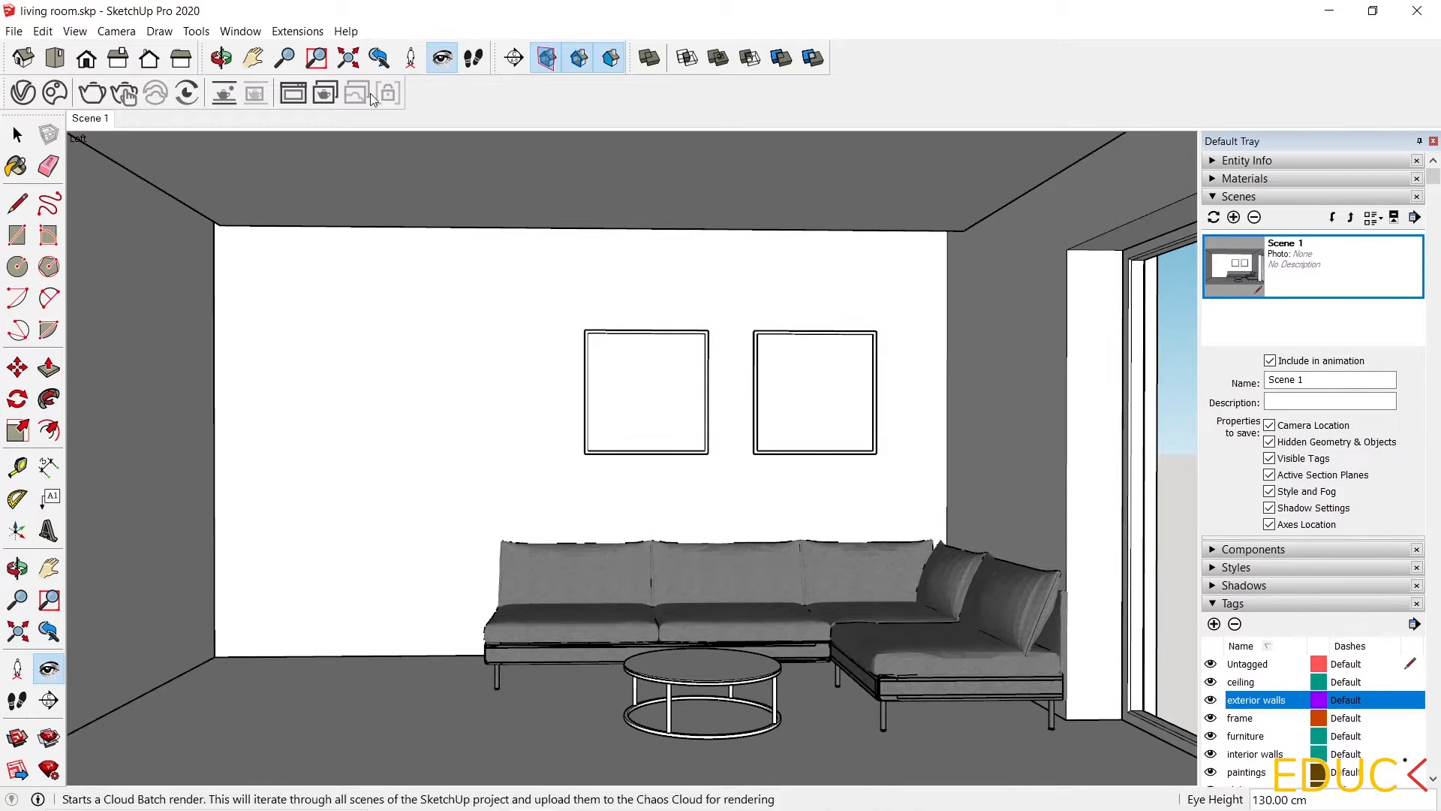
pyautogui.rightClick(725, 98)
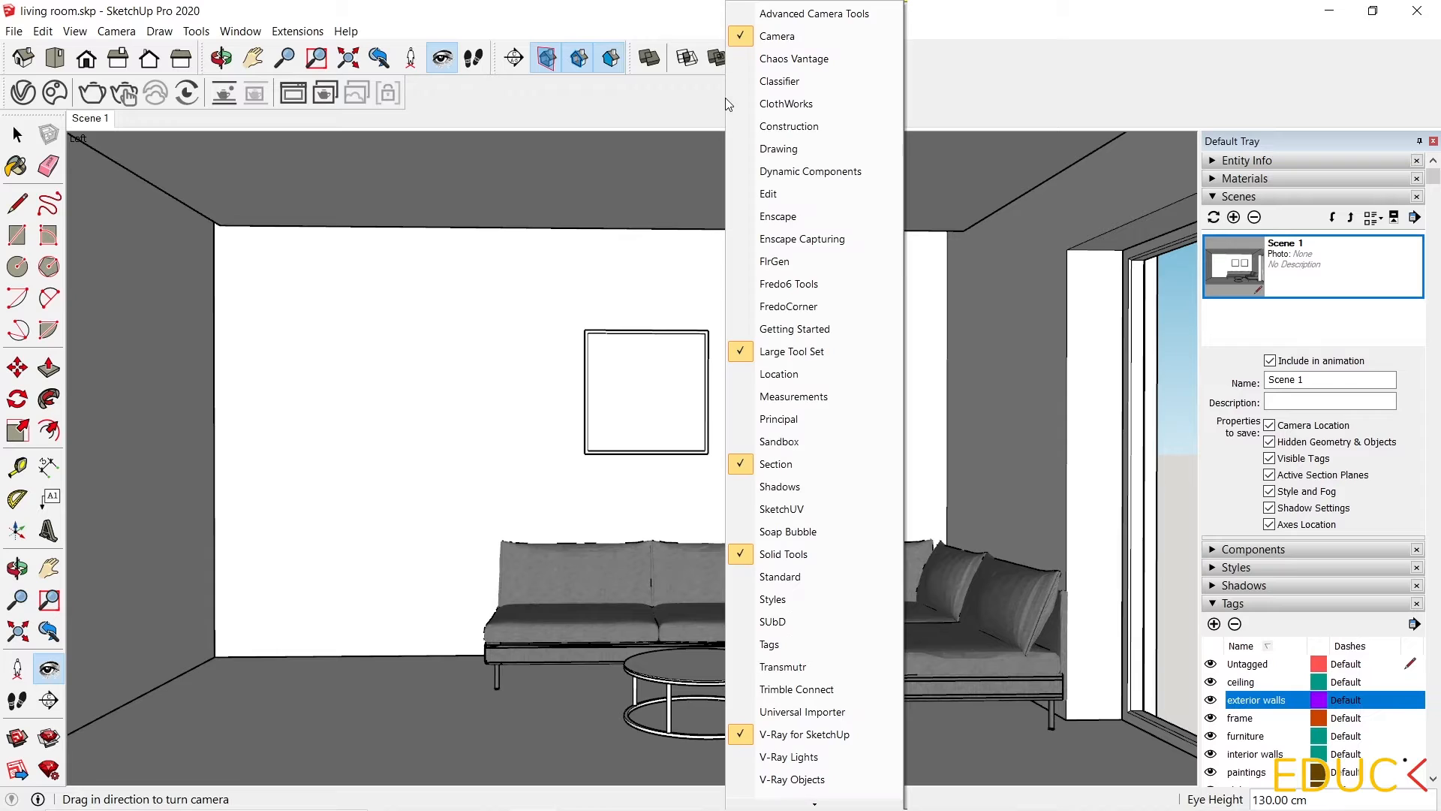
pyautogui.click(797, 757)
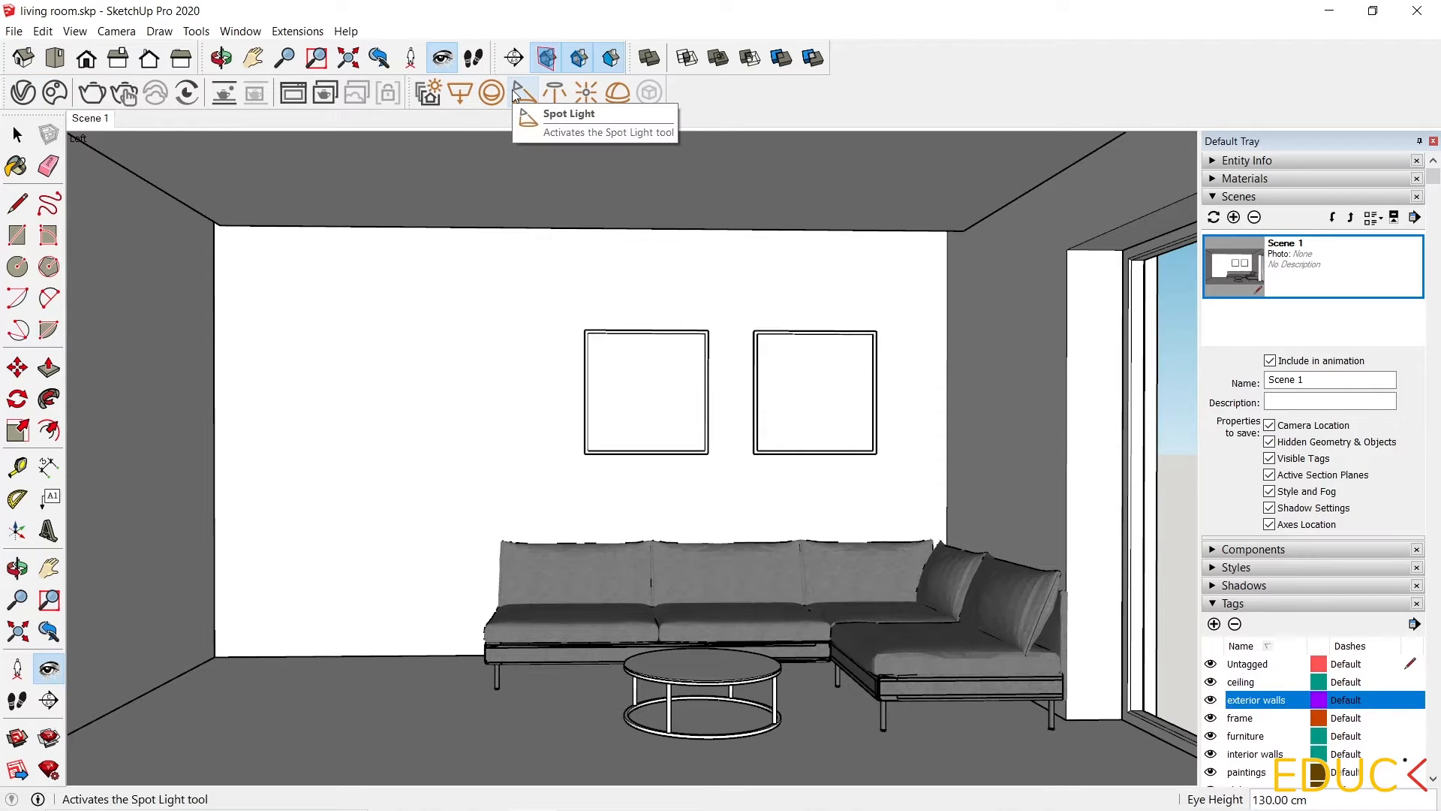
# Open the V-Ray Asset Editor and display the Corner Sofa Fabric material's settings.
pyautogui.click(22, 93)
pyautogui.click(34, 91)
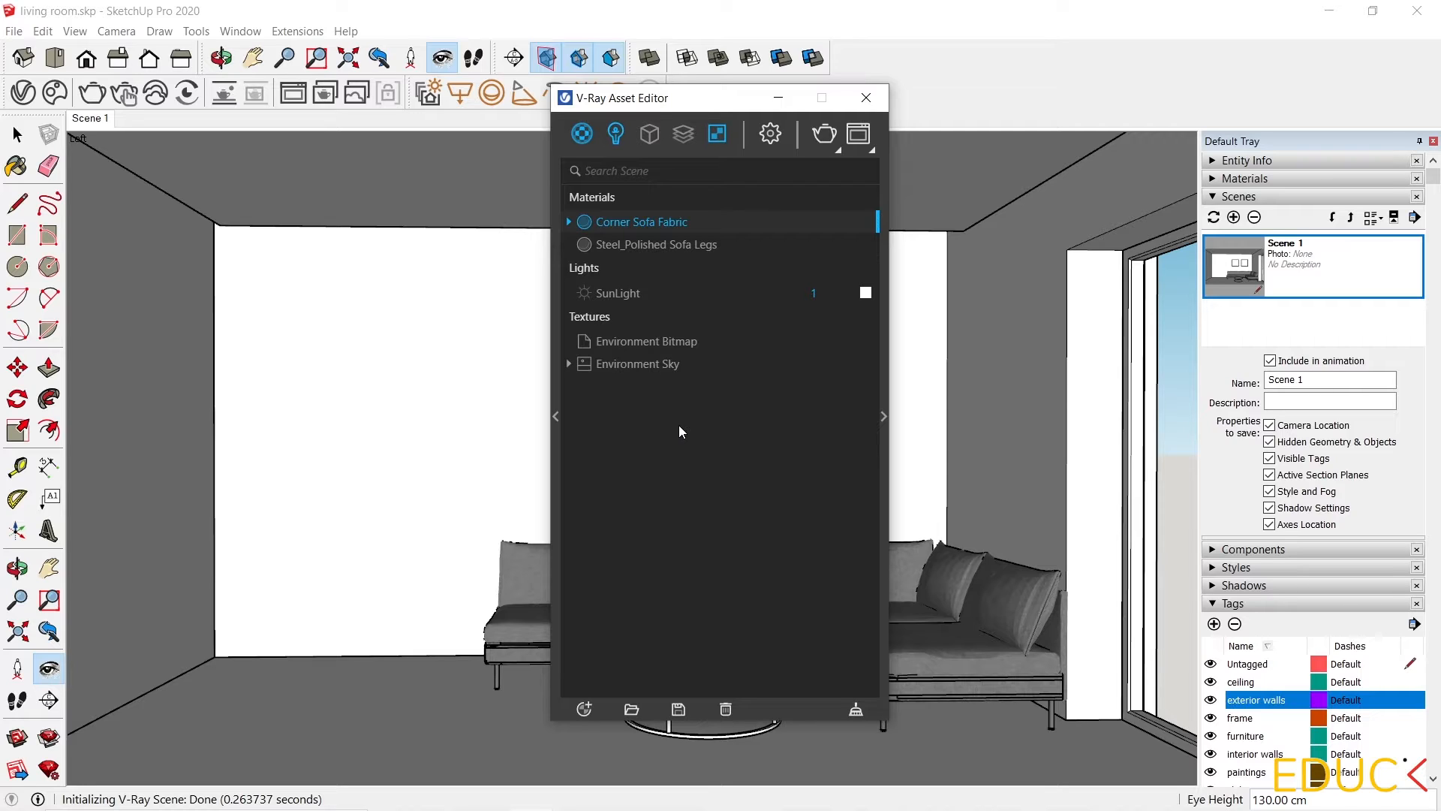
pyautogui.click(582, 135)
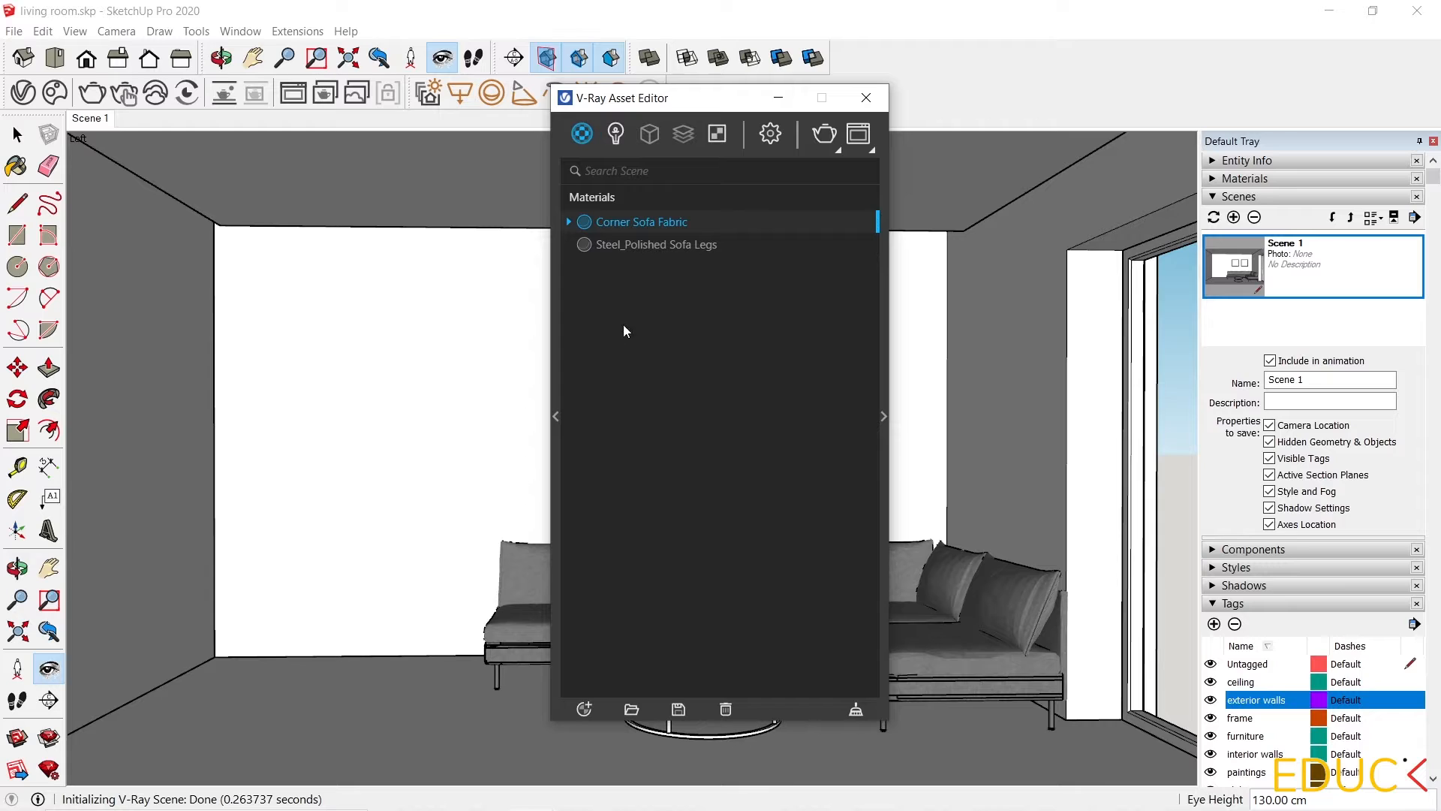
pyautogui.click(637, 245)
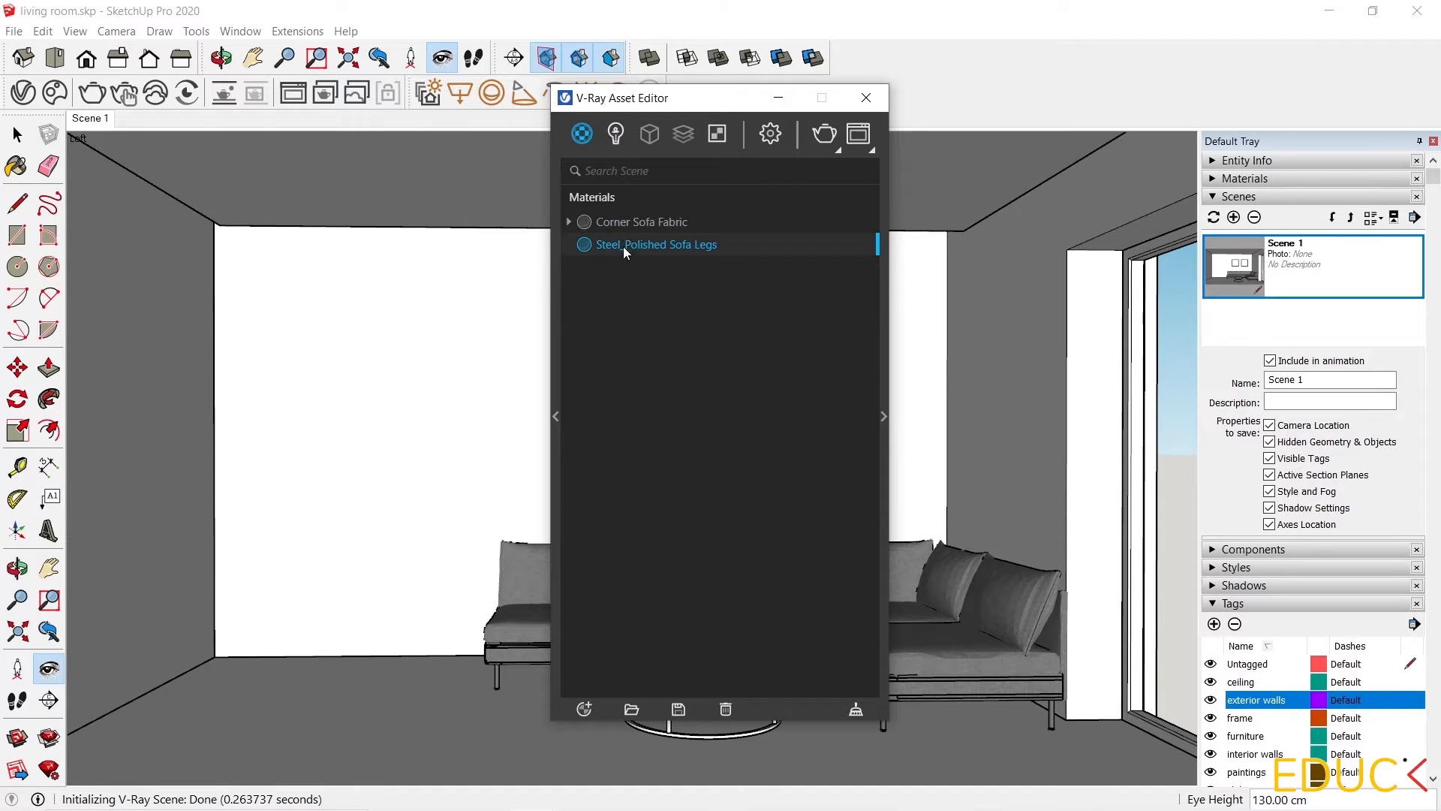
pyautogui.click(617, 223)
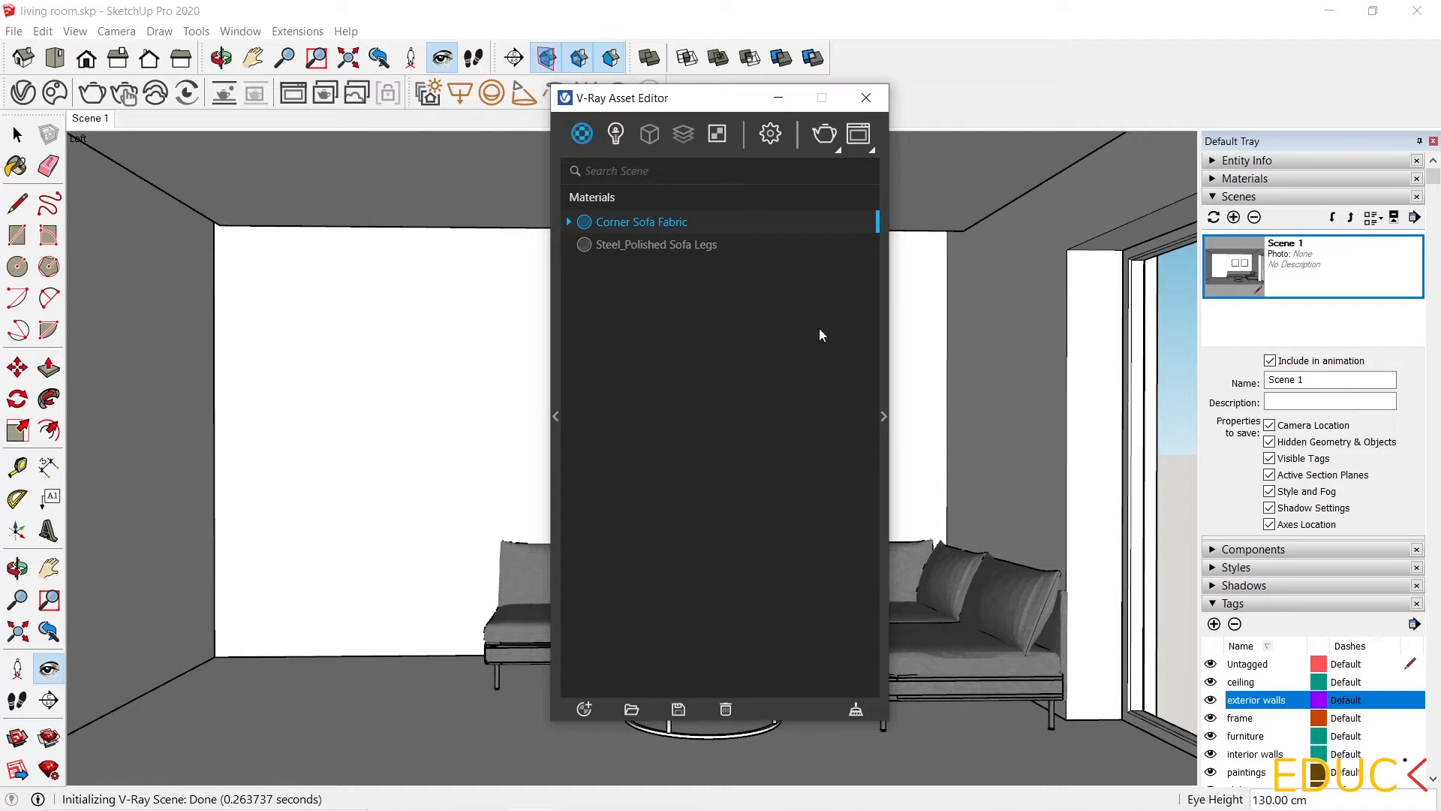
pyautogui.click(883, 417)
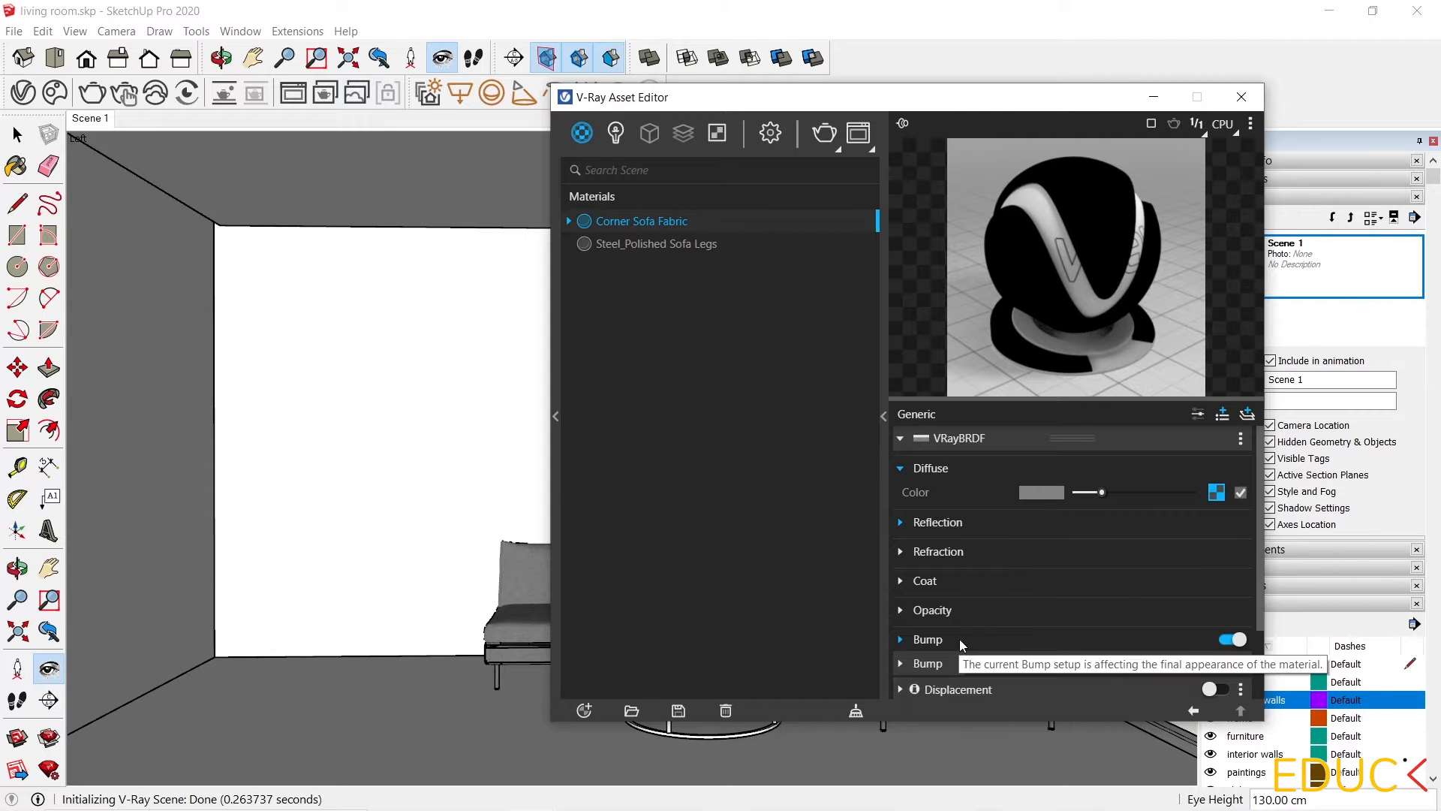
# Open the V-Ray material library and browse its Glass, Foam, Fabric, Diagrammatic and Concrete categories.
pyautogui.click(555, 415)
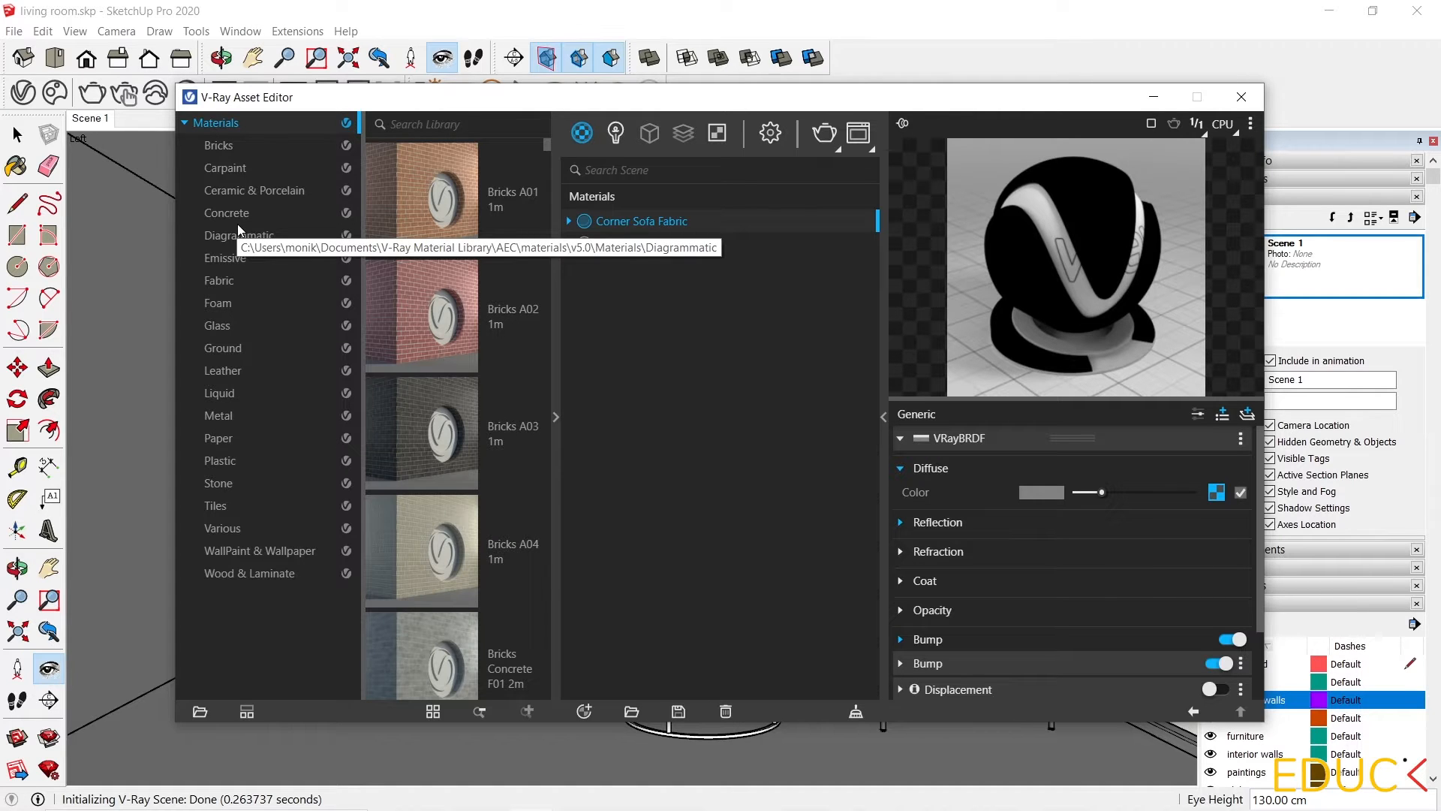
pyautogui.click(228, 325)
pyautogui.click(227, 302)
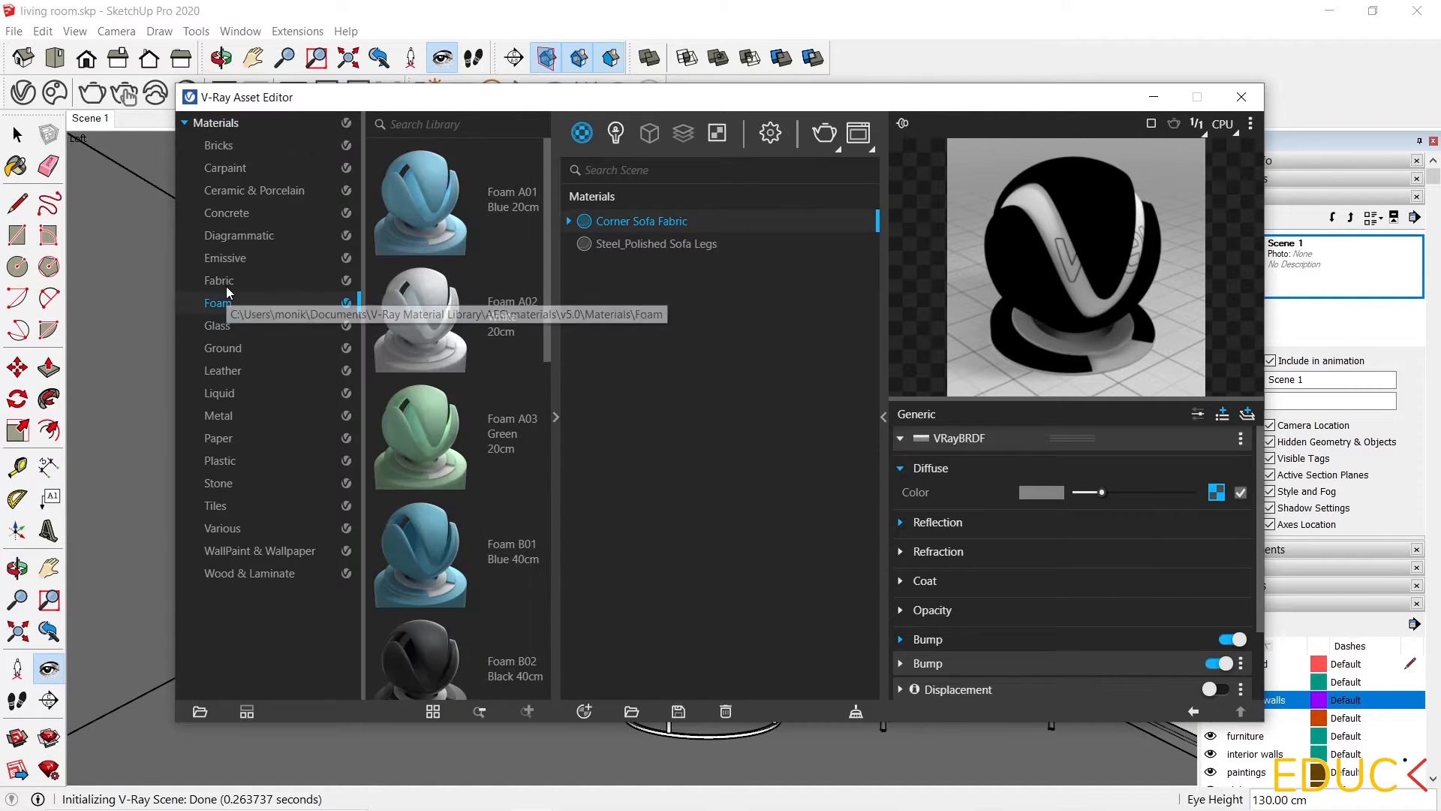
pyautogui.click(222, 280)
pyautogui.click(216, 235)
pyautogui.click(218, 213)
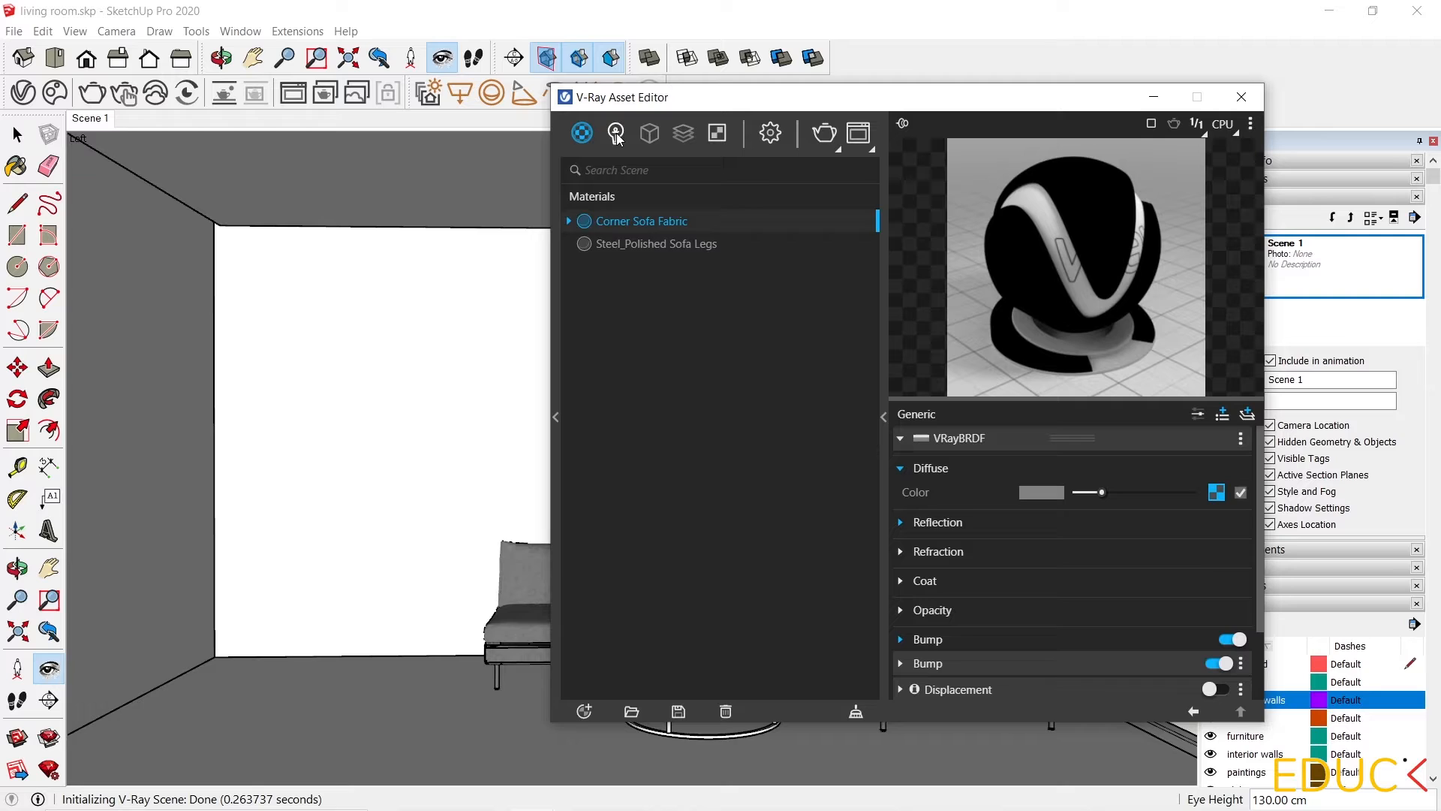
# Display the SunLight's parameters in the scene's lights list.
pyautogui.click(616, 134)
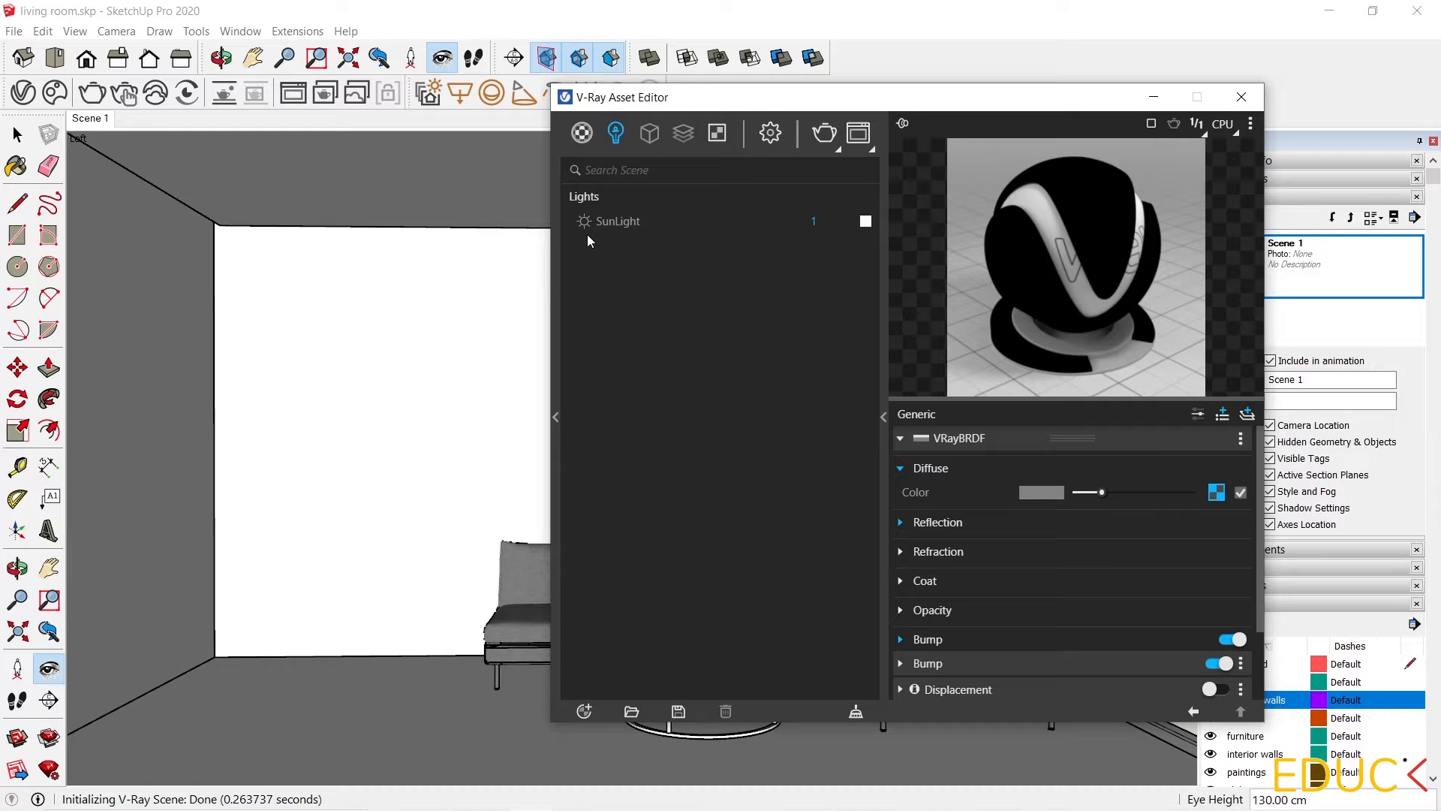
pyautogui.click(608, 223)
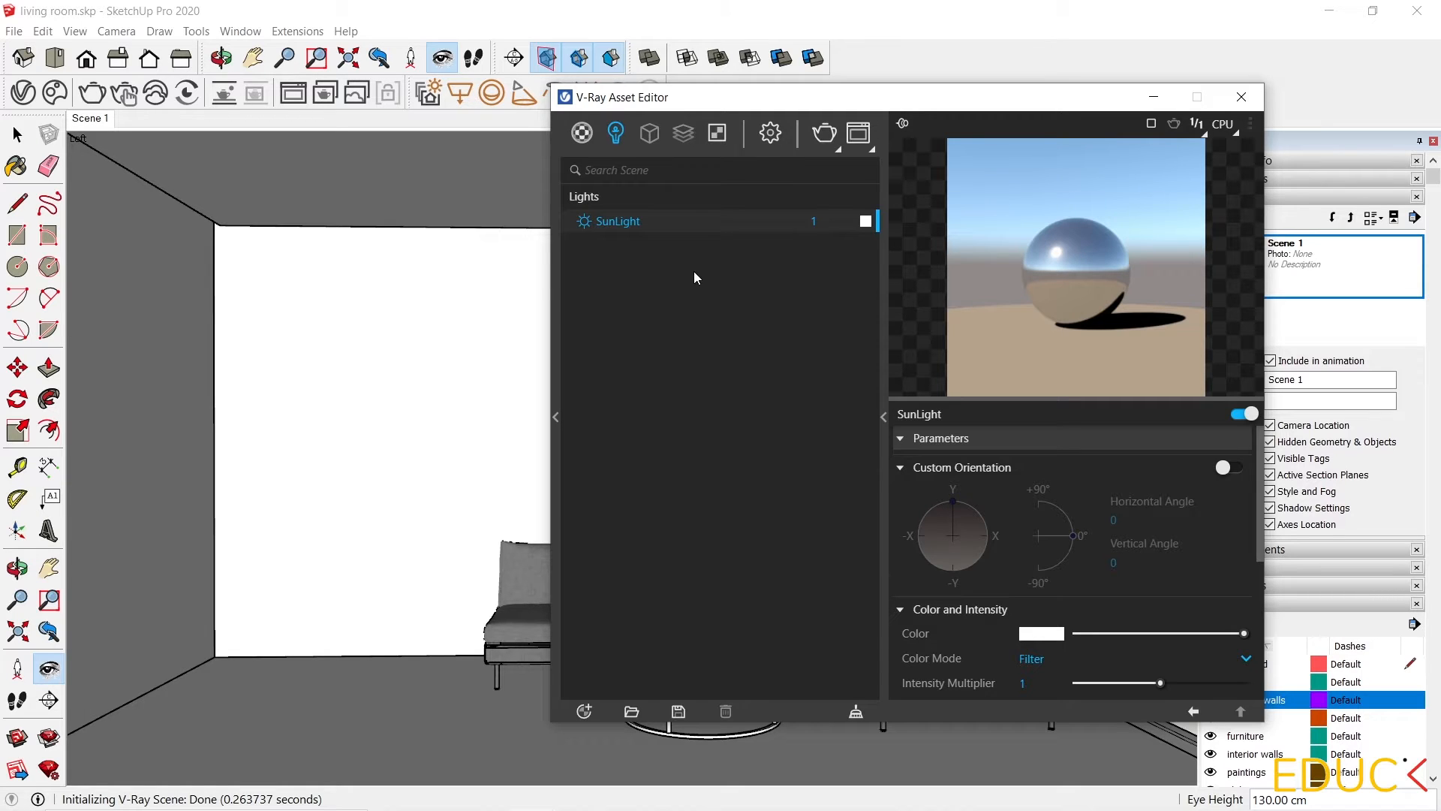
# Open the render settings and try the CUDA engine and its device list before returning to CPU.
pyautogui.click(775, 135)
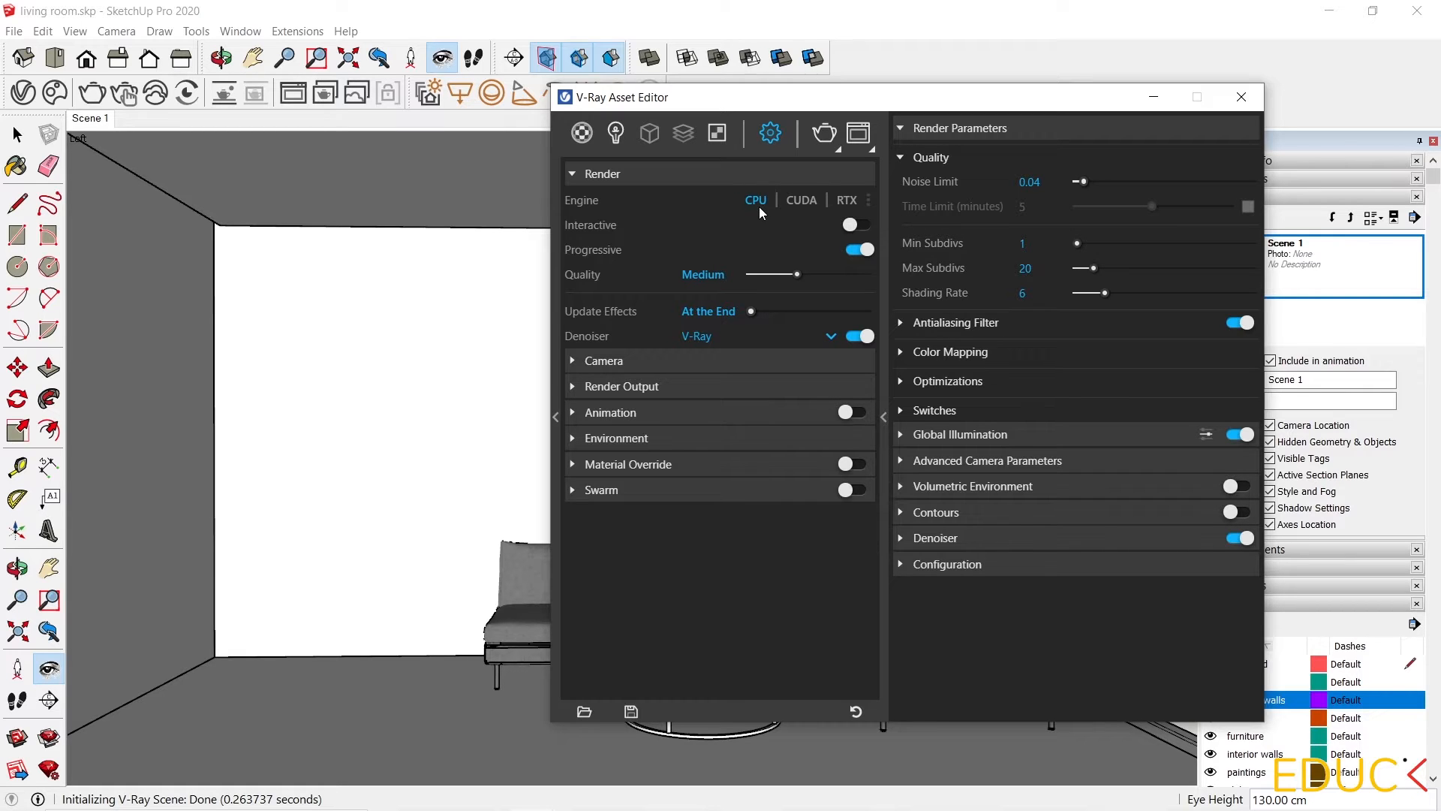
pyautogui.click(802, 203)
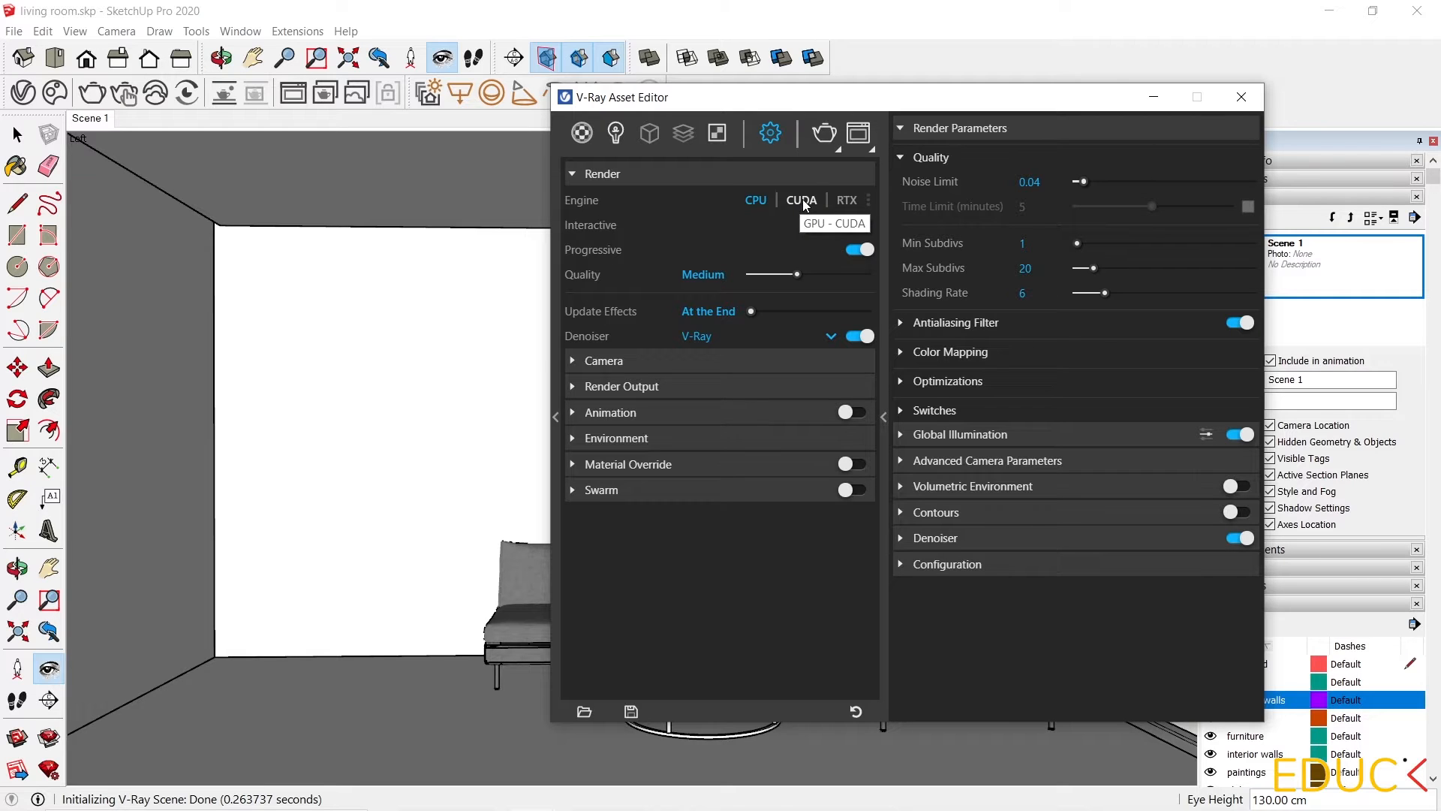
pyautogui.click(870, 201)
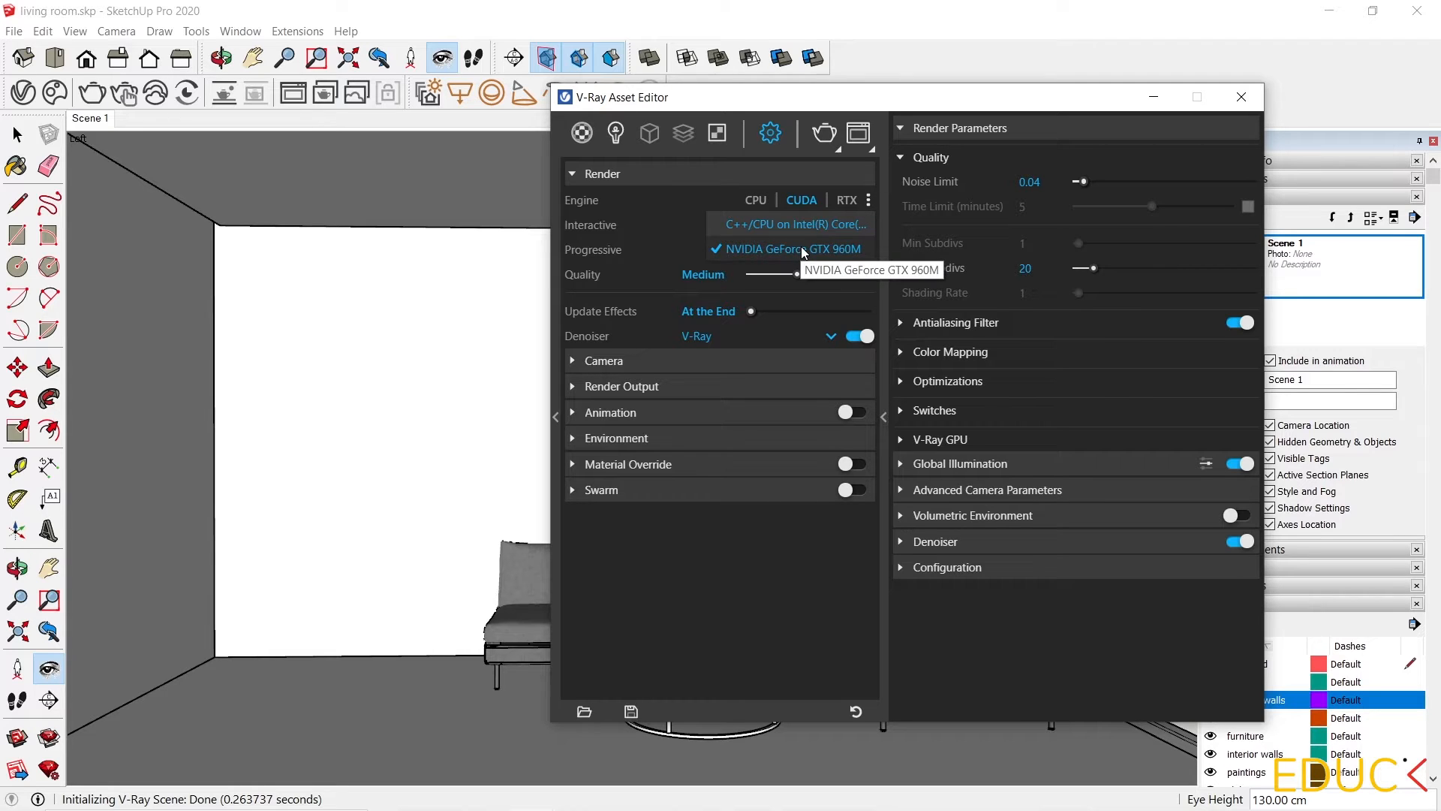
pyautogui.click(800, 224)
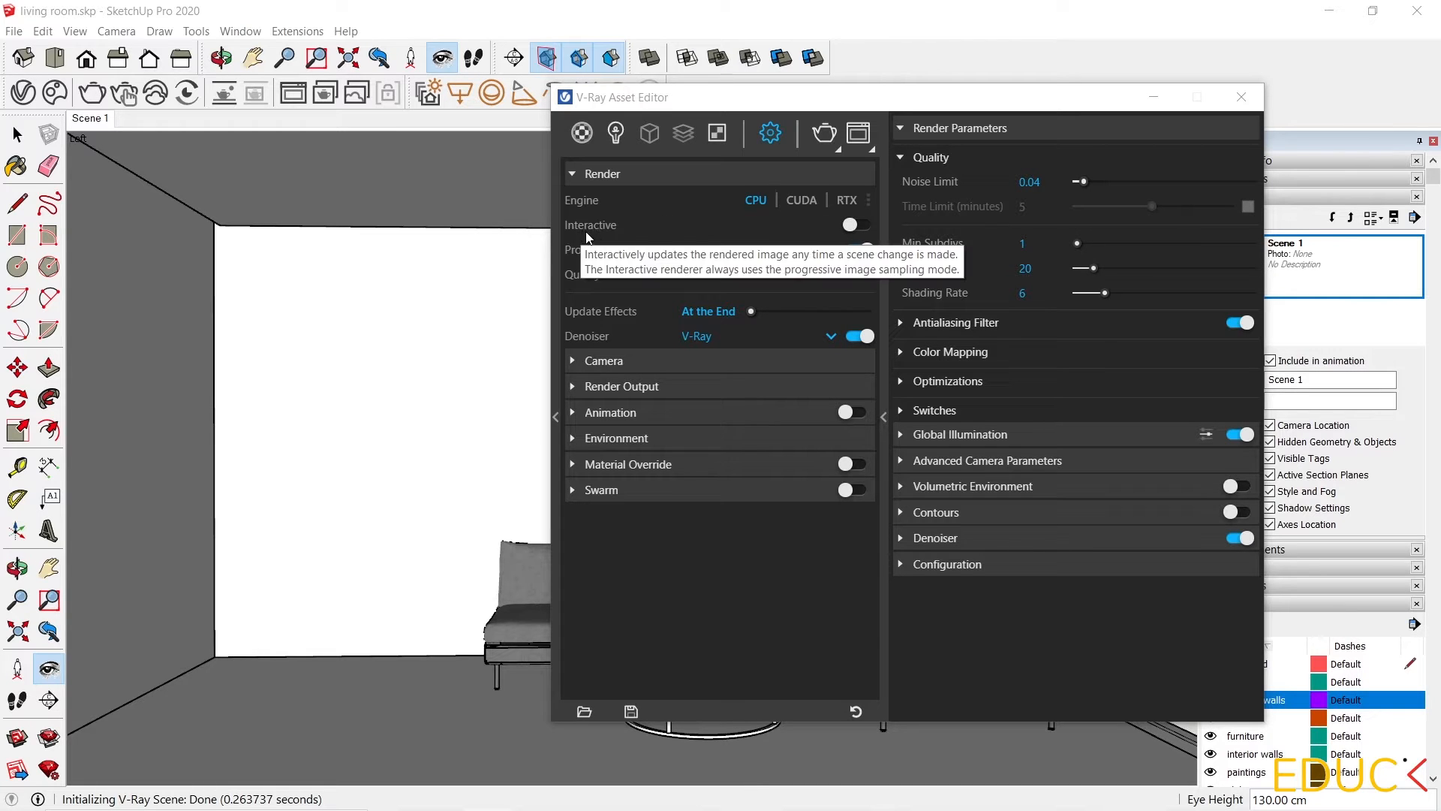
# Enable Interactive rendering and start an interactive V-Ray render of the scene.
pyautogui.click(858, 224)
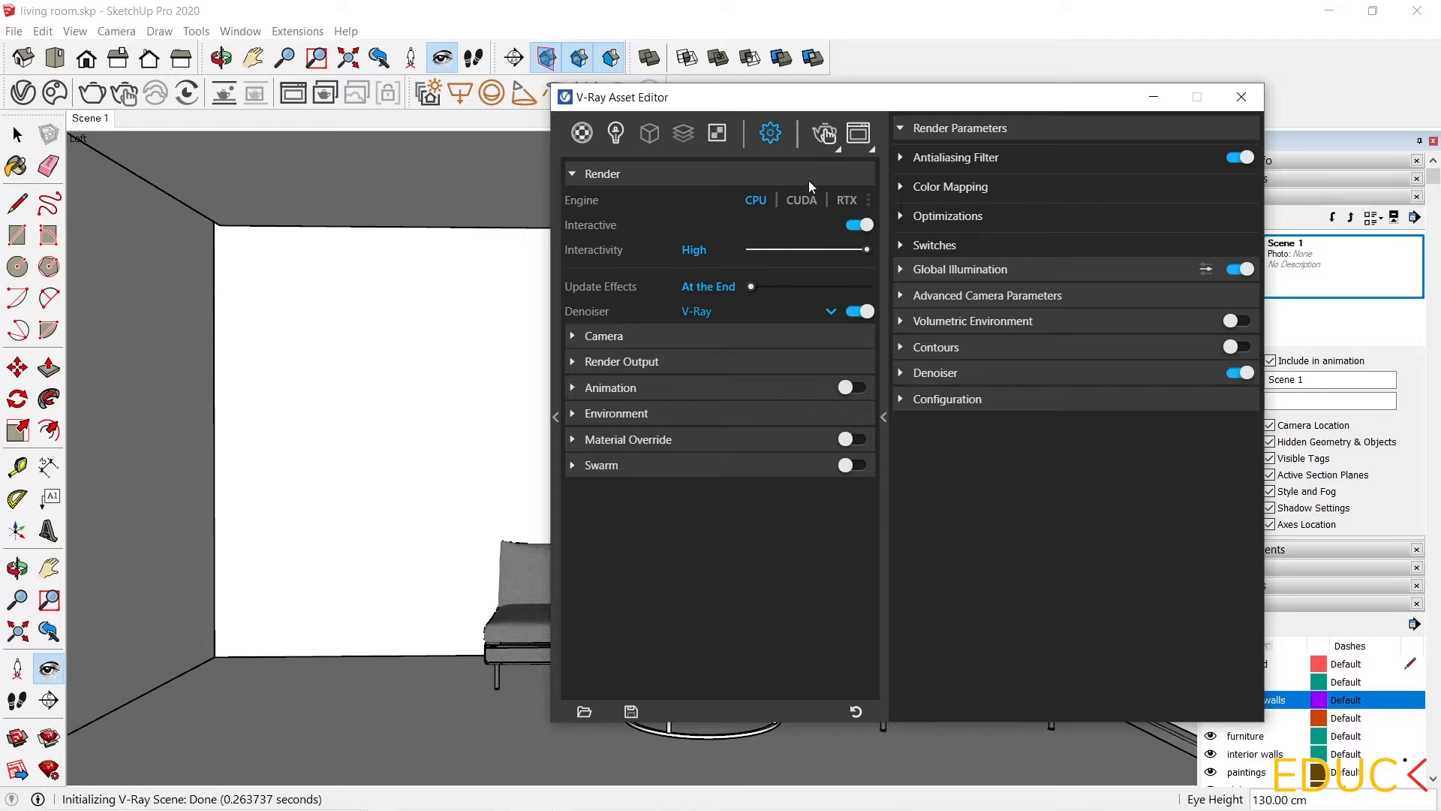
pyautogui.click(826, 135)
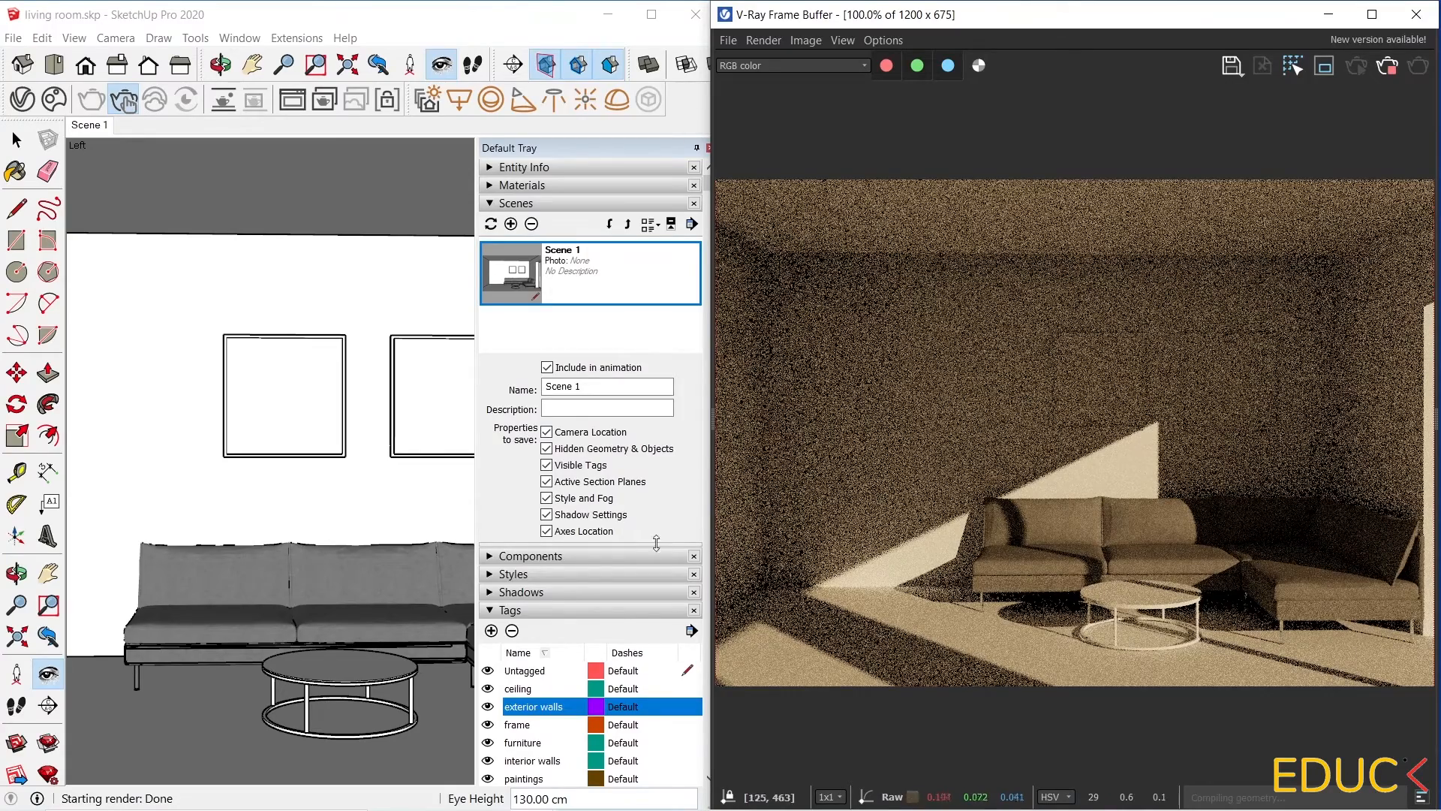
# Move the coffee table up onto the sofa to test interactive updates, then undo the move.
pyautogui.click(279, 614)
pyautogui.press('space')
pyautogui.click(319, 661)
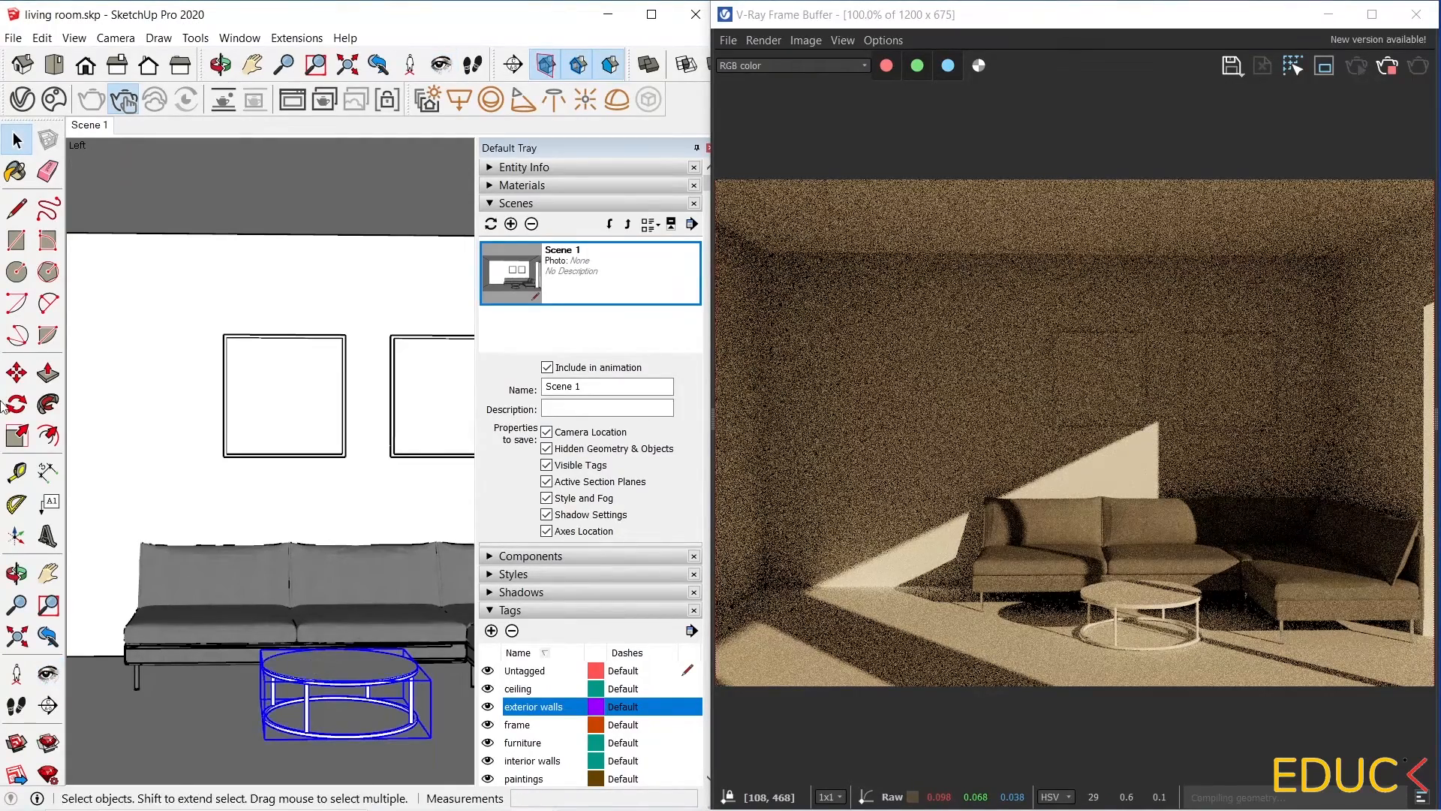
pyautogui.click(17, 375)
pyautogui.click(123, 442)
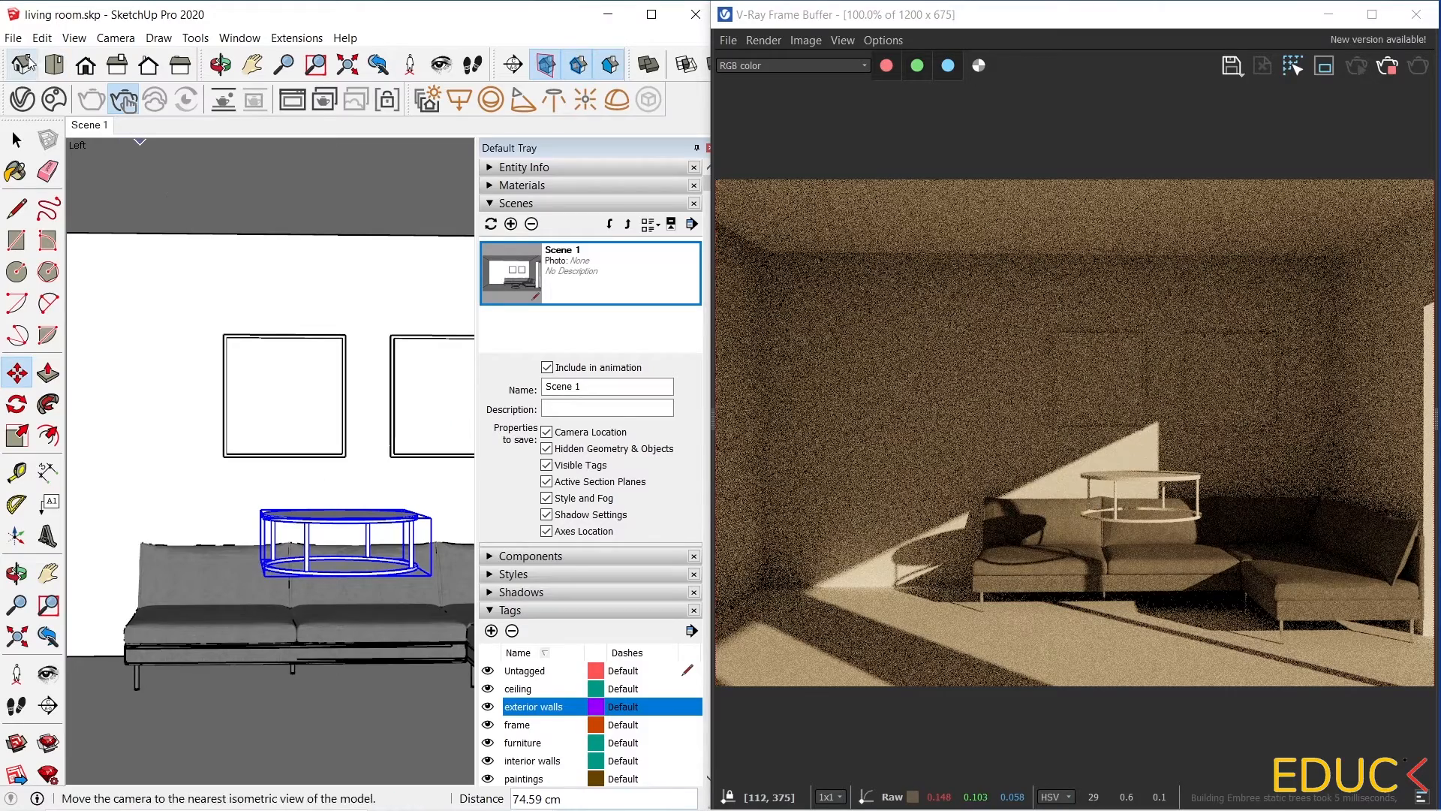
pyautogui.click(41, 38)
pyautogui.click(83, 58)
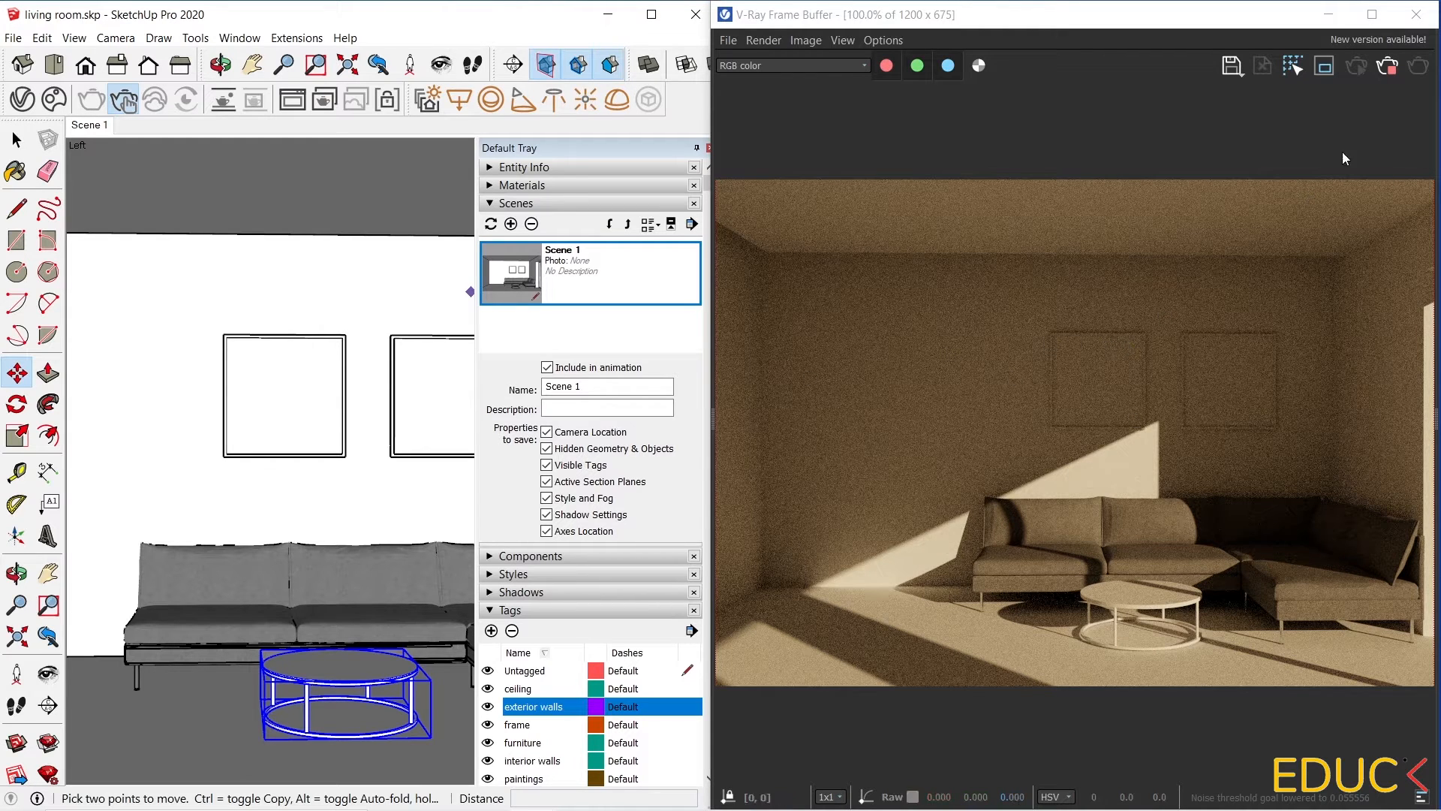
# Stop the interactive render and switch Interactive rendering off.
pyautogui.click(1386, 69)
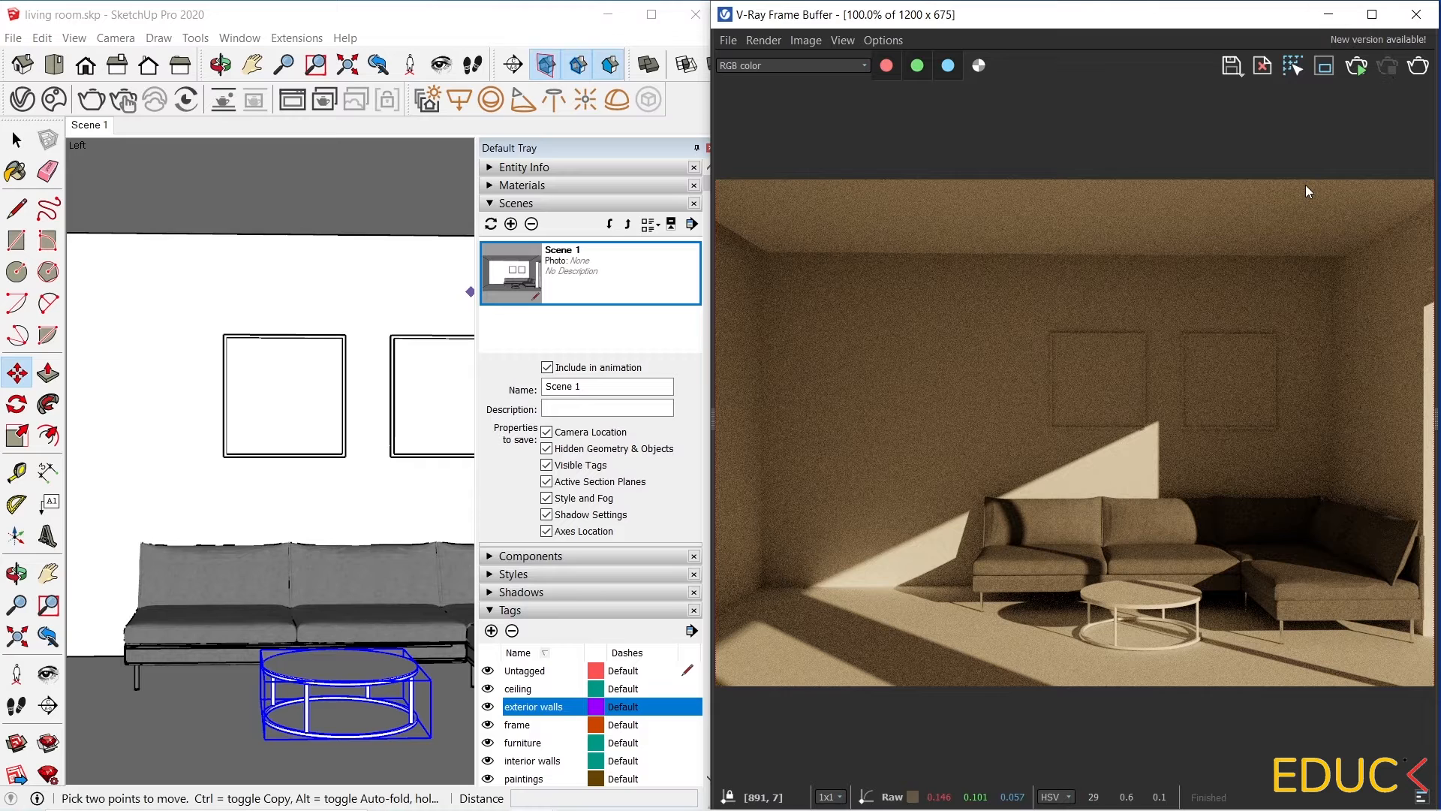
pyautogui.click(1328, 14)
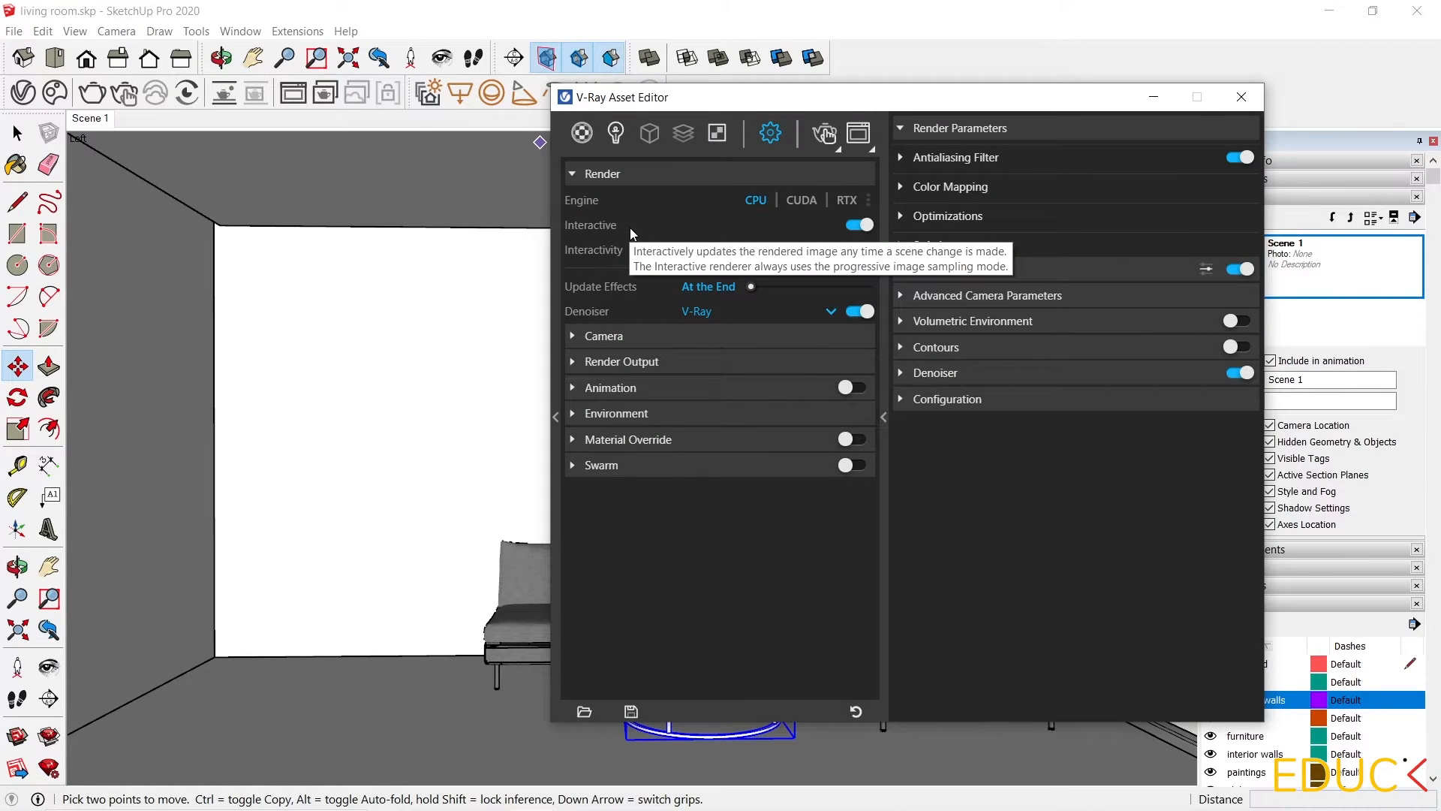
pyautogui.click(859, 224)
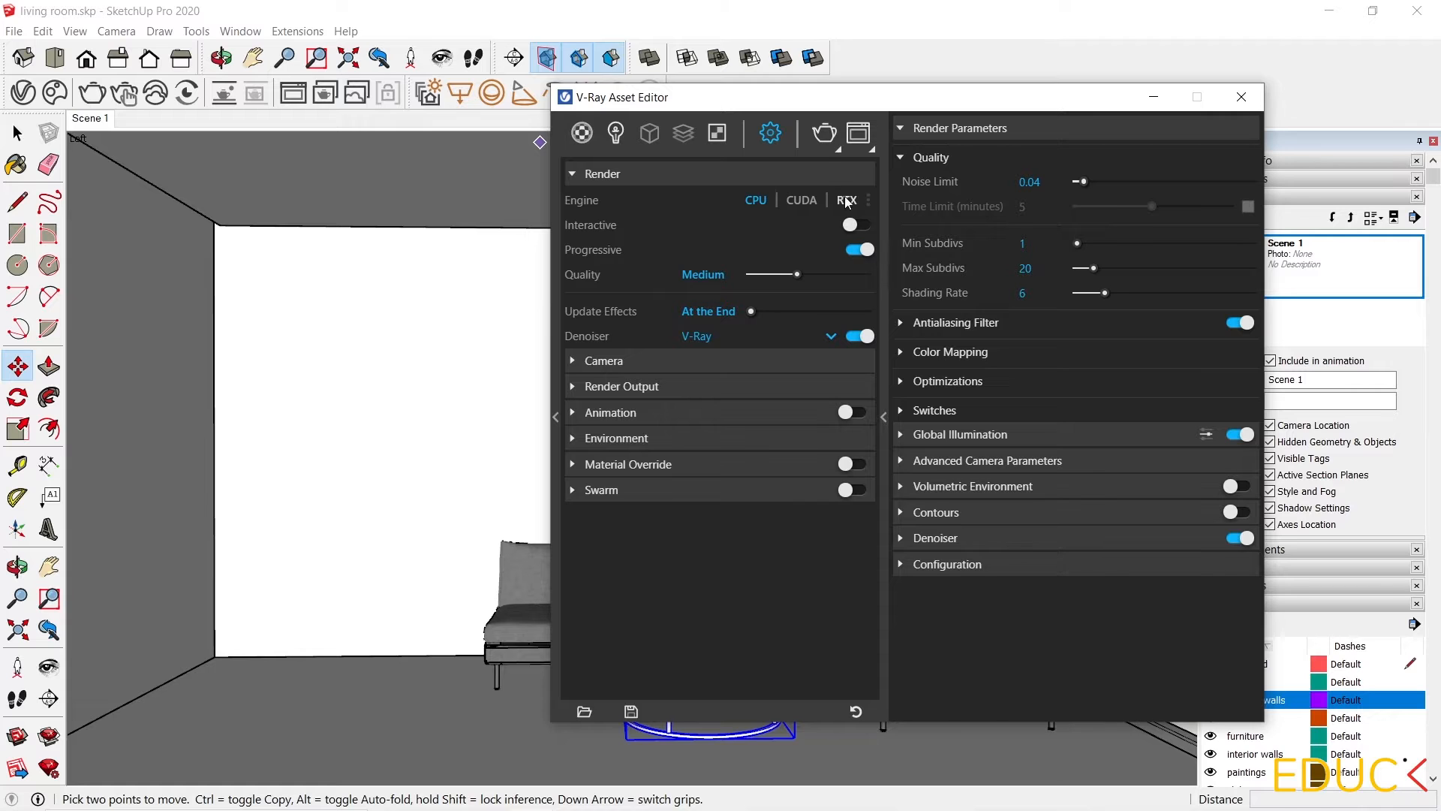
# Start a progressive V-Ray render of the scene and stop it.
pyautogui.click(825, 134)
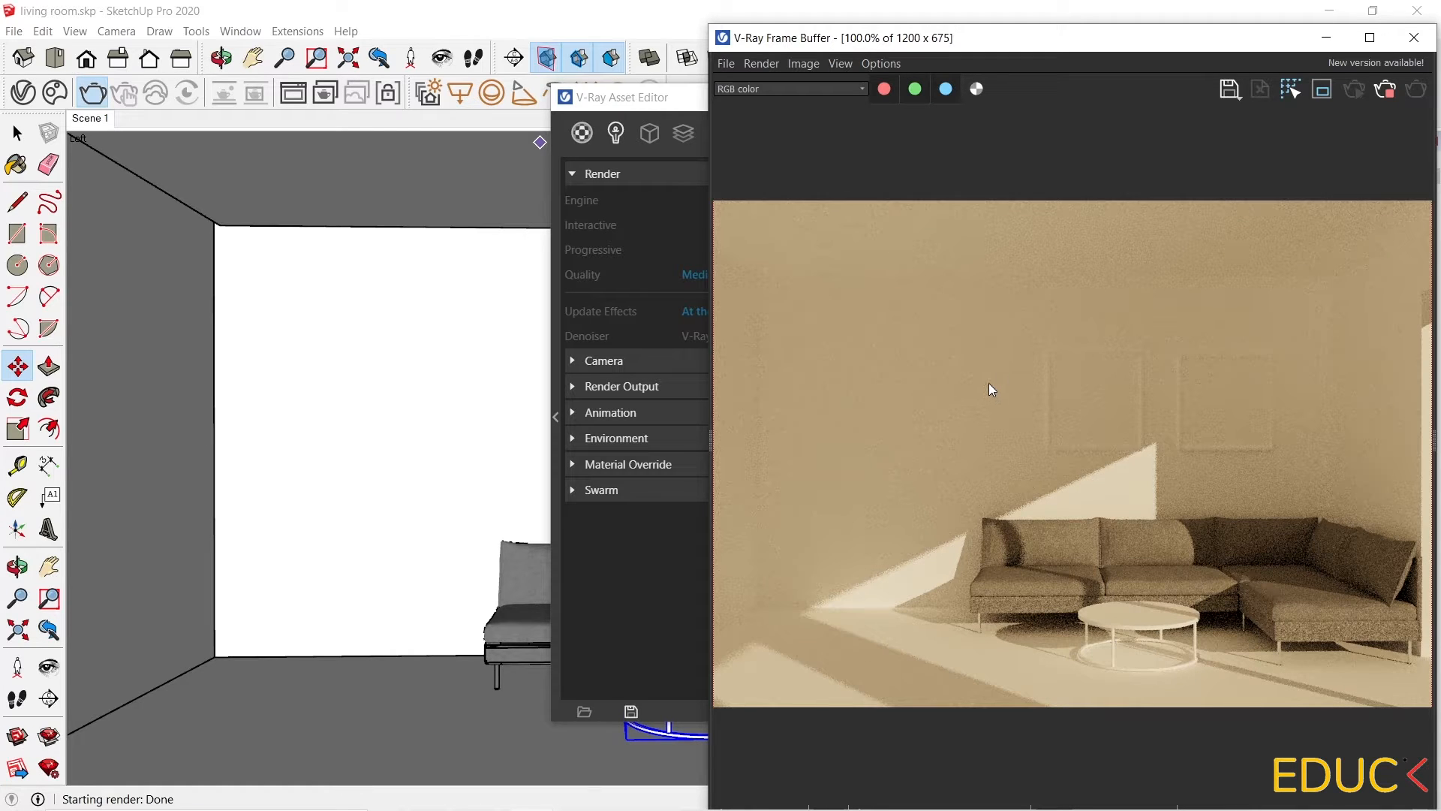
pyautogui.click(1384, 92)
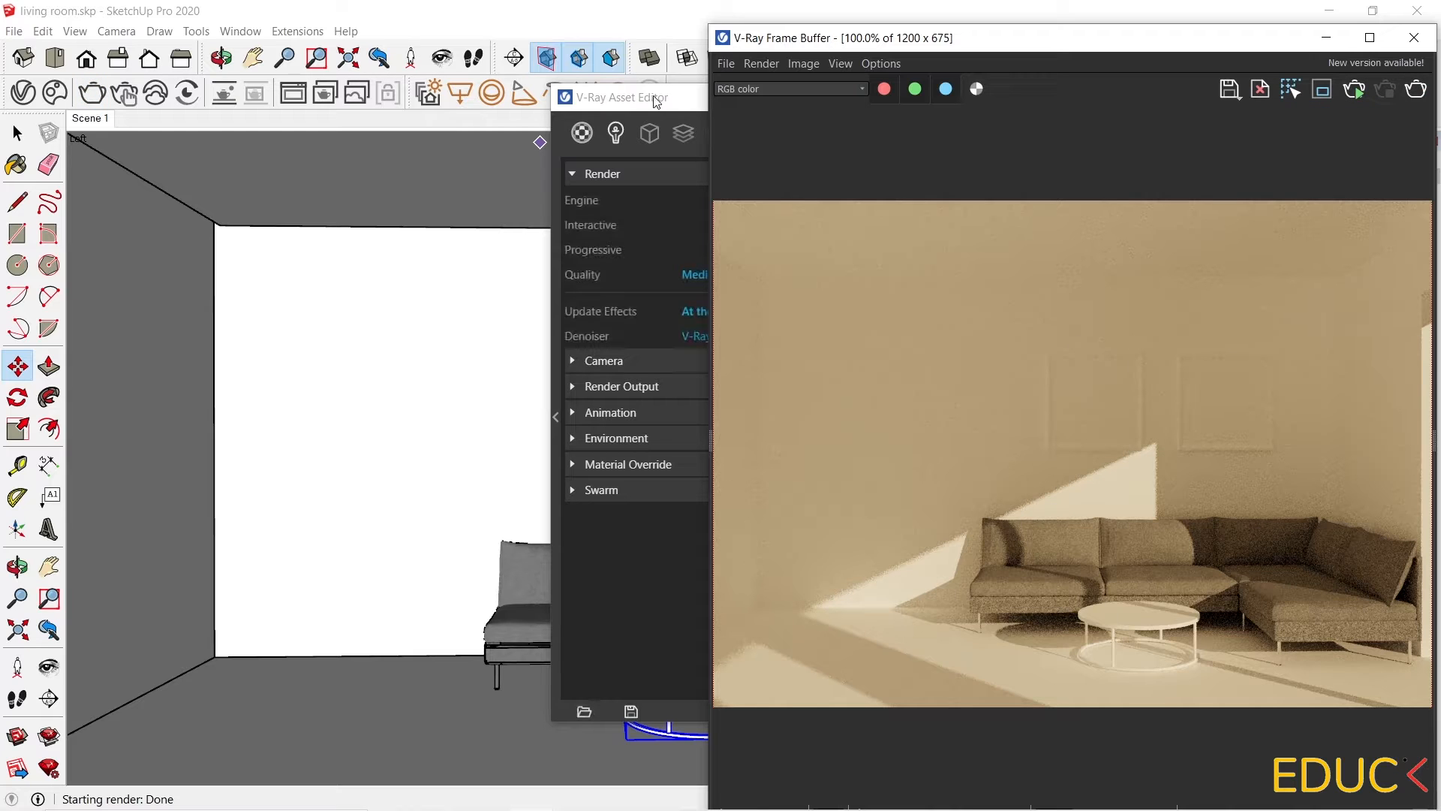
pyautogui.click(657, 98)
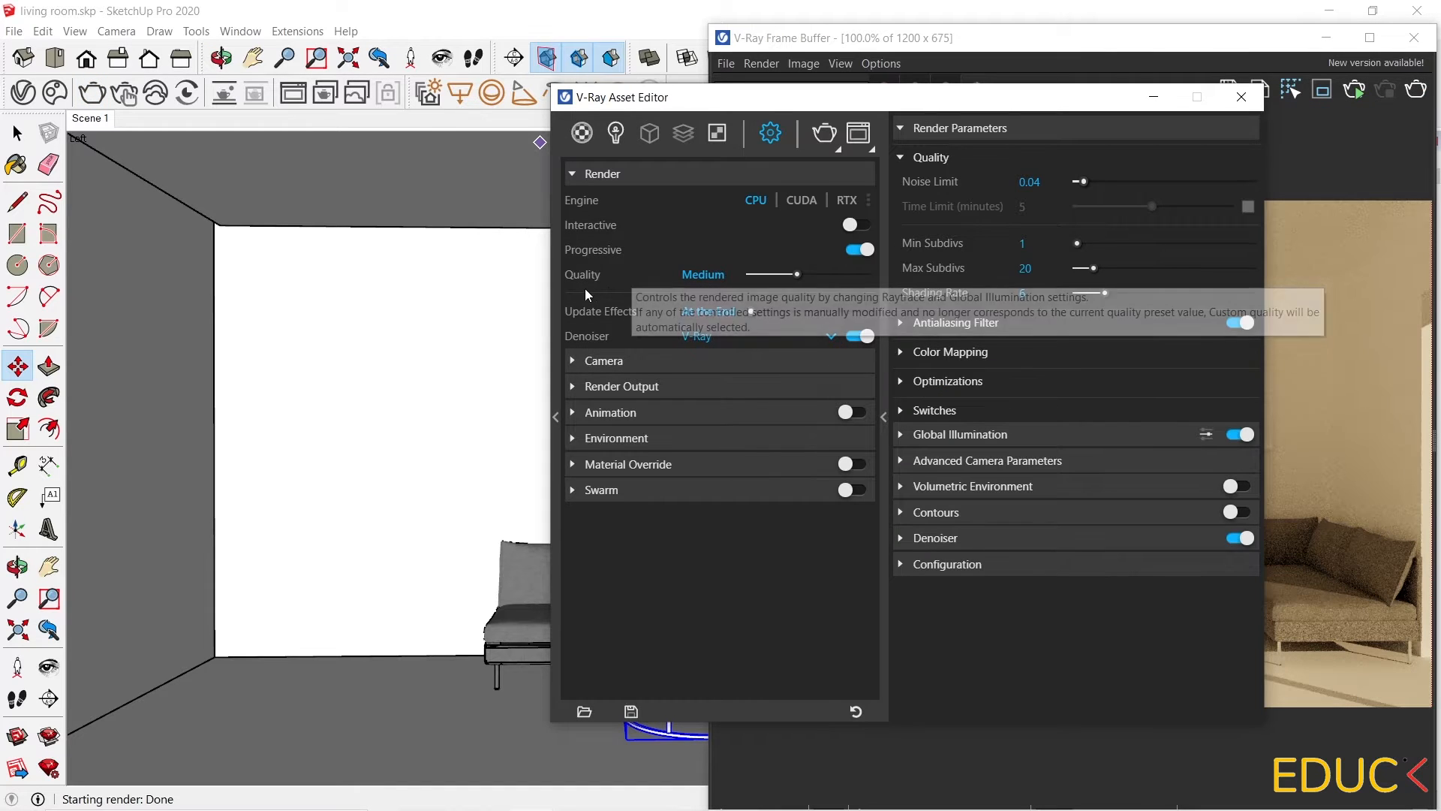
# Try the Medium+ quality, bucket sampling and denoiser switch, then revert them to Medium, progressive and denoiser on.
pyautogui.moveTo(794, 281)
pyautogui.mouseDown()
pyautogui.moveTo(783, 277)
pyautogui.moveTo(841, 276)
pyautogui.moveTo(821, 275)
pyautogui.mouseUp()
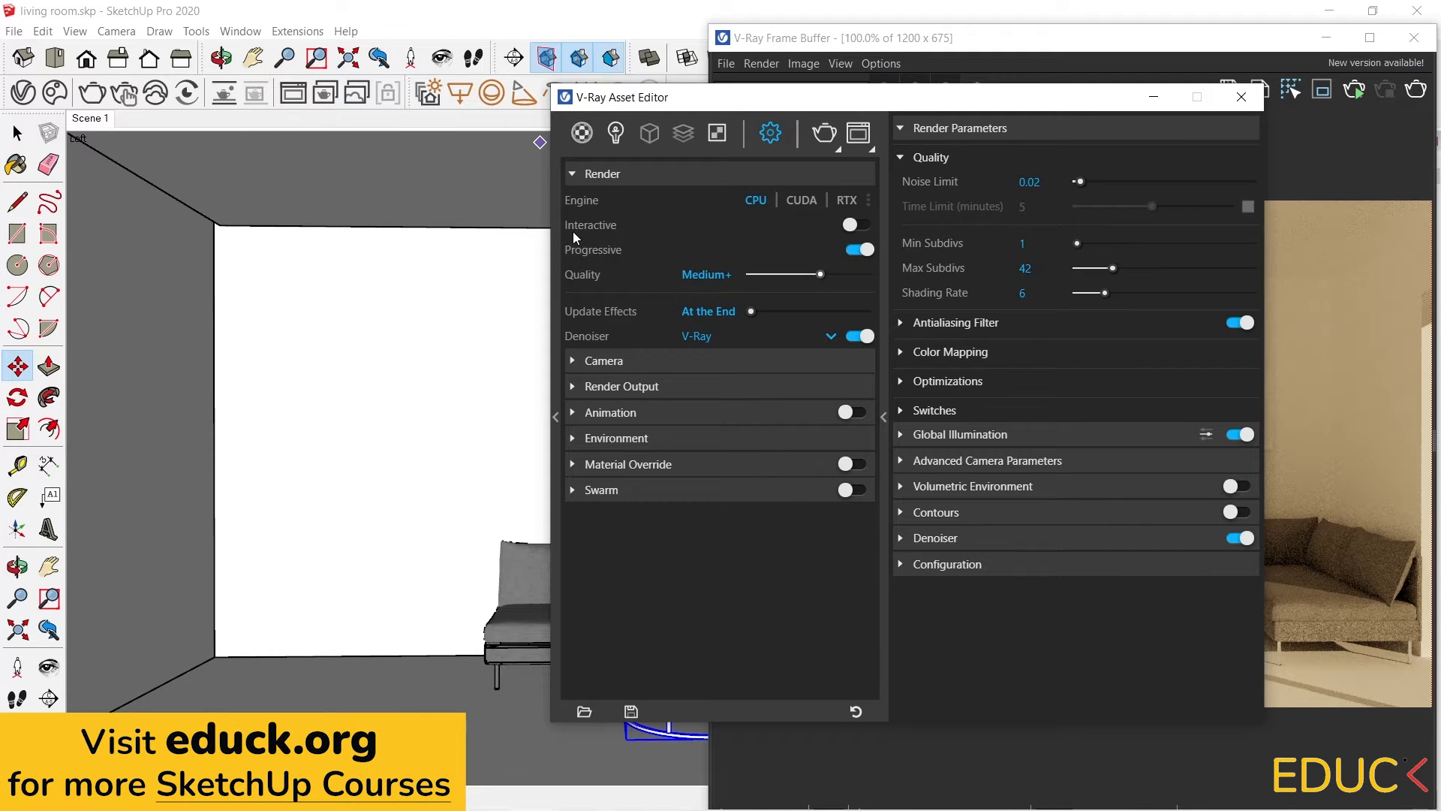
pyautogui.click(864, 250)
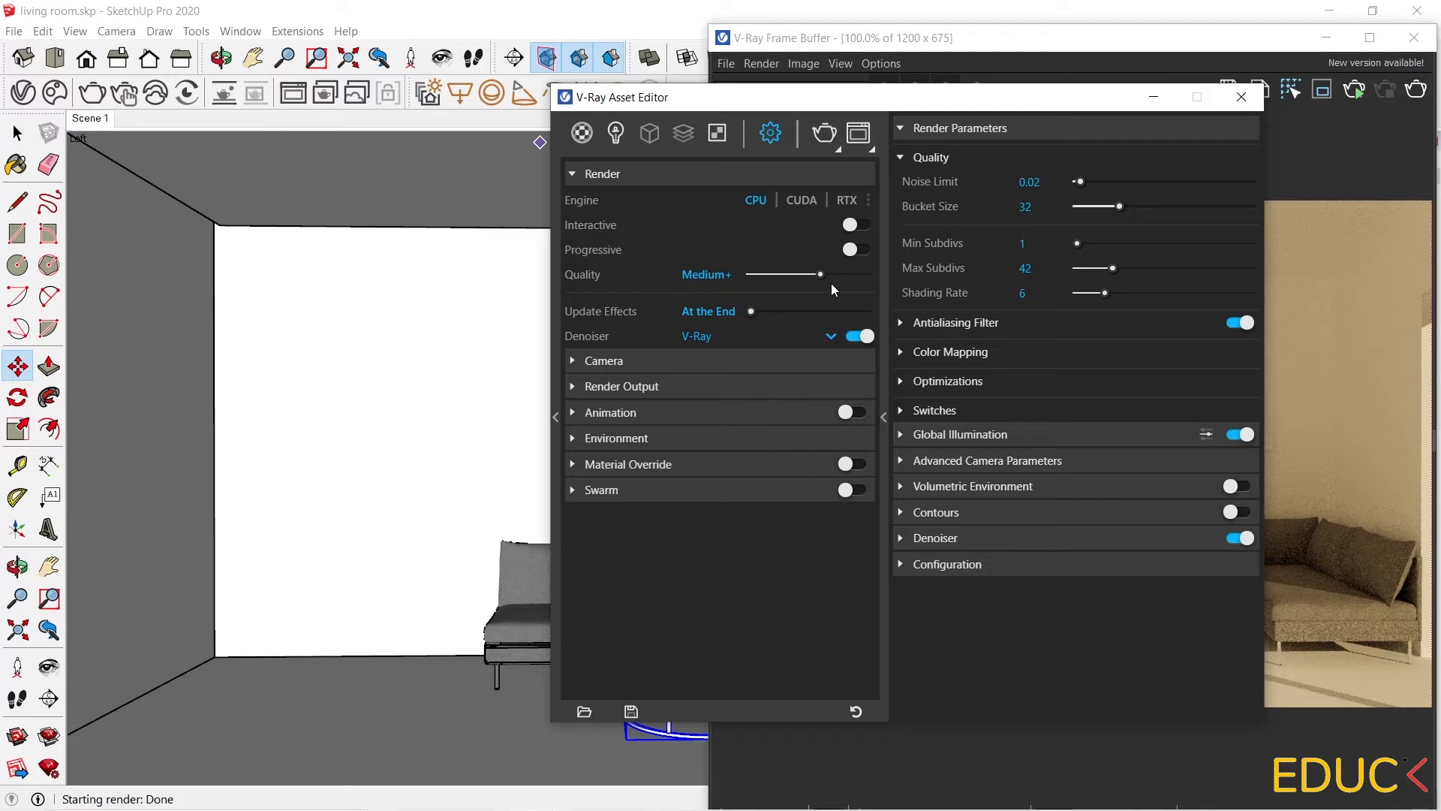
pyautogui.click(856, 251)
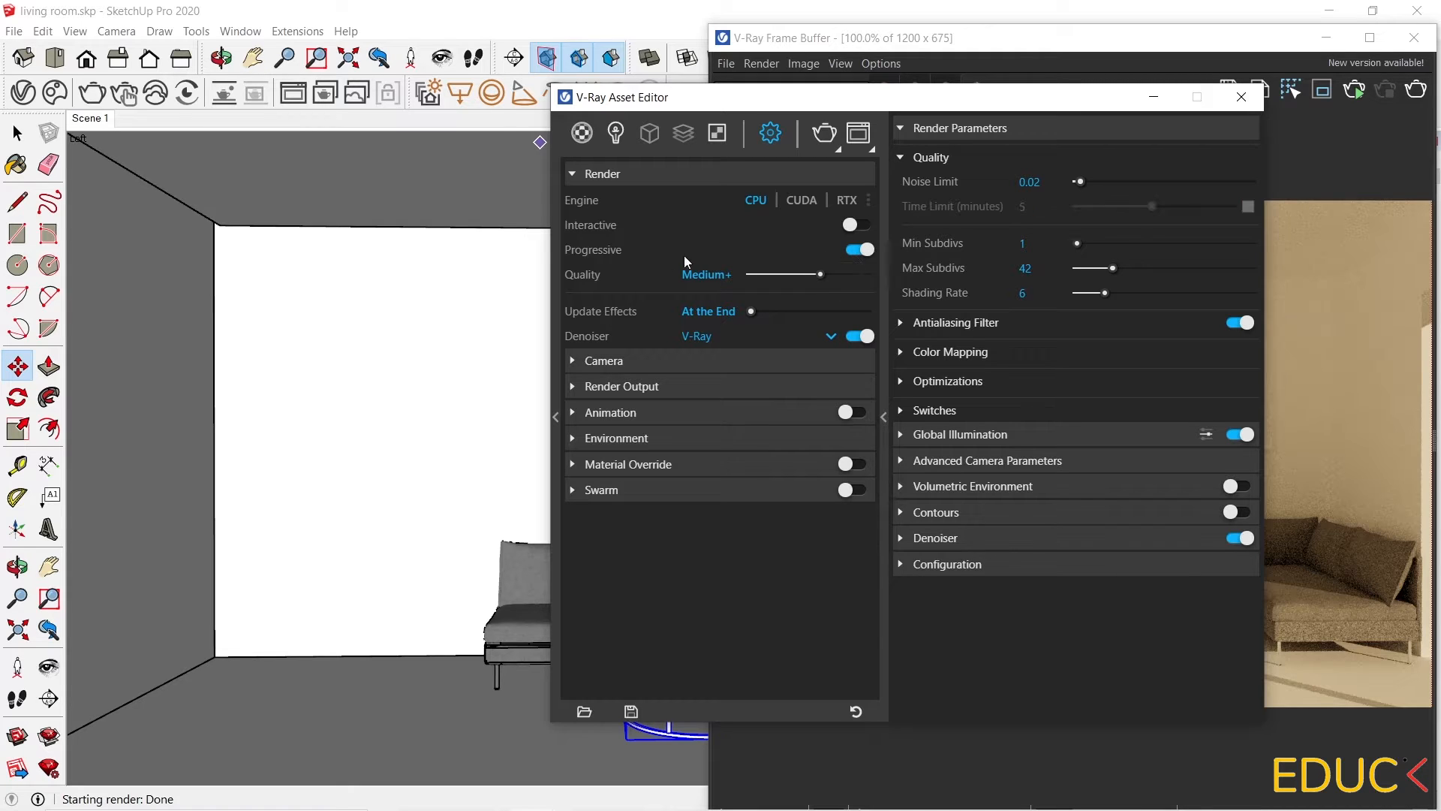
pyautogui.moveTo(820, 275); pyautogui.dragTo(798, 277)
pyautogui.click(861, 337)
pyautogui.click(865, 340)
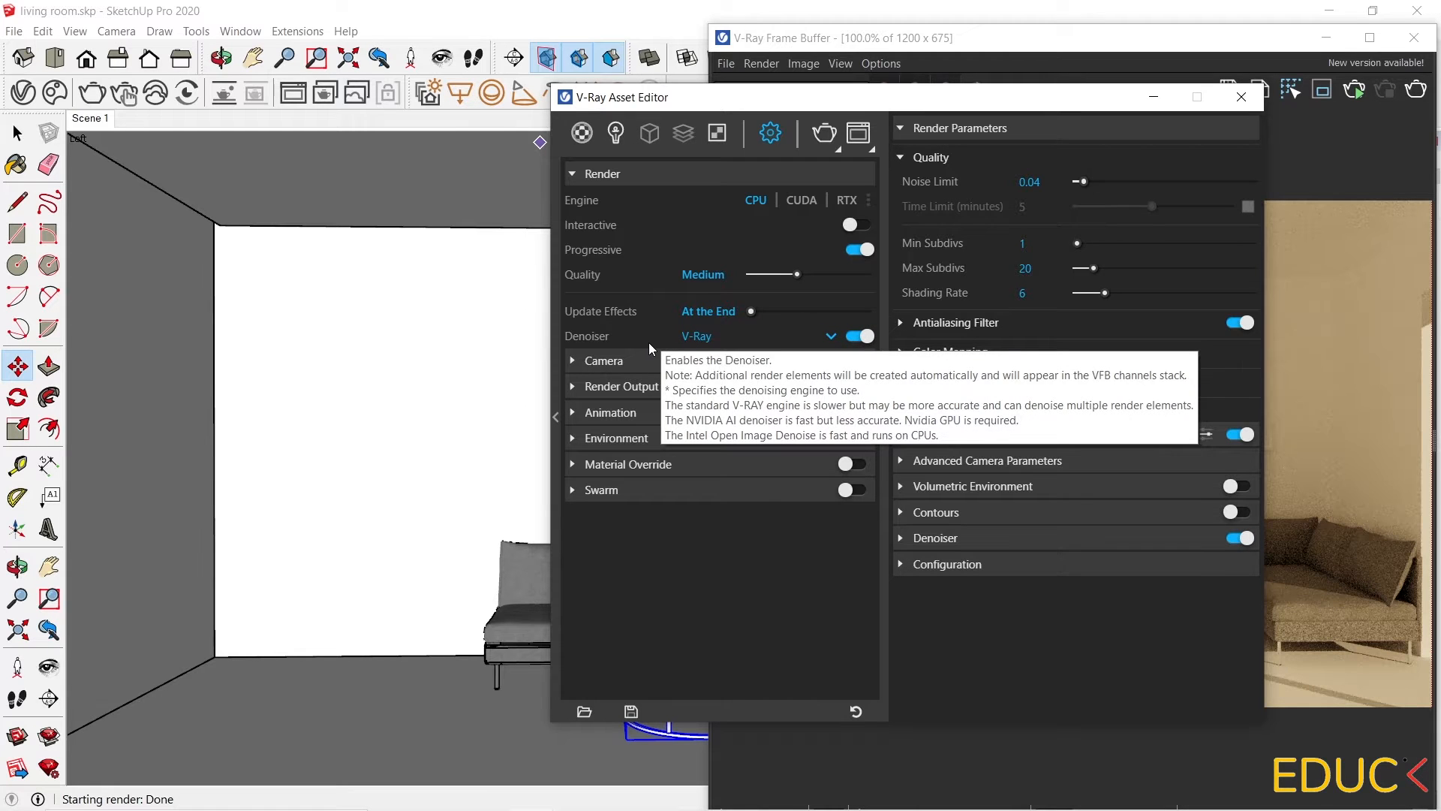
# Set the camera's Exposure Value (EV) to 13.
pyautogui.click(1406, 347)
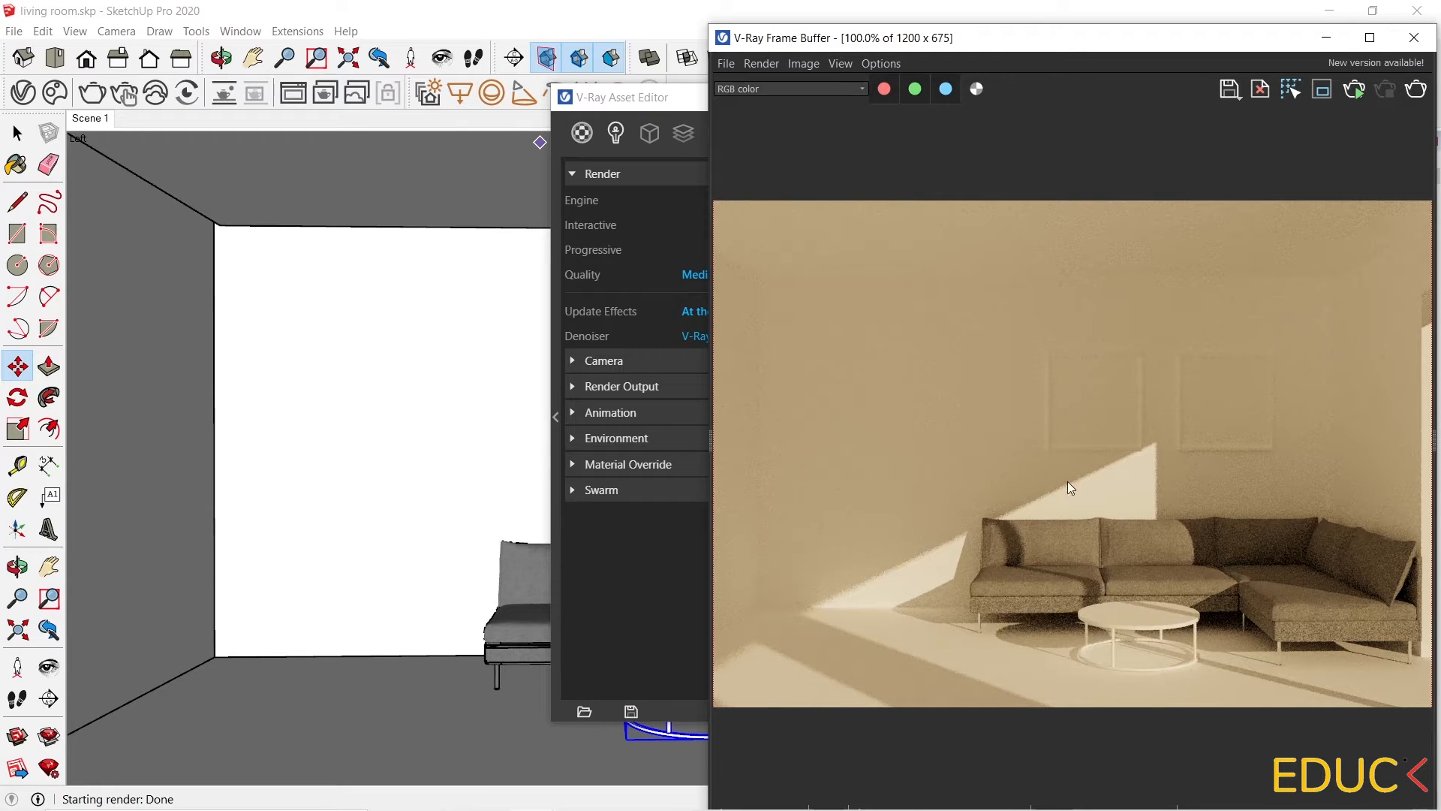
pyautogui.click(602, 599)
pyautogui.click(604, 360)
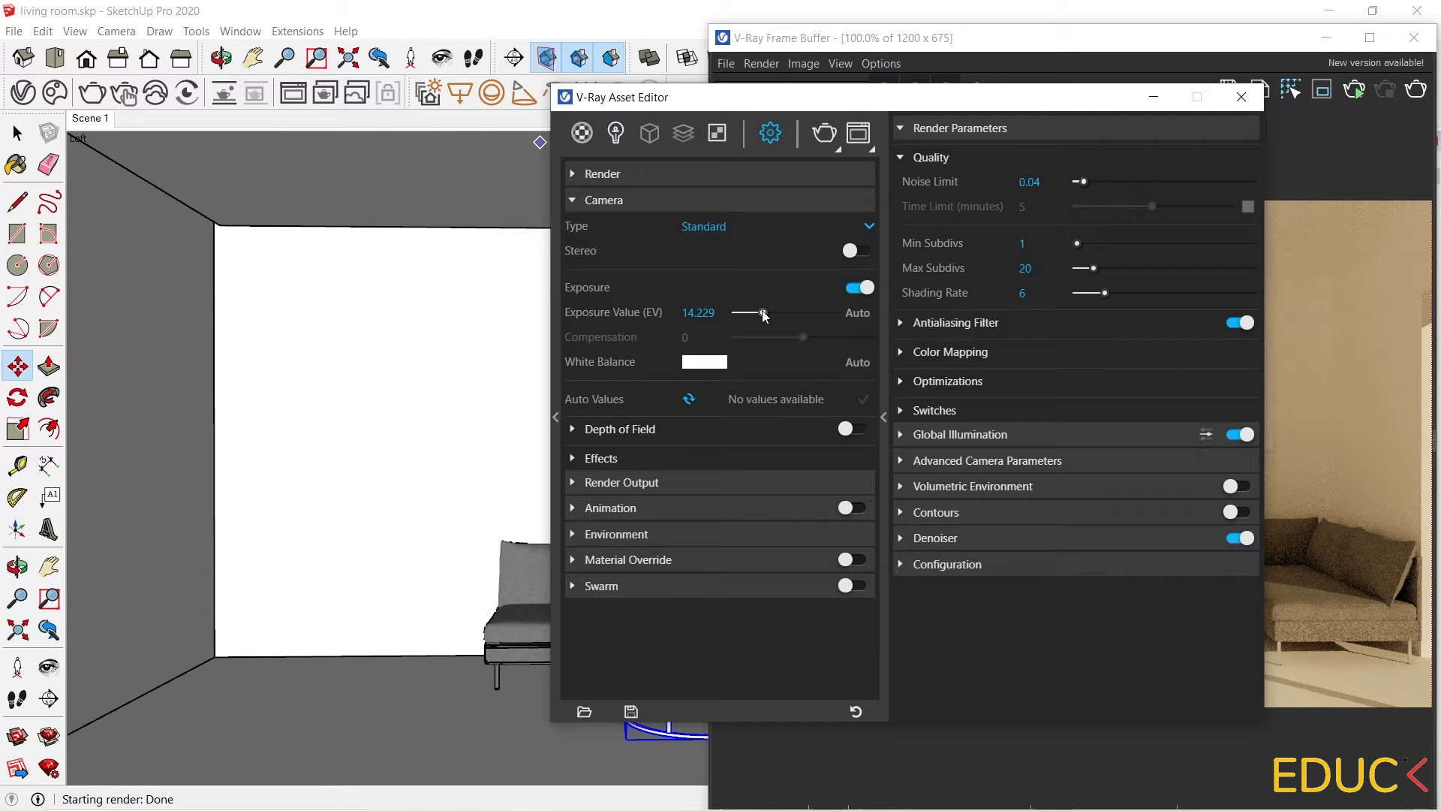
pyautogui.moveTo(764, 315); pyautogui.dragTo(768, 318)
pyautogui.moveTo(767, 316); pyautogui.dragTo(760, 316)
pyautogui.moveTo(761, 315); pyautogui.dragTo(653, 316)
pyautogui.write('13')
pyautogui.press('Return')
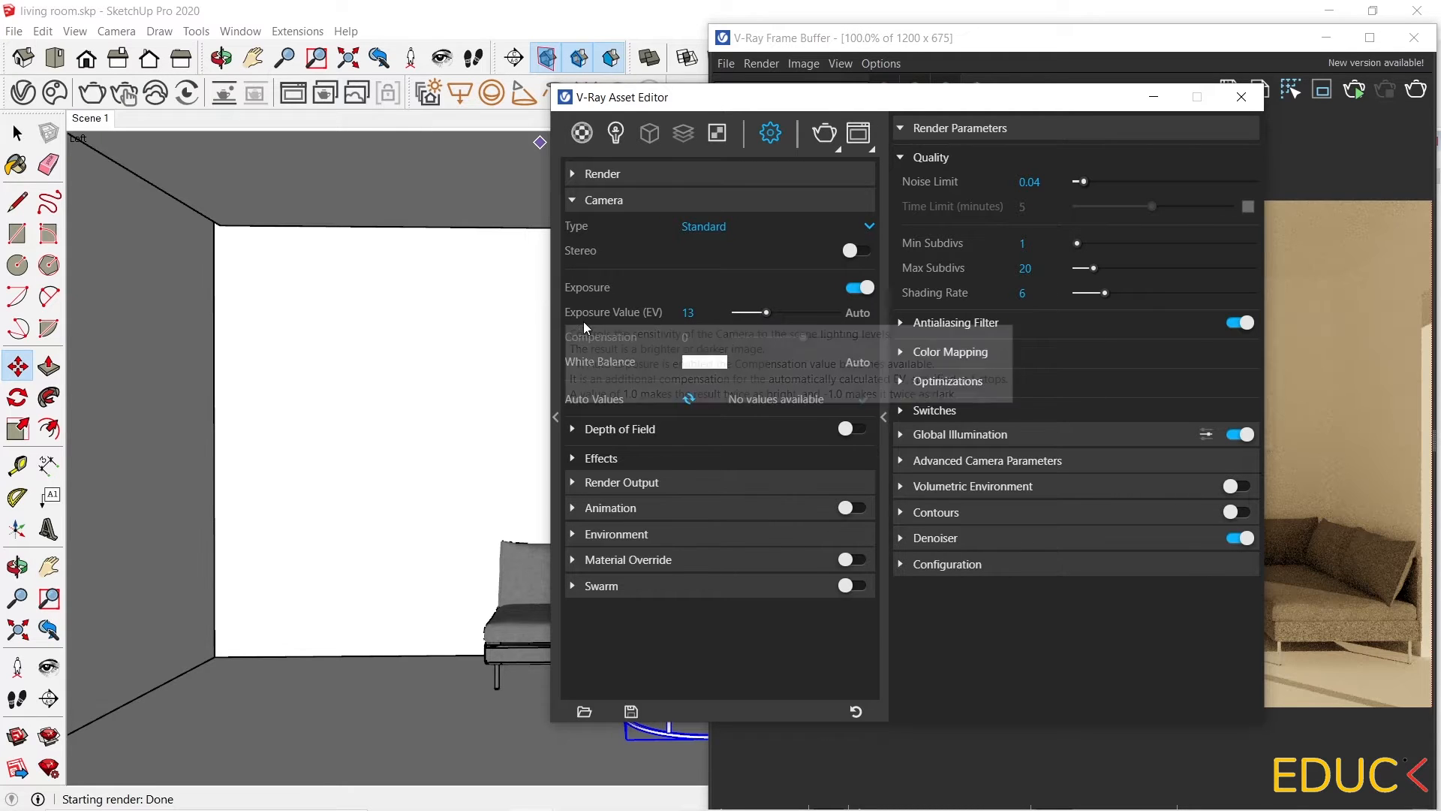
# Render the scene with V-Ray to preview the new exposure.
pyautogui.click(825, 133)
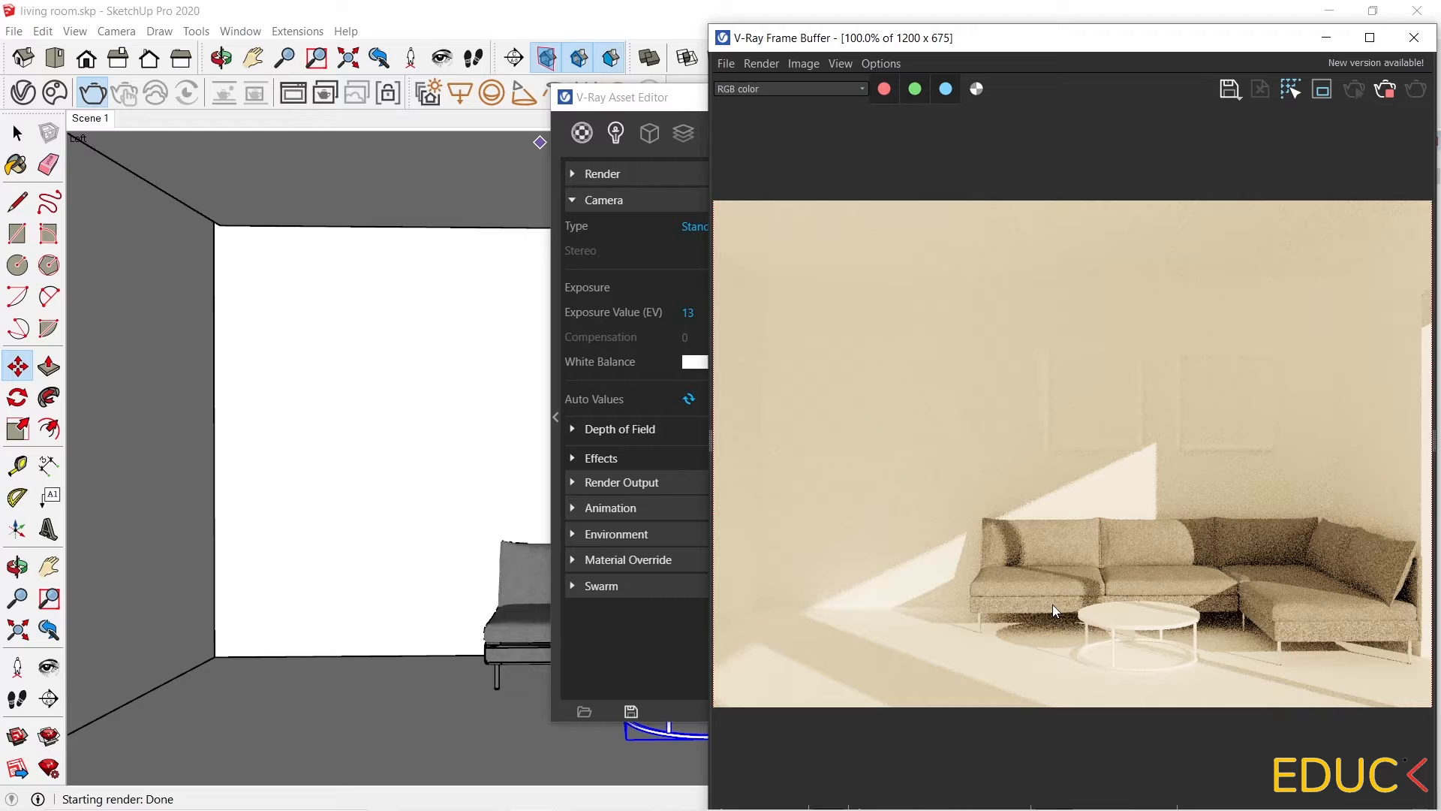
pyautogui.click(653, 678)
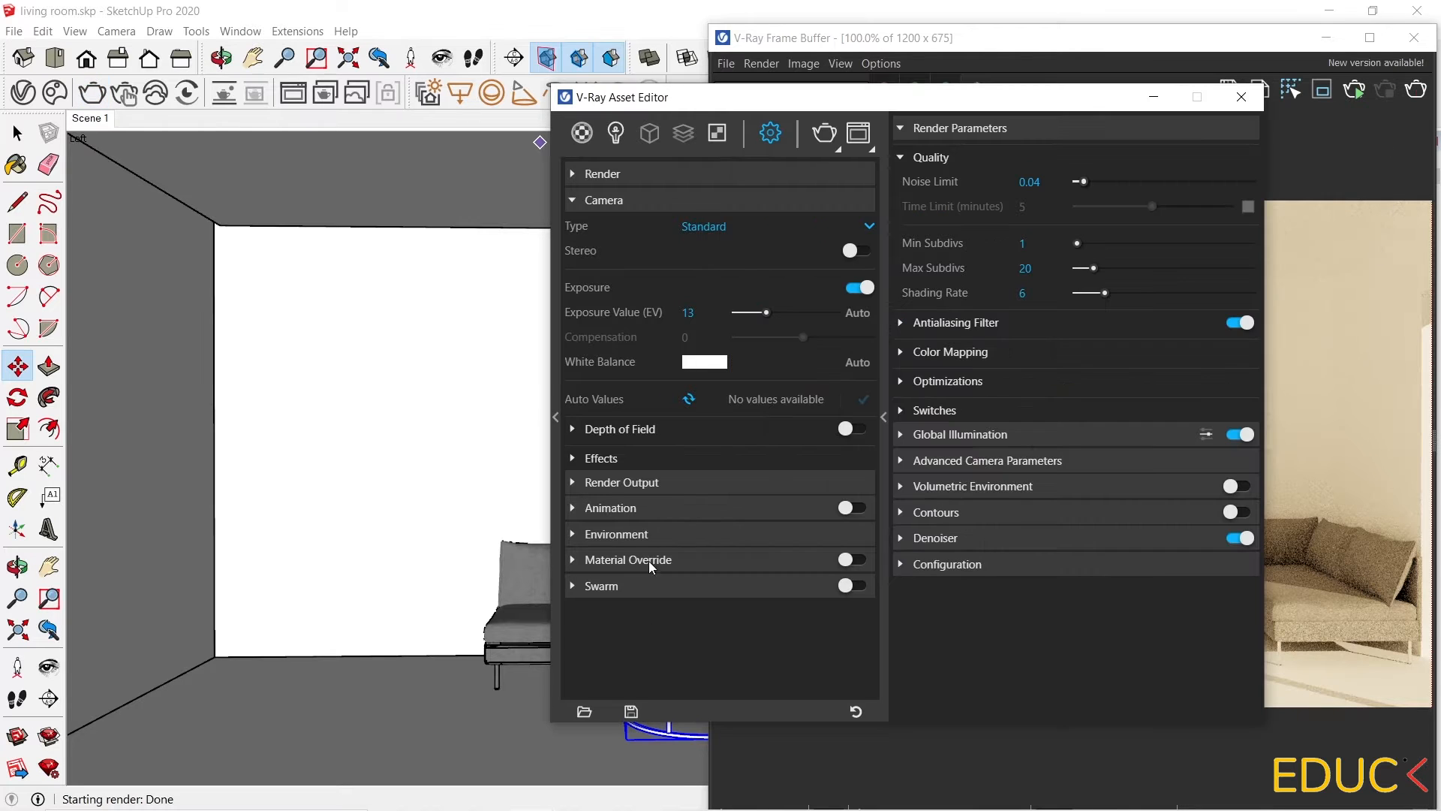
# In Render Output, try a 3000-pixel image width, reset it to 1200, and turn on Safe Frame.
pyautogui.click(608, 484)
pyautogui.click(614, 202)
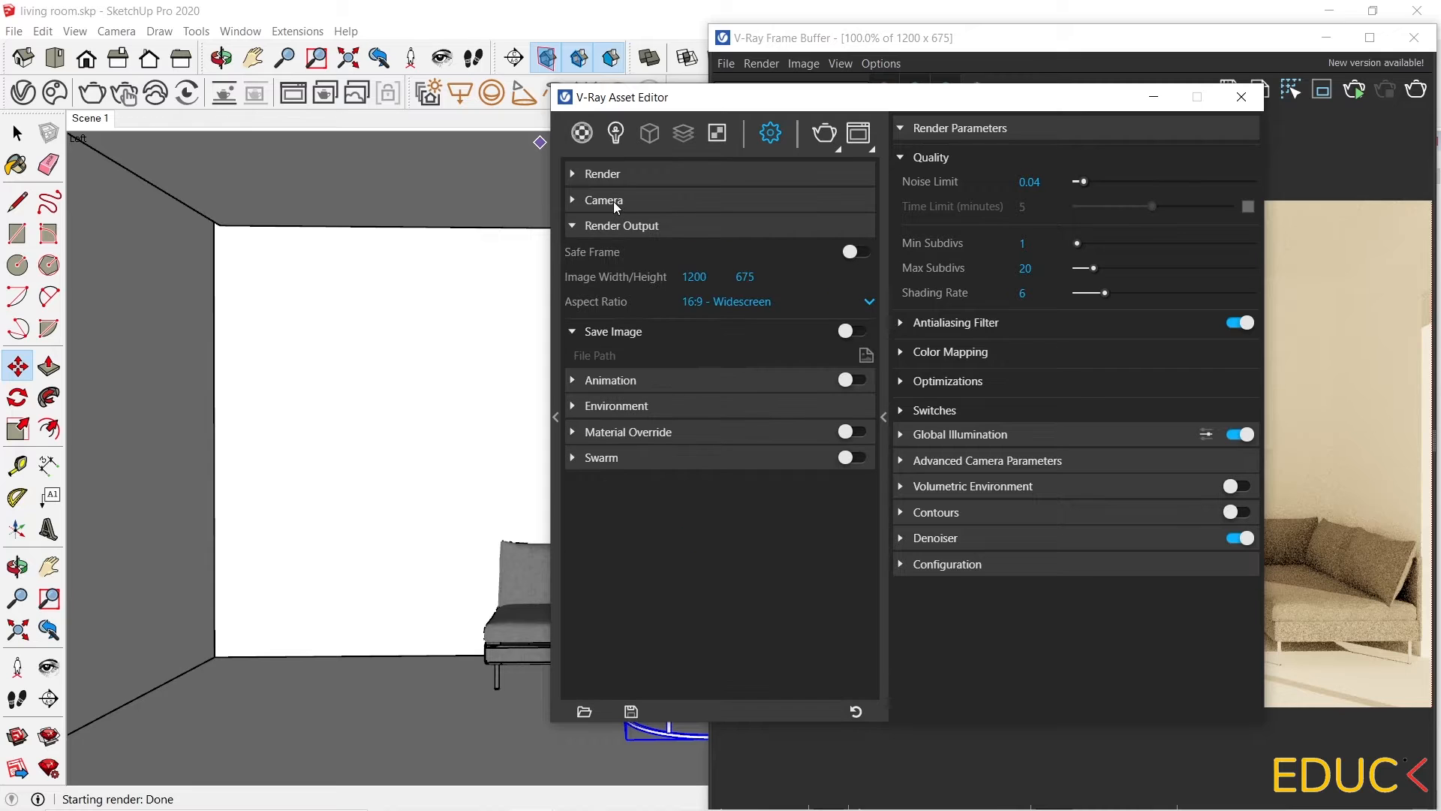
pyautogui.moveTo(625, 291)
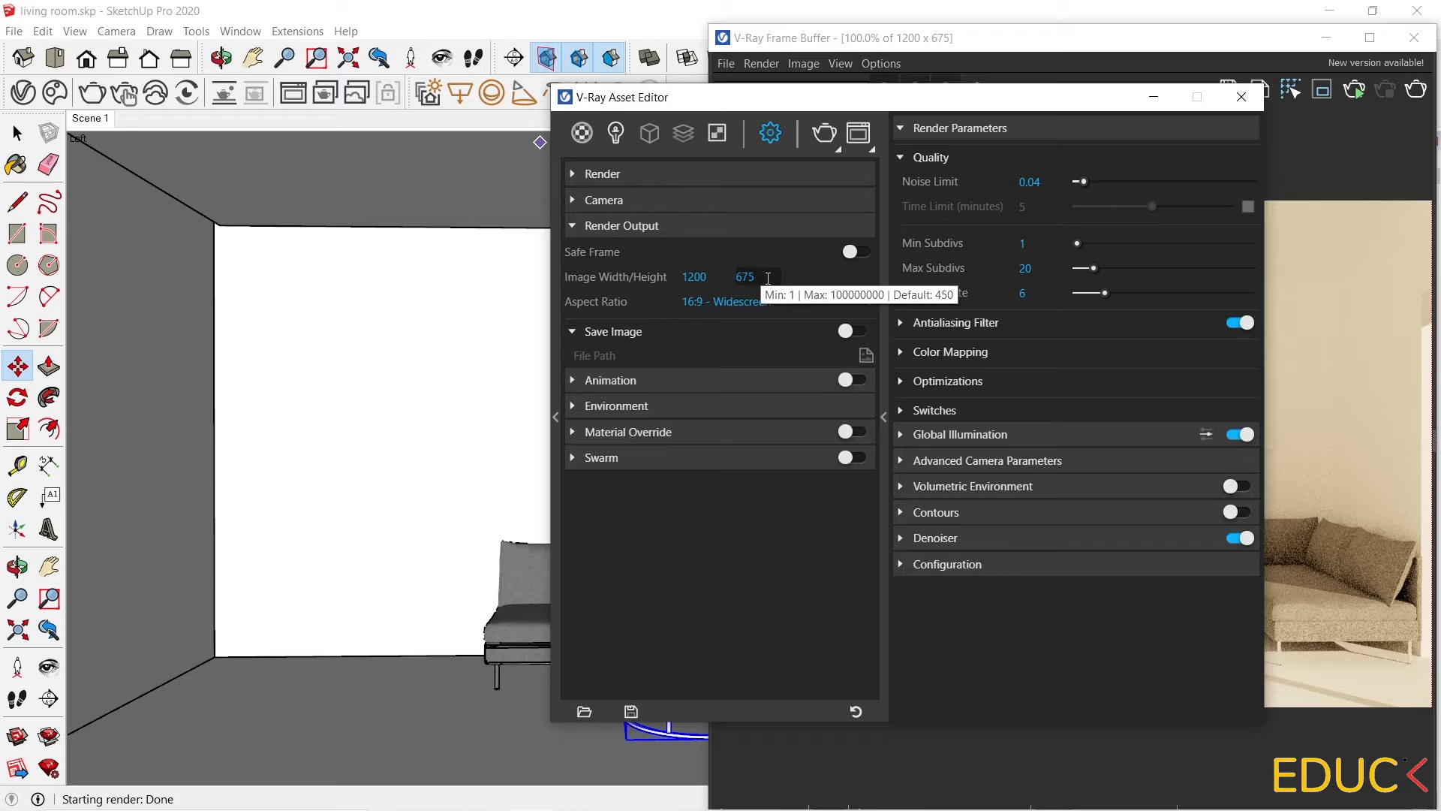
pyautogui.doubleClick(707, 277)
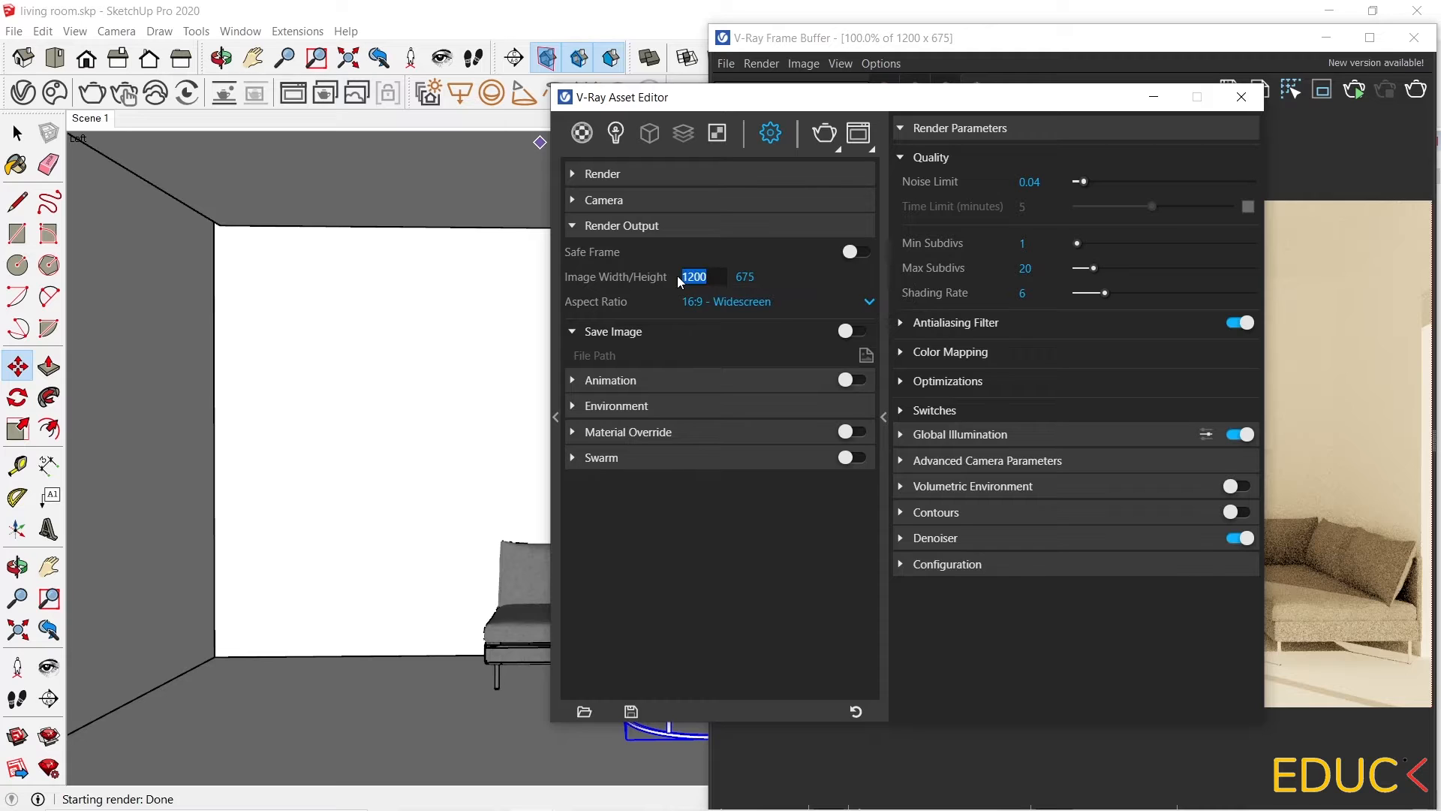
pyautogui.write('3000')
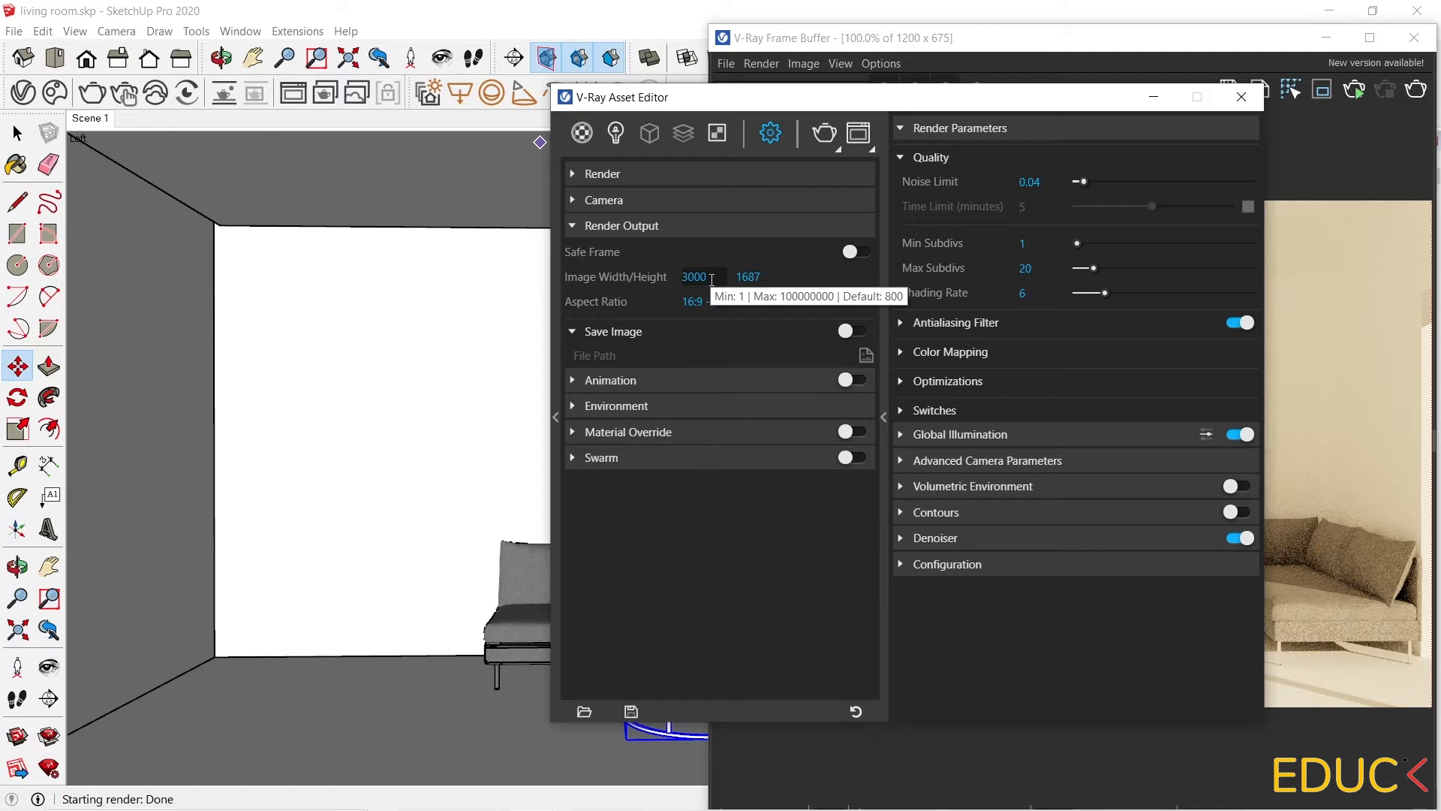
pyautogui.moveTo(714, 278); pyautogui.dragTo(675, 270)
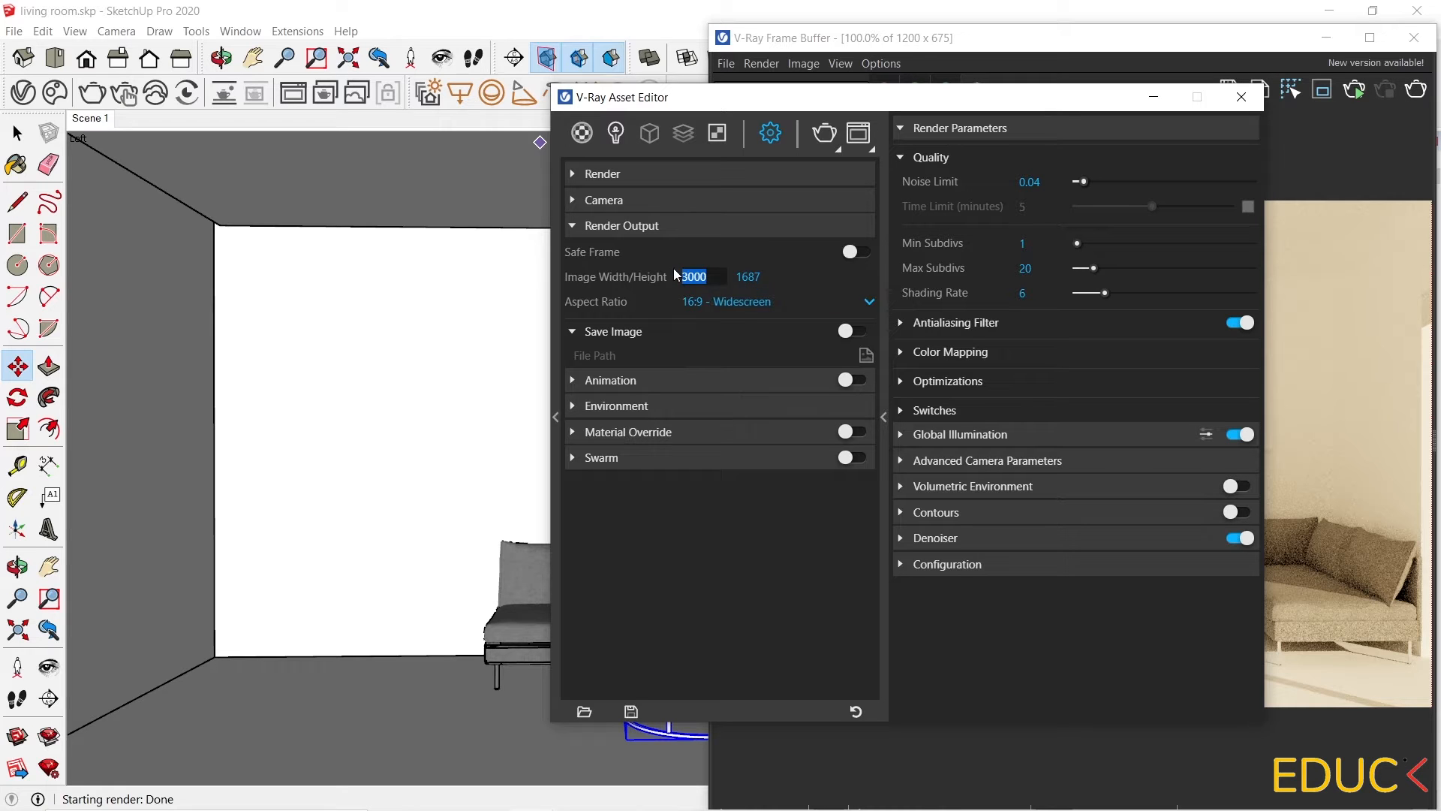
pyautogui.write('1200')
pyautogui.press('Return')
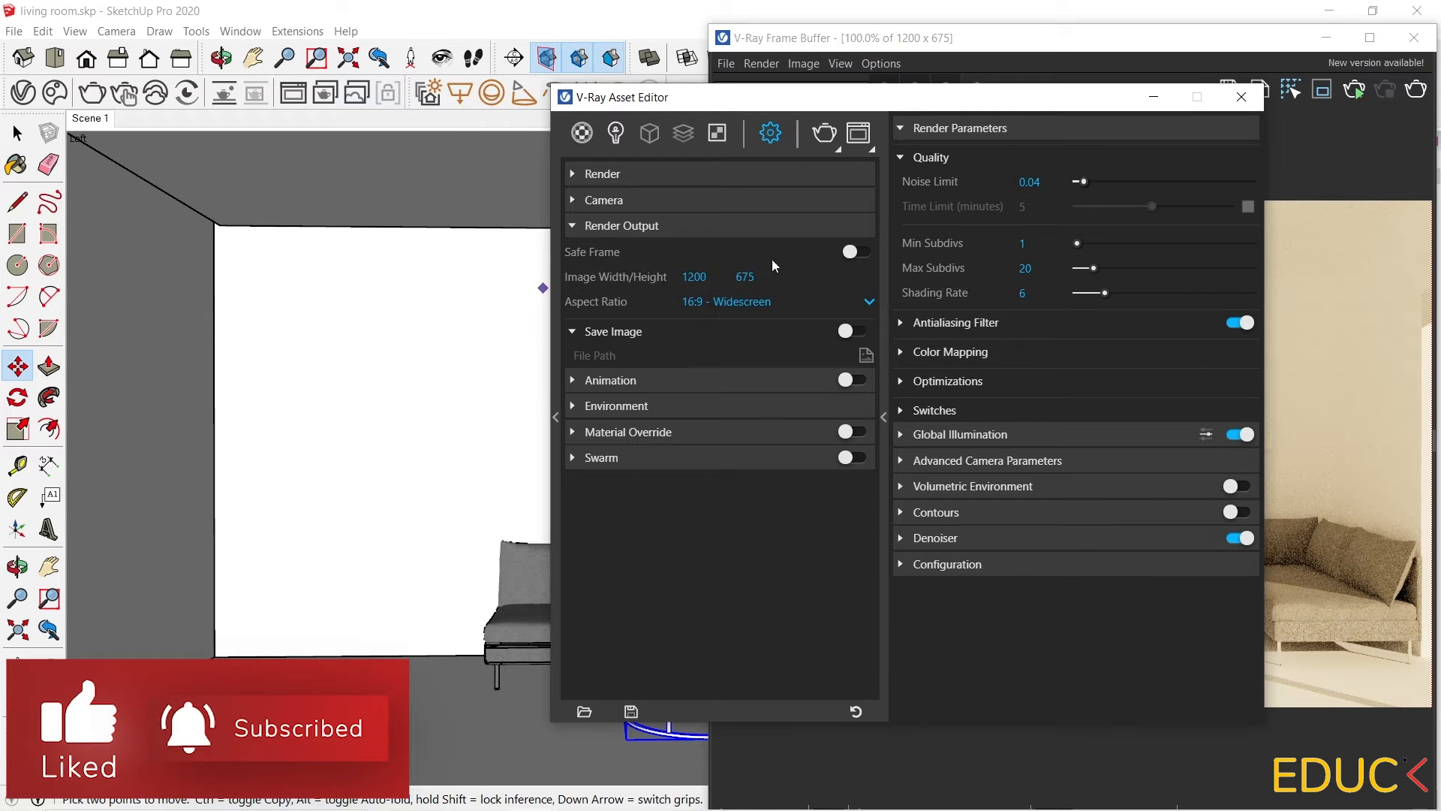
pyautogui.click(854, 254)
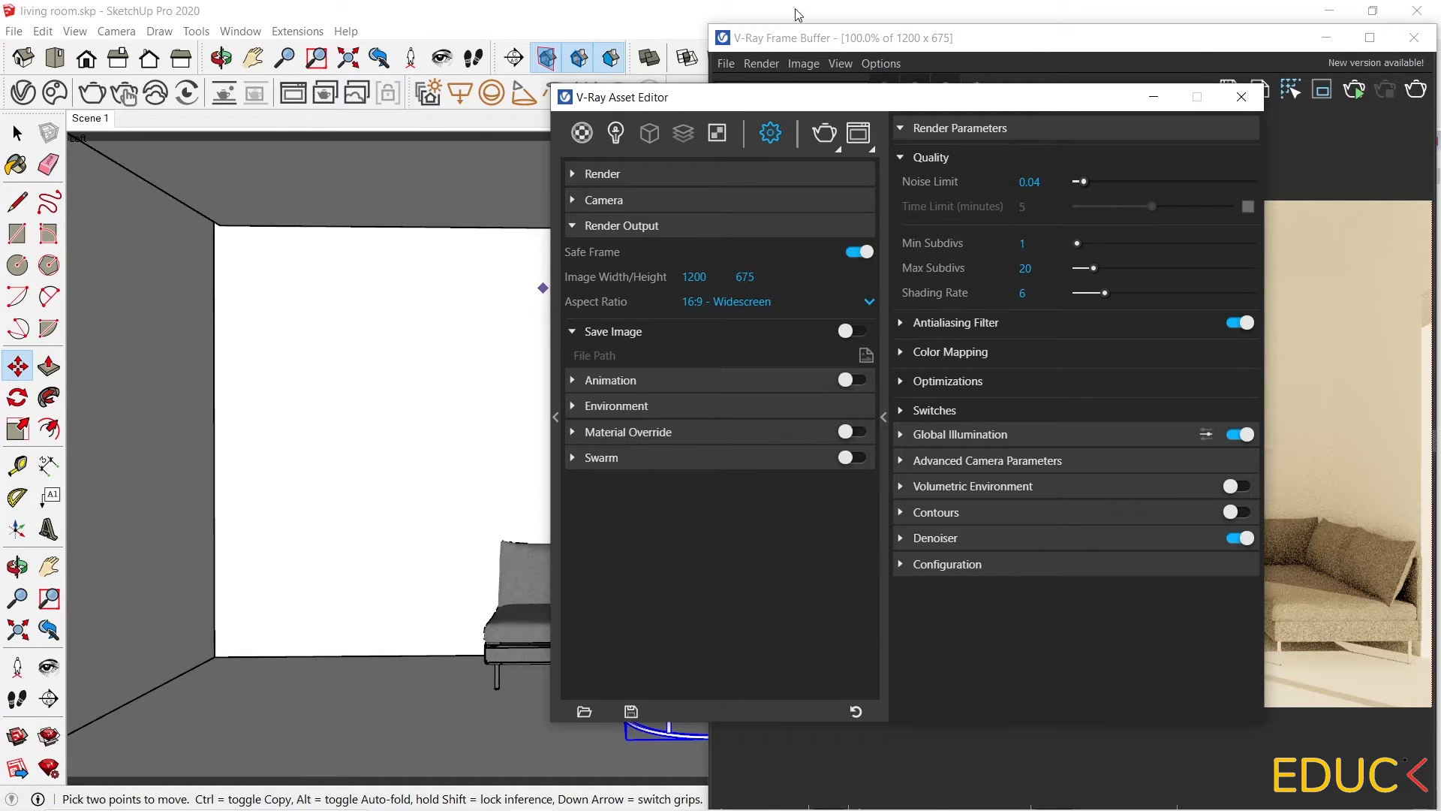
# Move the Asset Editor aside, try the 1:1 Square aspect ratio, then return to 16:9 Widescreen.
pyautogui.click(1335, 45)
pyautogui.click(1335, 44)
pyautogui.moveTo(910, 100); pyautogui.dragTo(1436, 100)
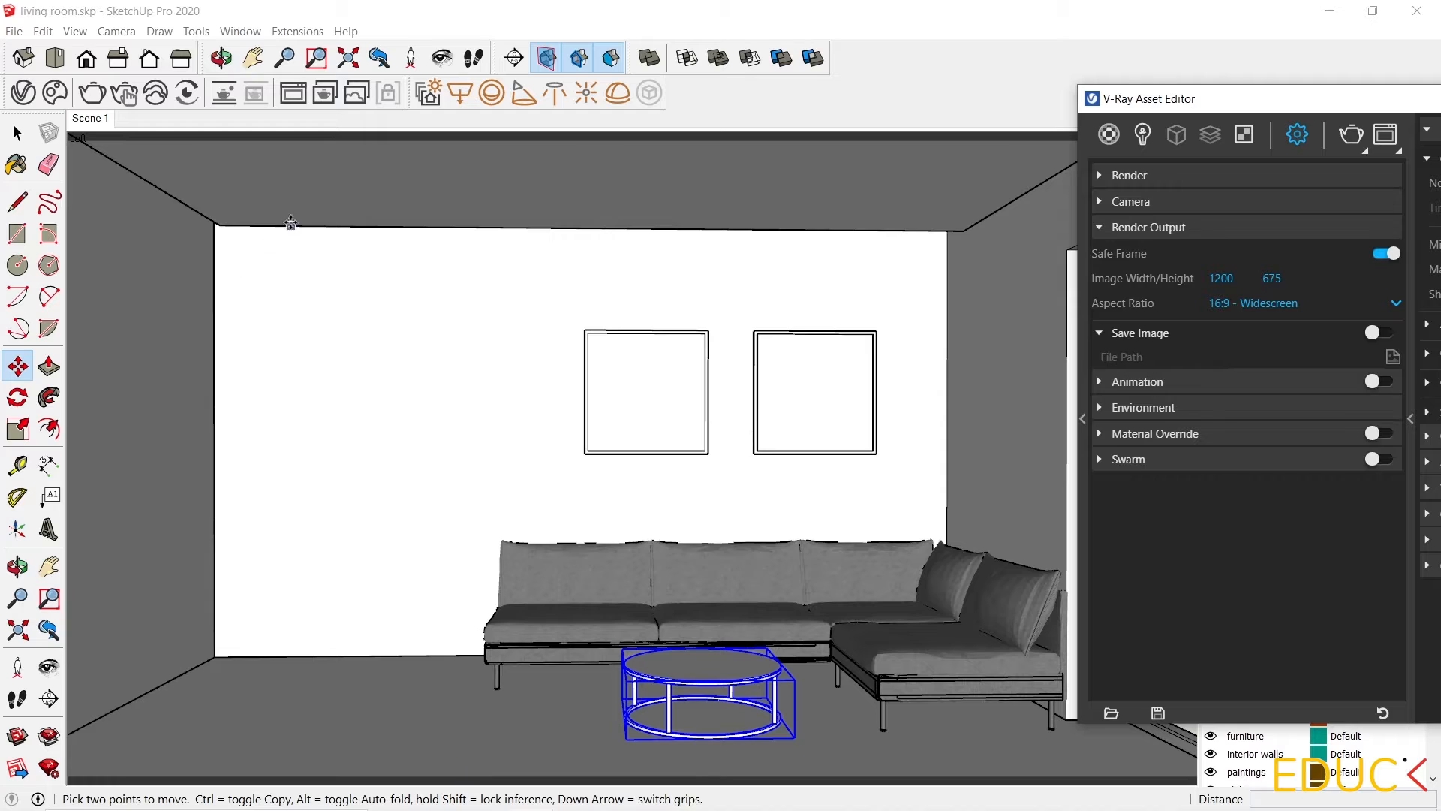
pyautogui.click(1262, 304)
pyautogui.click(1253, 355)
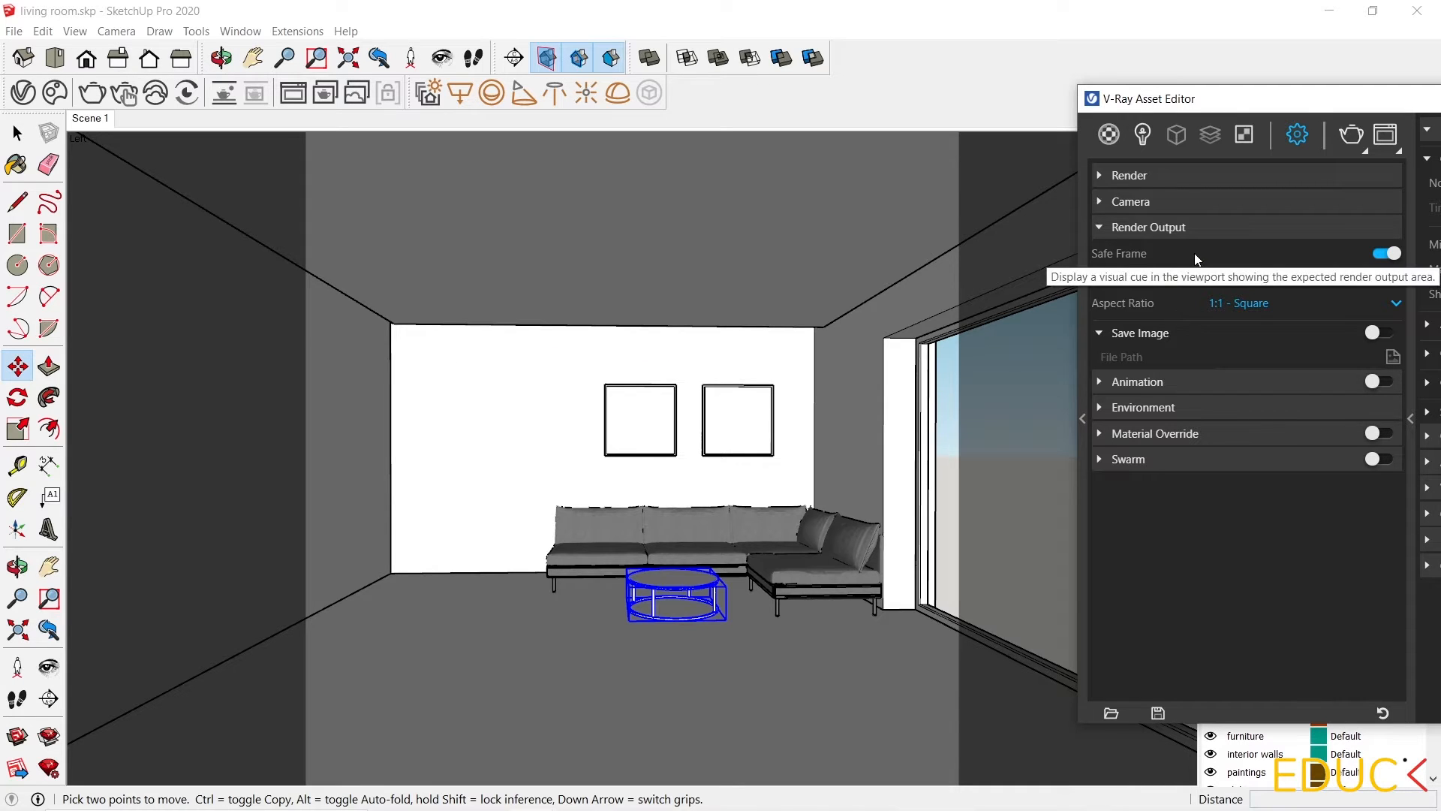
pyautogui.click(1300, 303)
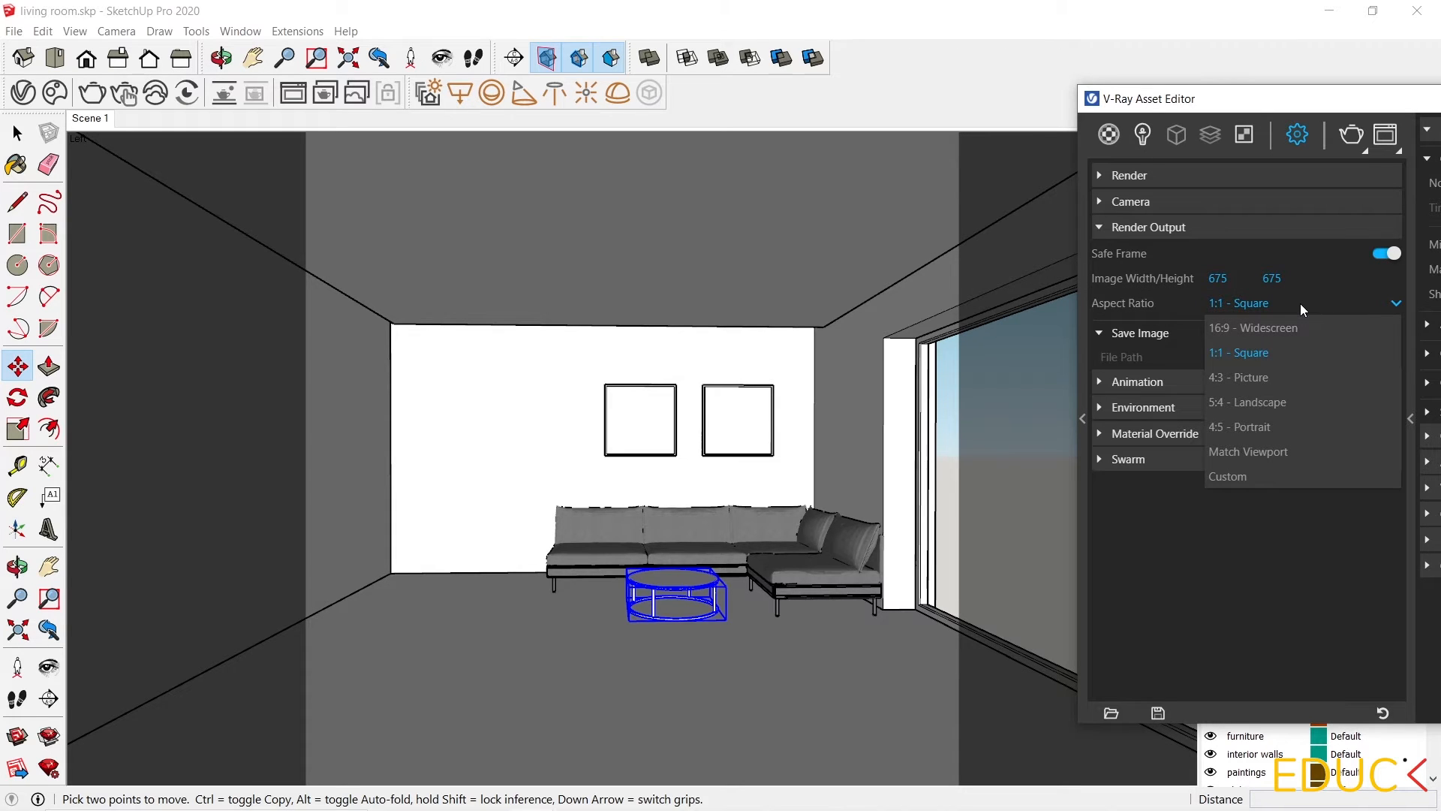
pyautogui.click(1254, 327)
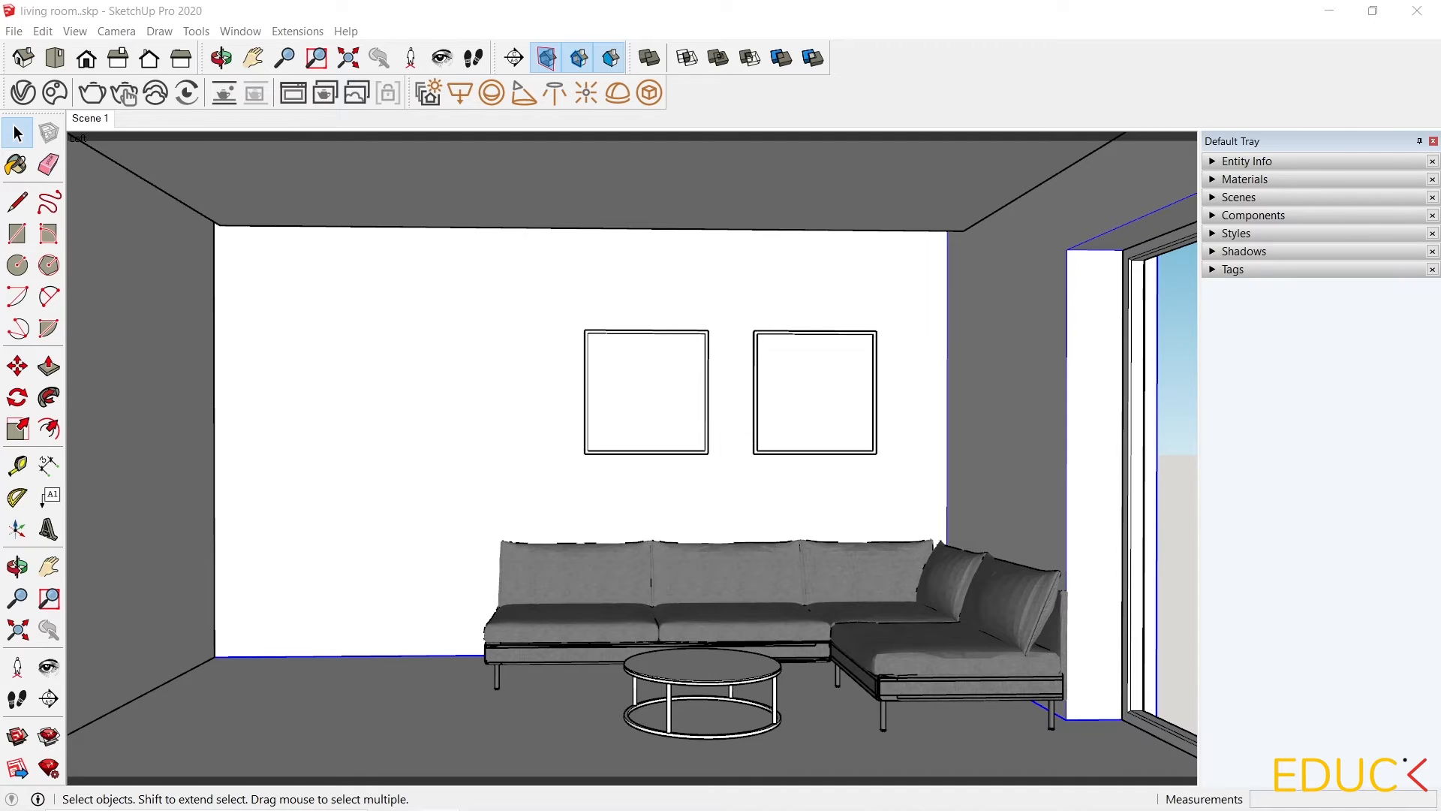
# Open the Asset Editor's lights list and select the SunLight.
pyautogui.click(23, 92)
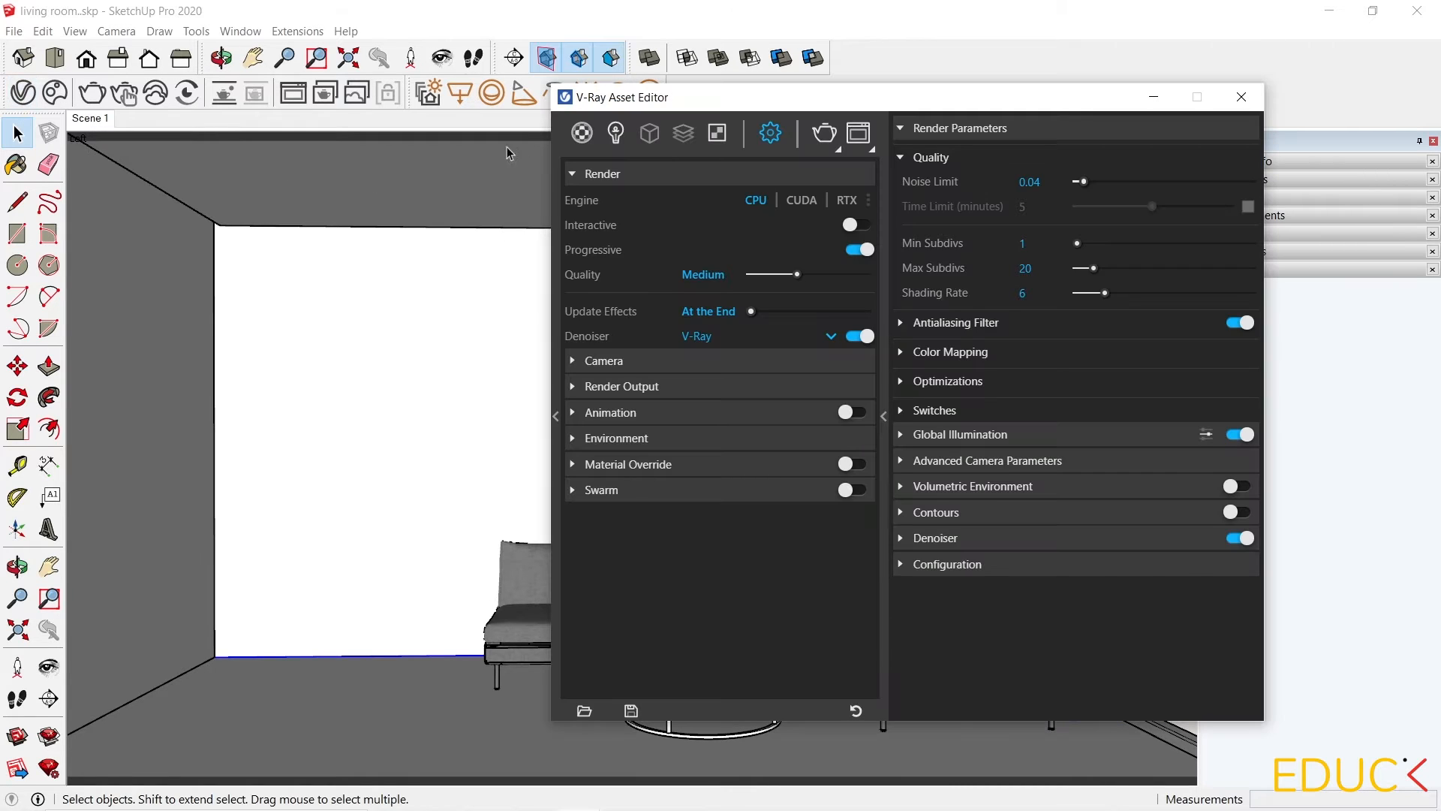
pyautogui.click(617, 132)
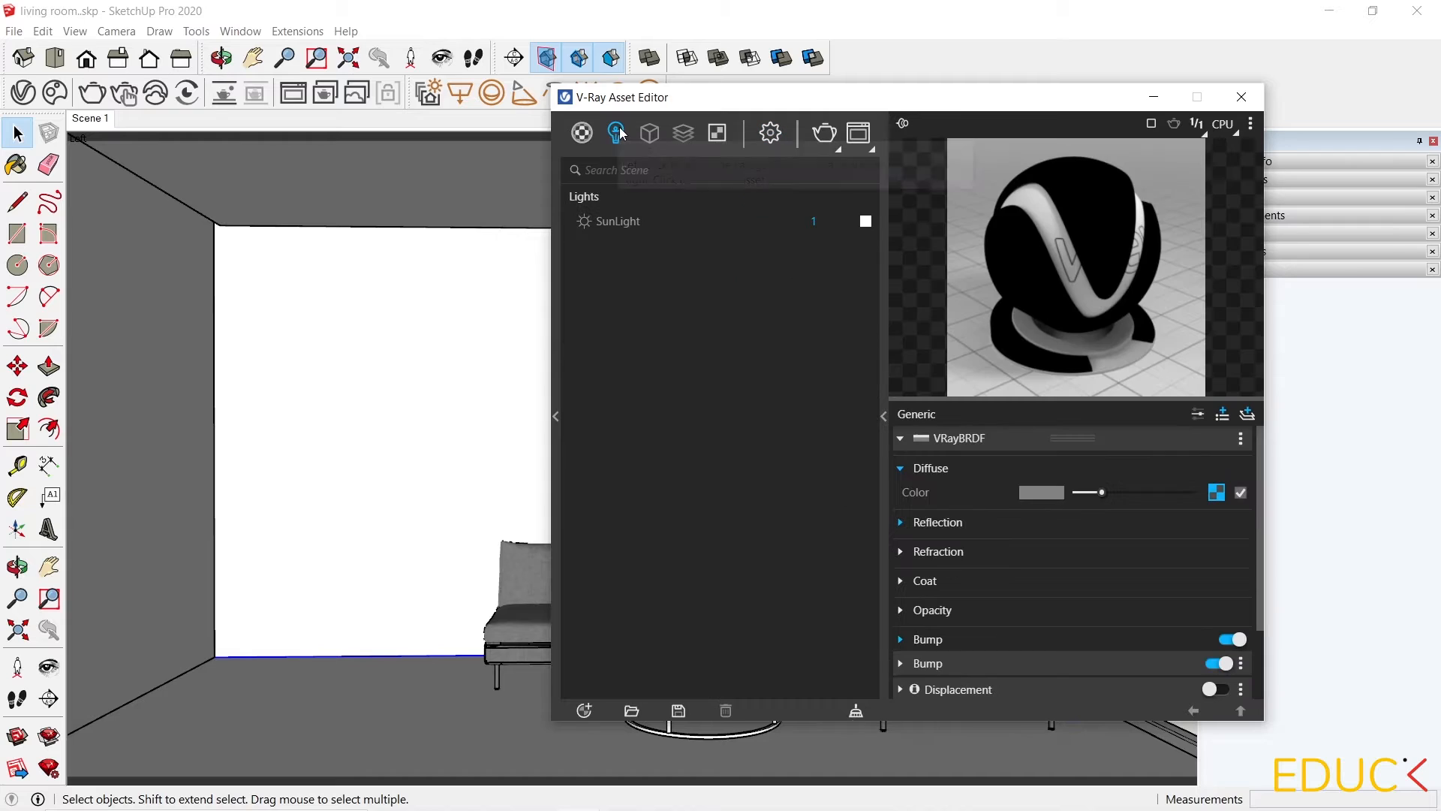
pyautogui.click(616, 222)
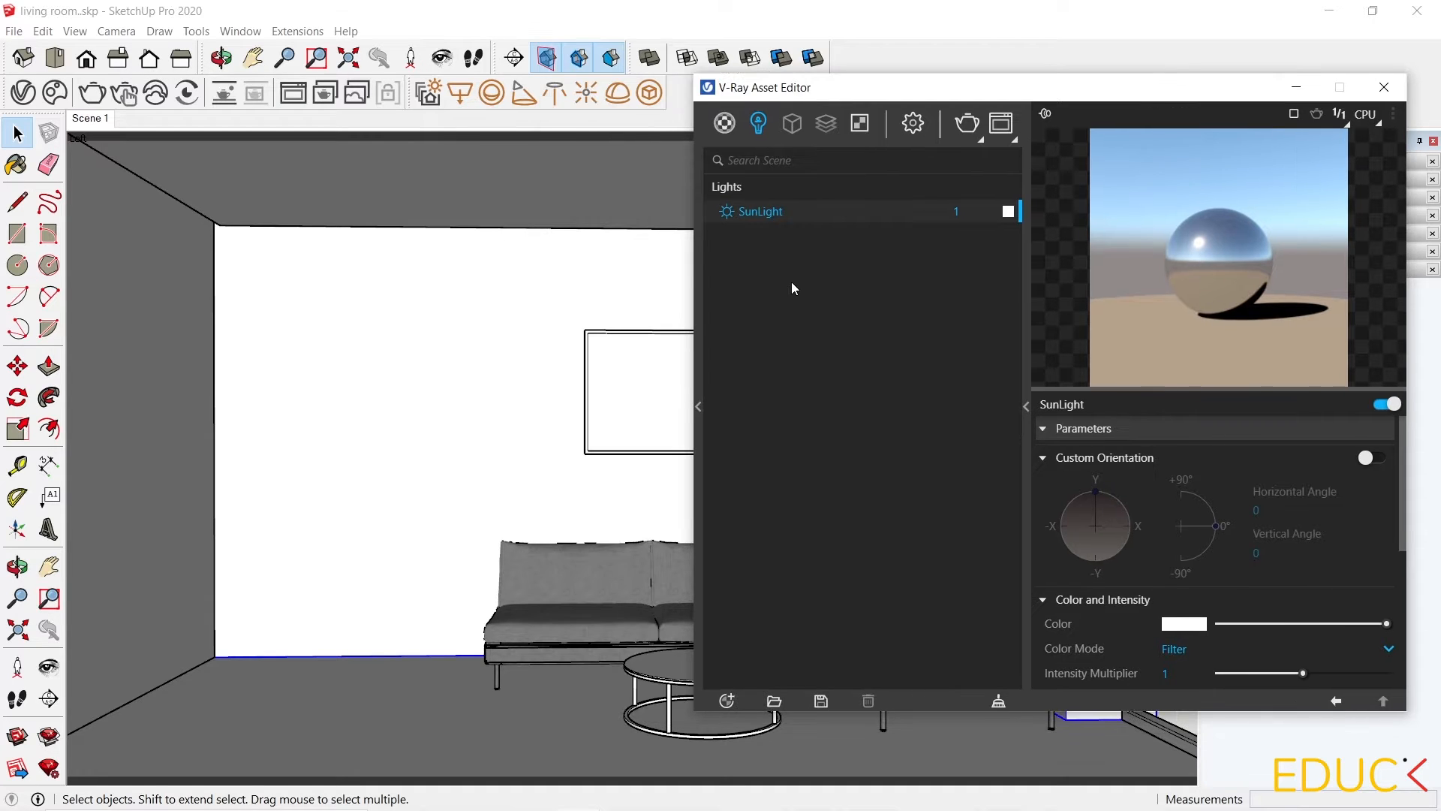
# Place a Dome Light in the model beside the house, then select it and switch off the SunLight.
pyautogui.click(618, 93)
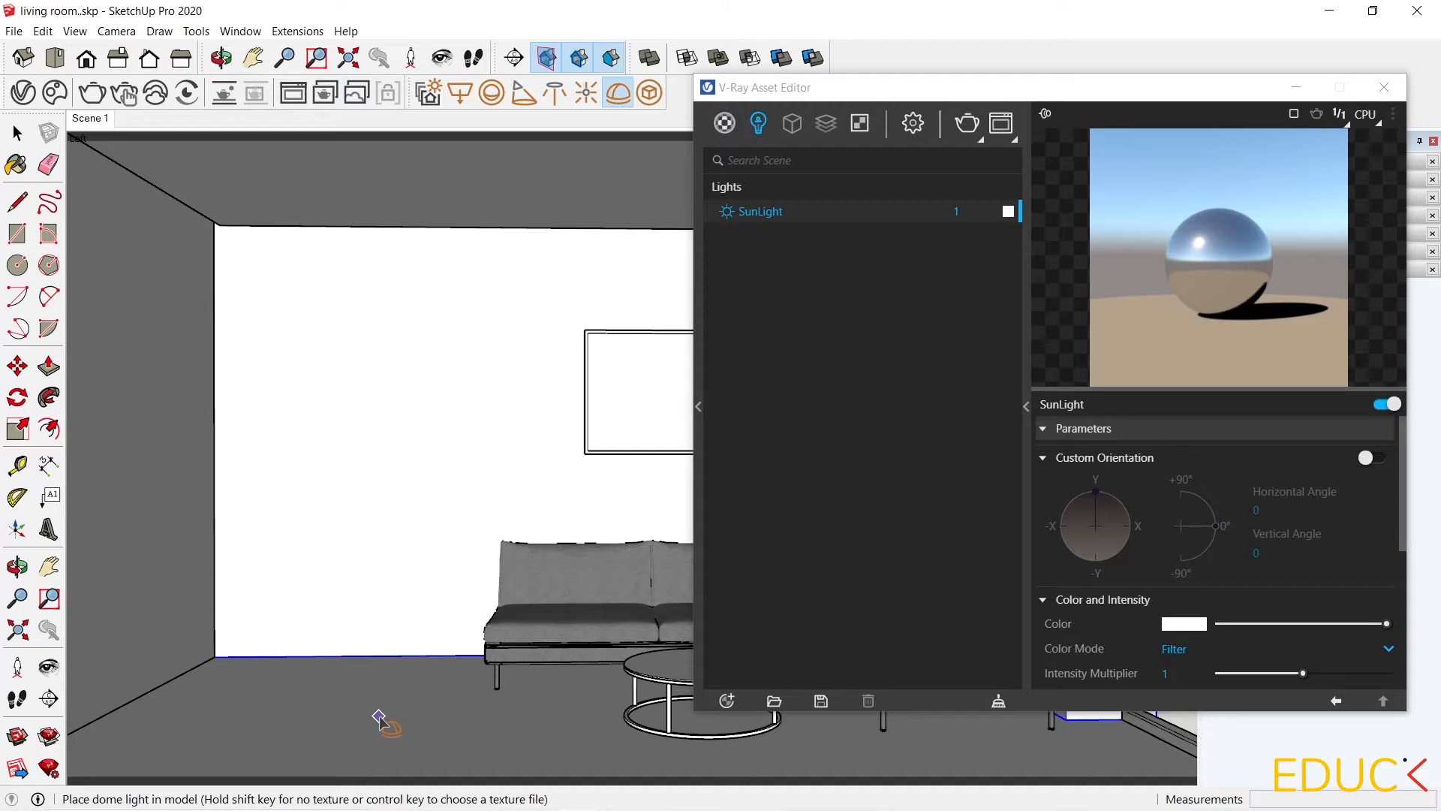
pyautogui.moveTo(379, 719); pyautogui.dragTo(289, 387, button='middle')
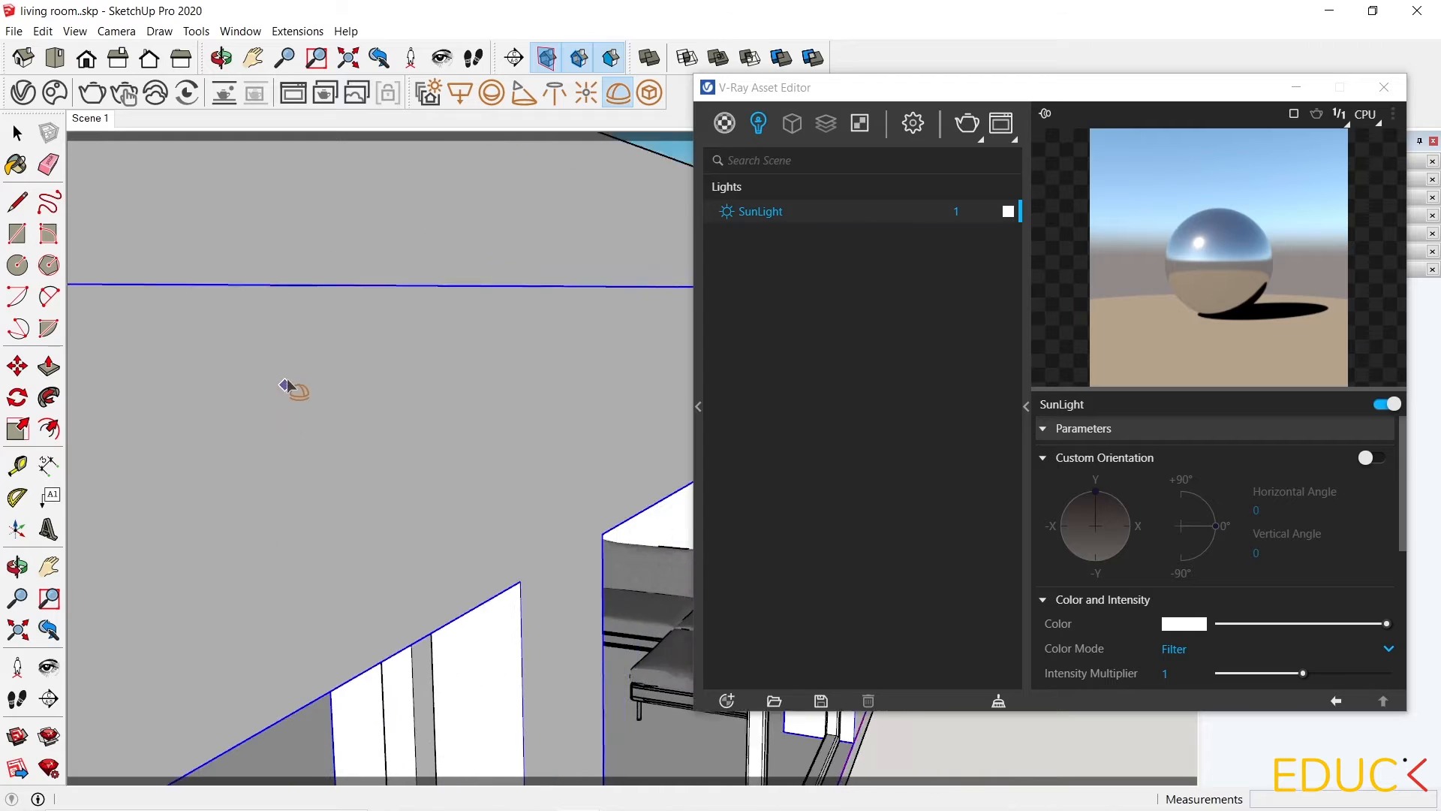
pyautogui.scroll(-8, 292, 338)
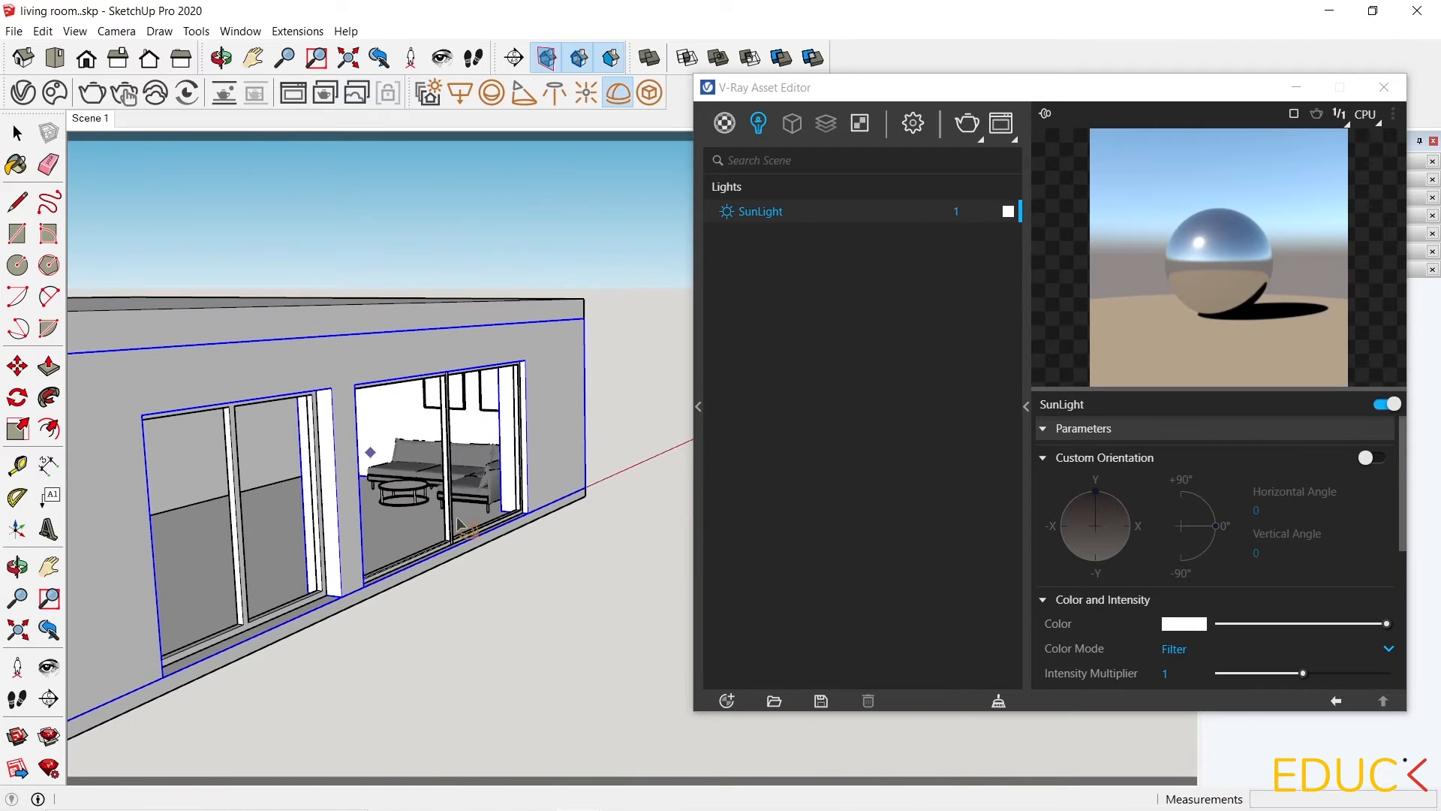
pyautogui.click(575, 595)
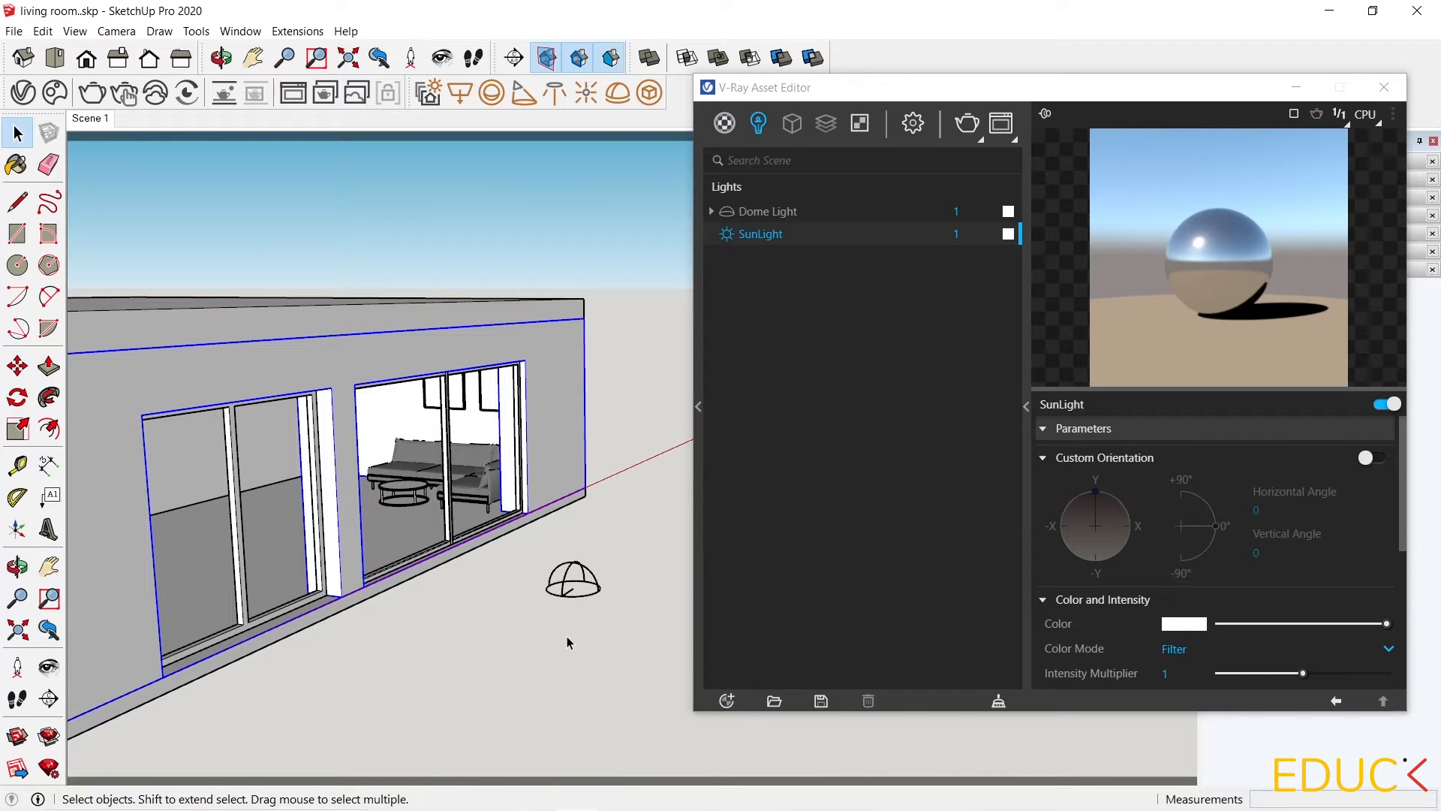
pyautogui.click(749, 215)
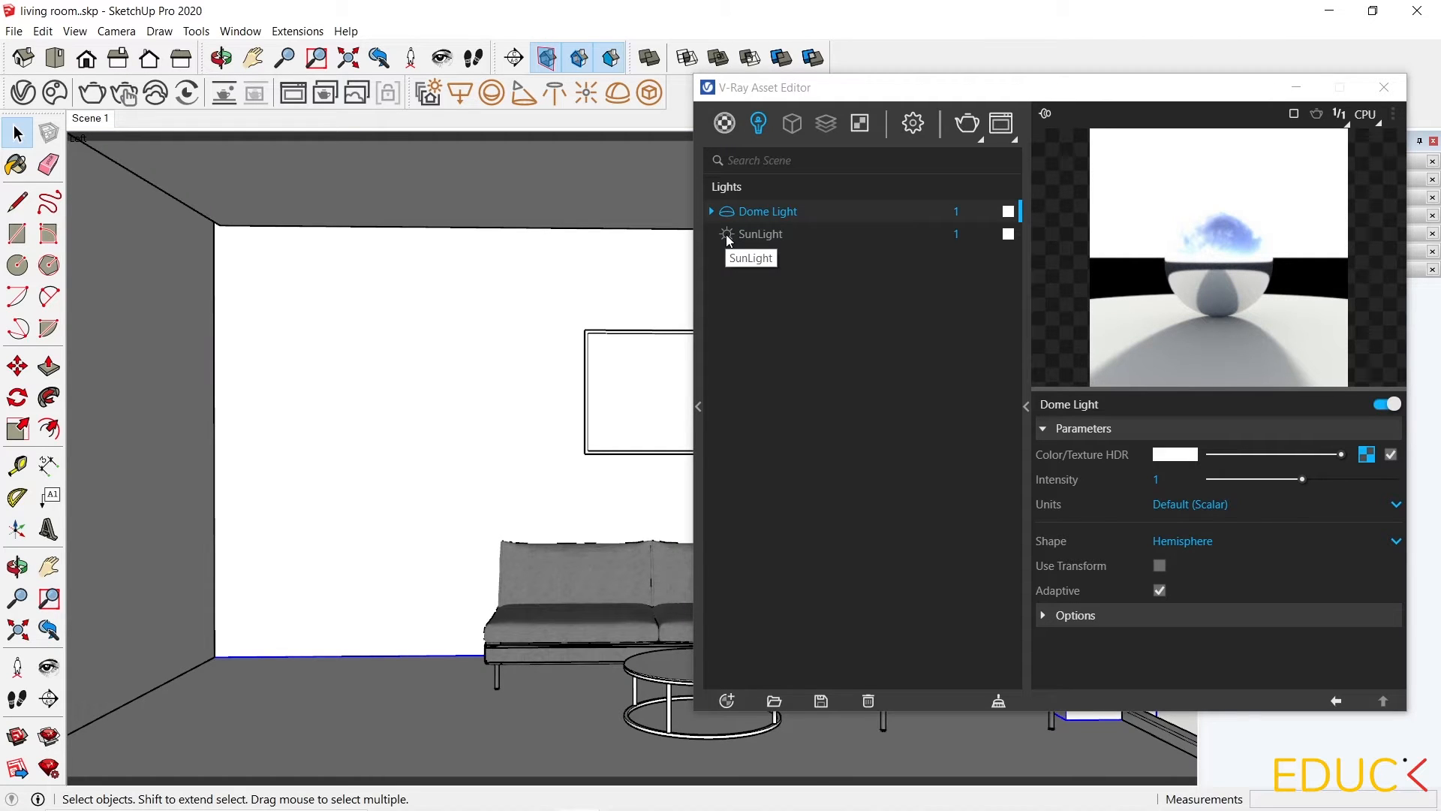
pyautogui.click(727, 236)
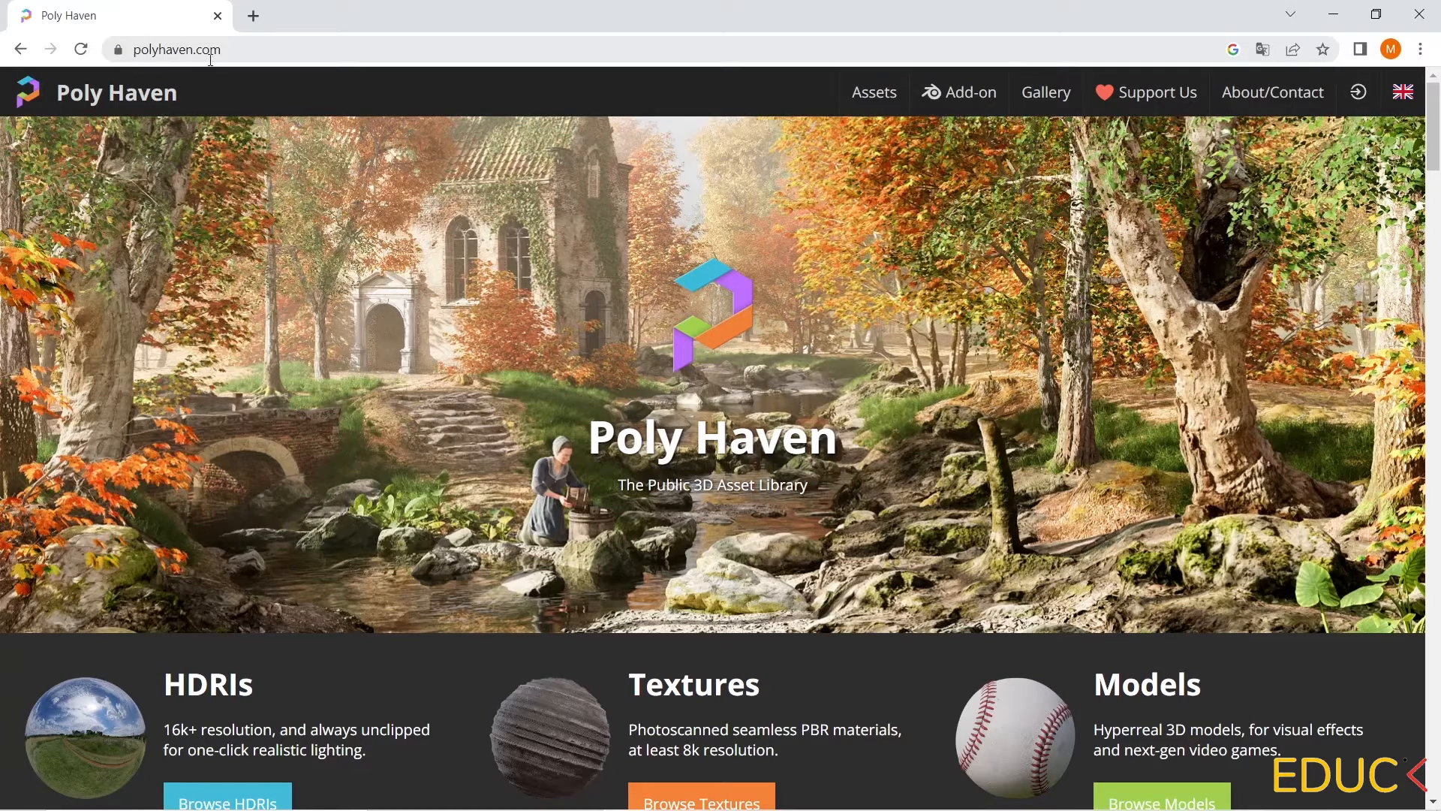
# Browse the Poly Haven HDRI library, open the Alps Field HDRI, and check the HDR files in the materials folder.
pyautogui.scroll(-2, 325, 318)
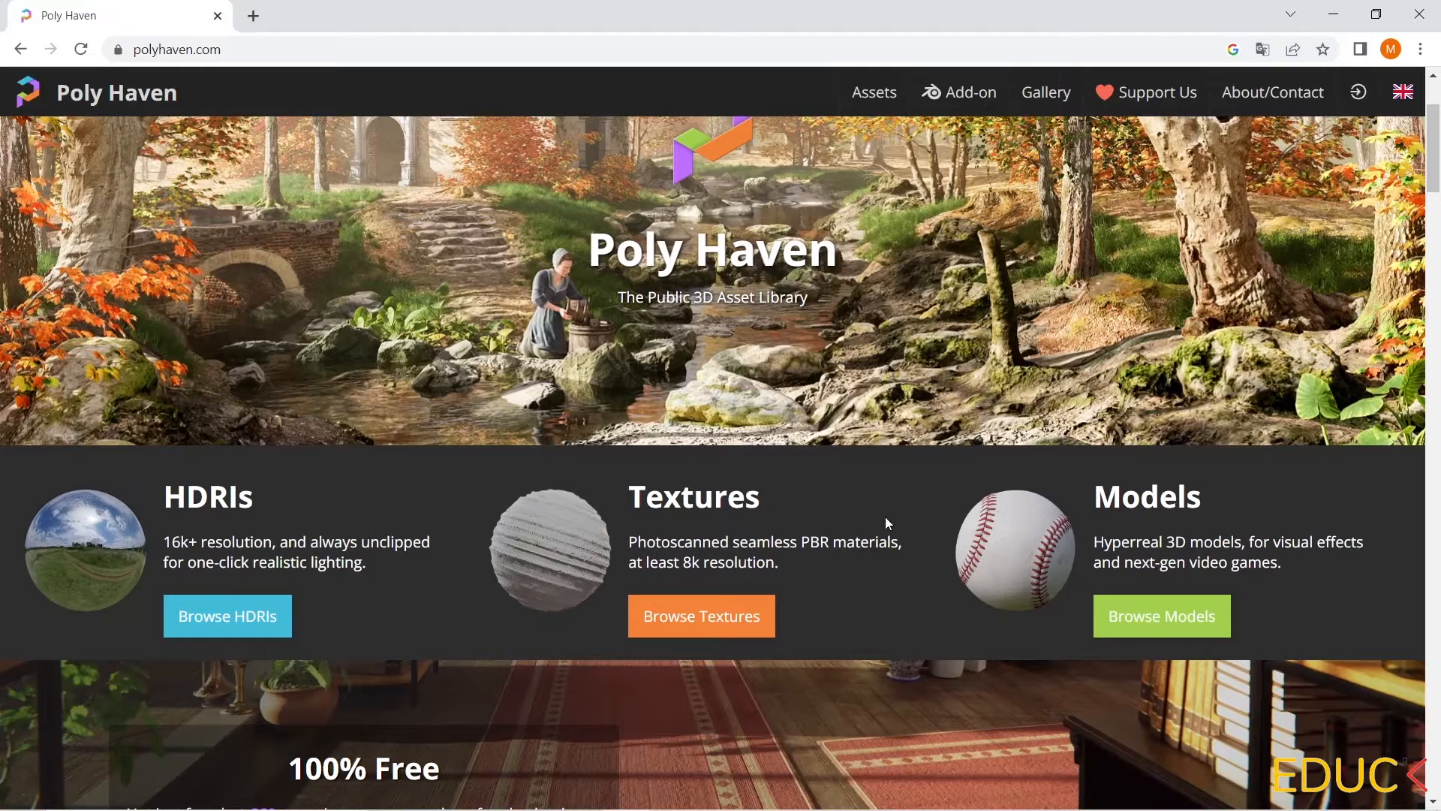
pyautogui.click(222, 622)
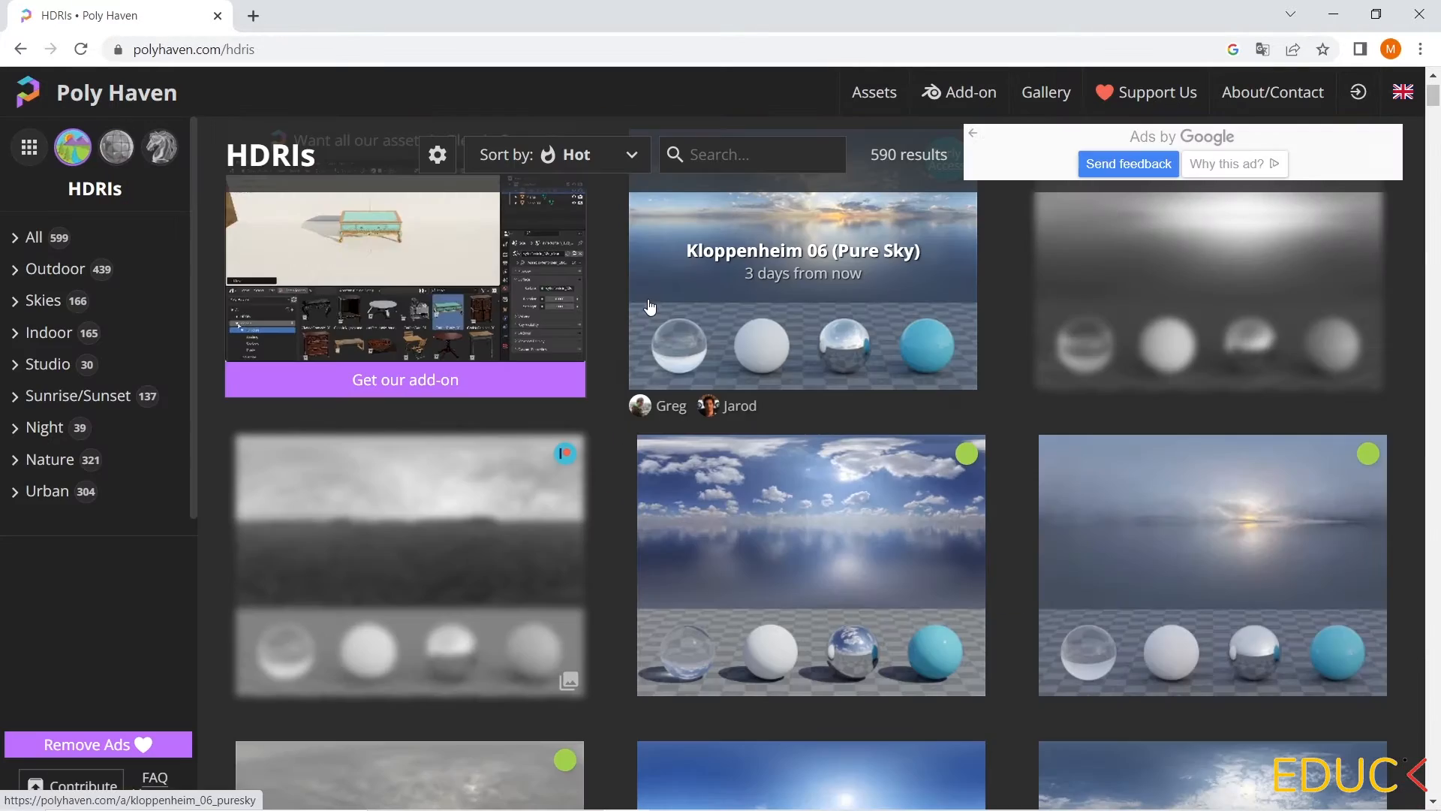
pyautogui.scroll(-12, 764, 391)
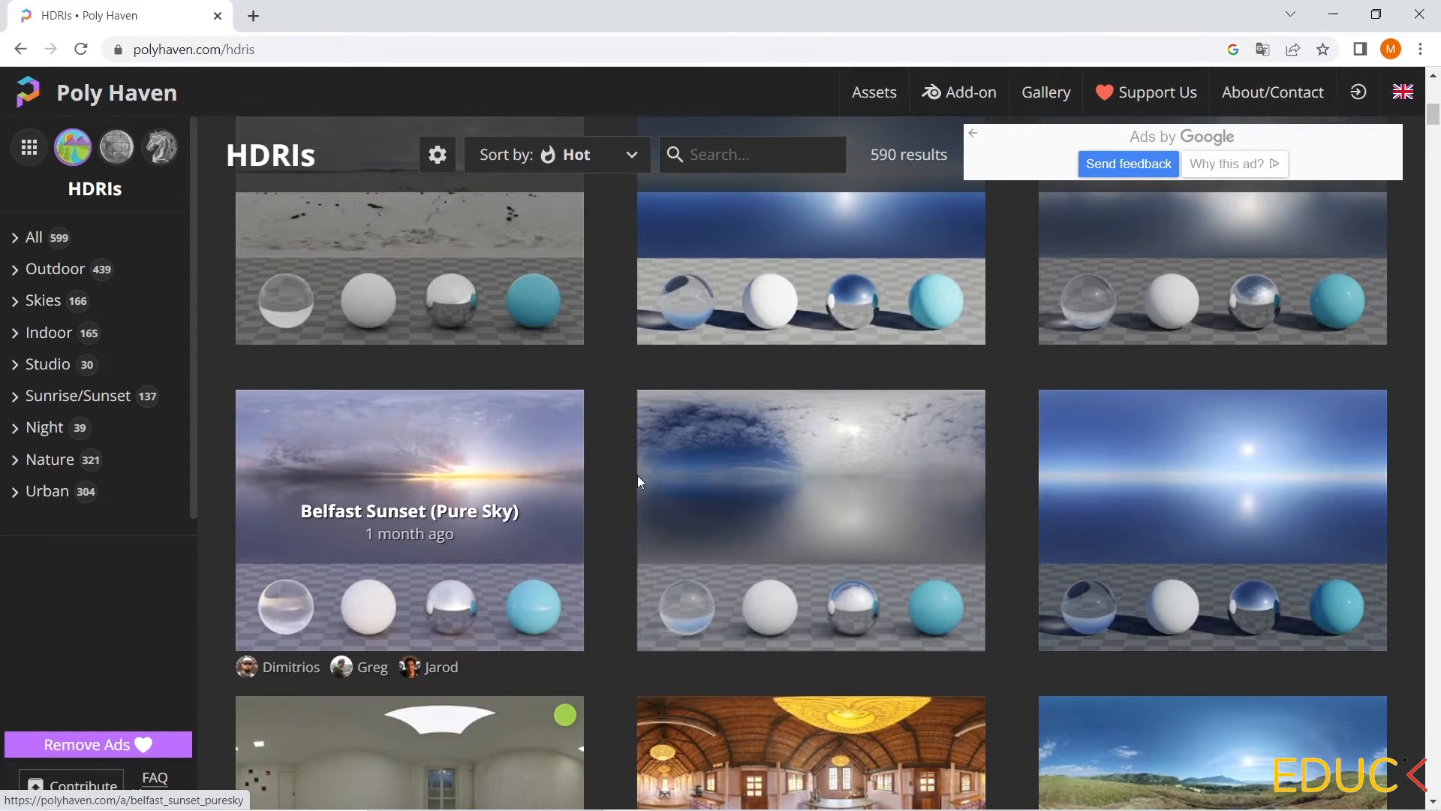
pyautogui.scroll(-2, 1186, 489)
pyautogui.scroll(-1, 1186, 489)
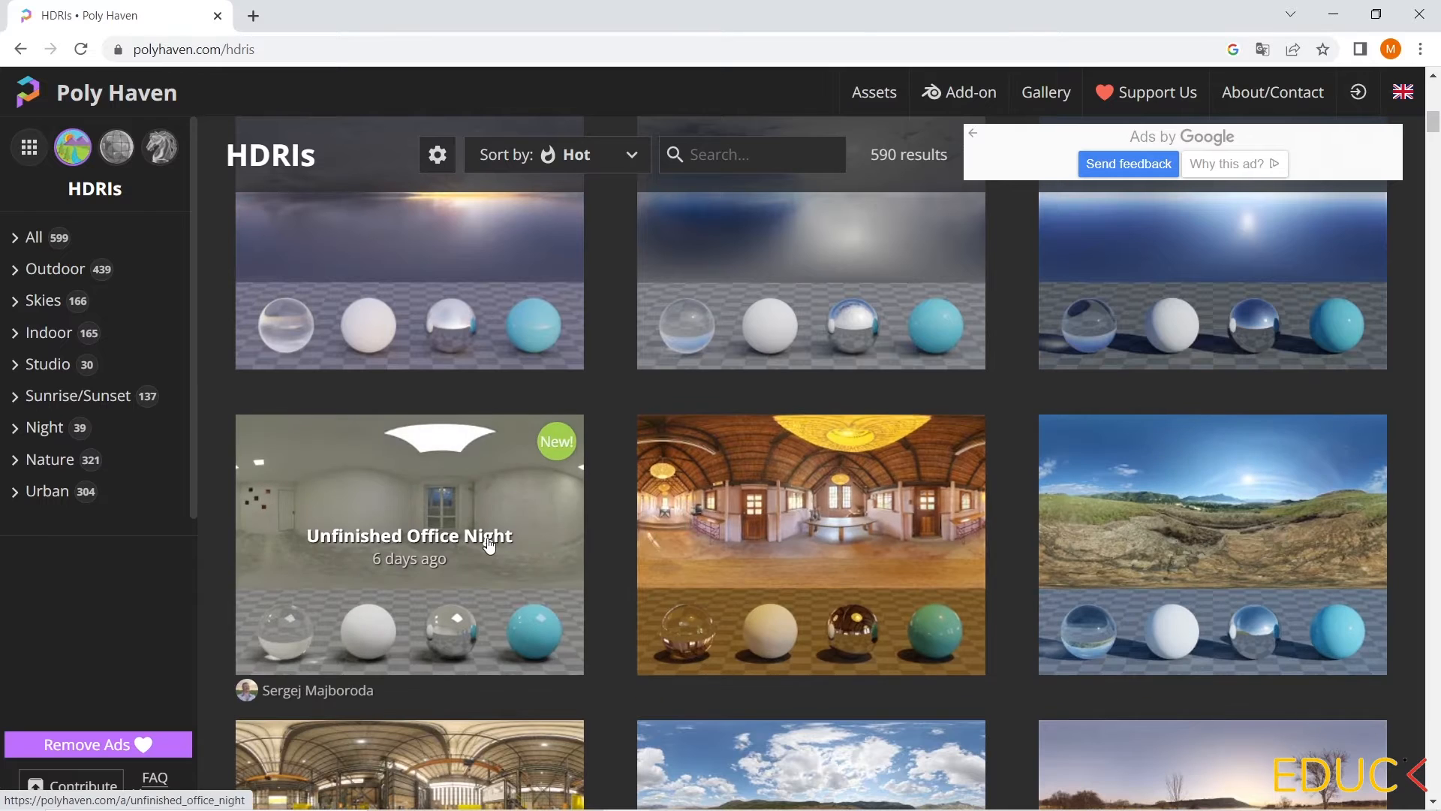
pyautogui.scroll(-3, 489, 544)
pyautogui.scroll(-6, 489, 545)
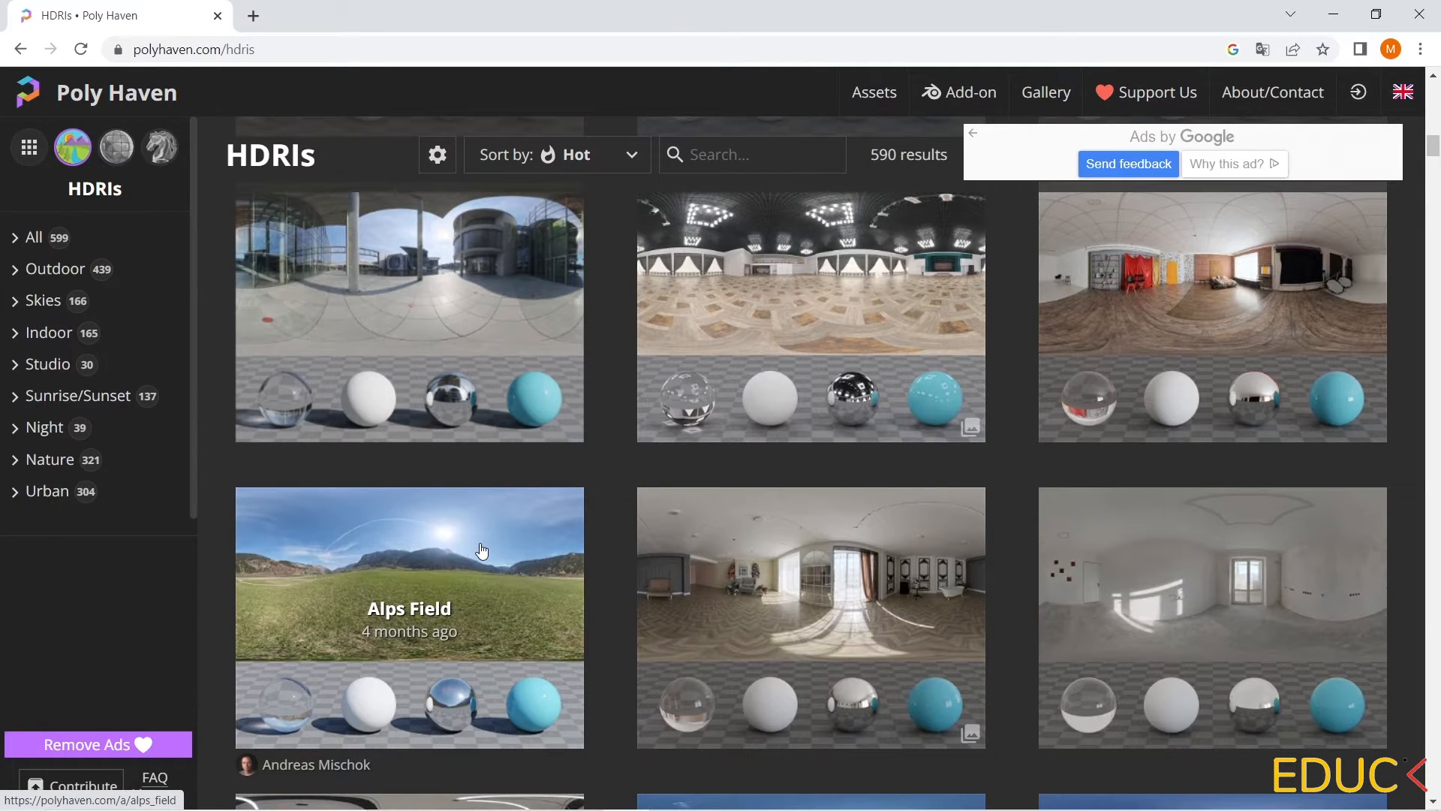
pyautogui.click(482, 551)
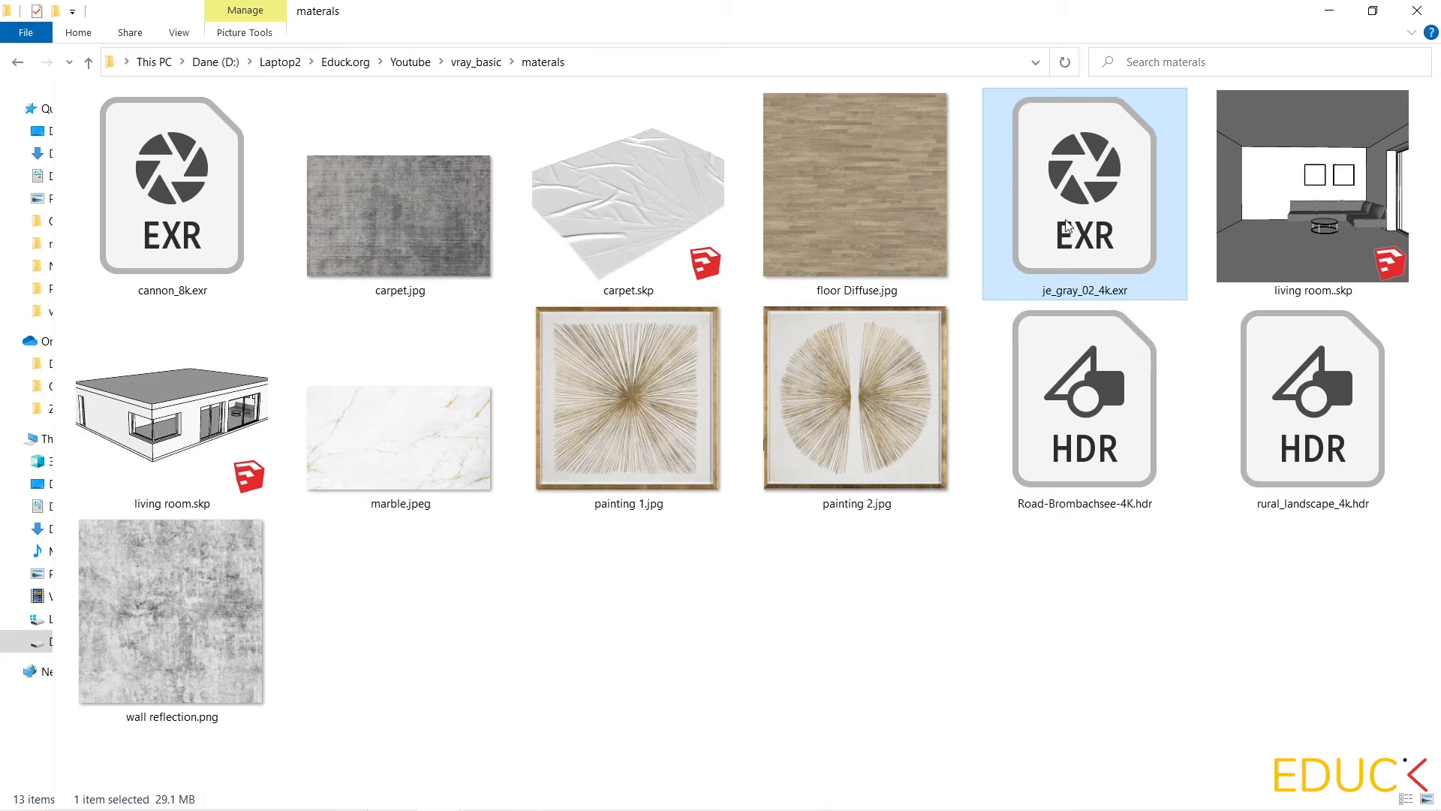
pyautogui.click(1073, 398)
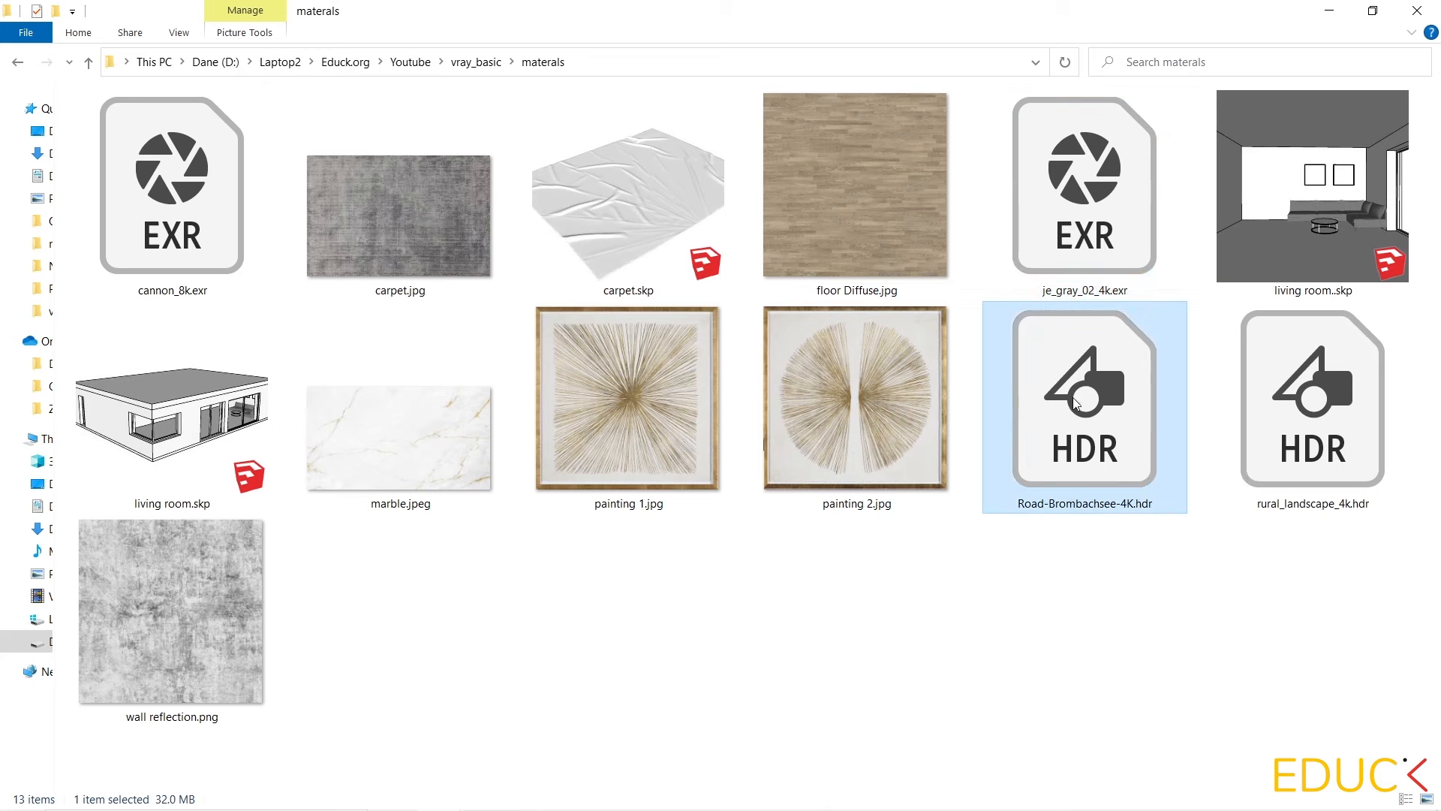
pyautogui.click(1284, 387)
pyautogui.click(237, 228)
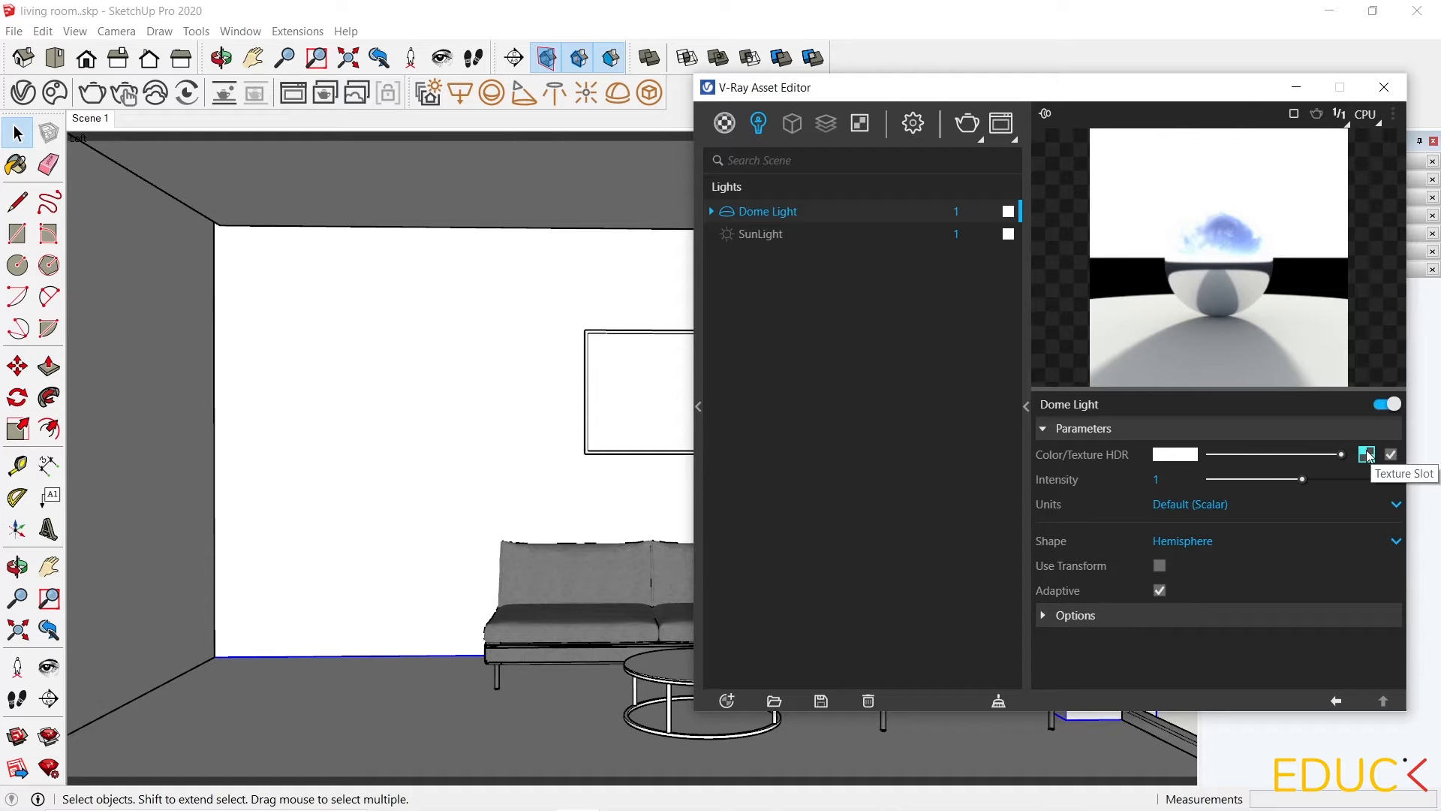
# Load Road-Brombachsee-4K.hdr from the materials folder as the Dome Light's texture HDR.
pyautogui.click(1367, 454)
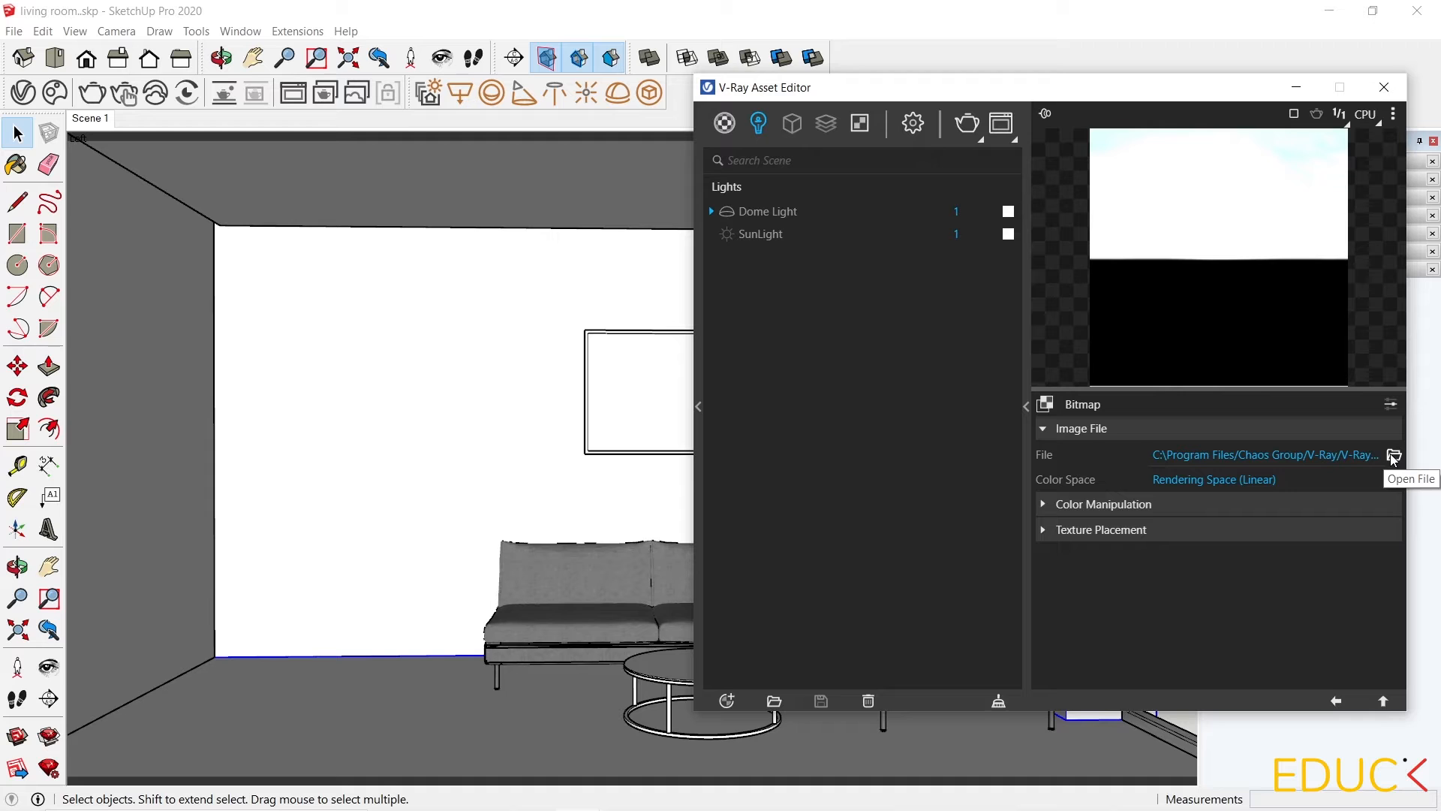
pyautogui.click(1393, 456)
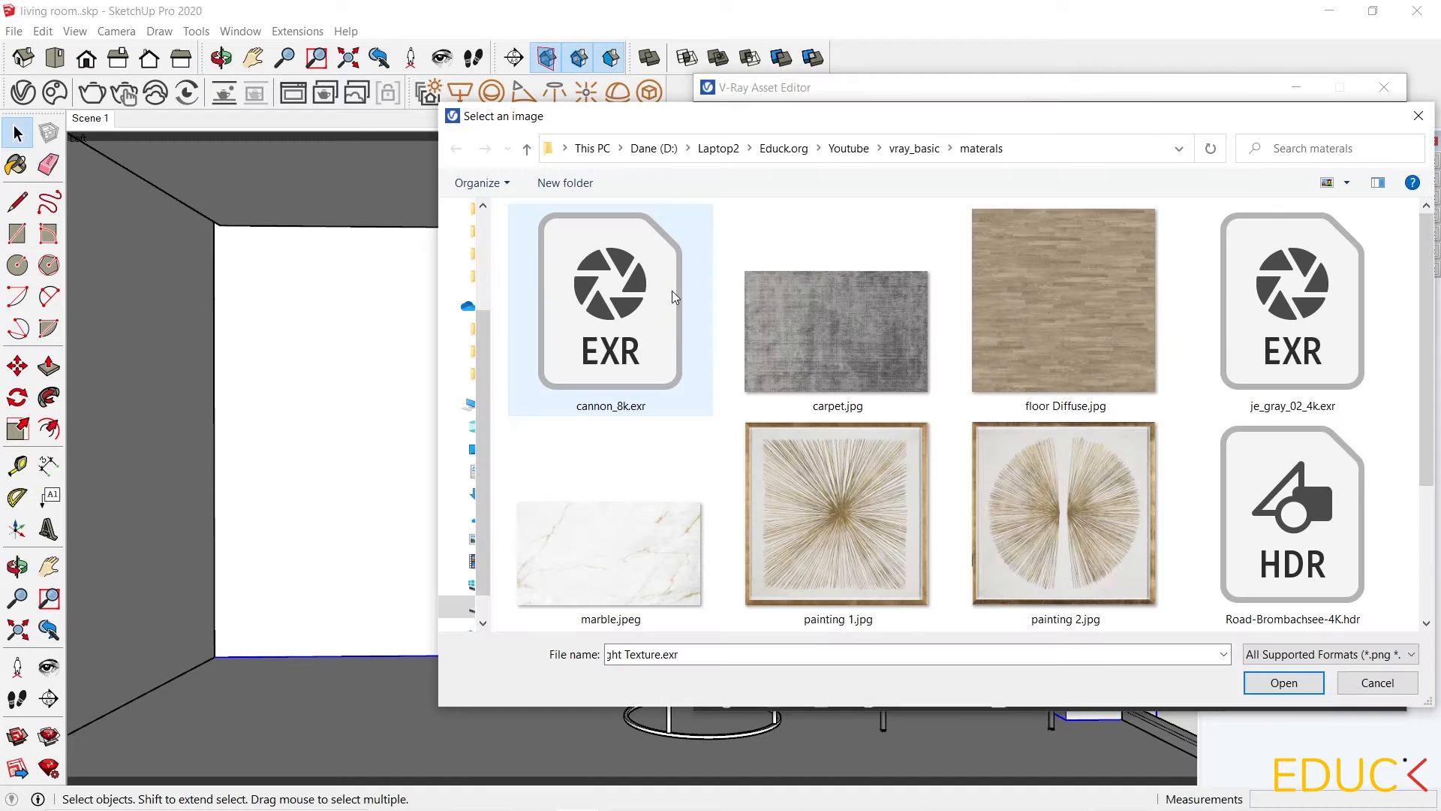
pyautogui.click(1288, 501)
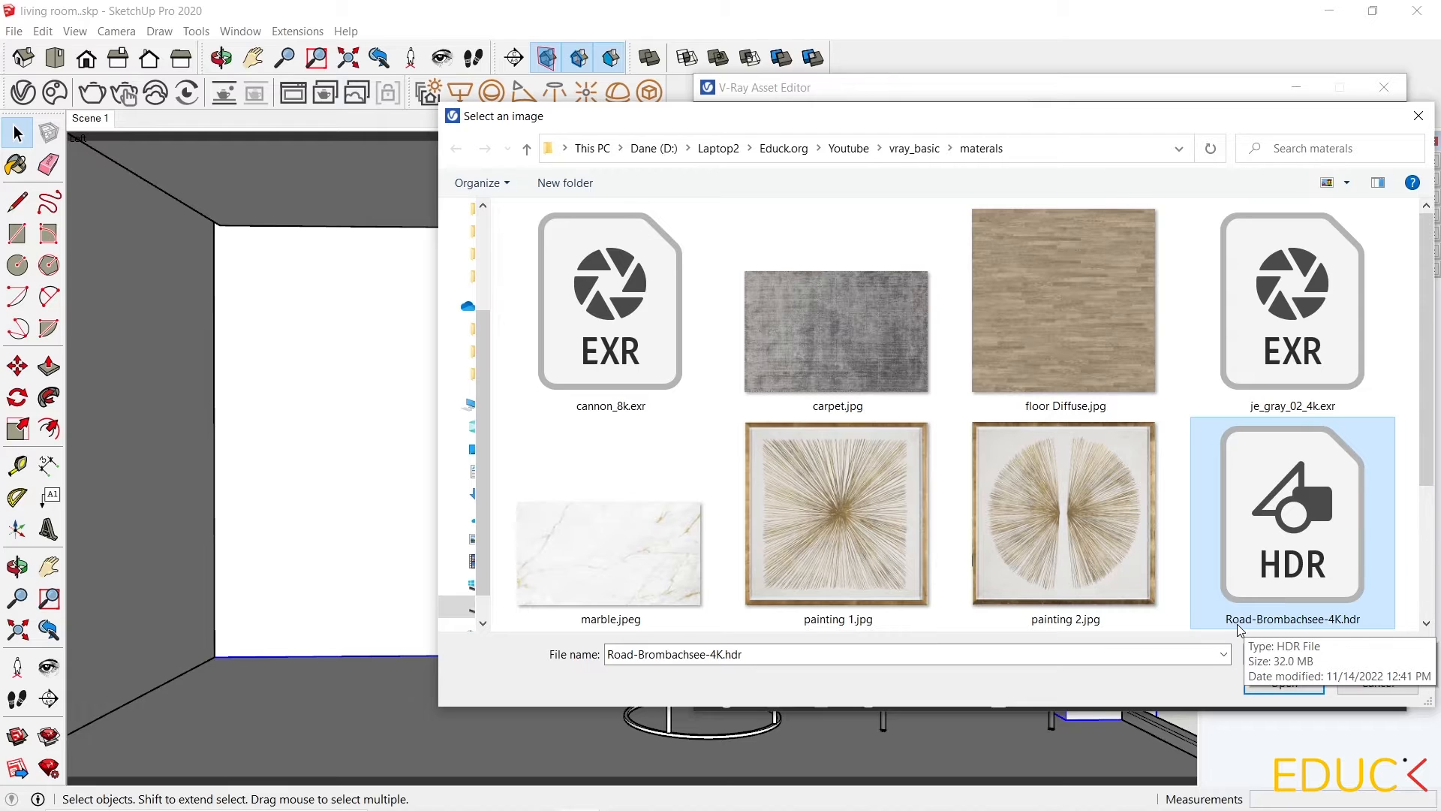
pyautogui.click(1284, 682)
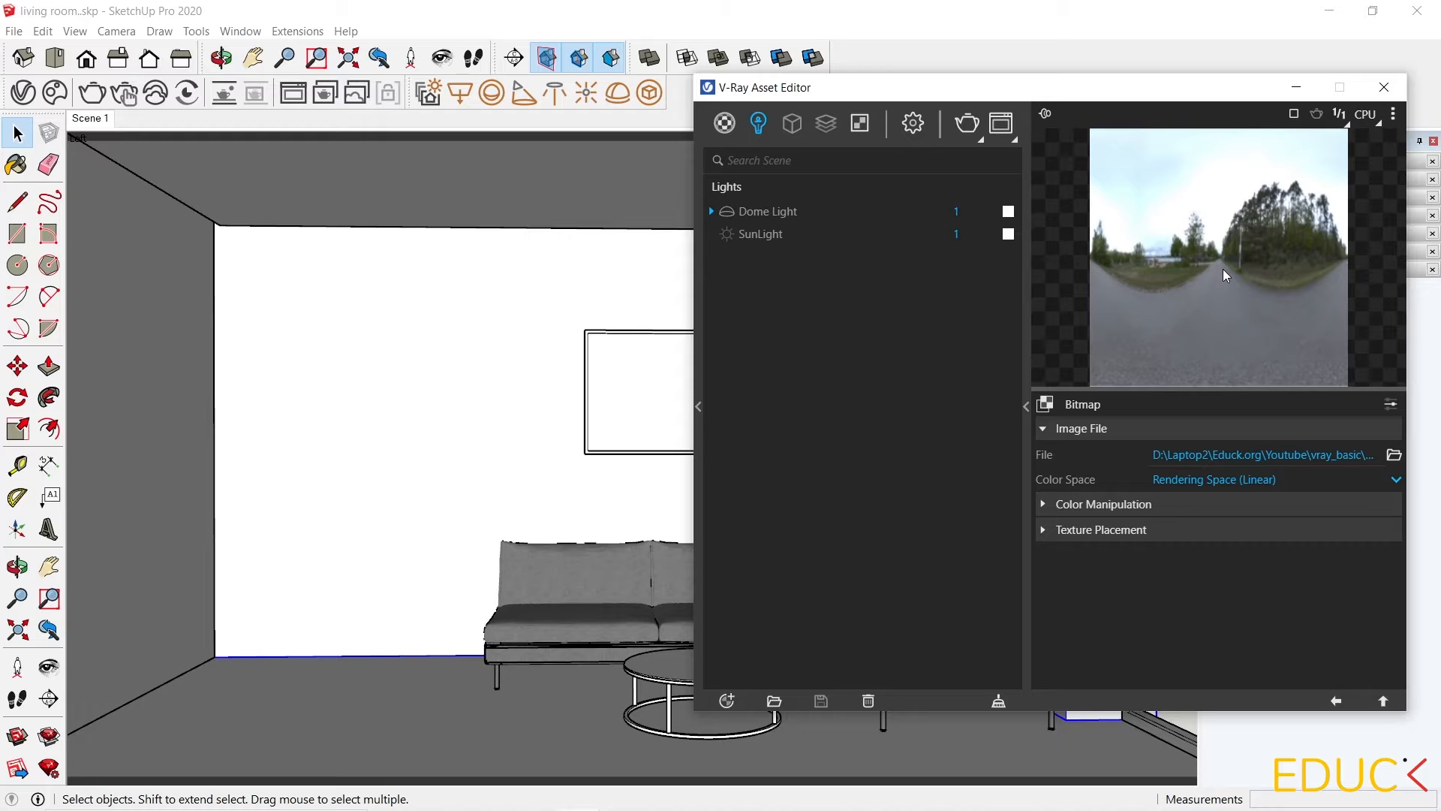
# Set the Dome Light's intensity to 150 and its shape to Sphere.
pyautogui.click(1336, 702)
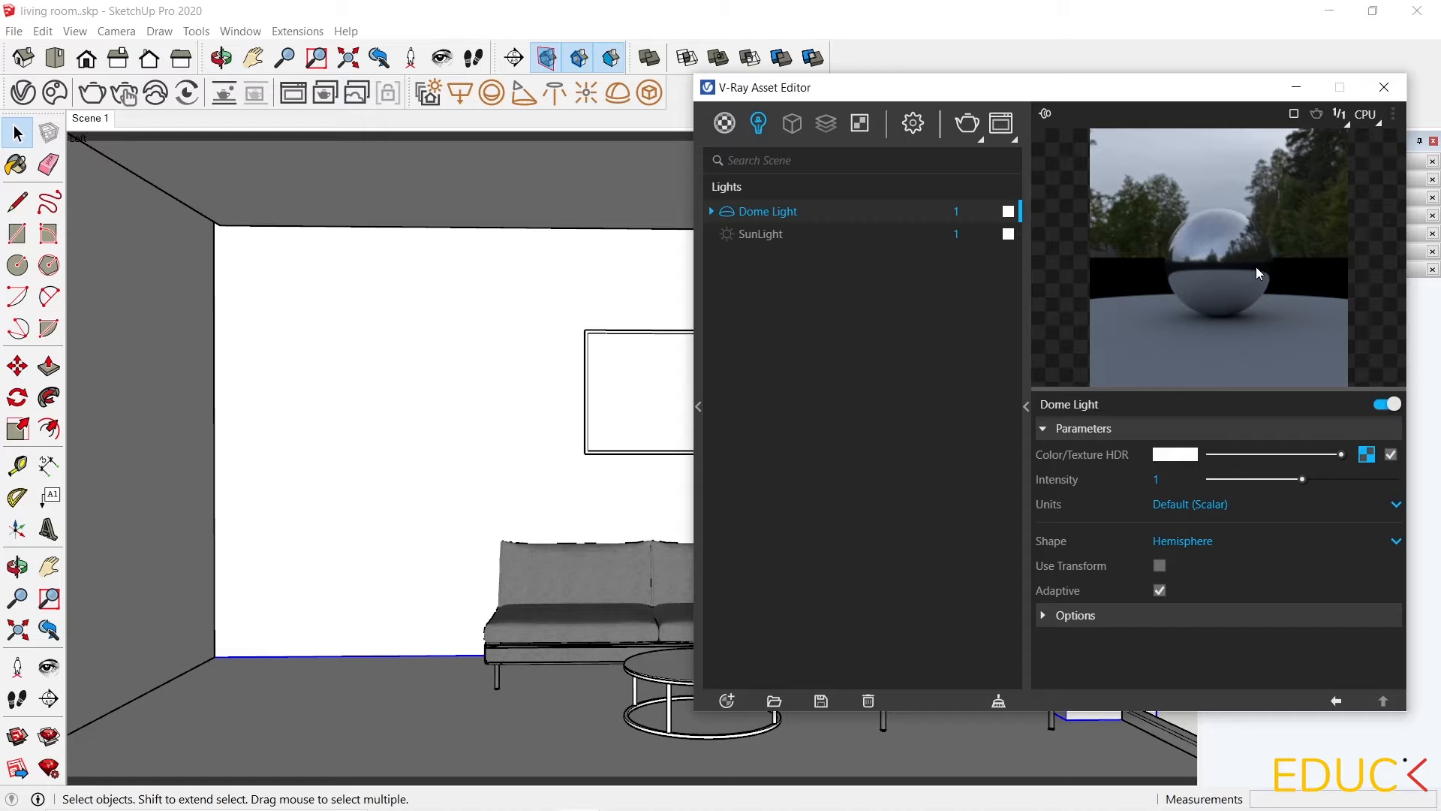
pyautogui.click(1178, 480)
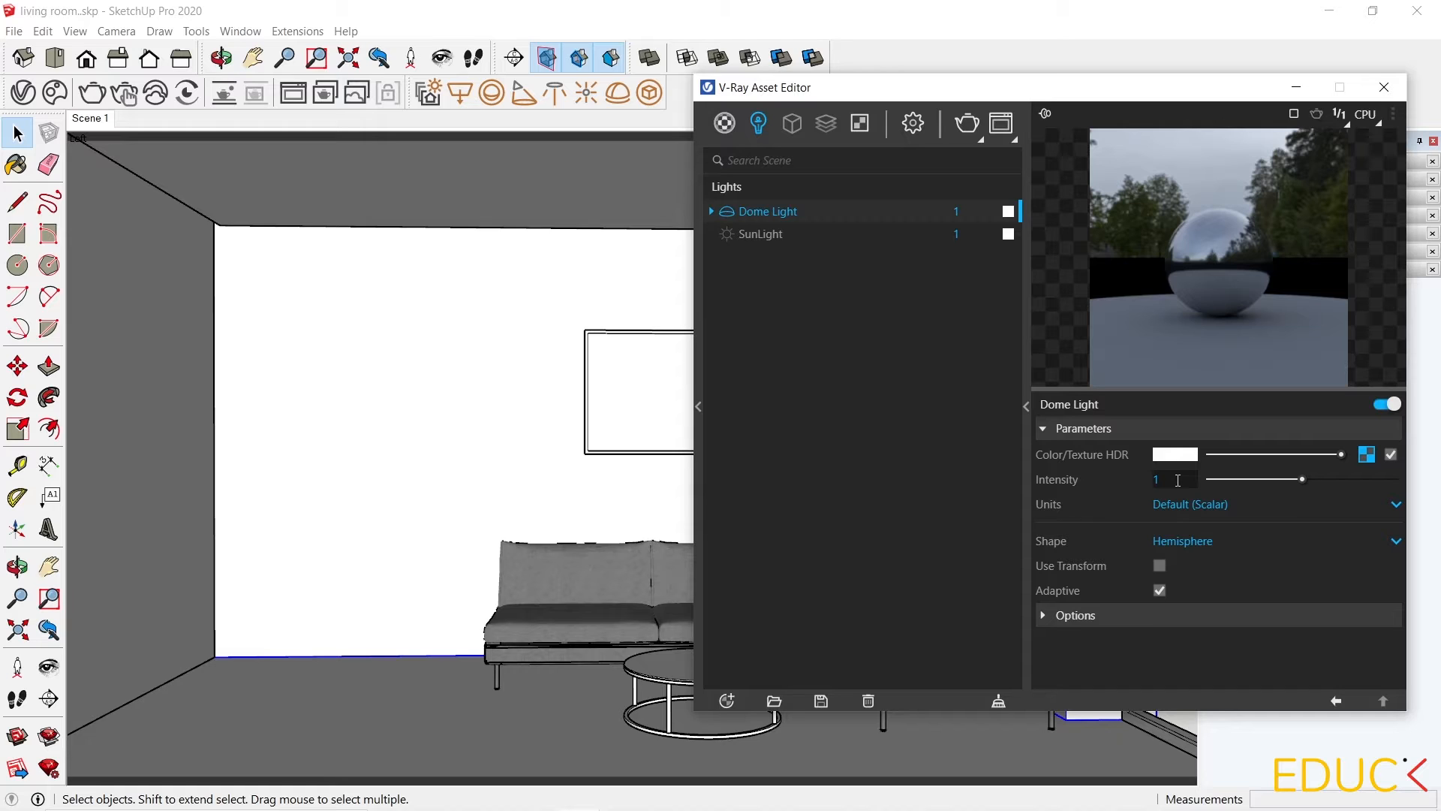
pyautogui.write('50')
pyautogui.moveTo(1048, 554)
pyautogui.click(1210, 553)
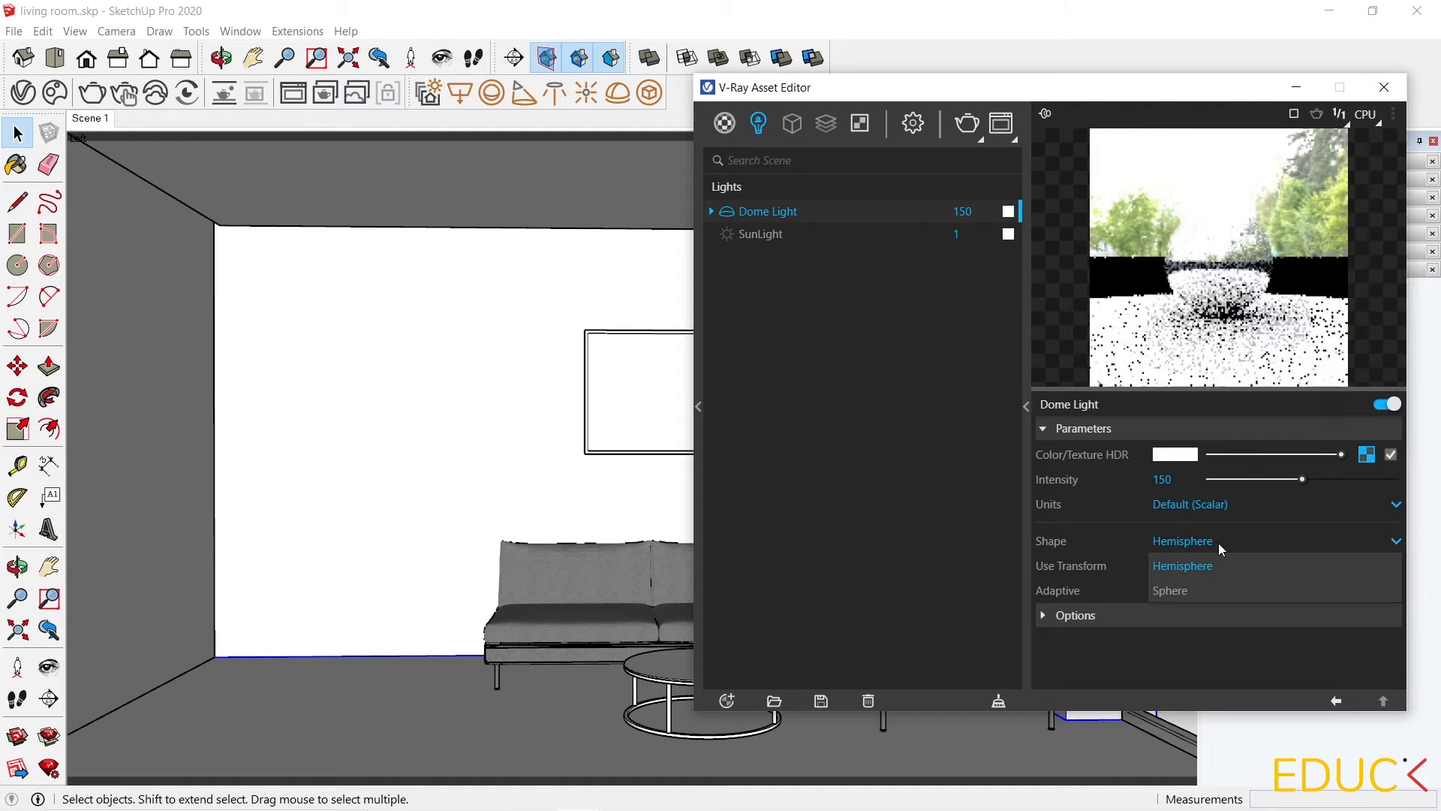
pyautogui.click(1194, 592)
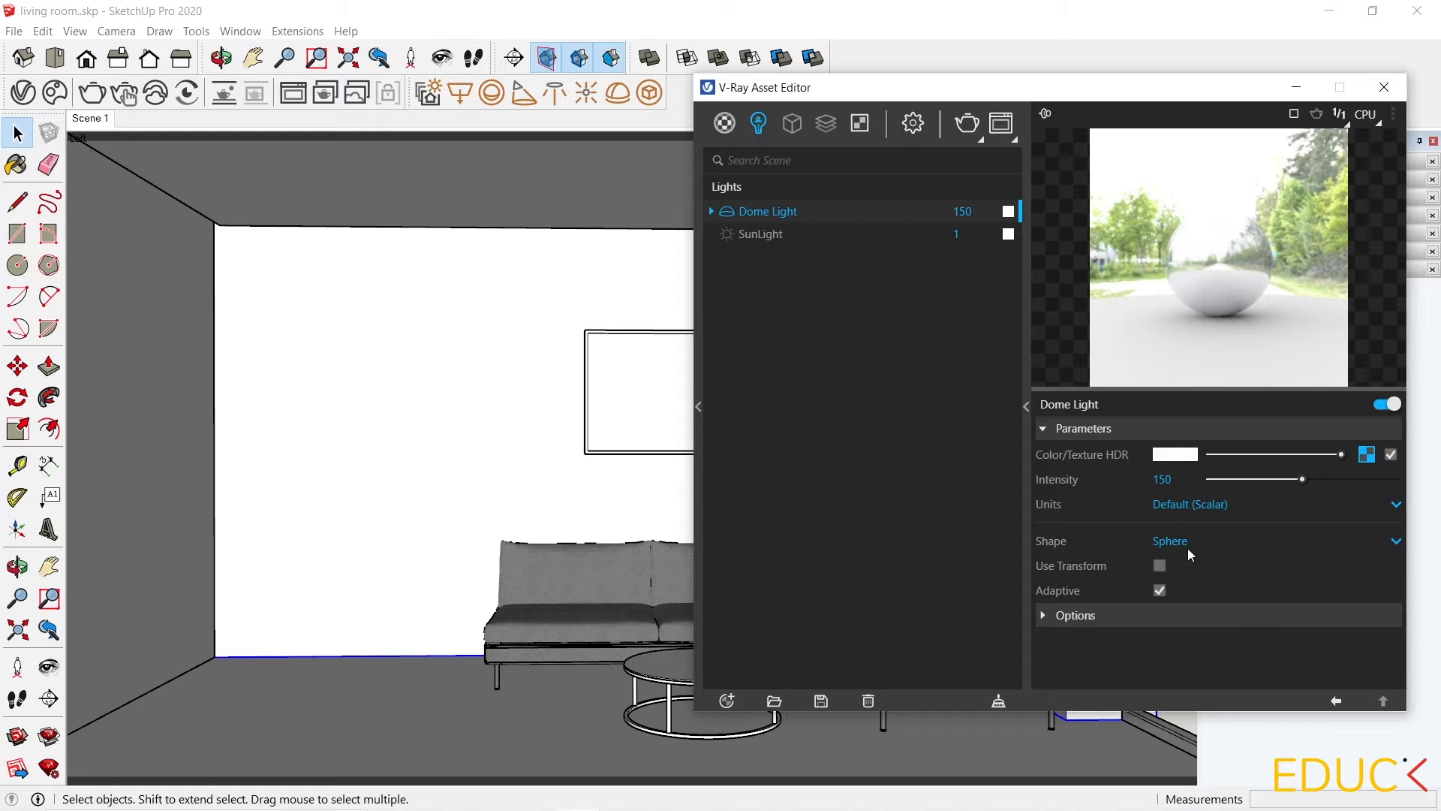
# Render the scene to preview the dome lighting, then minimize the frame buffer.
pyautogui.click(967, 125)
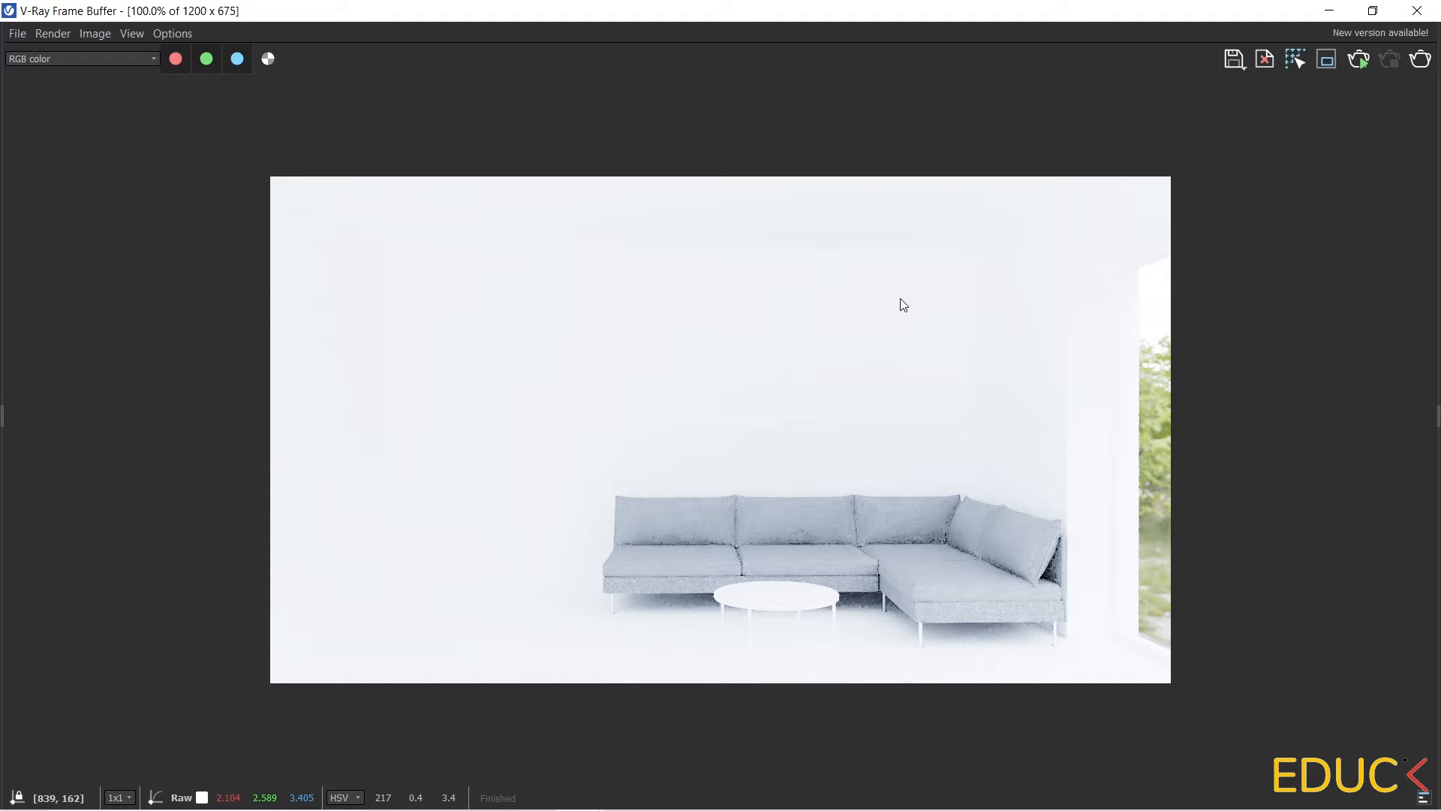
pyautogui.click(1328, 11)
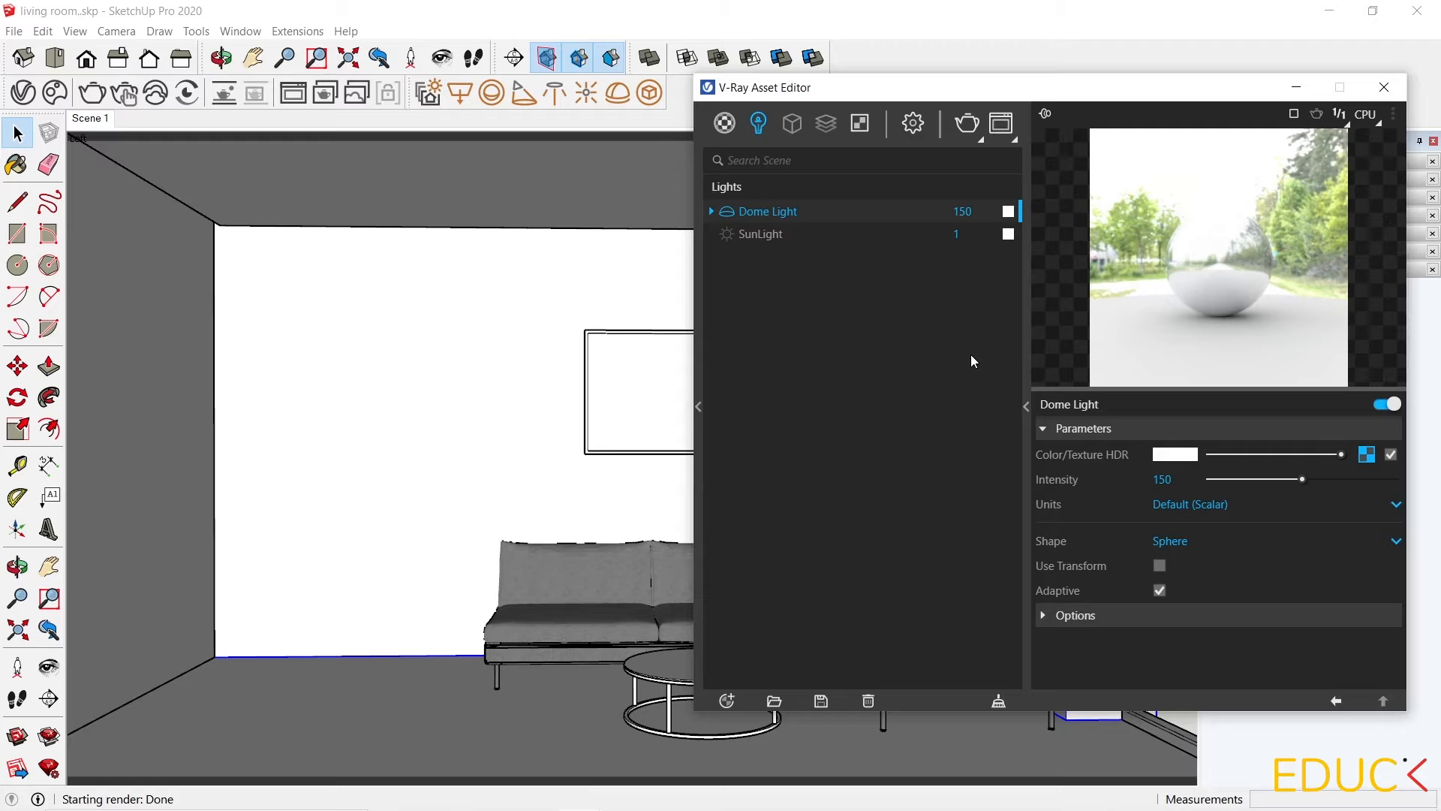
# In the render settings, enable Material Override and lighten the override color.
pyautogui.click(919, 125)
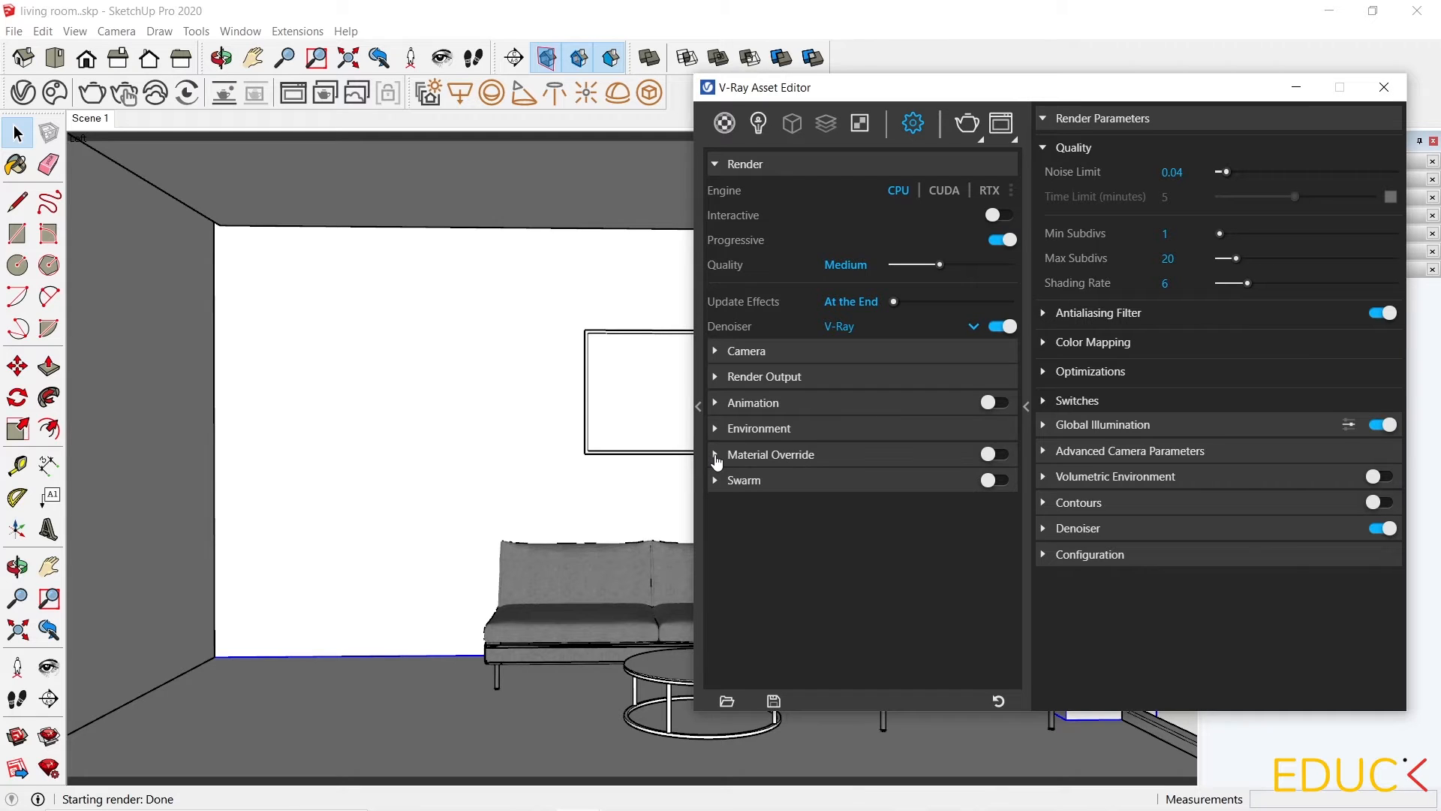
pyautogui.click(716, 455)
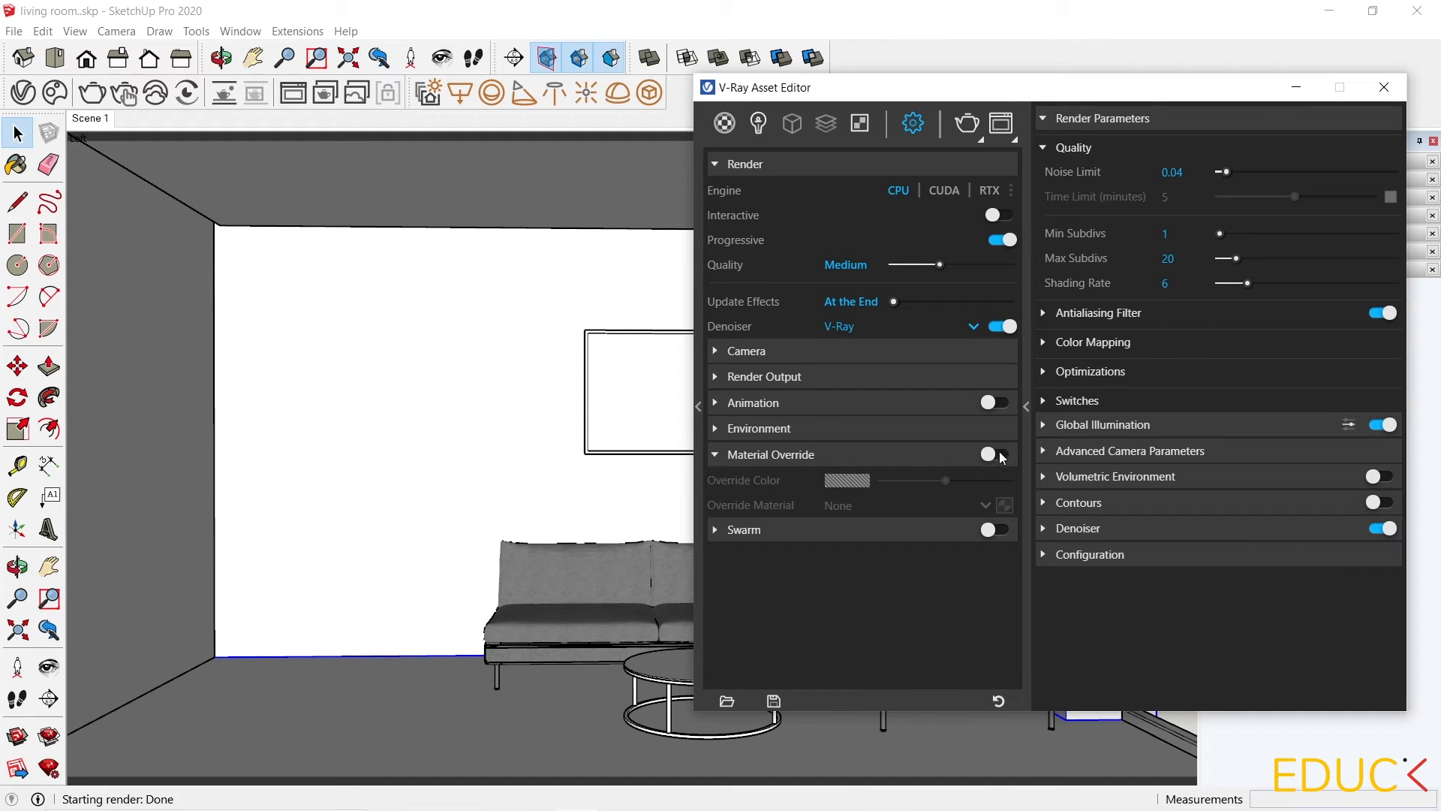
pyautogui.click(993, 454)
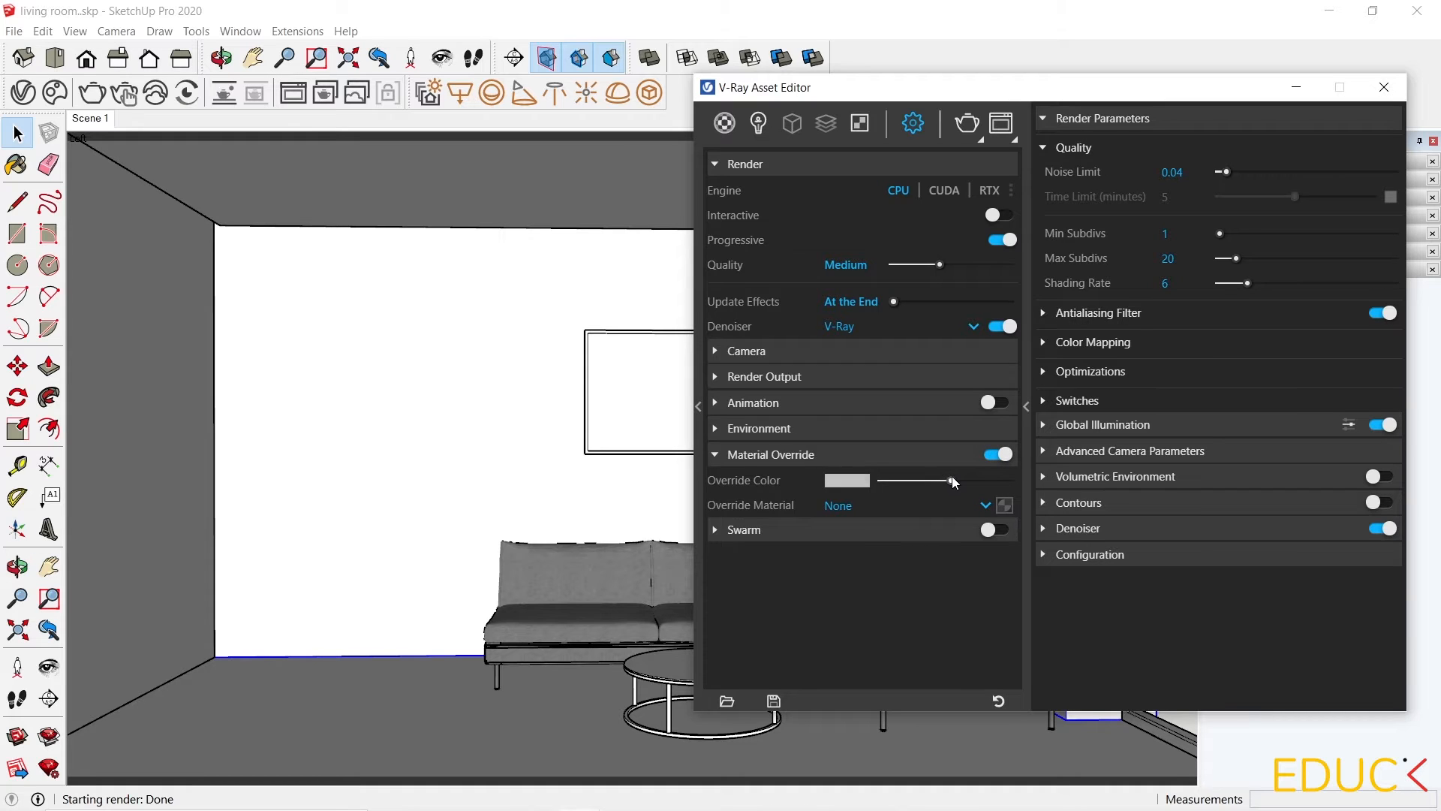
pyautogui.moveTo(952, 481); pyautogui.dragTo(982, 481)
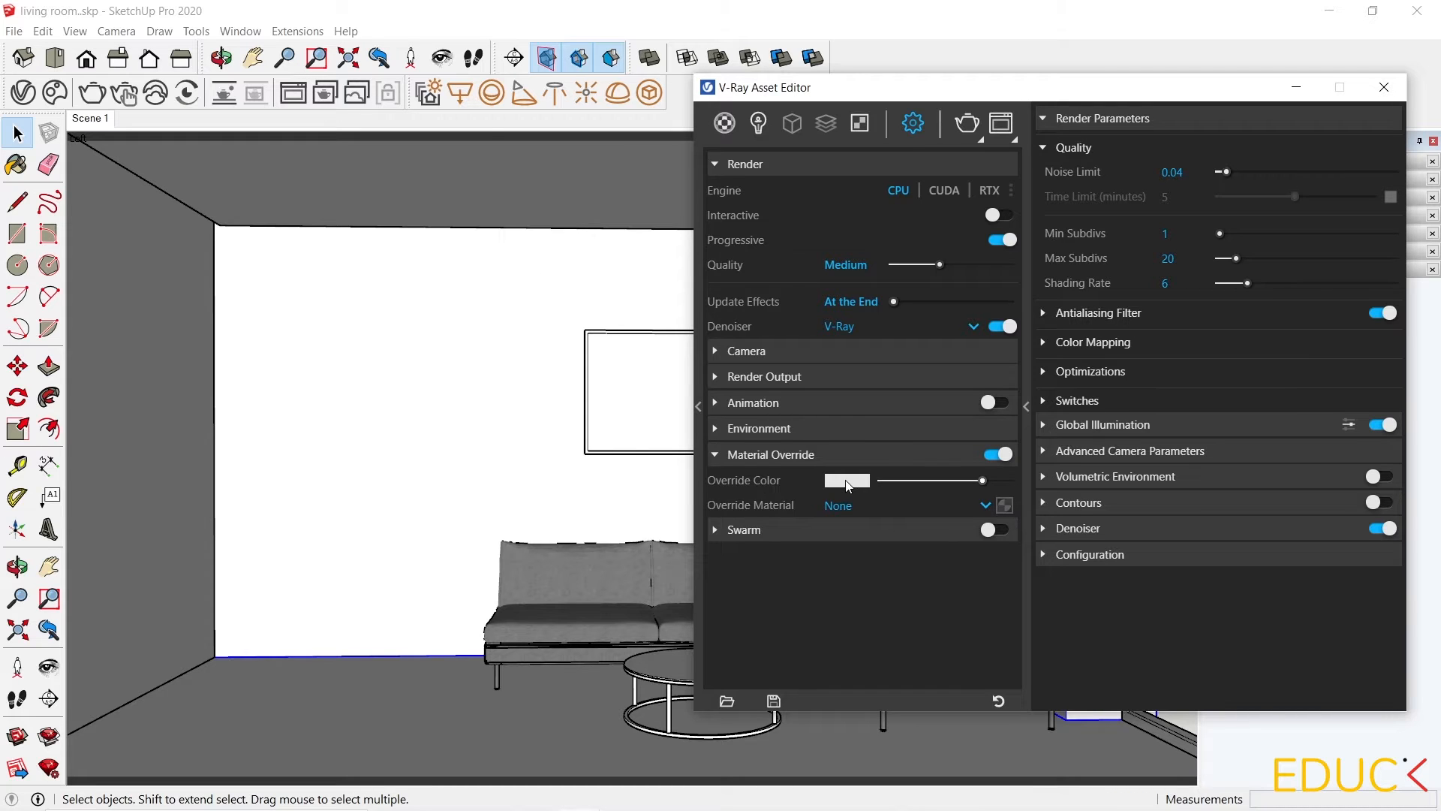
# Open the Dome Light's HDR texture and expand its Texture Placement options.
pyautogui.moveTo(847, 484)
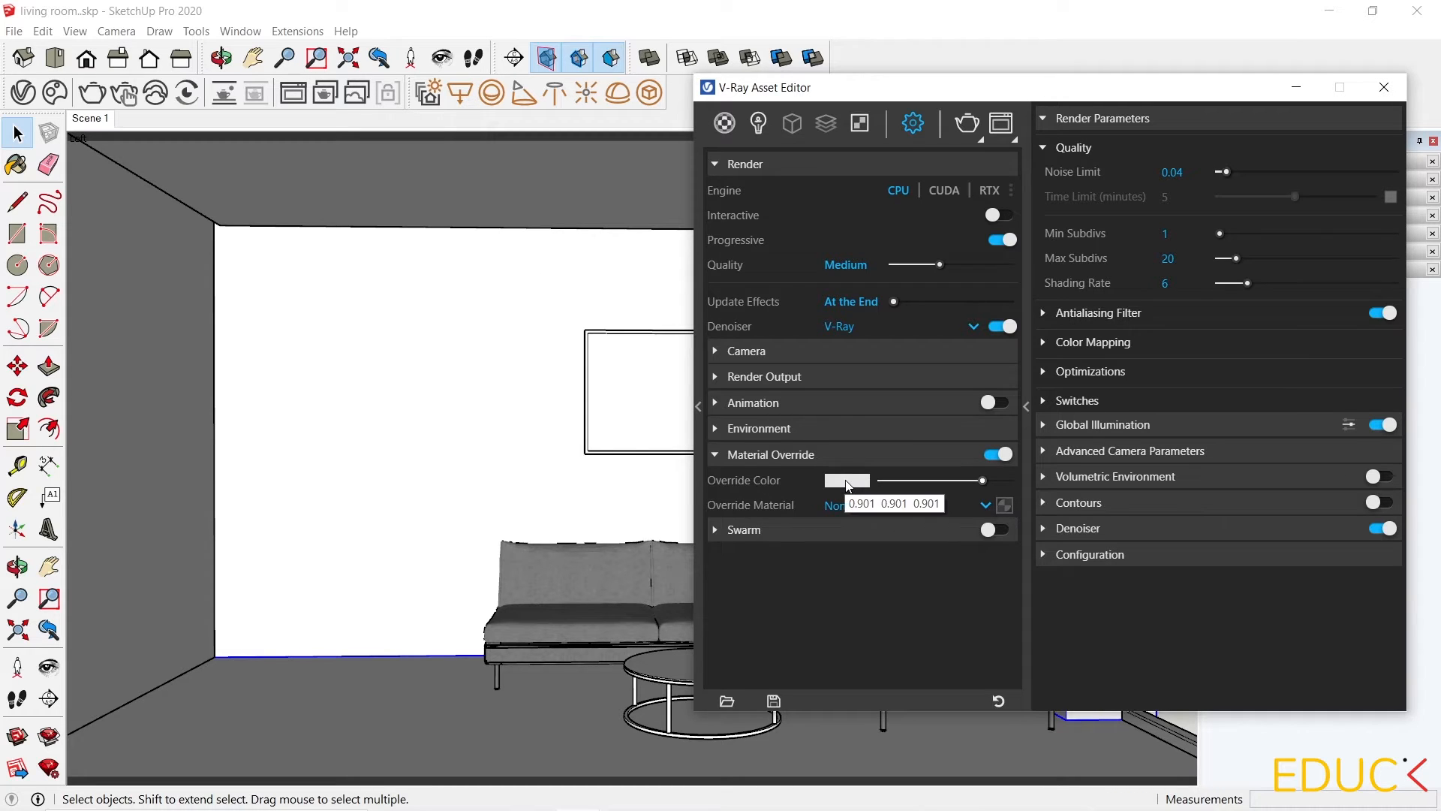
pyautogui.click(965, 124)
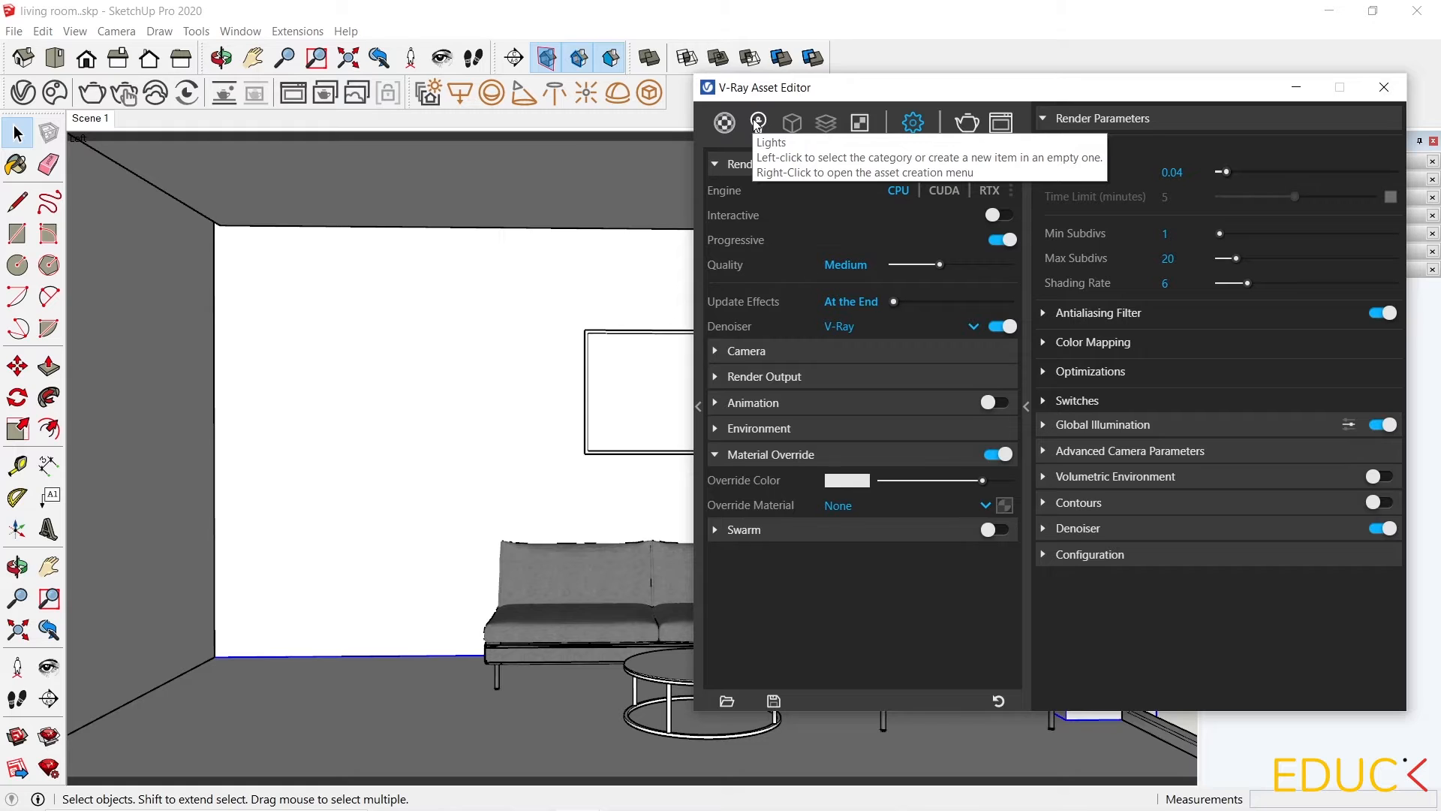
pyautogui.click(758, 123)
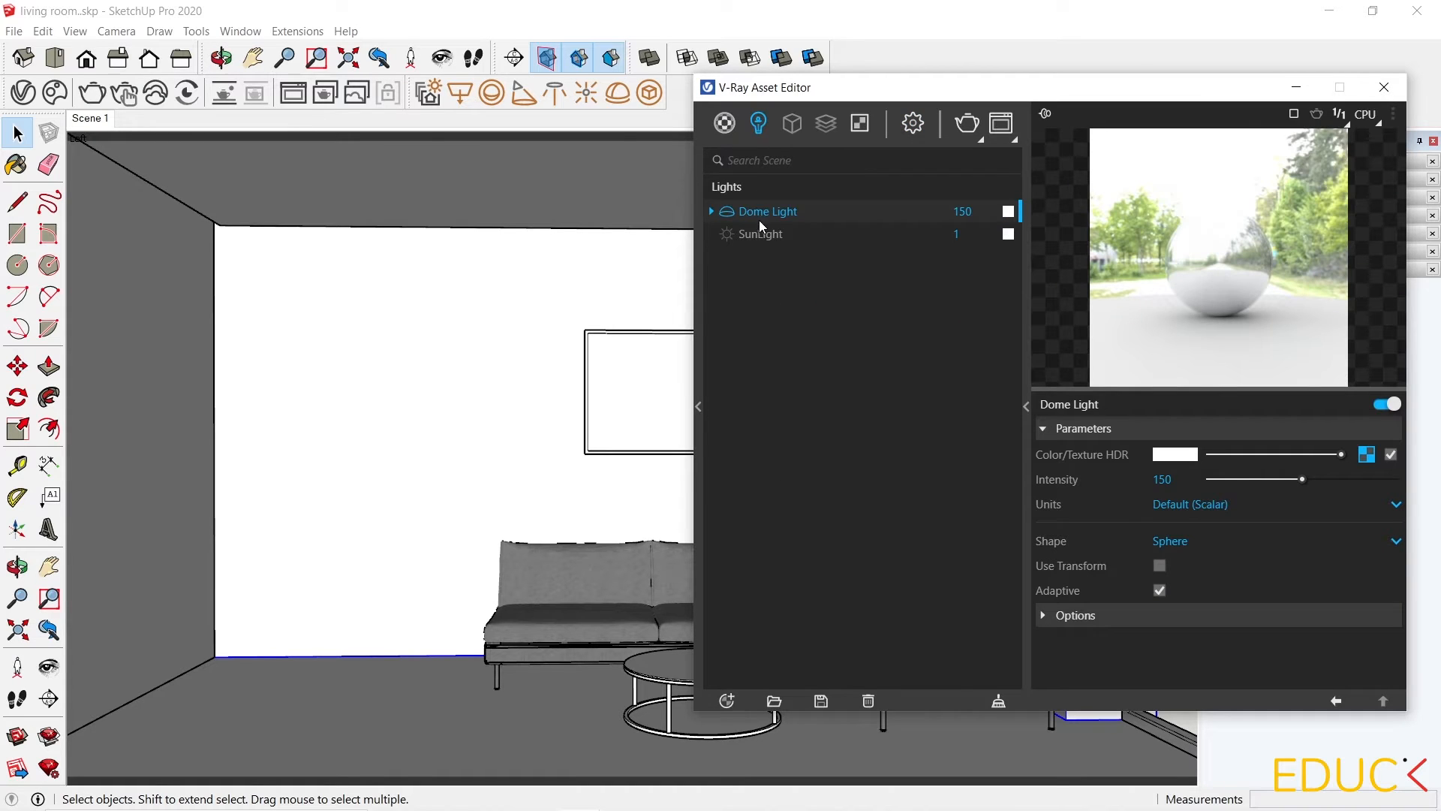
pyautogui.click(1366, 454)
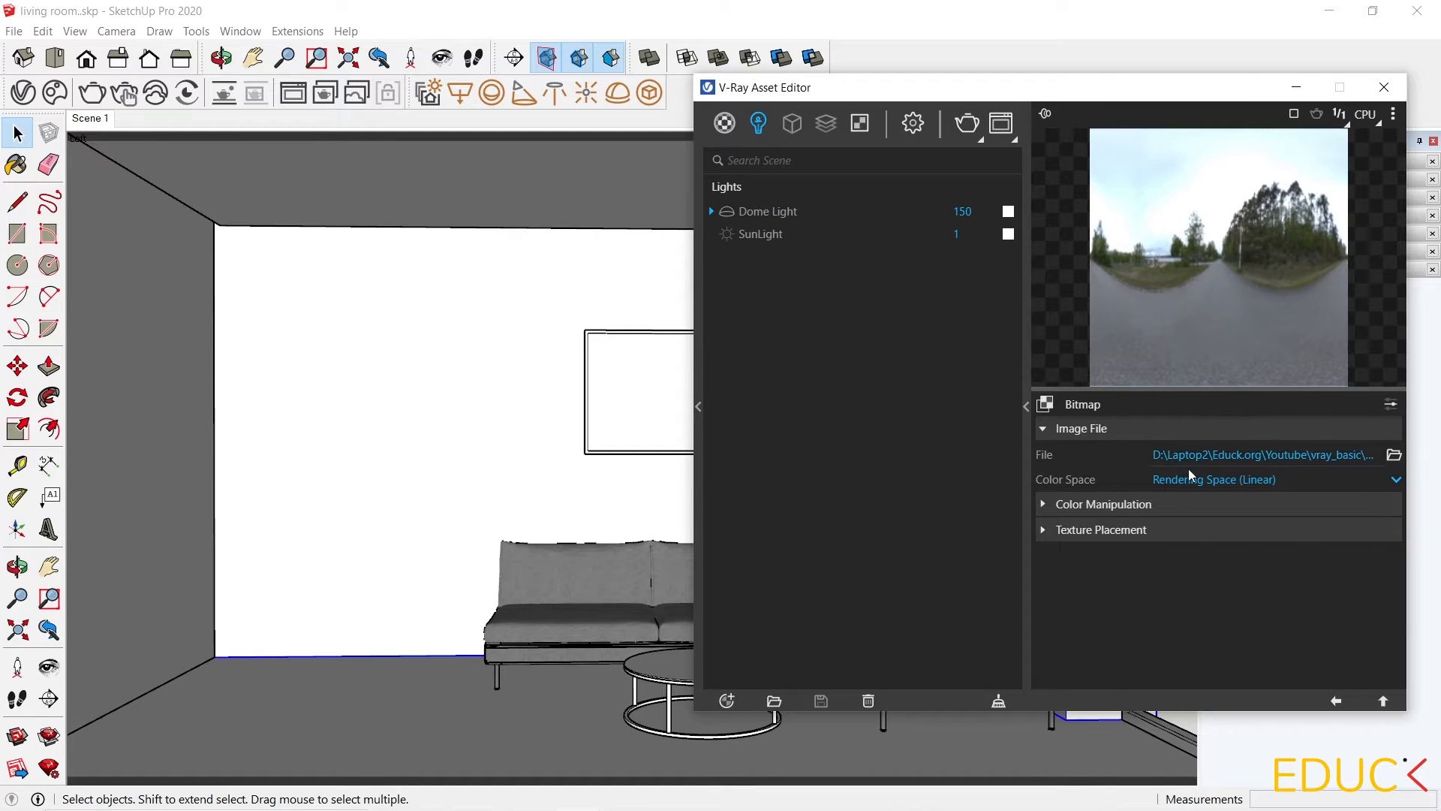
pyautogui.click(1044, 530)
pyautogui.scroll(-3, 1097, 522)
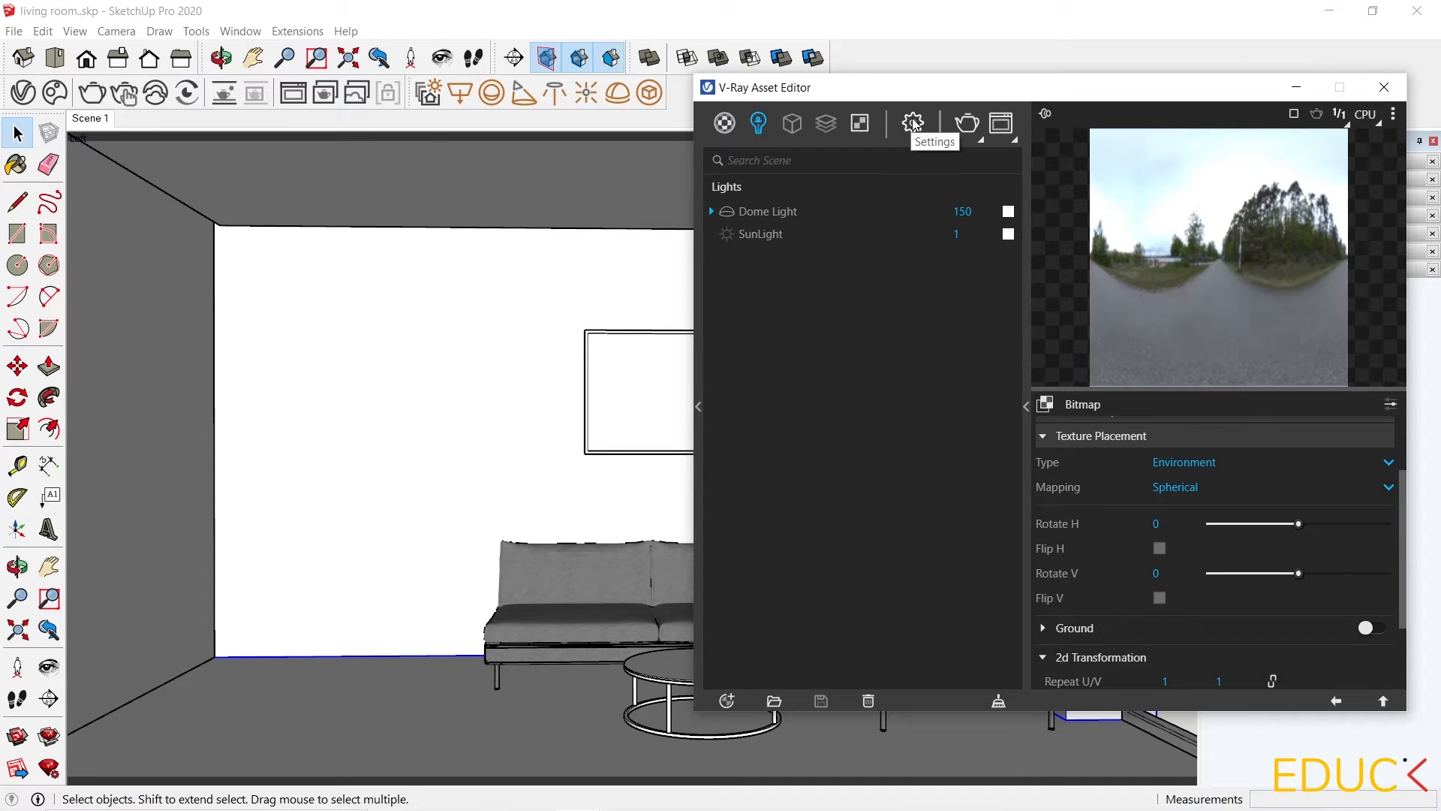
# Enable interactive rendering and rotate the dome HDR horizontally to -350.
pyautogui.click(913, 123)
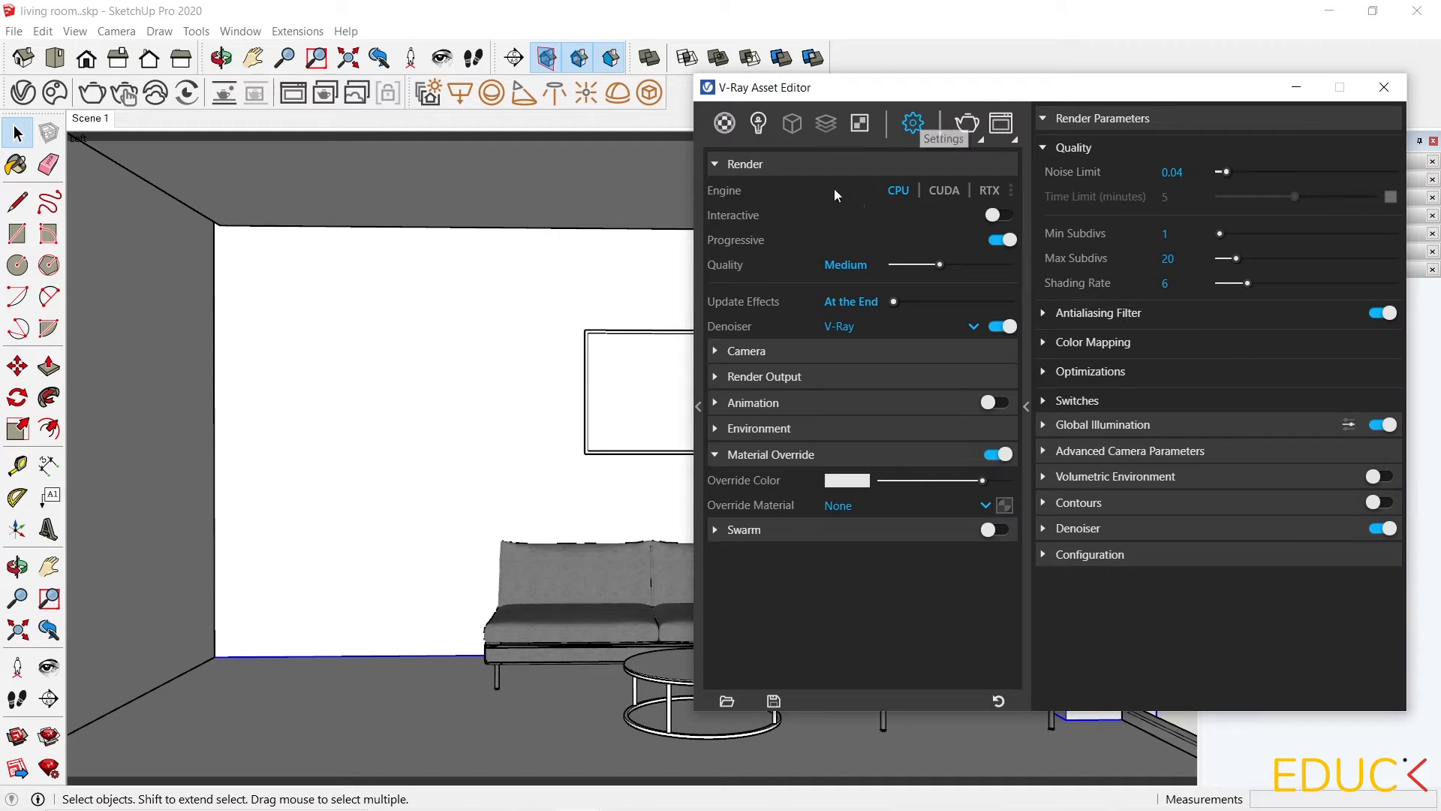
pyautogui.click(999, 217)
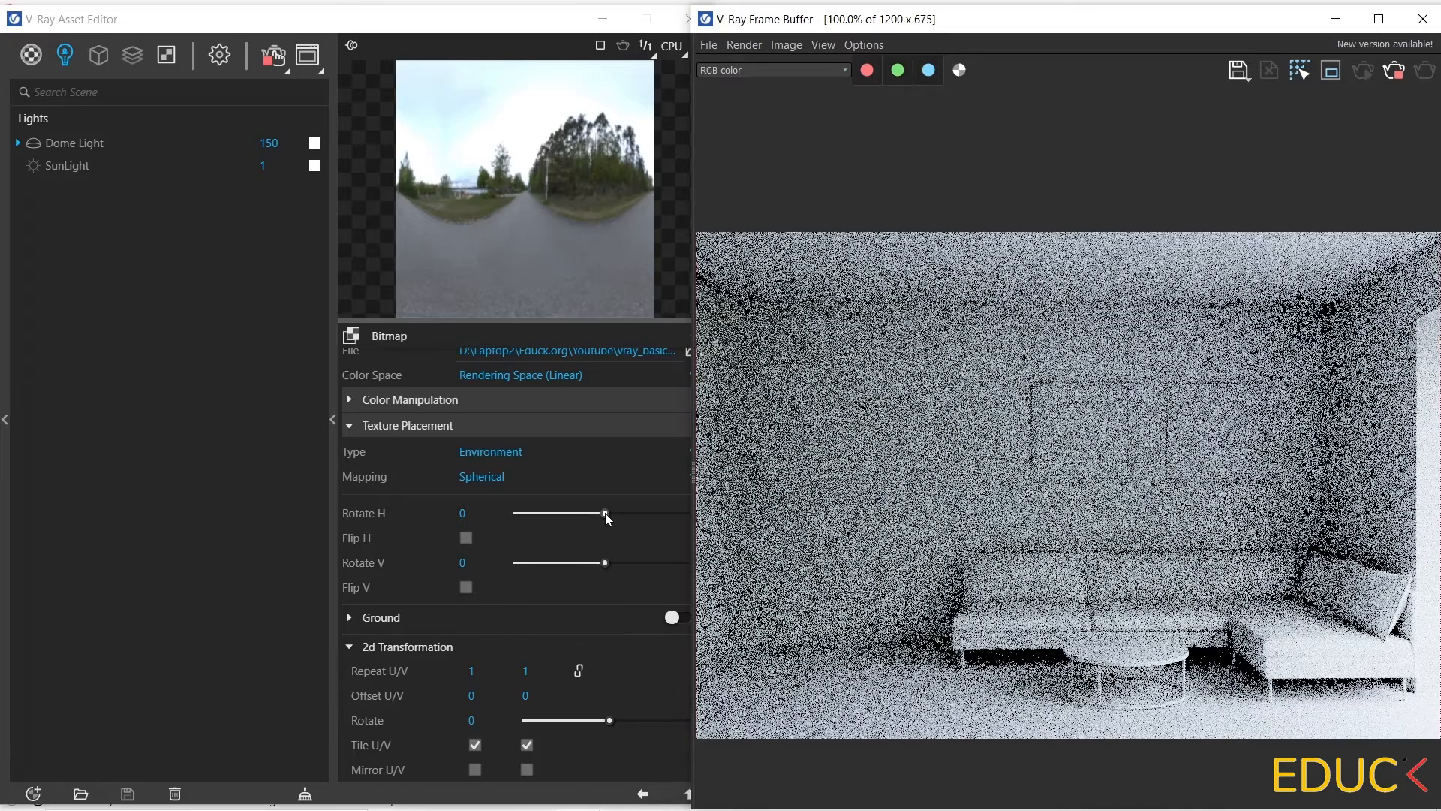
pyautogui.moveTo(605, 514); pyautogui.dragTo(528, 514)
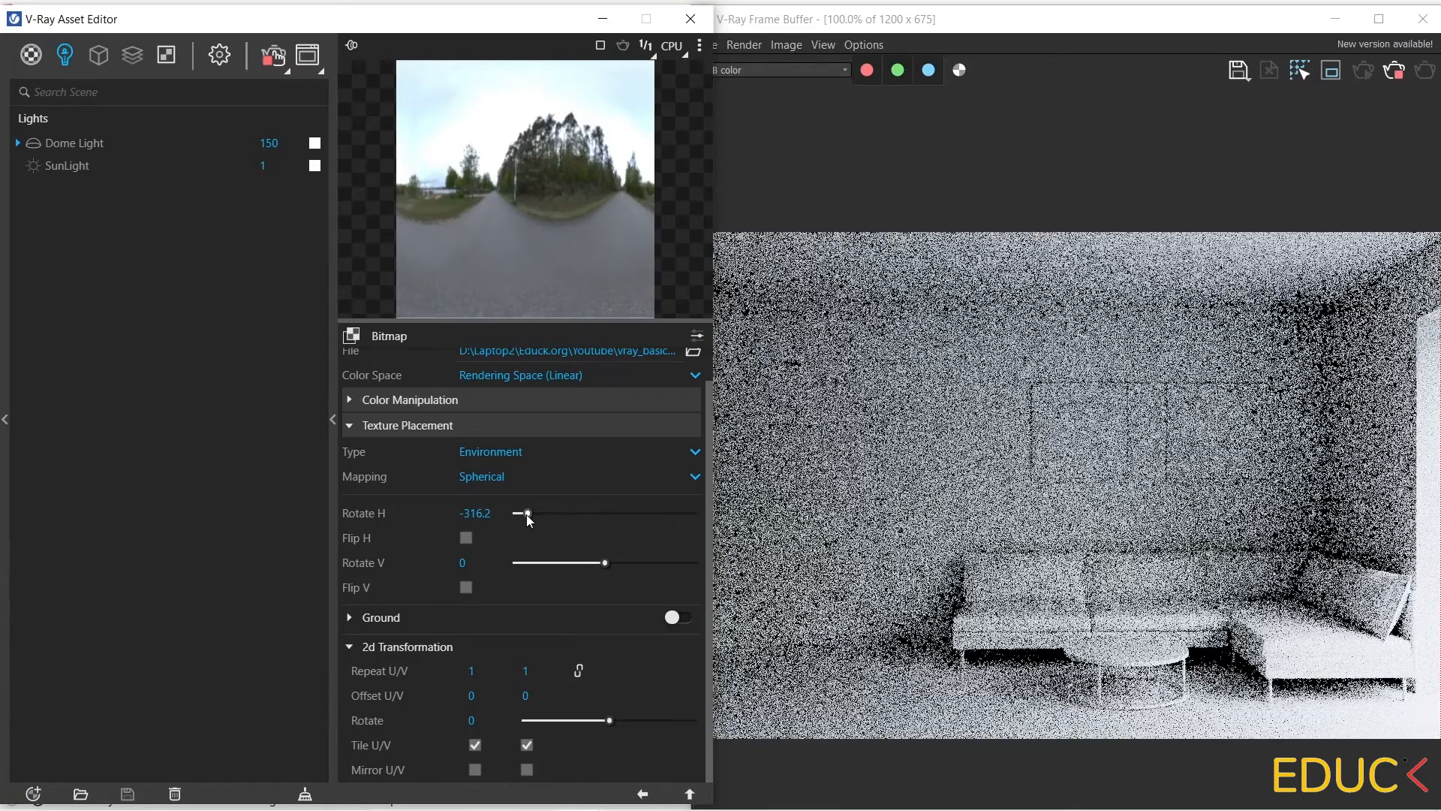
pyautogui.moveTo(527, 514); pyautogui.dragTo(549, 513)
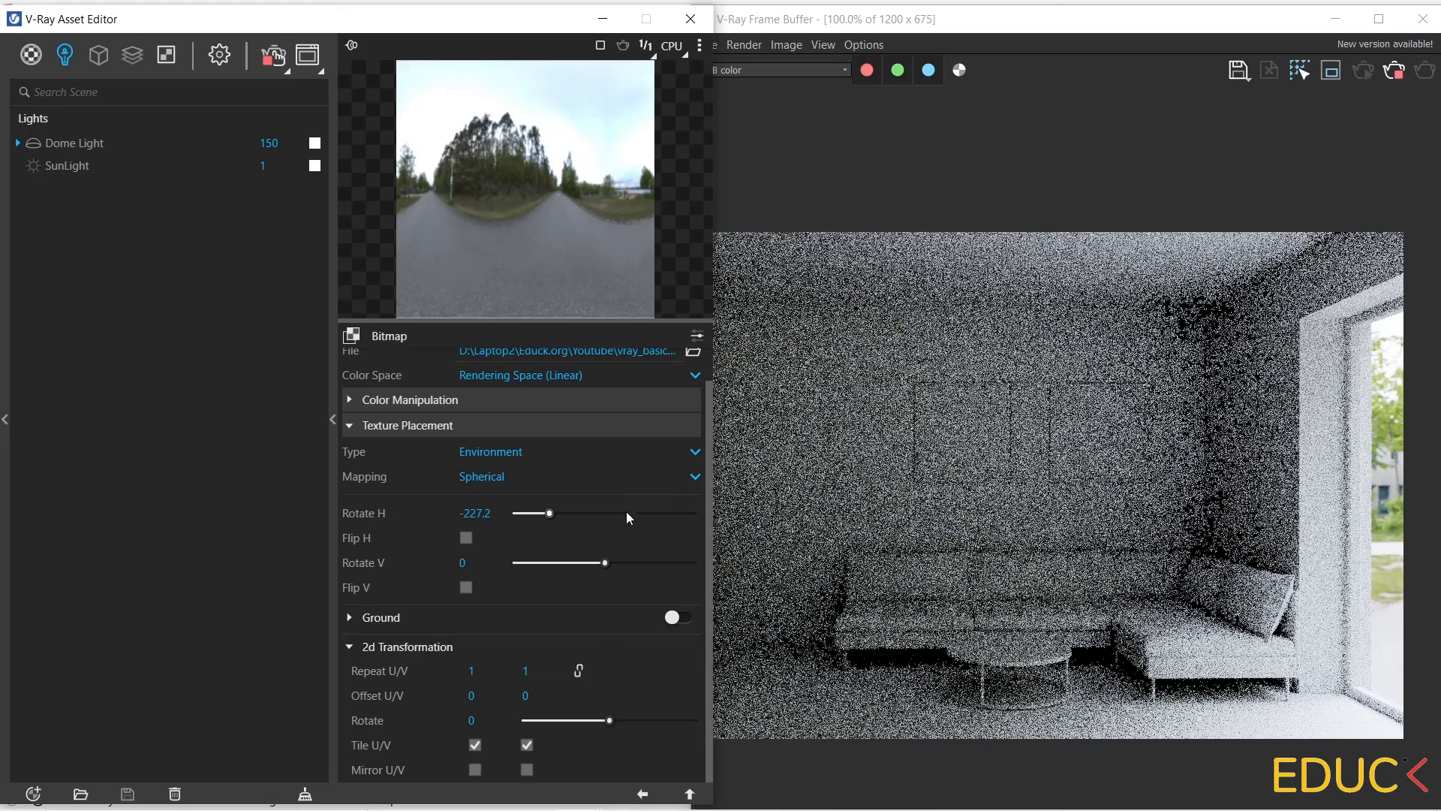
pyautogui.click(645, 513)
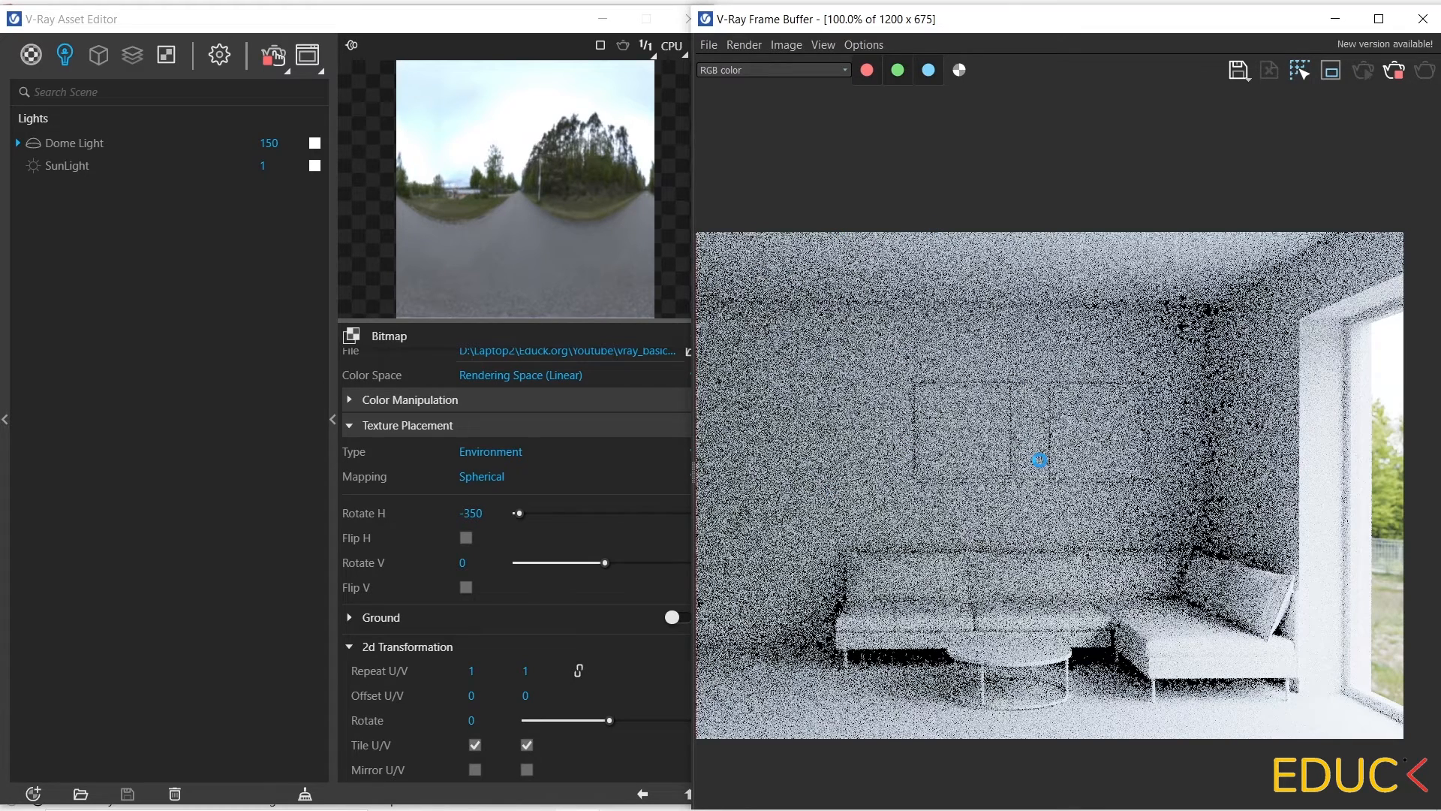
# Abort the interactive rendering and return to the render settings.
pyautogui.click(1394, 71)
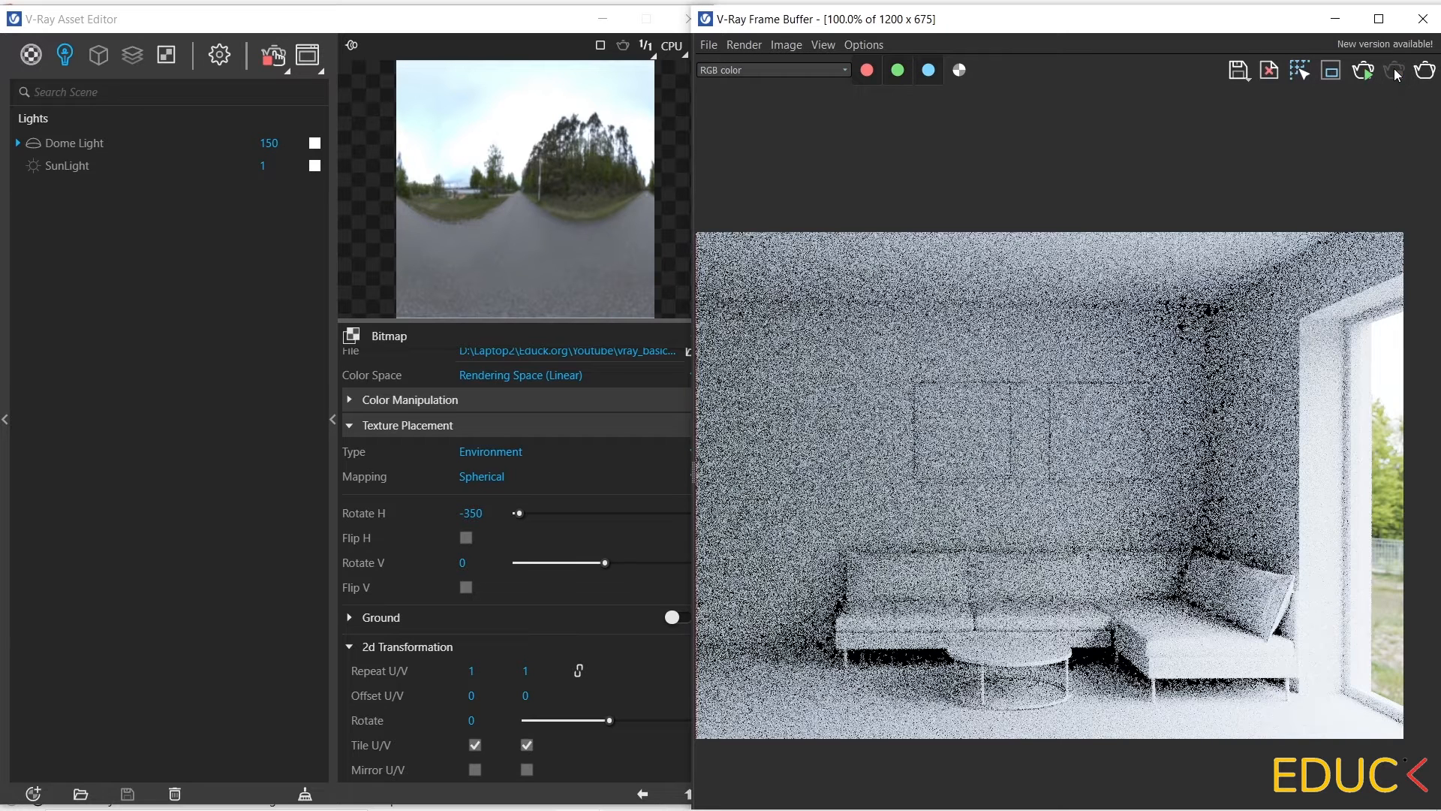
pyautogui.click(220, 62)
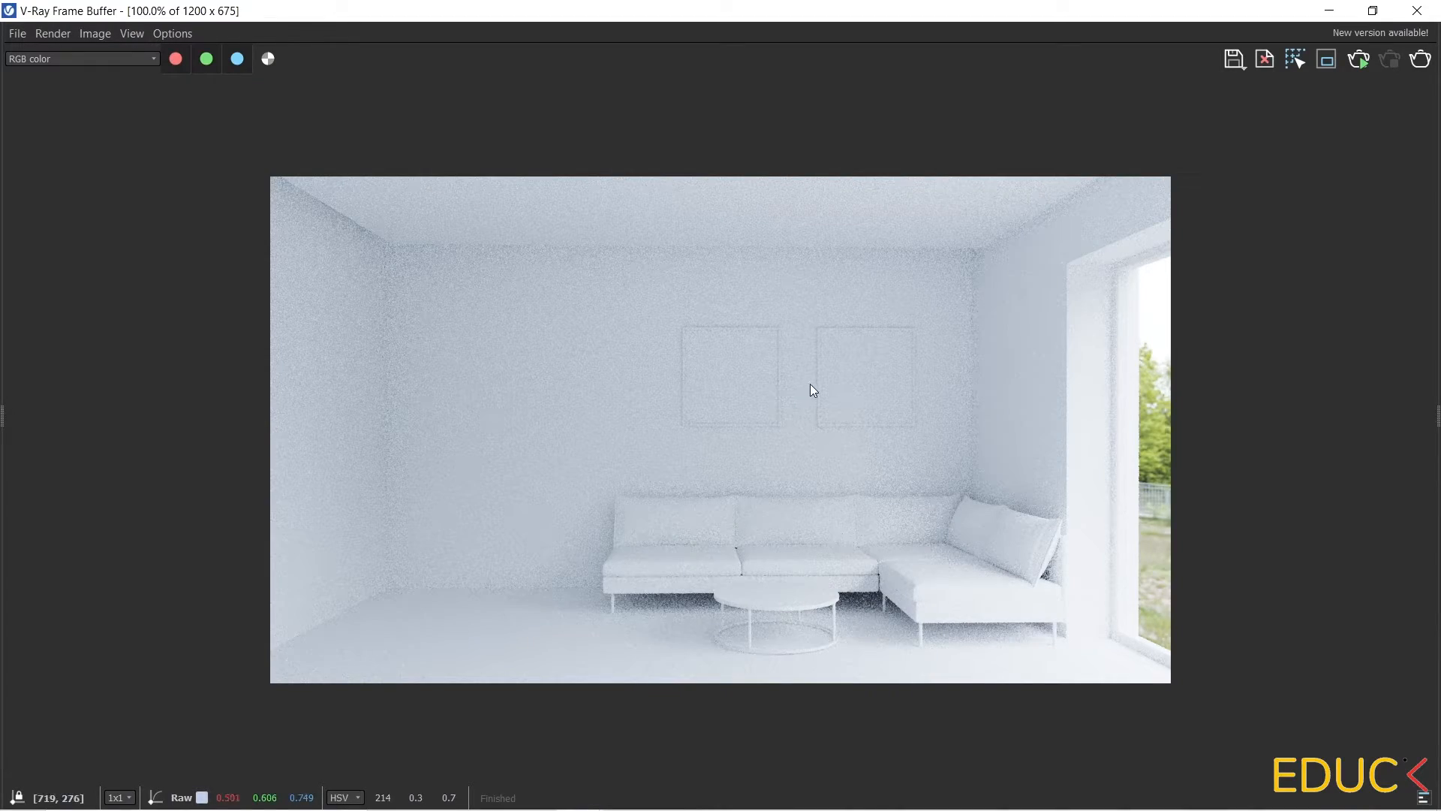
# Enable the Exposure correction layer in the frame buffer's layers panel.
pyautogui.scroll(1, 1071, 679)
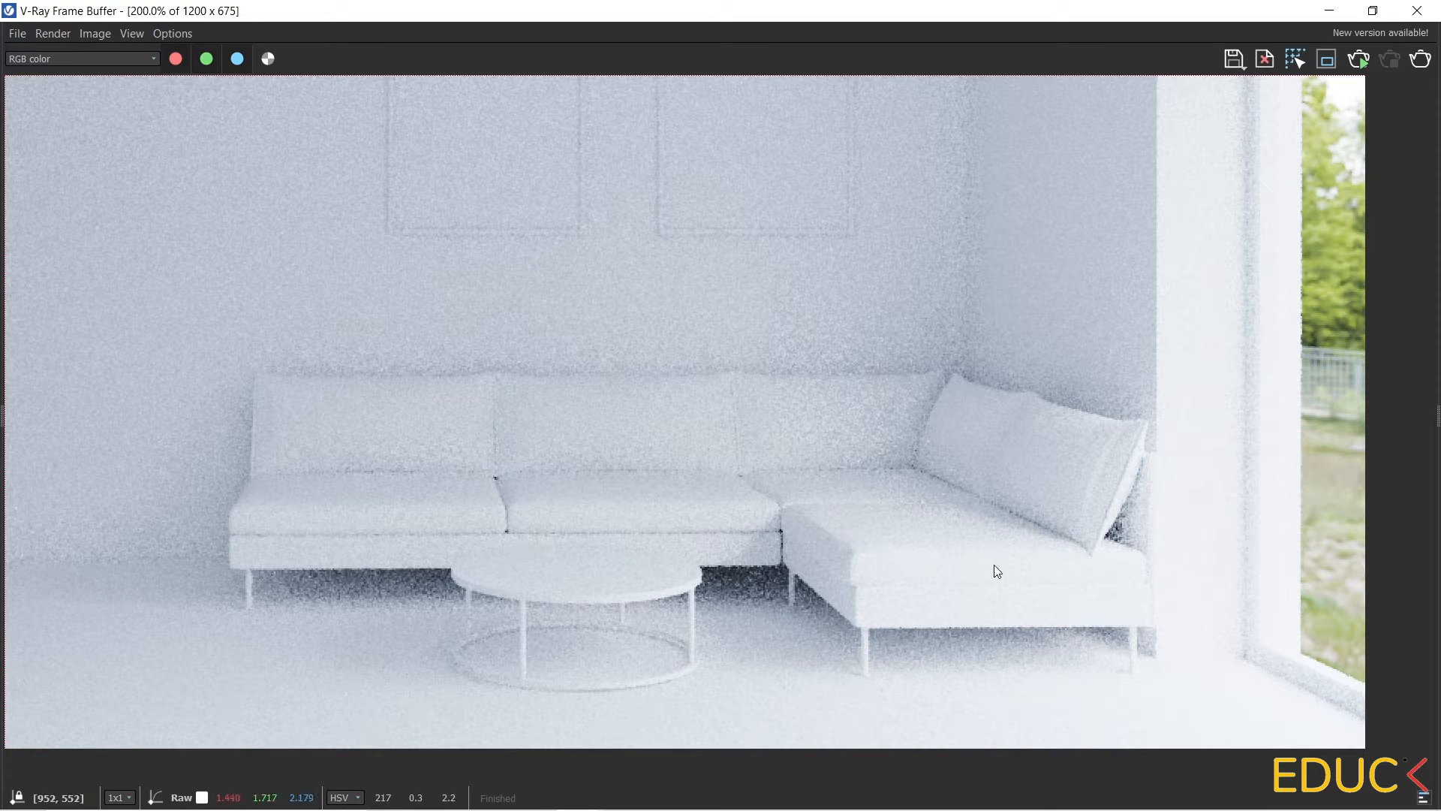
pyautogui.moveTo(1435, 412); pyautogui.dragTo(1209, 430)
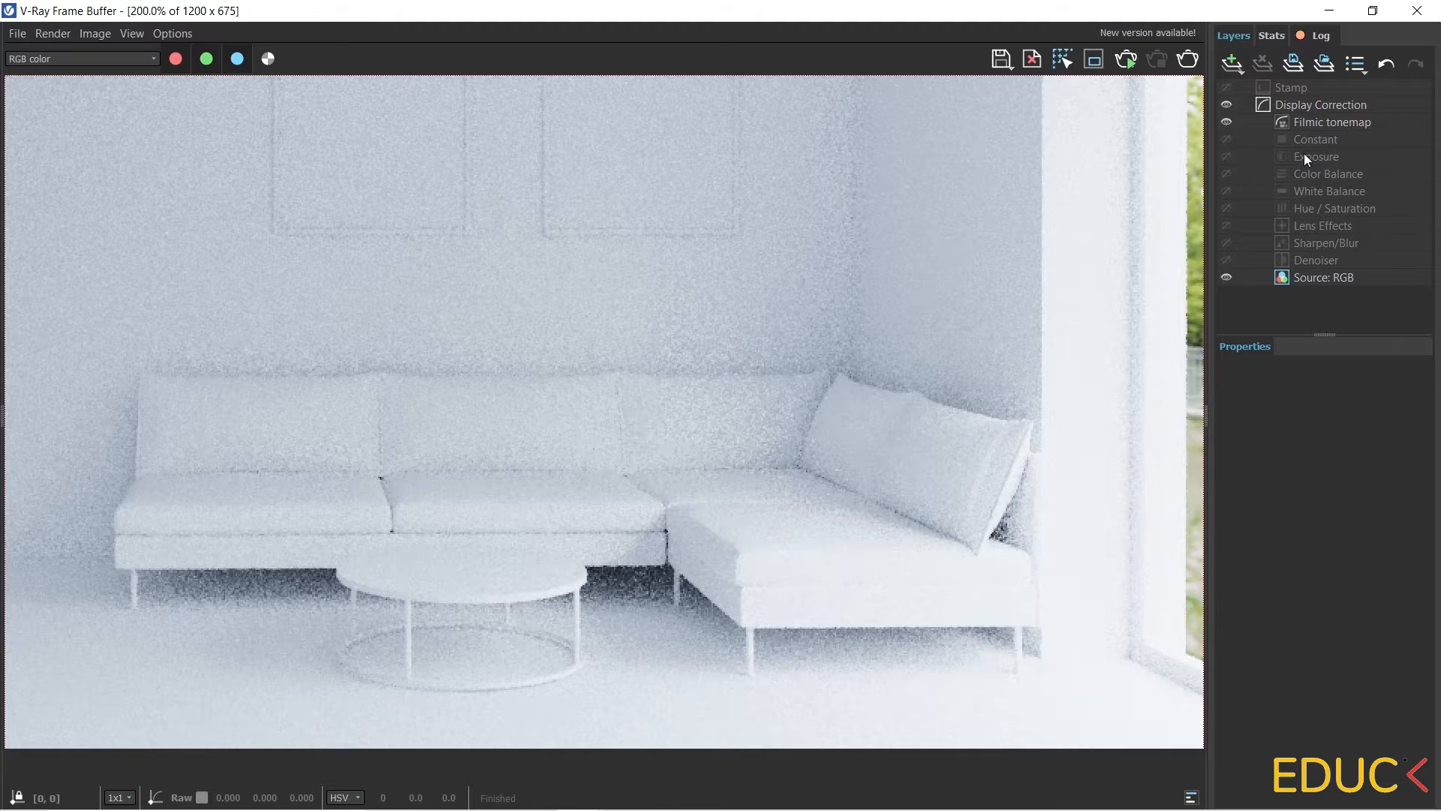
pyautogui.click(1306, 156)
pyautogui.click(1226, 157)
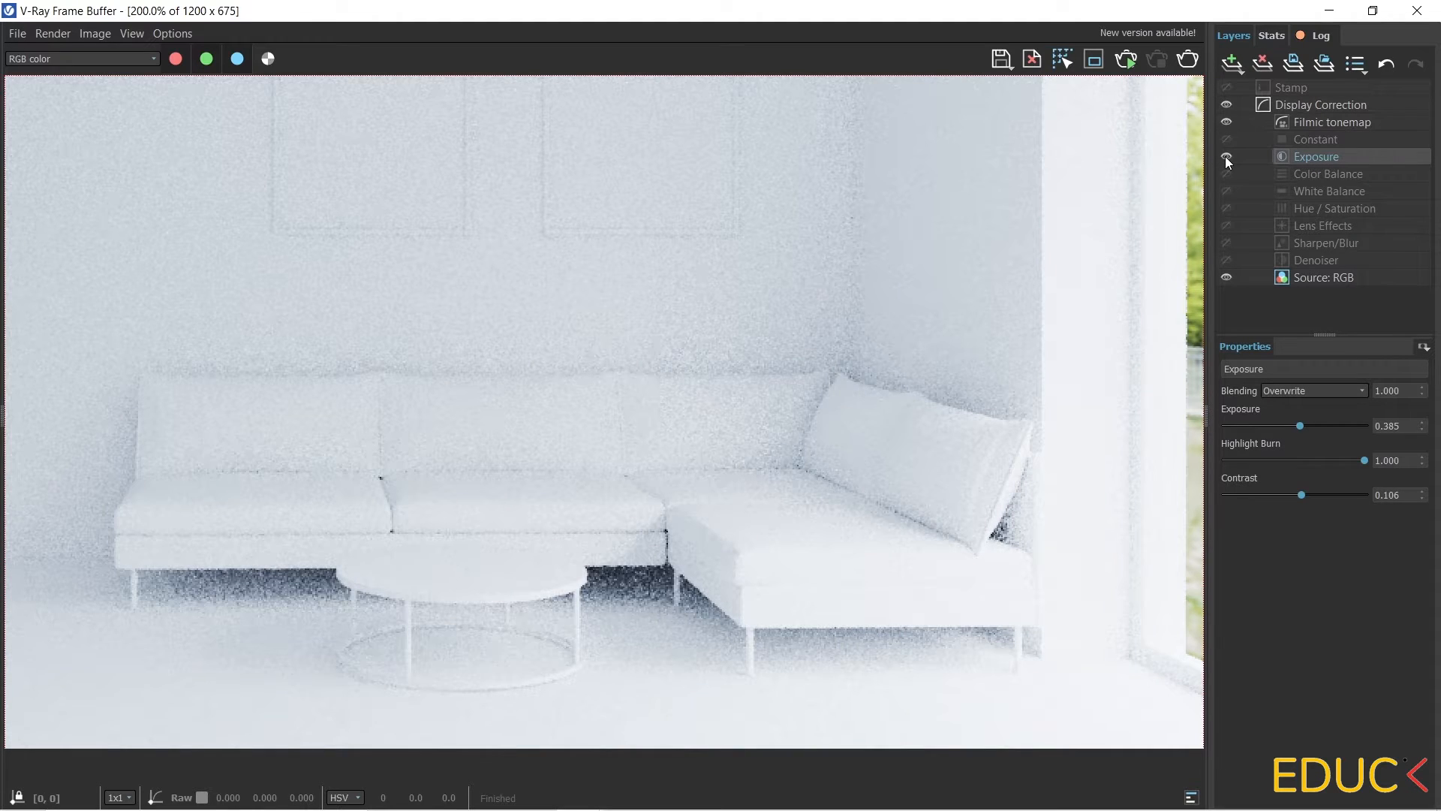
# Set the Exposure layer's exposure to -0.054 and its highlight burn to 0.134.
pyautogui.click(1232, 63)
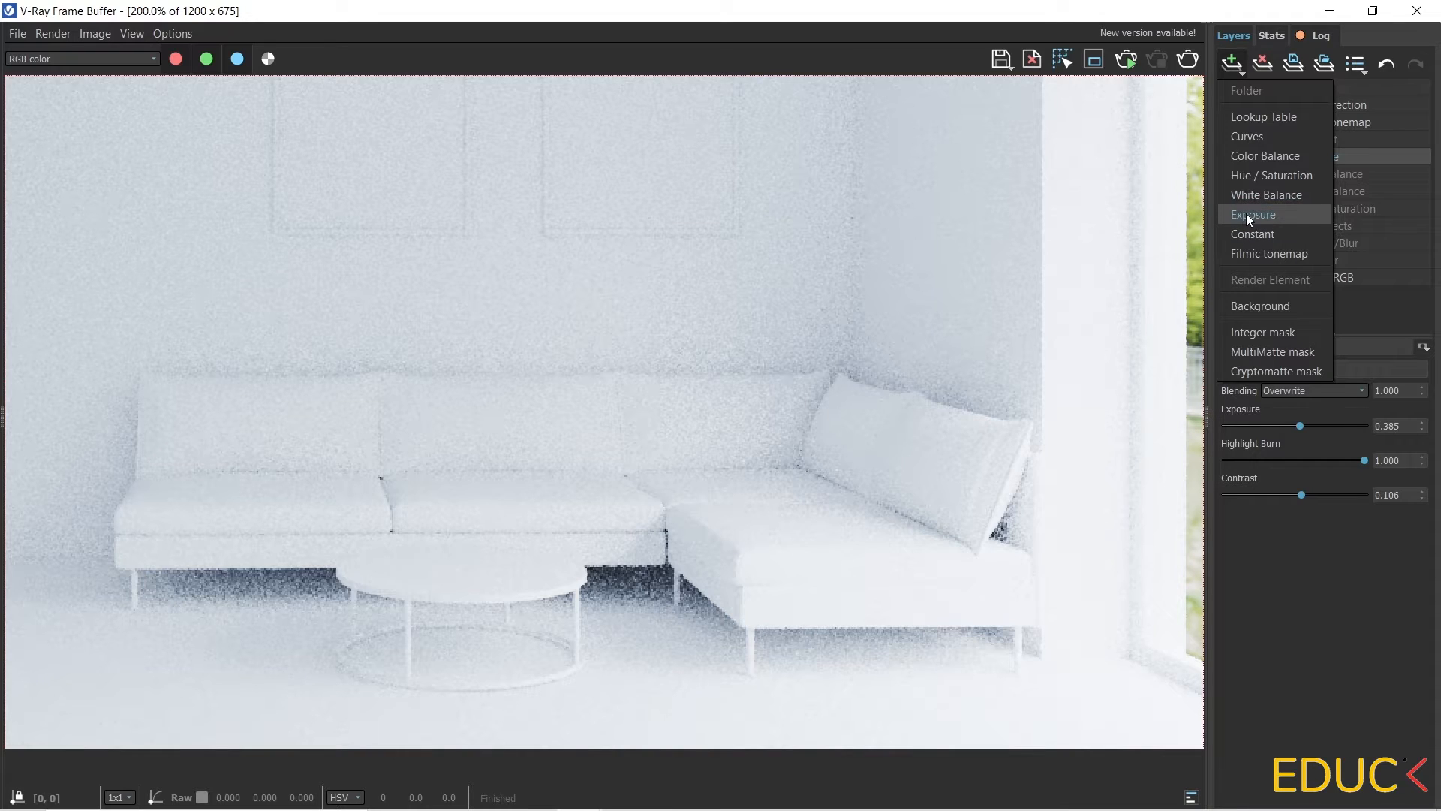
pyautogui.click(1349, 150)
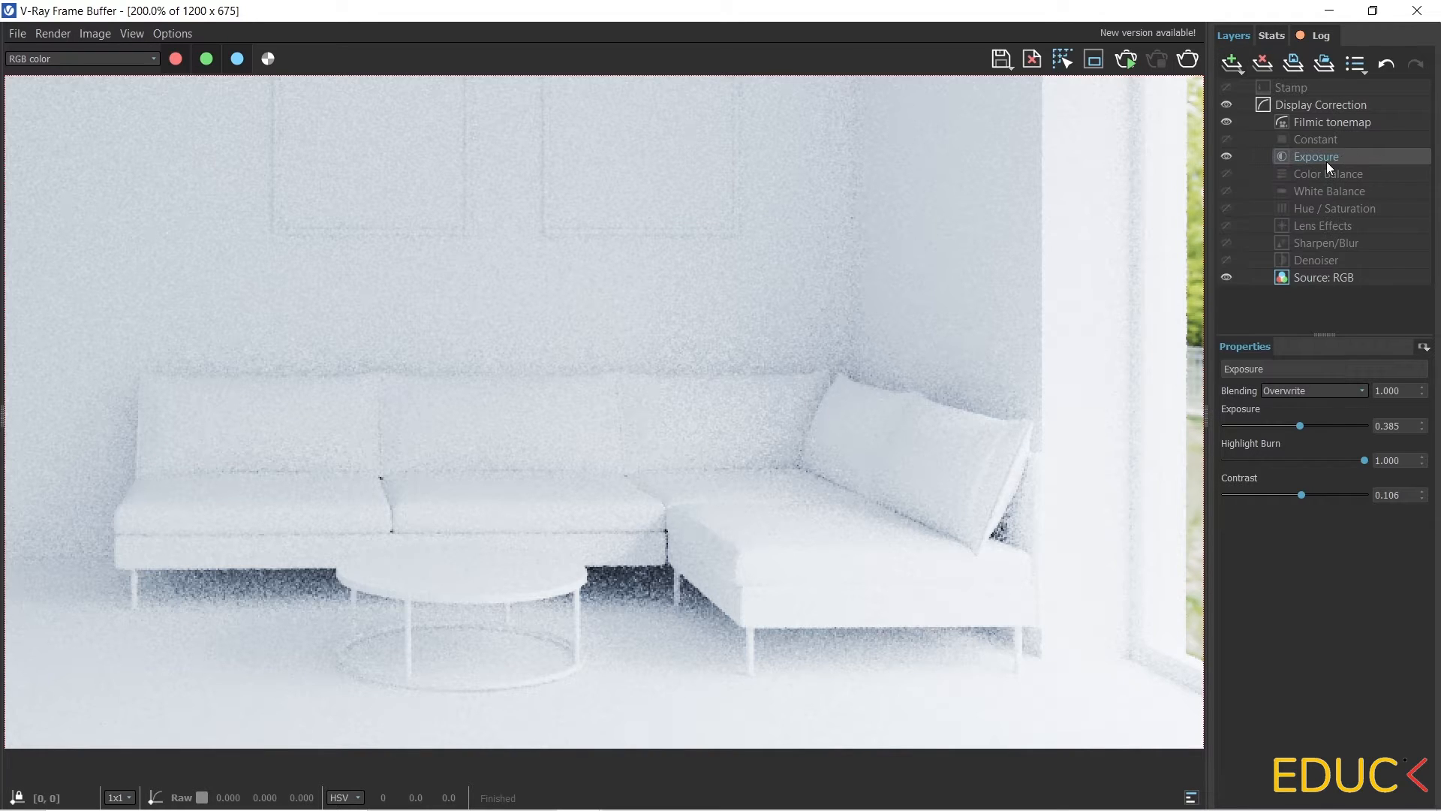
pyautogui.moveTo(1298, 424)
pyautogui.mouseDown()
pyautogui.moveTo(1318, 425)
pyautogui.moveTo(1282, 422)
pyautogui.moveTo(1294, 428)
pyautogui.mouseUp()
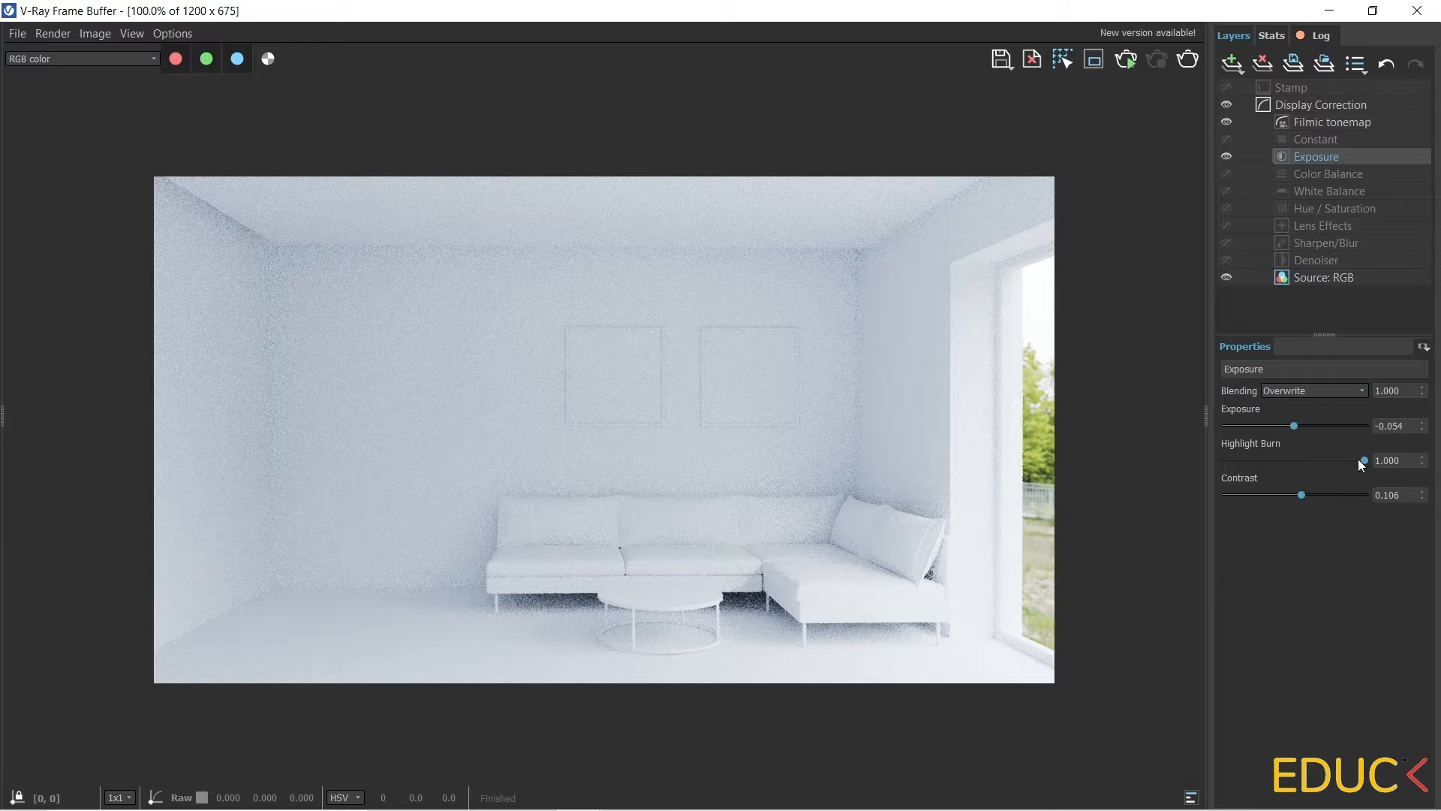
pyautogui.moveTo(1343, 461)
pyautogui.mouseDown()
pyautogui.moveTo(1216, 461)
pyautogui.moveTo(1277, 461)
pyautogui.moveTo(1254, 458)
pyautogui.mouseUp()
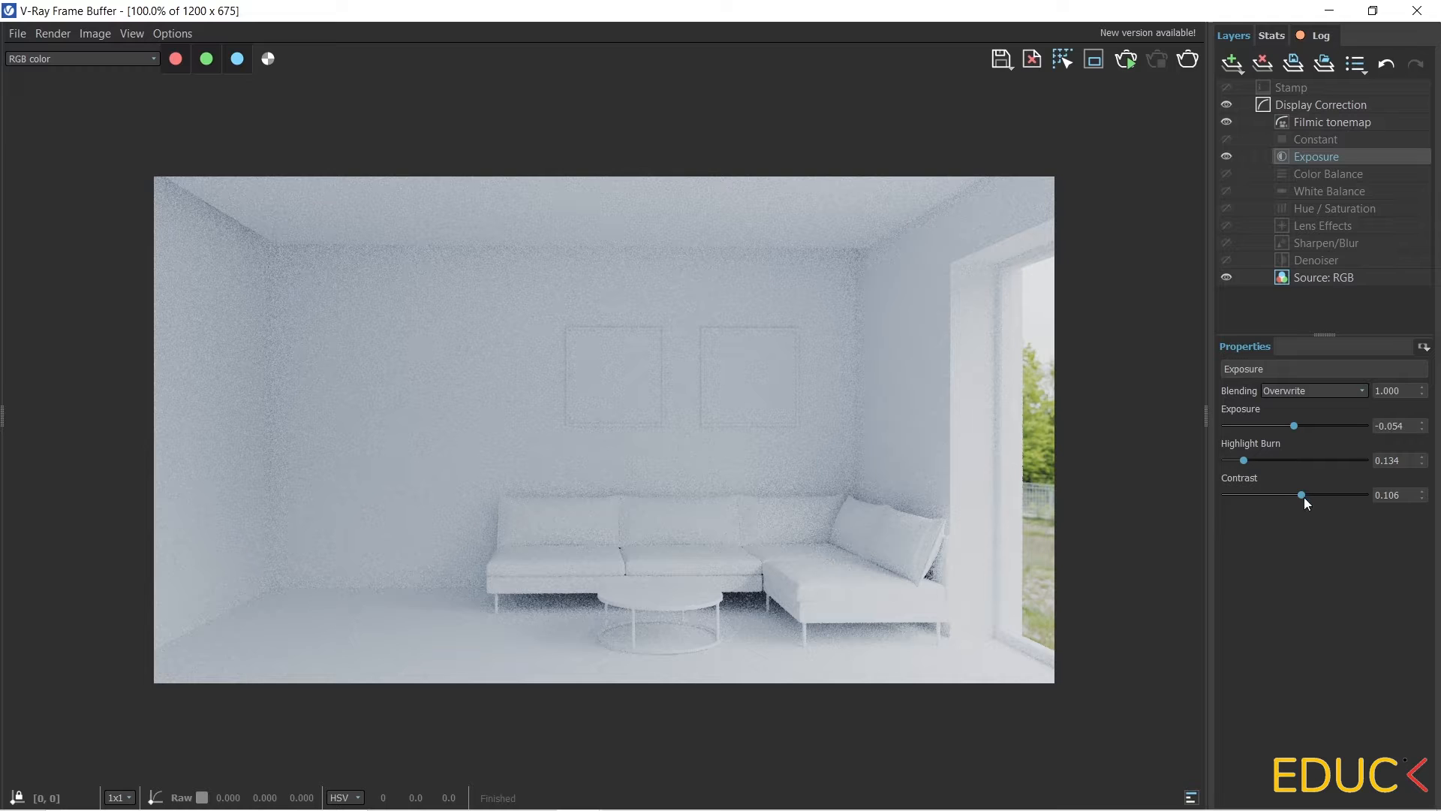
pyautogui.moveTo(1305, 498); pyautogui.dragTo(1307, 497)
# Minimize the frame buffer and close the V-Ray Asset Editor.
pyautogui.click(1330, 10)
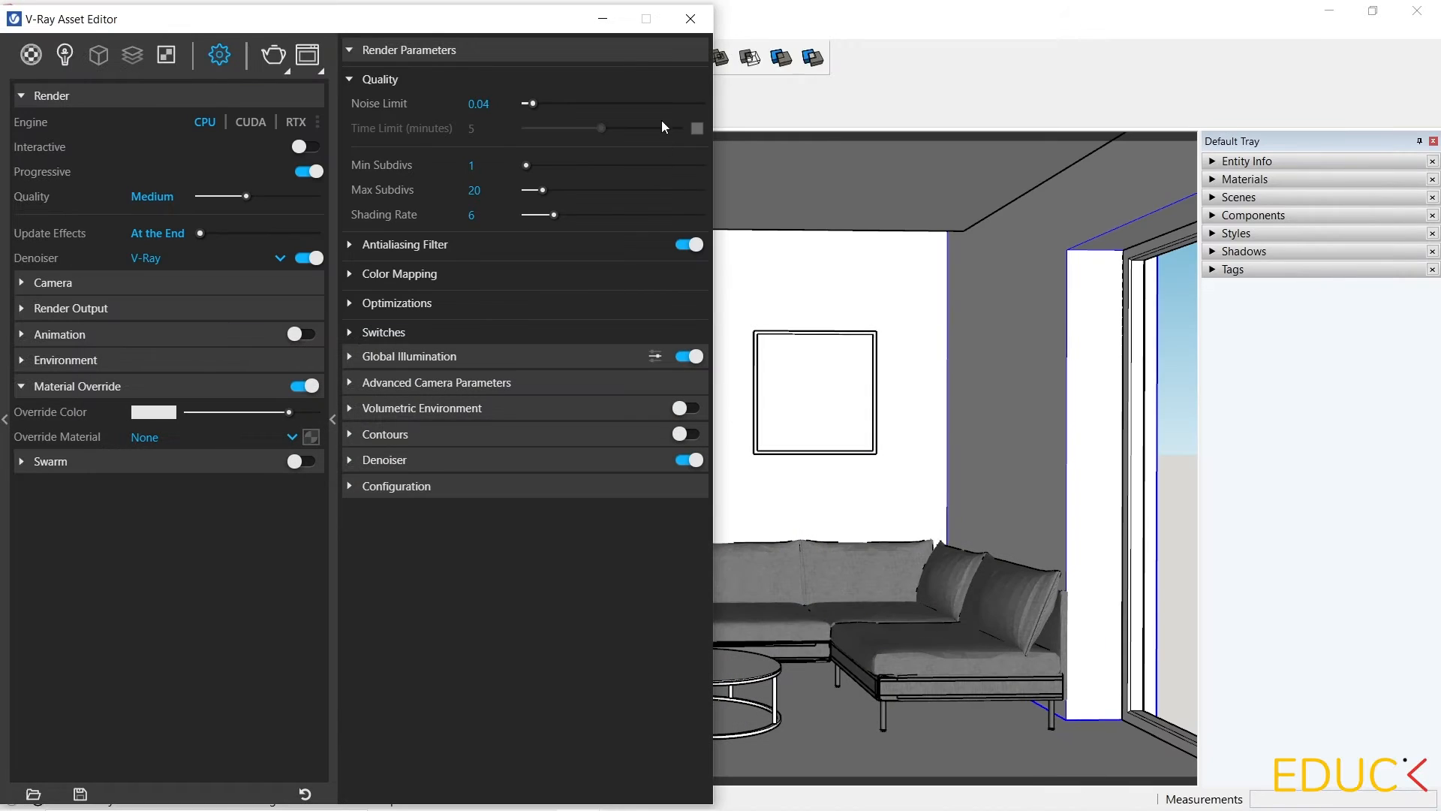
pyautogui.click(691, 18)
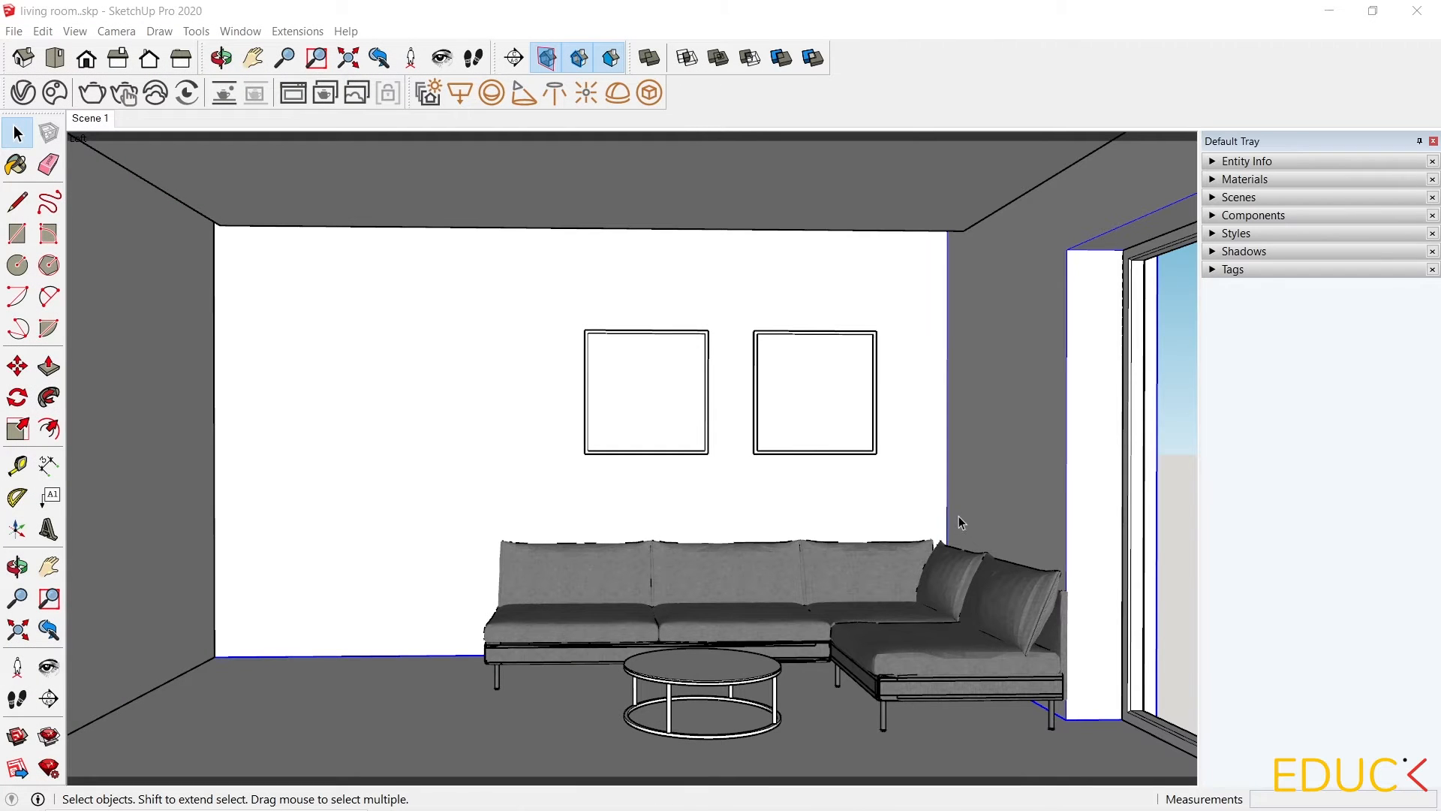
# Start the Rectangle Light tool and hide the slab1 tag to see into the room from above.
pyautogui.click(461, 91)
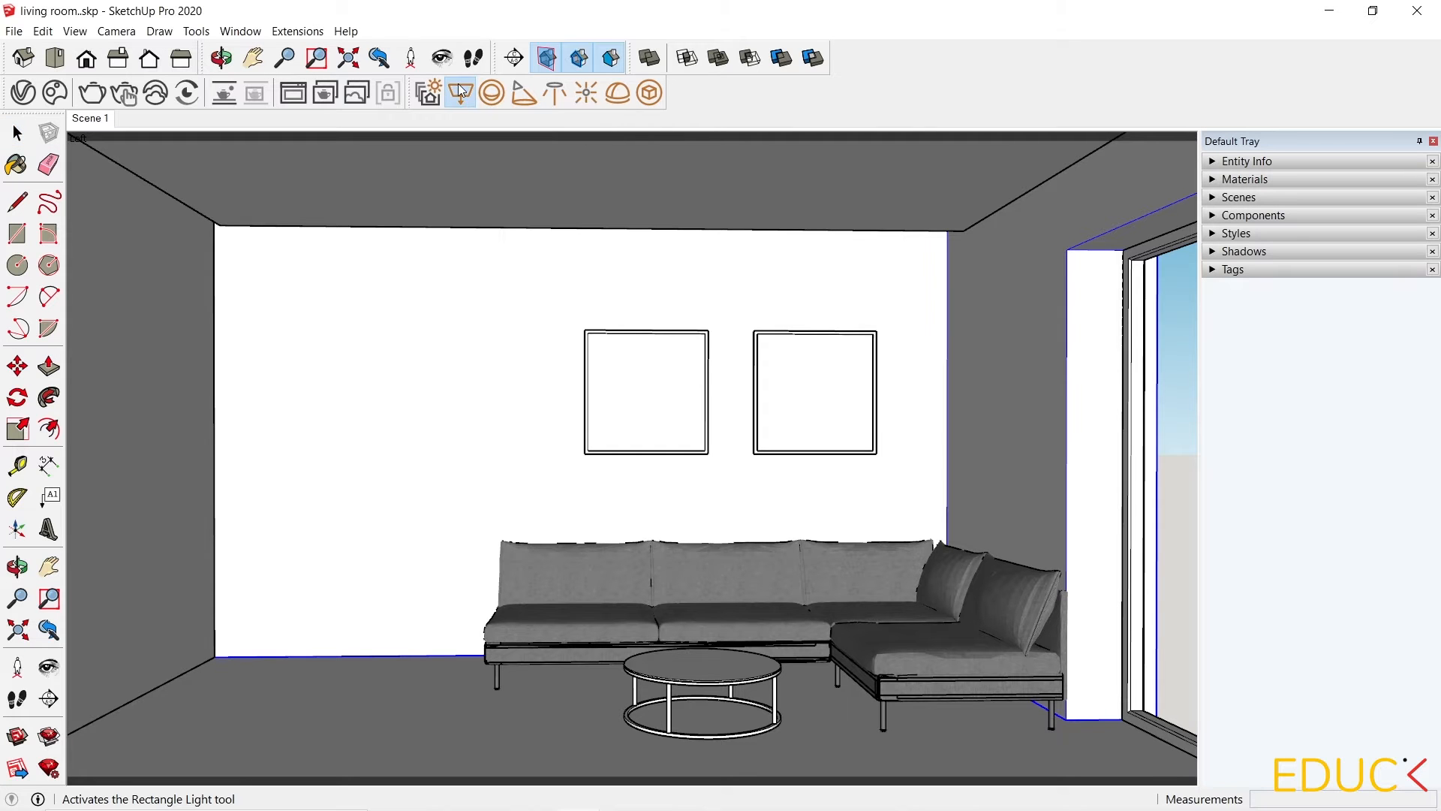
pyautogui.moveTo(623, 451); pyautogui.dragTo(1013, 251, button='middle')
pyautogui.scroll(-6, 921, 266)
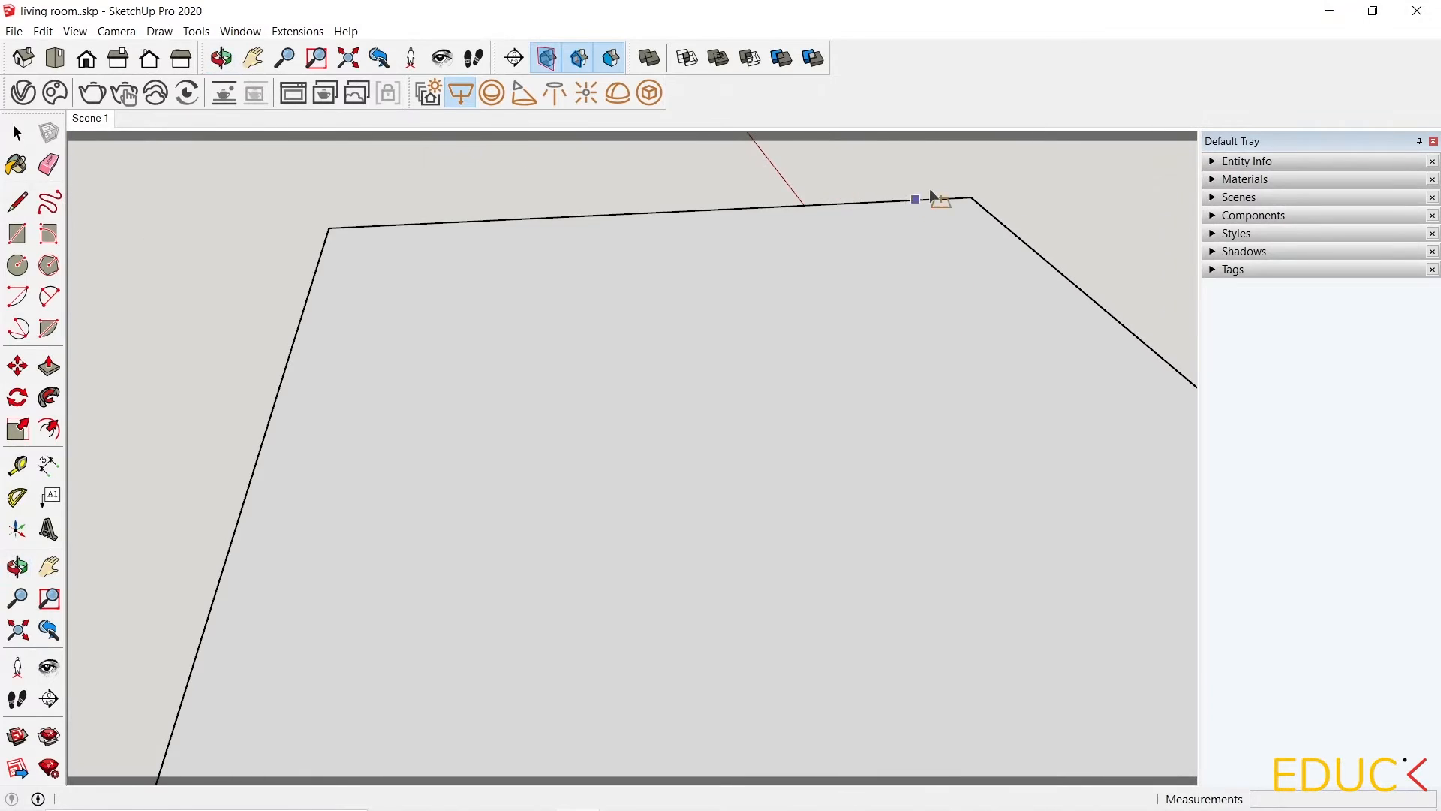
pyautogui.scroll(2, 1042, 318)
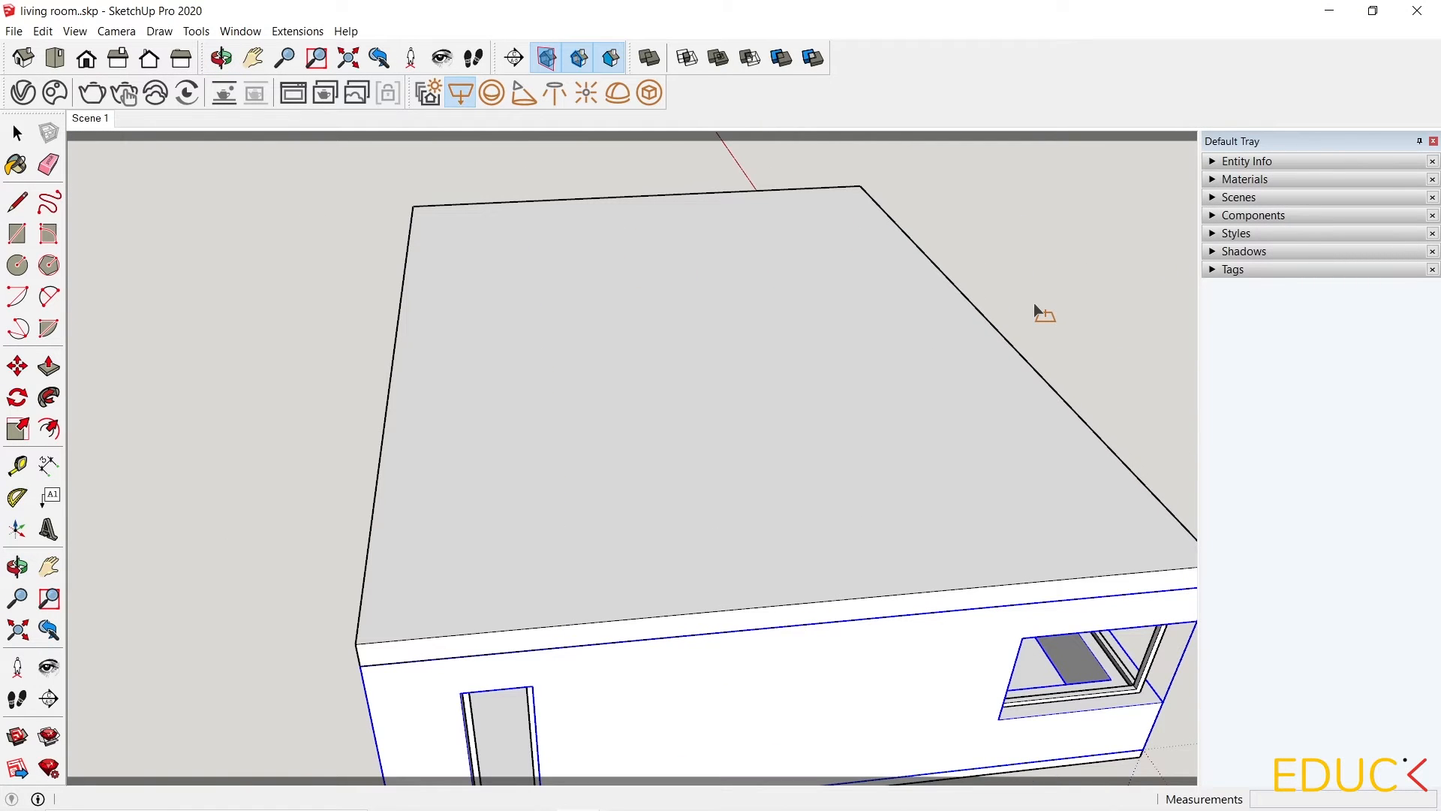
pyautogui.click(1245, 271)
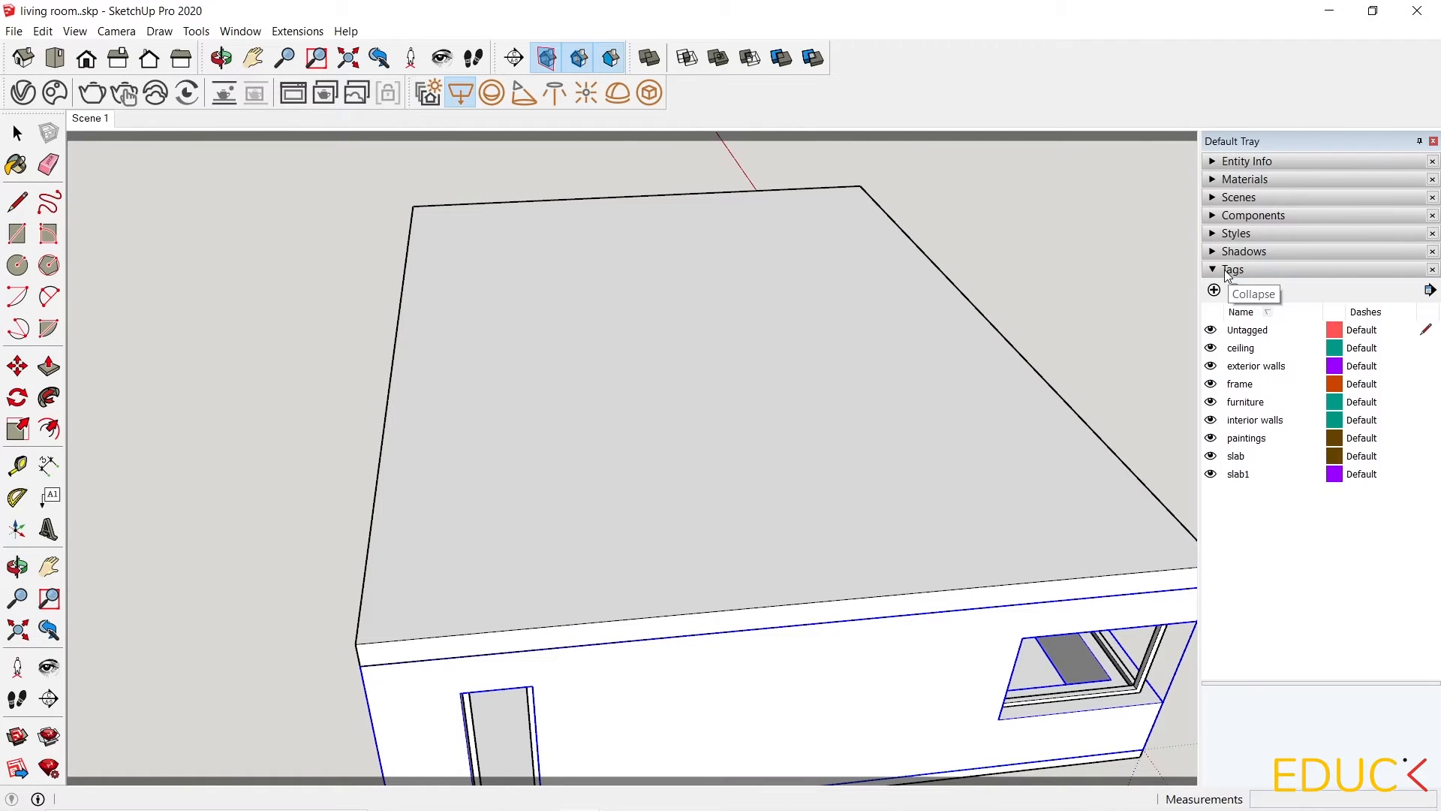
pyautogui.click(1212, 474)
pyautogui.click(1212, 474)
# Draw a rectangle light along the living room's top wall edge using two corner points.
pyautogui.scroll(10, 720, 329)
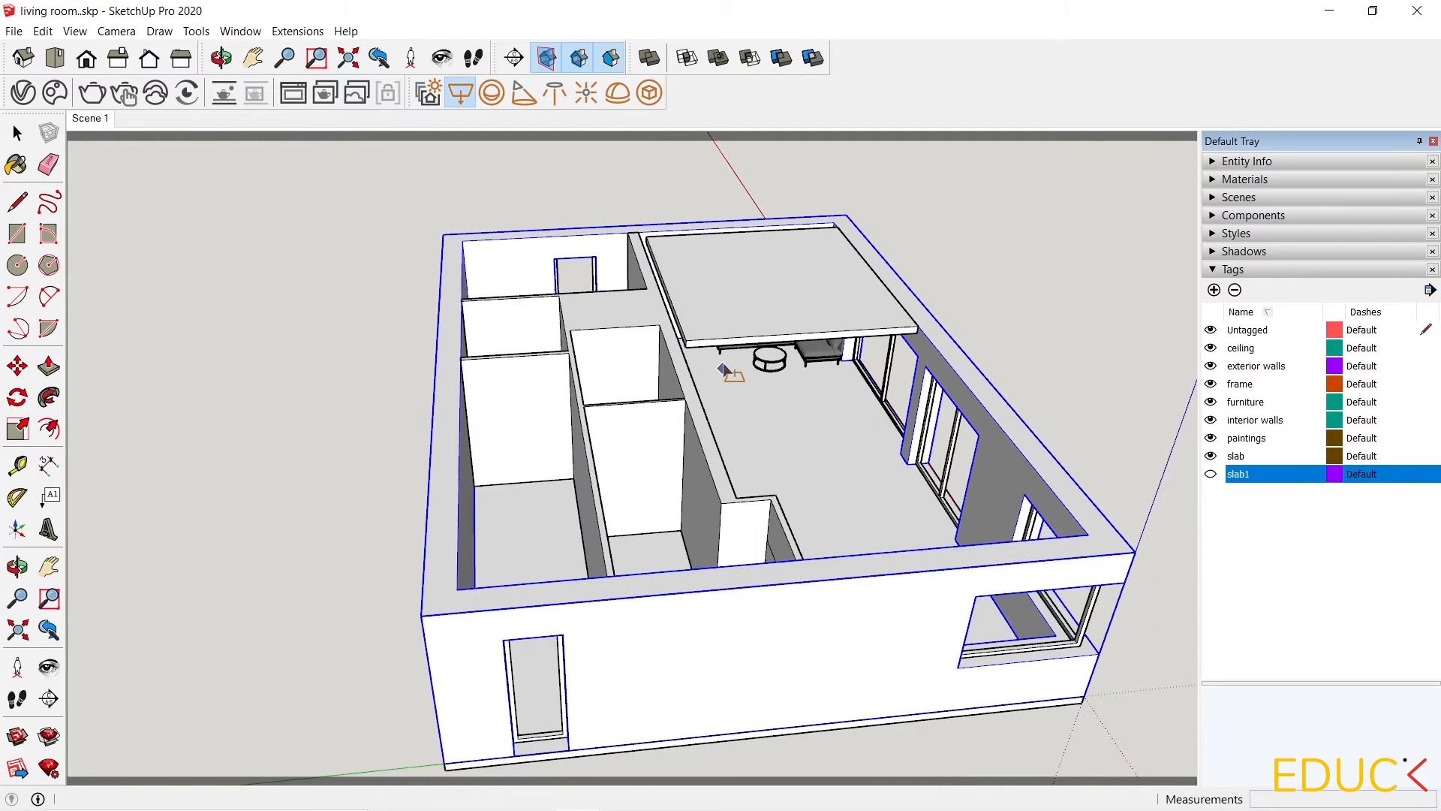
pyautogui.moveTo(721, 329); pyautogui.dragTo(611, 396, button='middle')
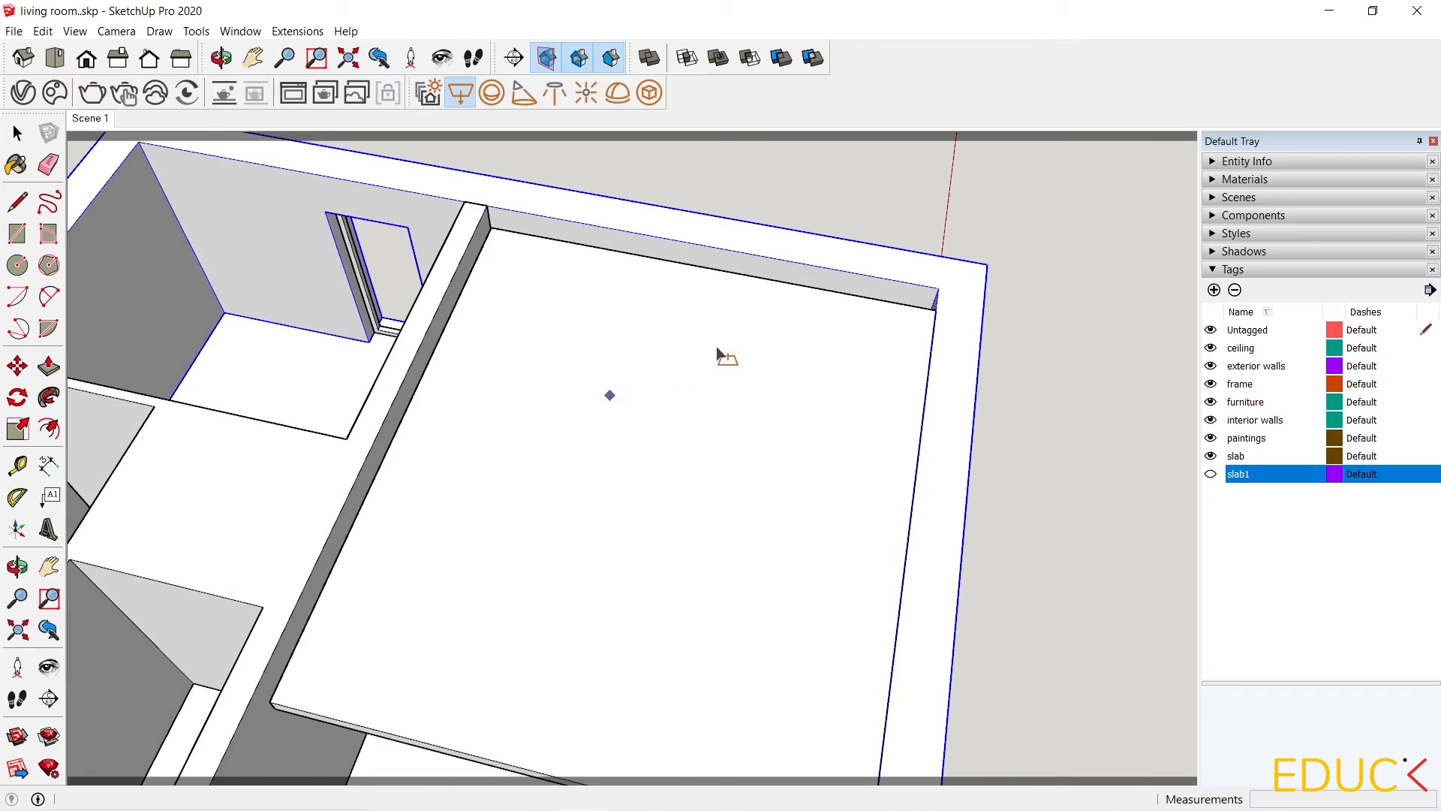
pyautogui.scroll(3, 932, 269)
pyautogui.click(947, 336)
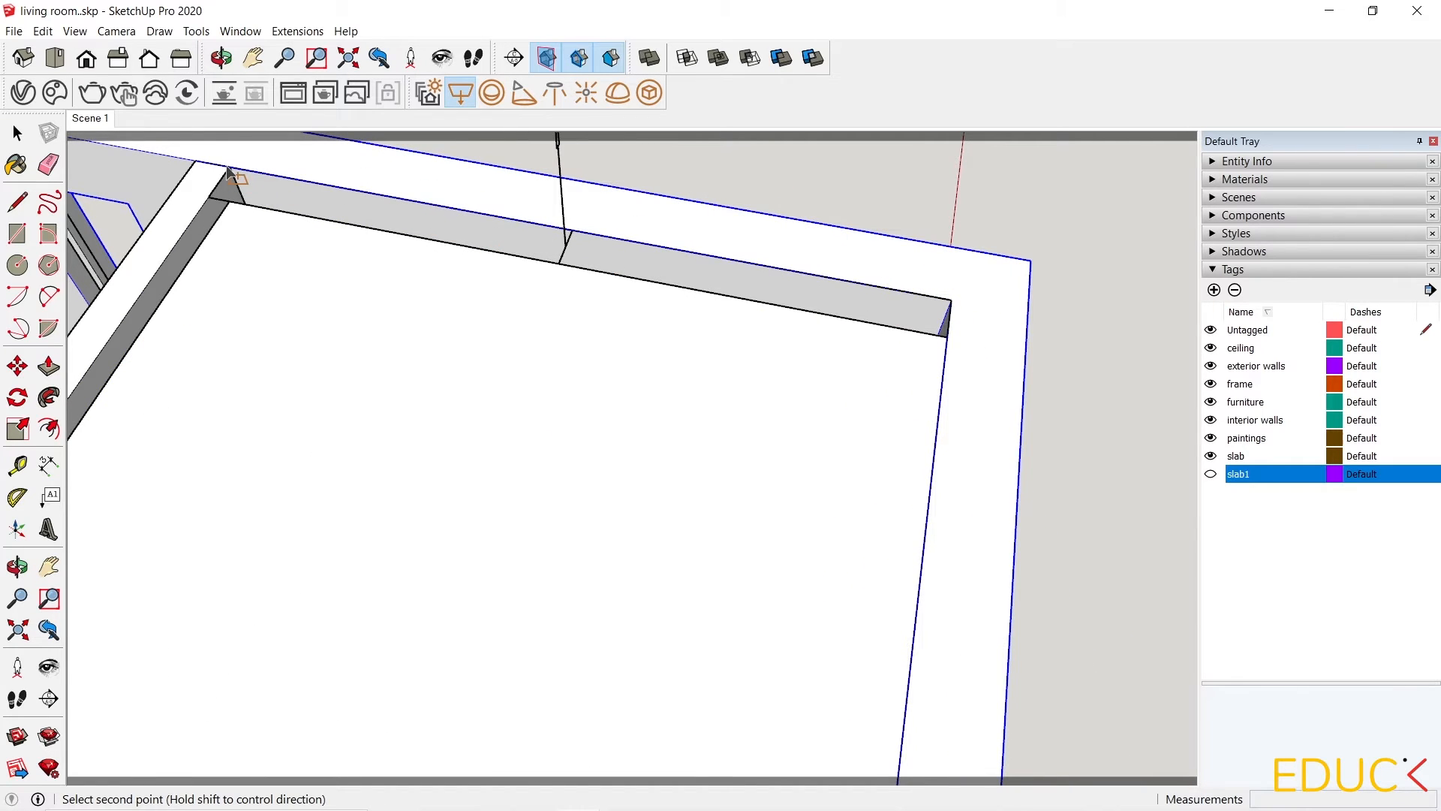
pyautogui.click(229, 173)
pyautogui.scroll(-3, 573, 313)
pyautogui.moveTo(572, 312); pyautogui.dragTo(901, 177, button='middle')
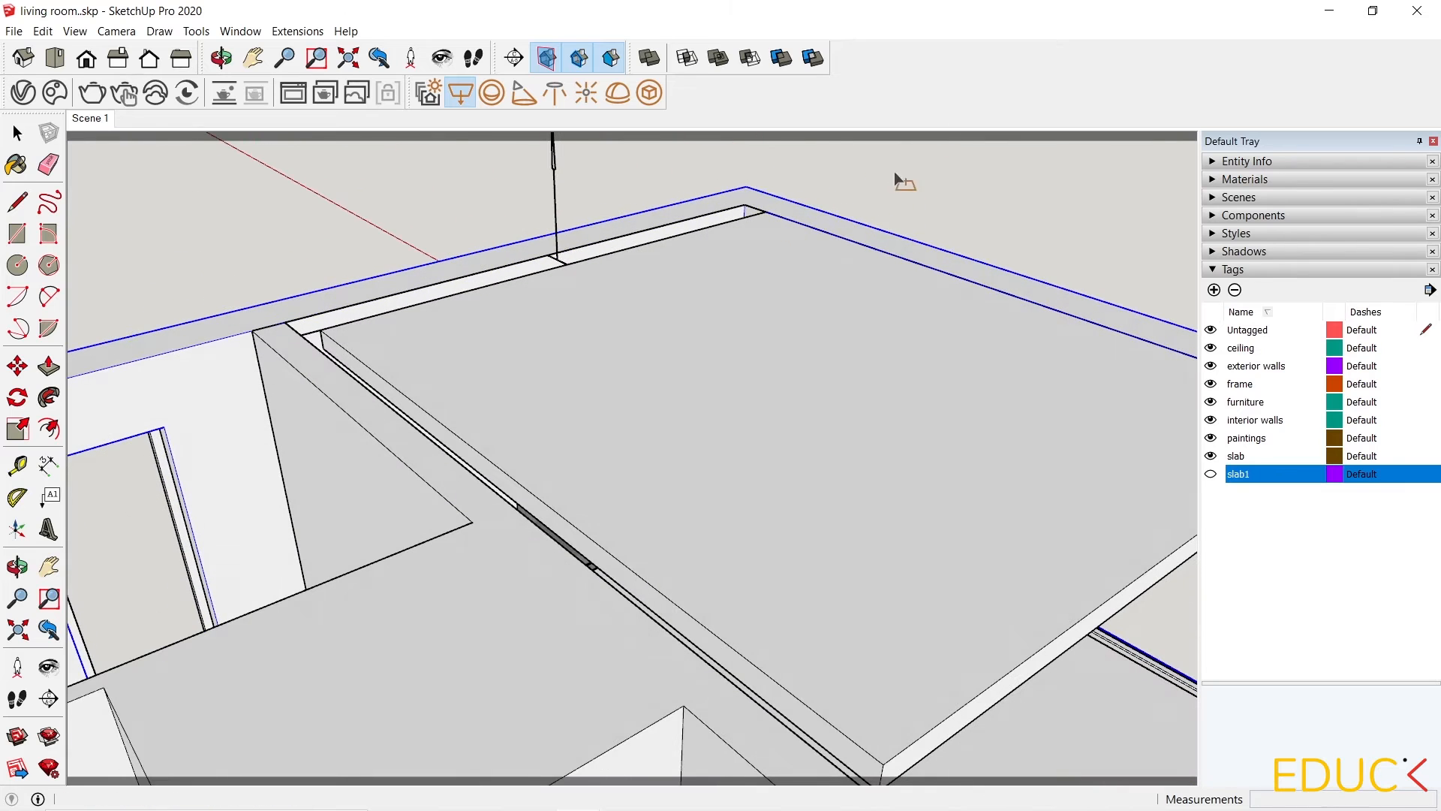
pyautogui.click(17, 133)
# Flip the rectangle light along its blue axis.
pyautogui.scroll(1, 576, 166)
pyautogui.click(578, 222)
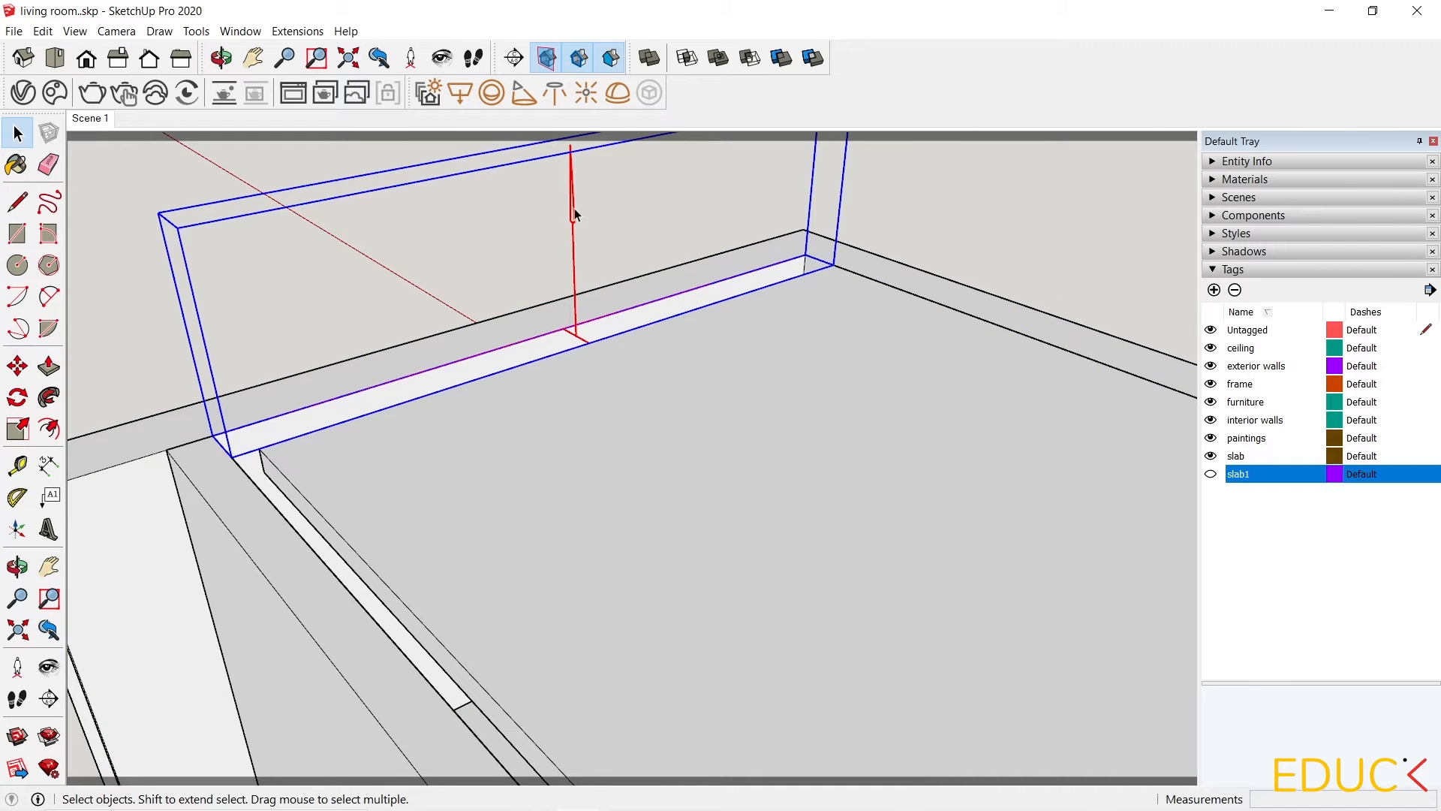
pyautogui.rightClick(574, 209)
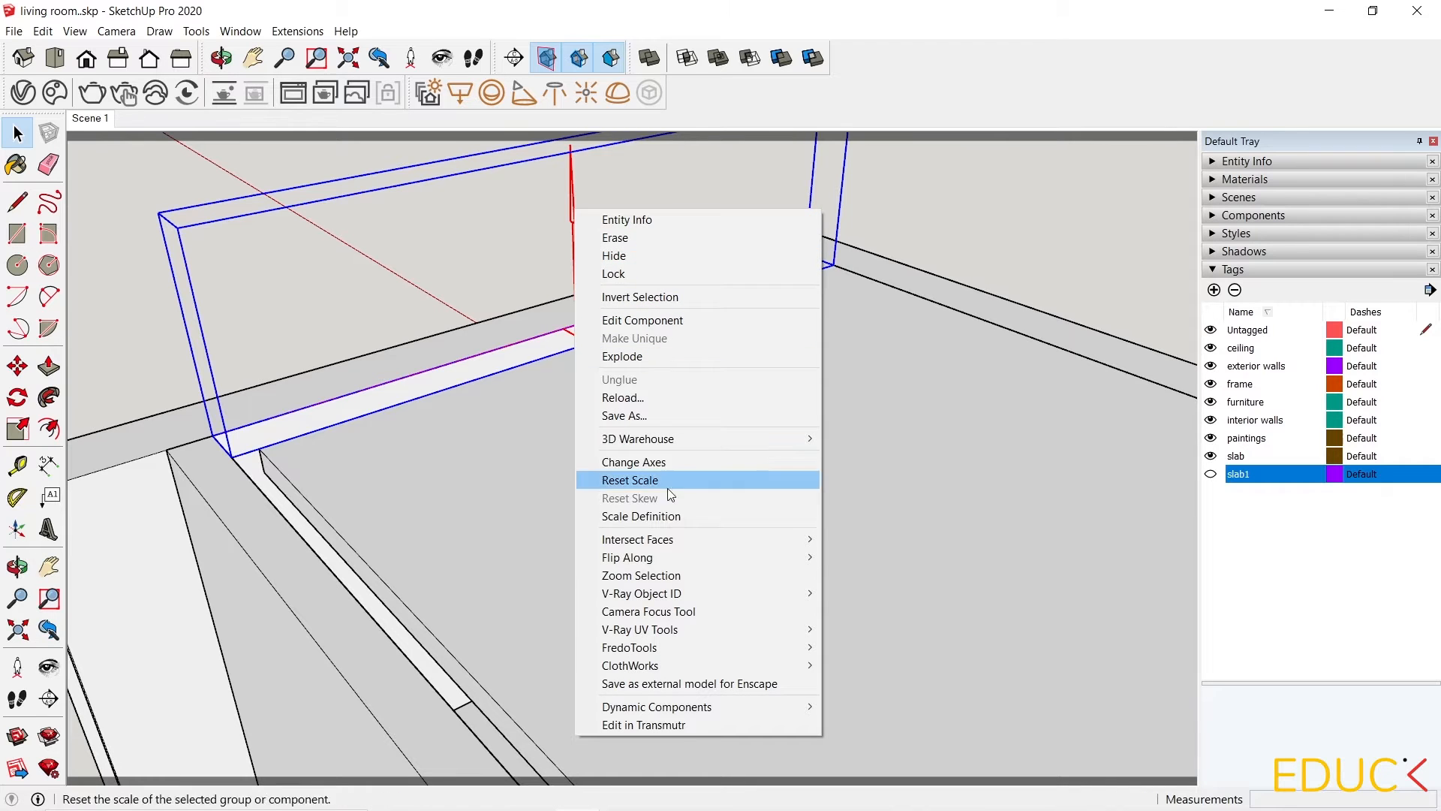
pyautogui.moveTo(680, 561)
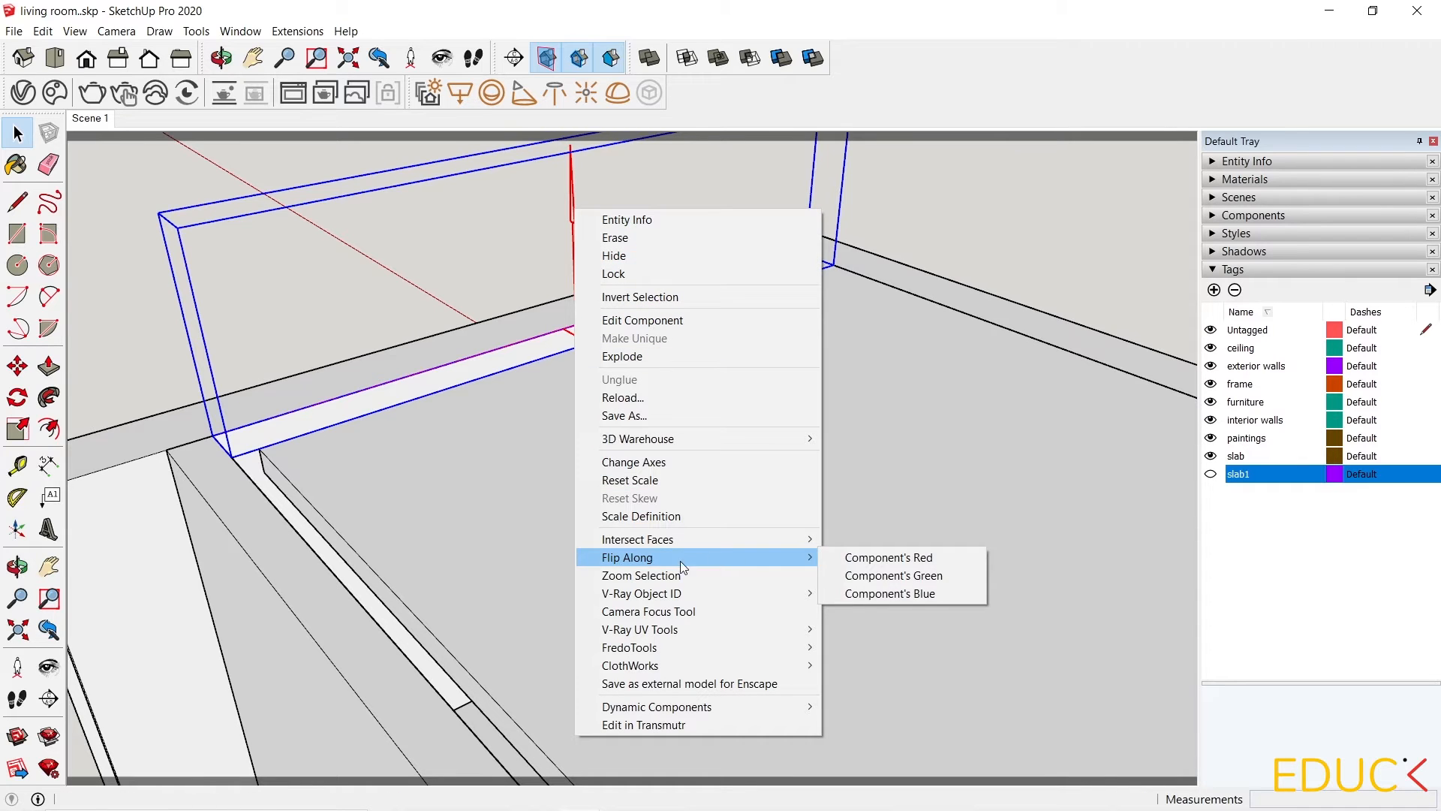
pyautogui.click(880, 594)
# Move the rectangle light downward from the ceiling into the living room.
pyautogui.scroll(-3, 611, 372)
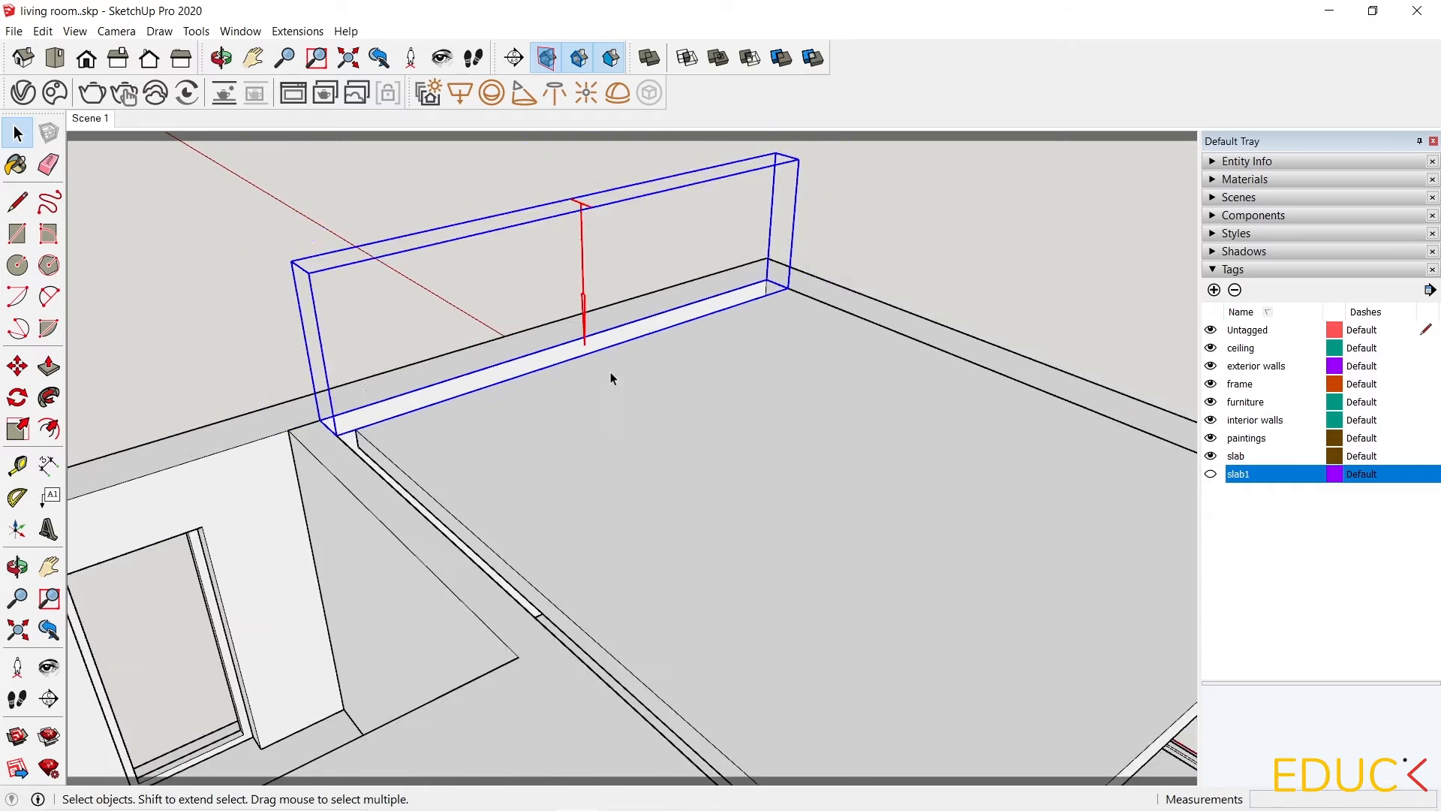
pyautogui.click(17, 366)
pyautogui.scroll(2, 430, 305)
pyautogui.click(343, 287)
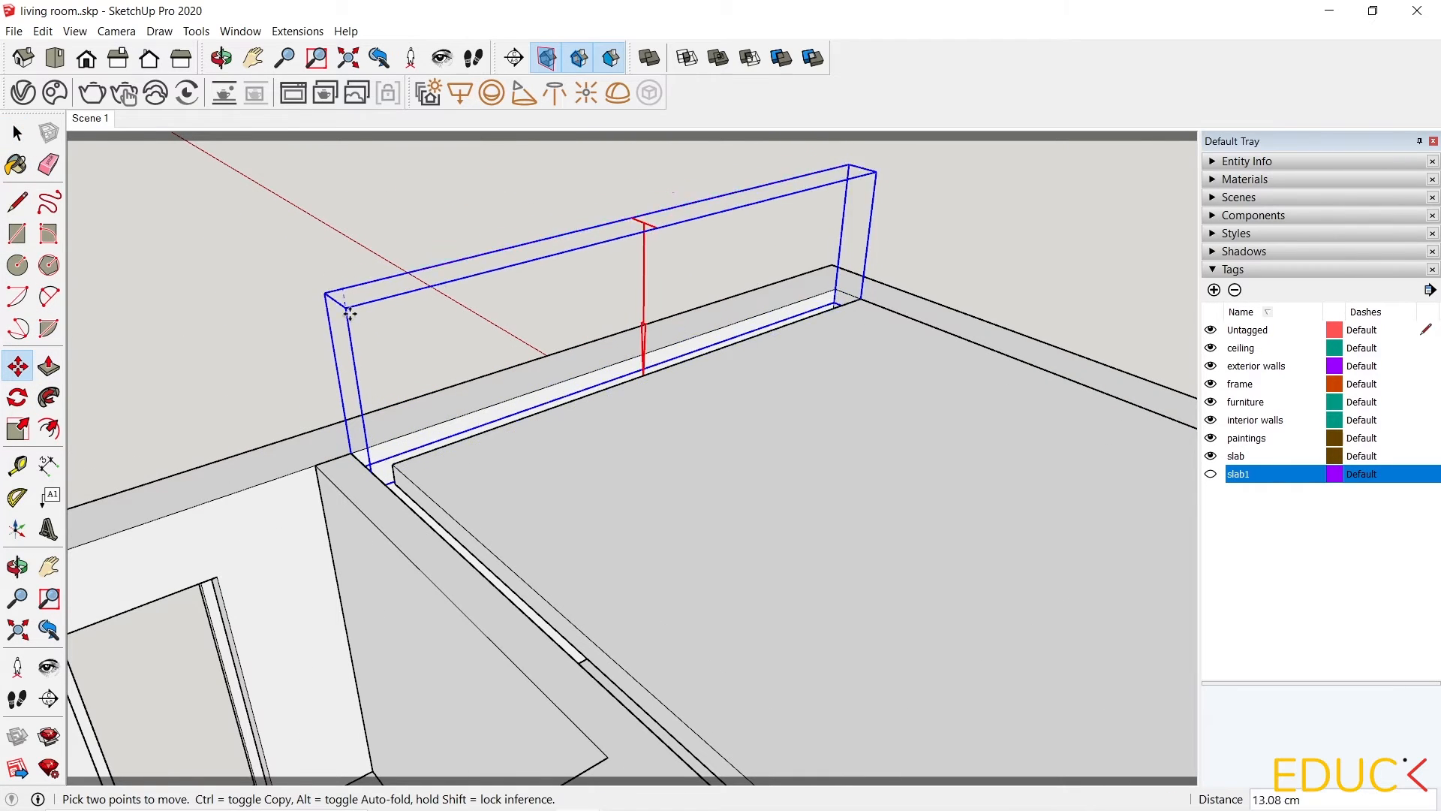
pyautogui.scroll(2, 334, 361)
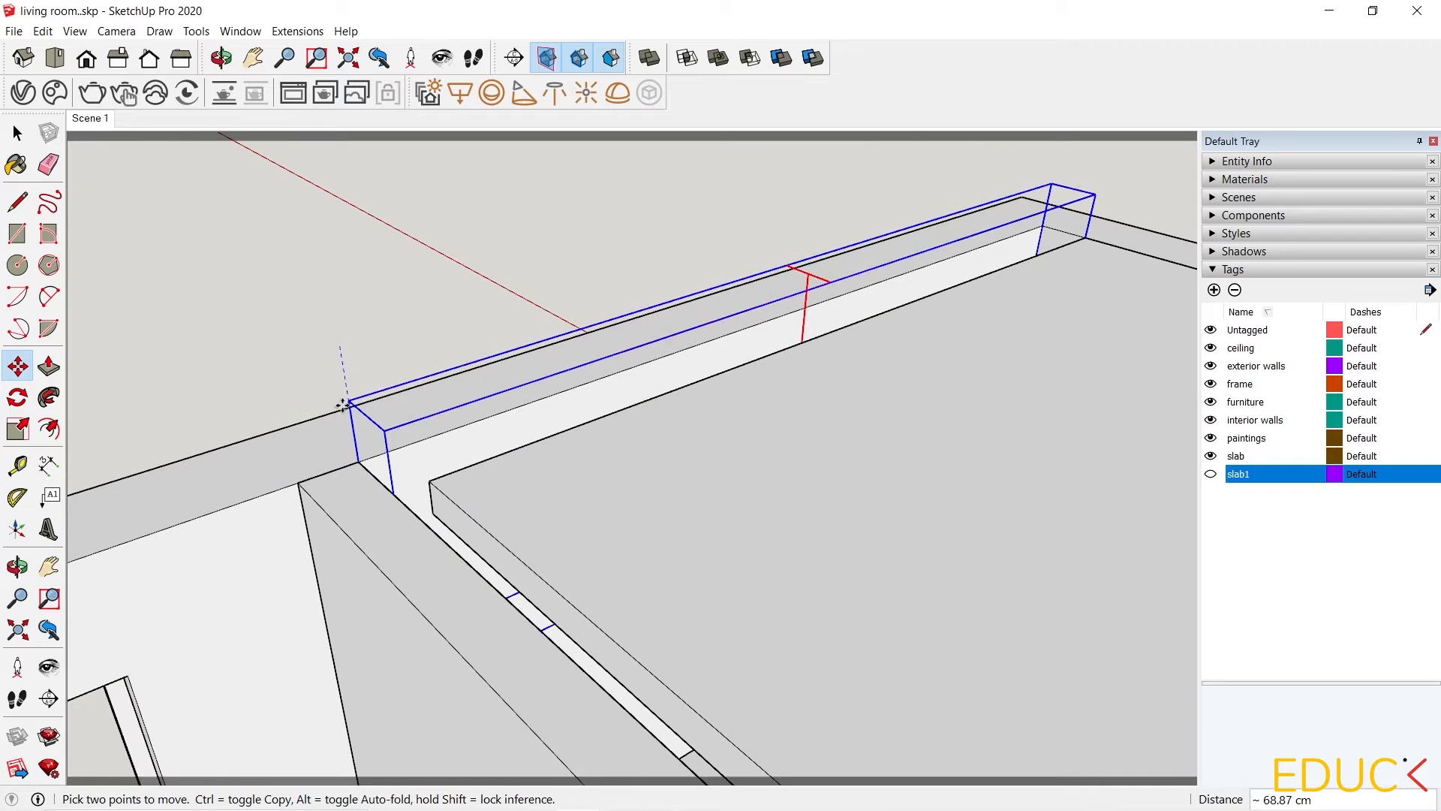
pyautogui.click(359, 453)
pyautogui.moveTo(359, 453); pyautogui.dragTo(261, 402, button='middle')
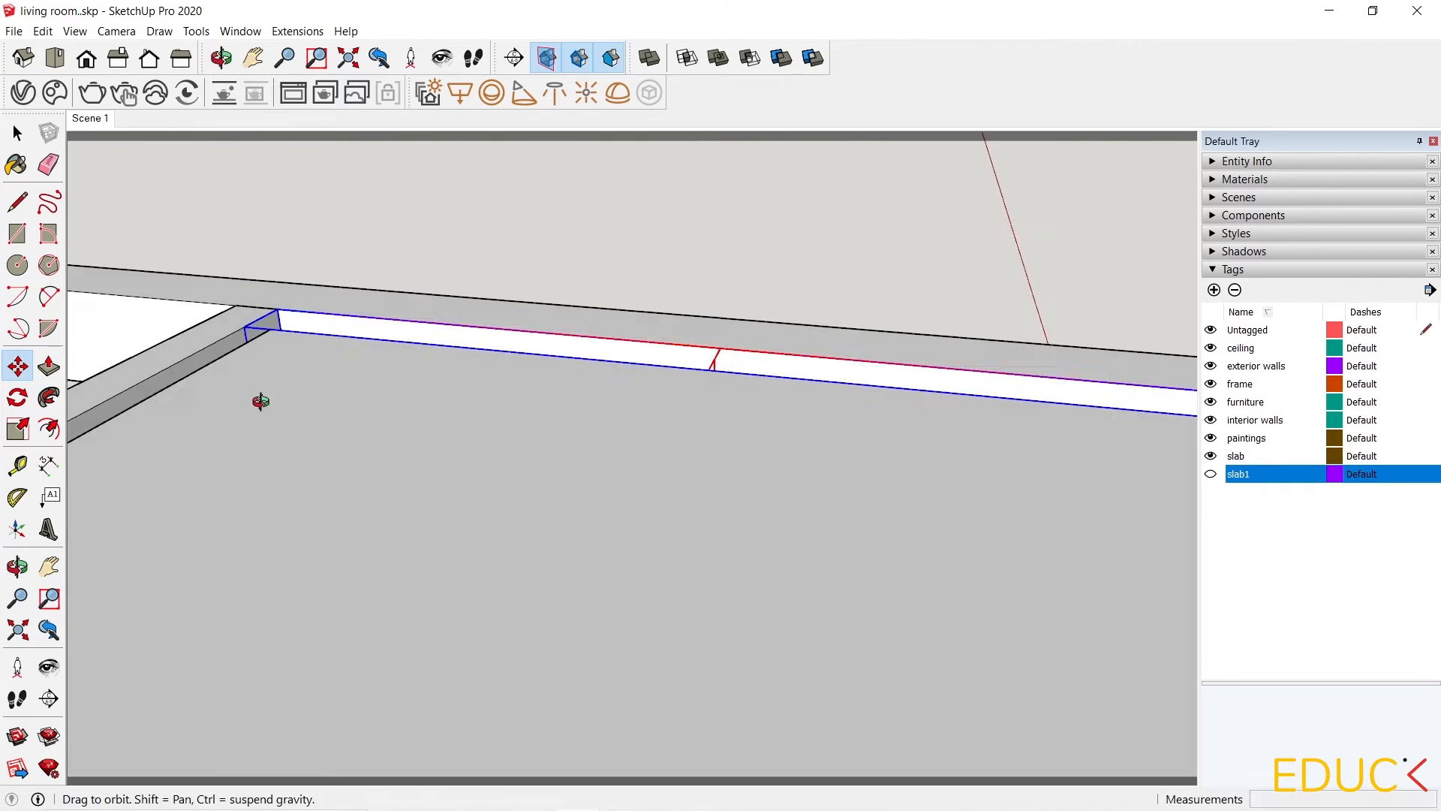
# Lower the rectangle light about 2 cm below the top edge of the wall.
pyautogui.scroll(5, 323, 296)
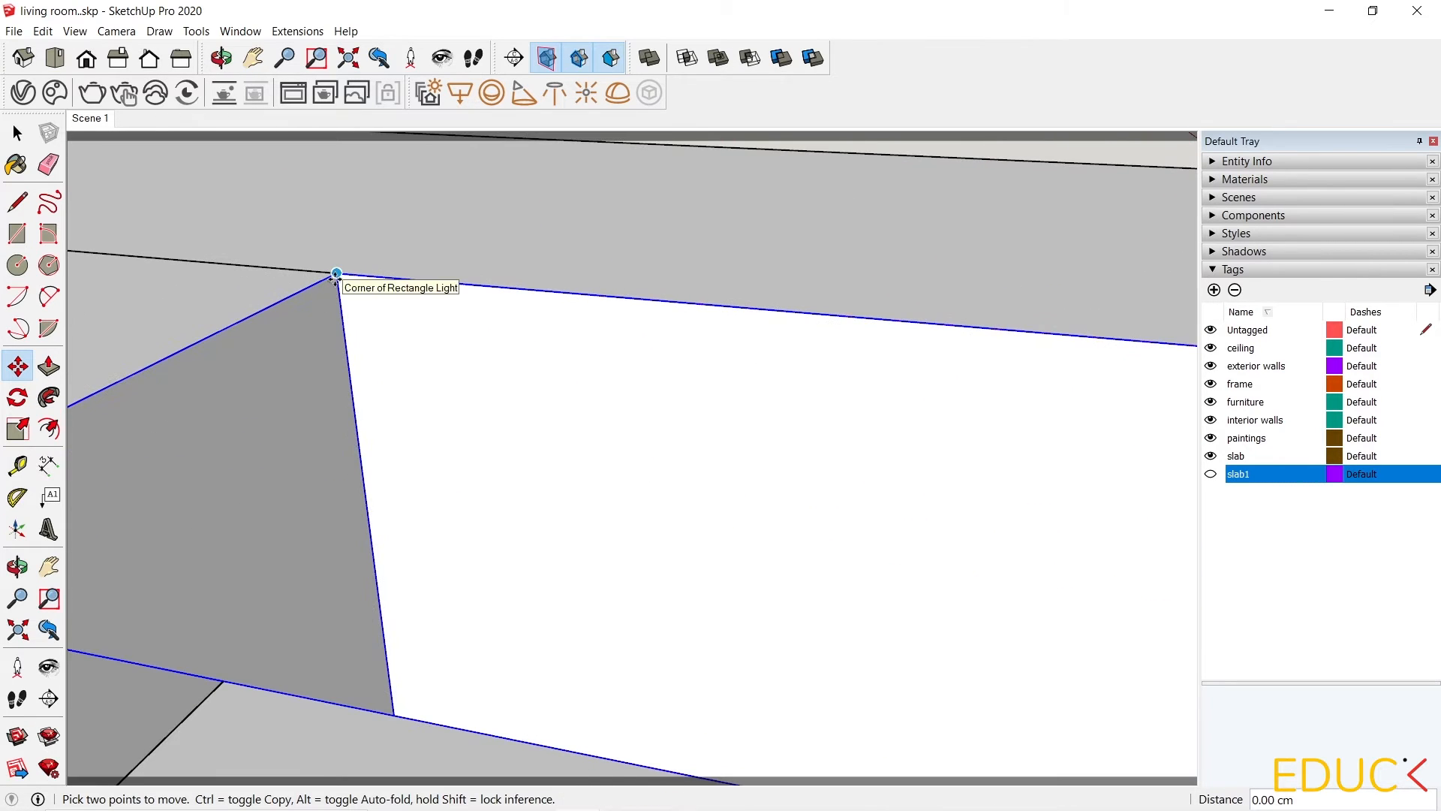
pyautogui.click(336, 285)
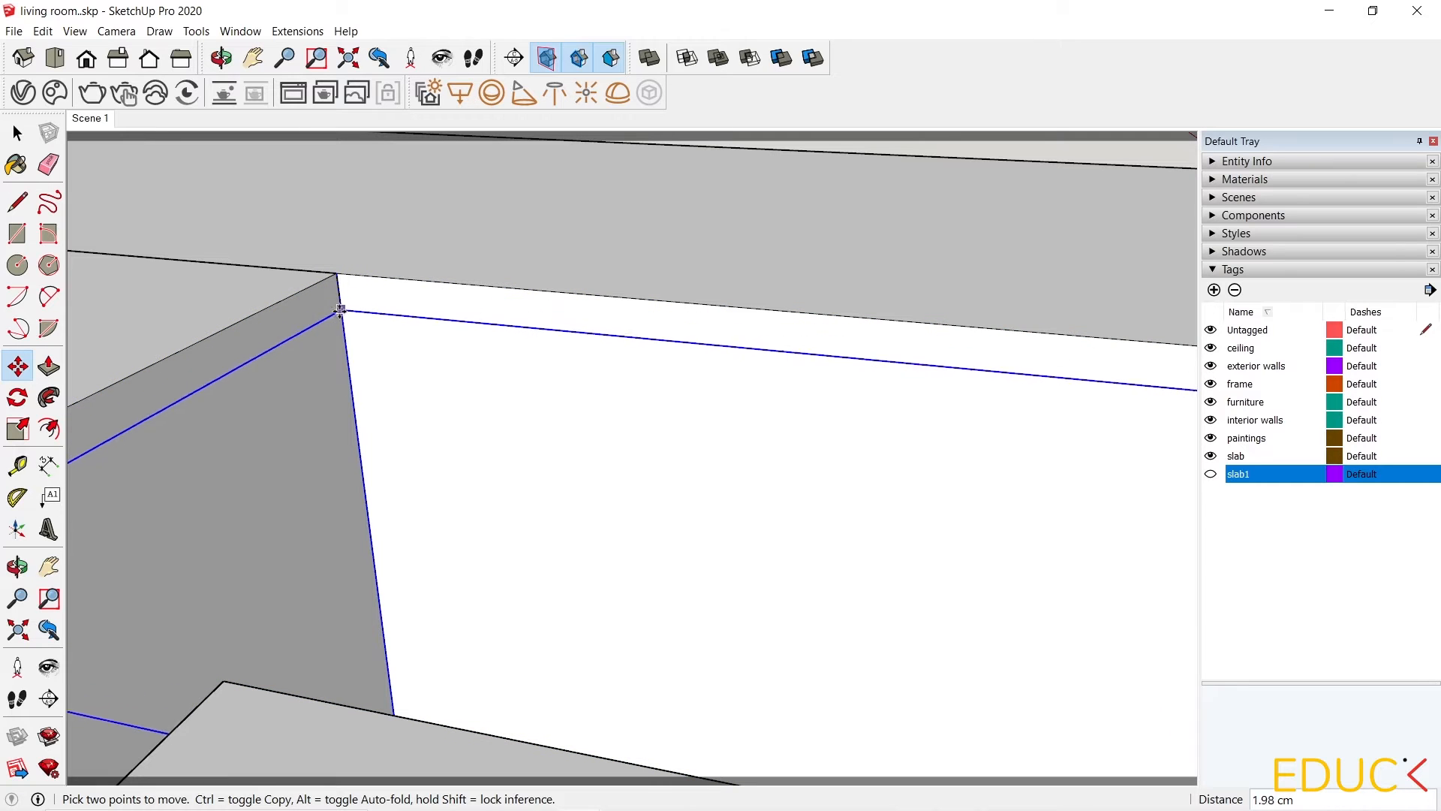
pyautogui.click(340, 331)
pyautogui.scroll(-3, 470, 286)
pyautogui.scroll(-4, 497, 266)
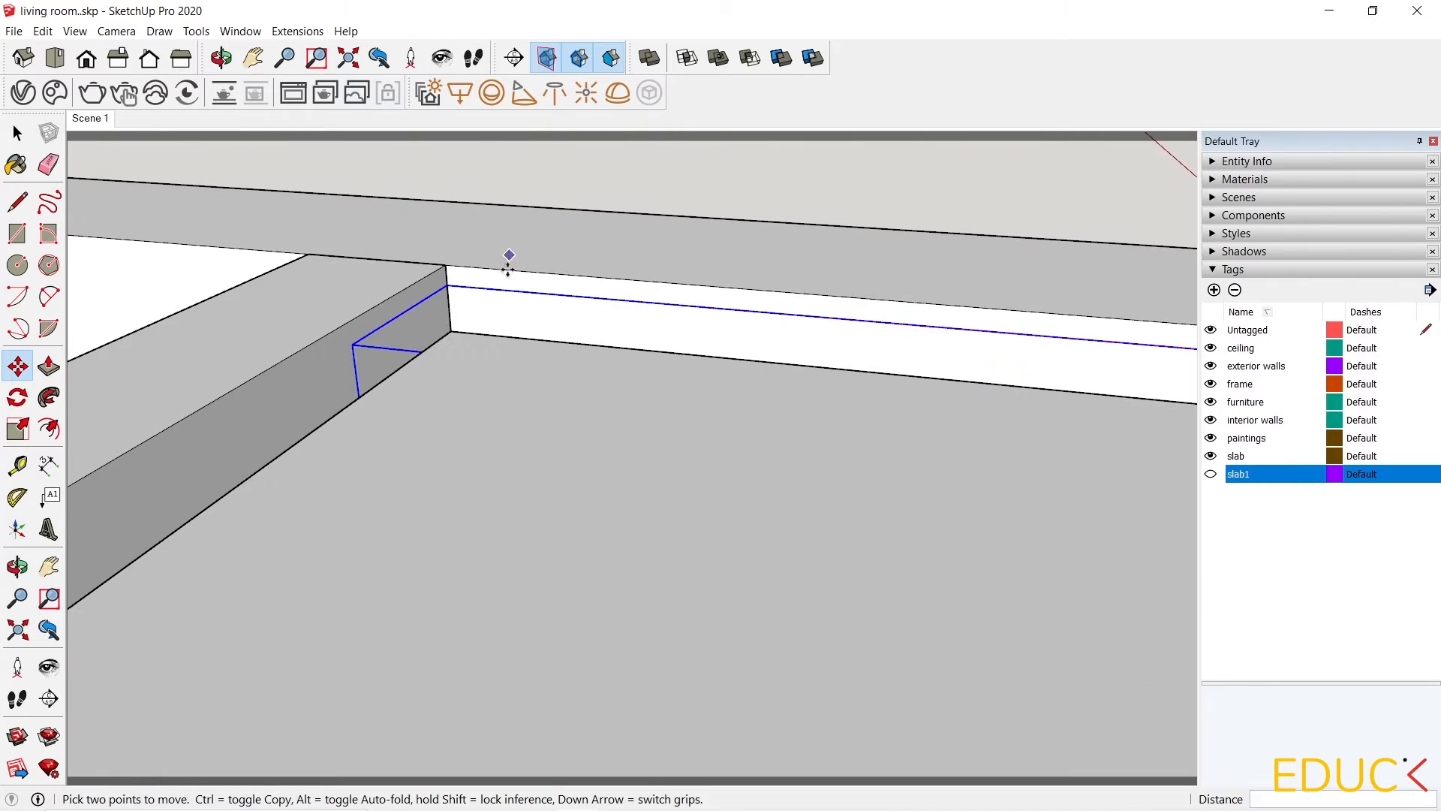
pyautogui.moveTo(354, 345); pyautogui.dragTo(723, 608, button='middle')
pyautogui.scroll(-6, 293, 348)
pyautogui.scroll(-3, 311, 292)
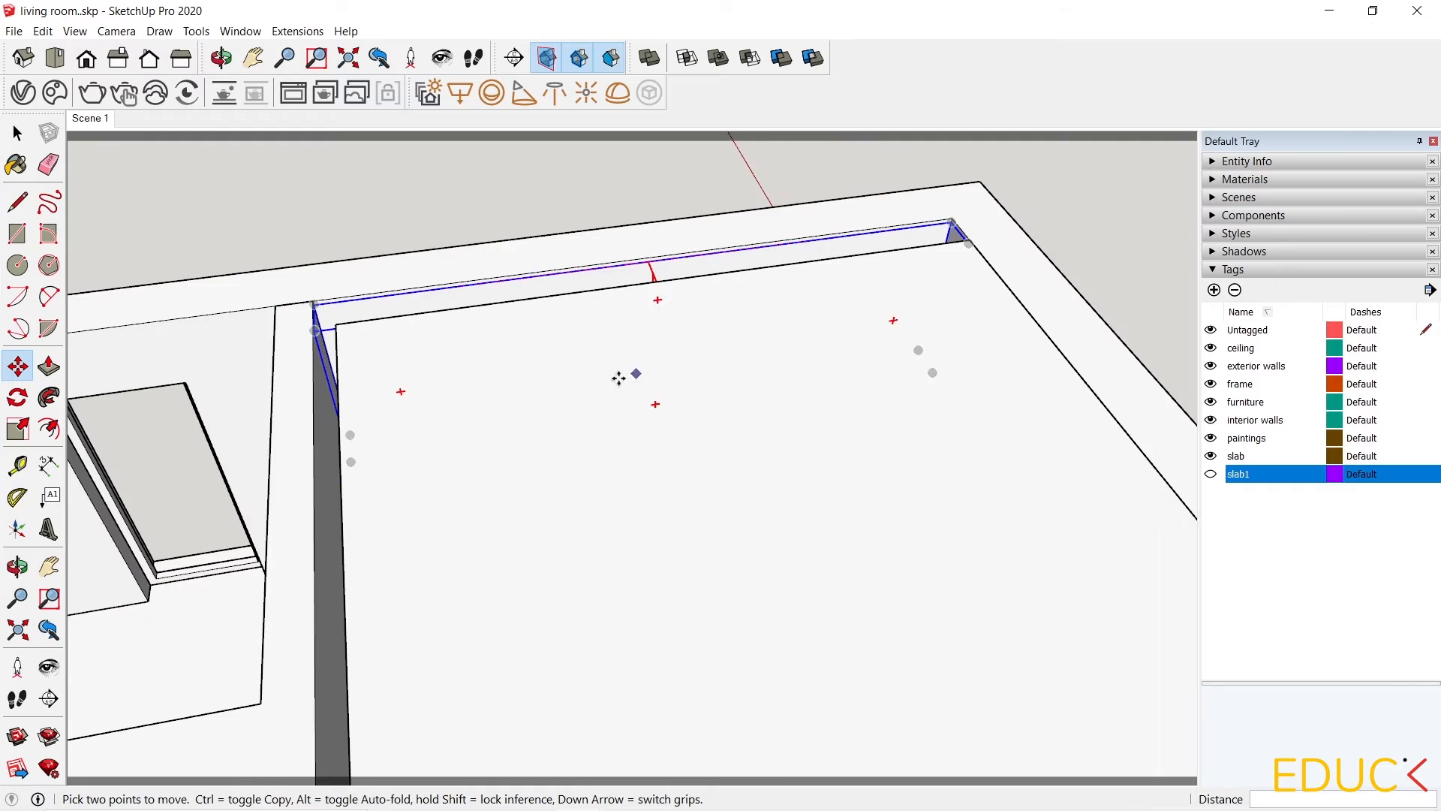
pyautogui.moveTo(627, 376); pyautogui.dragTo(522, 402, button='middle')
pyautogui.click(18, 137)
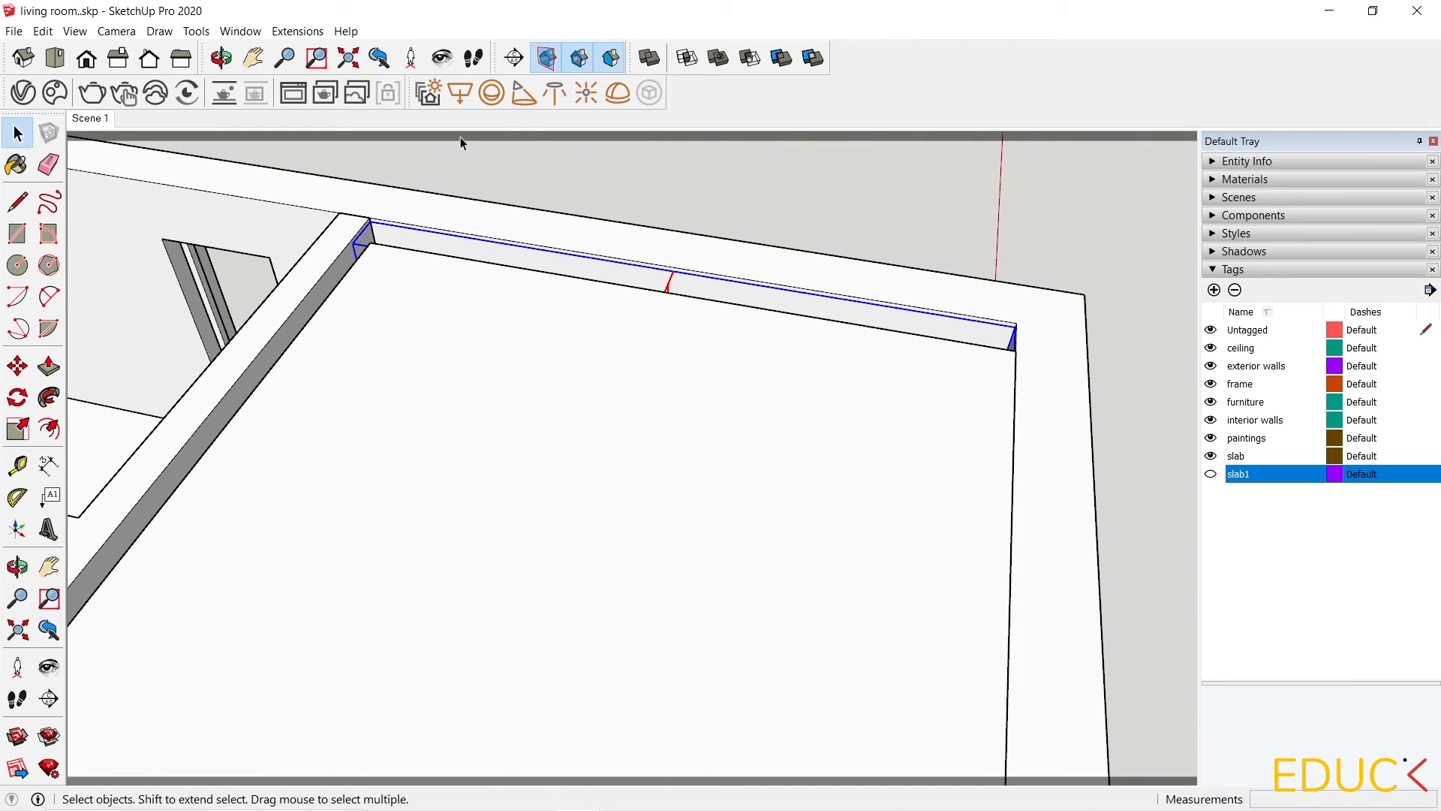
# Draw a second rectangle light along the top of the living room's interior side wall using two corner points.
pyautogui.click(459, 92)
pyautogui.scroll(-4, 1029, 226)
pyautogui.scroll(1, 530, 441)
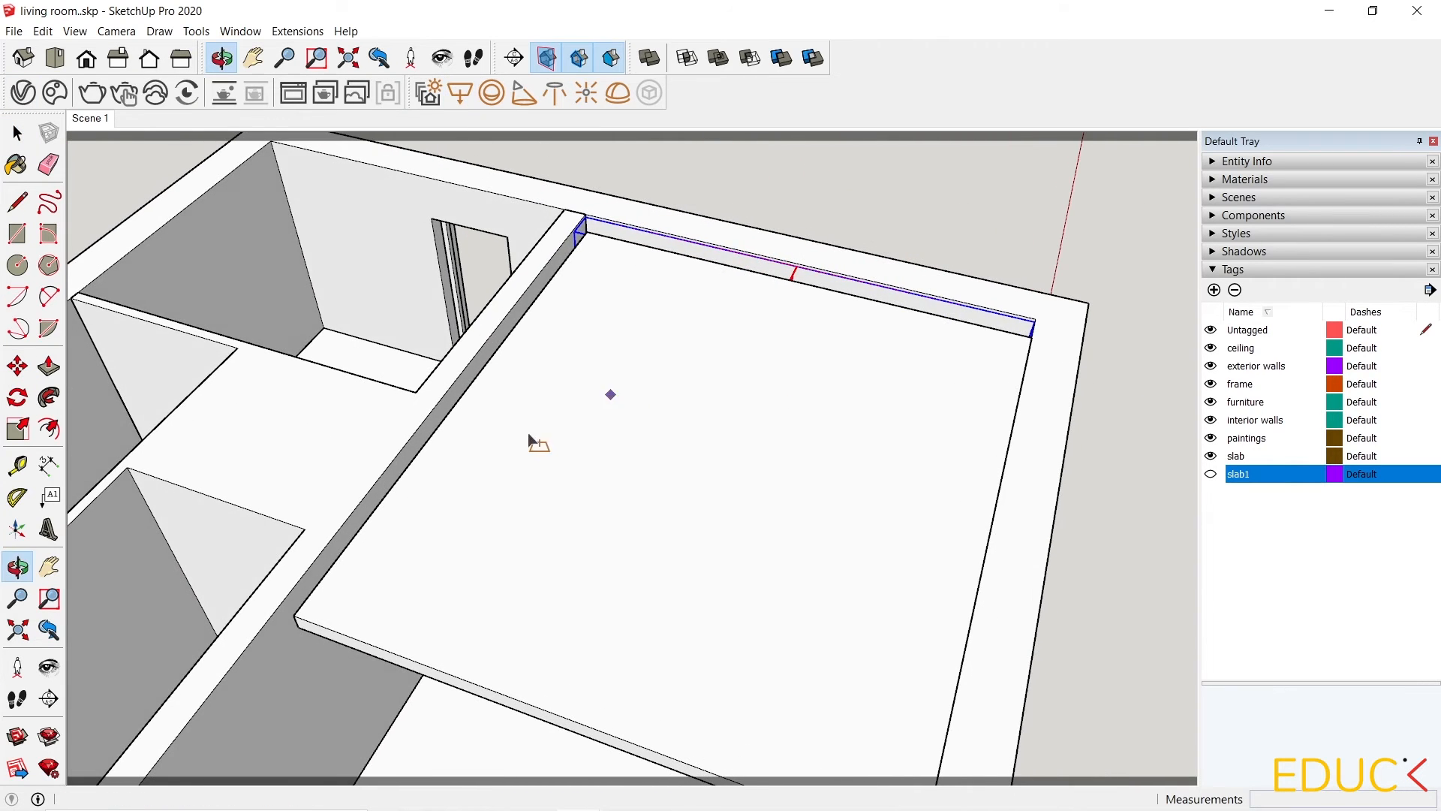
pyautogui.scroll(3, 293, 613)
pyautogui.click(307, 620)
pyautogui.scroll(-3, 410, 512)
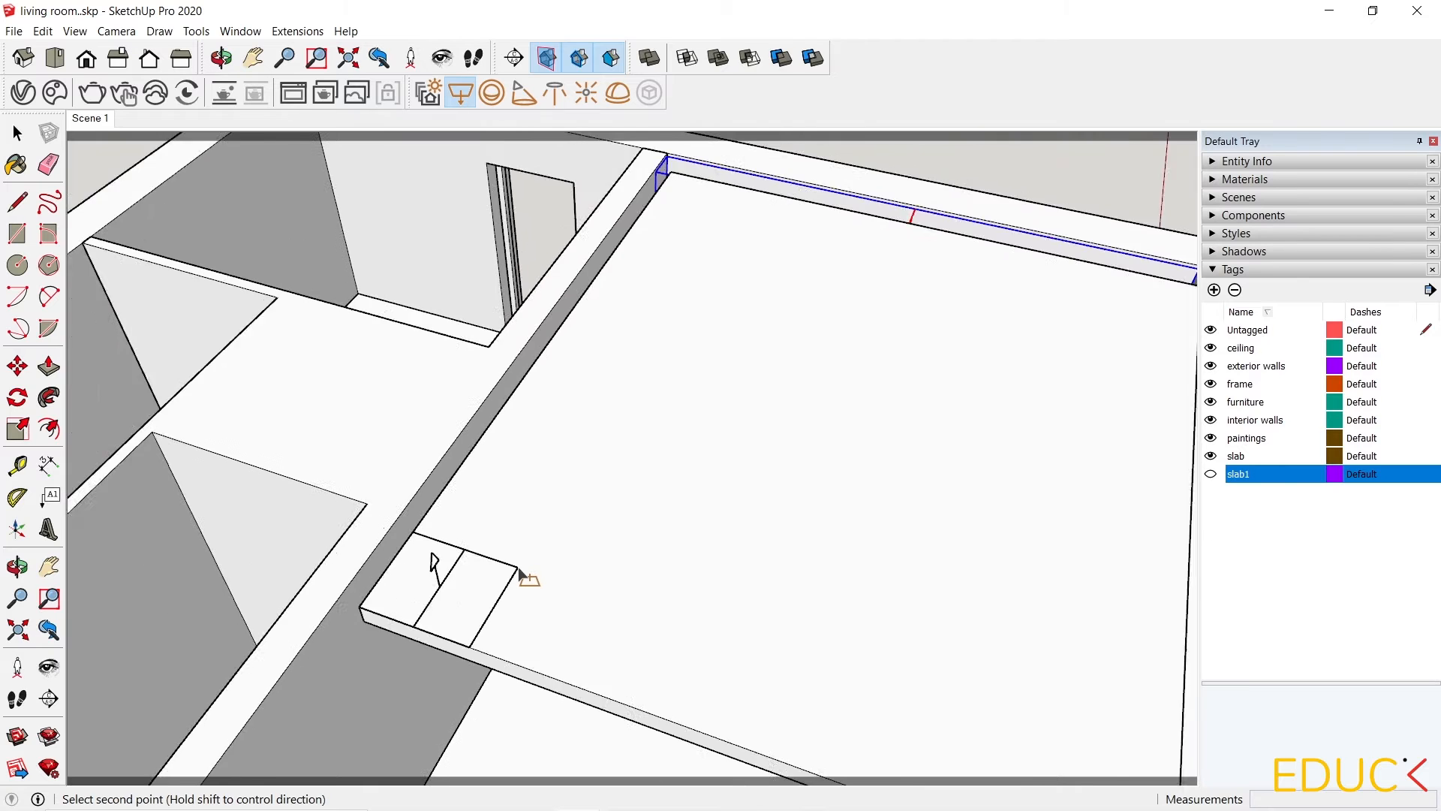
pyautogui.scroll(3, 634, 241)
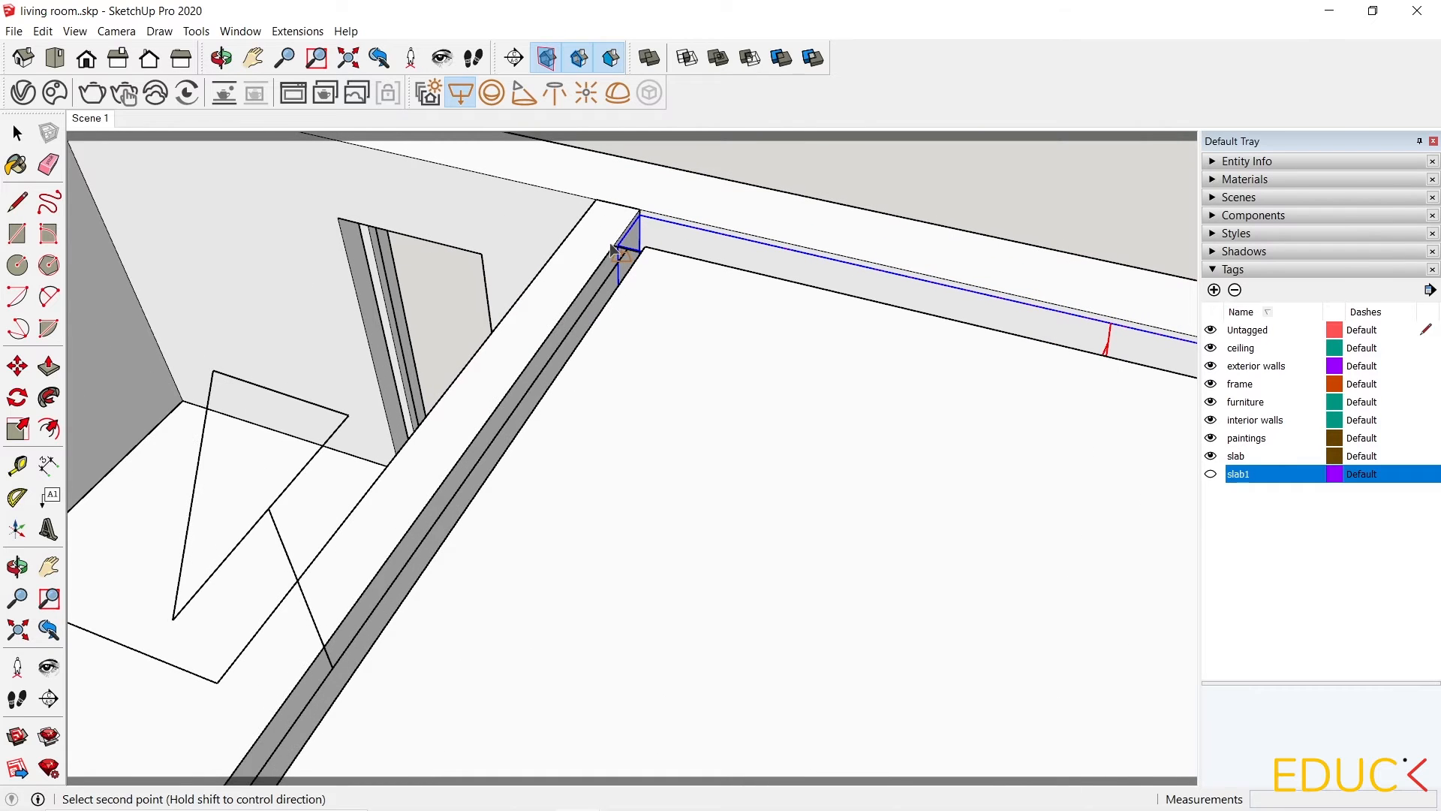
pyautogui.click(621, 246)
pyautogui.press('space')
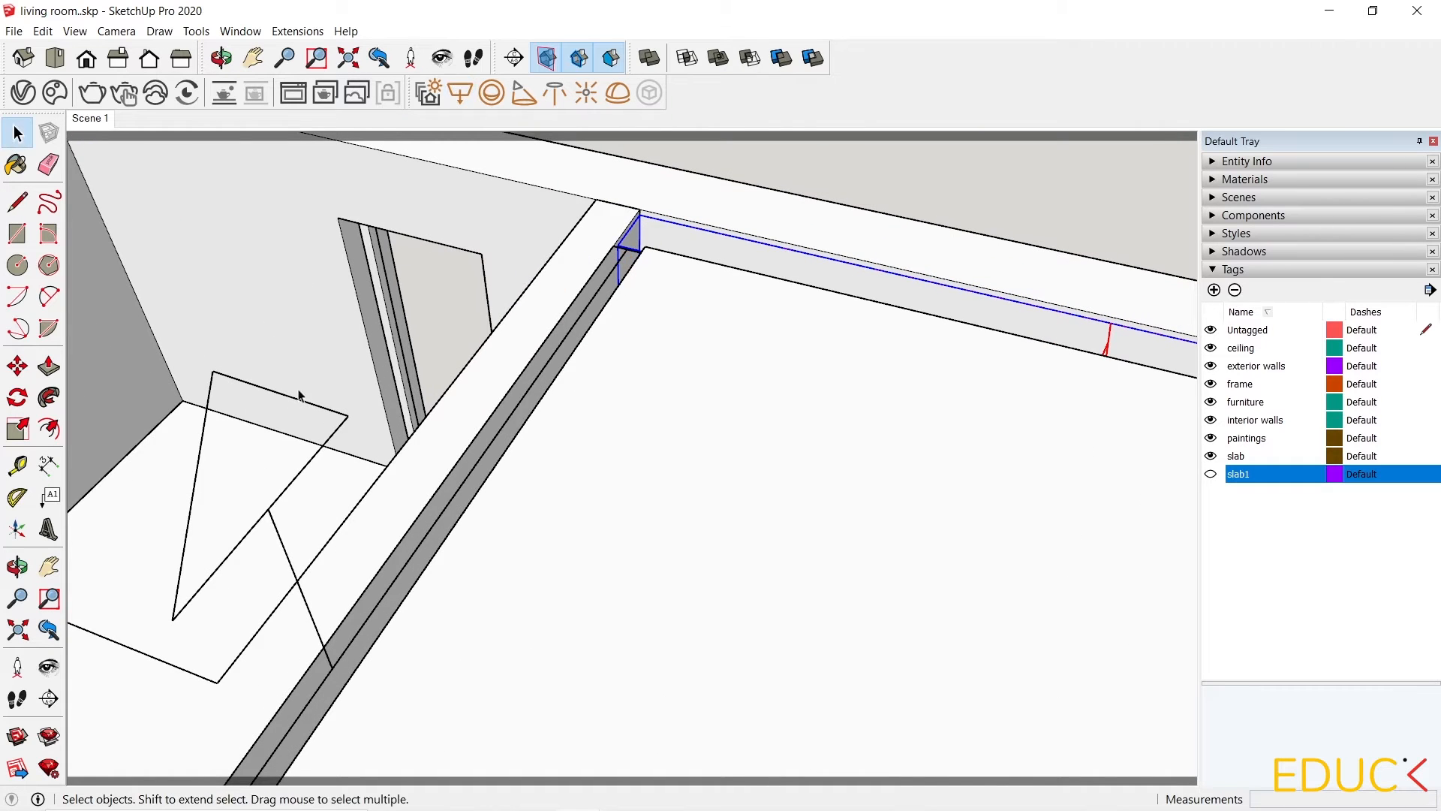
# Flip the second rectangle light along its blue axis.
pyautogui.scroll(-3, 606, 312)
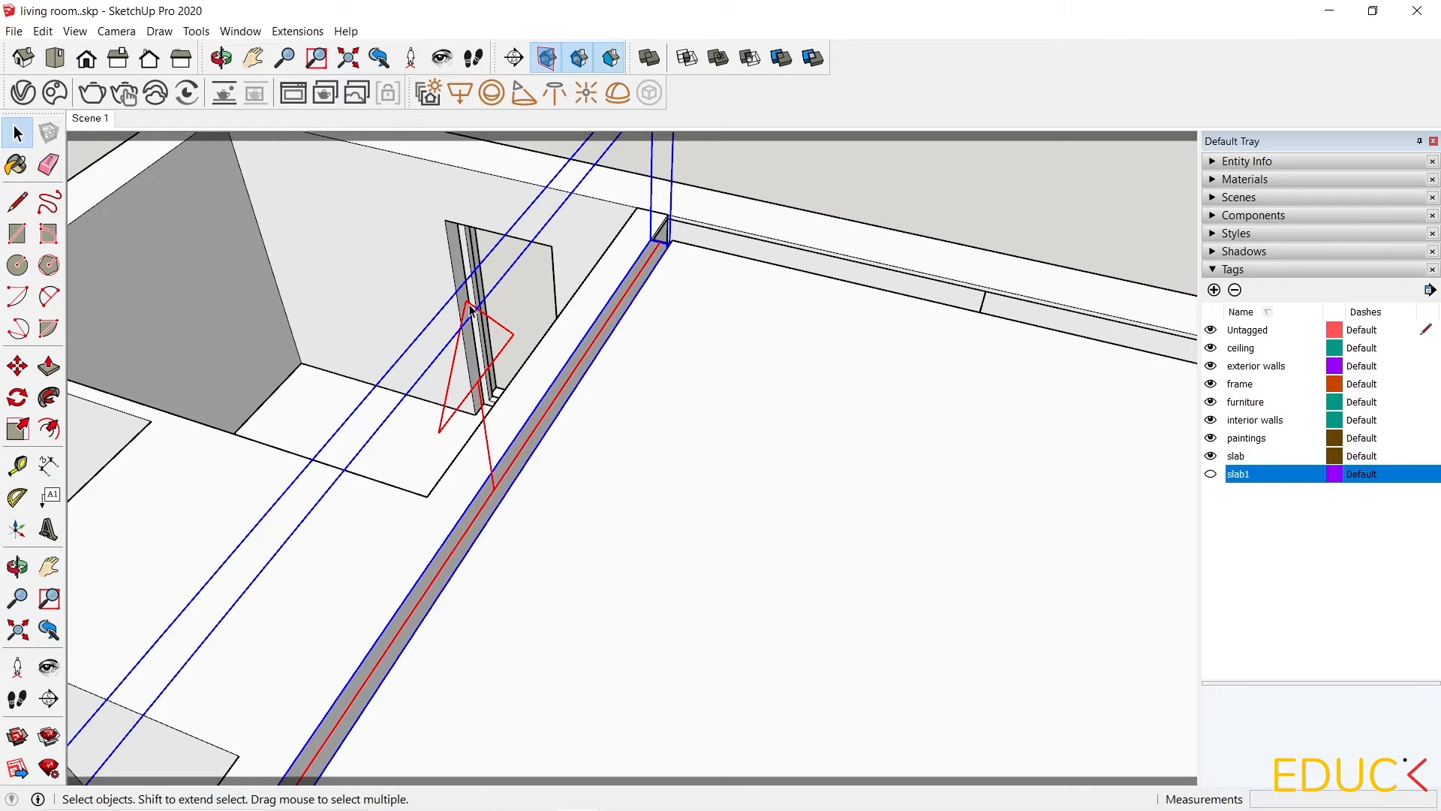
pyautogui.rightClick(471, 308)
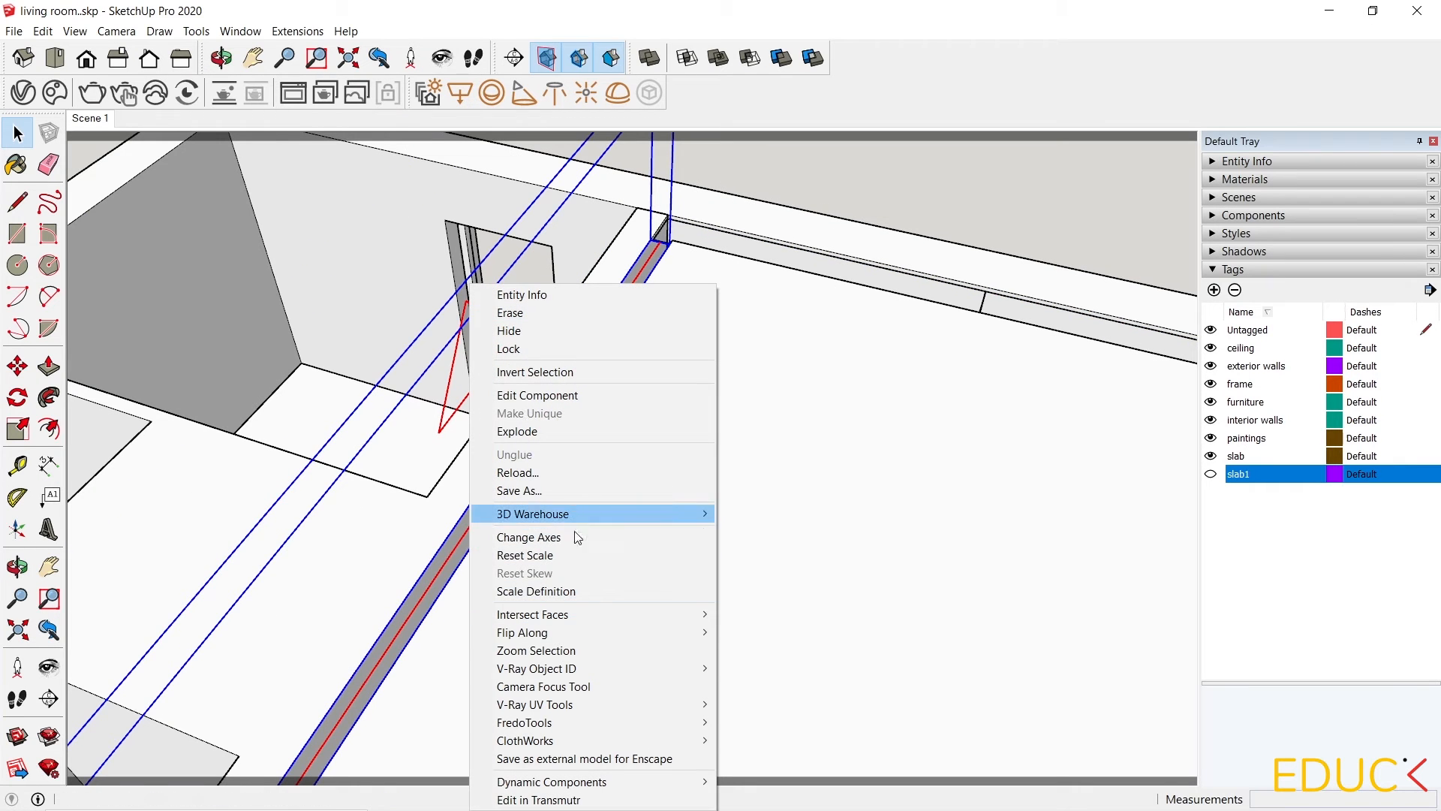
pyautogui.moveTo(596, 635)
pyautogui.click(773, 668)
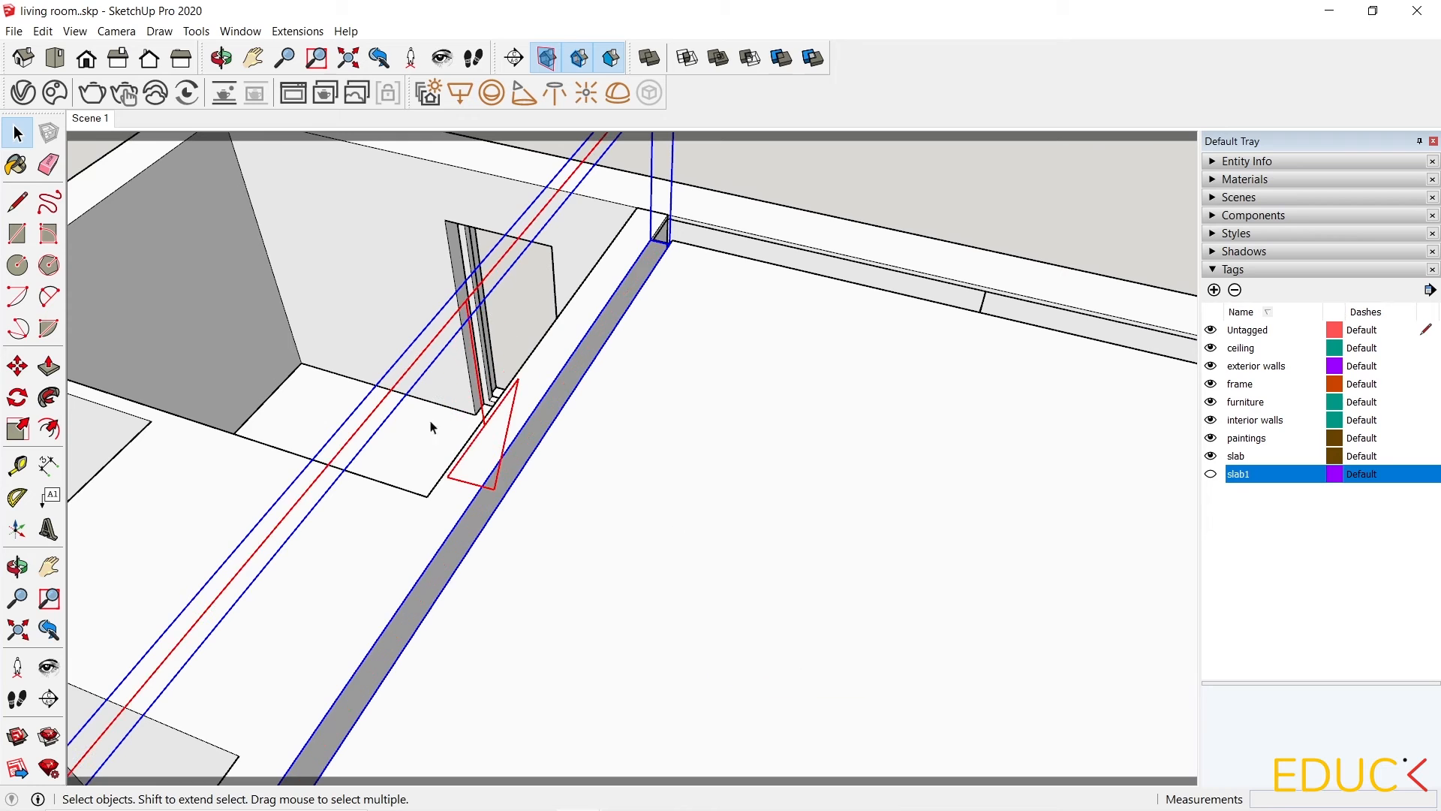
# Move the second rectangle light down from the ceiling to the wall top and lower it about 3 cm more.
pyautogui.click(17, 365)
pyautogui.scroll(-3, 660, 521)
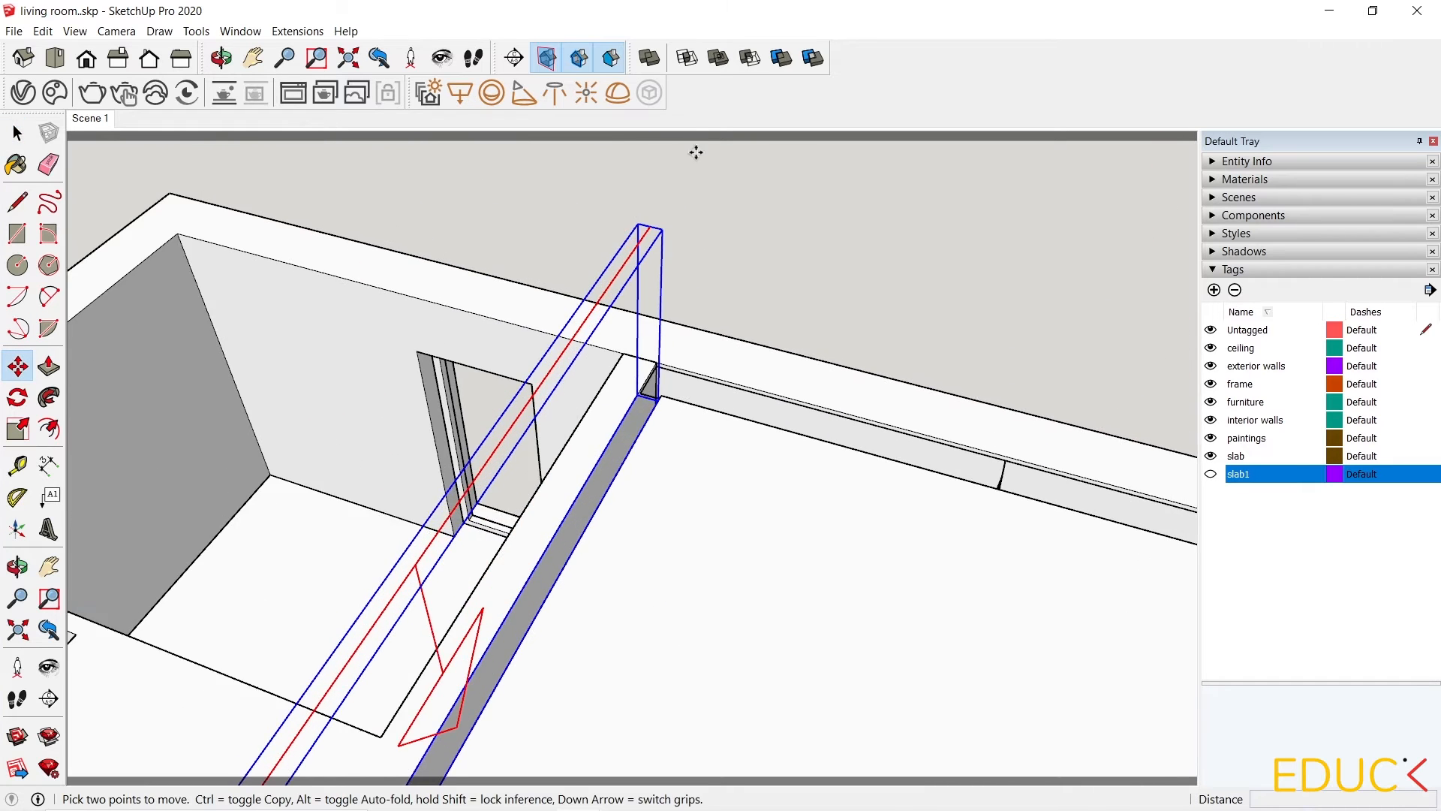
pyautogui.scroll(3, 663, 229)
pyautogui.click(662, 229)
pyautogui.click(622, 504)
pyautogui.scroll(3, 621, 504)
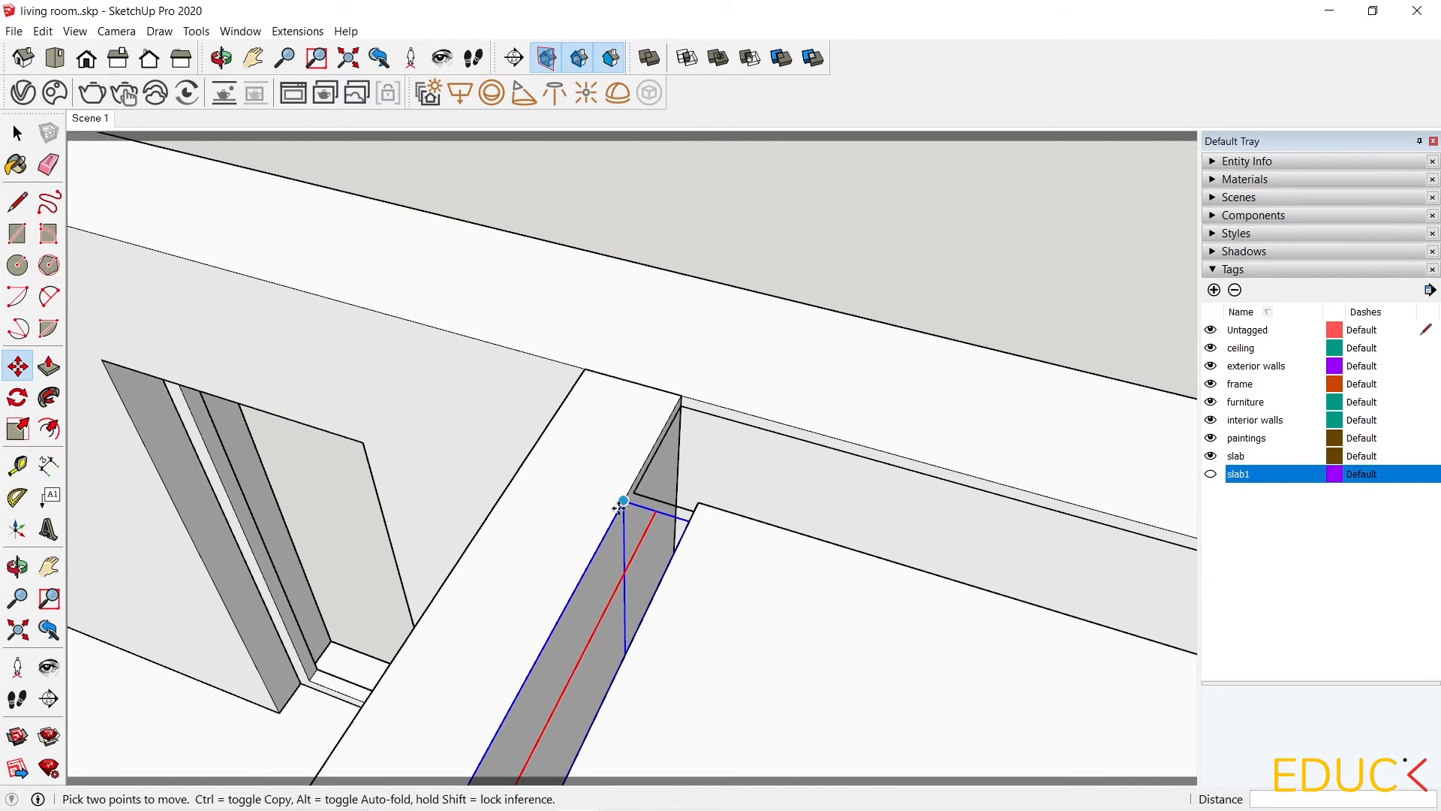
pyautogui.click(622, 503)
pyautogui.moveTo(630, 489); pyautogui.dragTo(564, 383, button='middle')
pyautogui.click(593, 401)
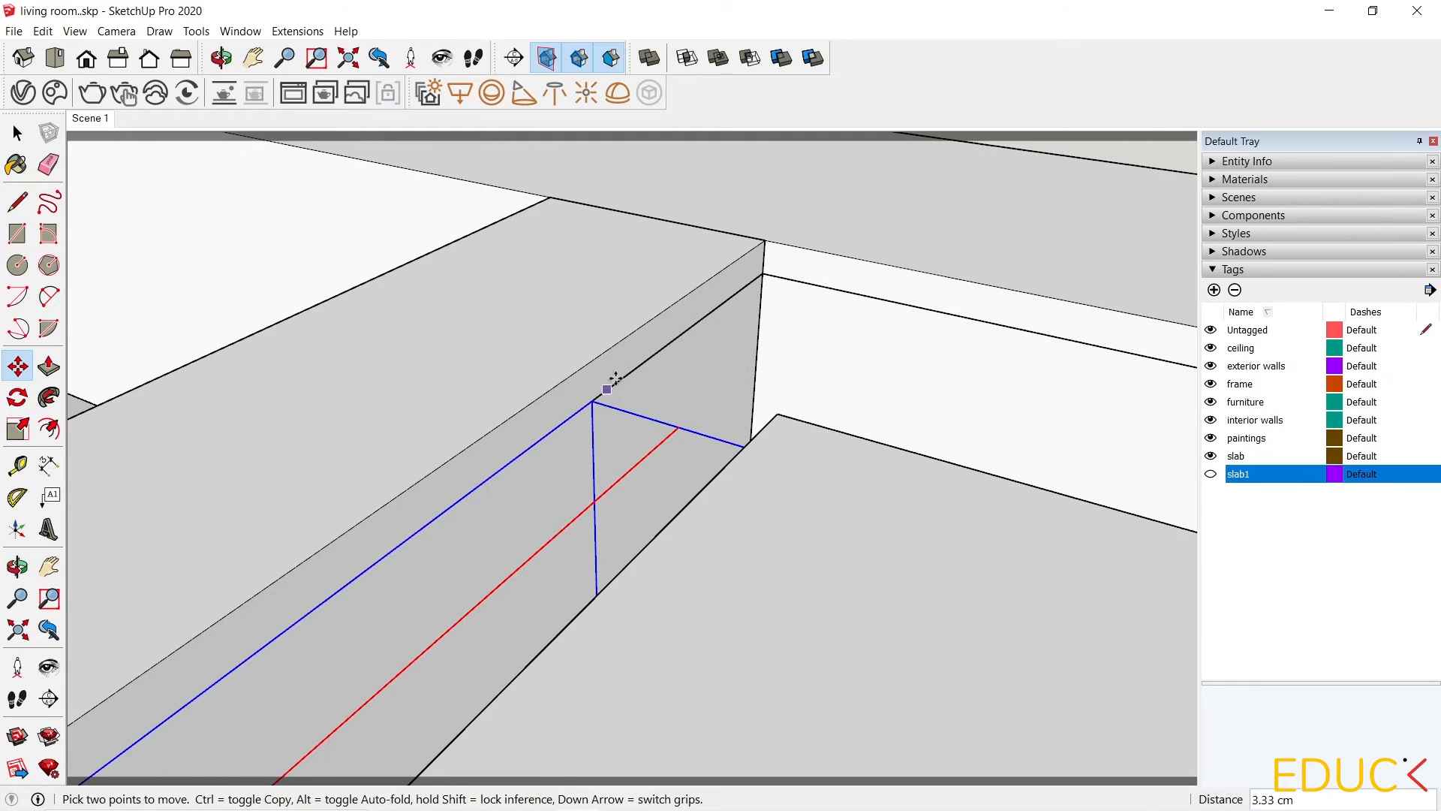
pyautogui.scroll(-10, 616, 378)
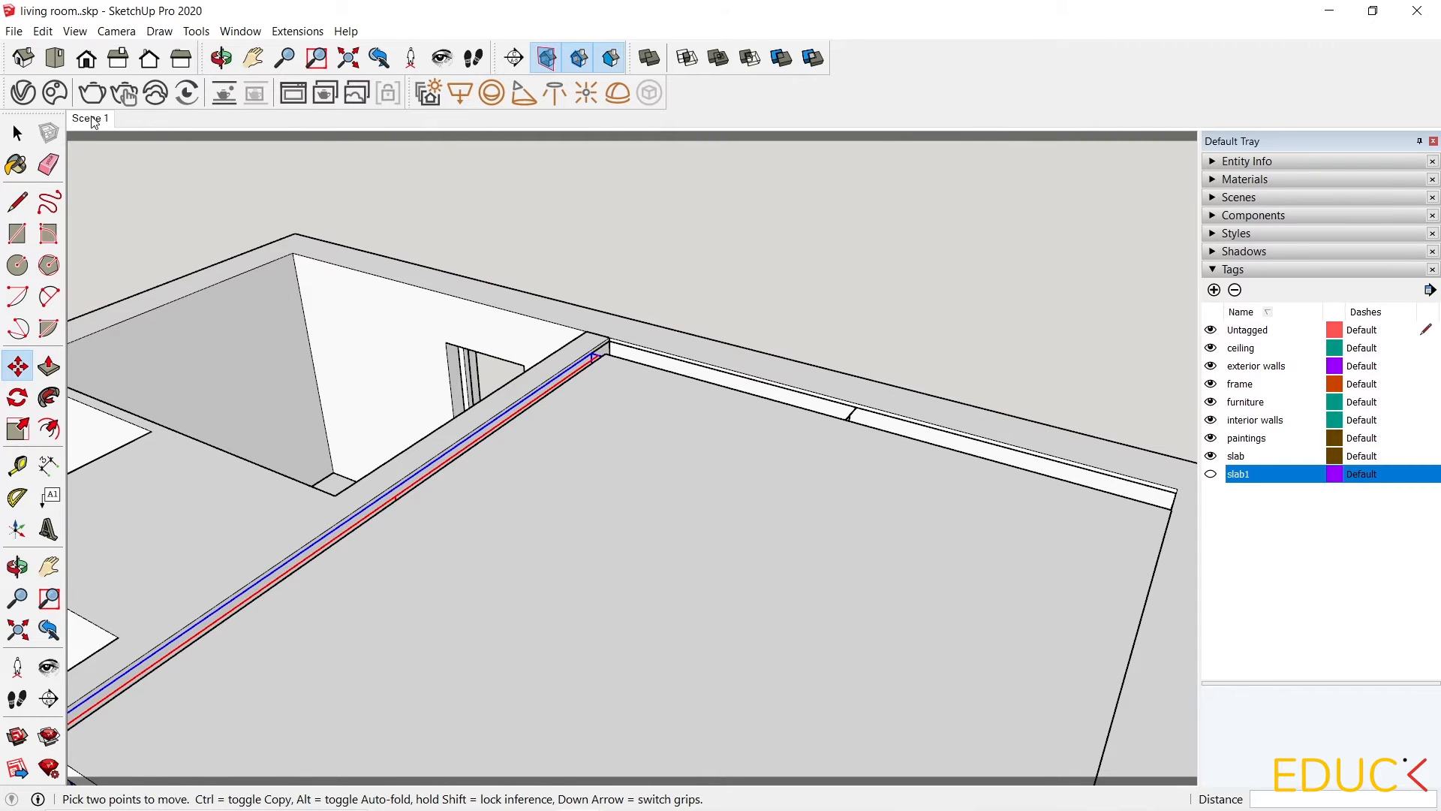
# Return to Scene 1, open the V-Ray lights list and select each rectangle light in the scene to identify it.
pyautogui.click(92, 119)
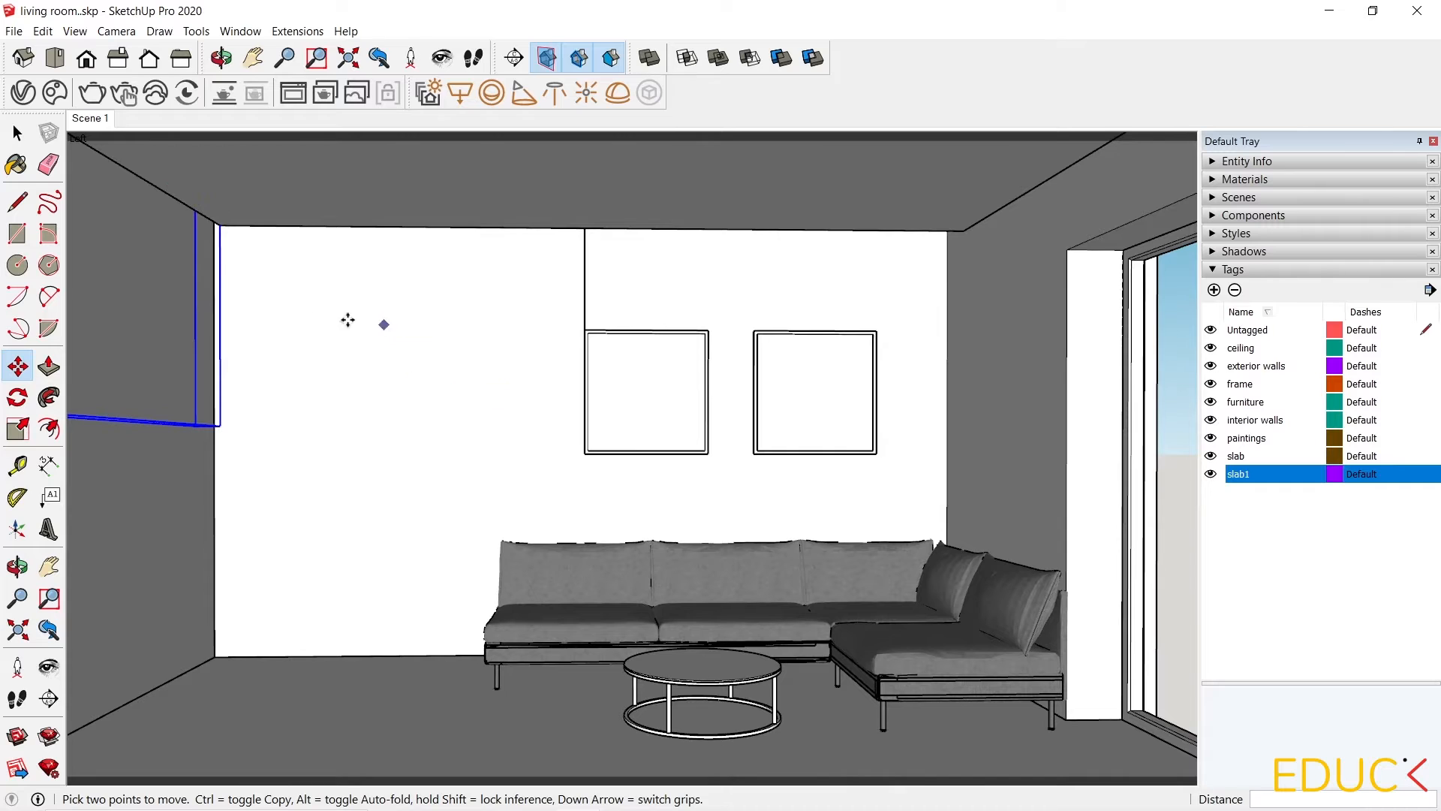
pyautogui.click(24, 93)
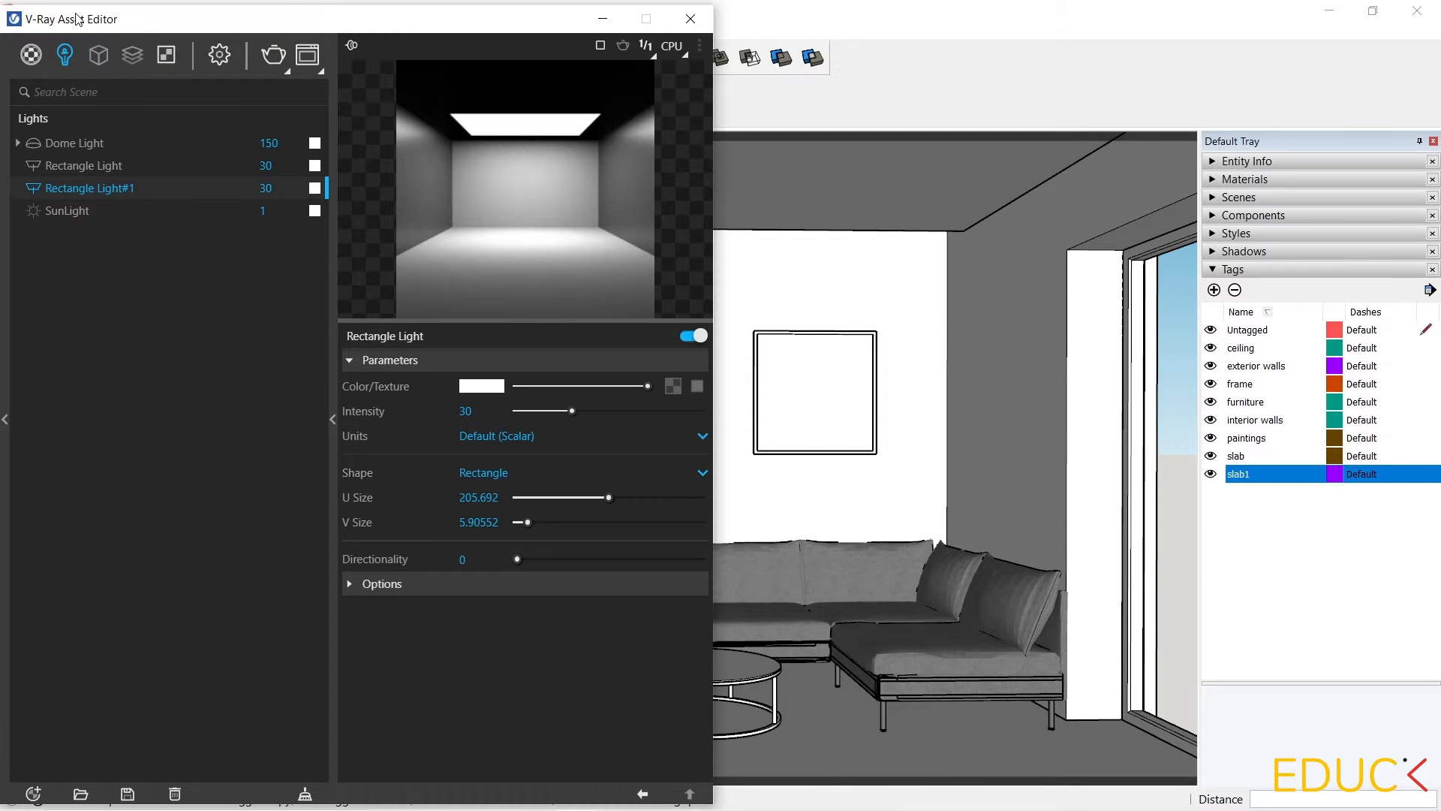
pyautogui.moveTo(79, 19)
pyautogui.mouseDown()
pyautogui.moveTo(559, 19)
pyautogui.moveTo(506, 23)
pyautogui.moveTo(901, 47)
pyautogui.mouseUp()
pyautogui.click(489, 178)
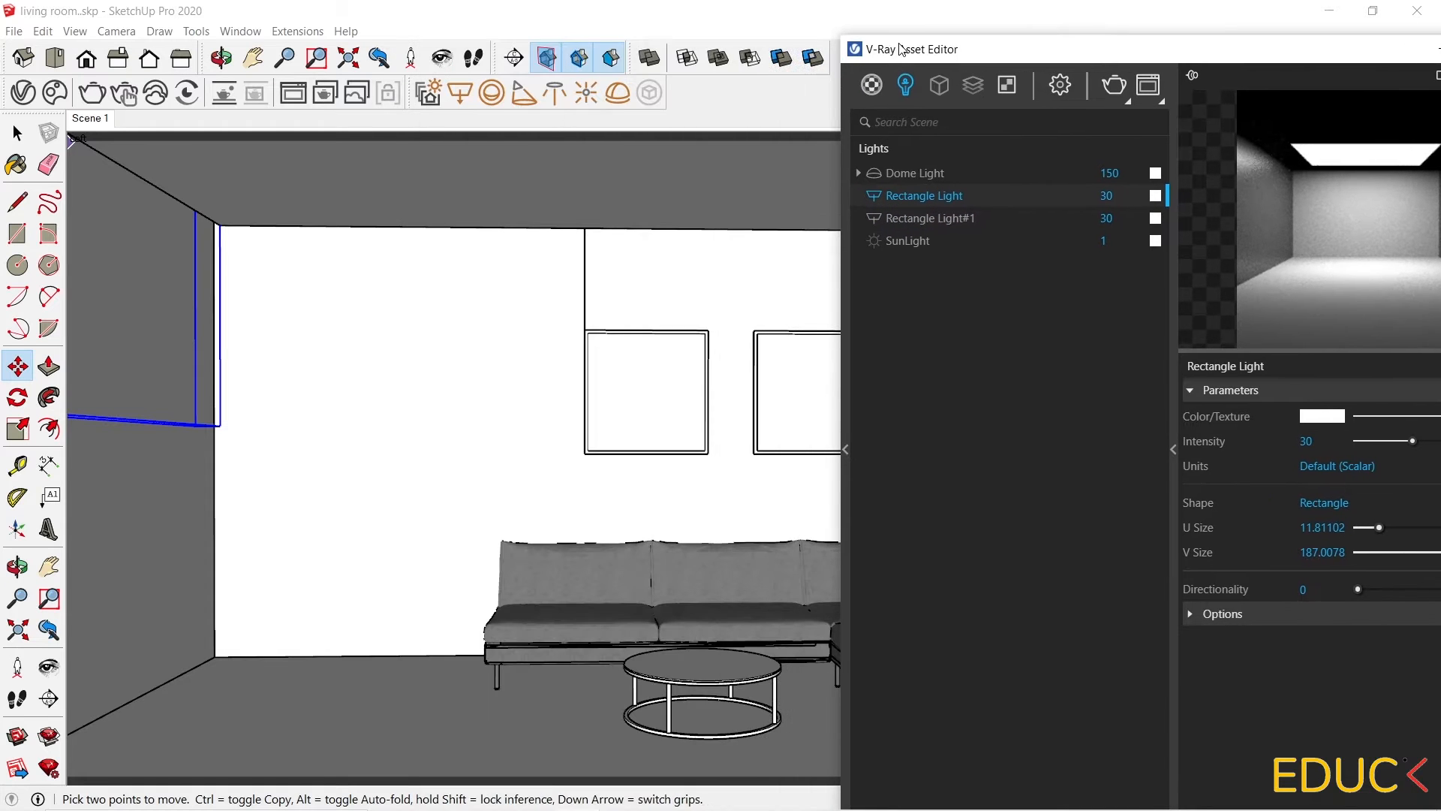
pyautogui.click(928, 218)
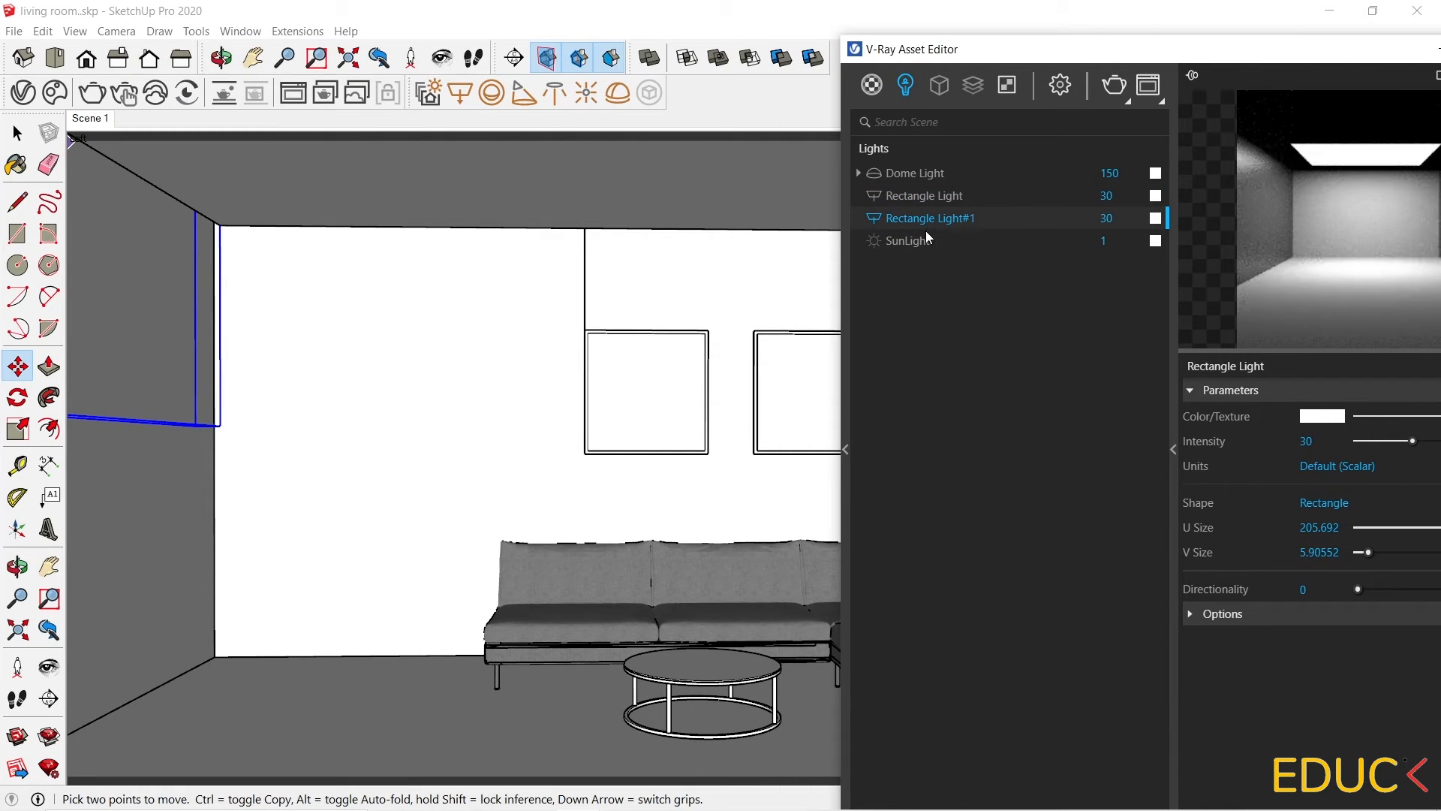
pyautogui.click(929, 196)
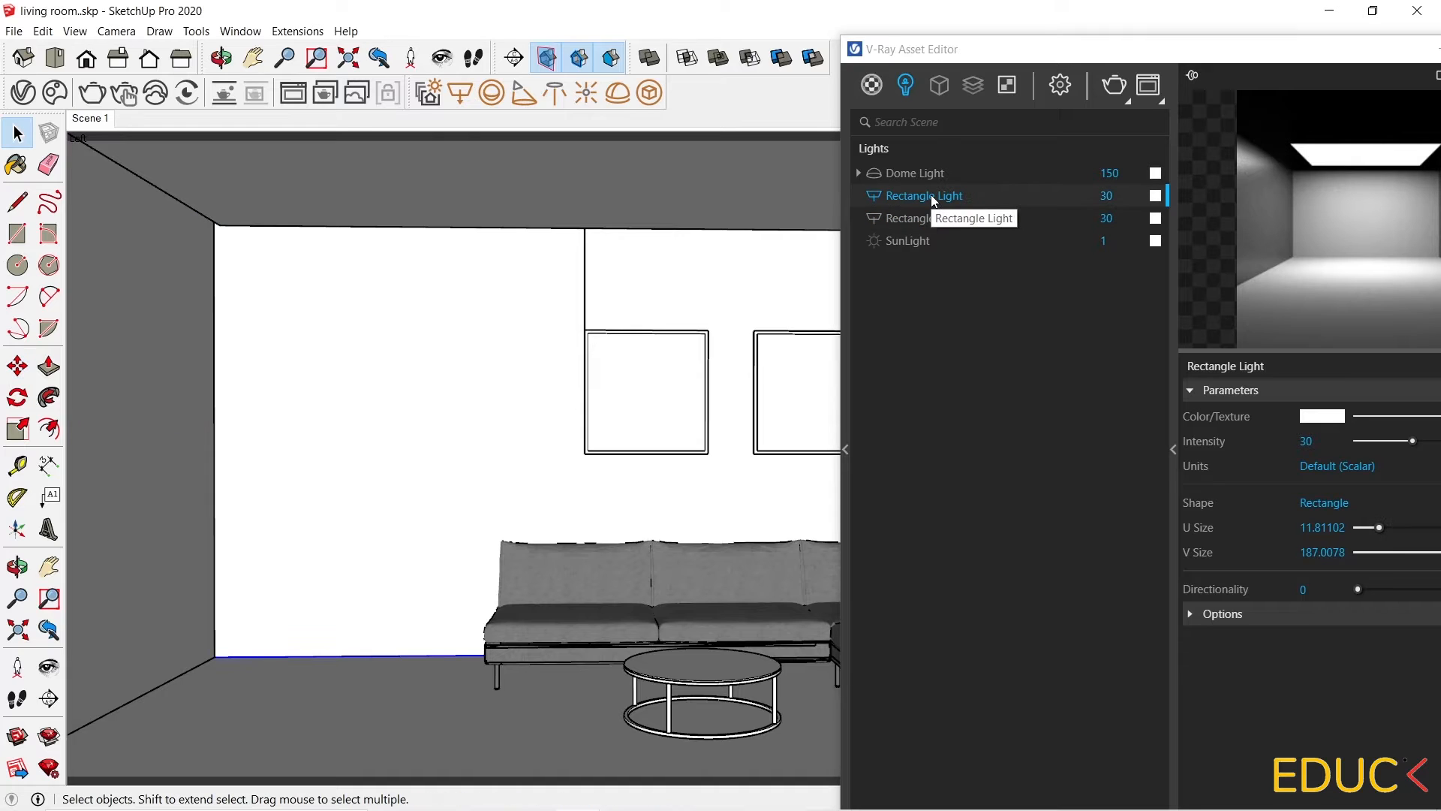
pyautogui.rightClick(931, 197)
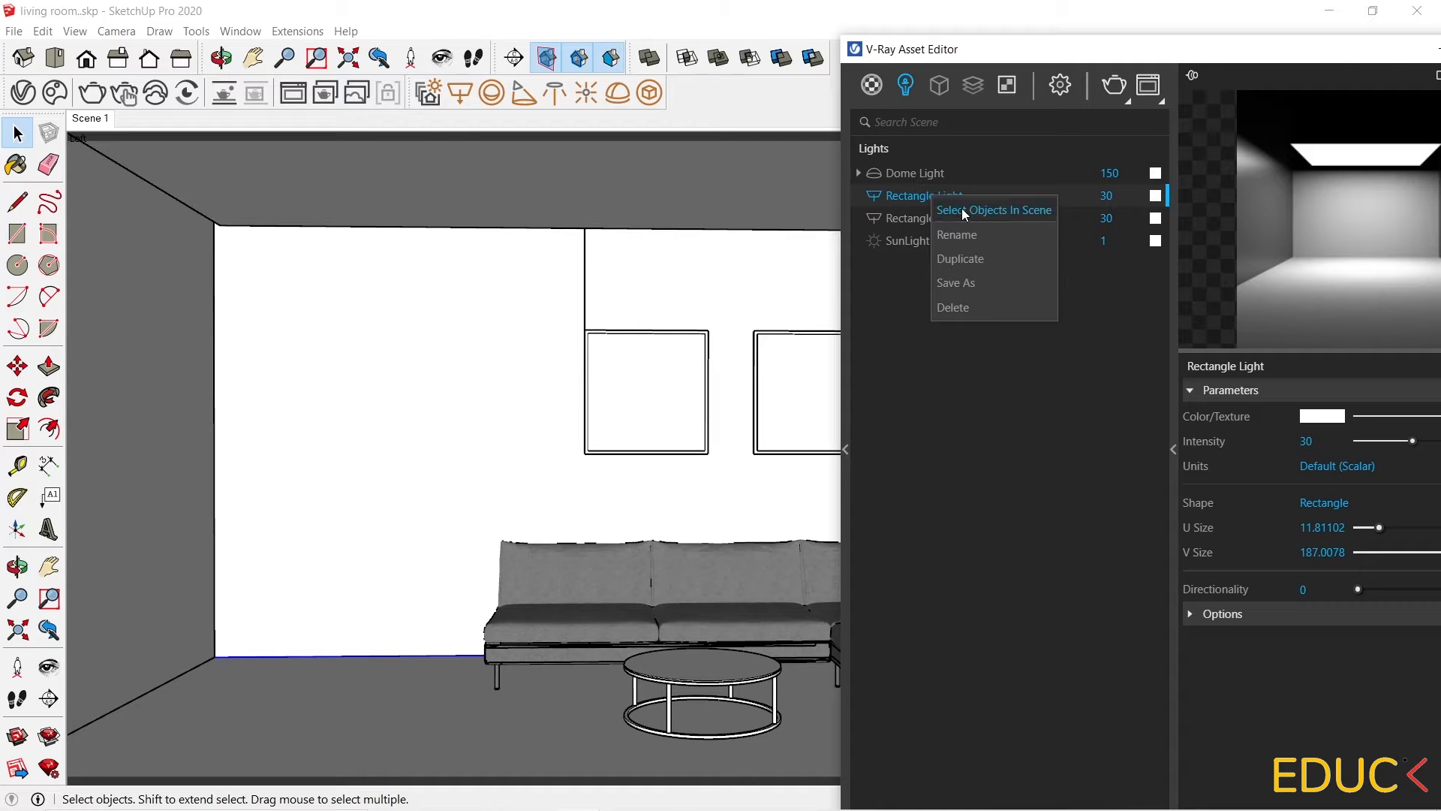
pyautogui.click(962, 208)
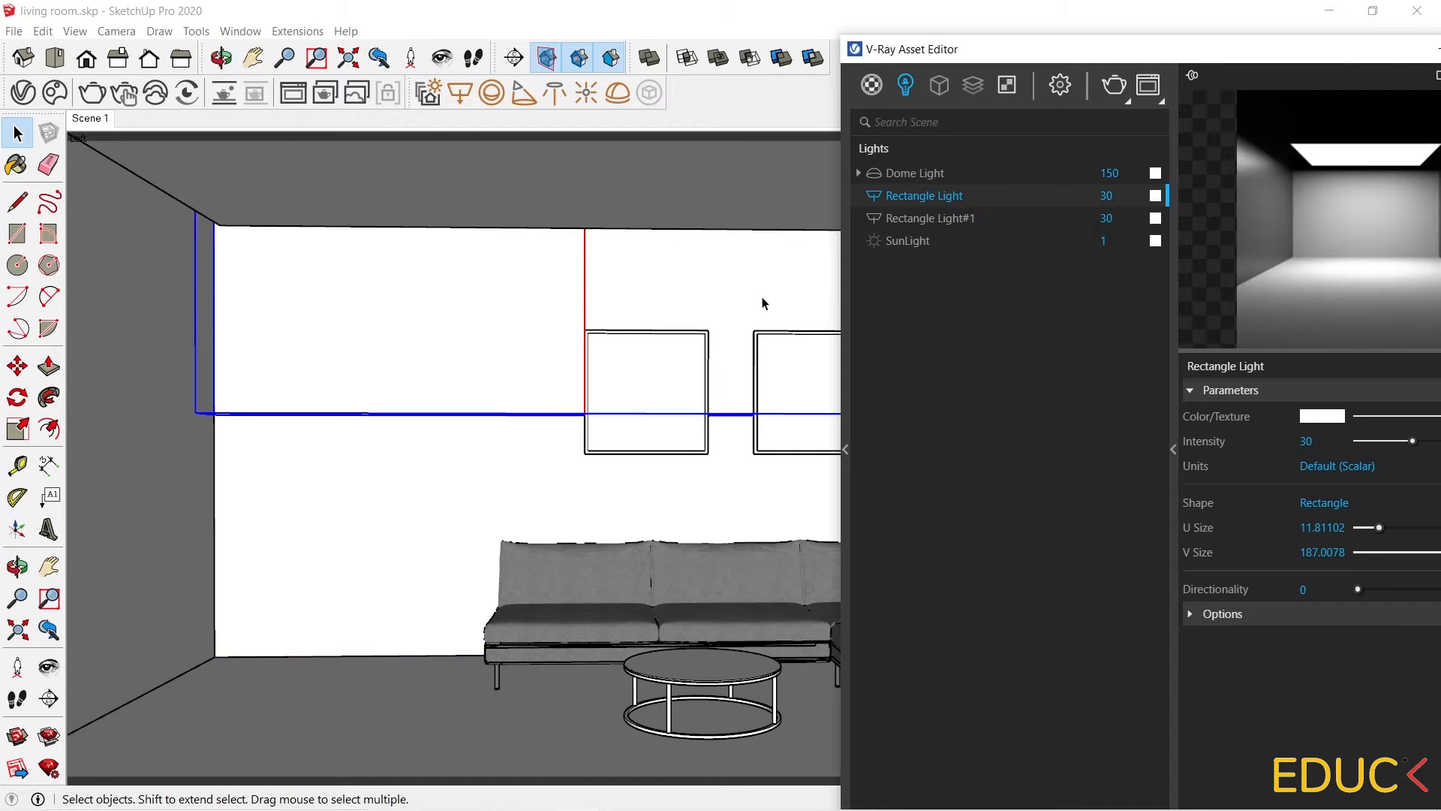
pyautogui.scroll(-2, 754, 300)
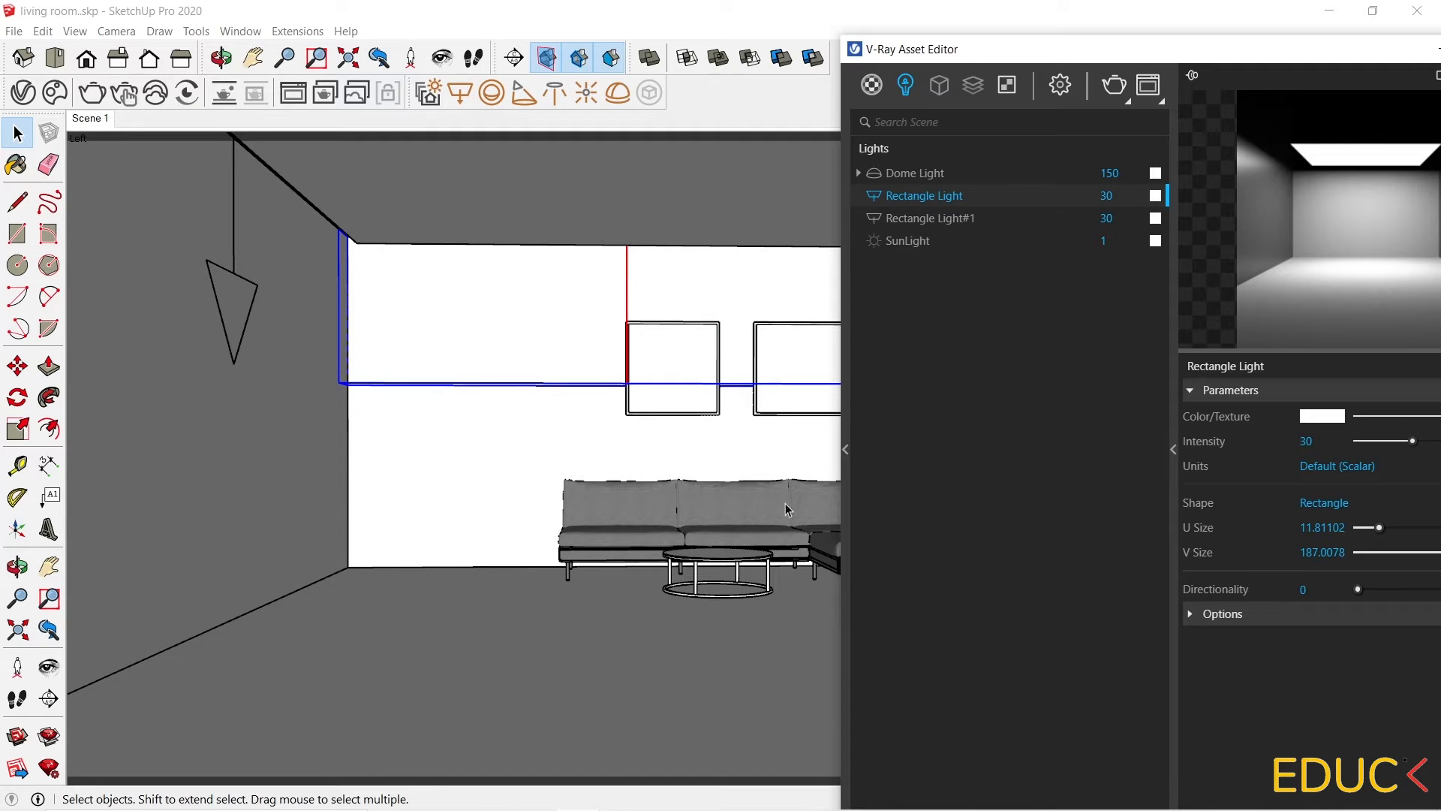
pyautogui.click(920, 218)
pyautogui.rightClick(917, 220)
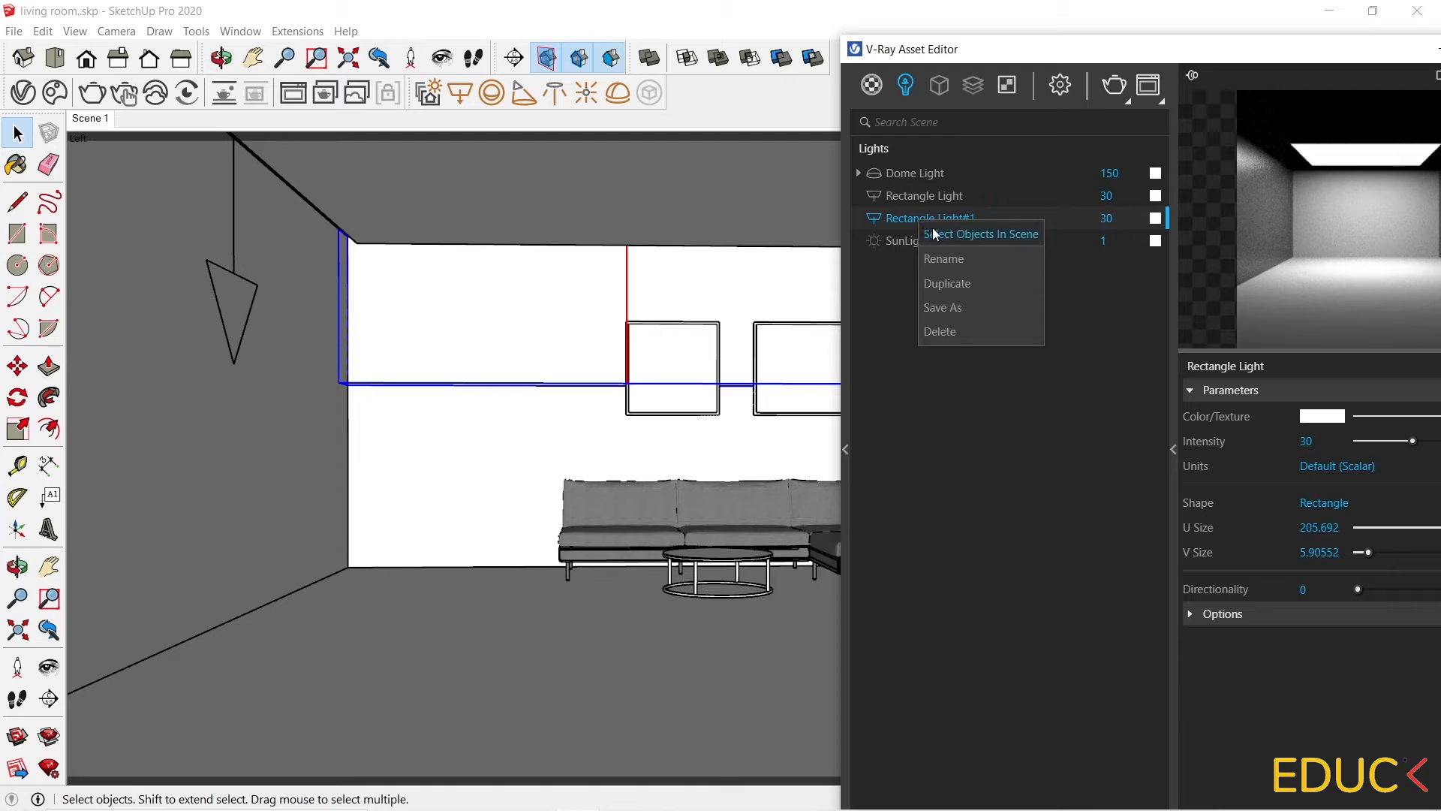
pyautogui.click(964, 234)
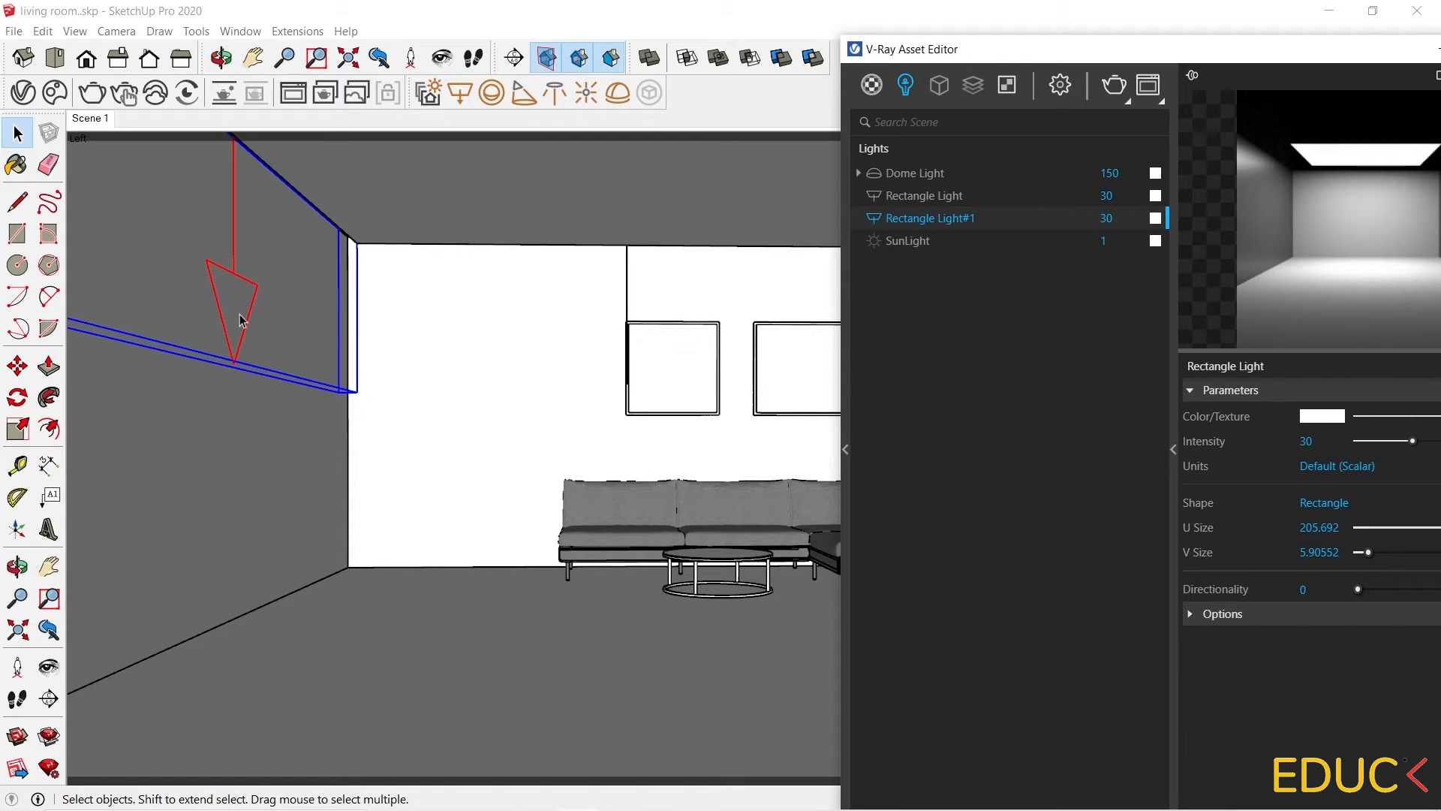
pyautogui.moveTo(956, 60); pyautogui.dragTo(858, 39)
# Set Rectangle Light's color temperature to about 4466 K in the color picker.
pyautogui.click(841, 178)
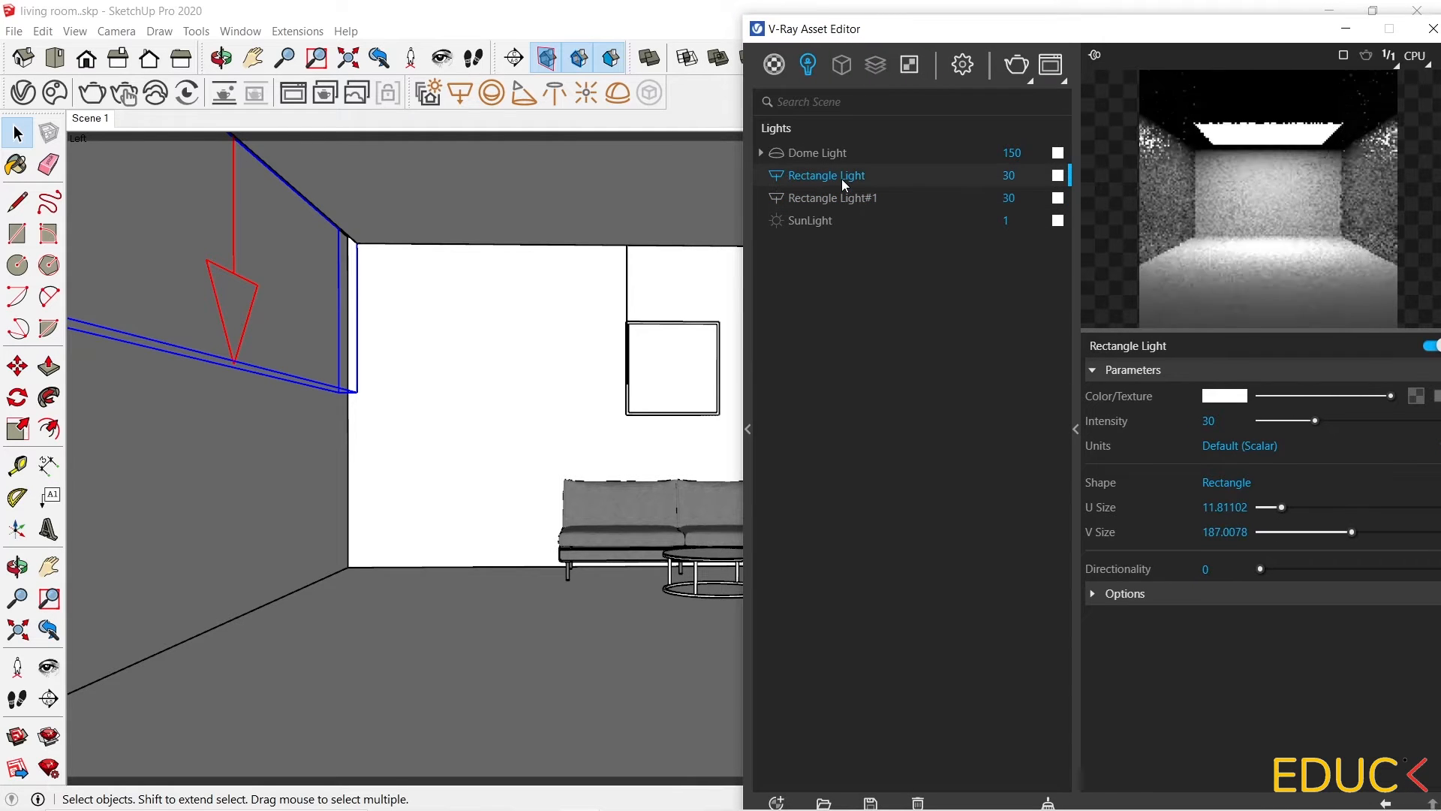
pyautogui.click(1232, 397)
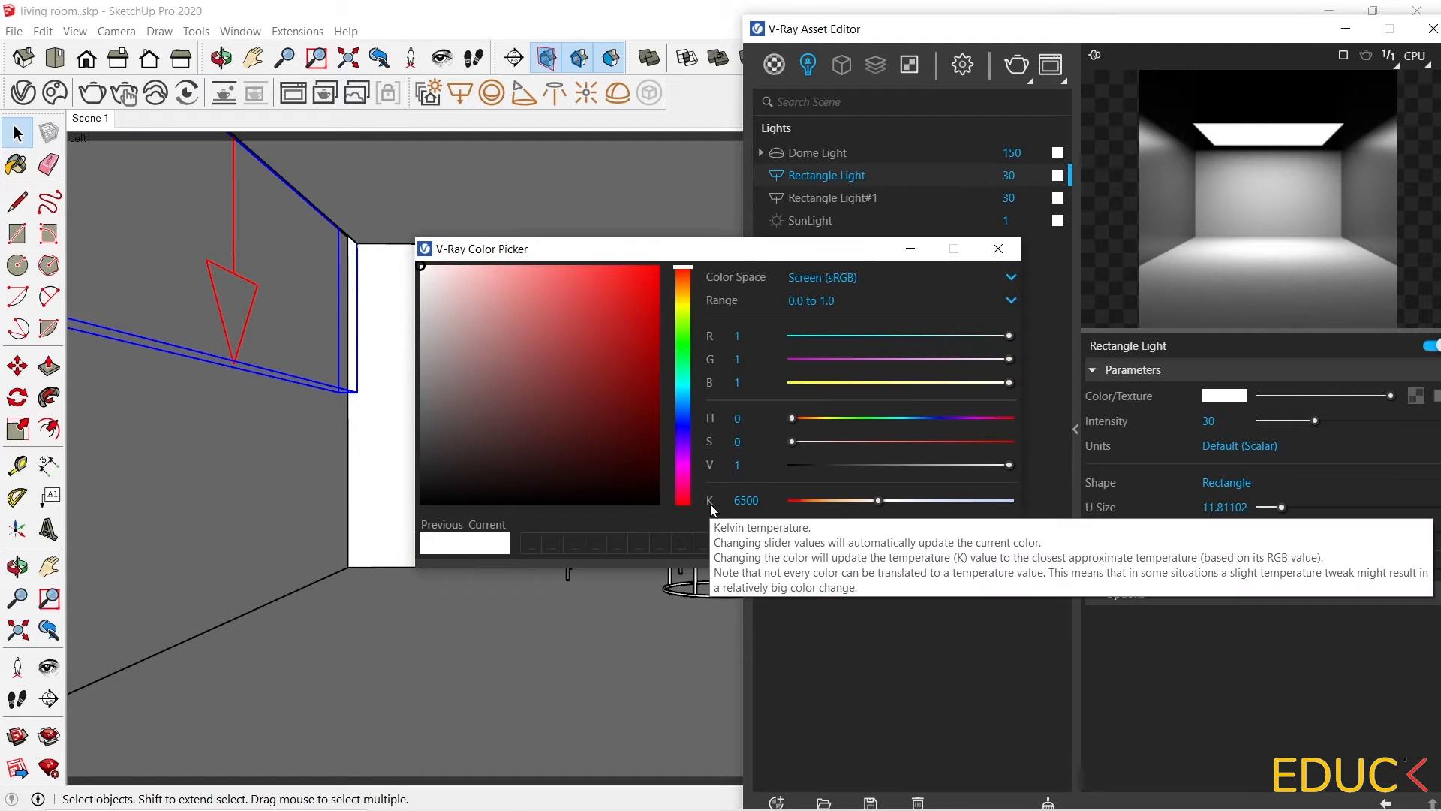
pyautogui.moveTo(881, 501); pyautogui.dragTo(847, 503)
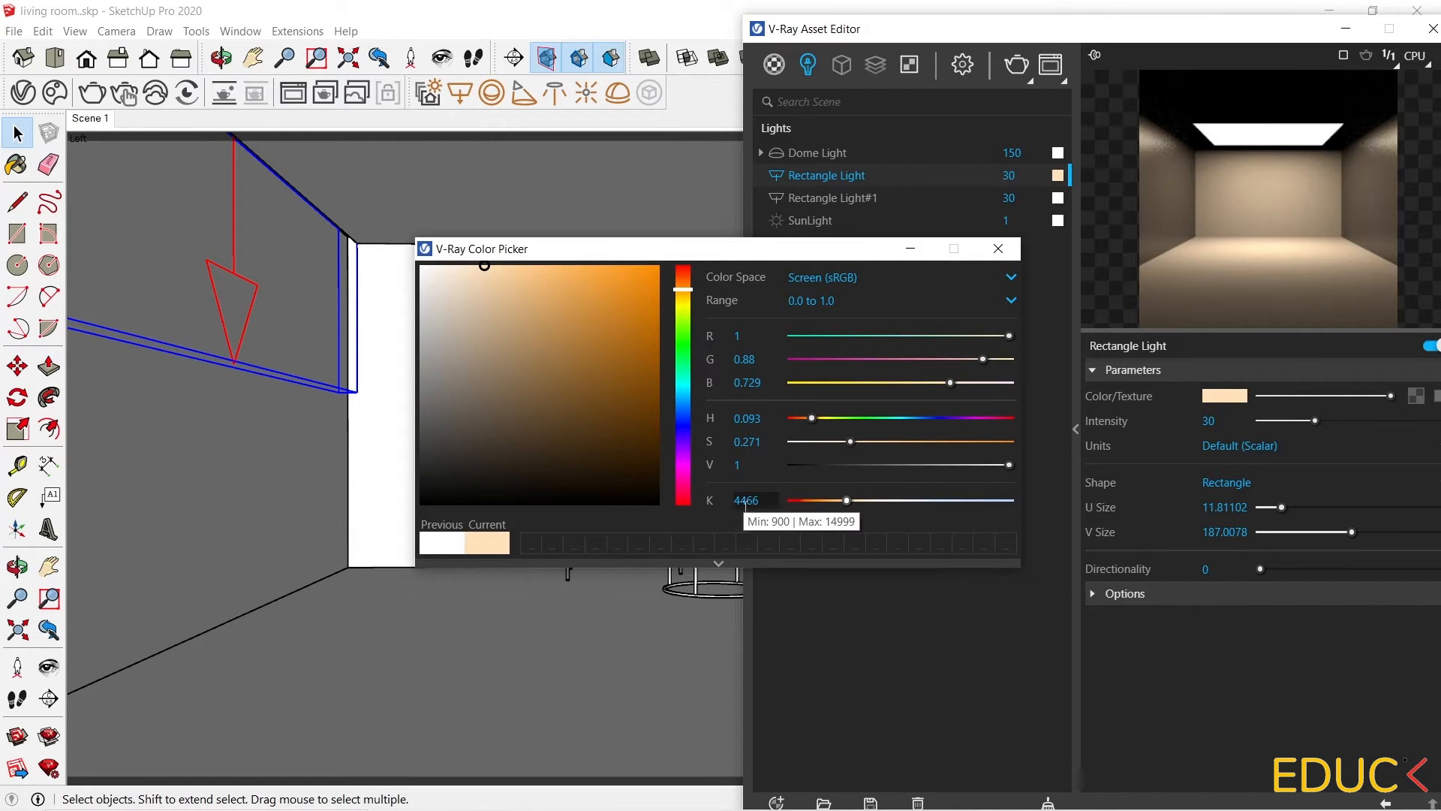
pyautogui.click(1003, 252)
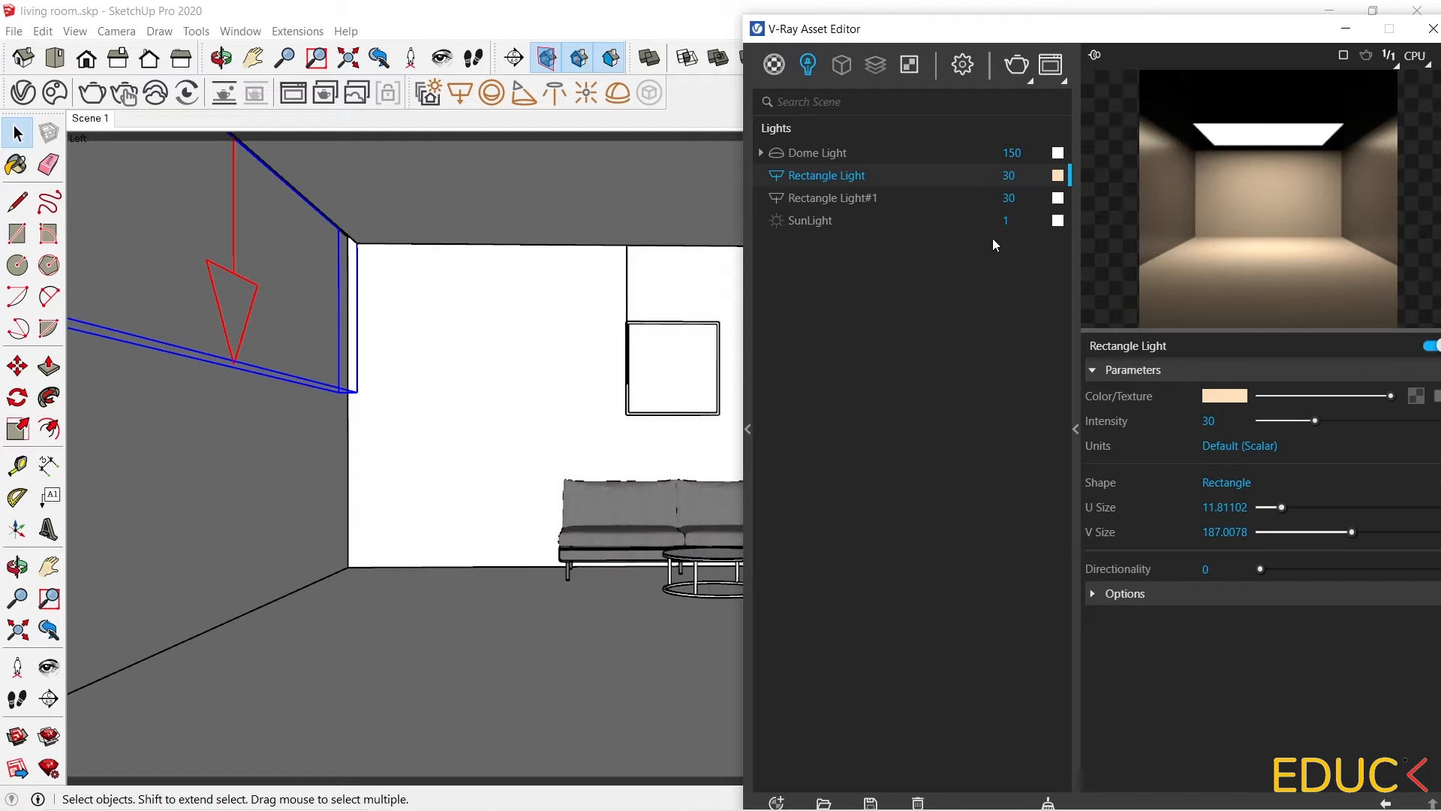
# Set Rectangle Light#1's color temperature to about 4563 K in the color picker.
pyautogui.click(998, 197)
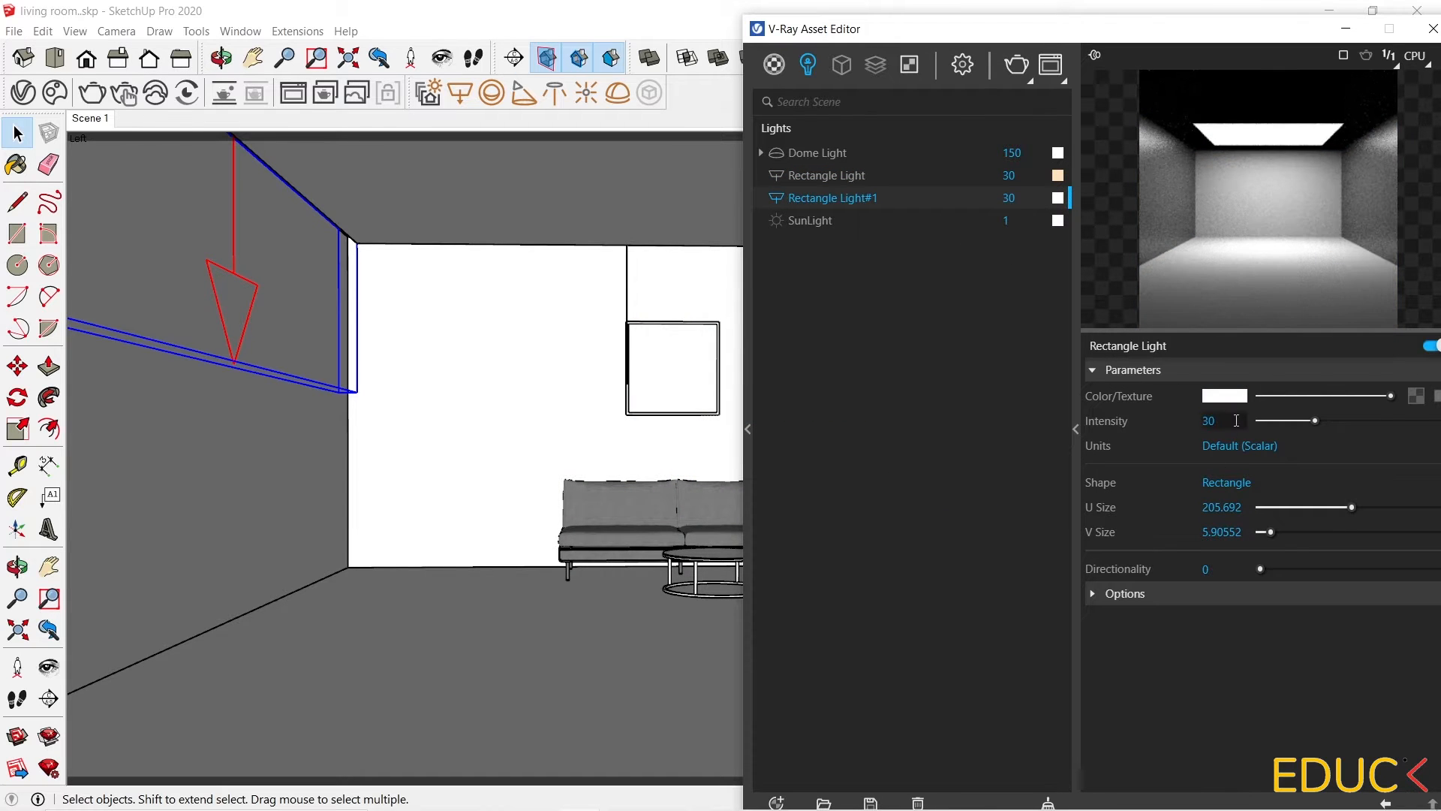
pyautogui.click(1208, 397)
pyautogui.moveTo(879, 501); pyautogui.dragTo(849, 497)
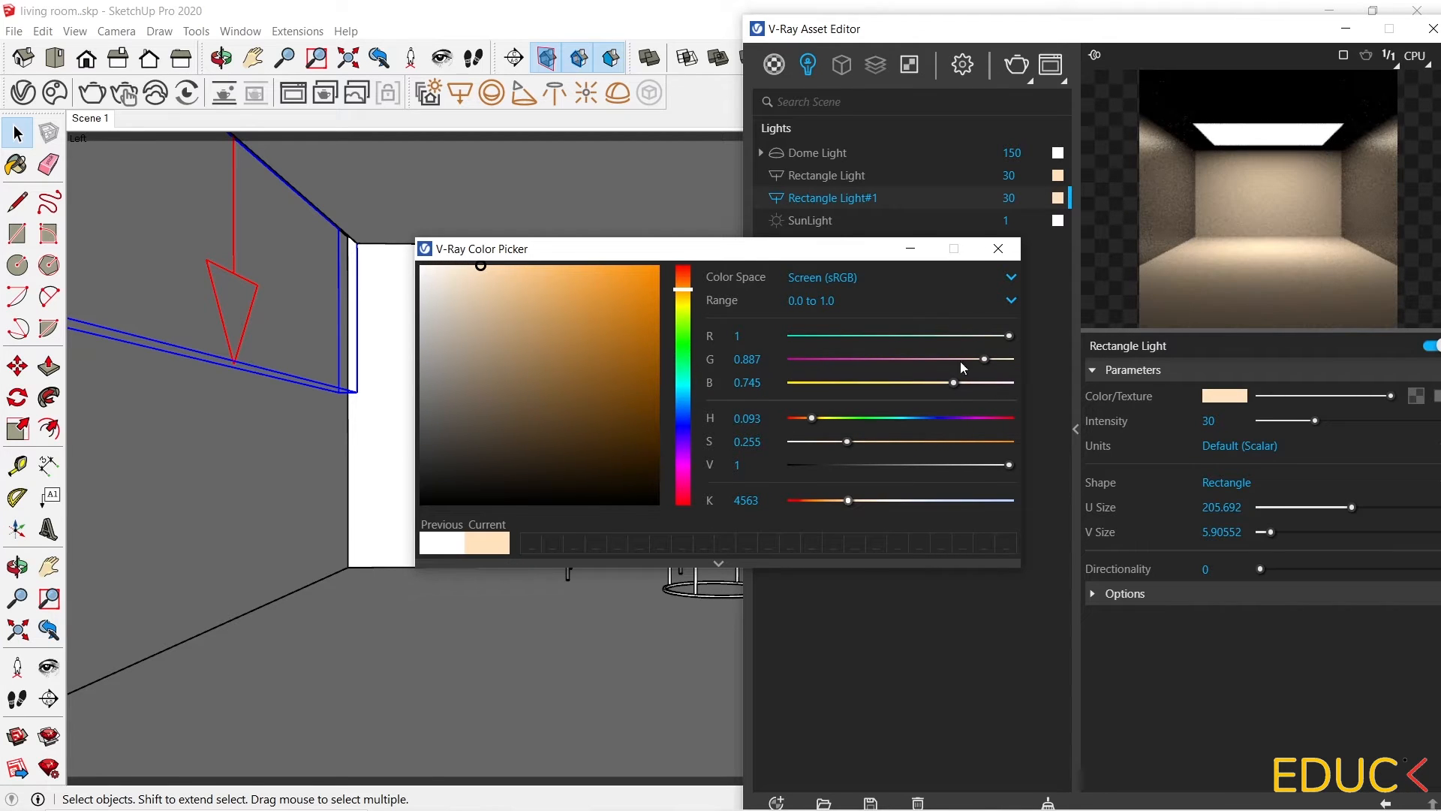
pyautogui.click(996, 248)
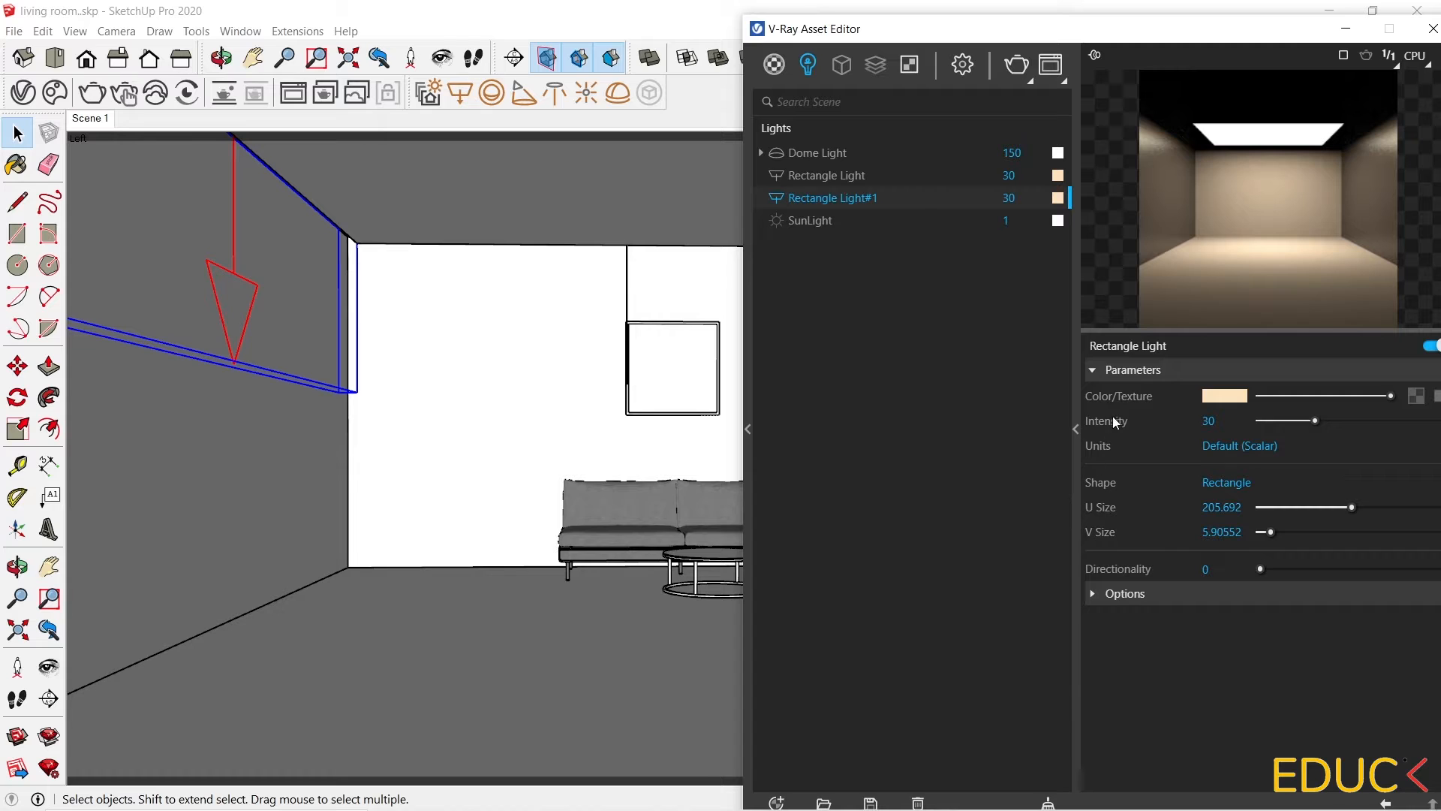
# Make both Rectangle Light and Rectangle Light#1 invisible in their options.
pyautogui.click(855, 177)
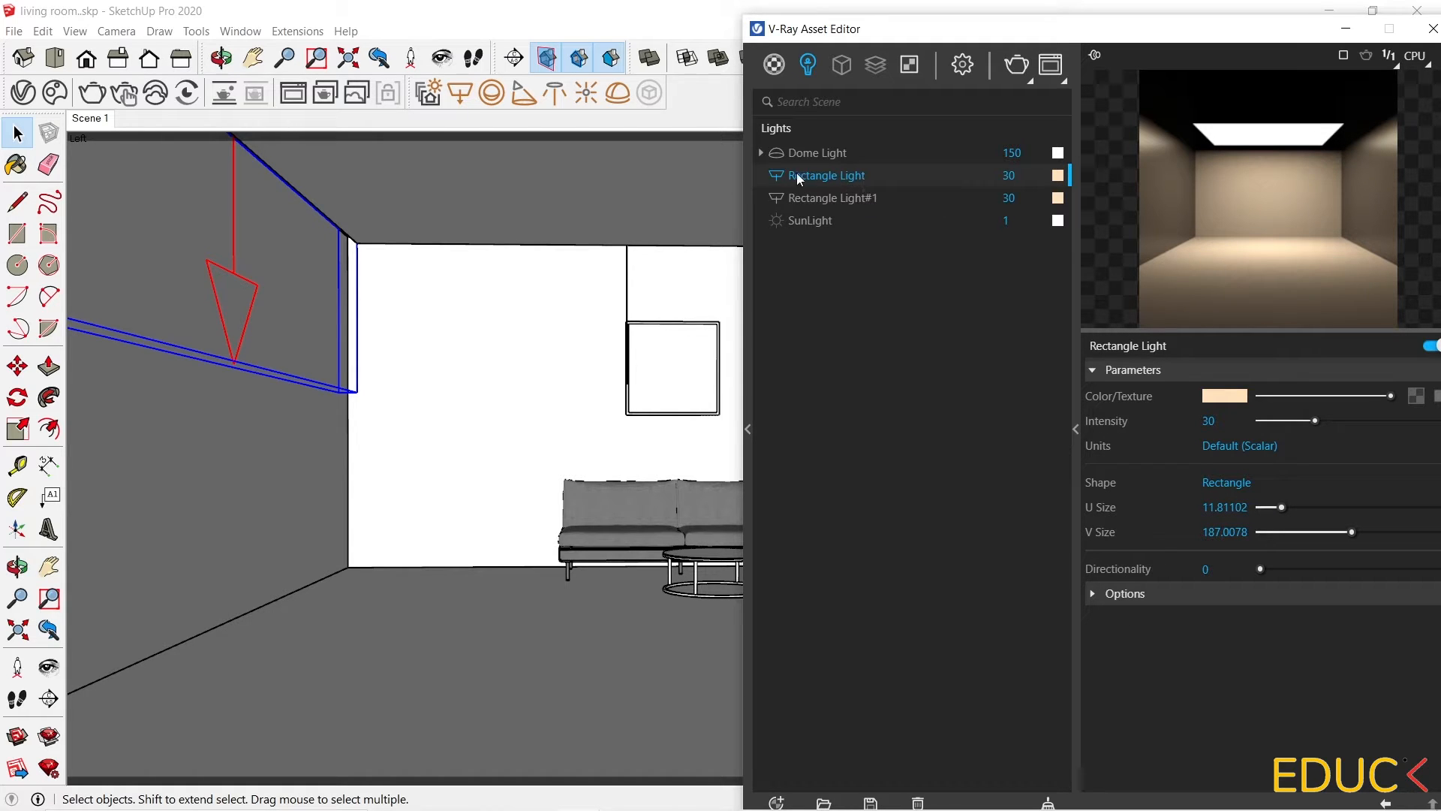
pyautogui.click(1126, 595)
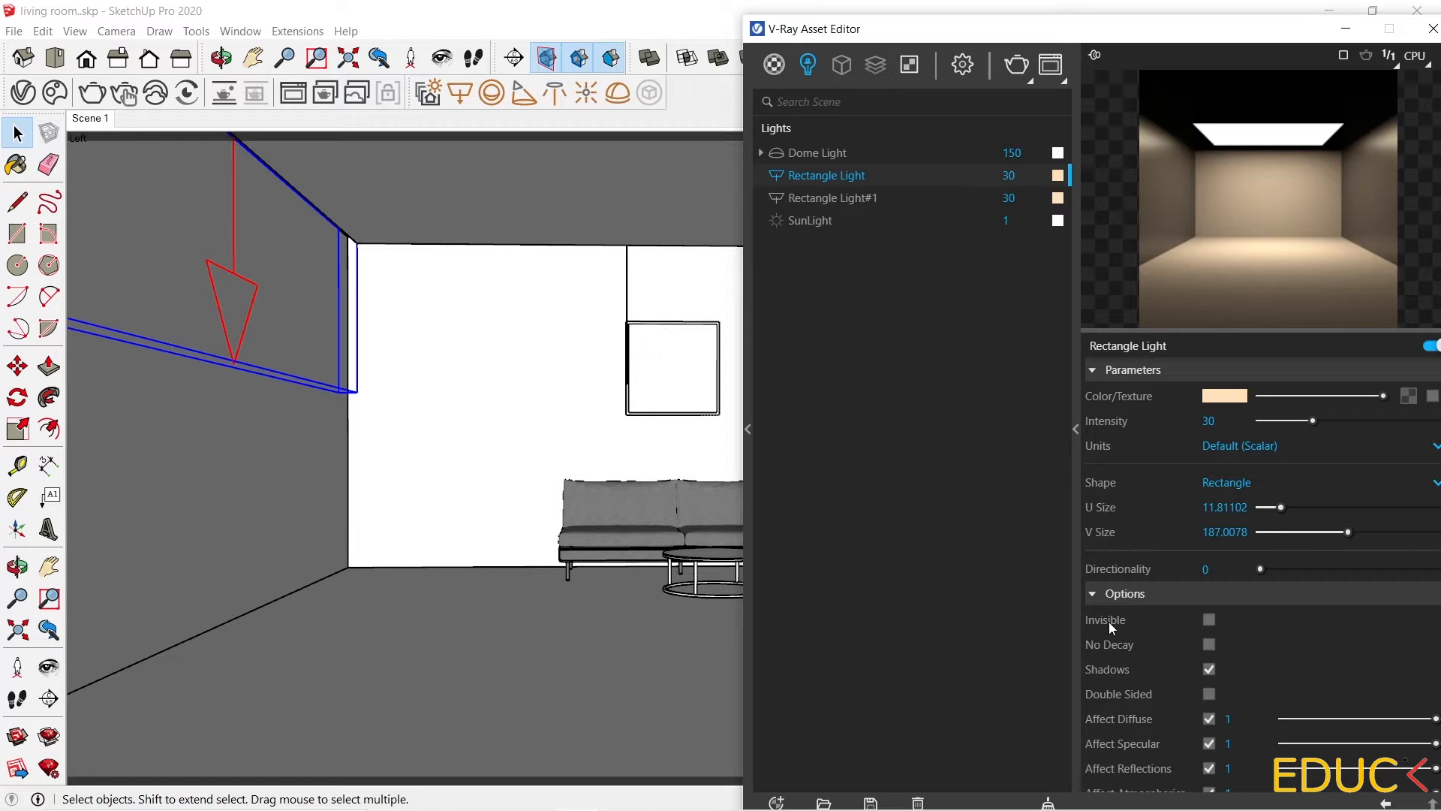
pyautogui.click(1207, 620)
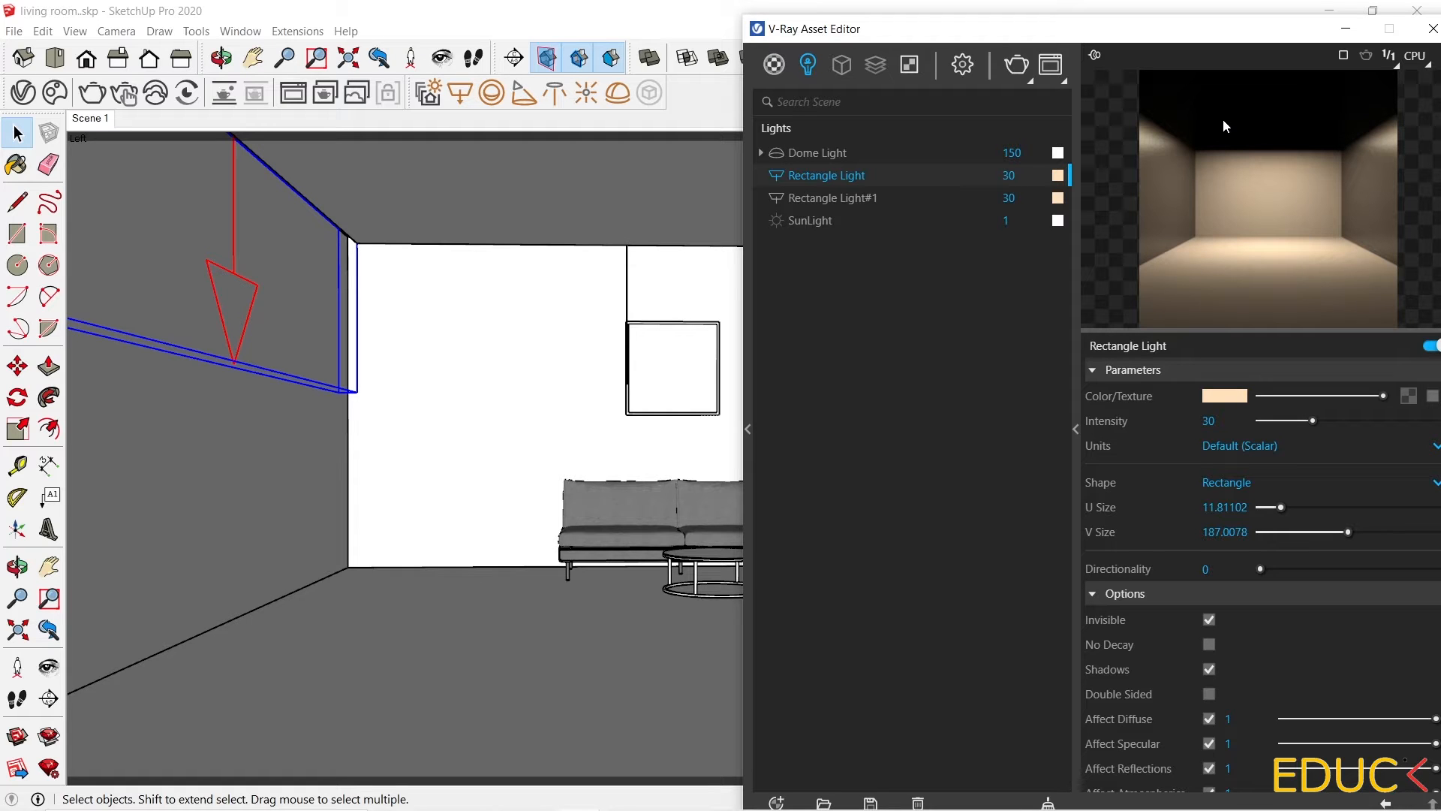
pyautogui.click(841, 199)
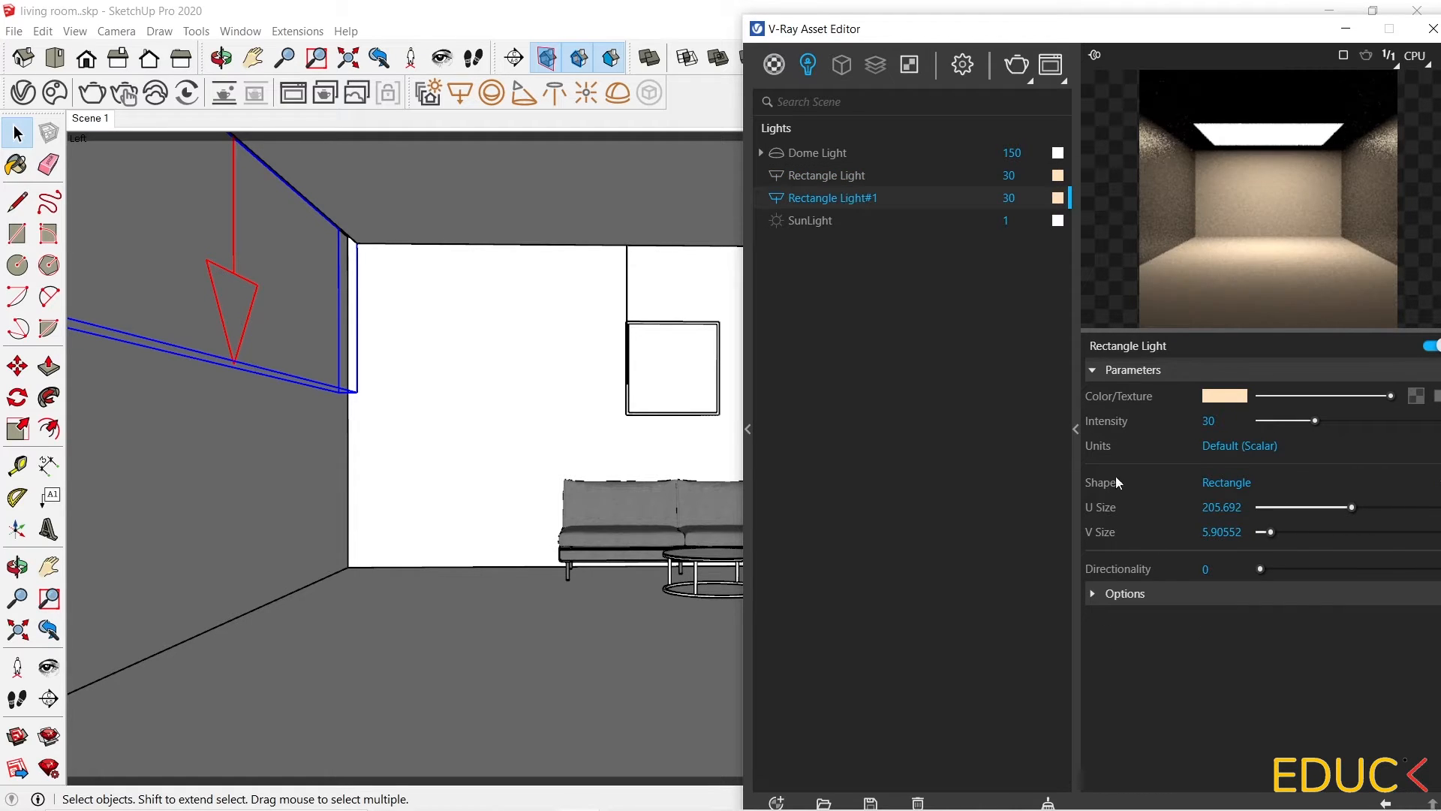
pyautogui.click(1126, 594)
pyautogui.click(1209, 621)
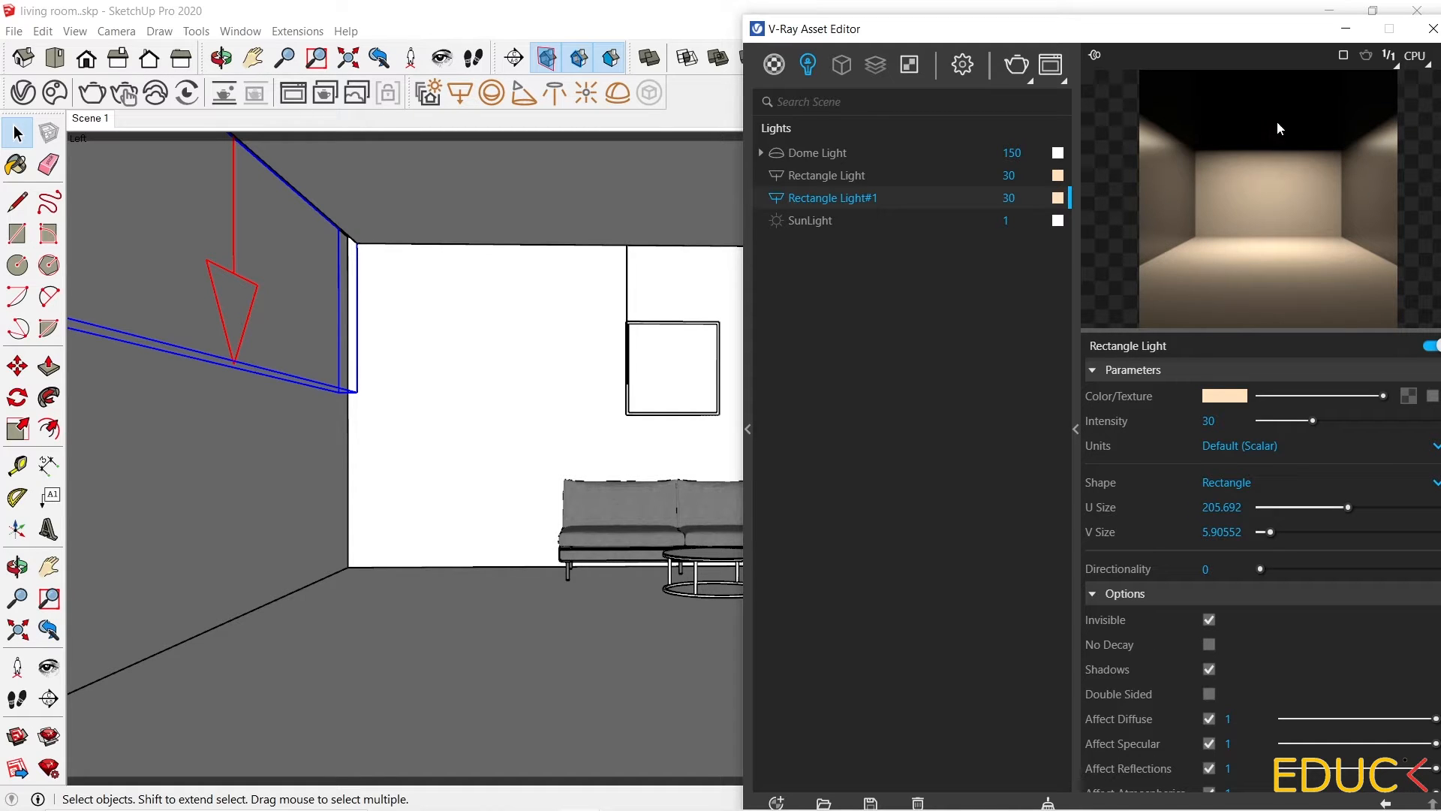
# Switch to Scene 1 and run a V-Ray production render to check the lighting.
pyautogui.click(1346, 29)
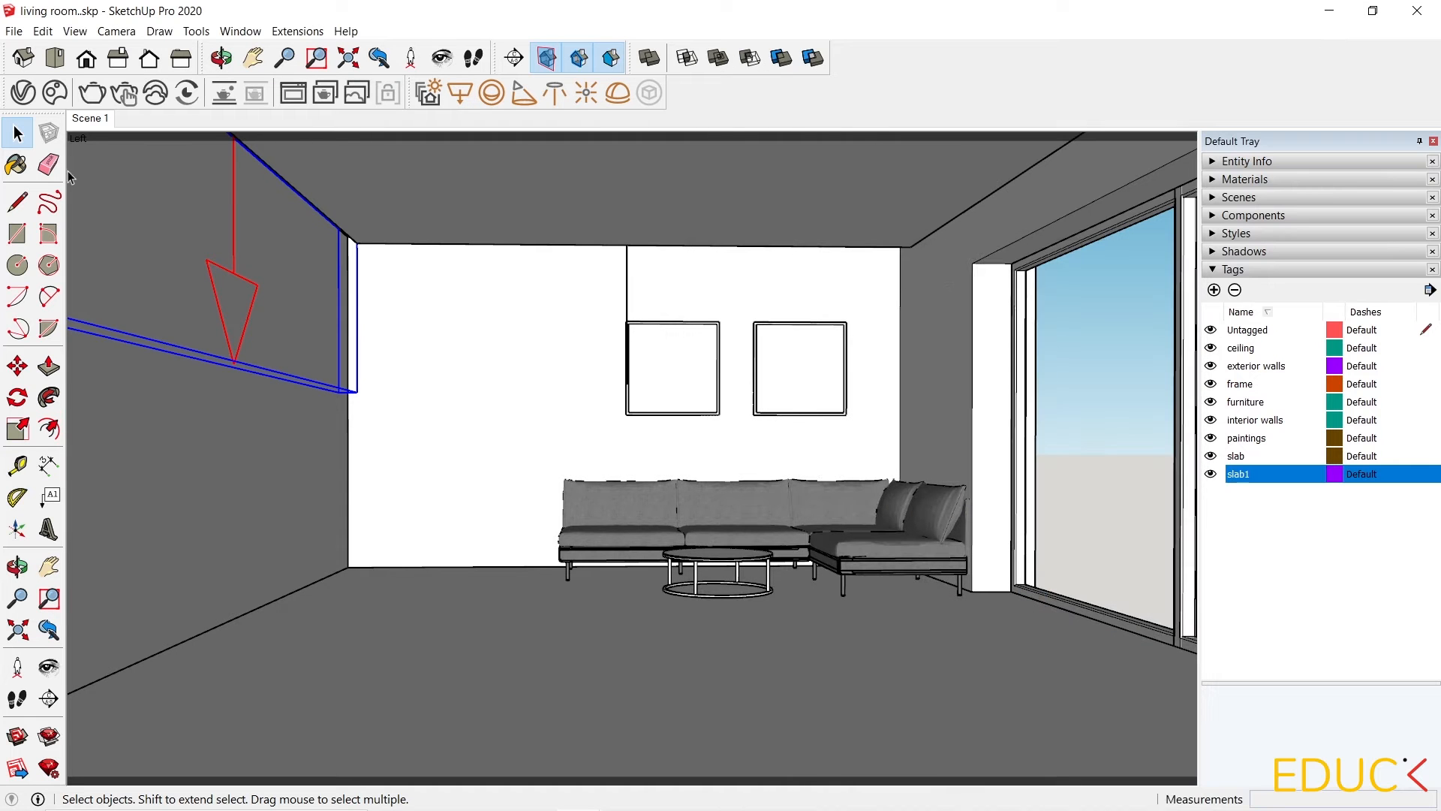
pyautogui.click(90, 118)
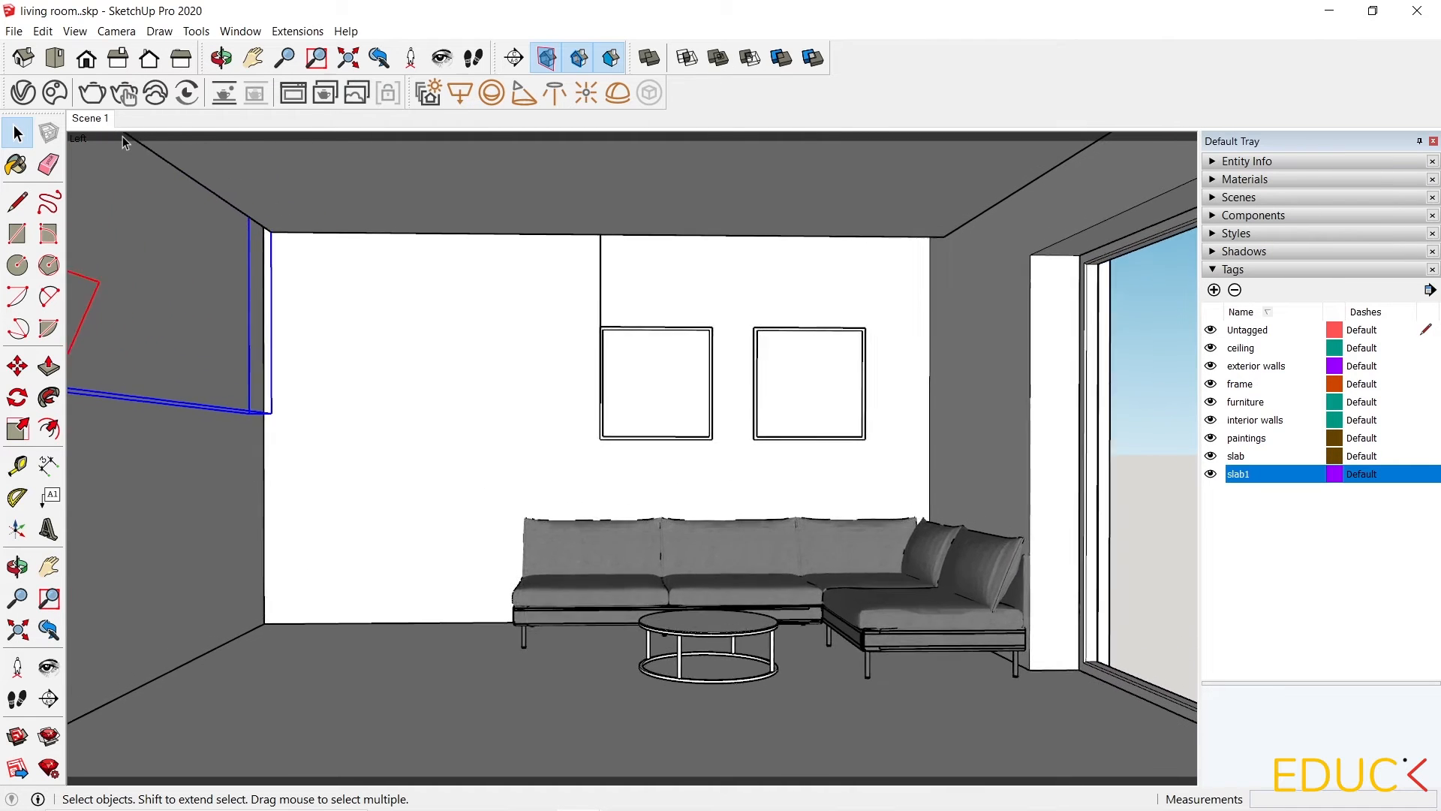
pyautogui.click(95, 93)
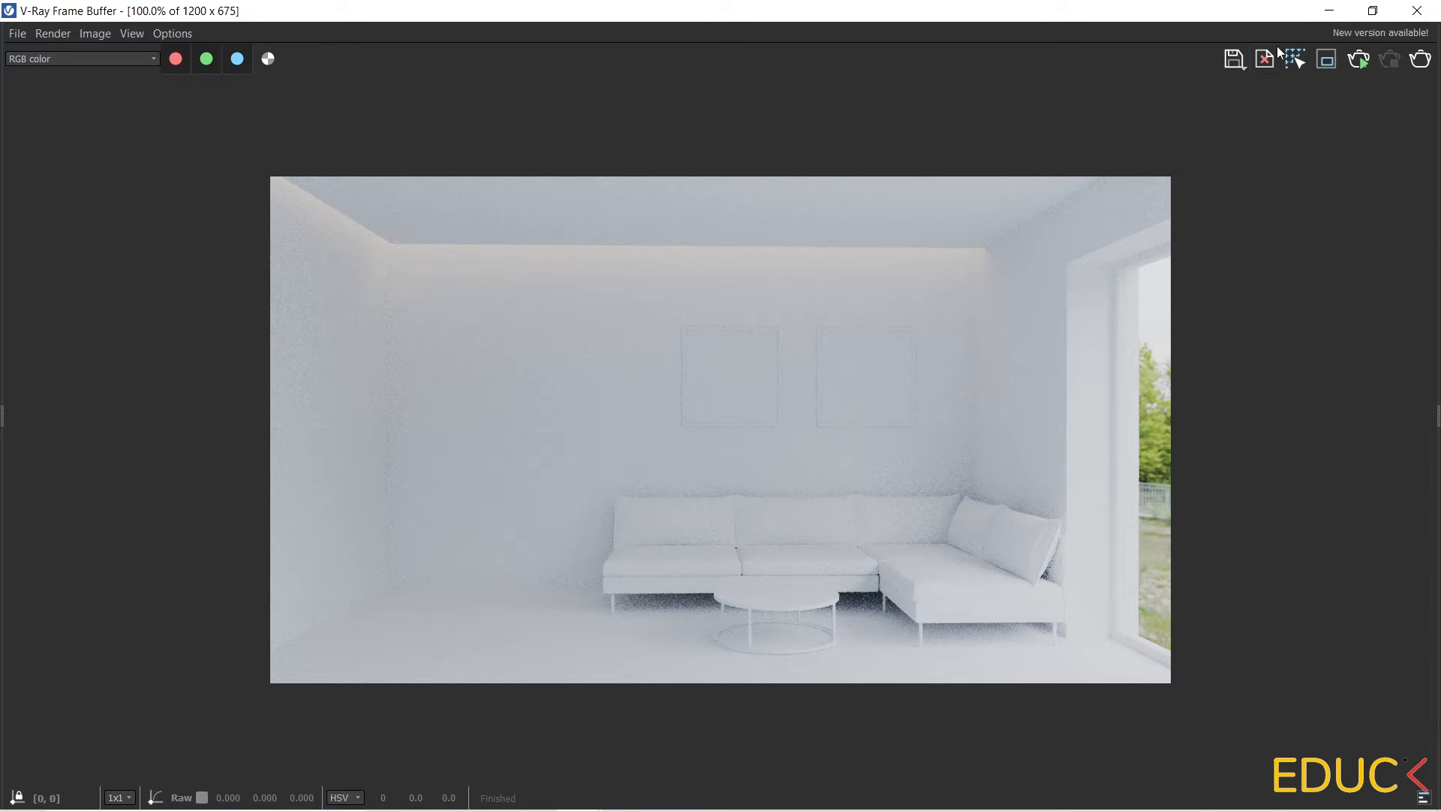
pyautogui.click(1329, 11)
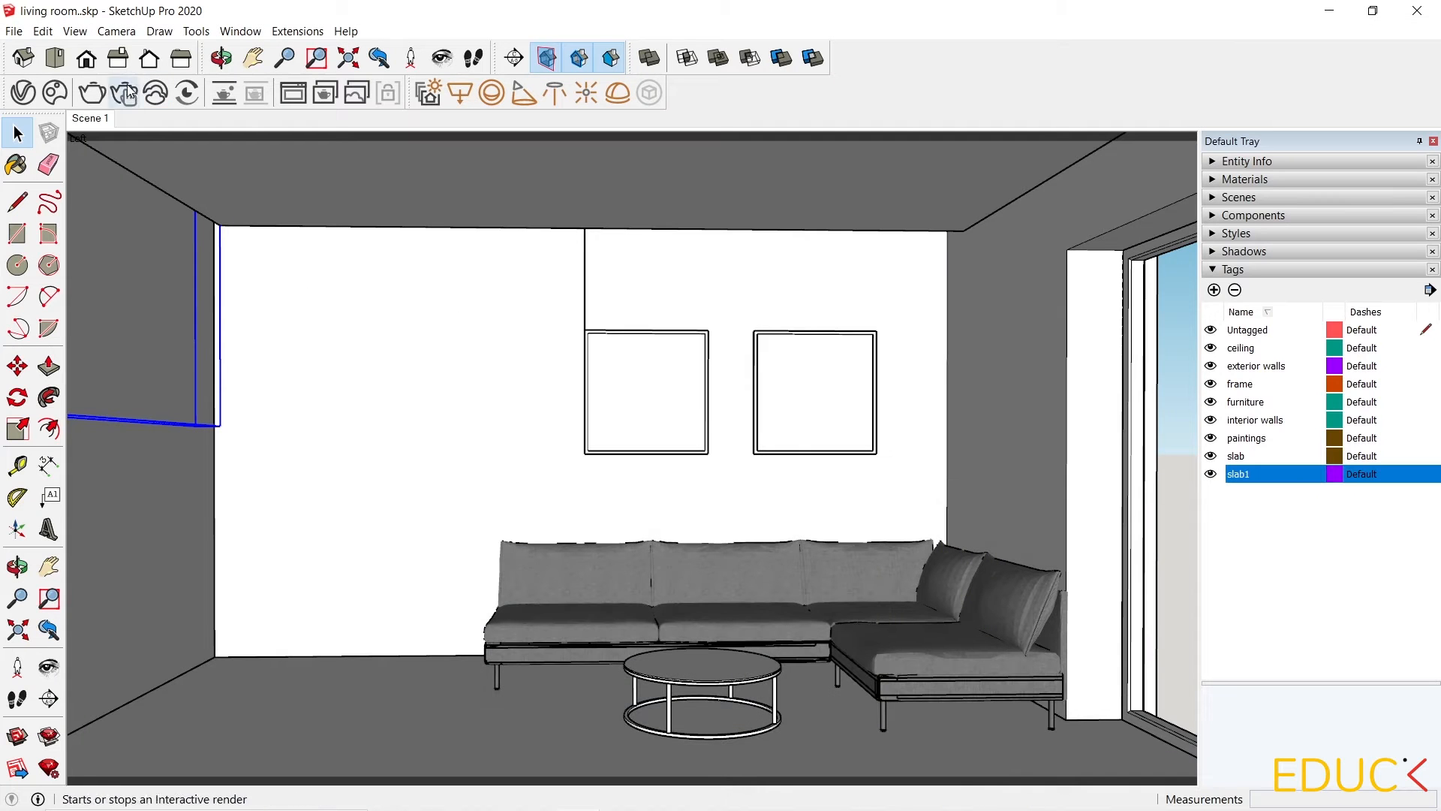
# Set the intensity of both rectangle lights to 60 and start a render.
pyautogui.click(22, 92)
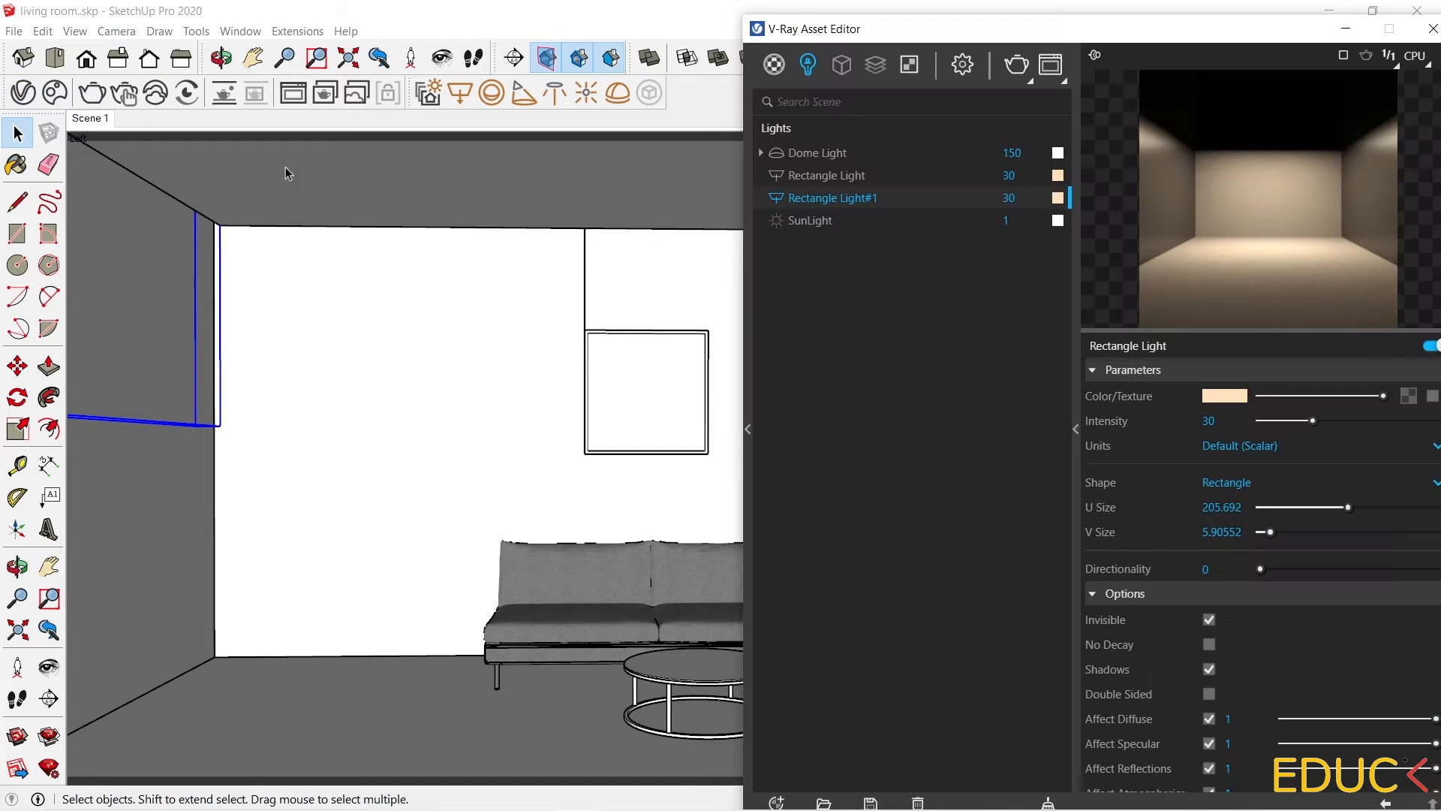
pyautogui.click(1016, 176)
pyautogui.moveTo(1019, 34); pyautogui.dragTo(863, 23)
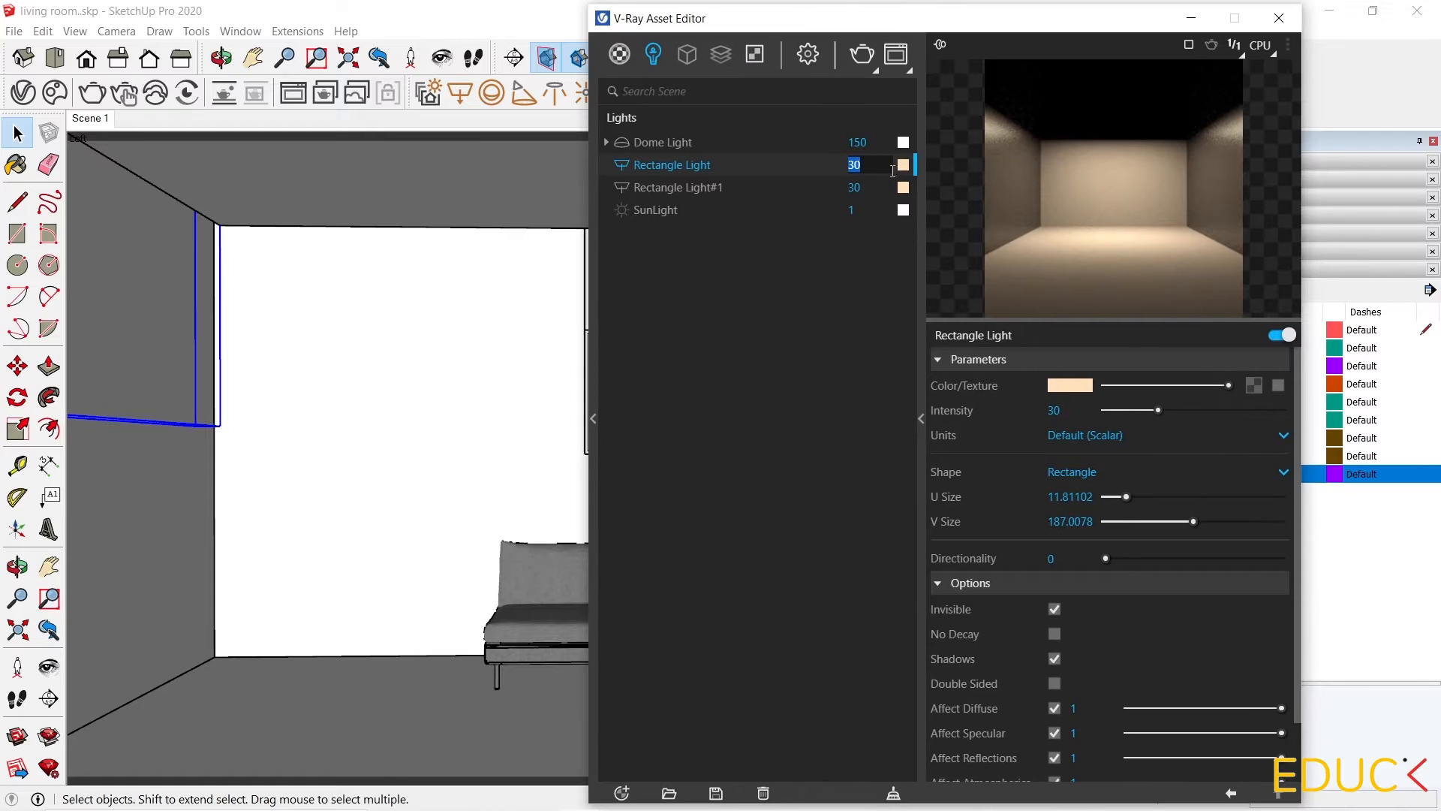
pyautogui.click(1060, 409)
pyautogui.press('Return')
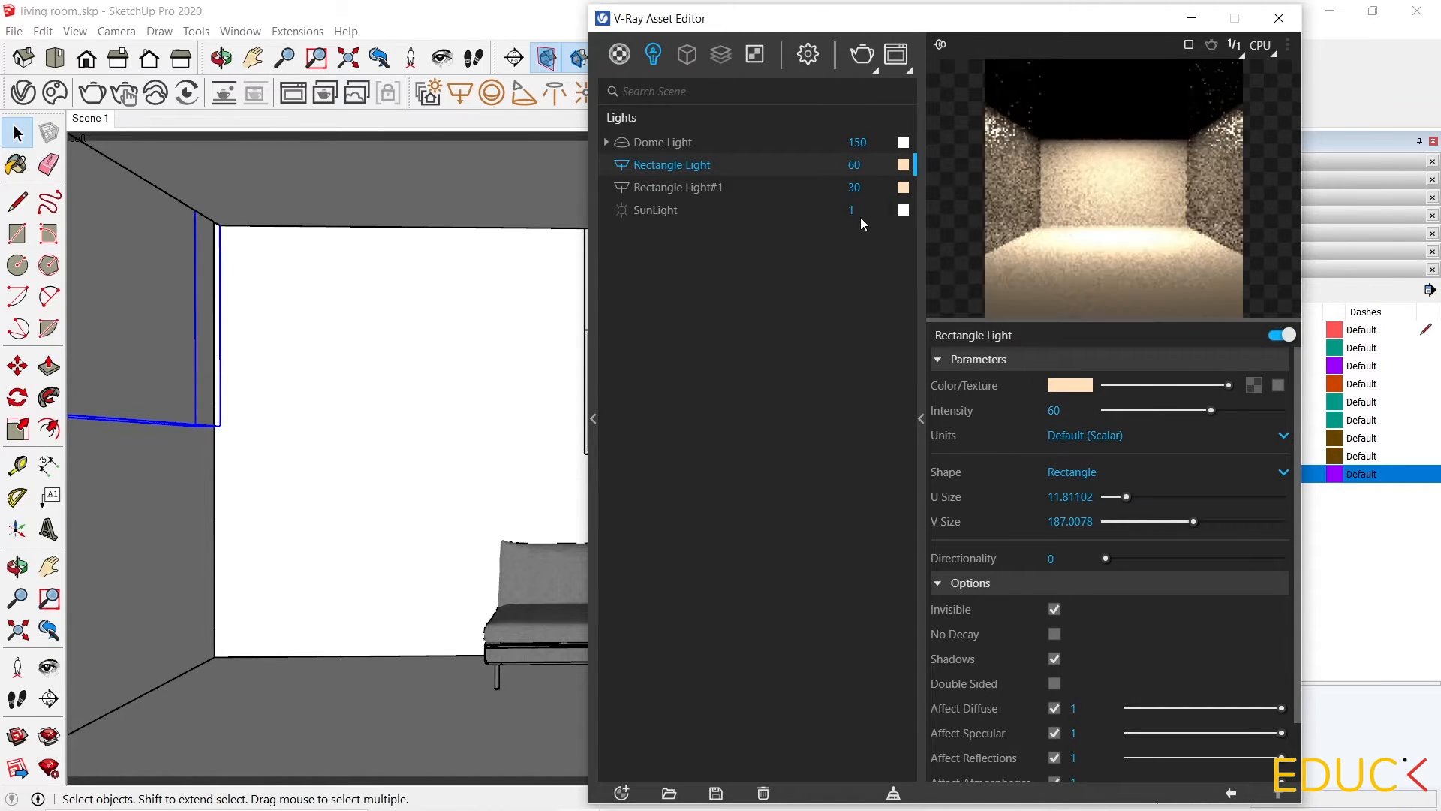
pyautogui.click(818, 186)
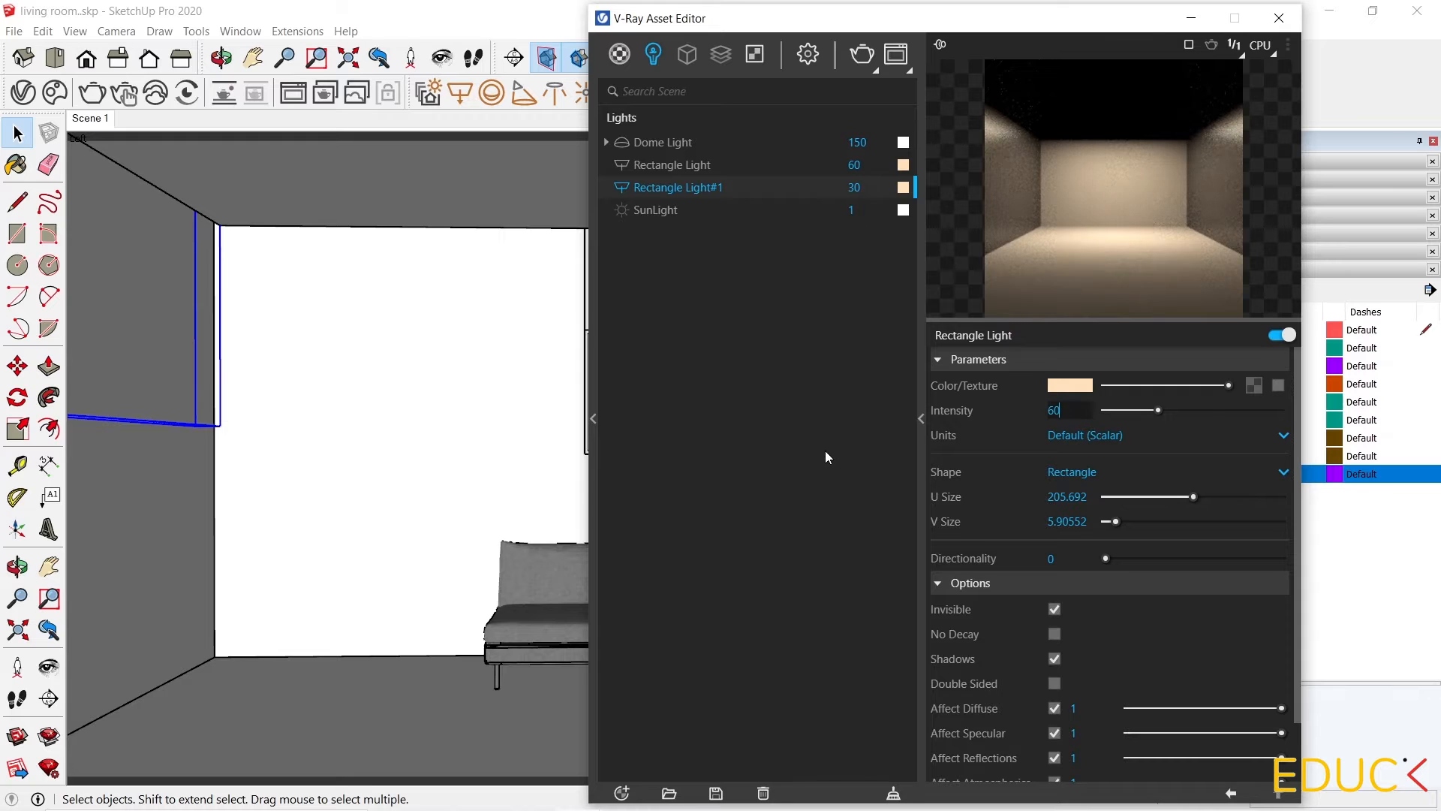
pyautogui.write('60')
pyautogui.press('Return')
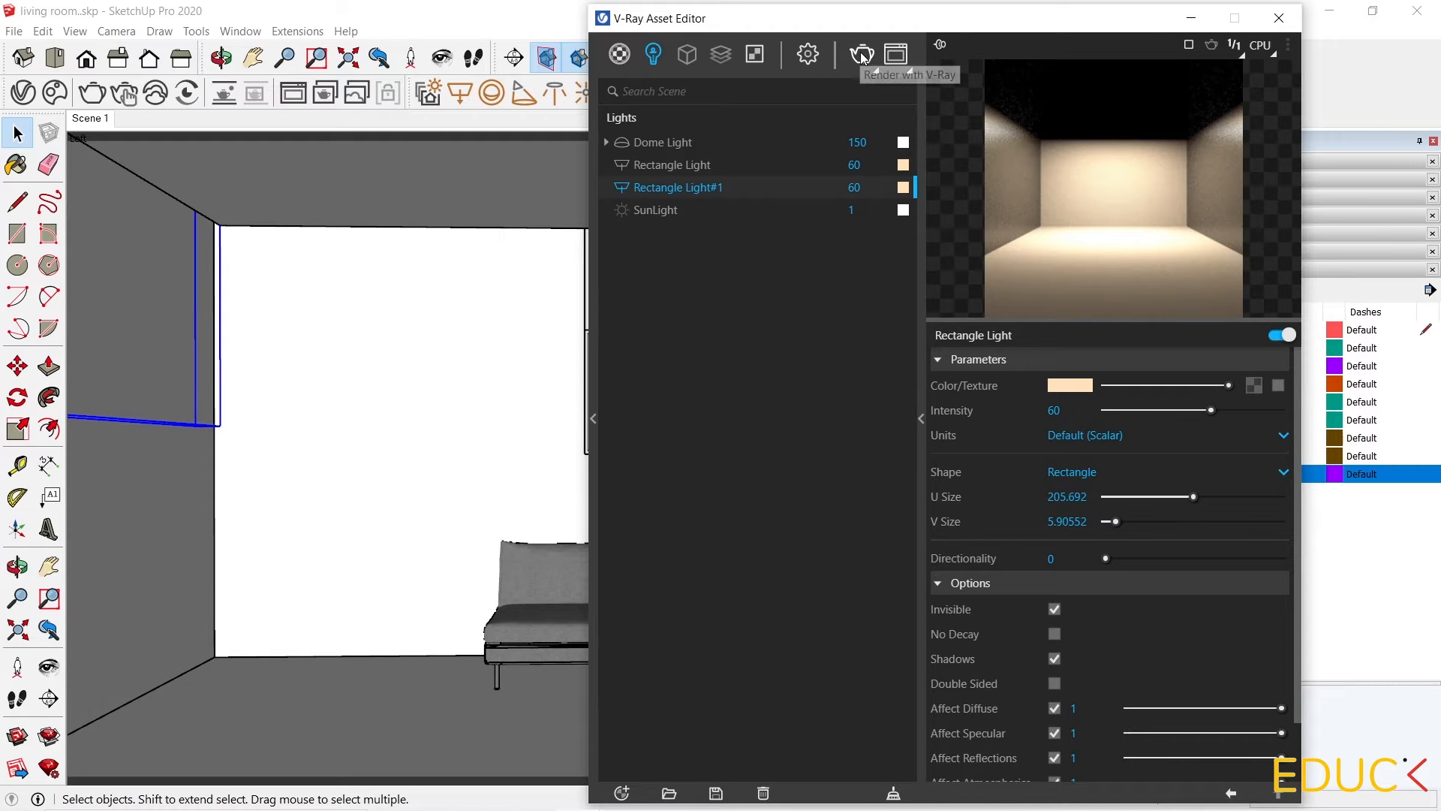
pyautogui.click(868, 56)
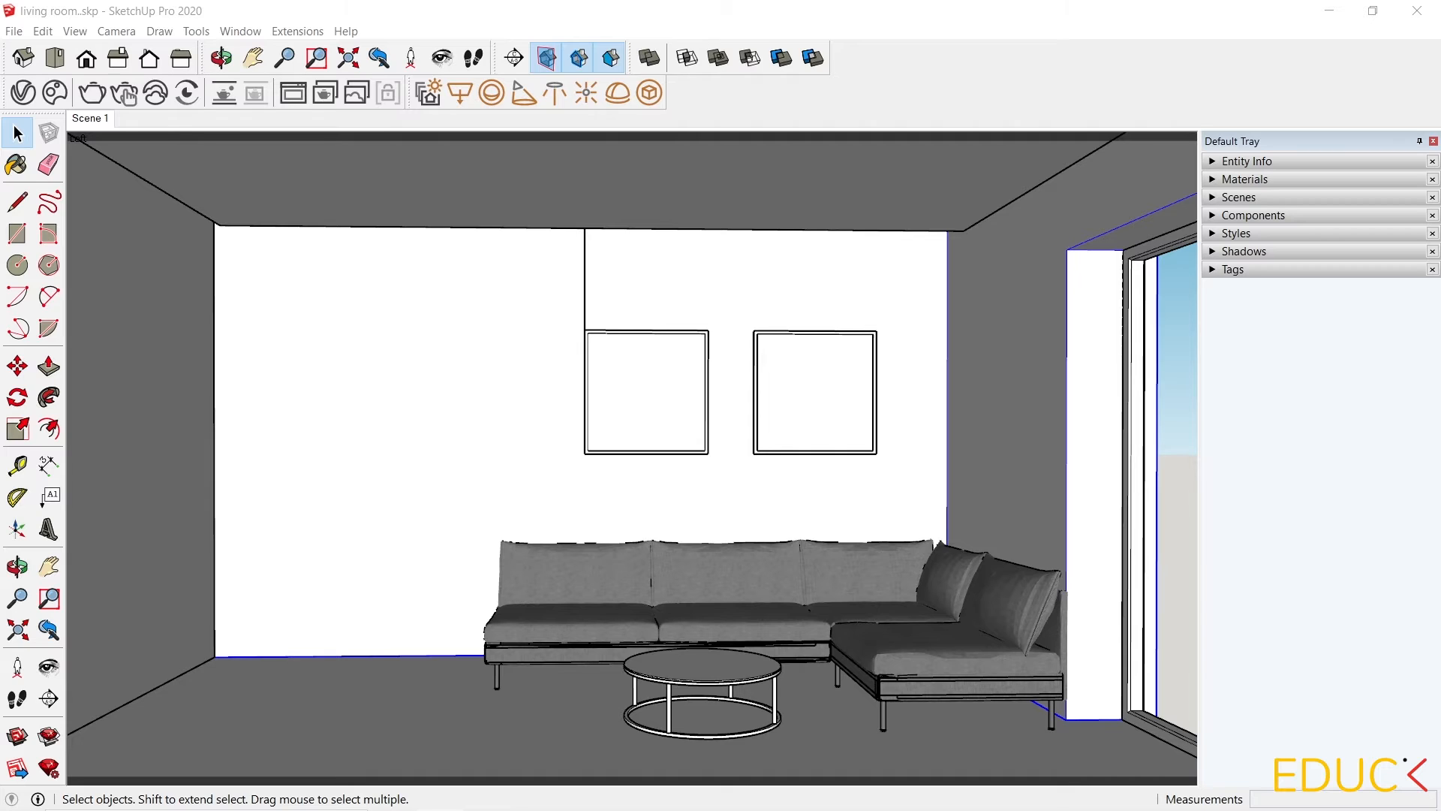
# Create a new Generic material in the V-Ray materials list and name it vray_white_wall.
pyautogui.click(54, 93)
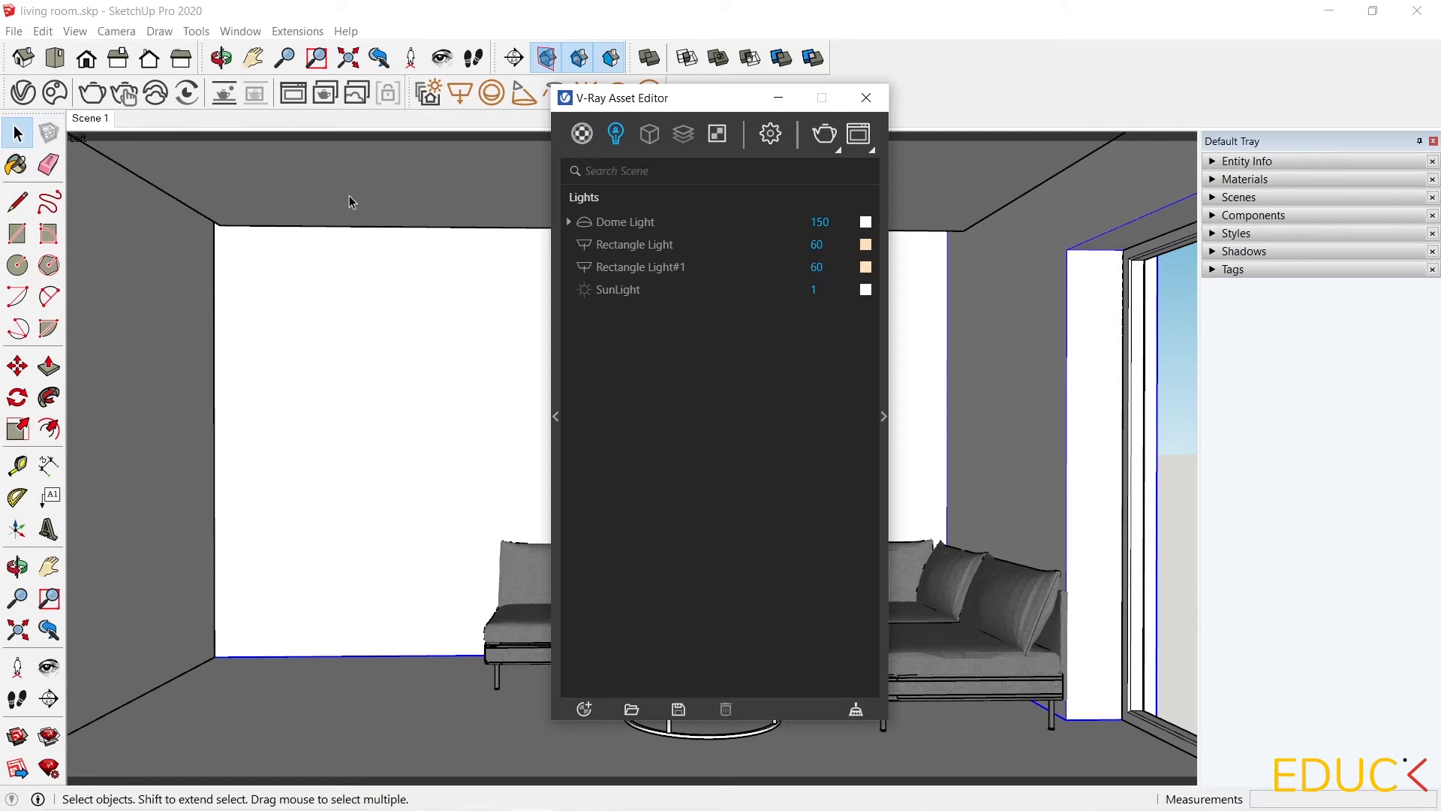
pyautogui.click(584, 134)
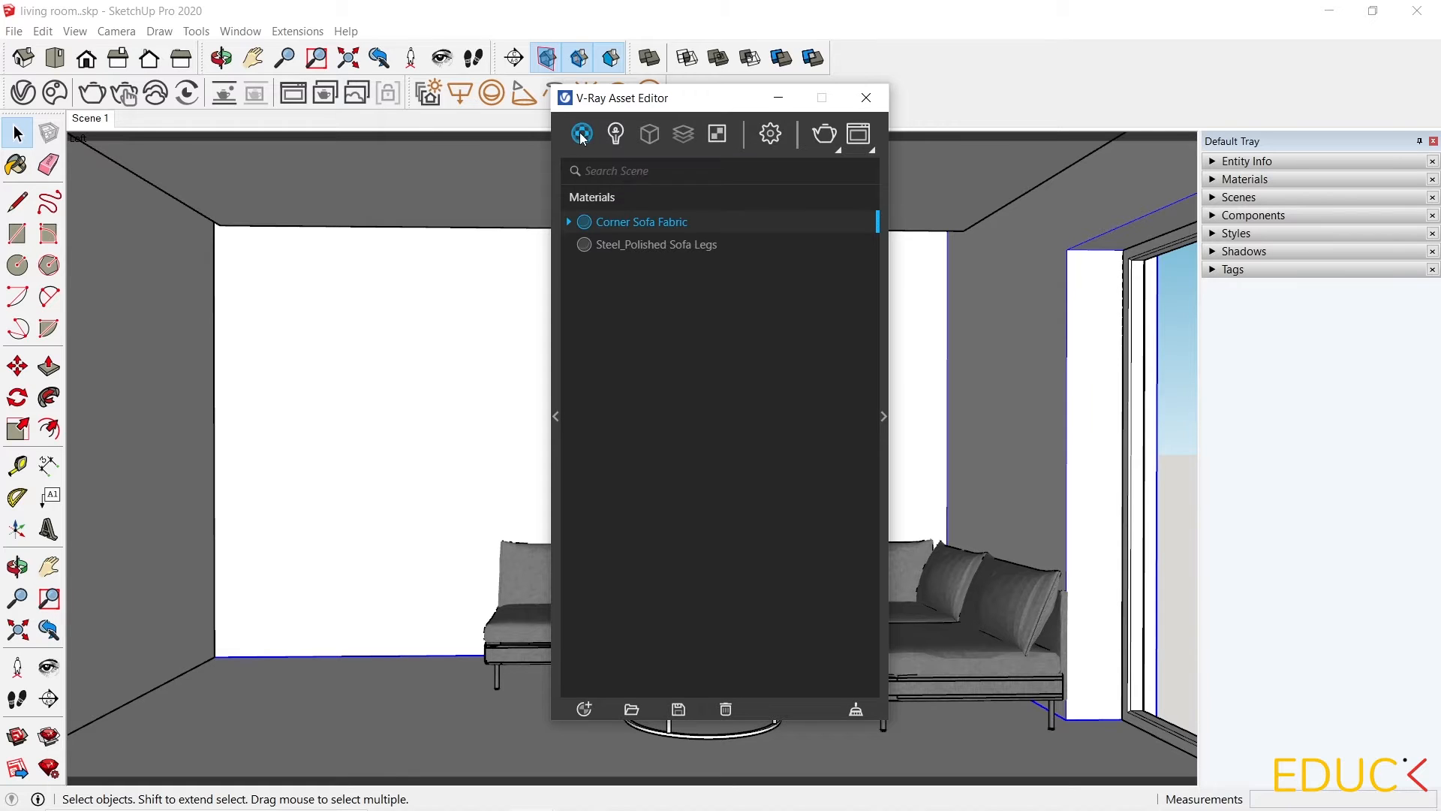
pyautogui.rightClick(584, 139)
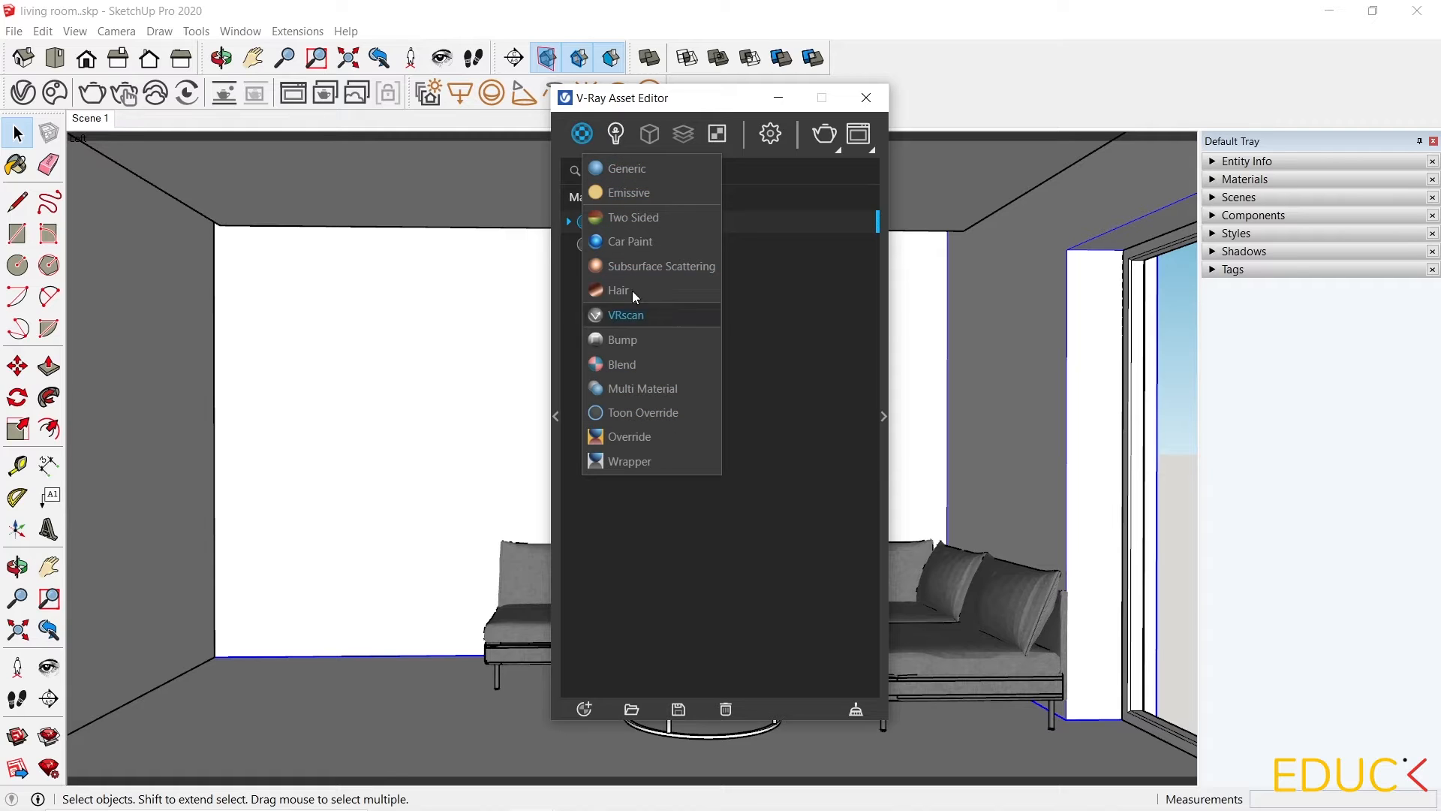
pyautogui.click(590, 136)
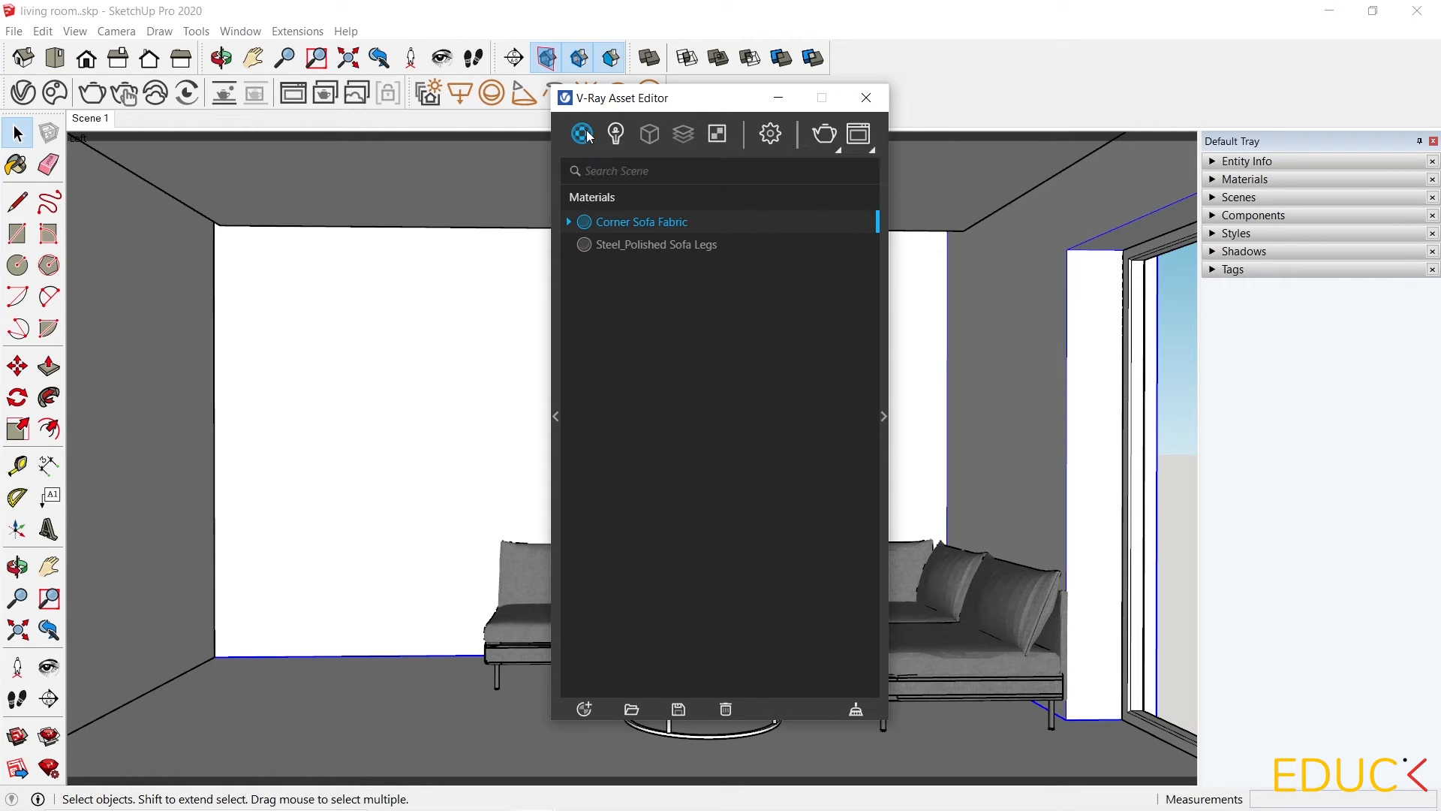
pyautogui.click(585, 709)
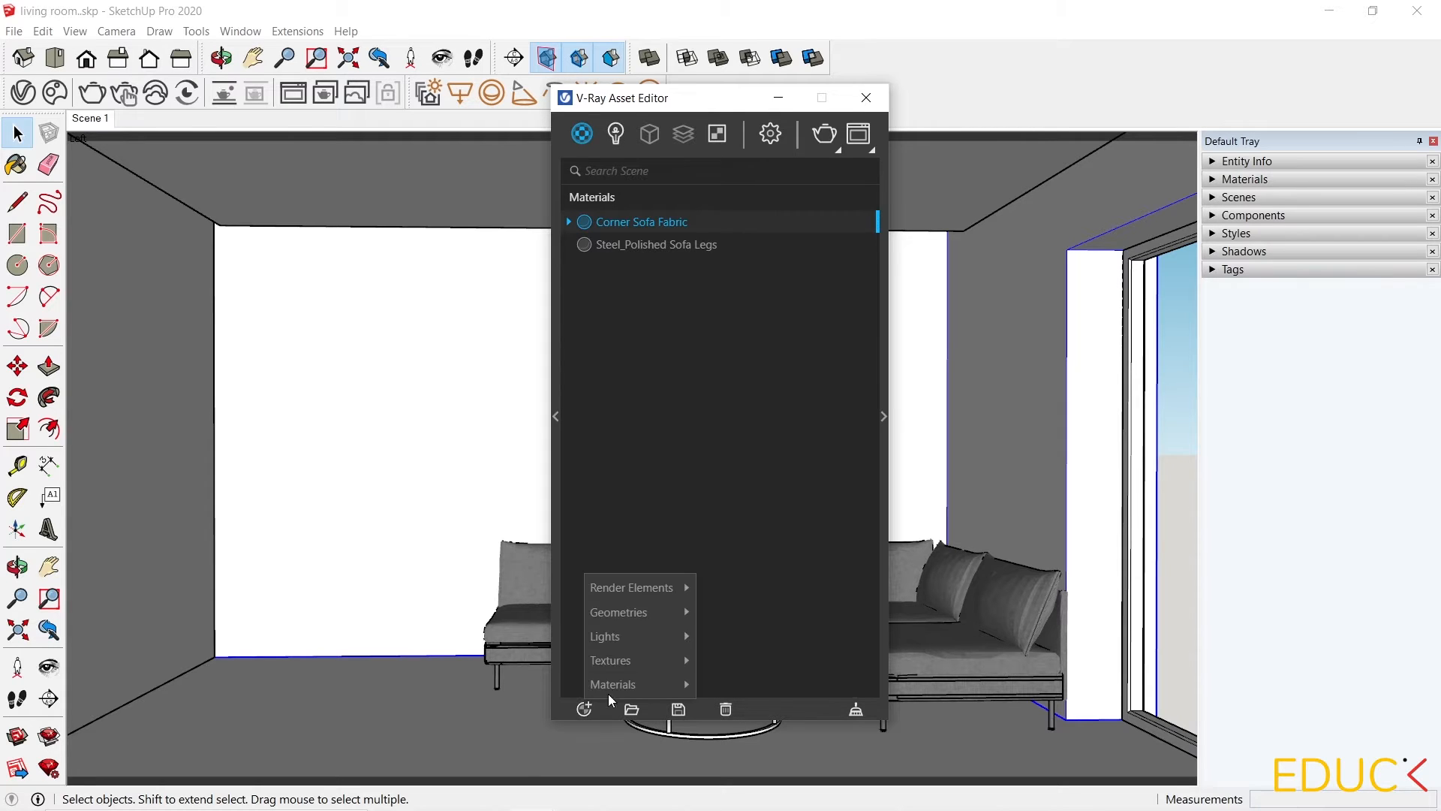
pyautogui.moveTo(619, 688)
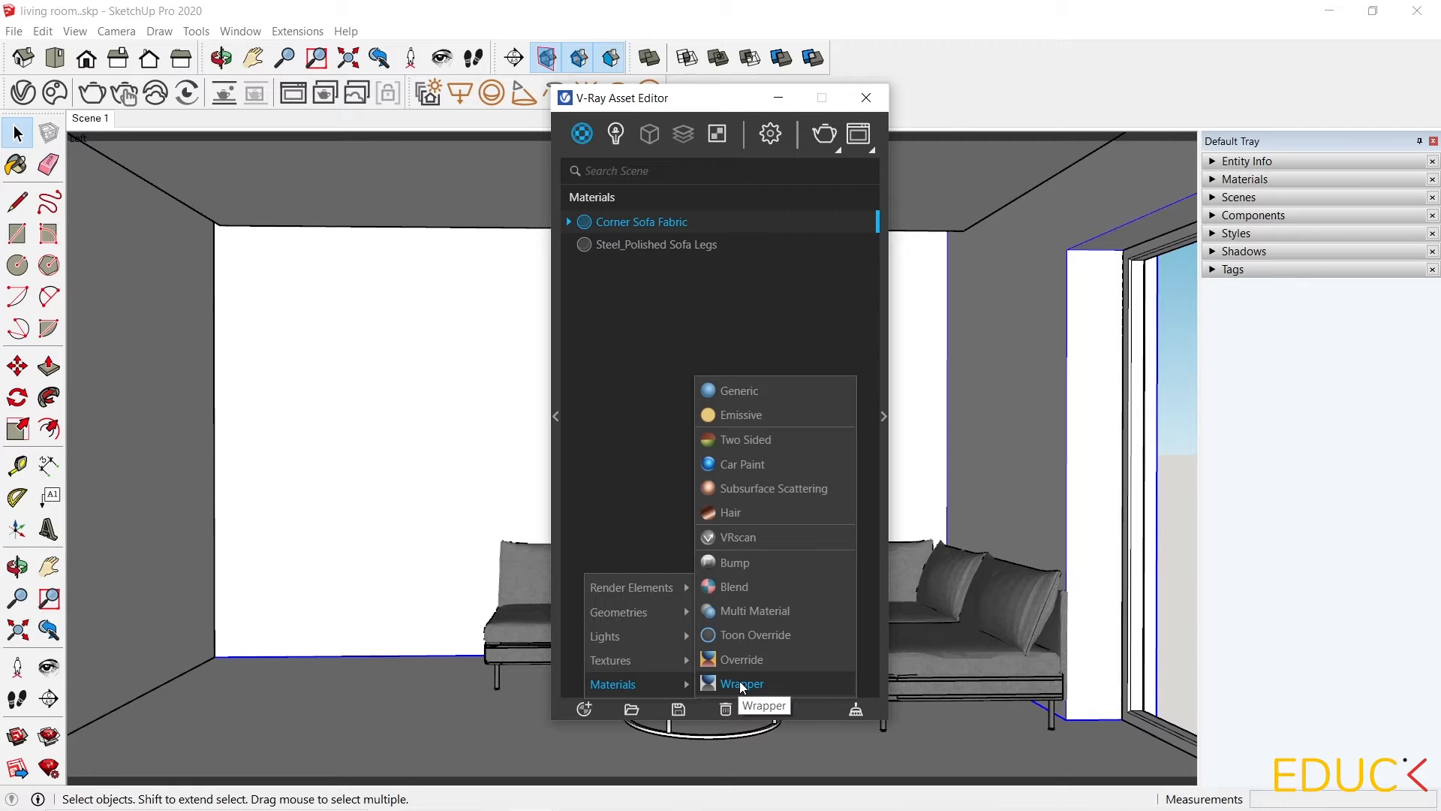
pyautogui.click(748, 395)
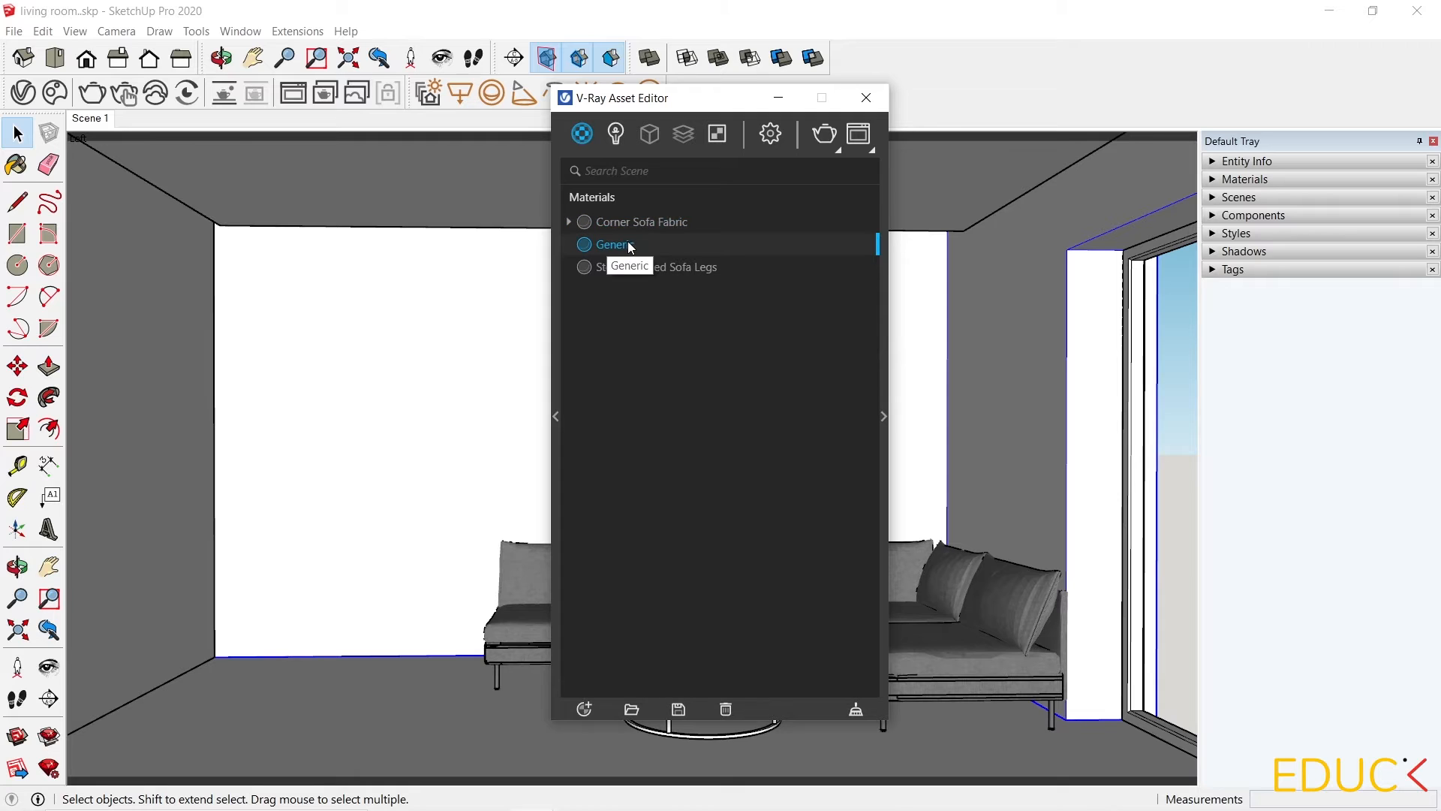
pyautogui.doubleClick(629, 244)
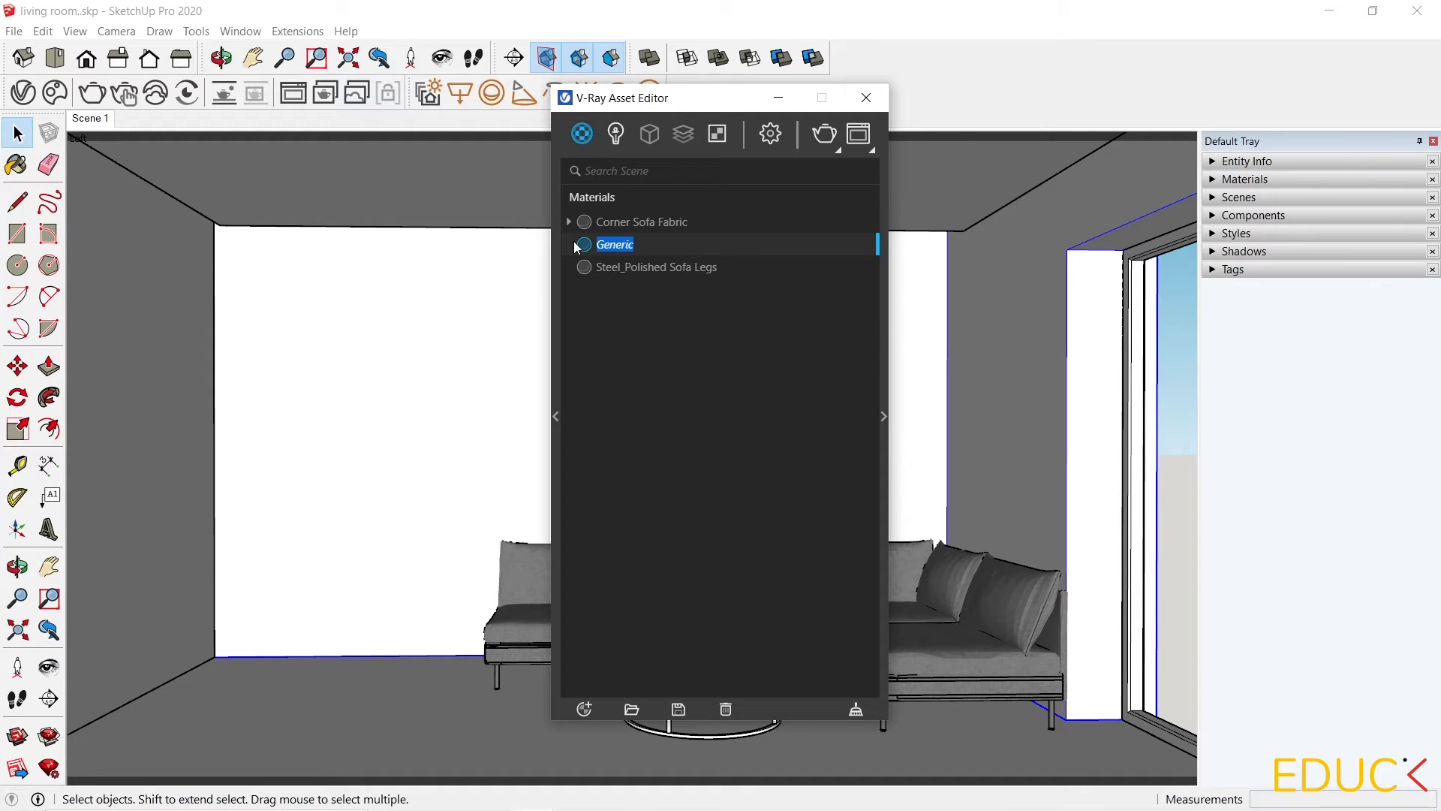
pyautogui.write('vray_white_wall')
pyautogui.press('Return')
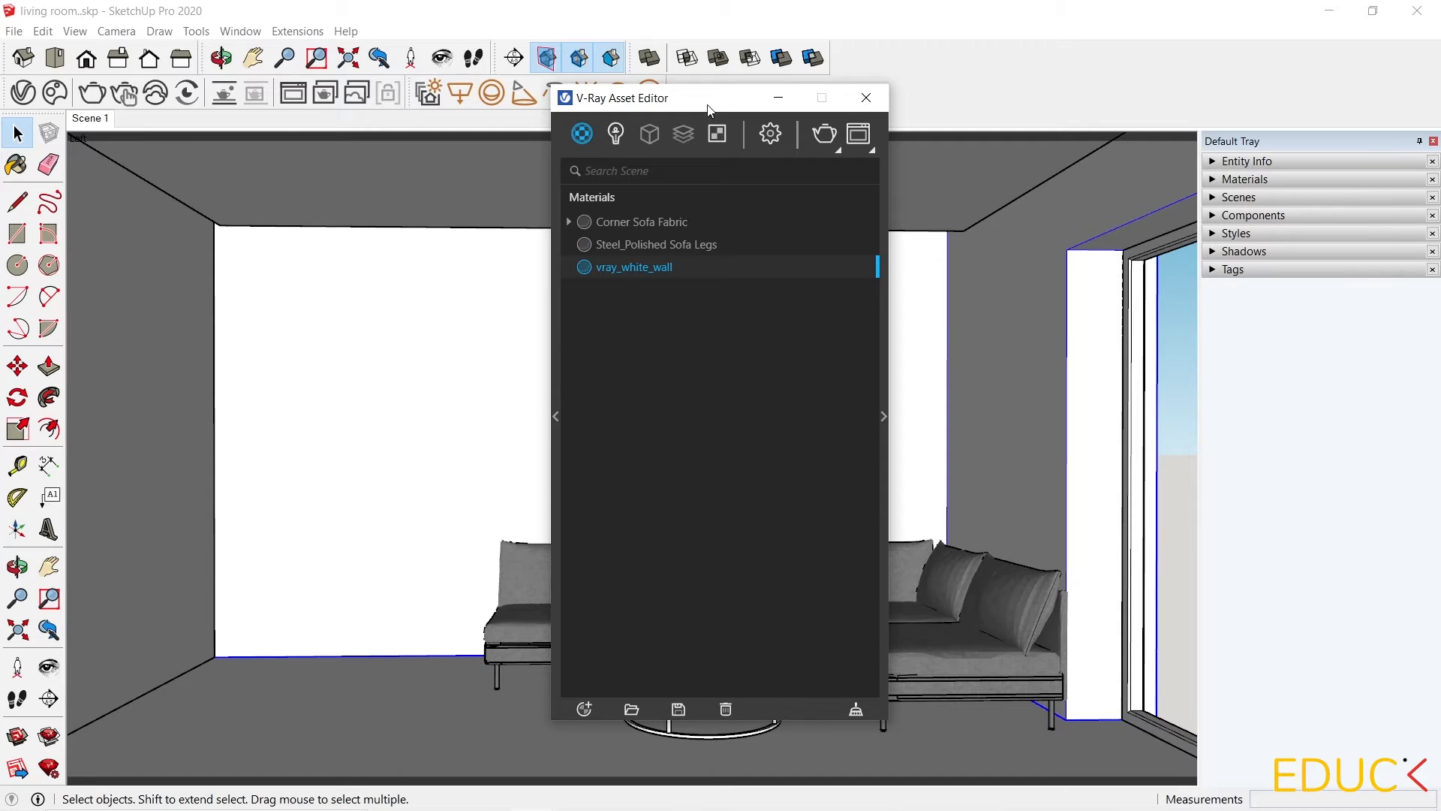
# Preview the new material in each of the available preview scenes, returning to Generic.
pyautogui.click(884, 419)
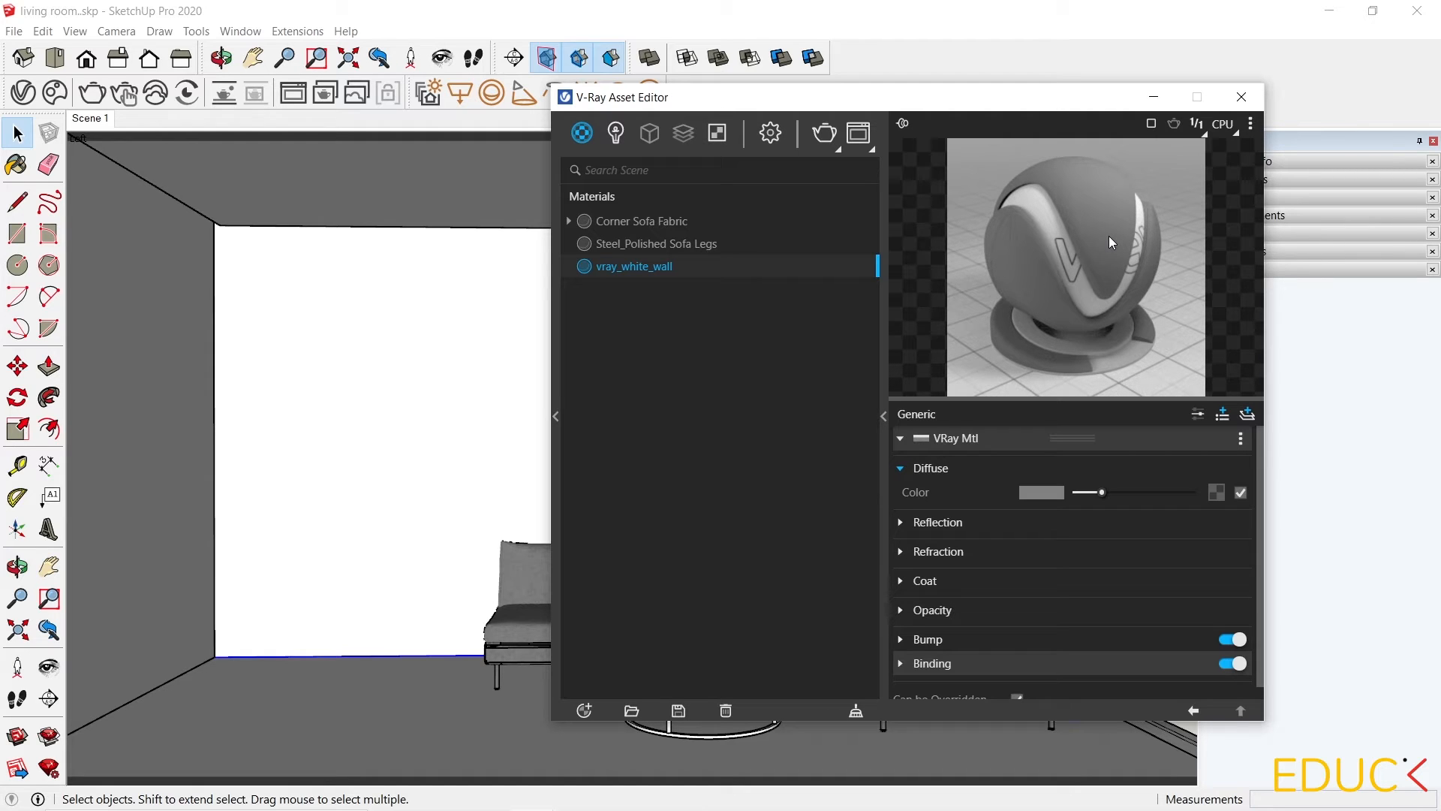
pyautogui.click(1252, 124)
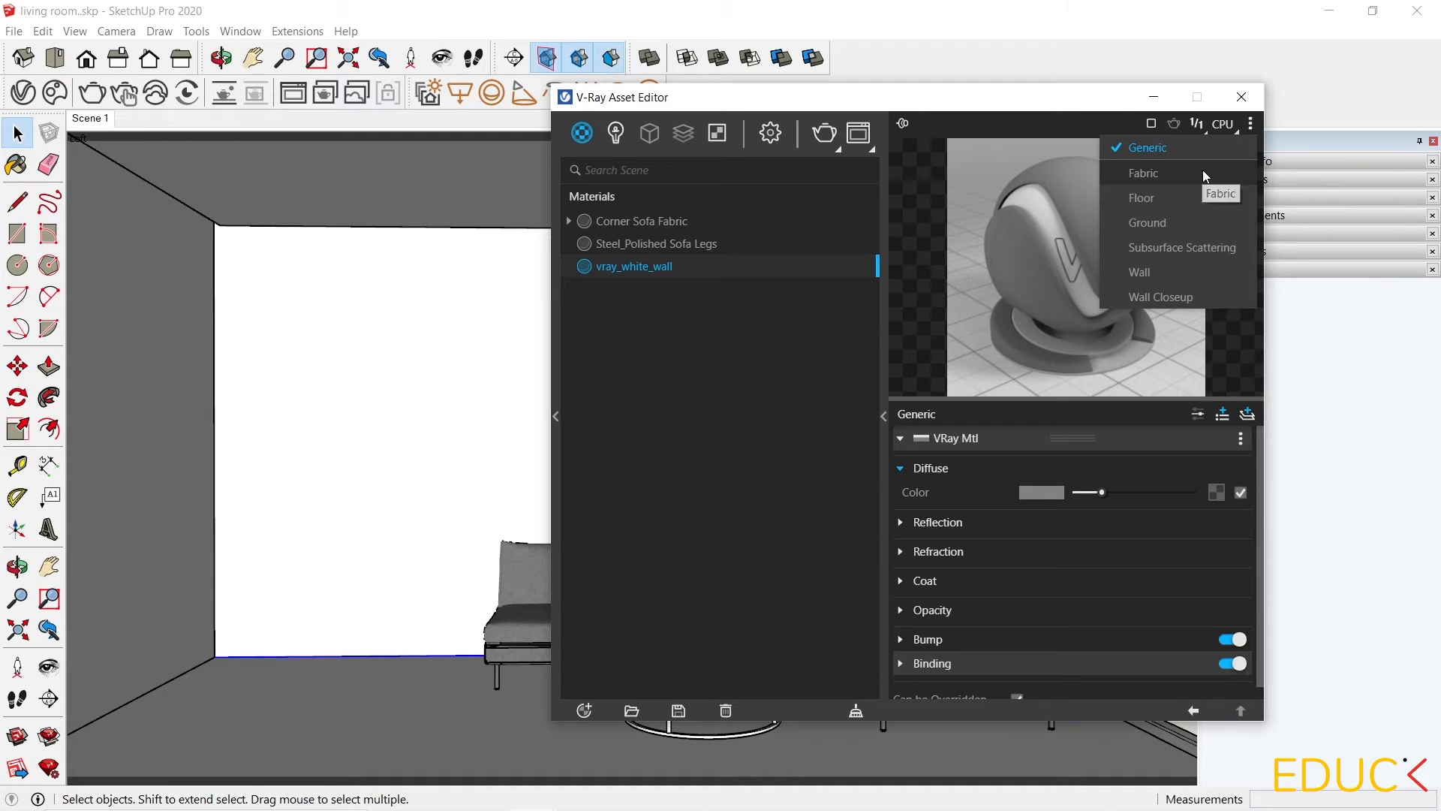
pyautogui.click(1204, 172)
pyautogui.click(1252, 124)
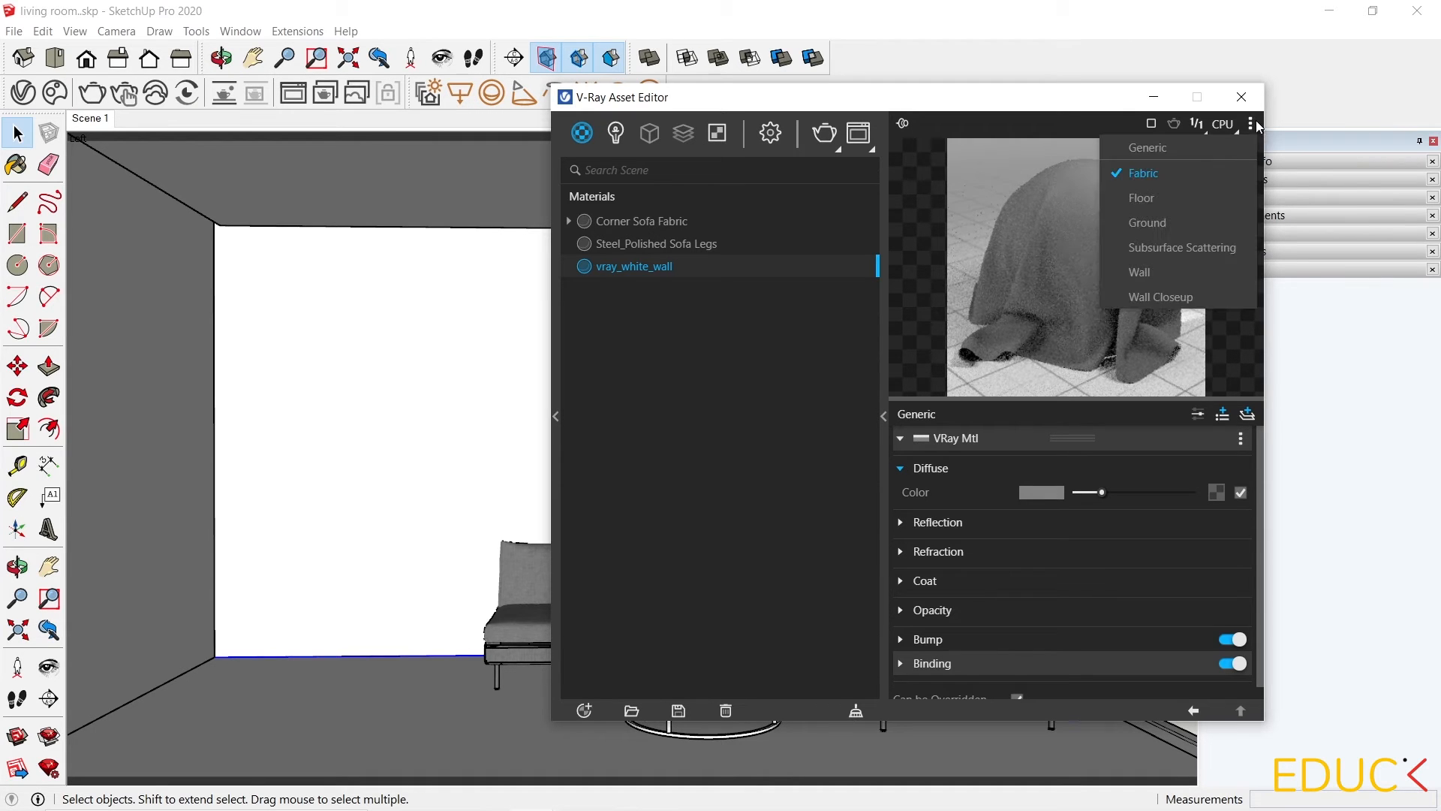
pyautogui.click(1178, 201)
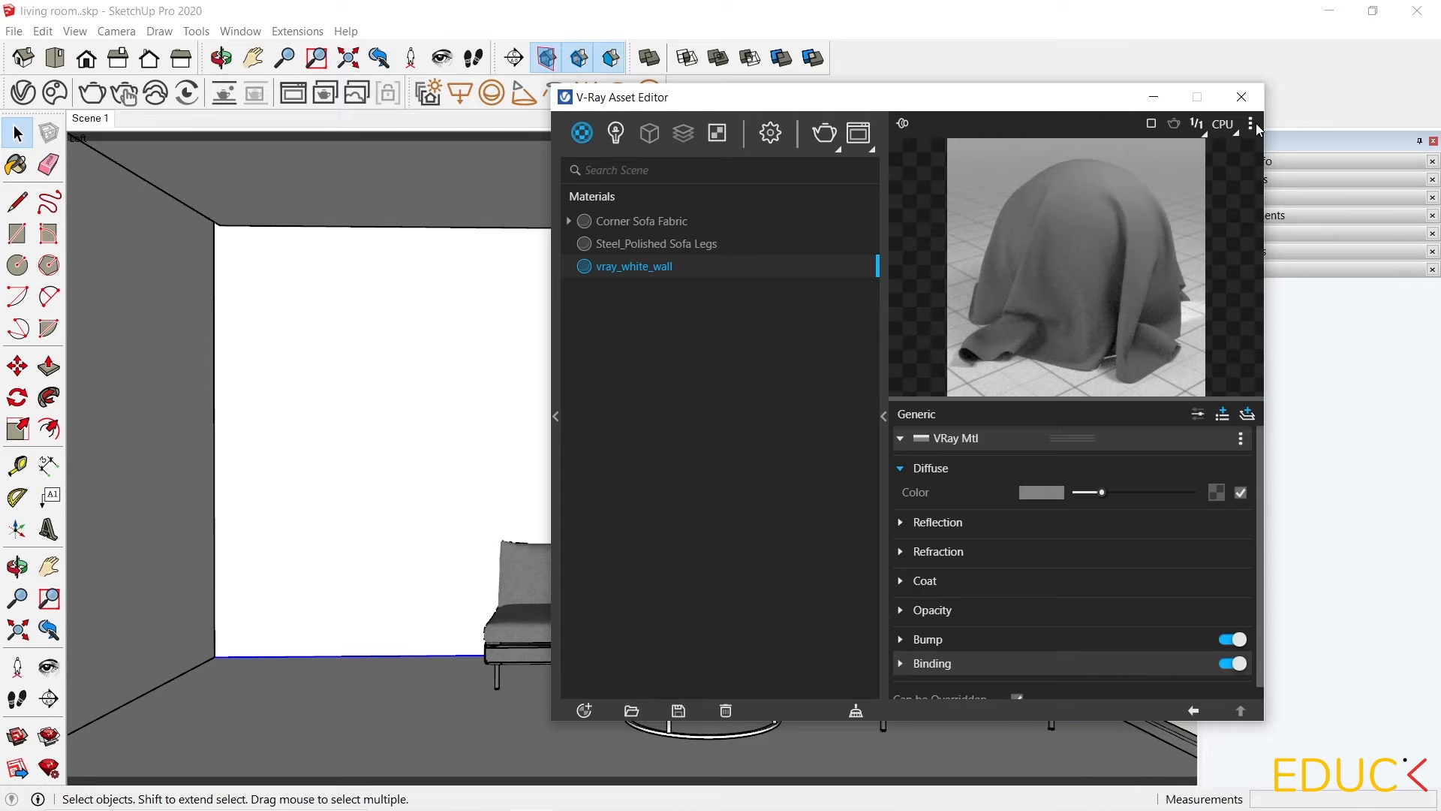
pyautogui.click(1252, 124)
pyautogui.click(1160, 222)
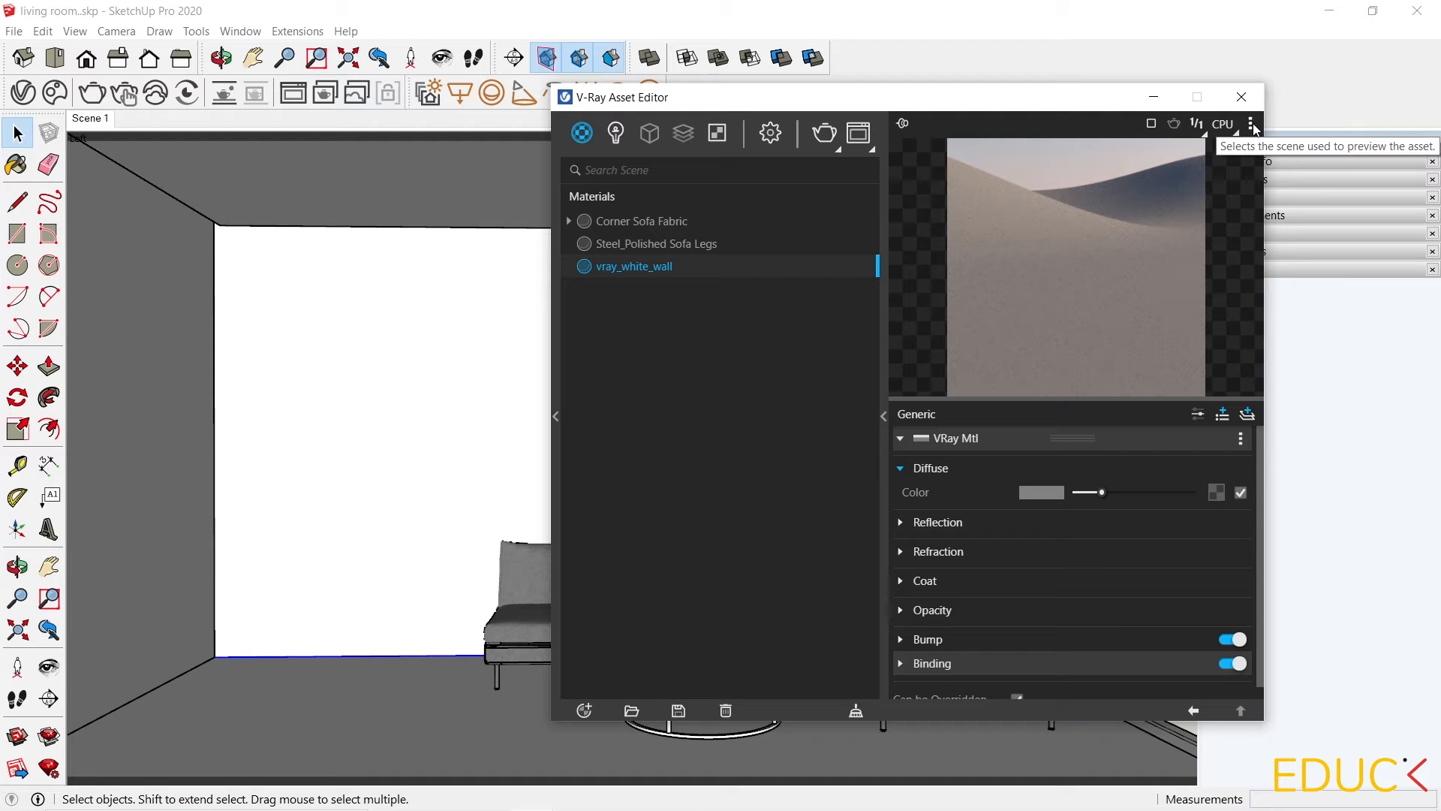
pyautogui.click(1252, 125)
pyautogui.click(1182, 247)
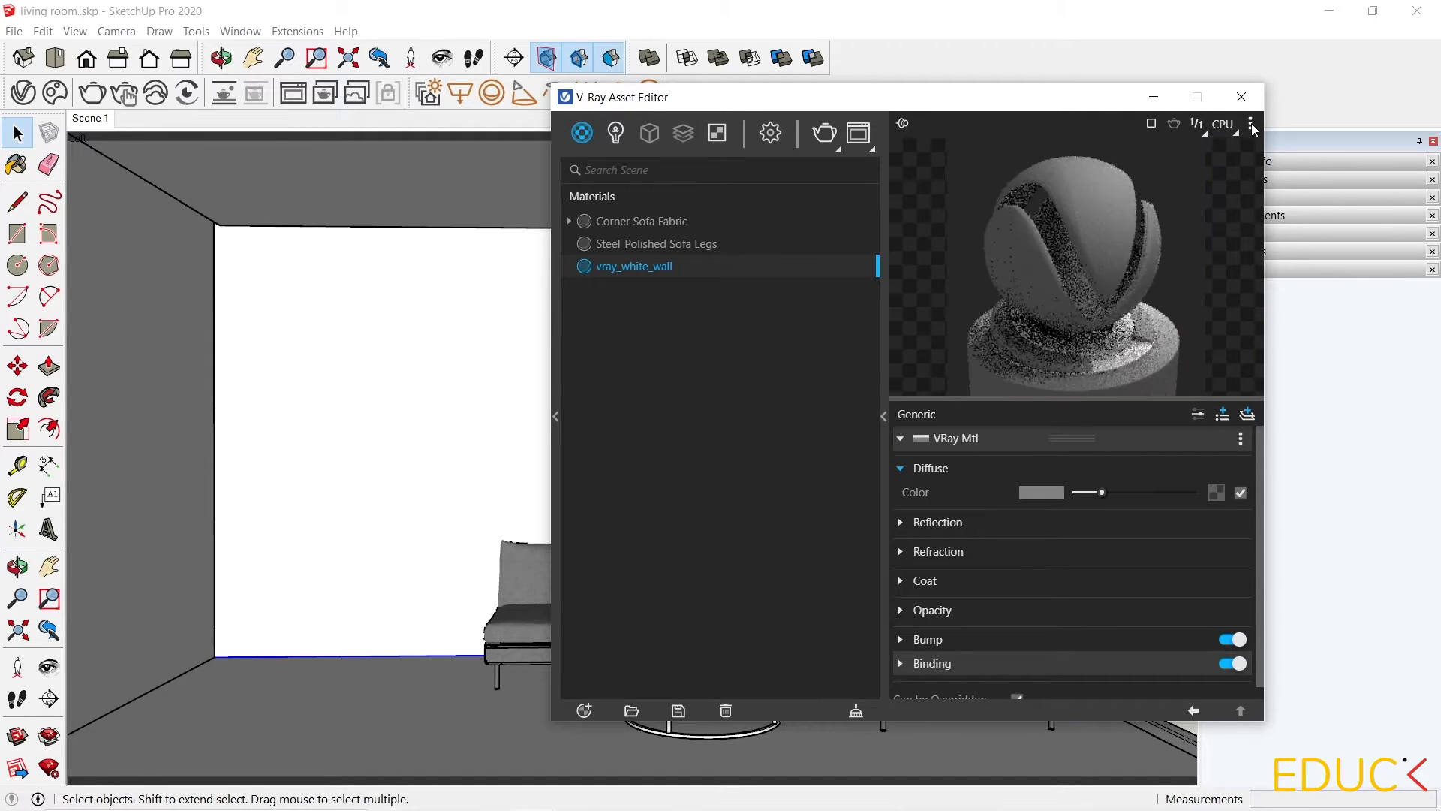
pyautogui.click(1251, 126)
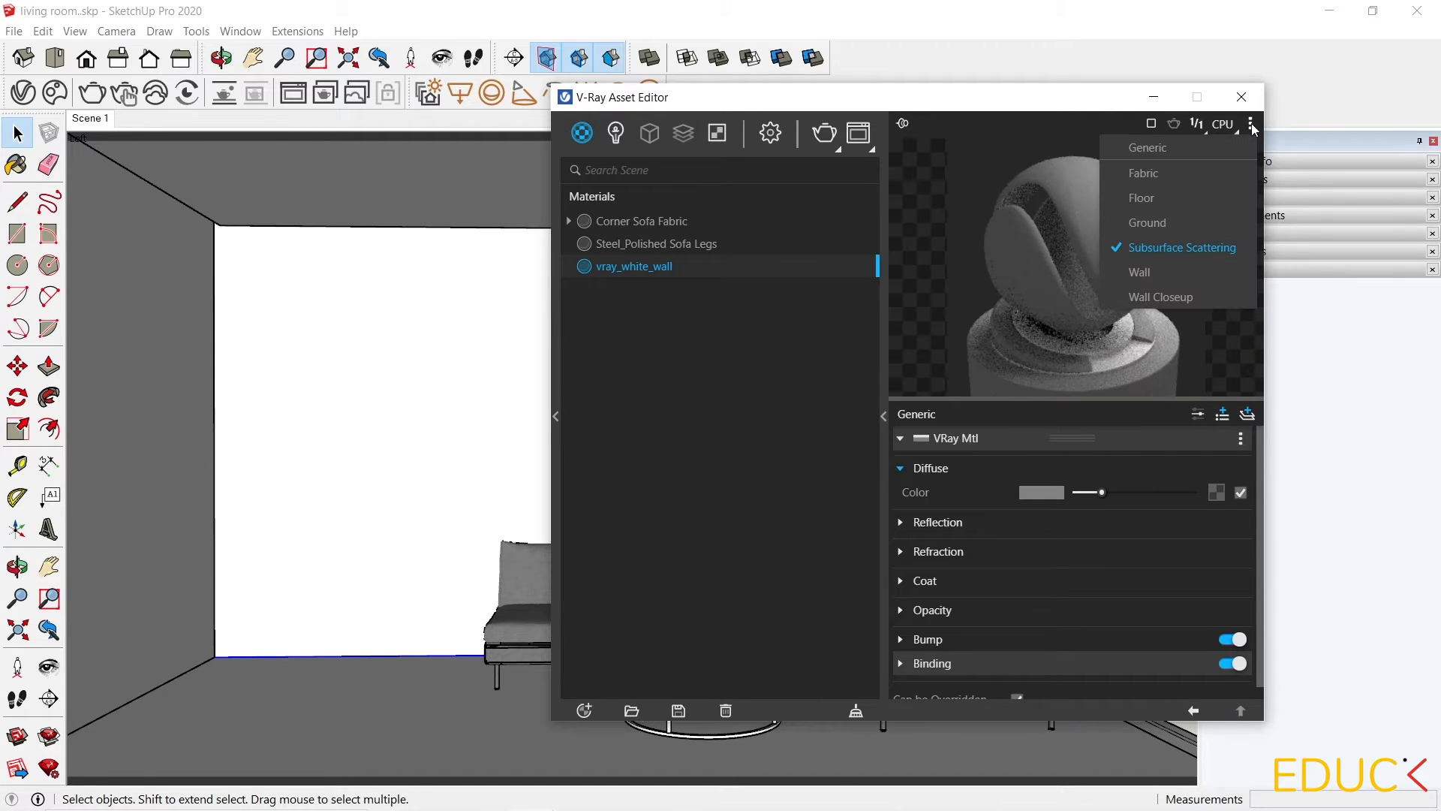
pyautogui.click(1146, 148)
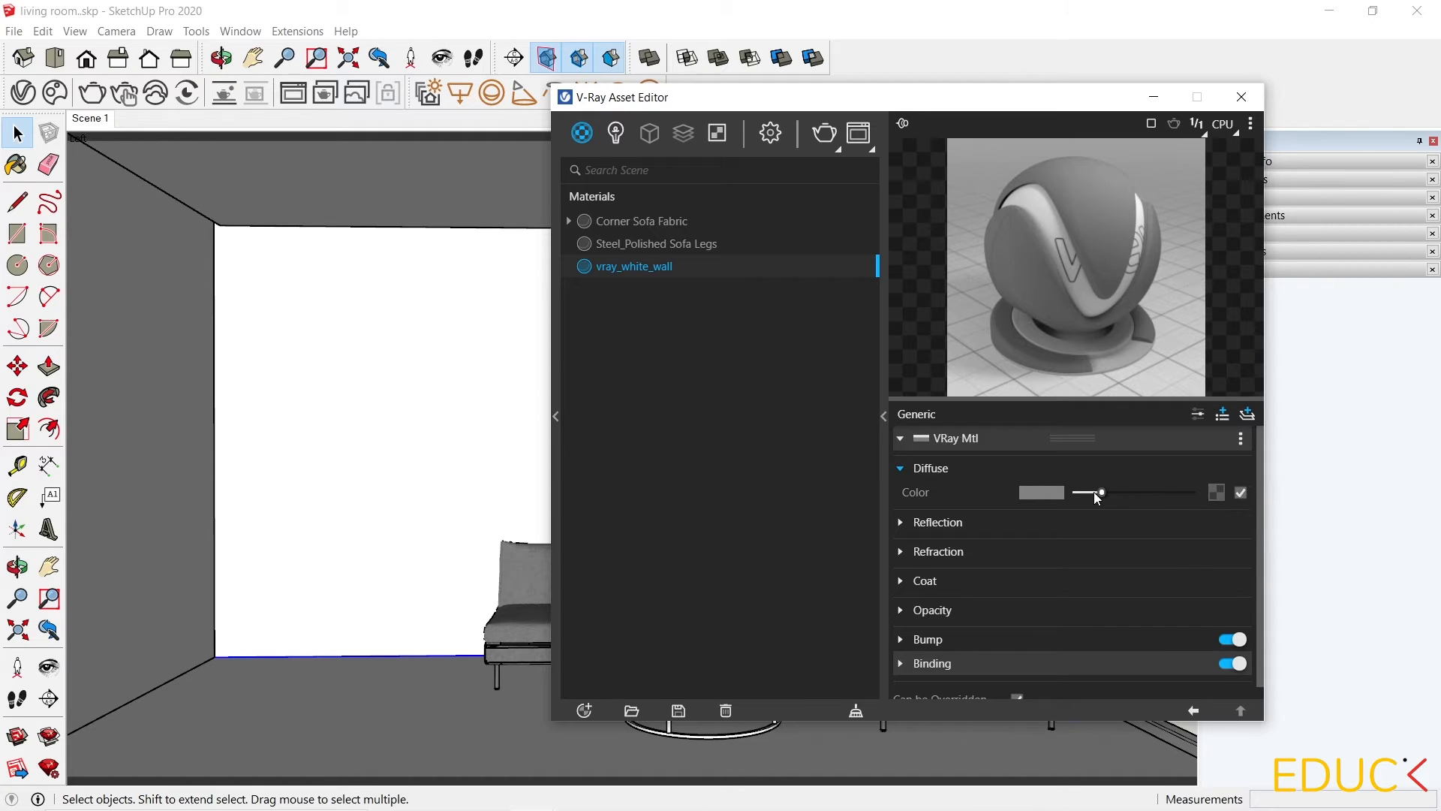
# Set the vray_white_wall diffuse color to RGB 233, 233, 233 using the 0 to 255 range.
pyautogui.click(1036, 493)
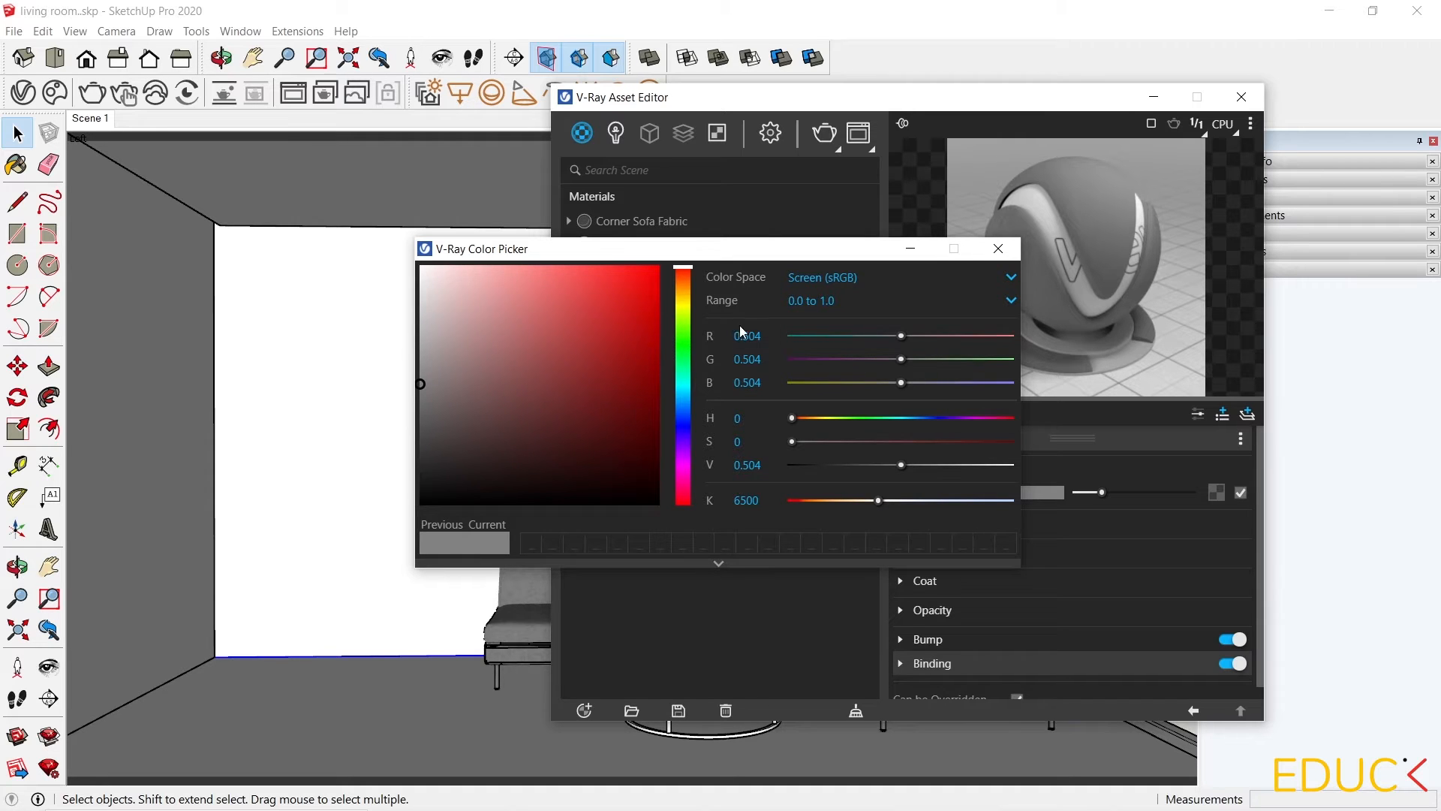
pyautogui.click(840, 304)
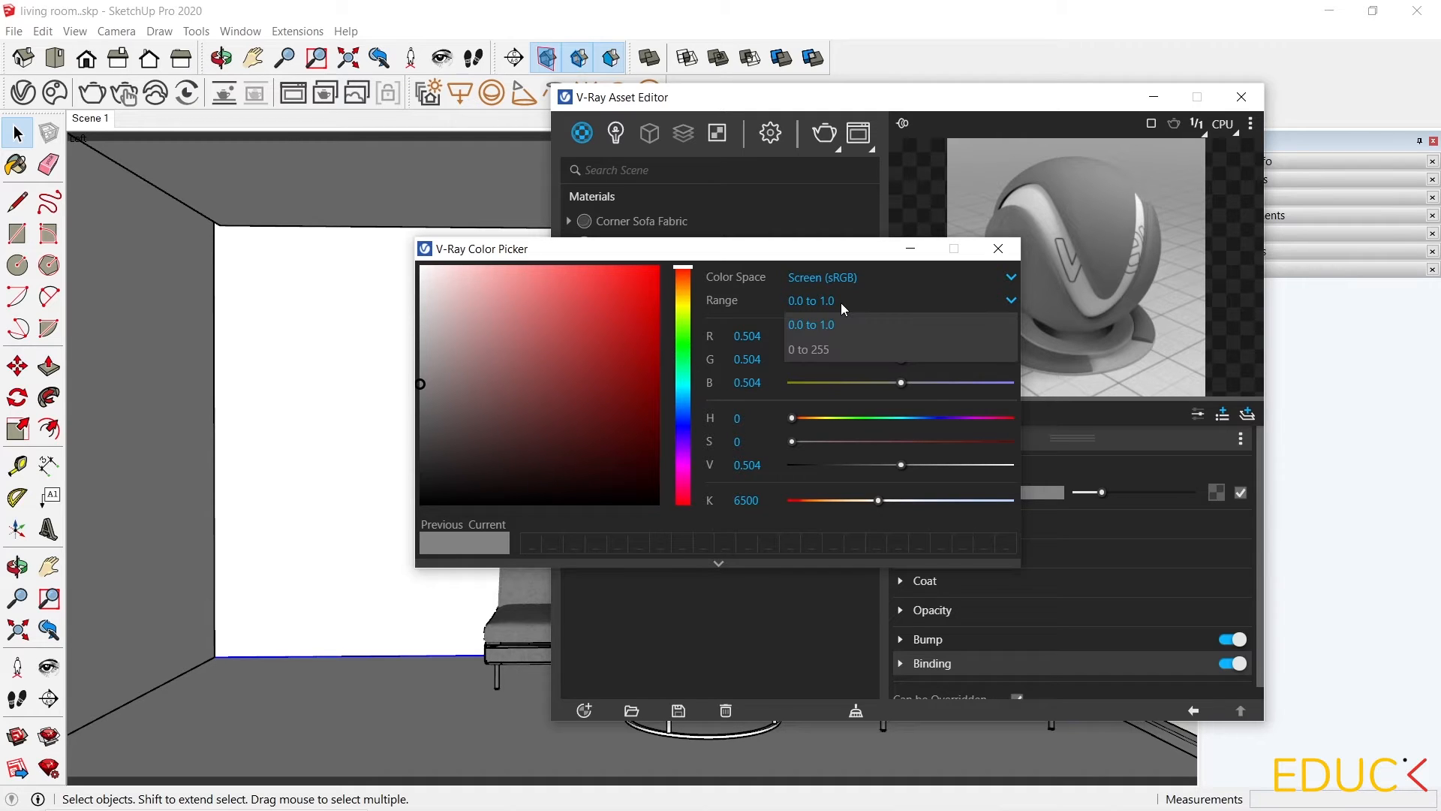
pyautogui.click(830, 353)
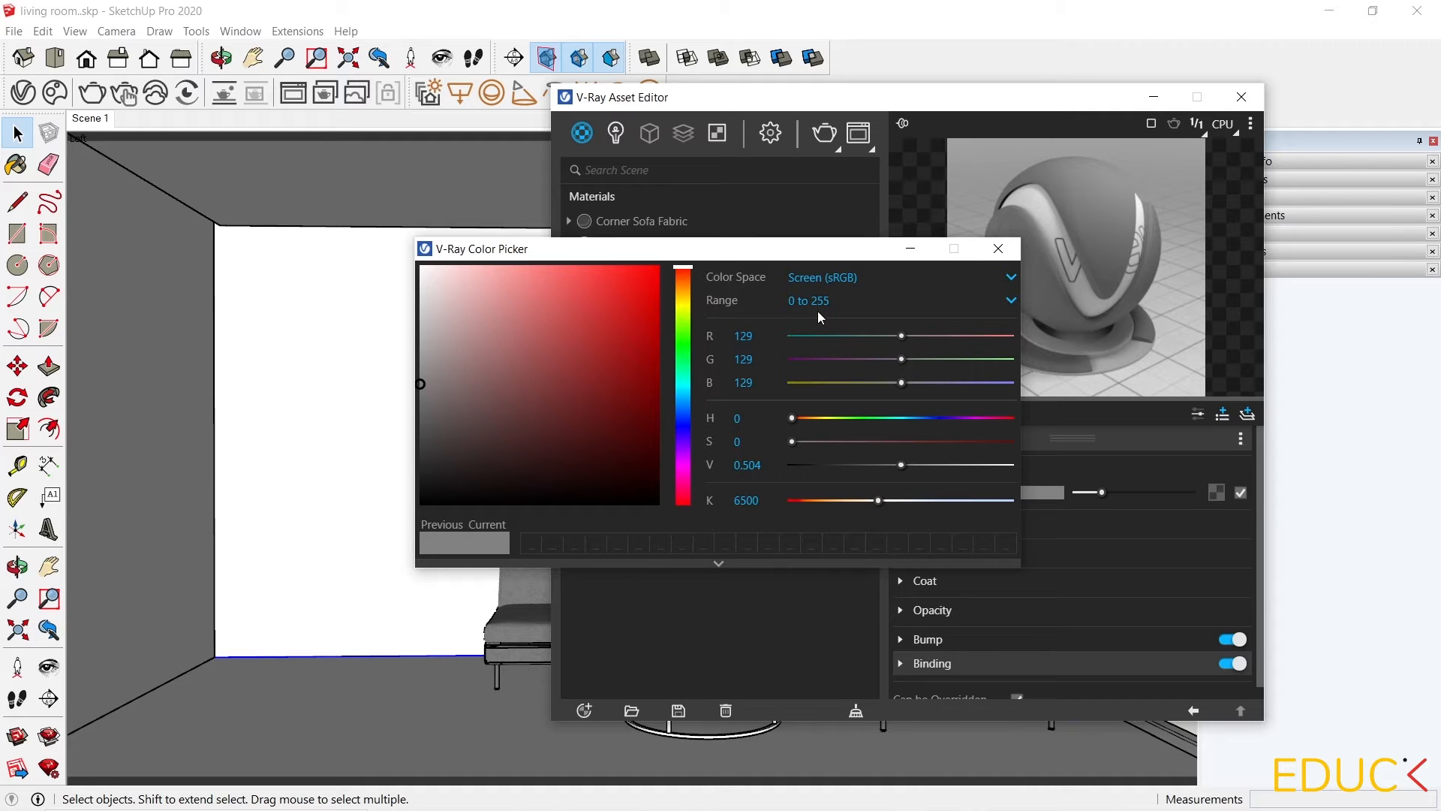
pyautogui.moveTo(431, 385)
pyautogui.mouseDown()
pyautogui.moveTo(536, 320)
pyautogui.moveTo(614, 330)
pyautogui.moveTo(615, 369)
pyautogui.mouseUp()
pyautogui.moveTo(577, 426)
pyautogui.mouseDown()
pyautogui.moveTo(496, 413)
pyautogui.moveTo(585, 347)
pyautogui.moveTo(599, 296)
pyautogui.mouseUp()
pyautogui.moveTo(678, 254); pyautogui.dragTo(564, 127)
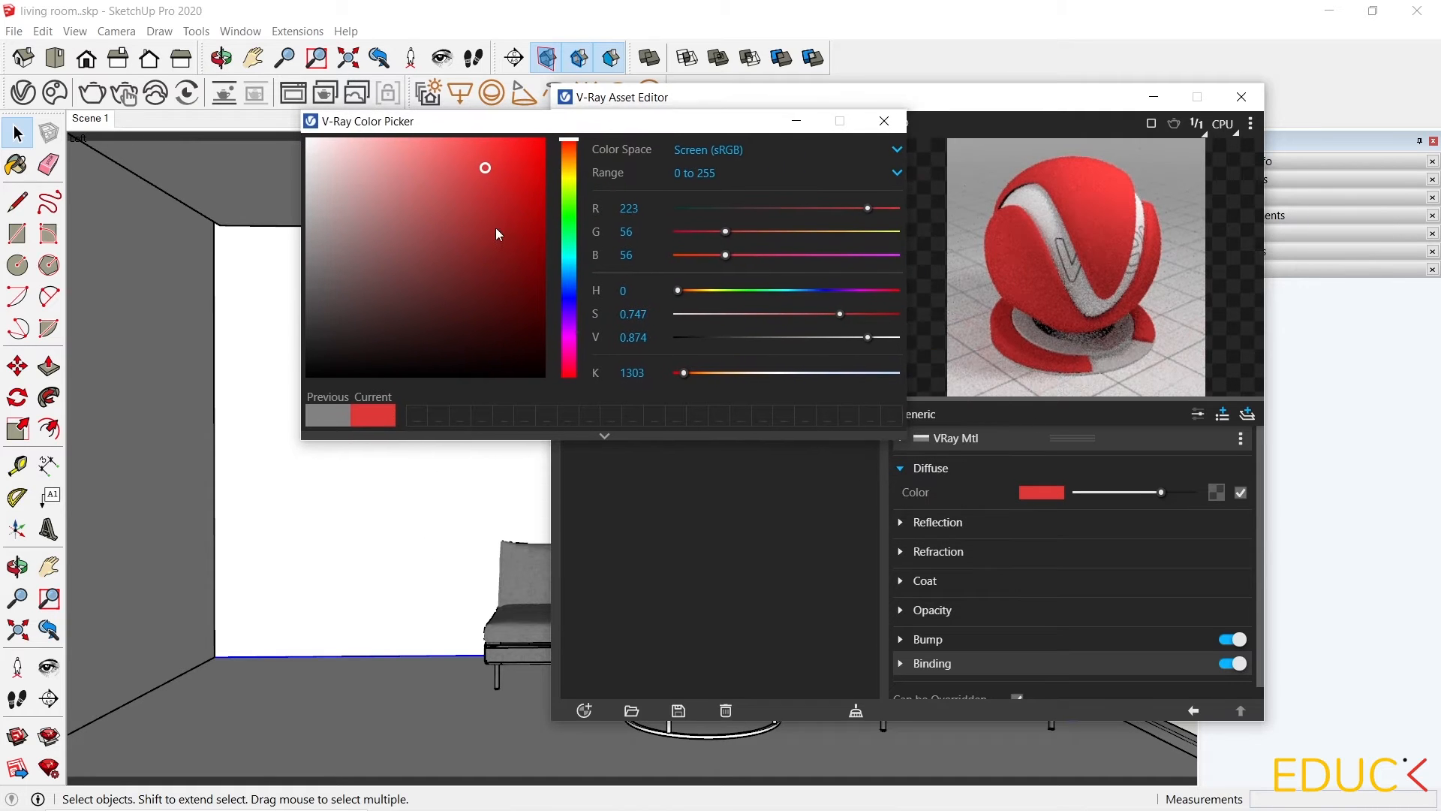
pyautogui.click(373, 155)
pyautogui.moveTo(418, 161)
pyautogui.mouseDown()
pyautogui.moveTo(518, 257)
pyautogui.moveTo(383, 312)
pyautogui.moveTo(412, 179)
pyautogui.mouseUp()
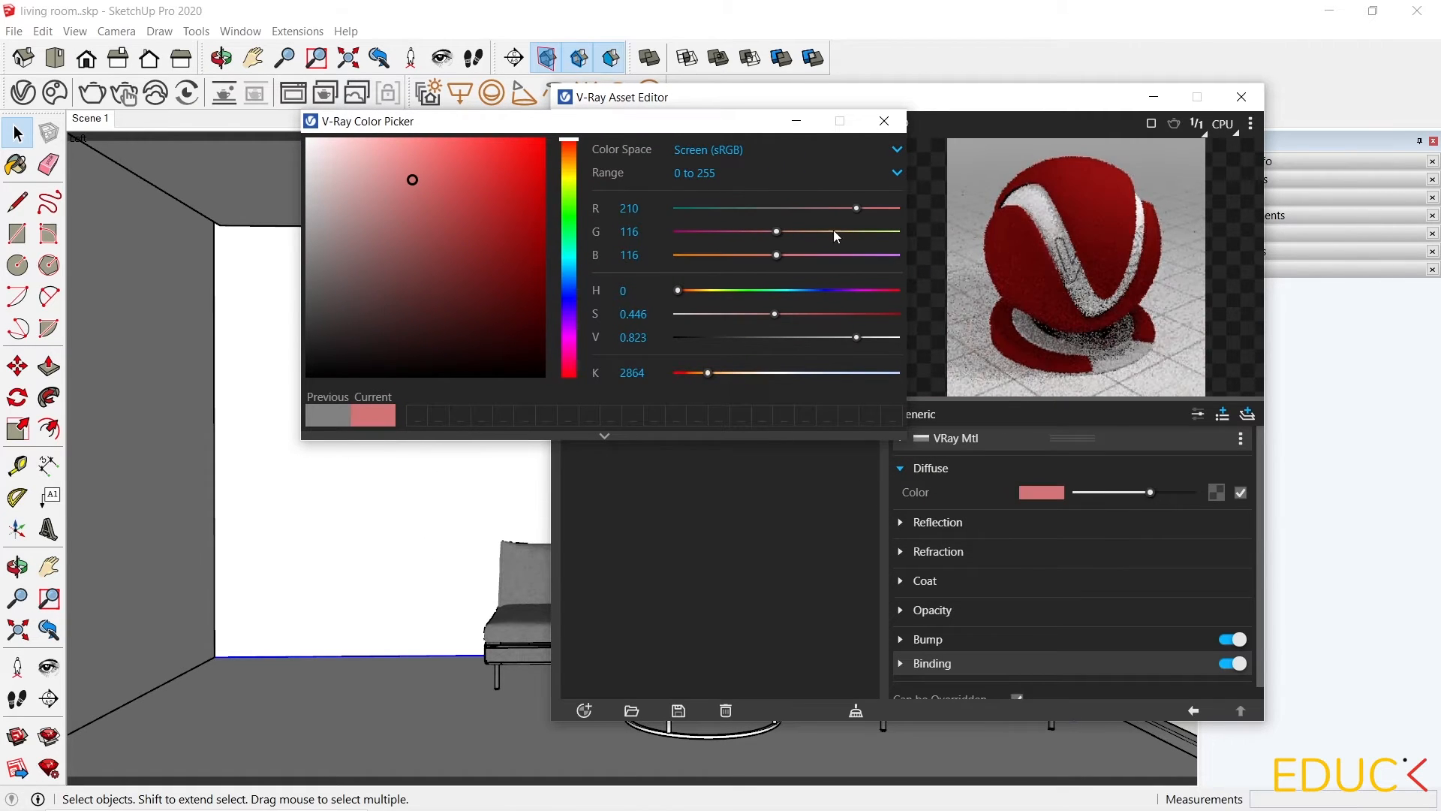
pyautogui.click(343, 210)
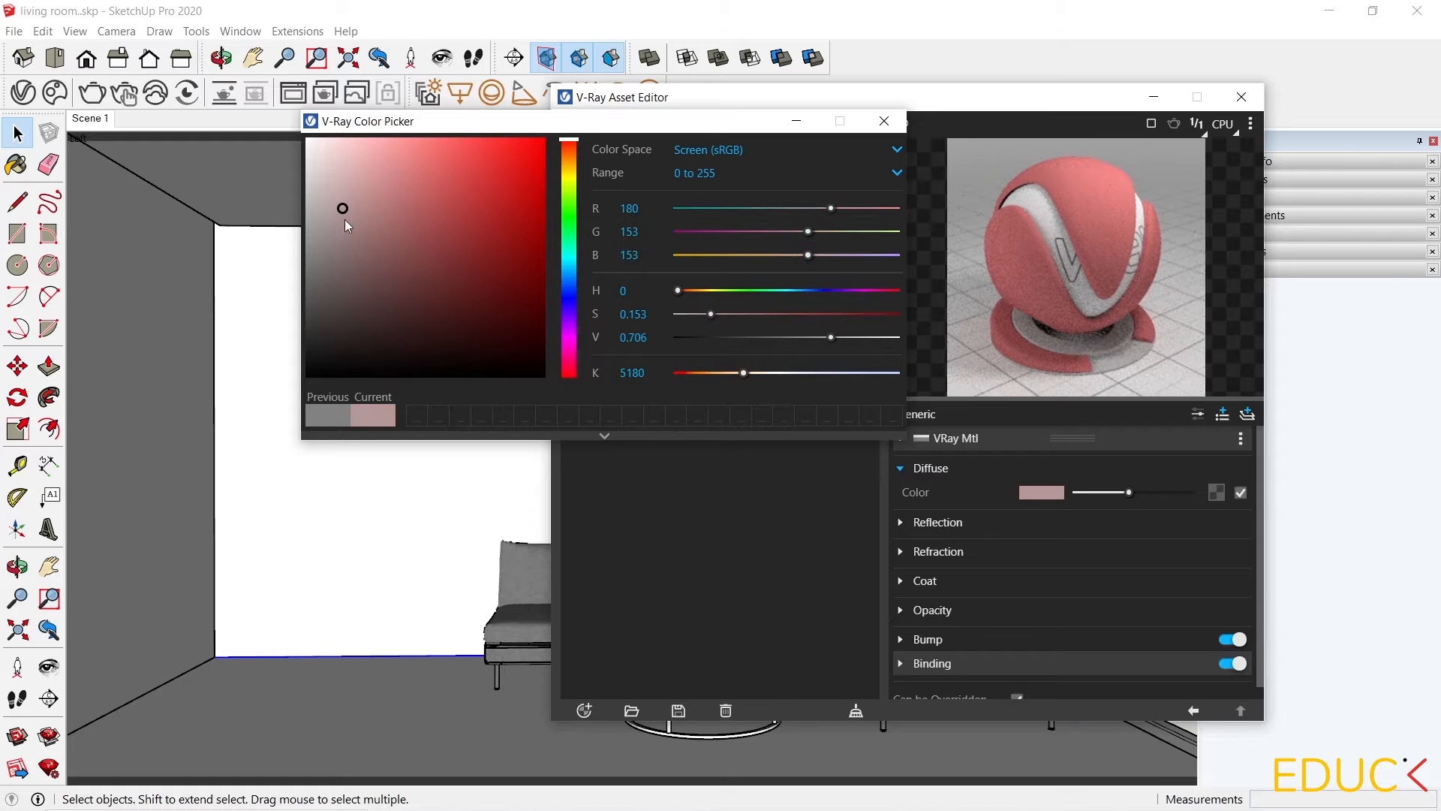
pyautogui.moveTo(344, 214)
pyautogui.mouseDown()
pyautogui.moveTo(293, 255)
pyautogui.moveTo(260, 159)
pyautogui.mouseUp()
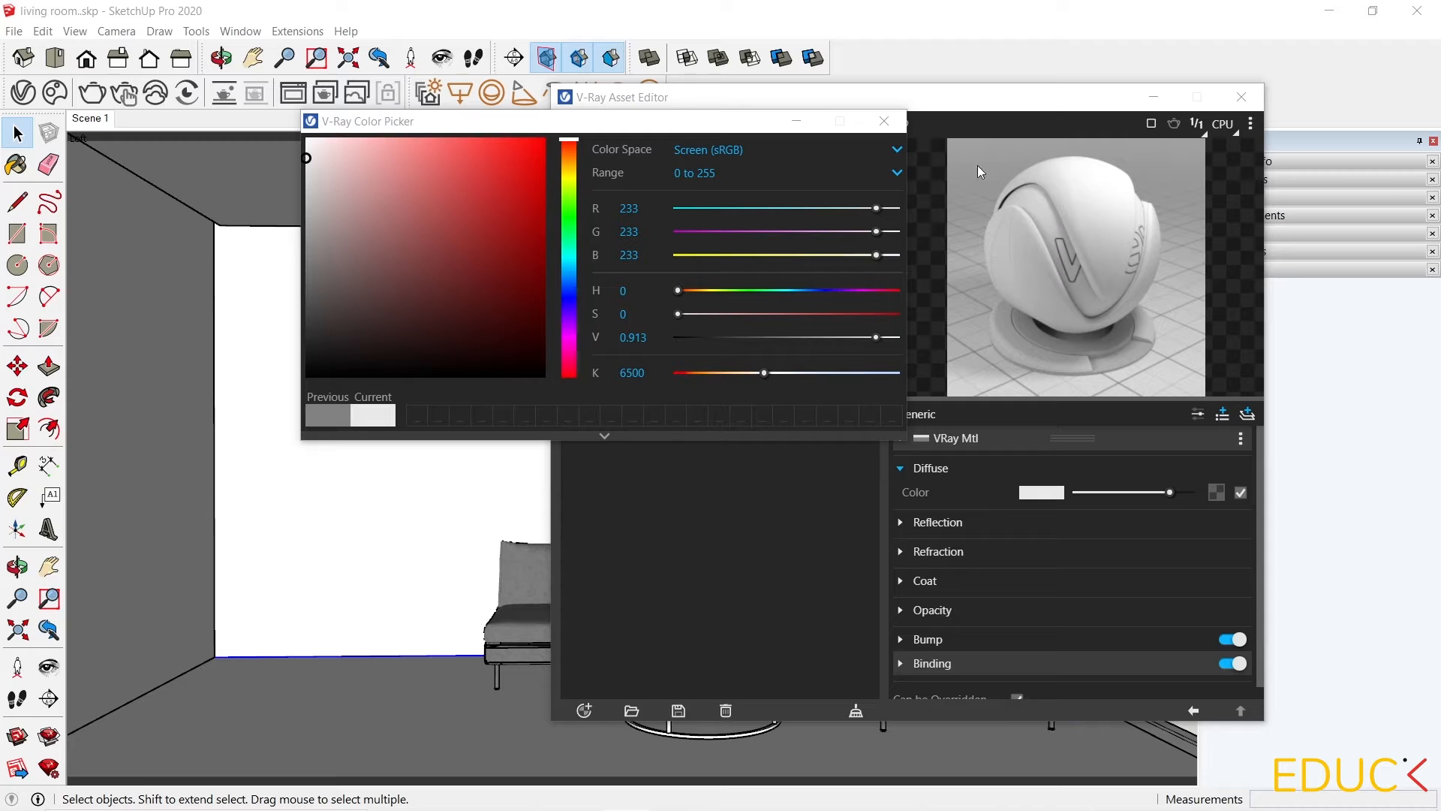
pyautogui.click(883, 121)
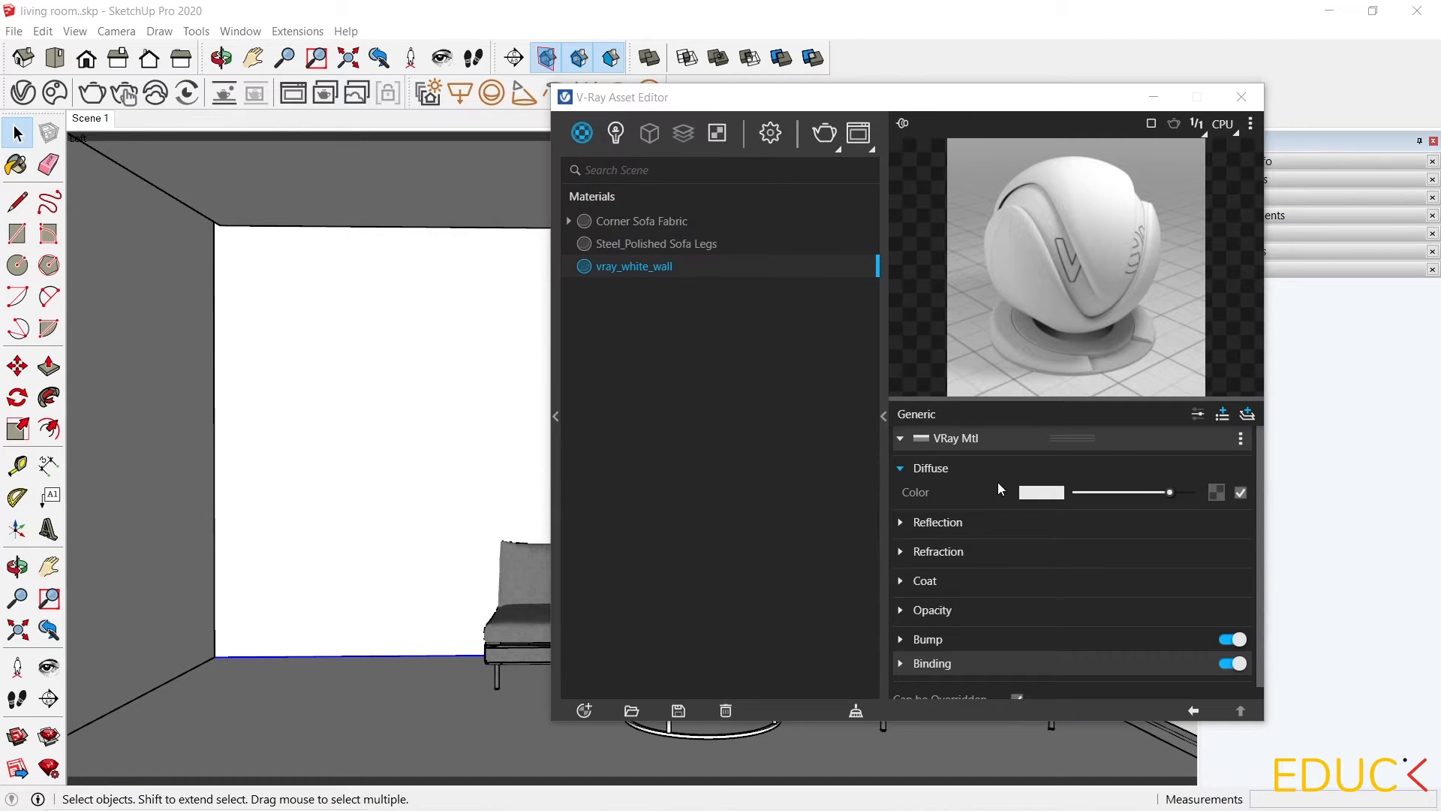
# Expand the Reflection settings and set the reflection color to RGB 120, 120, 120.
pyautogui.moveTo(1026, 493)
pyautogui.click(902, 523)
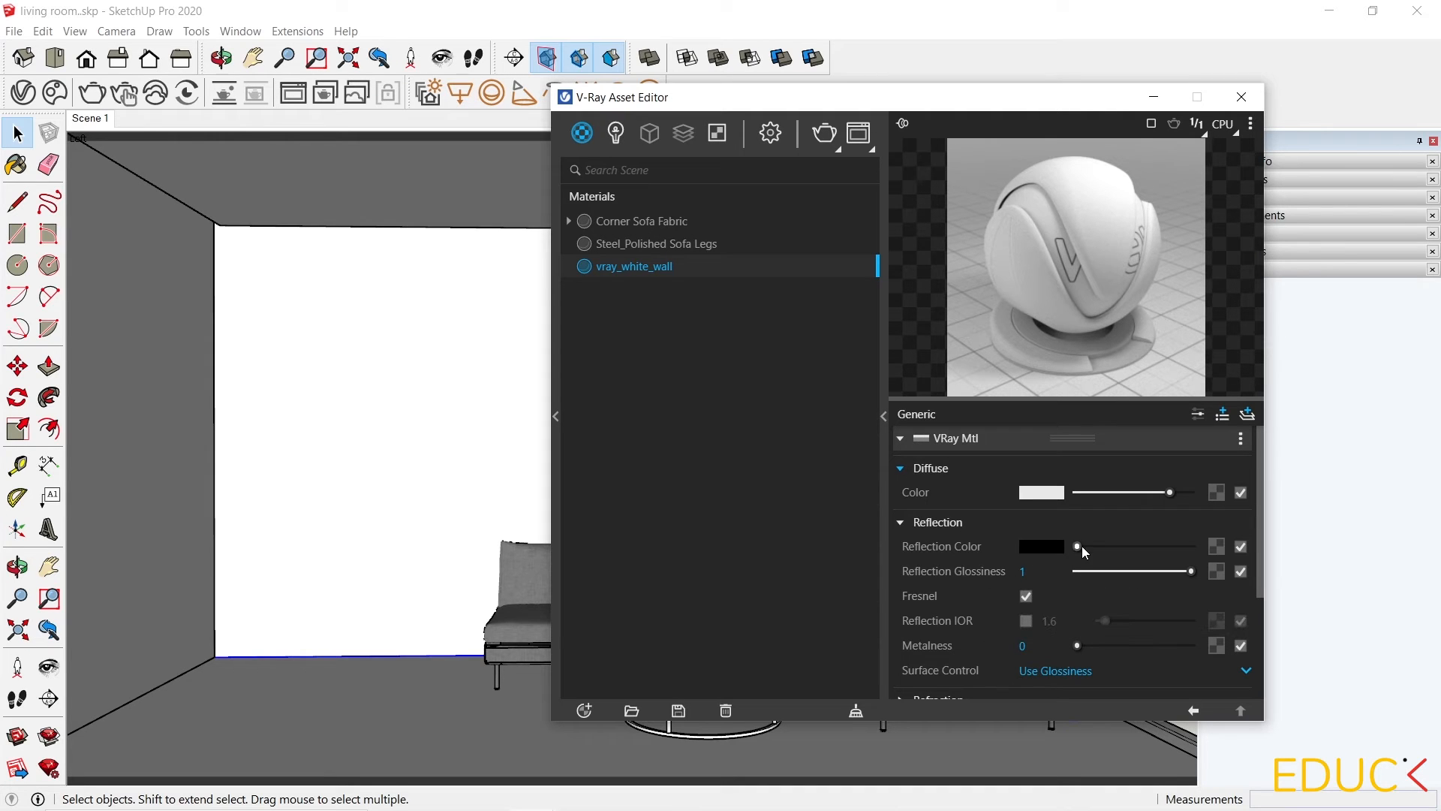
pyautogui.moveTo(1083, 545); pyautogui.dragTo(1194, 547)
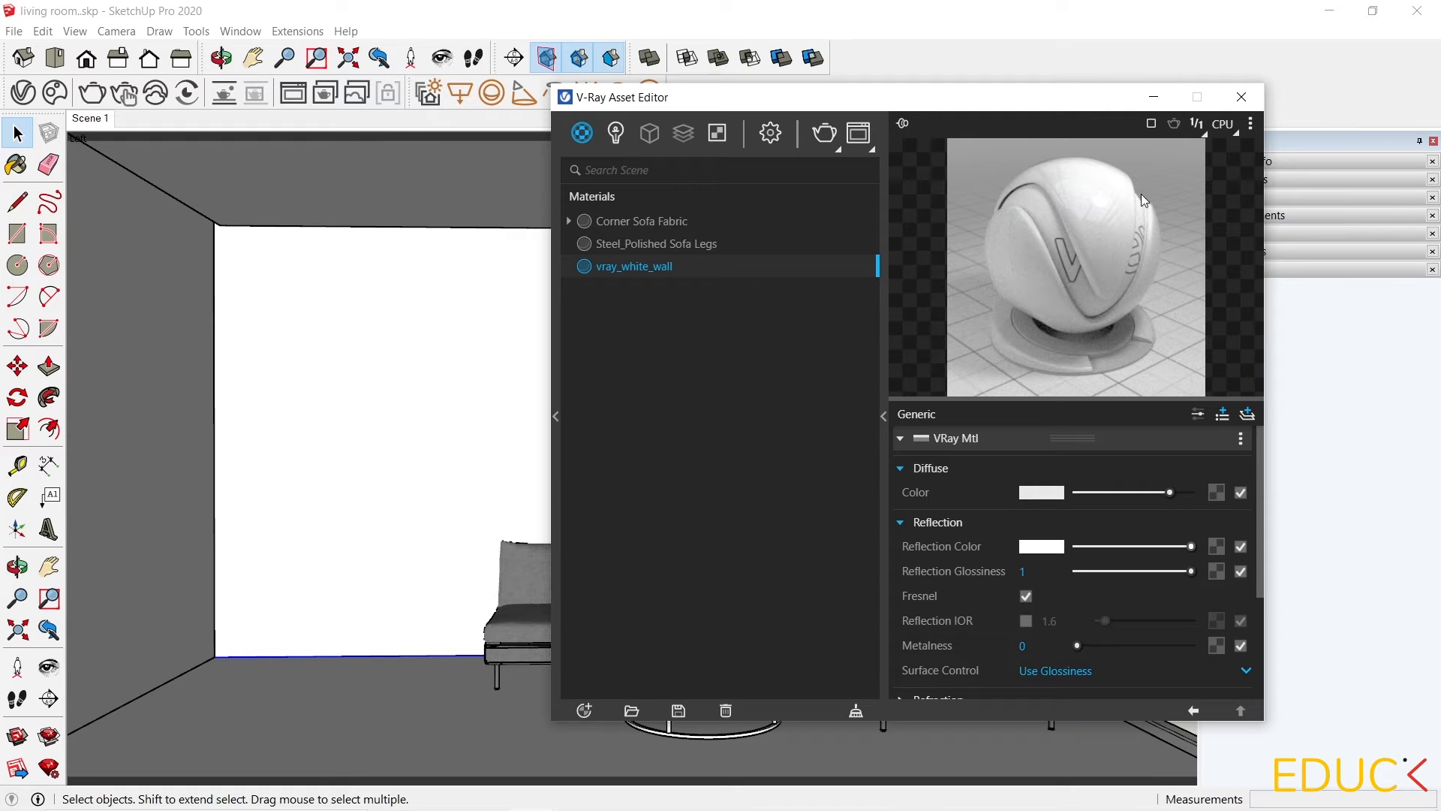
pyautogui.moveTo(1195, 548); pyautogui.dragTo(1078, 548)
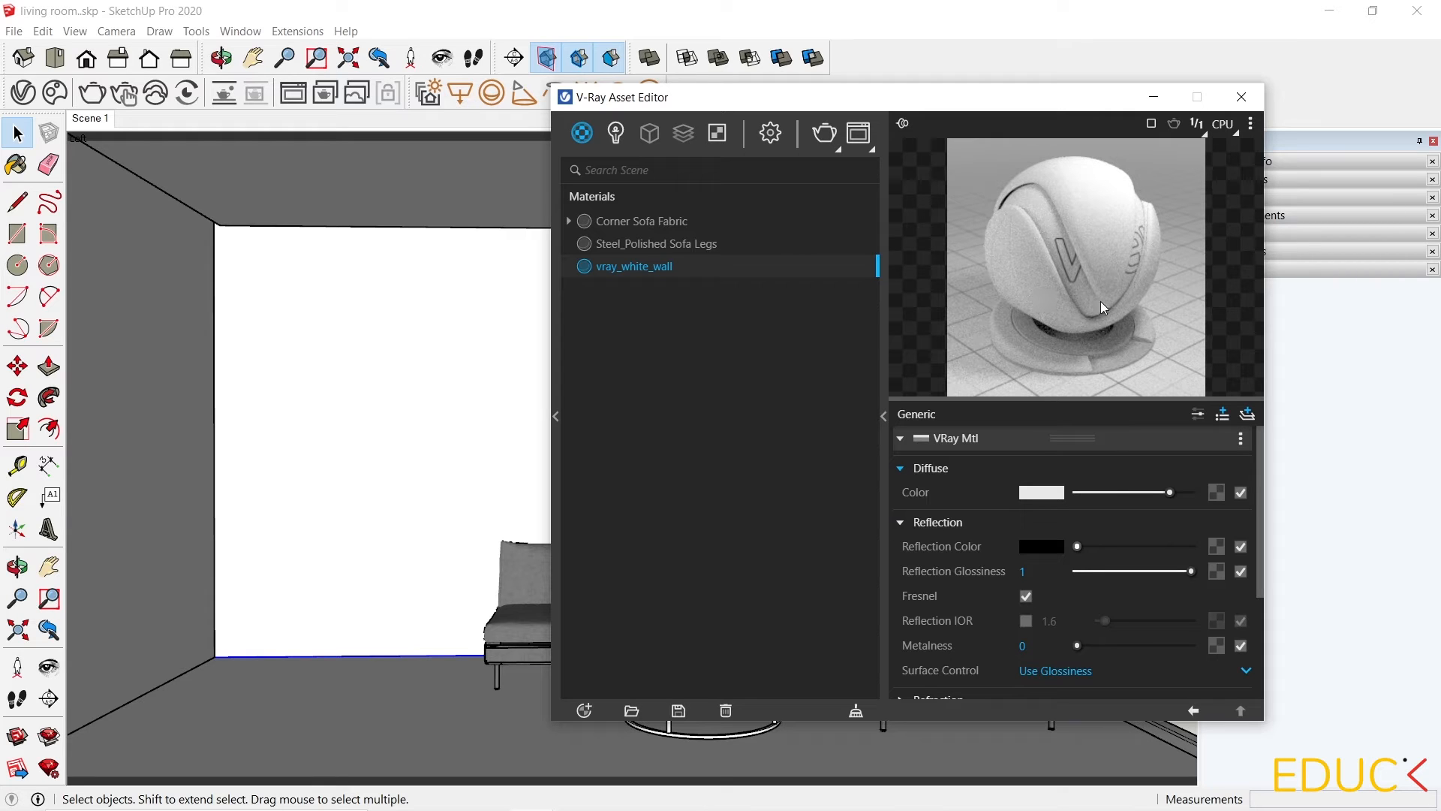
pyautogui.click(1046, 554)
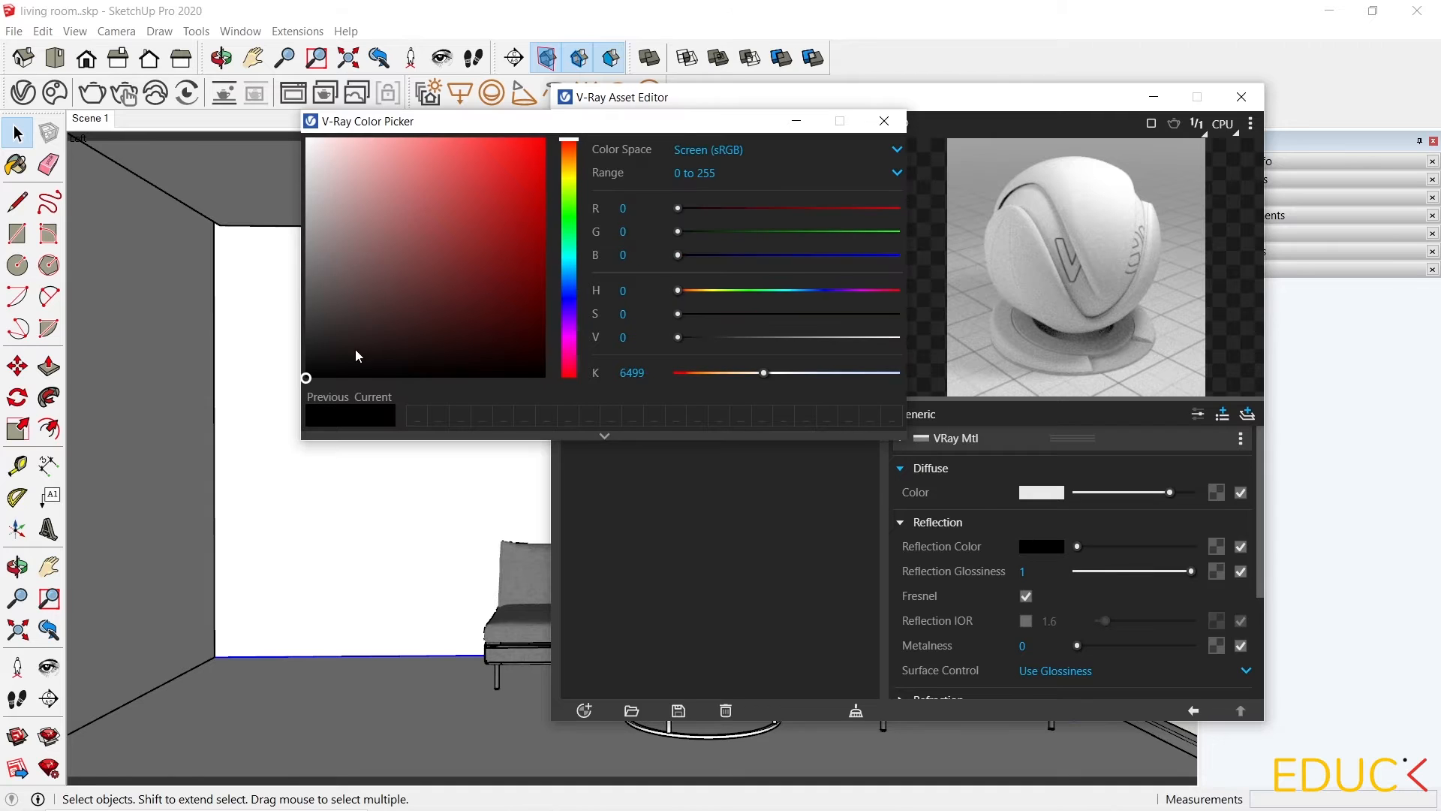
pyautogui.click(303, 371)
pyautogui.moveTo(299, 376); pyautogui.dragTo(308, 264)
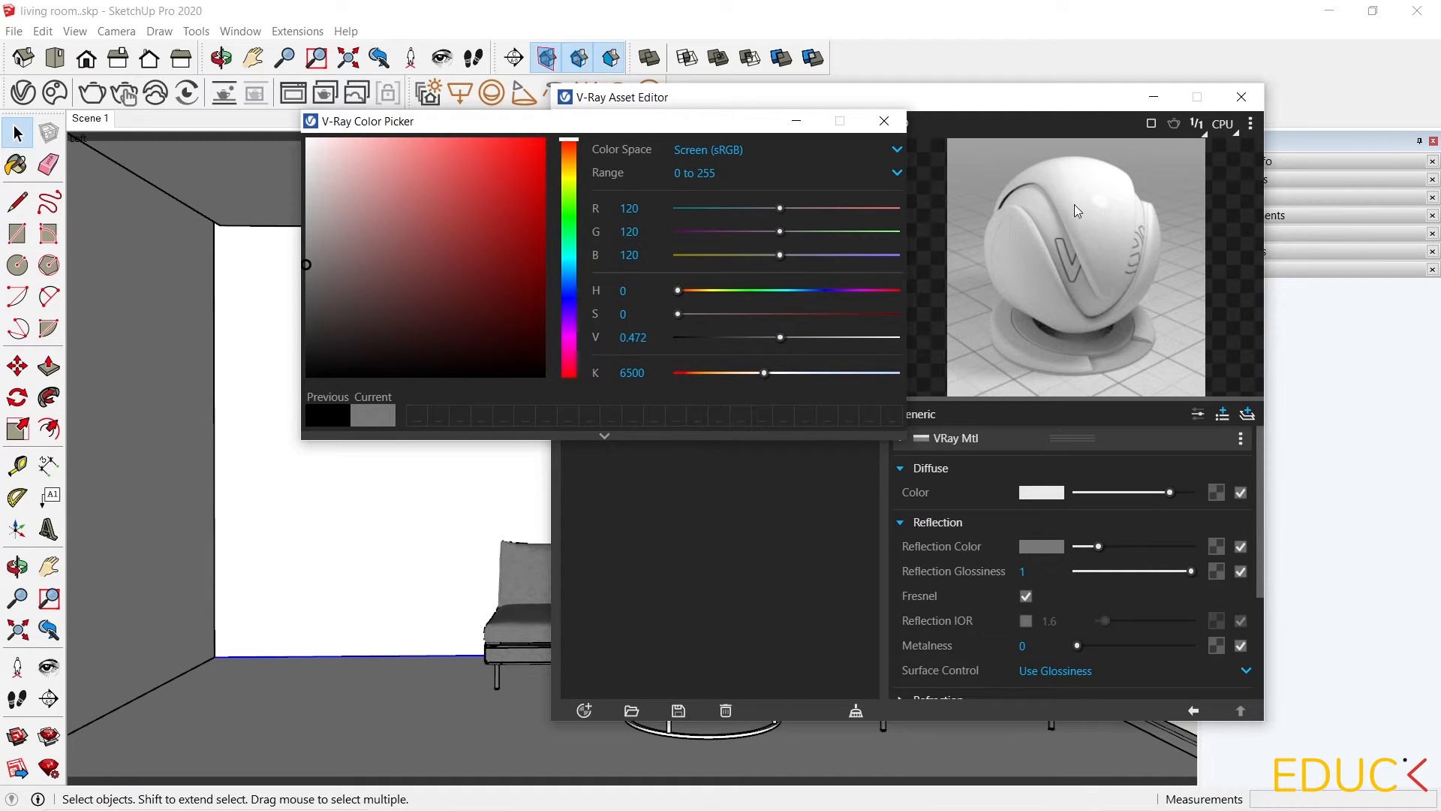
pyautogui.click(884, 121)
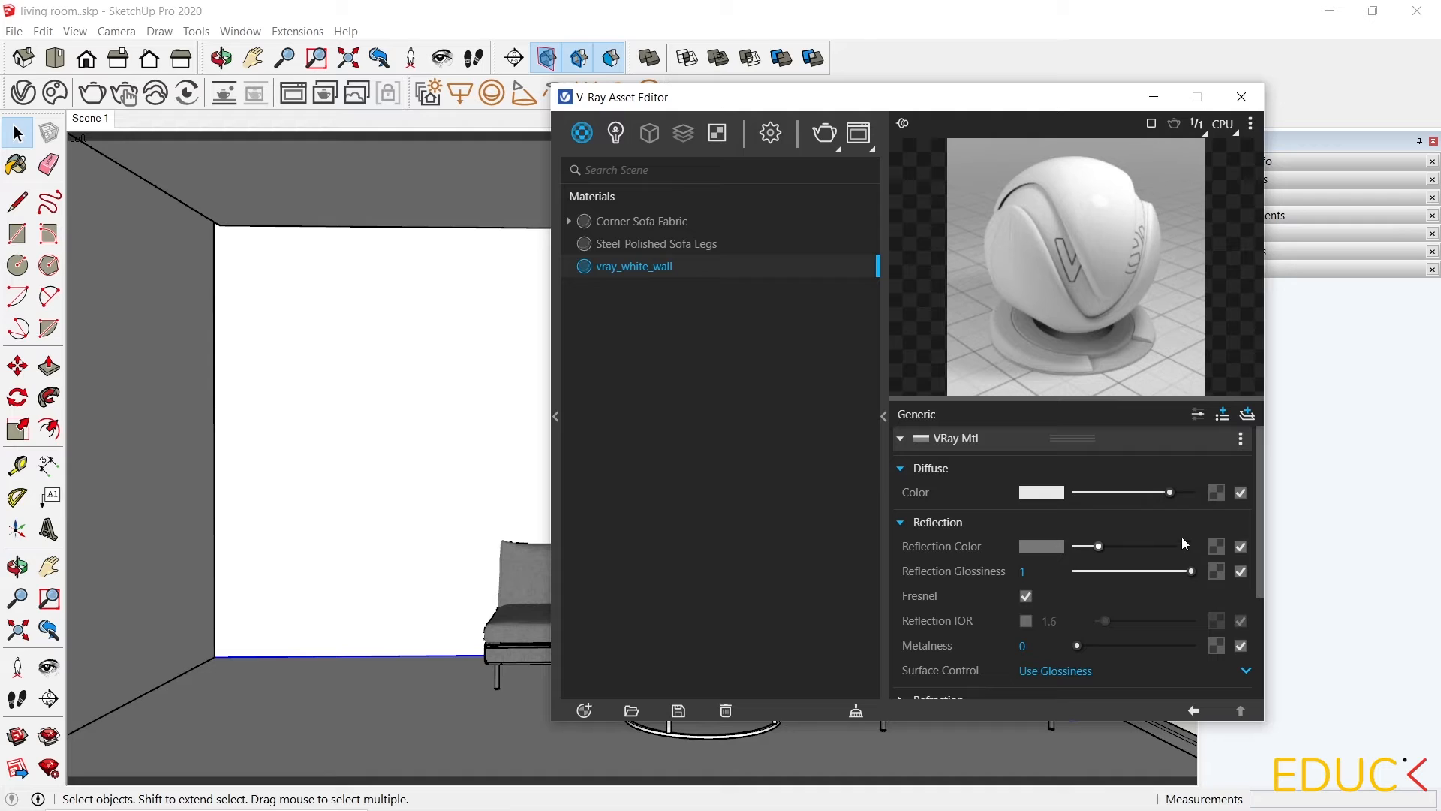
# Lower the reflection glossiness of the wall material slightly below 1.
pyautogui.moveTo(978, 575)
pyautogui.moveTo(1192, 572); pyautogui.dragTo(1145, 572)
pyautogui.moveTo(1145, 572); pyautogui.dragTo(1157, 577)
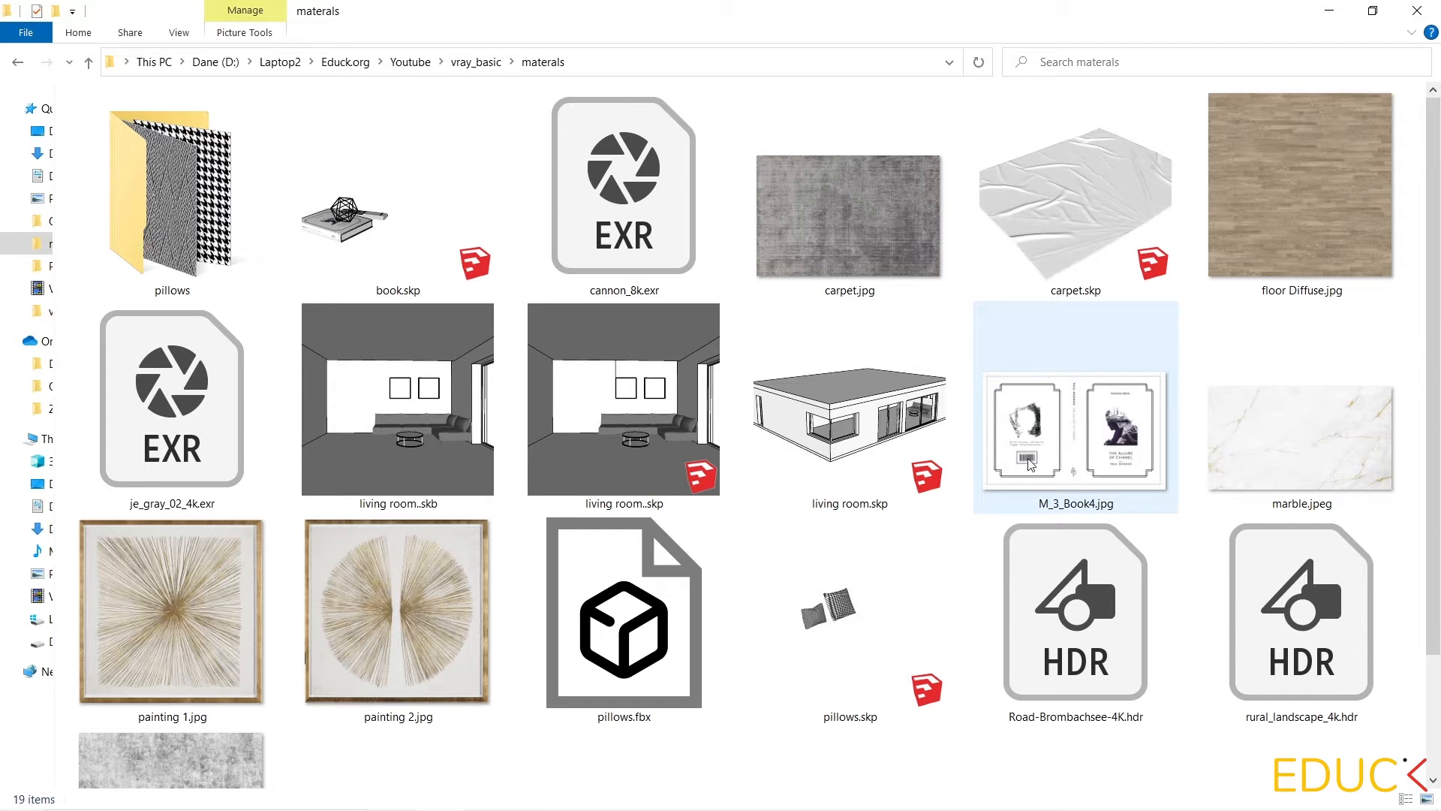
# Switch to File Explorer's materials folder and open wall reflection.png to view the texture.
pyautogui.scroll(-2, 646, 574)
pyautogui.click(221, 710)
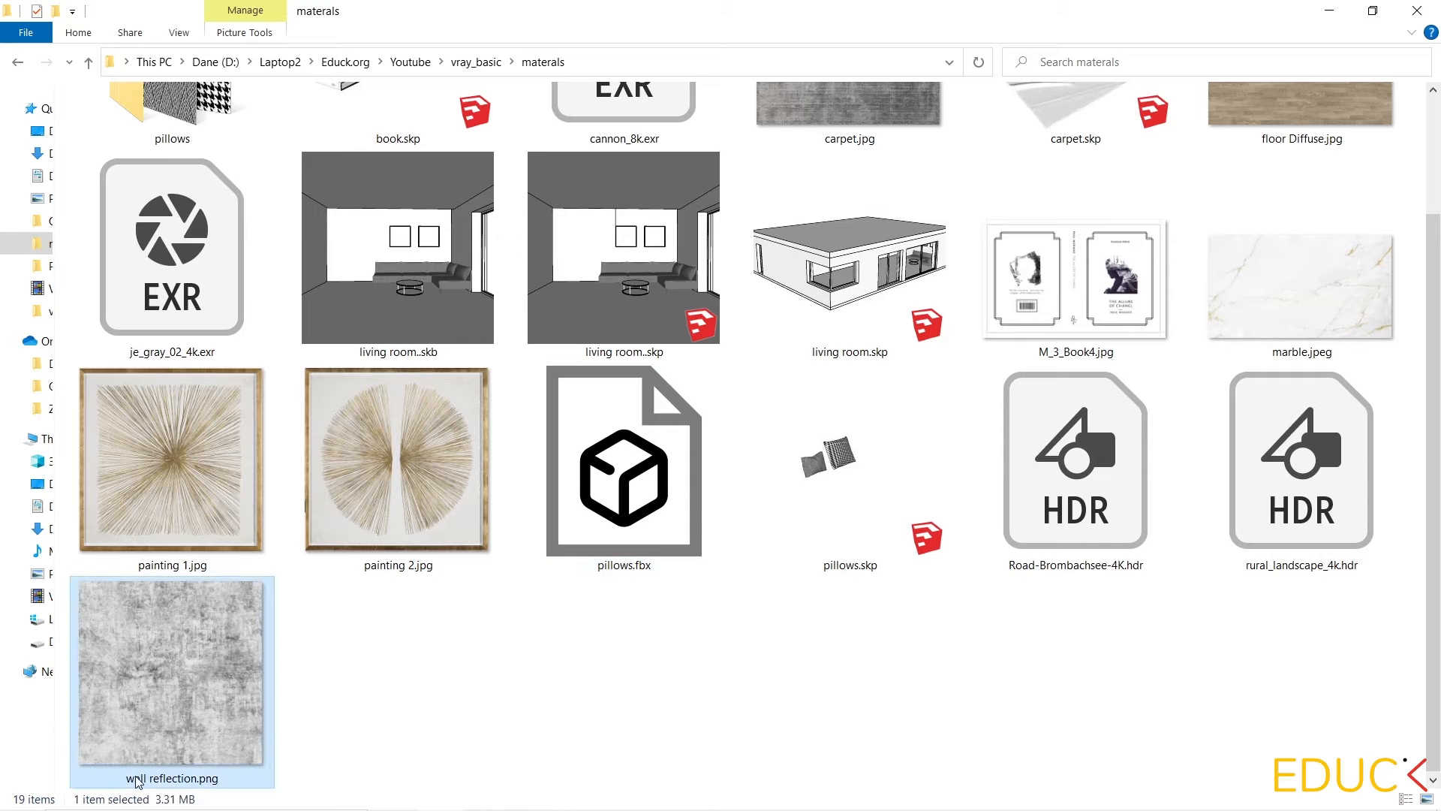
pyautogui.doubleClick(179, 638)
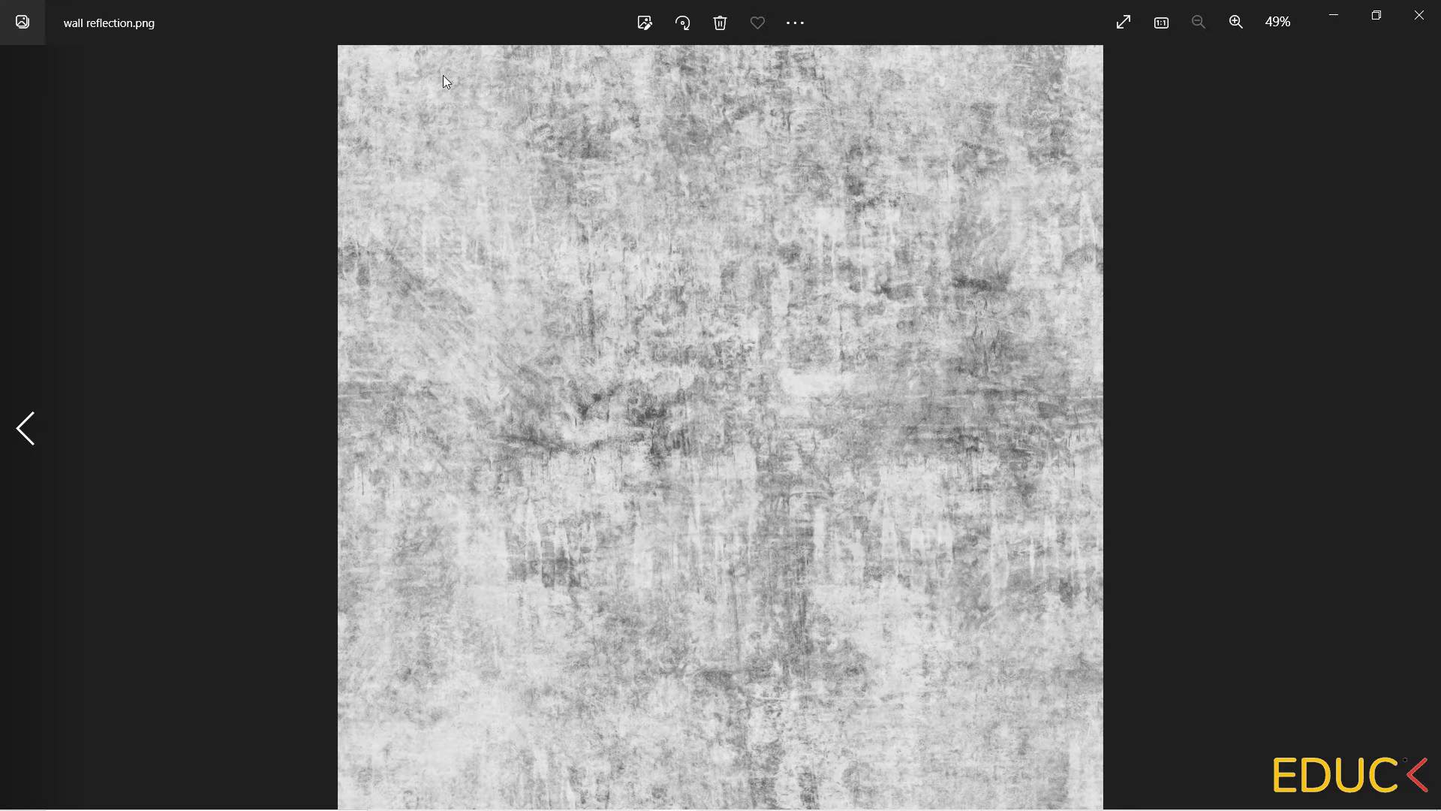
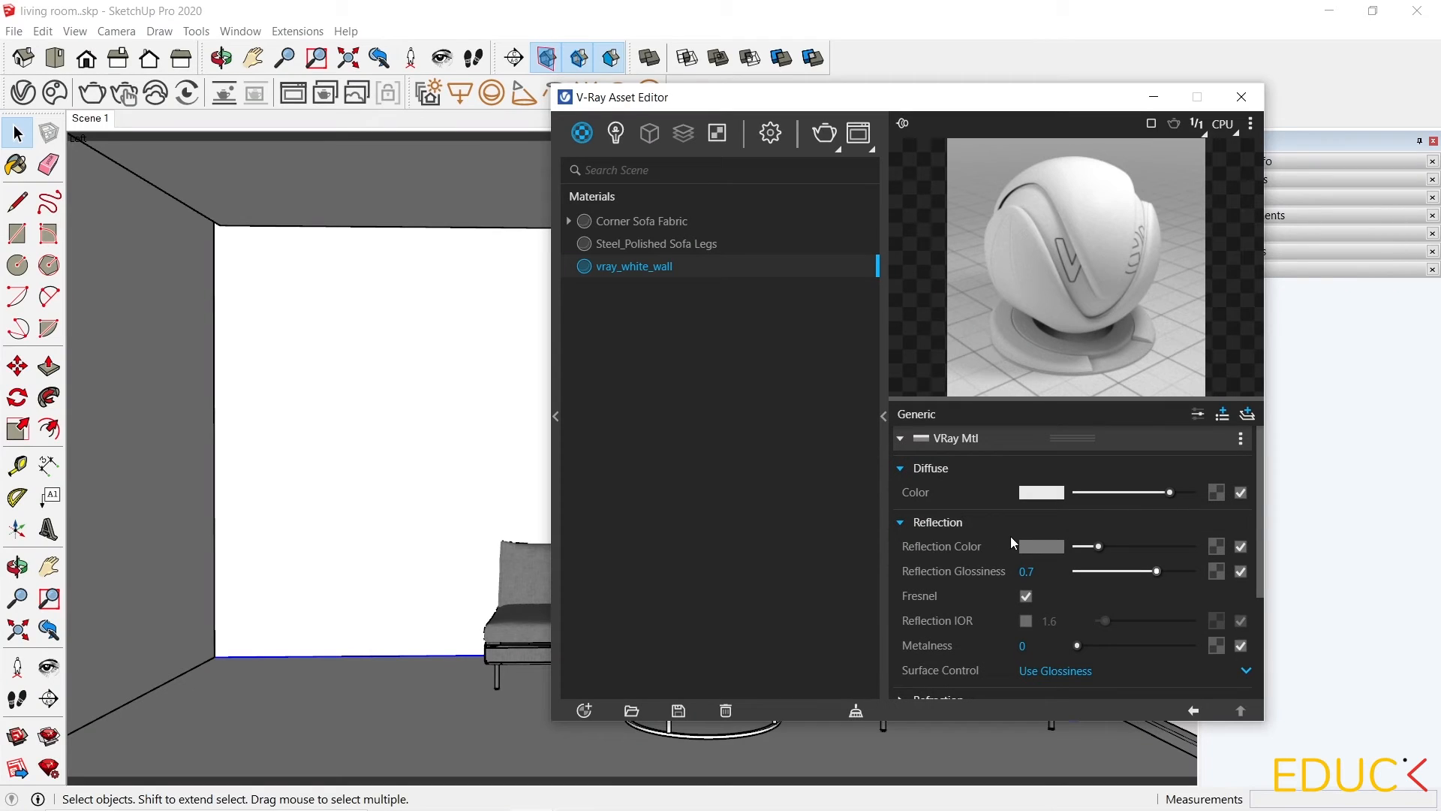
# Load wall reflection.png as a bitmap texture into the wall material's reflection glossiness slot.
pyautogui.click(1217, 572)
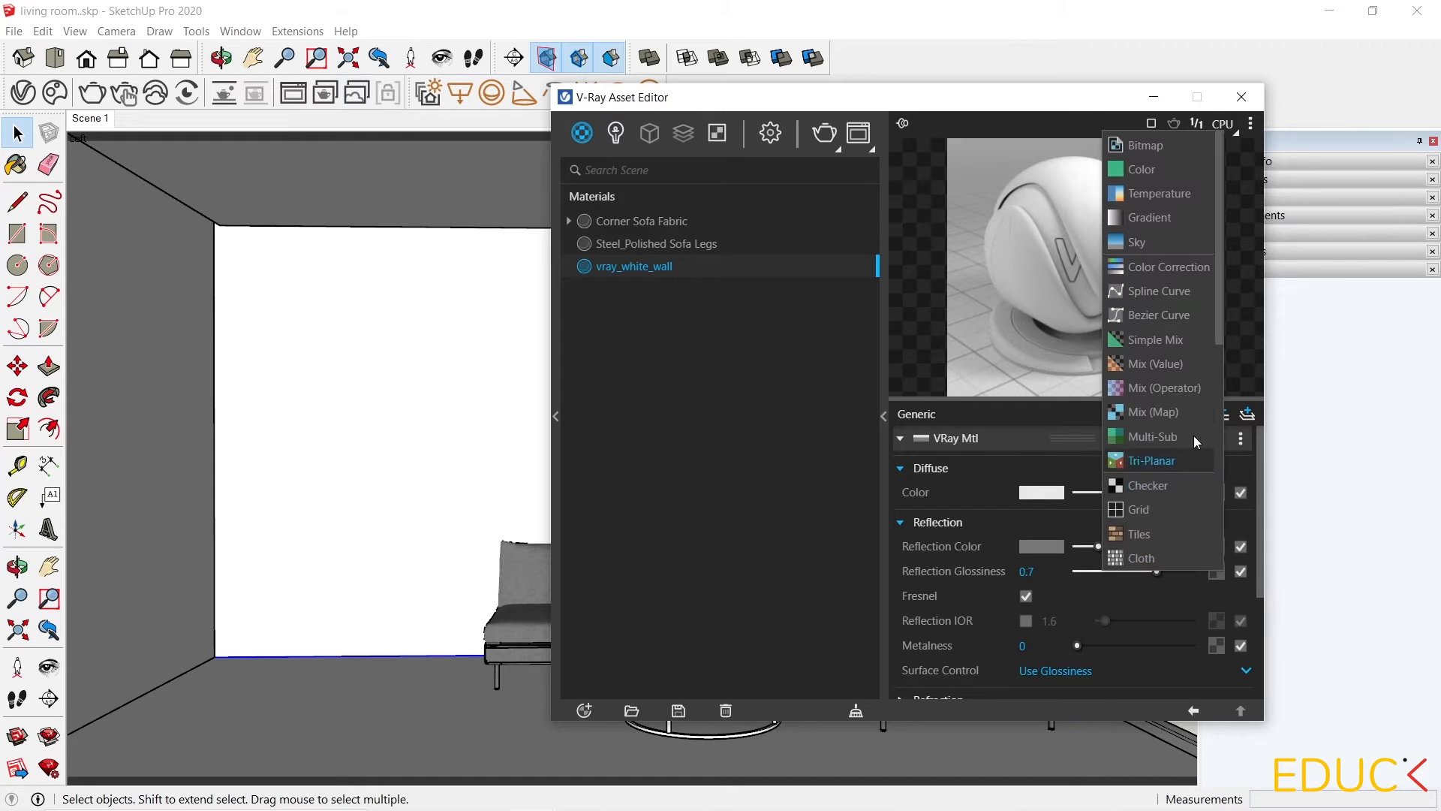
pyautogui.click(1163, 142)
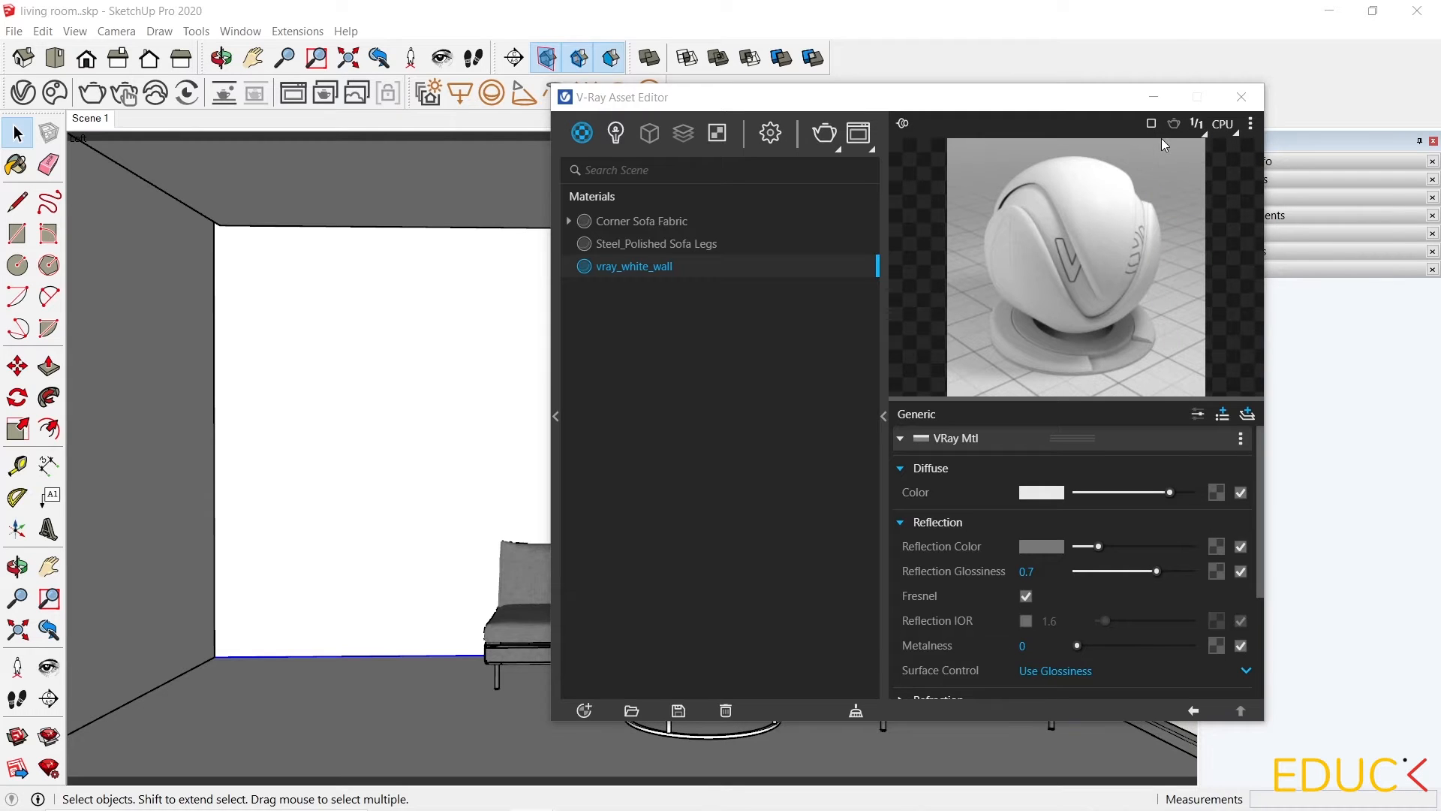
pyautogui.scroll(-2, 895, 373)
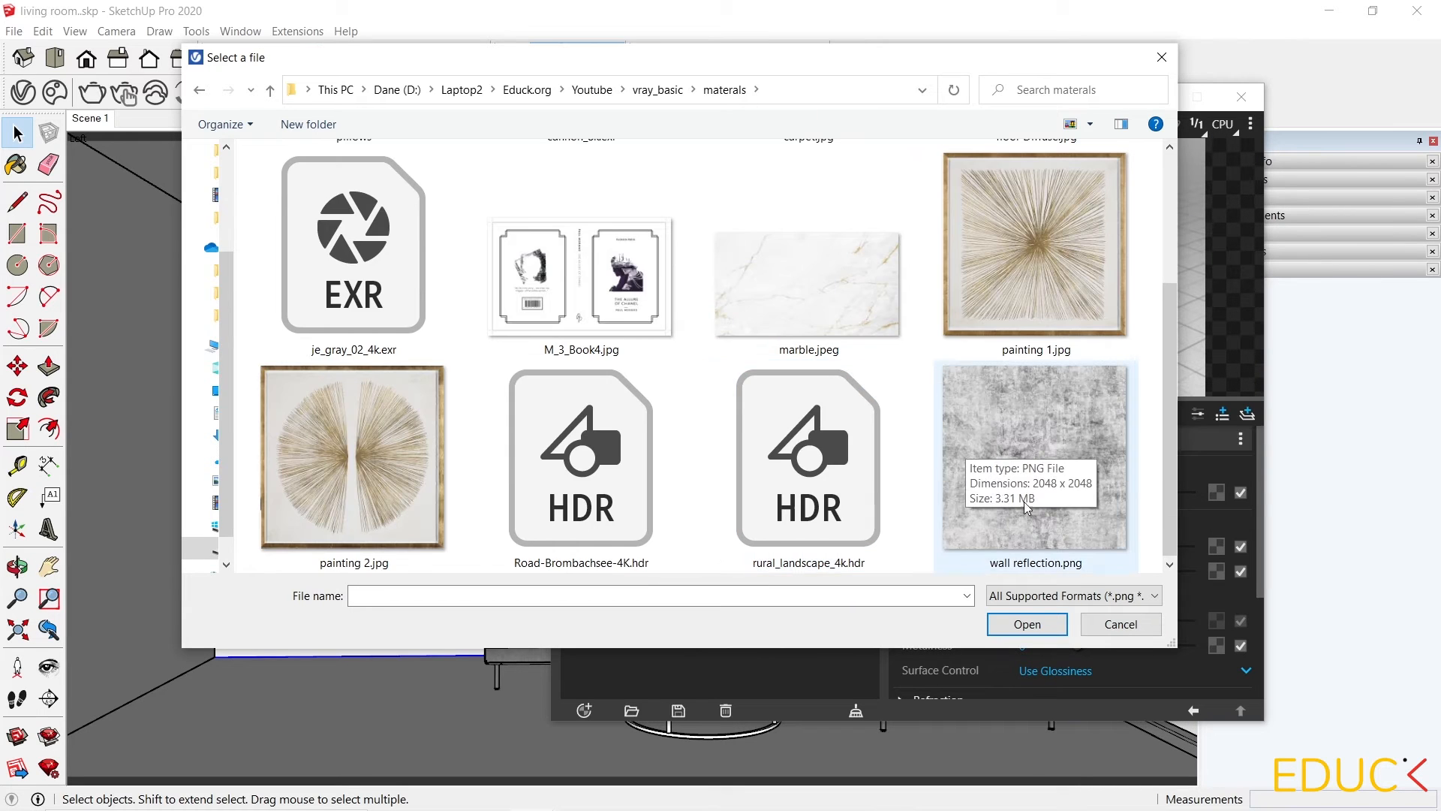
pyautogui.click(1028, 478)
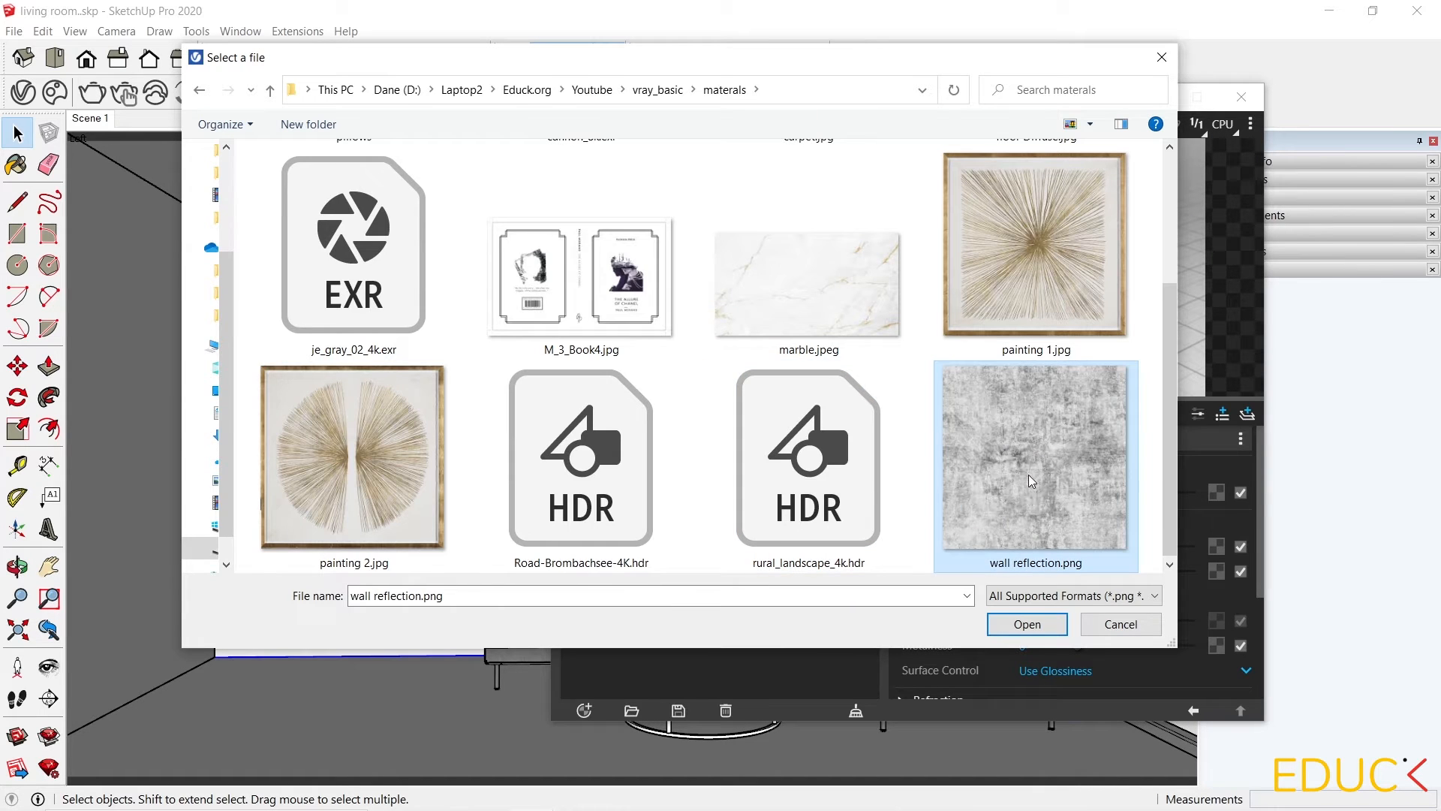
pyautogui.click(1028, 627)
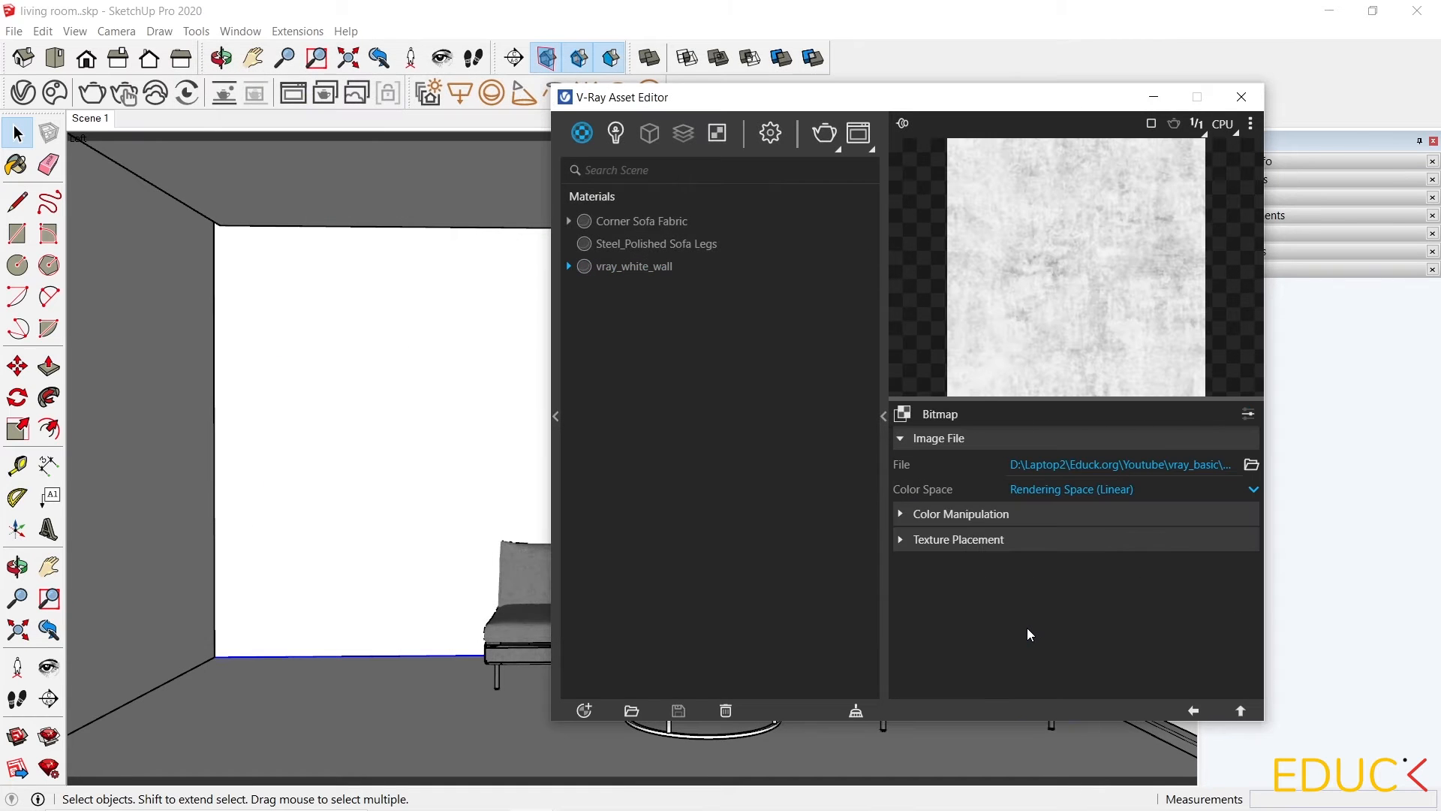
pyautogui.click(1194, 713)
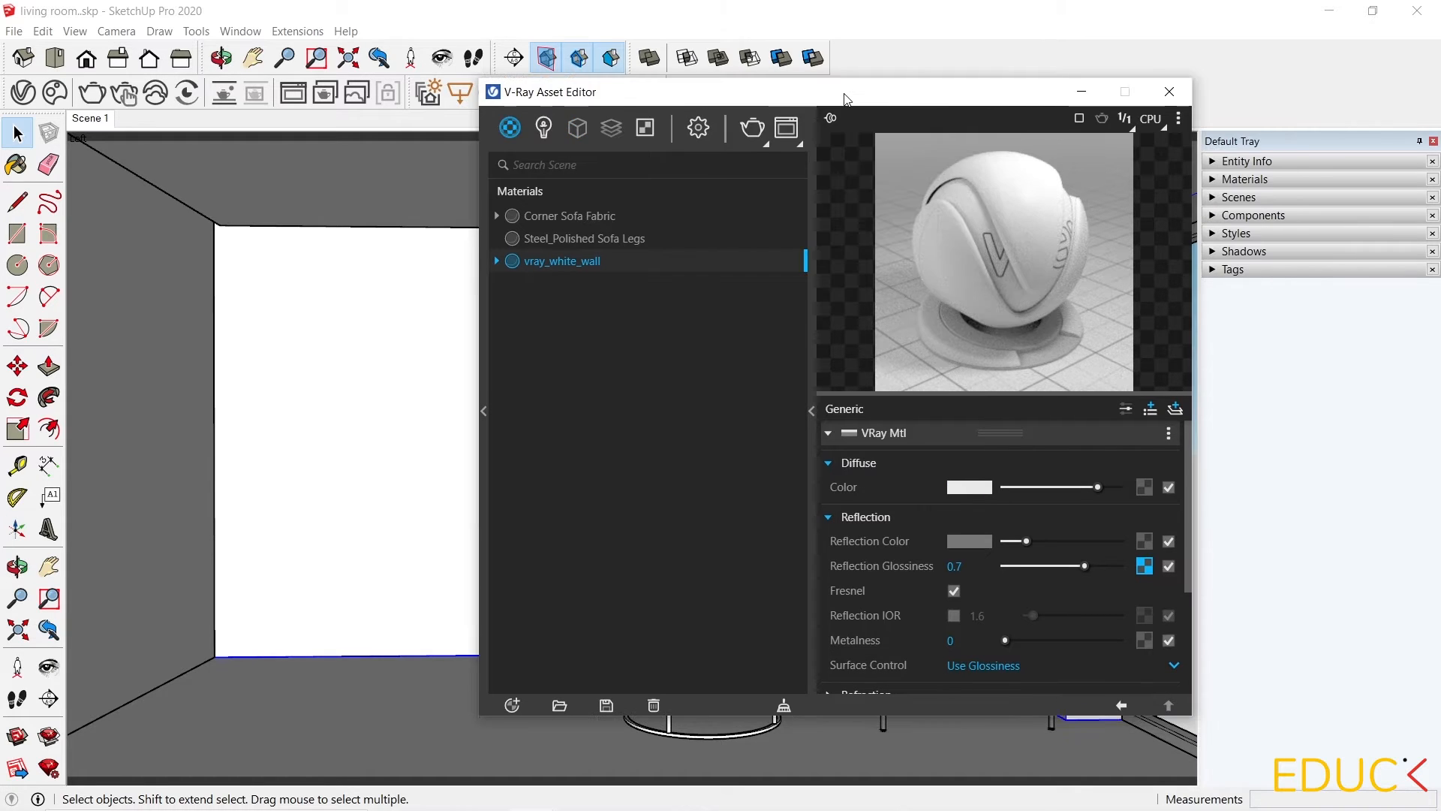
# Paint the room's walls with vray_white_wall and open the material's edit settings.
pyautogui.click(1088, 89)
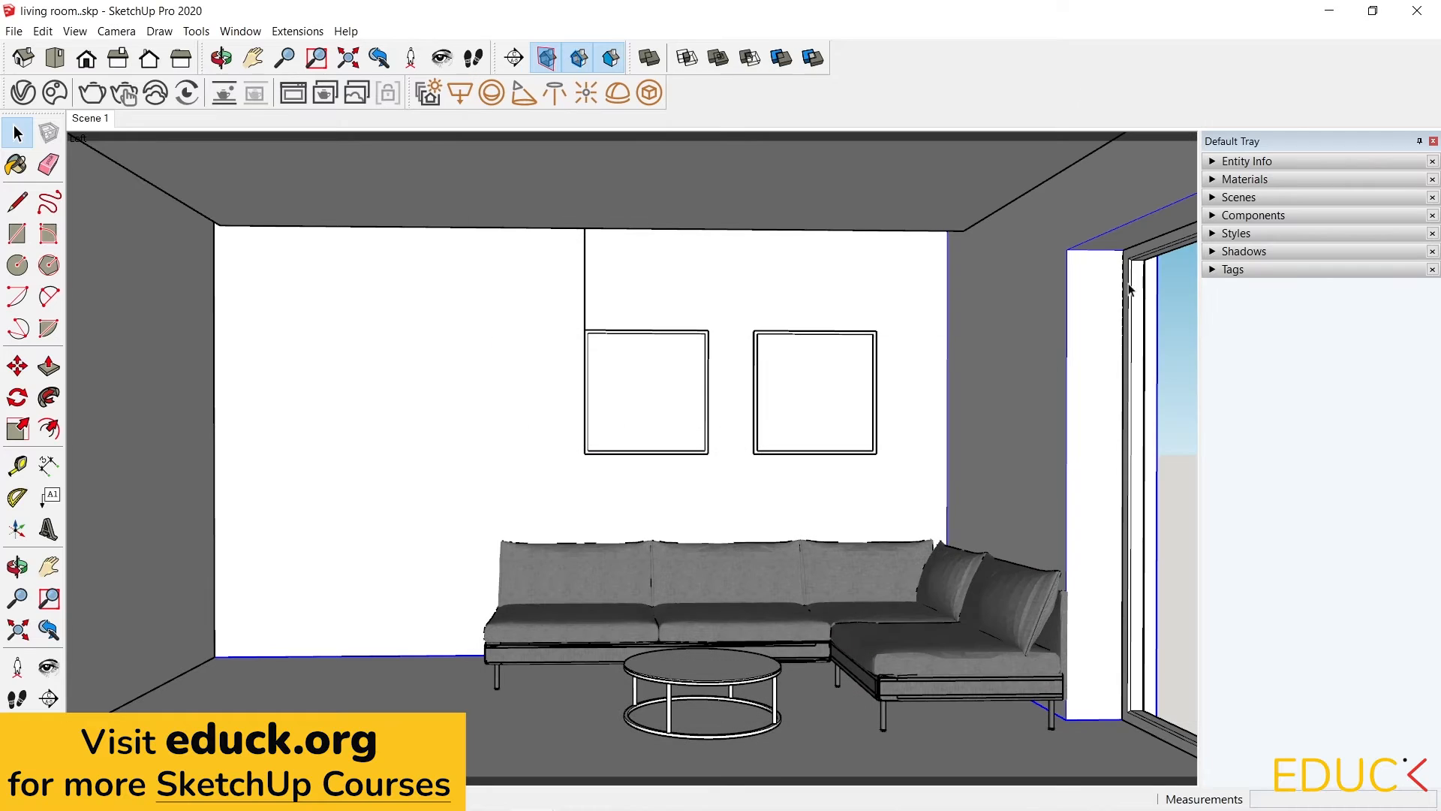
pyautogui.click(1235, 181)
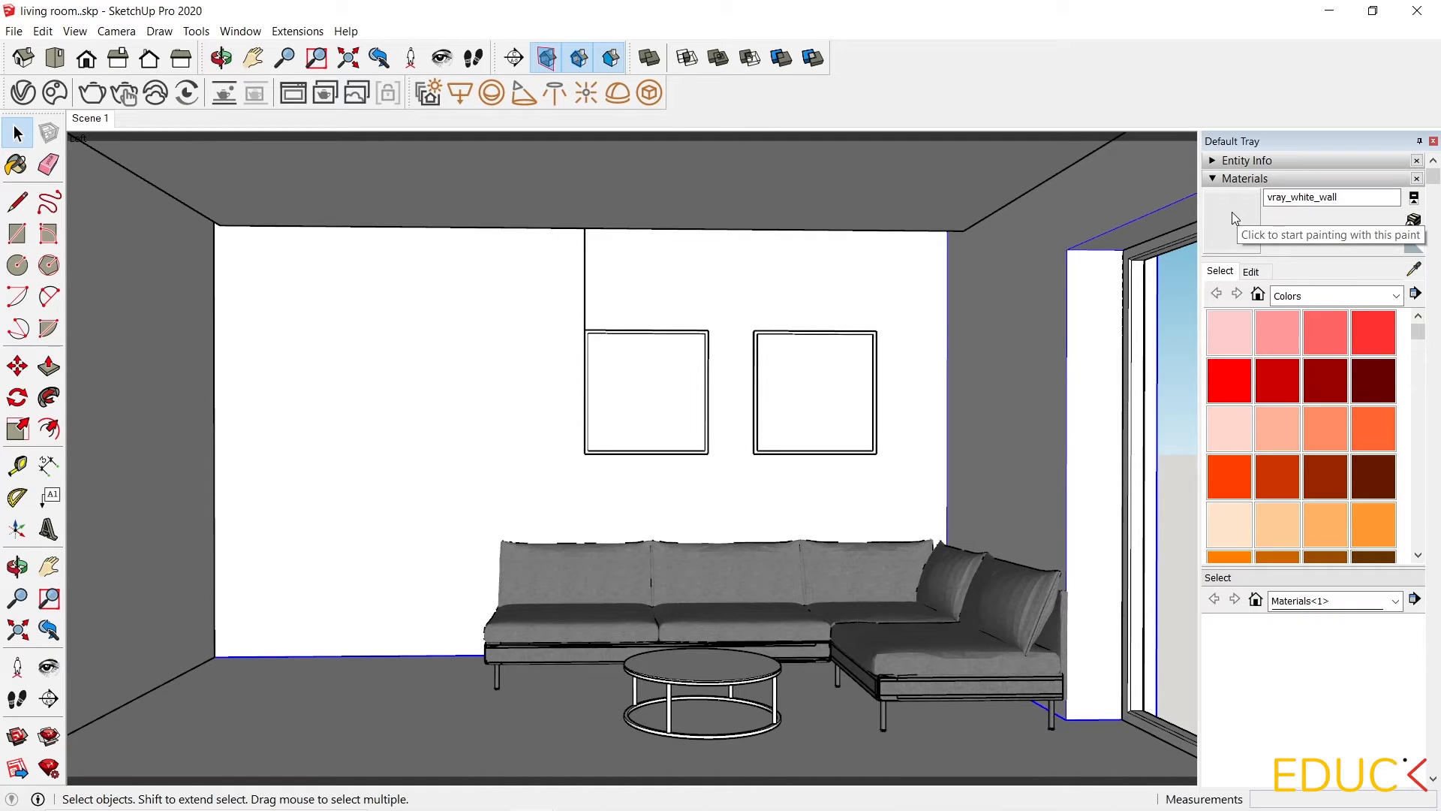
pyautogui.click(1232, 212)
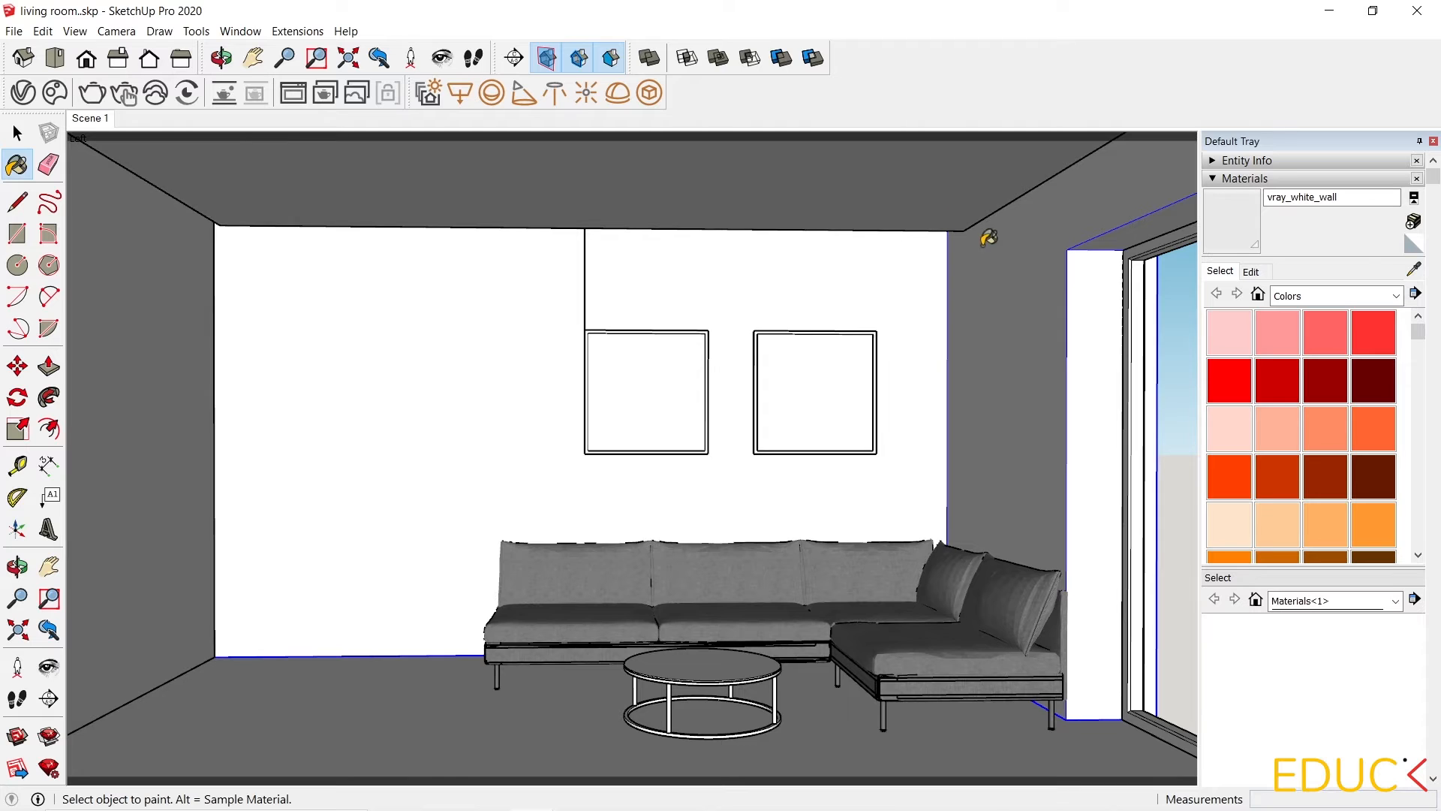
pyautogui.click(1007, 257)
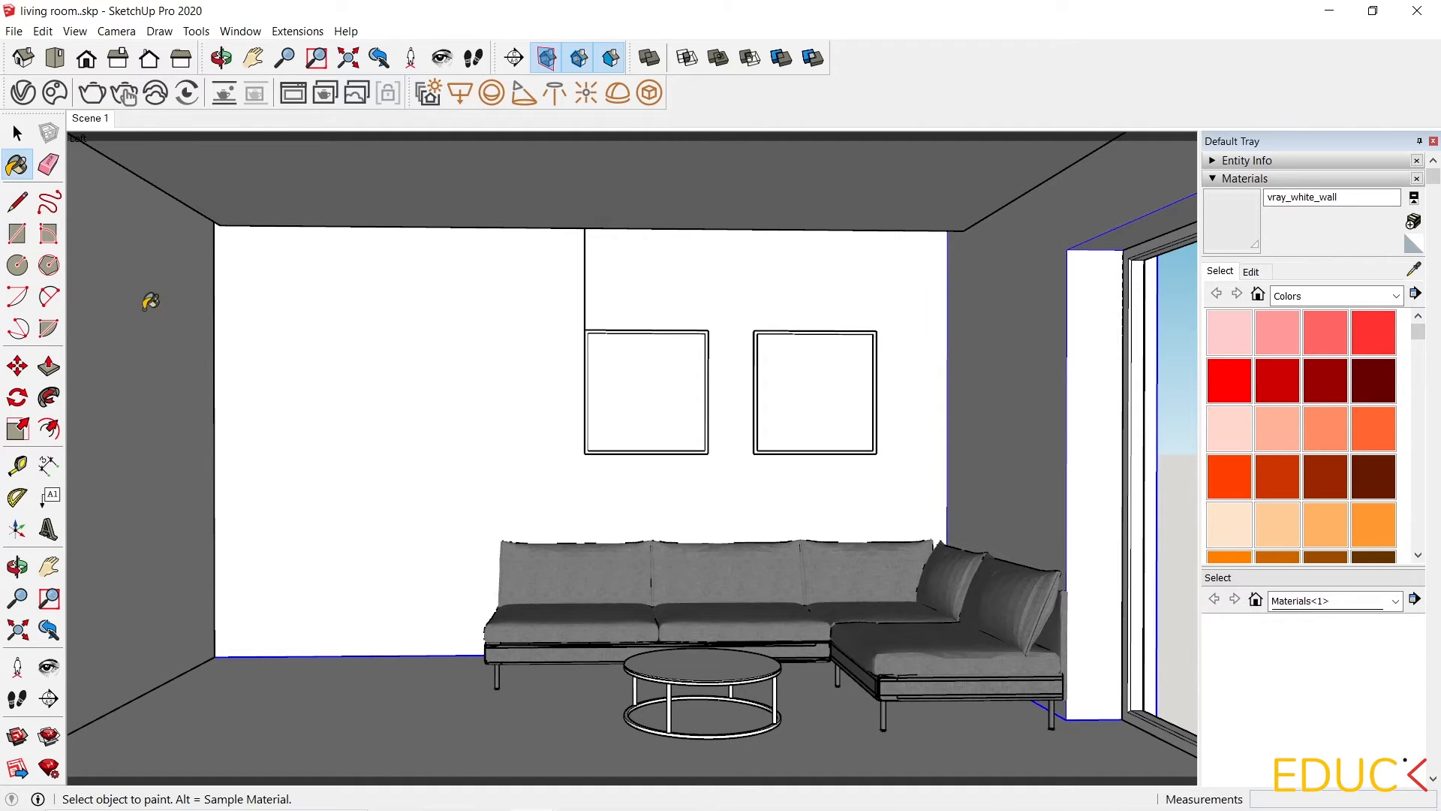
pyautogui.click(150, 301)
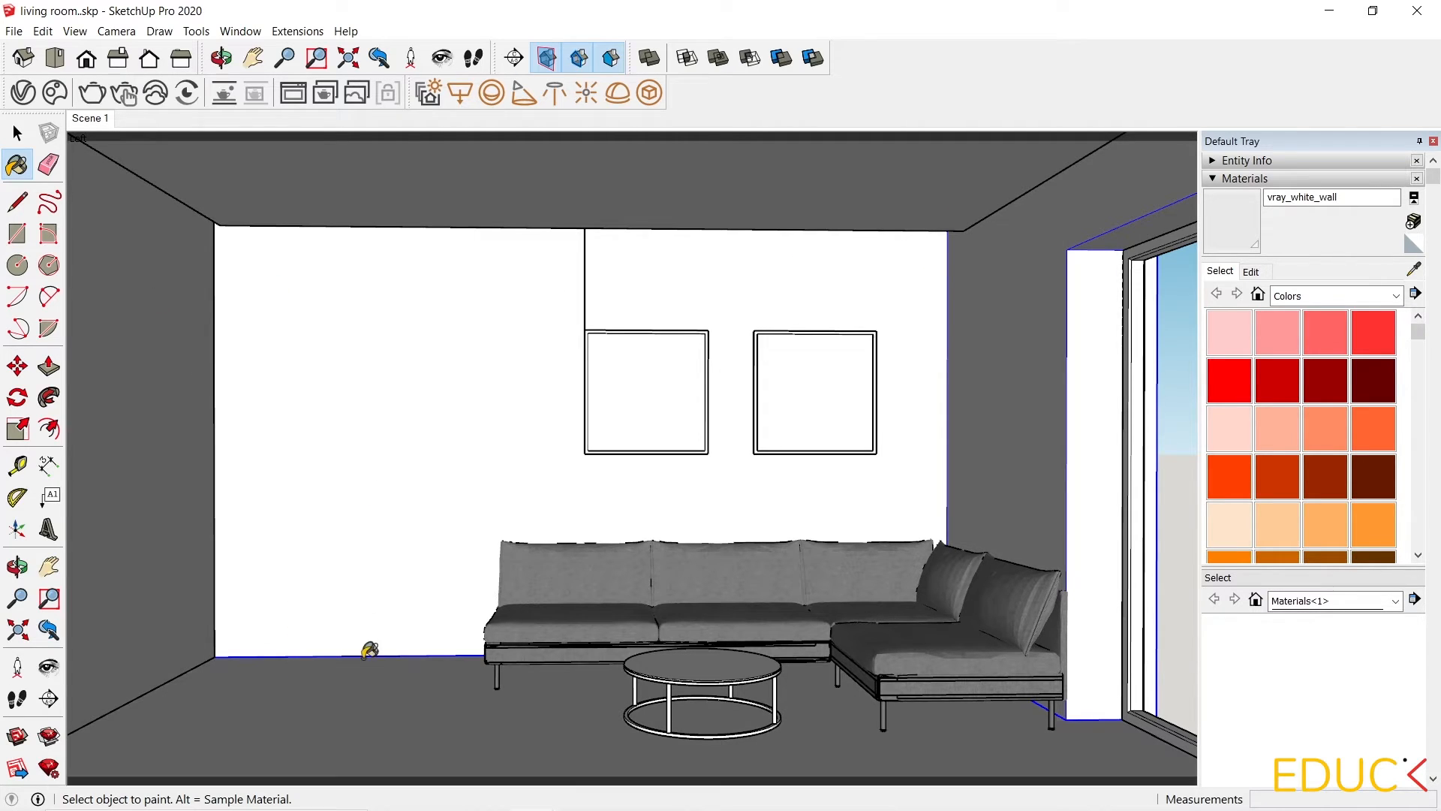
pyautogui.click(1250, 271)
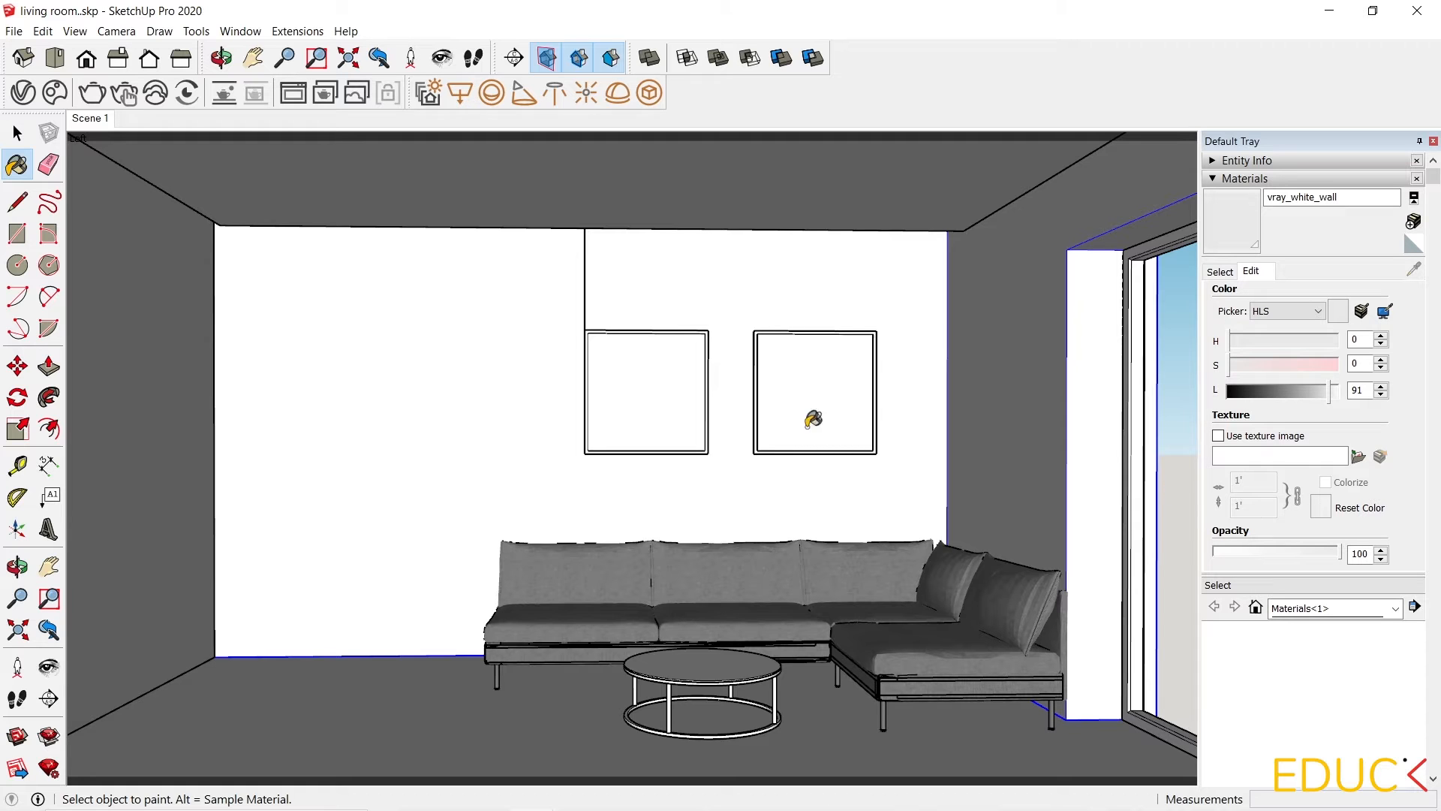
# Reopen the V-Ray Asset Editor and set the wall material's Binding texture mode to Custom mode.
pyautogui.click(24, 91)
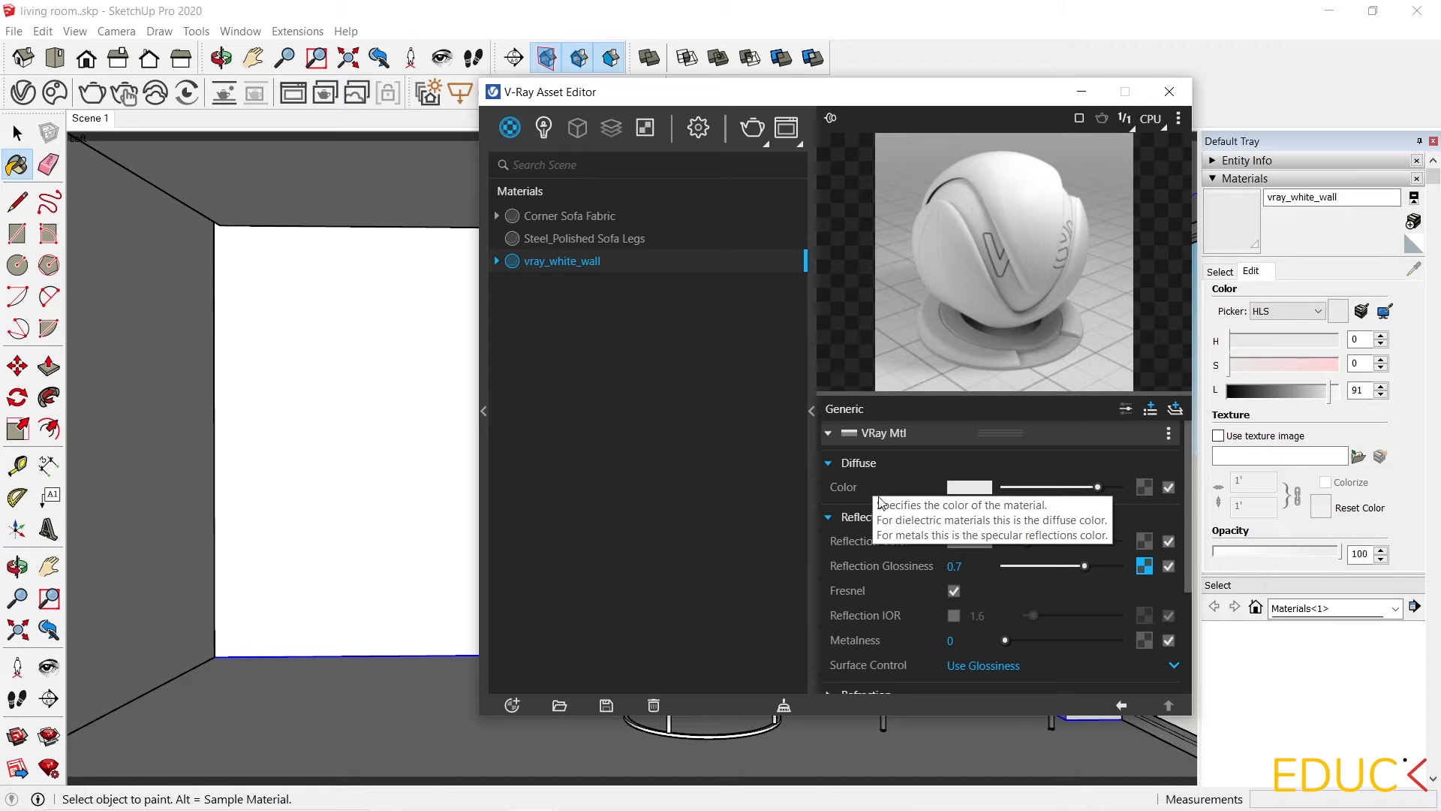
pyautogui.scroll(-4, 887, 535)
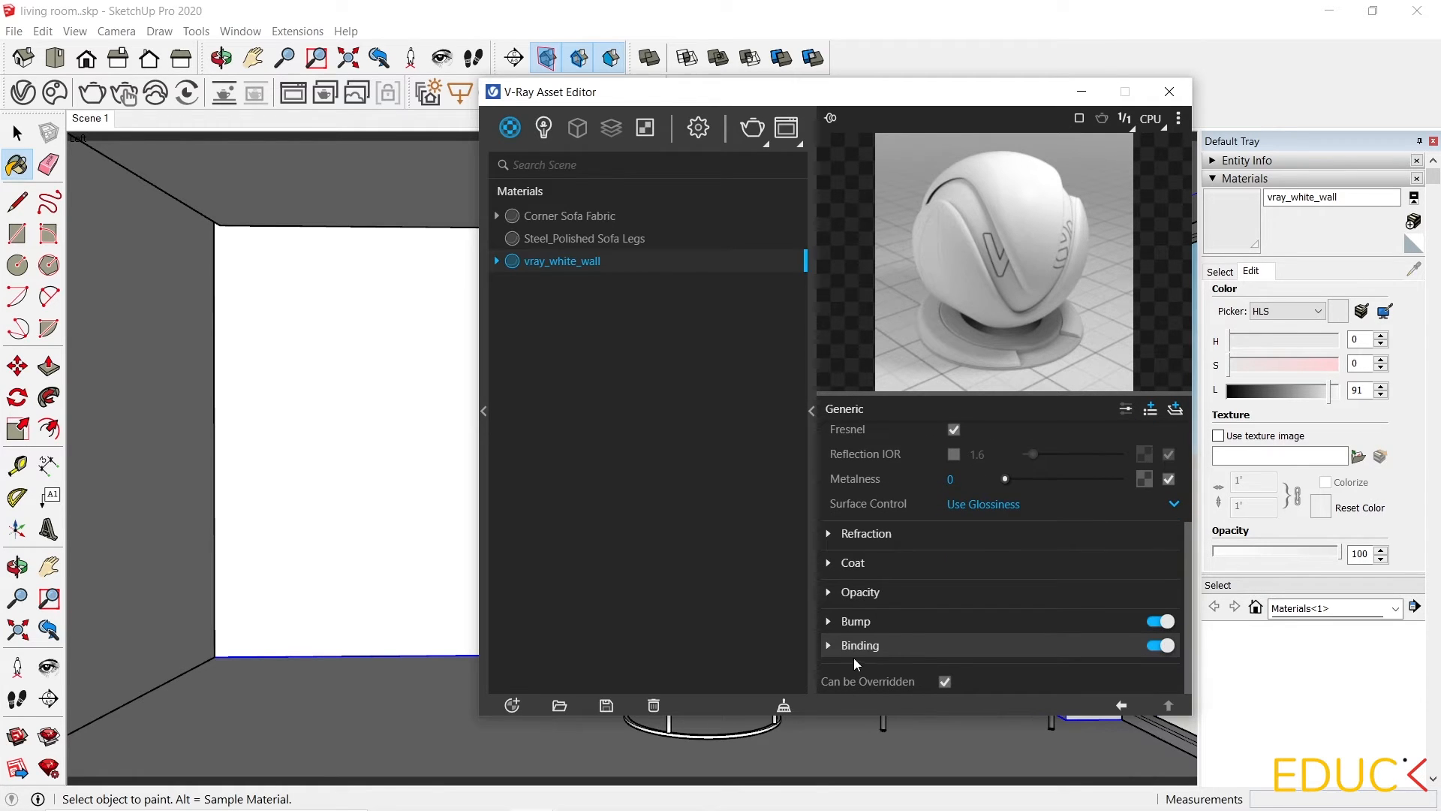
pyautogui.click(829, 646)
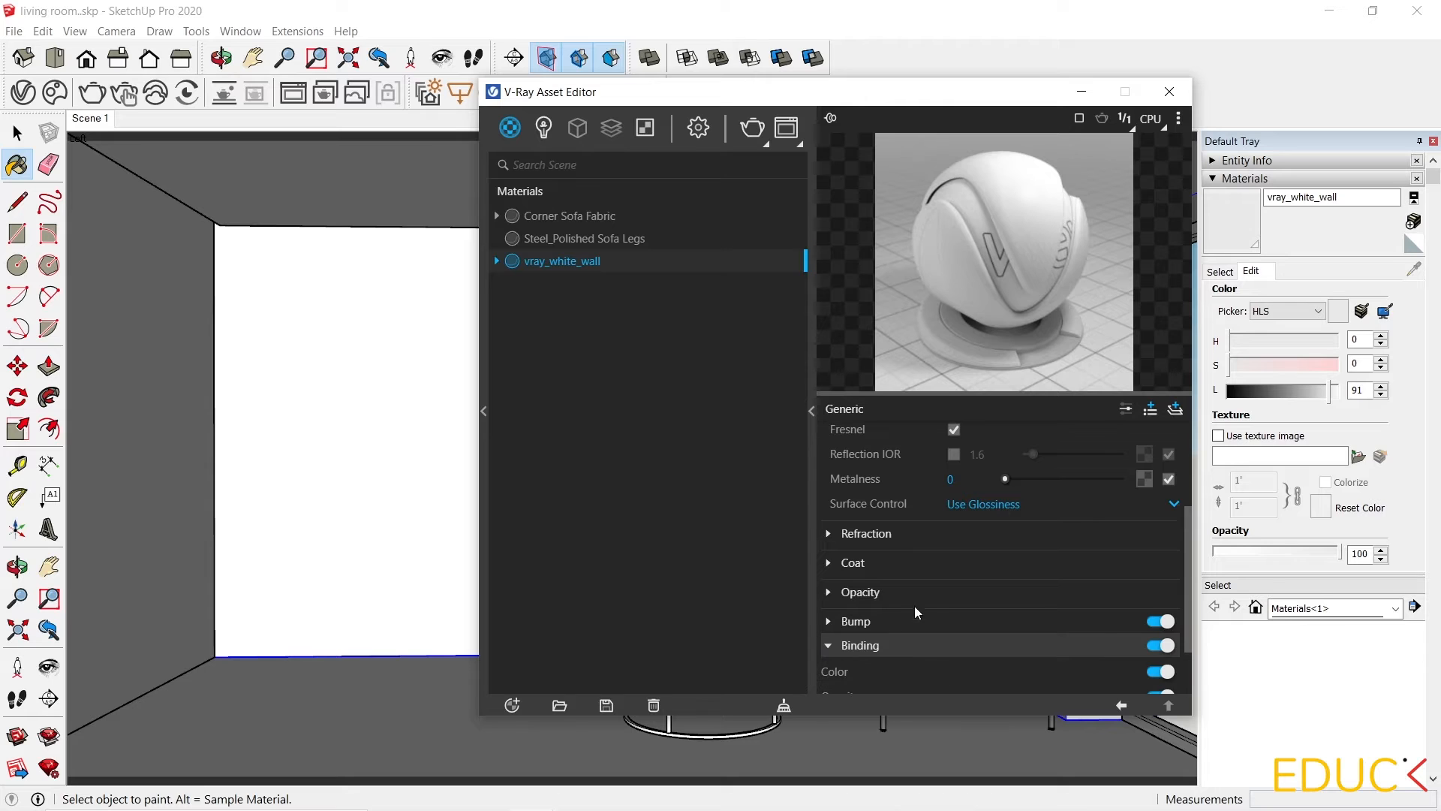
pyautogui.scroll(-2, 933, 596)
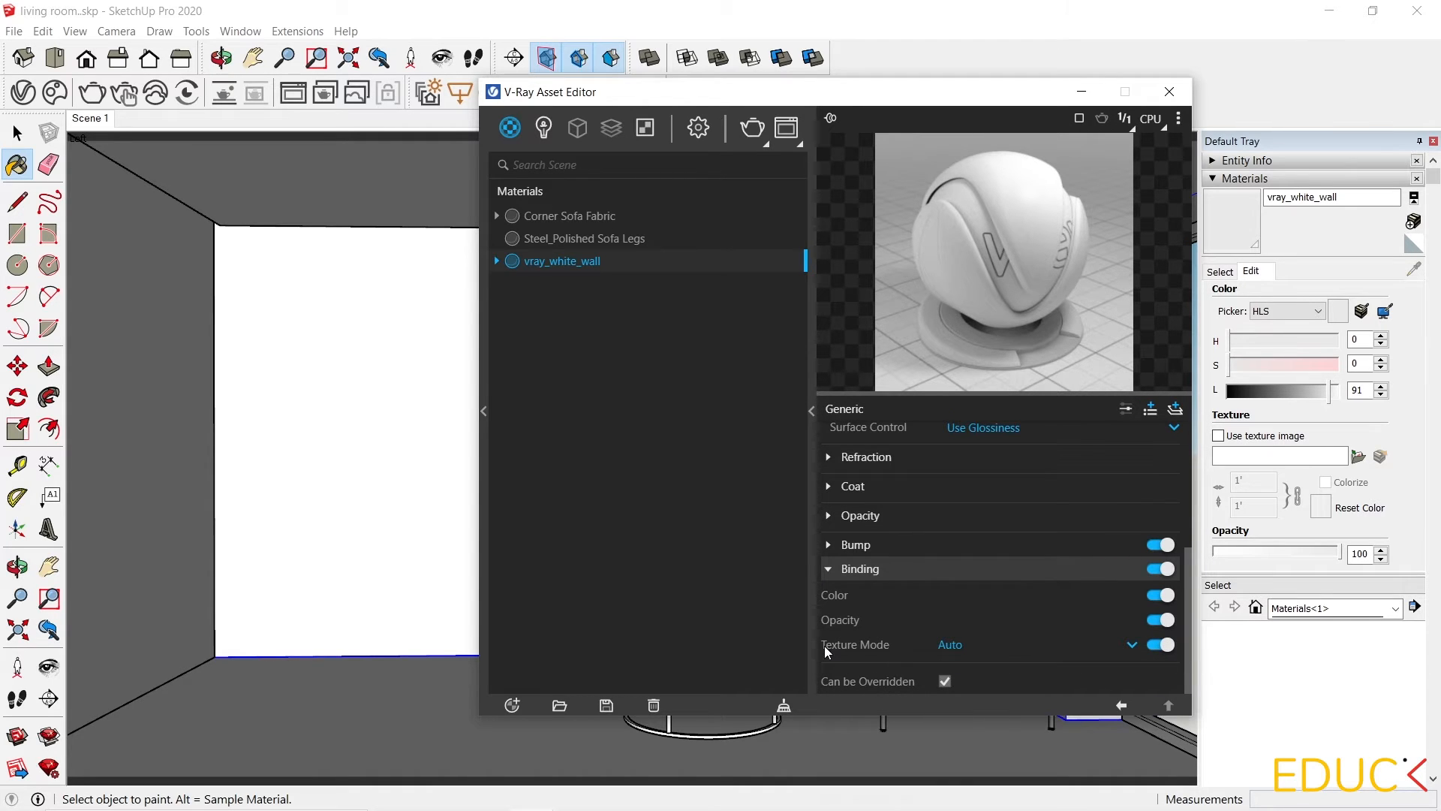
pyautogui.moveTo(824, 646)
pyautogui.click(1133, 646)
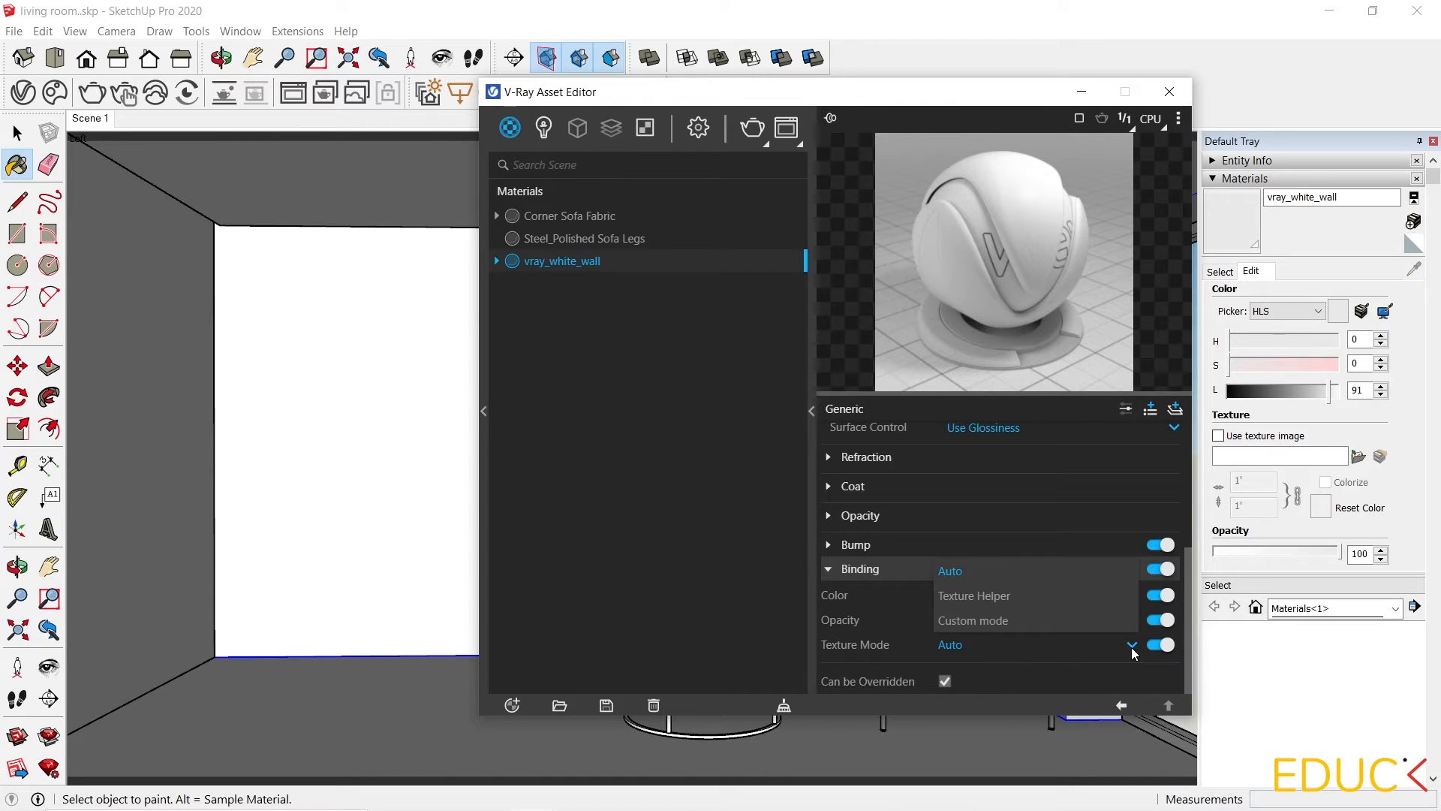
pyautogui.click(992, 622)
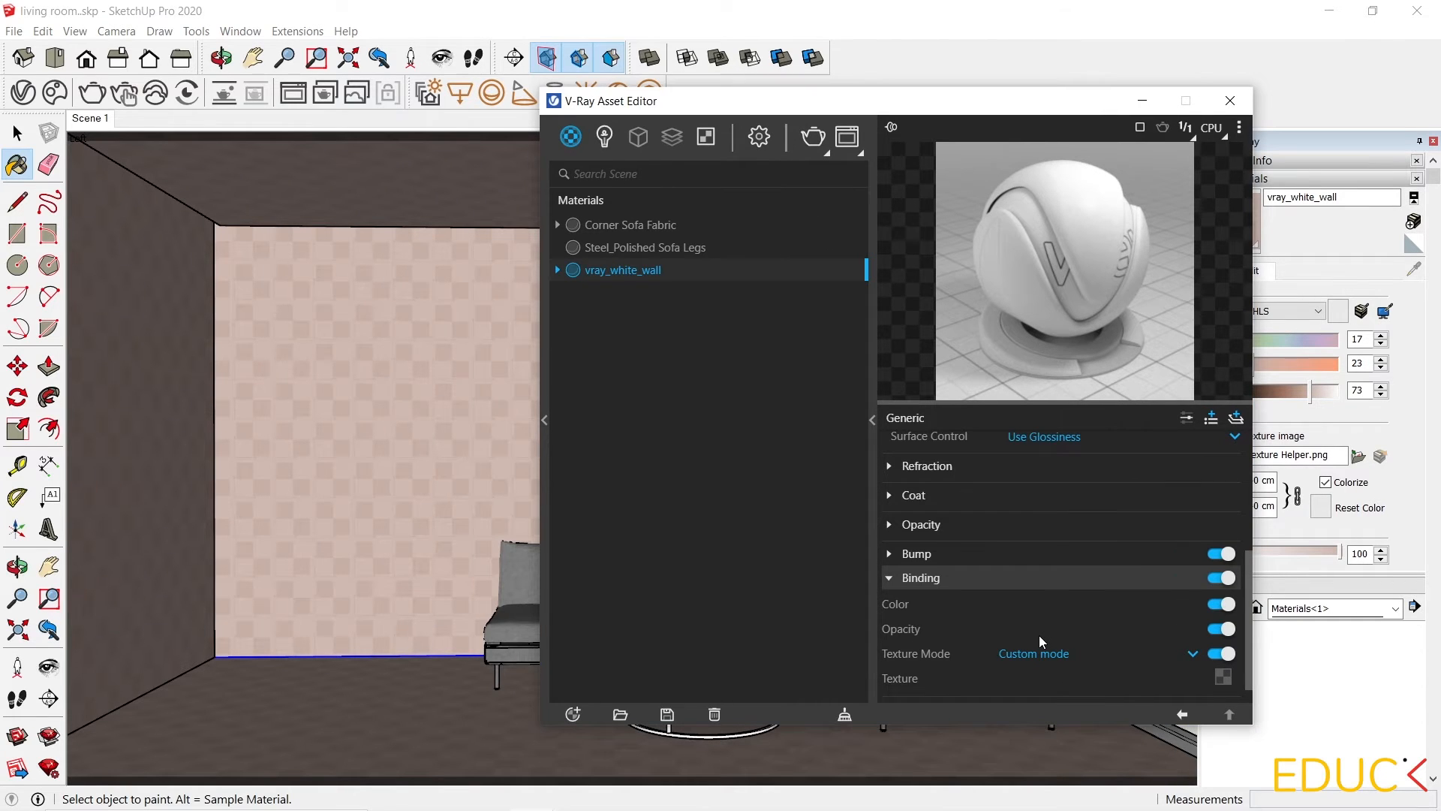
# Copy the reflection glossiness bitmap and paste it as a copy into the Binding texture slot.
pyautogui.scroll(5, 1039, 635)
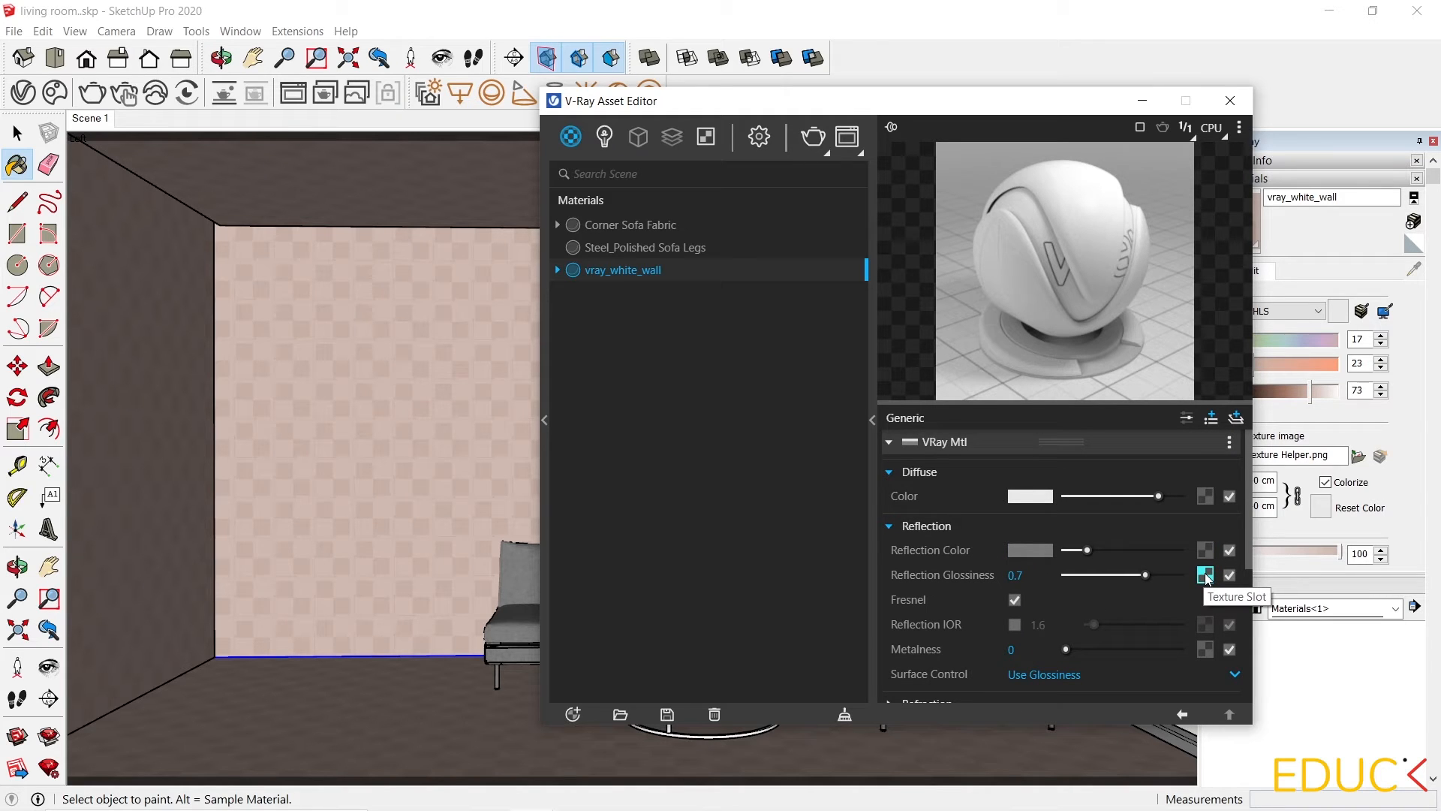
pyautogui.click(1205, 576)
pyautogui.click(1192, 592)
pyautogui.scroll(-1, 1177, 579)
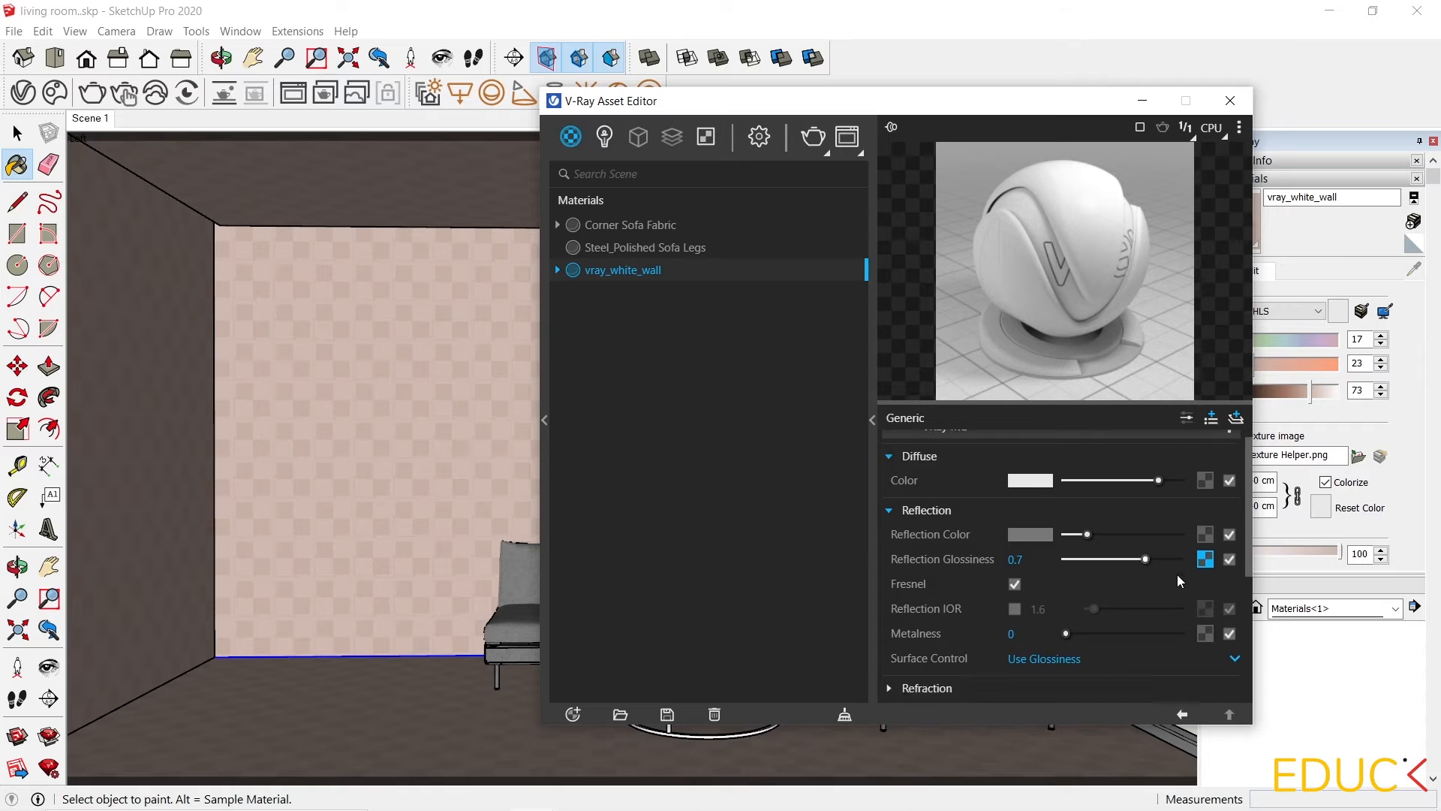
pyautogui.scroll(-4, 1177, 575)
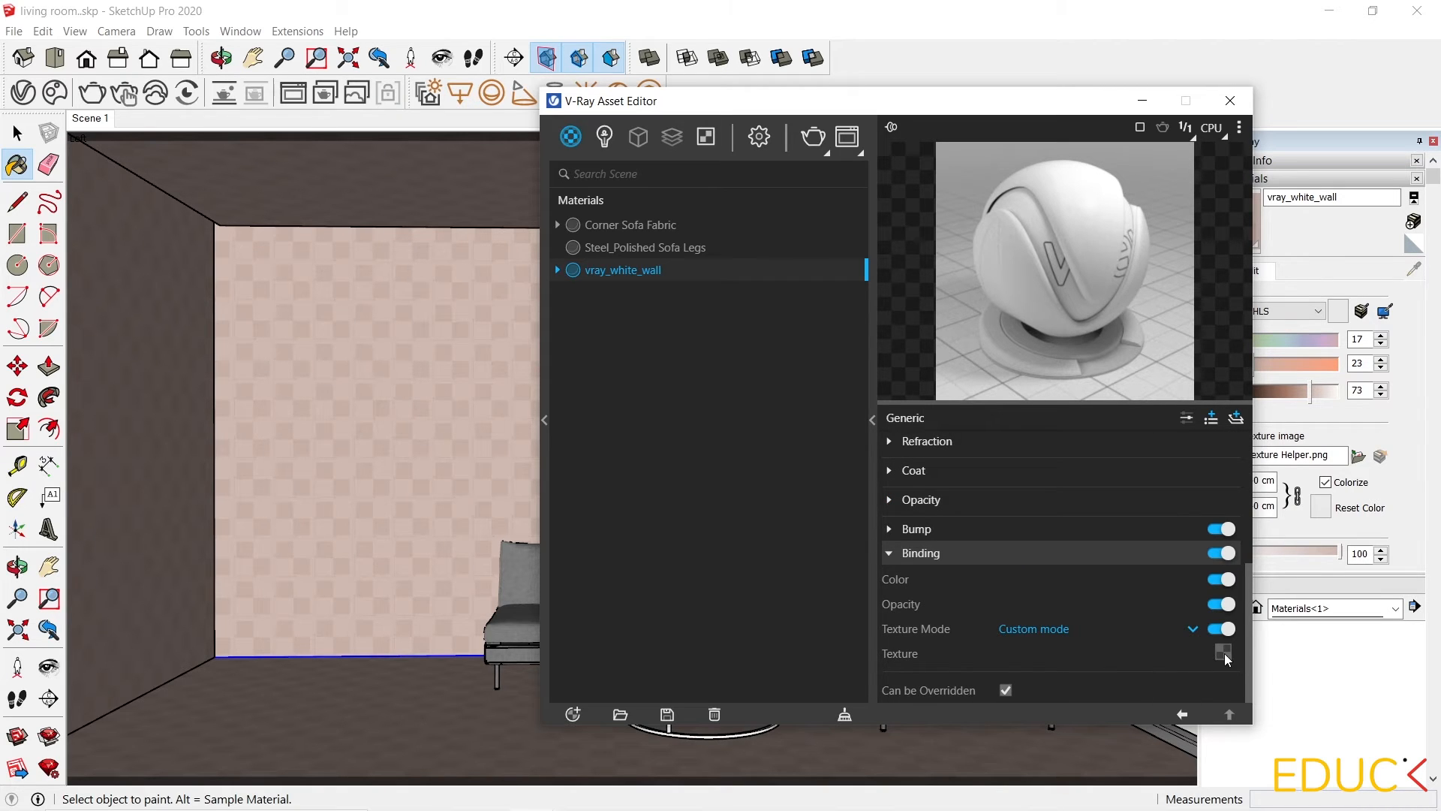
pyautogui.rightClick(1224, 653)
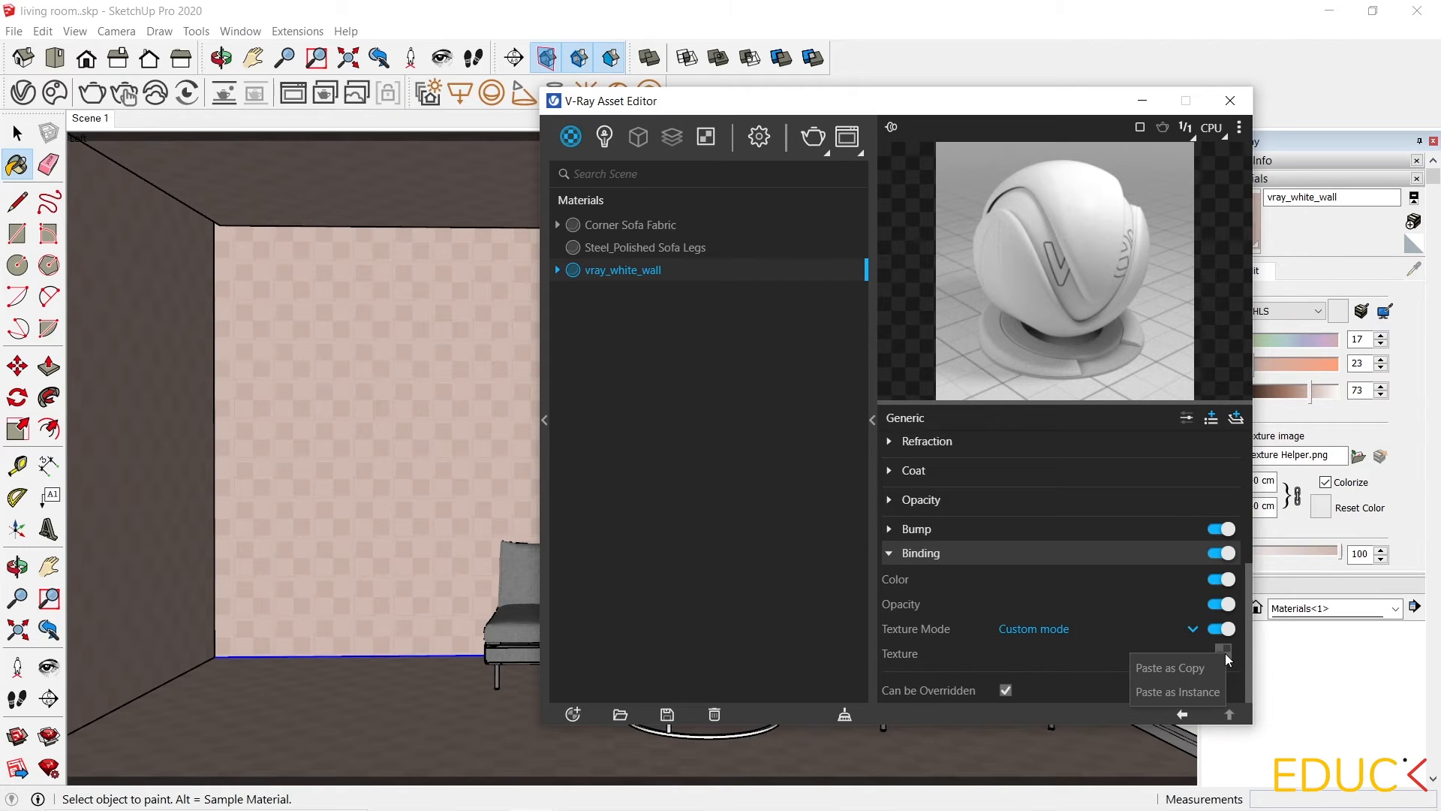
pyautogui.click(1183, 668)
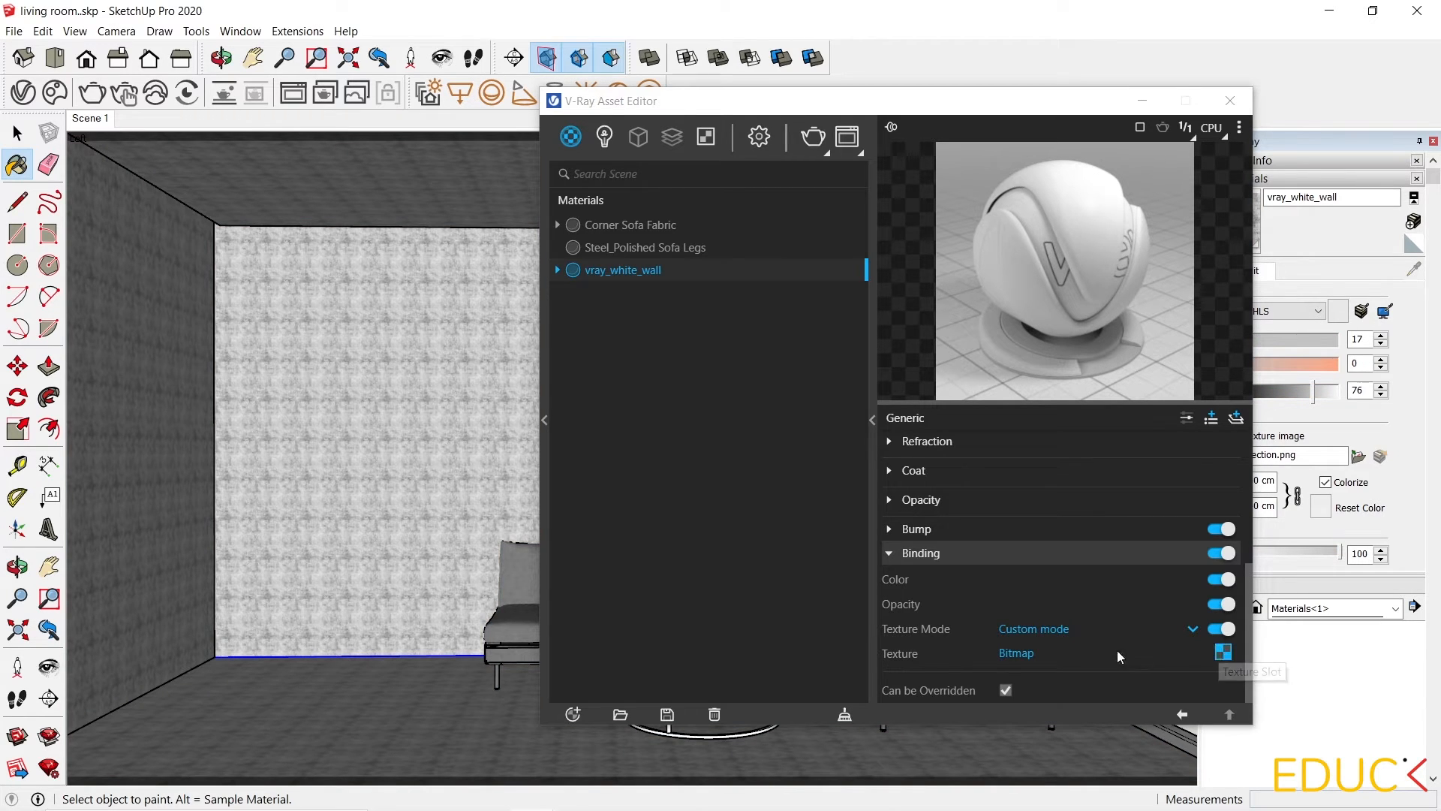
# Set the wall texture width to 254 cm in the material's edit settings.
pyautogui.scroll(5, 1117, 650)
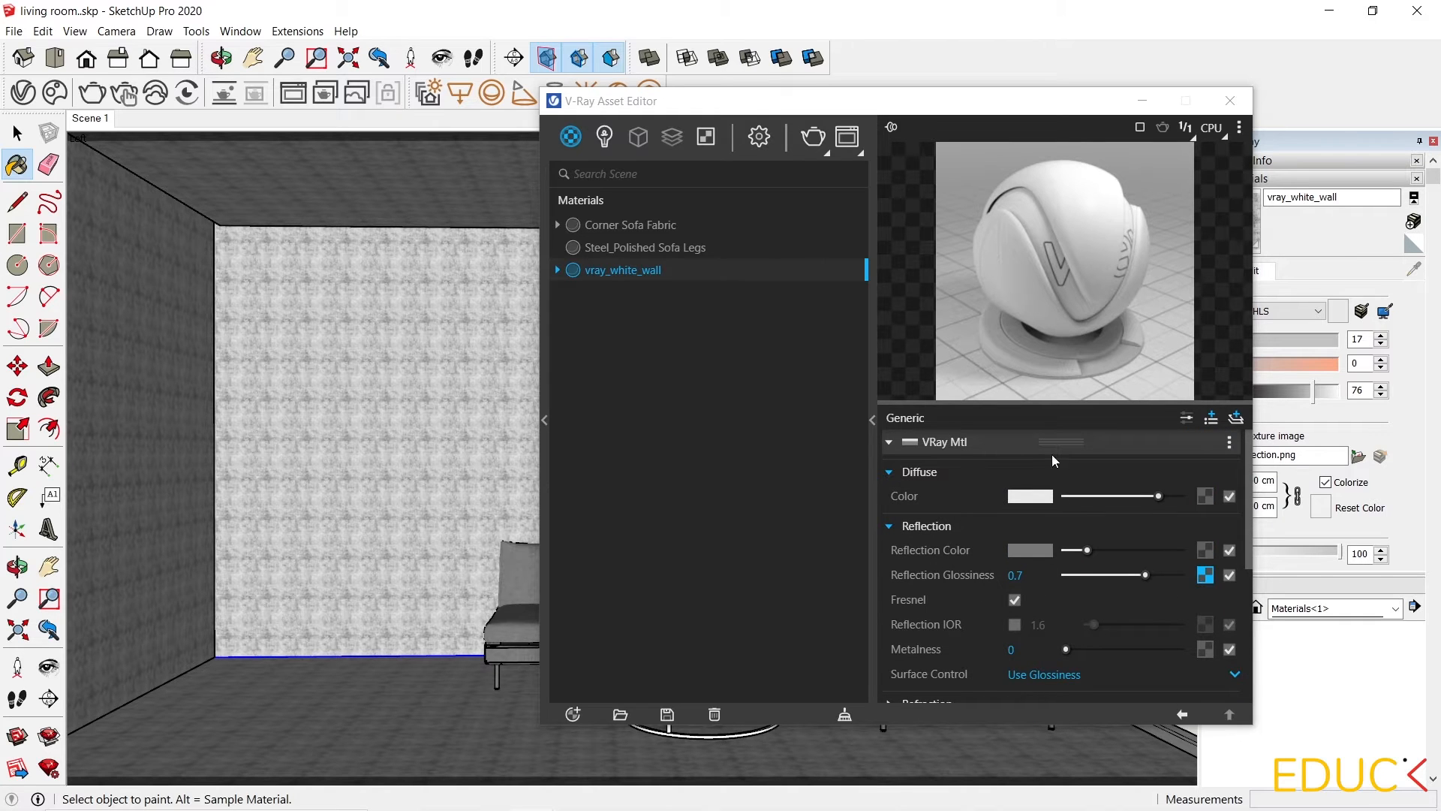
pyautogui.moveTo(713, 101); pyautogui.dragTo(926, 136)
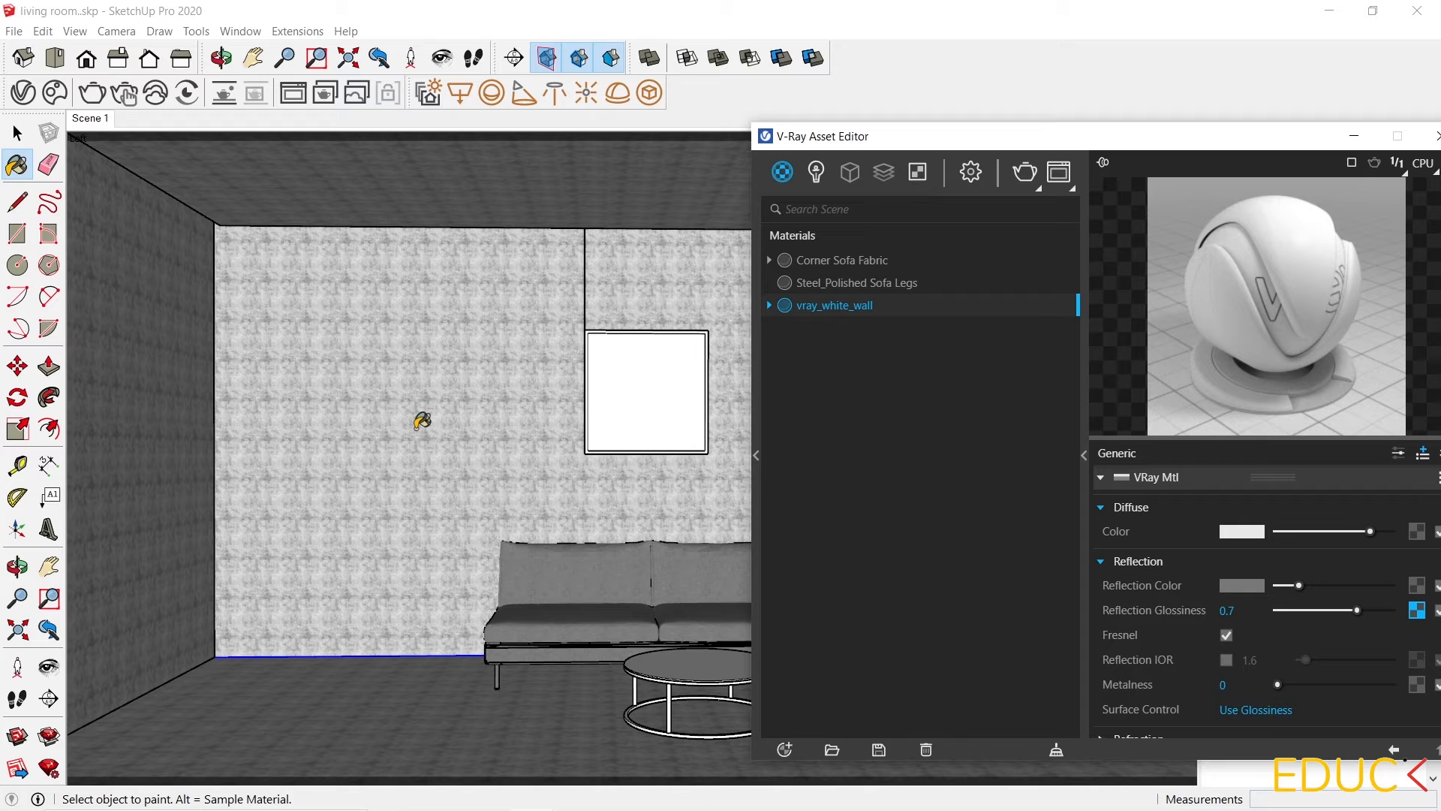
pyautogui.click(1354, 136)
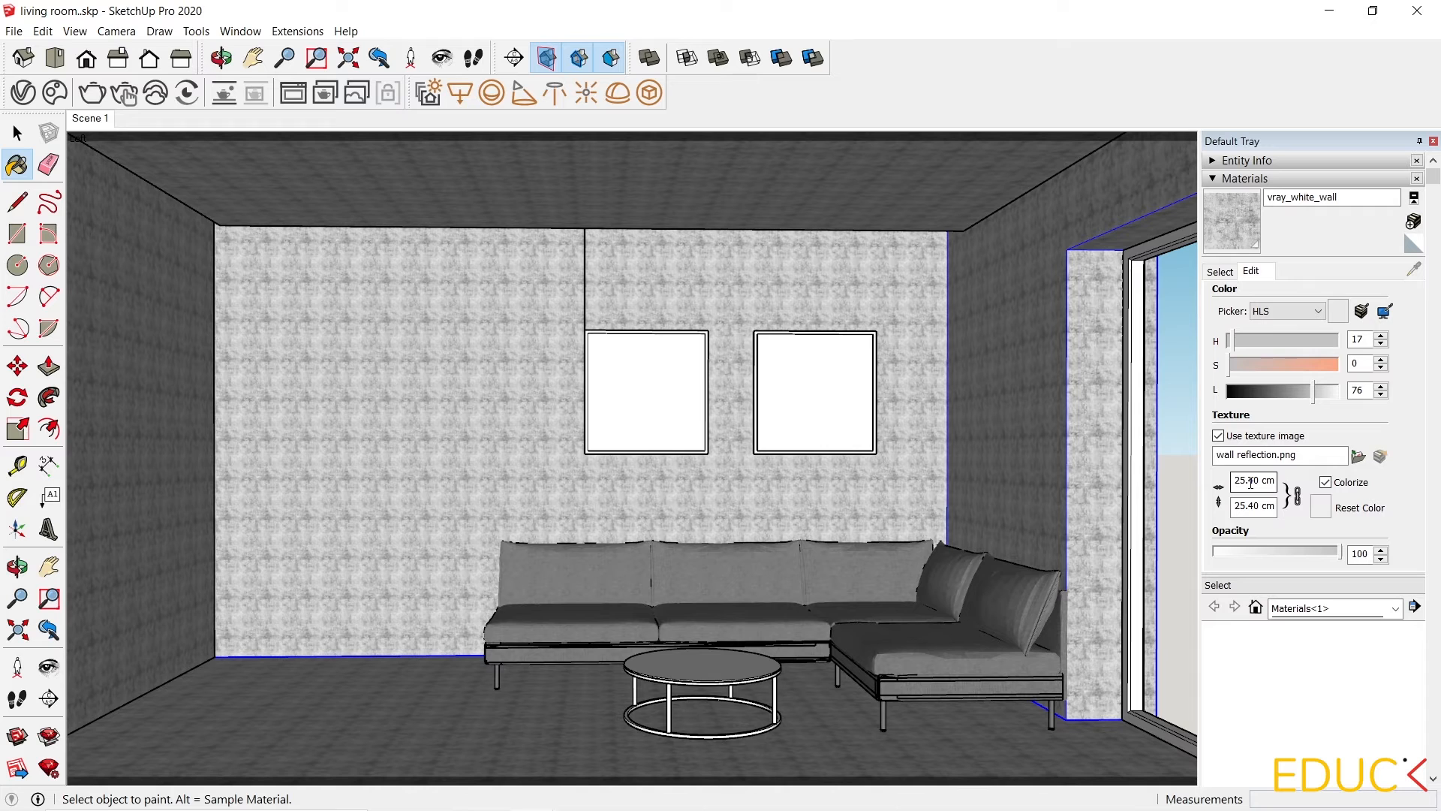
pyautogui.doubleClick(1255, 479)
pyautogui.write('254')
pyautogui.press('Return')
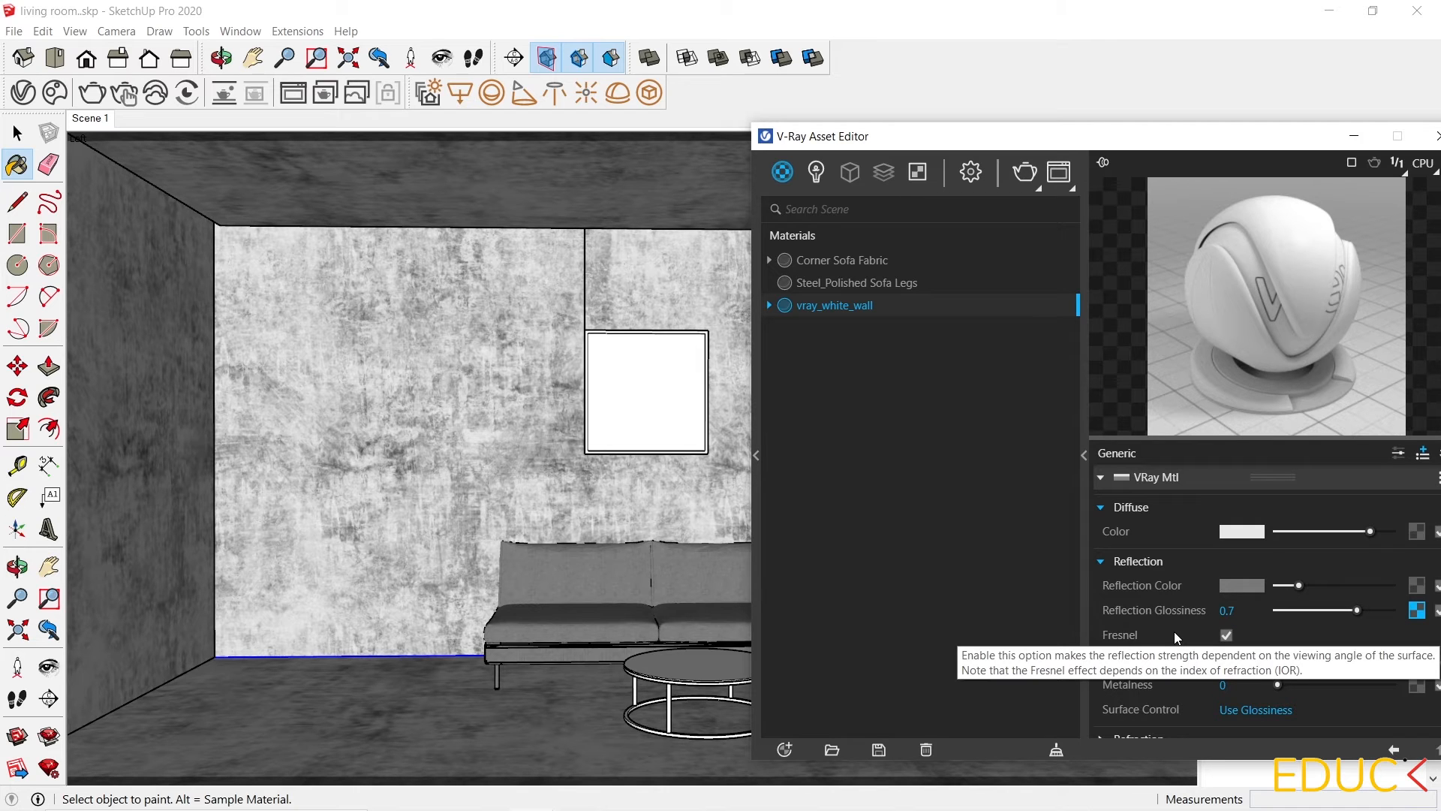
# Check the render settings and return to the materials list.
pyautogui.scroll(-5, 1174, 632)
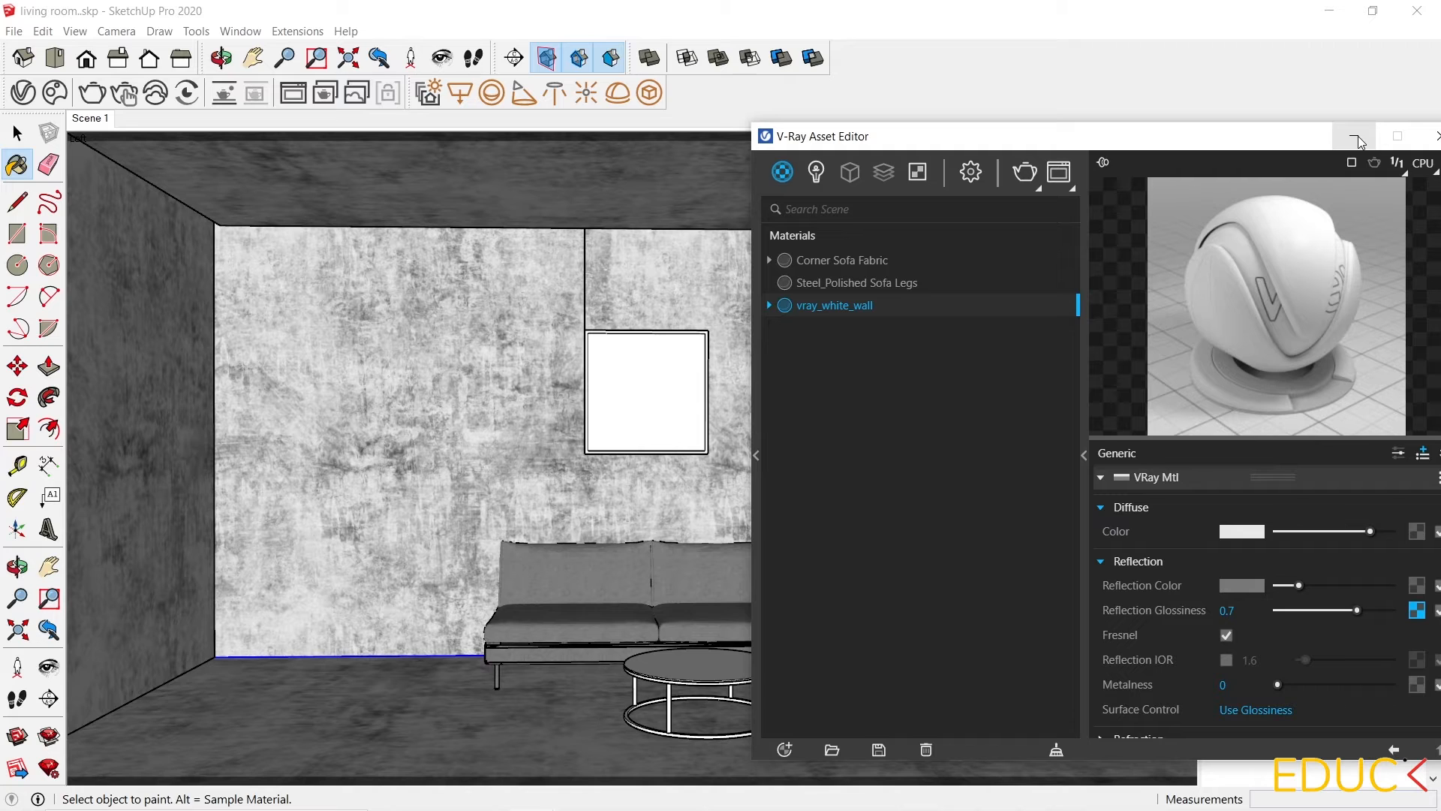
pyautogui.click(970, 175)
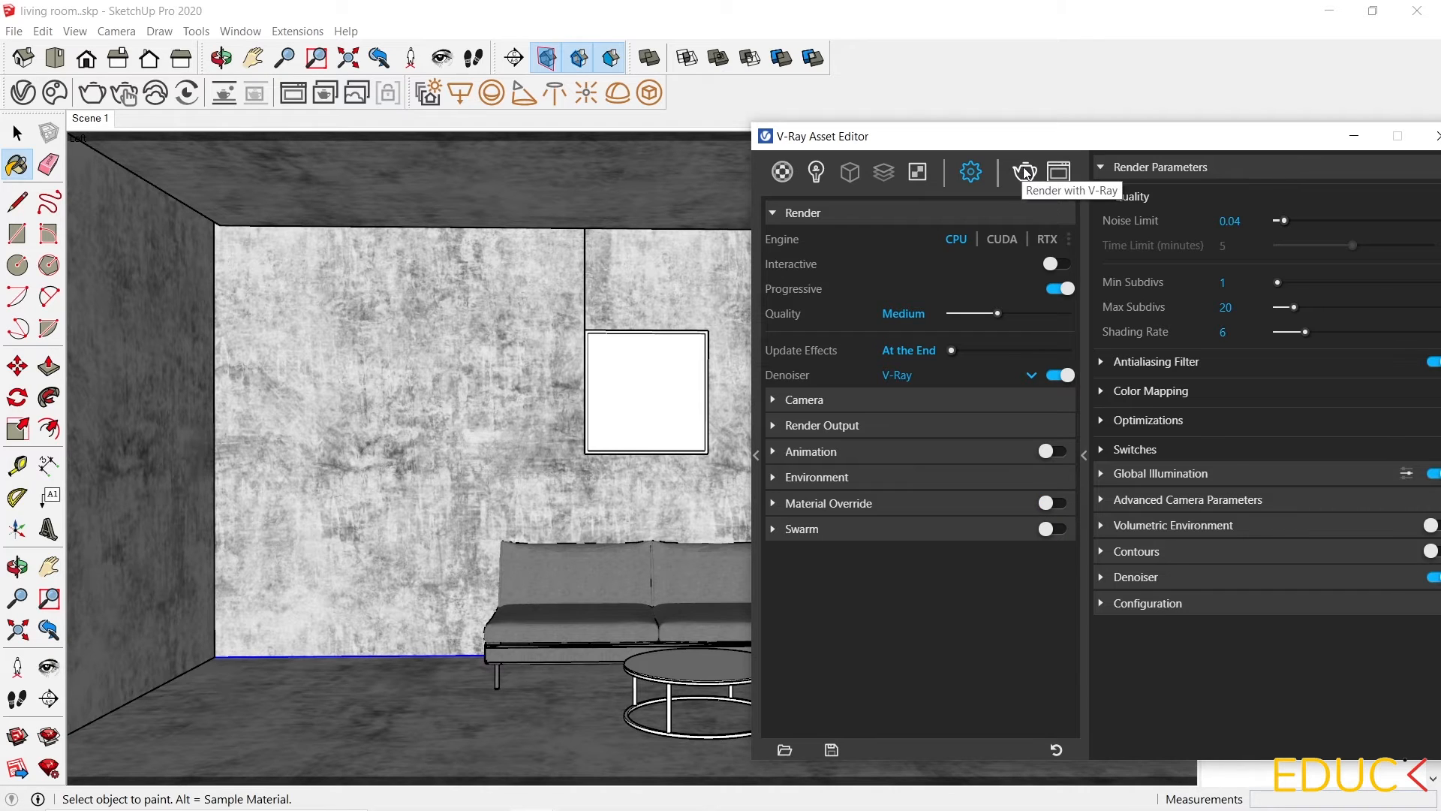
pyautogui.click(1025, 173)
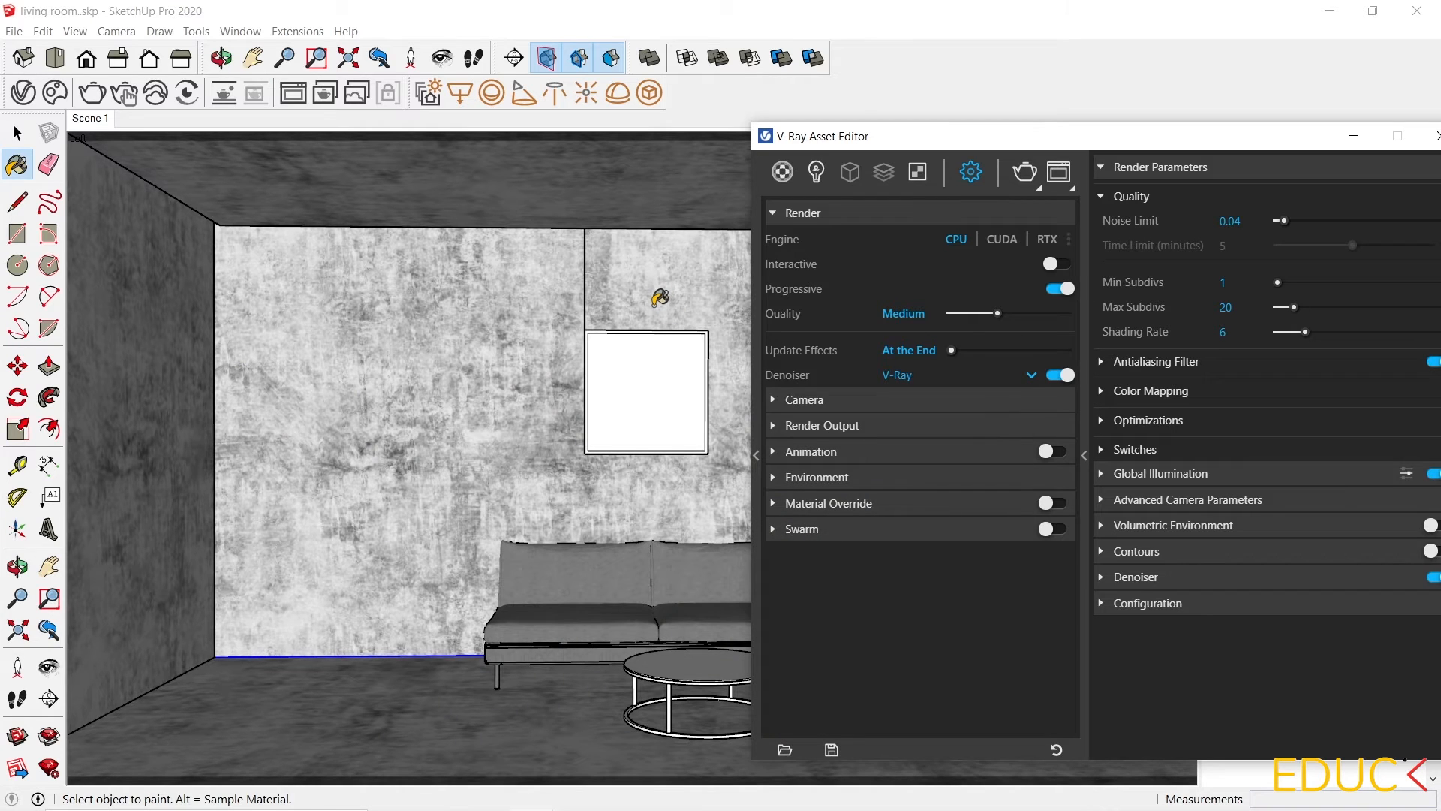
pyautogui.click(782, 172)
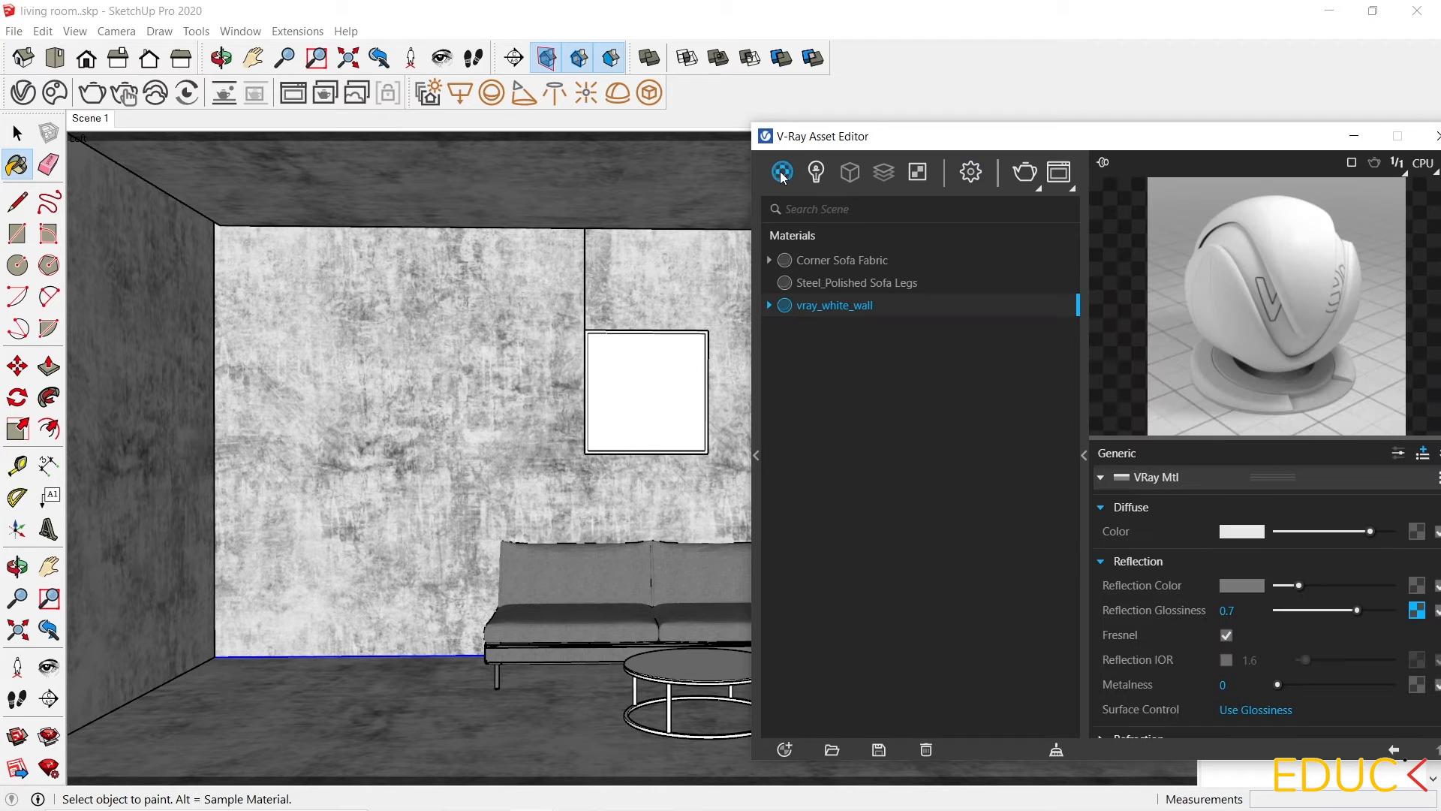
# Create a new Generic material and rename it Vray_floor.
pyautogui.click(784, 749)
pyautogui.moveTo(817, 727)
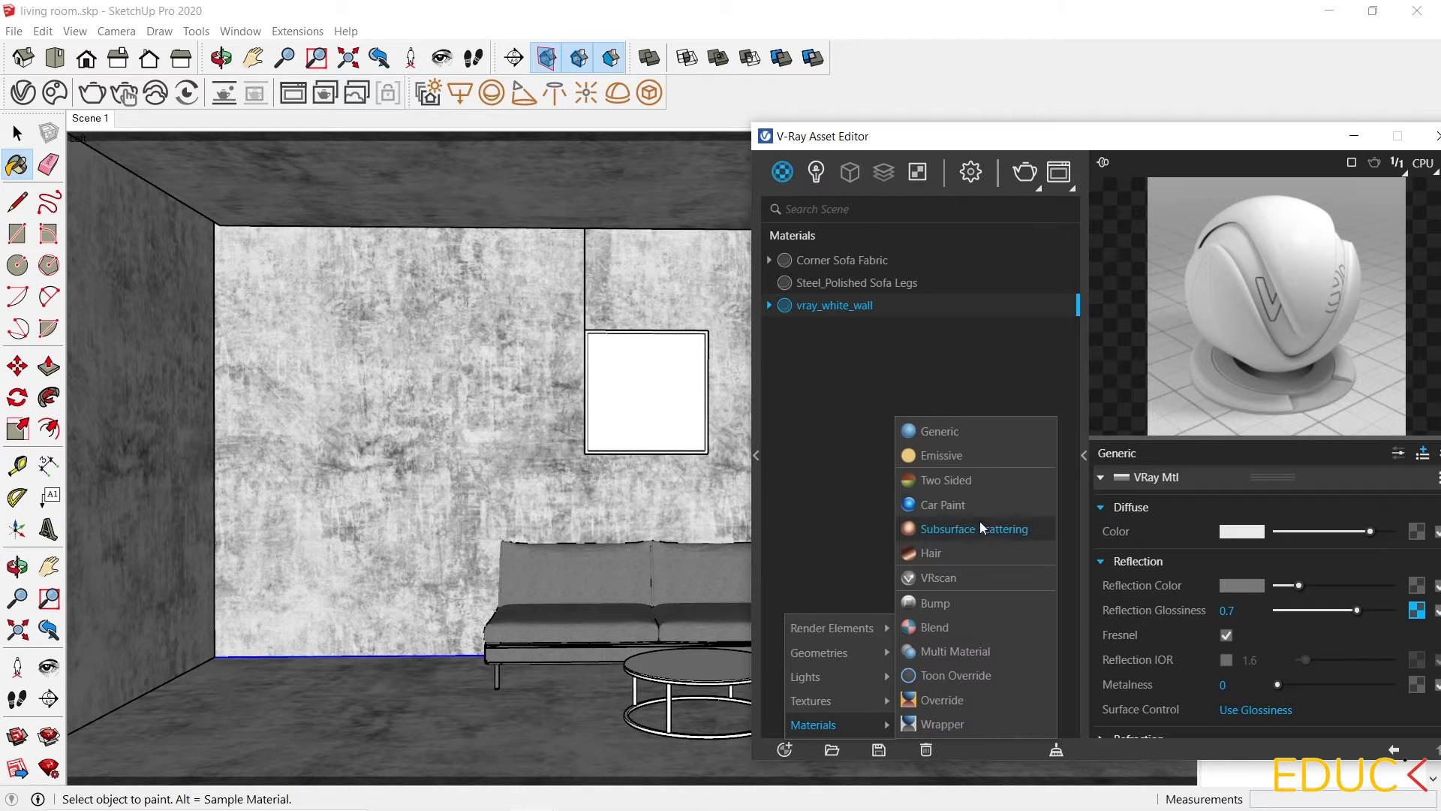
pyautogui.click(968, 424)
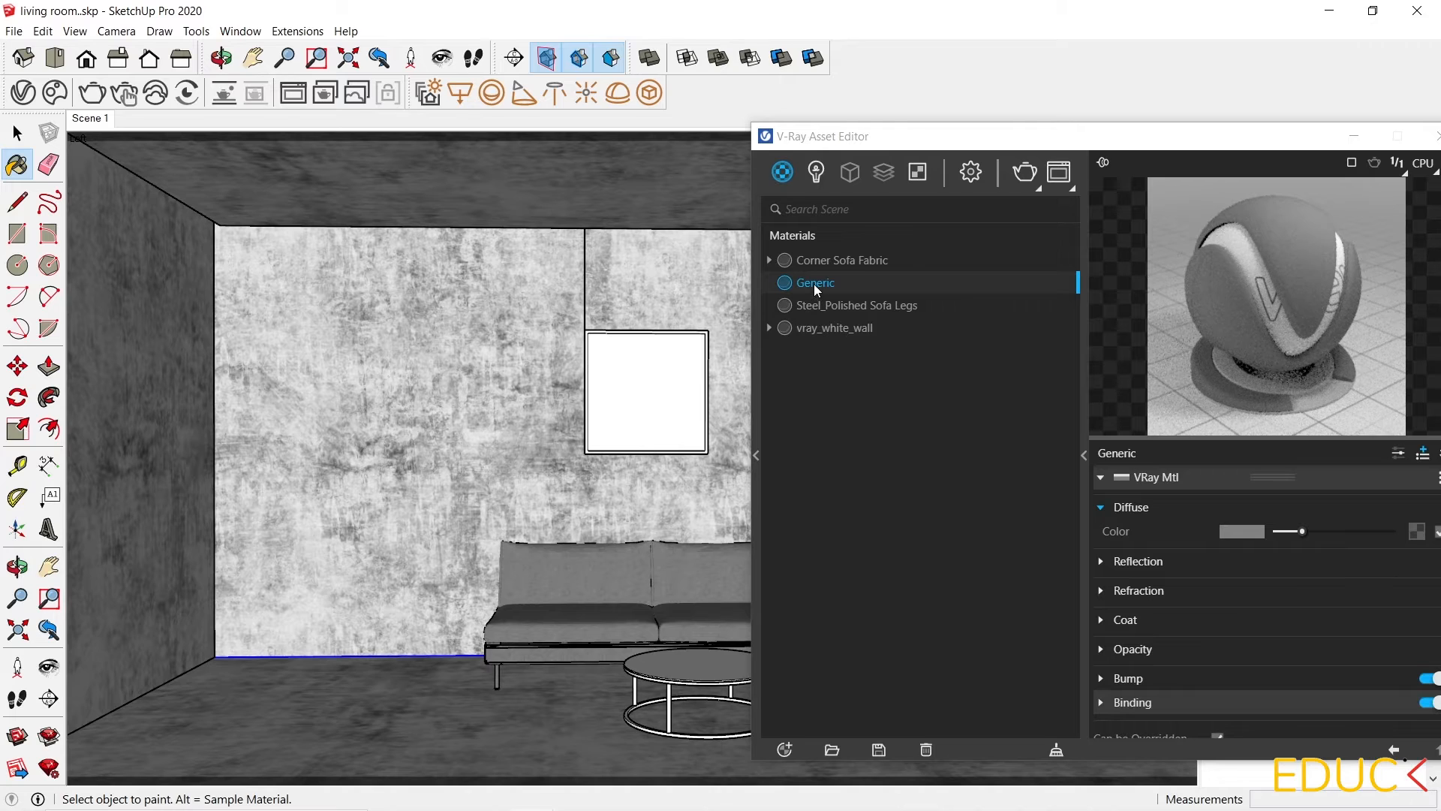
pyautogui.doubleClick(813, 281)
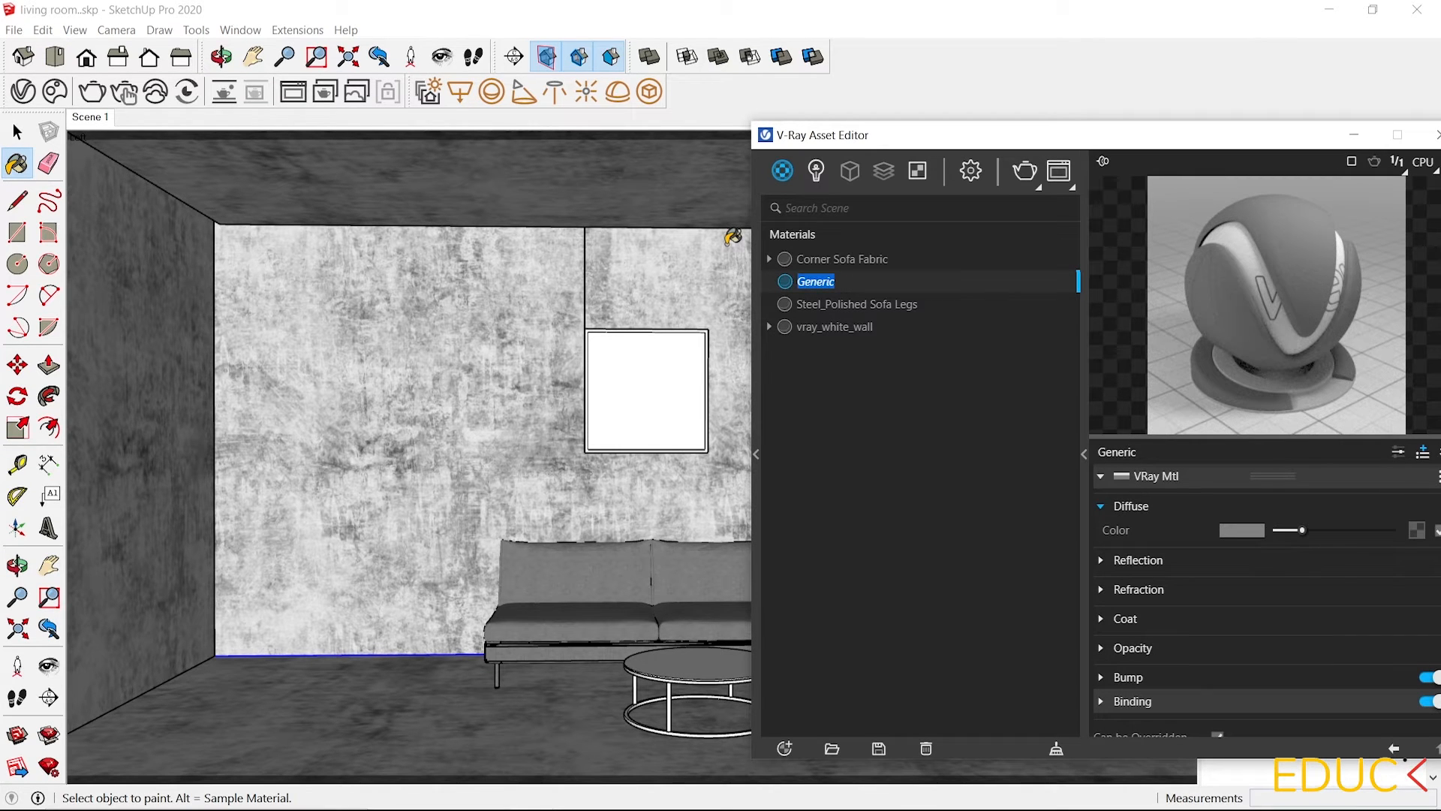
pyautogui.write('Vray_floor')
pyautogui.press('Return')
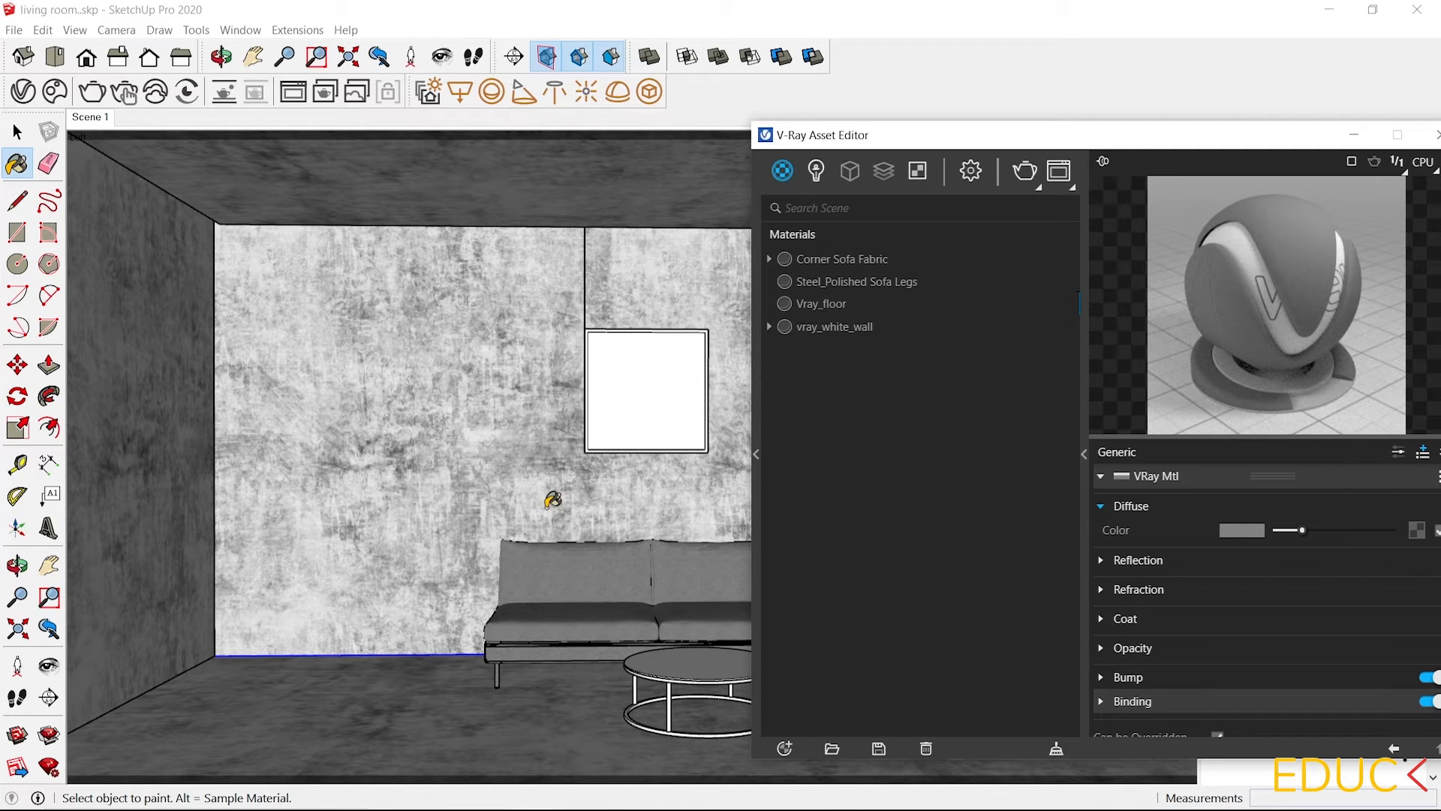
# Load floor Diffuse.jpg as a bitmap into the Vray_floor material's diffuse colour texture slot.
pyautogui.click(518, 808)
pyautogui.scroll(2, 651, 680)
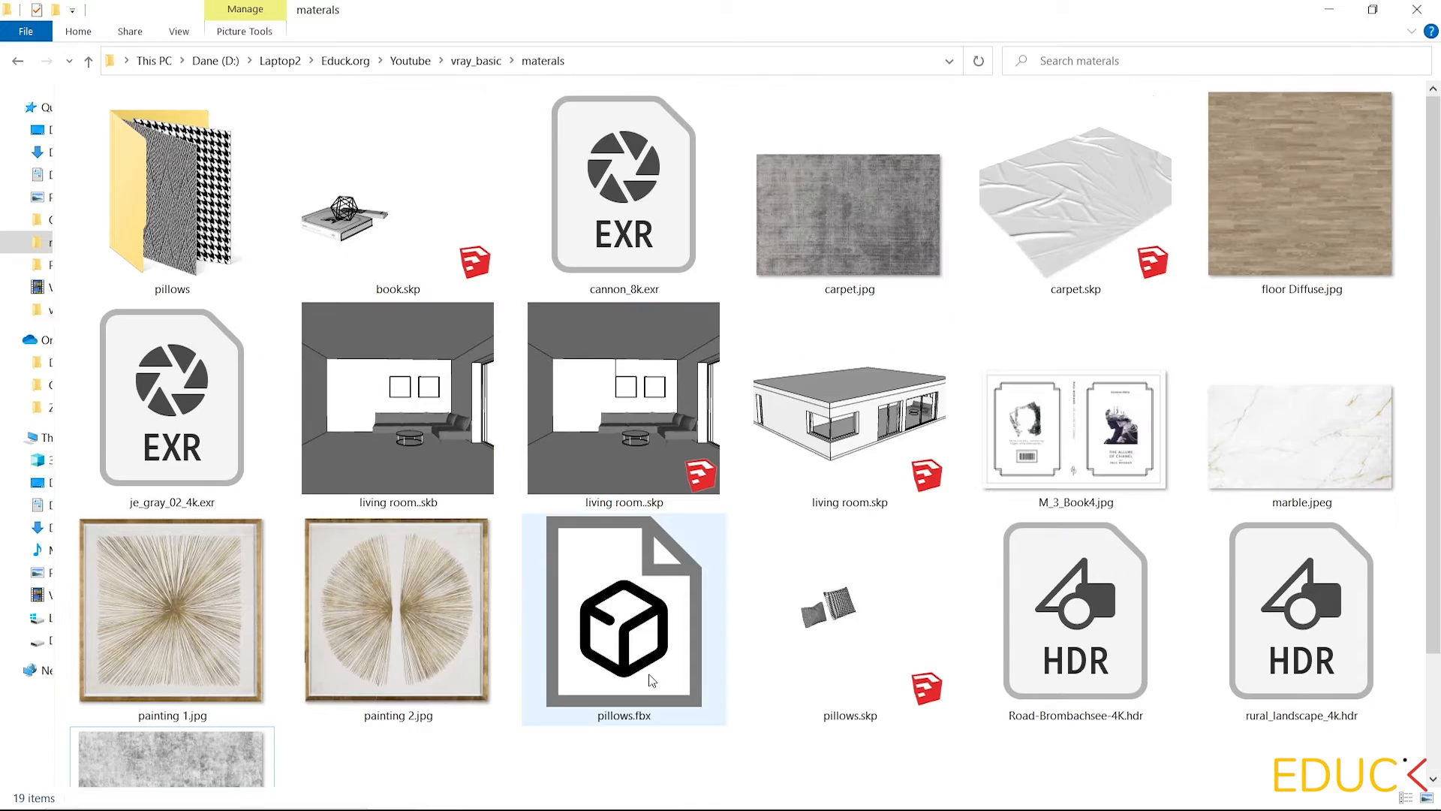
pyautogui.click(1310, 130)
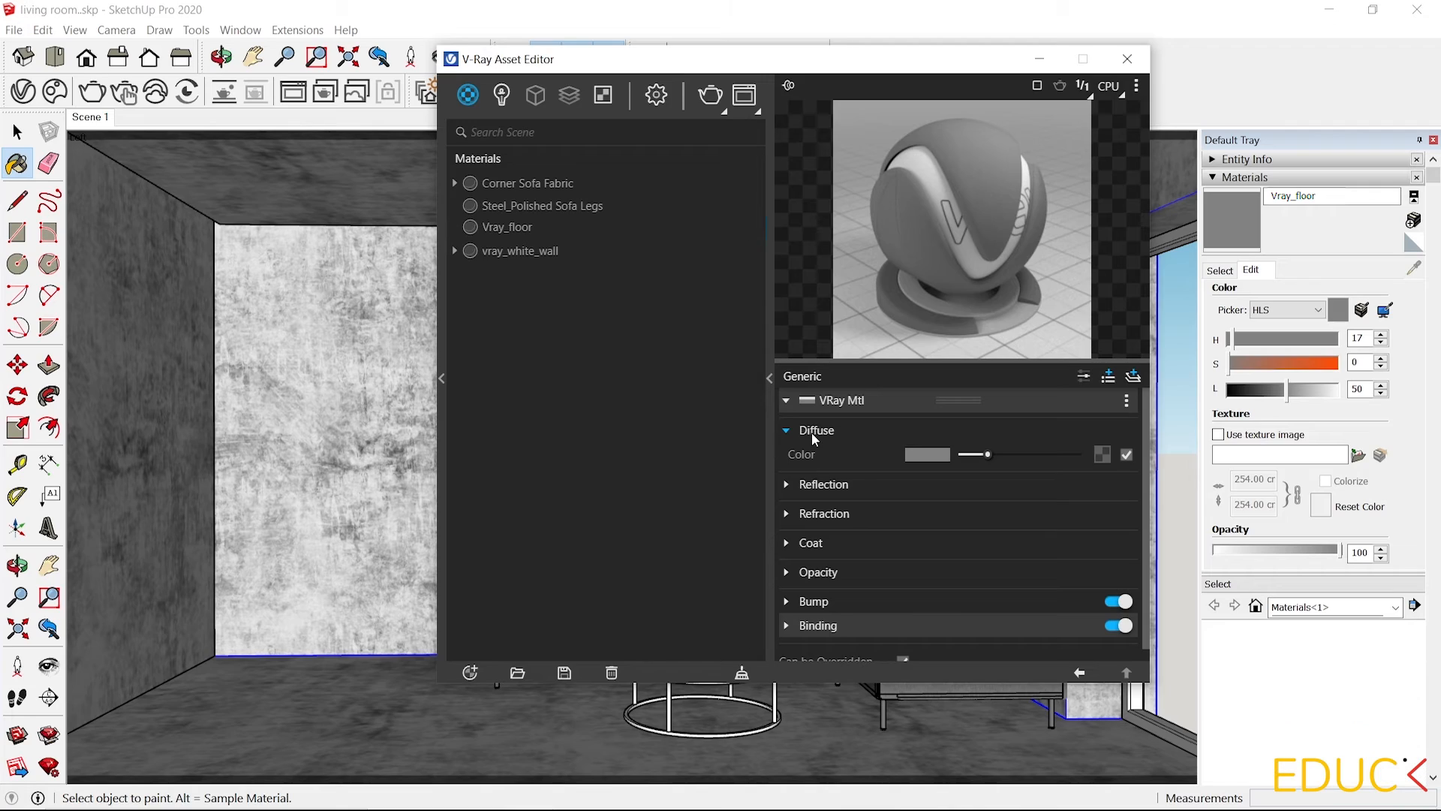
pyautogui.click(1103, 455)
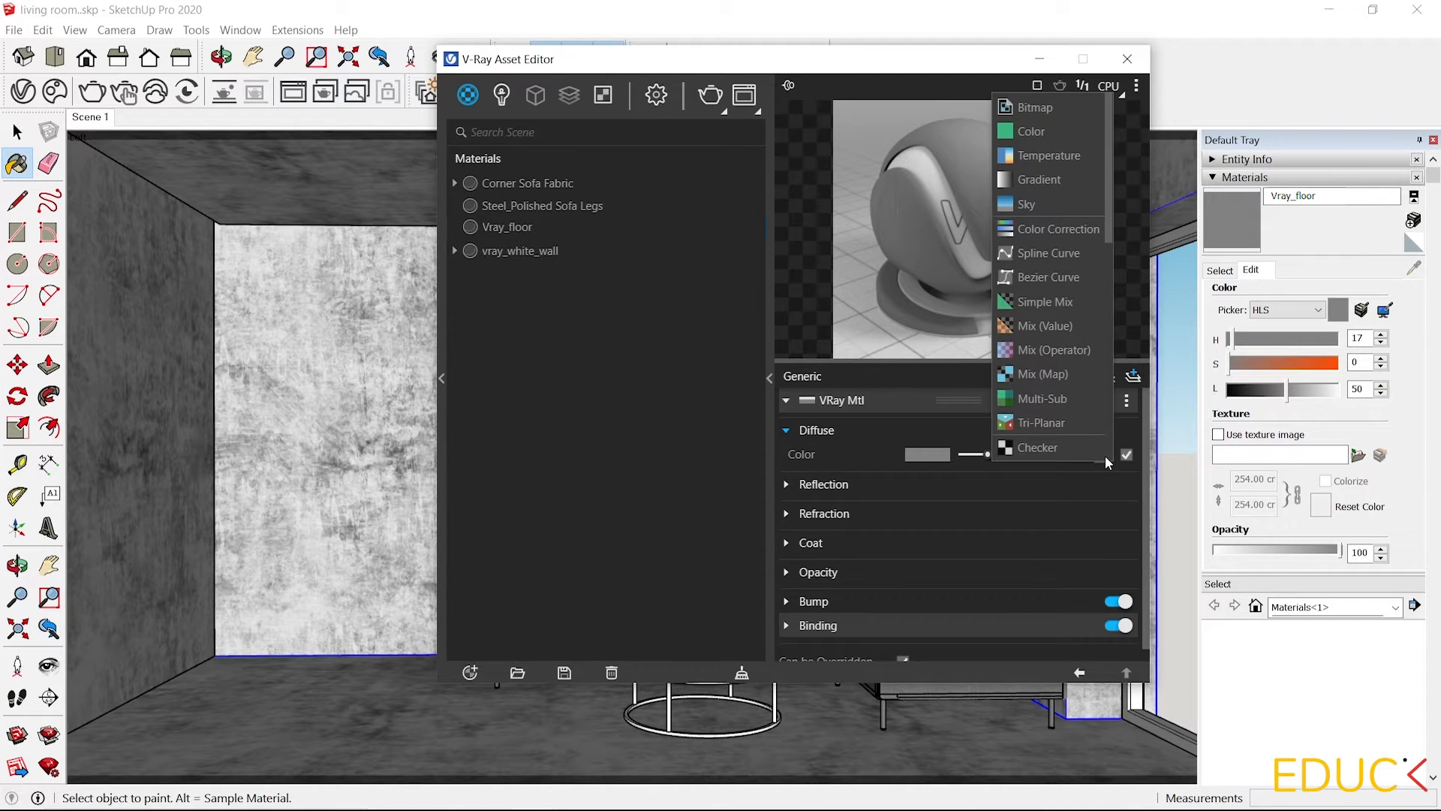
pyautogui.click(1048, 107)
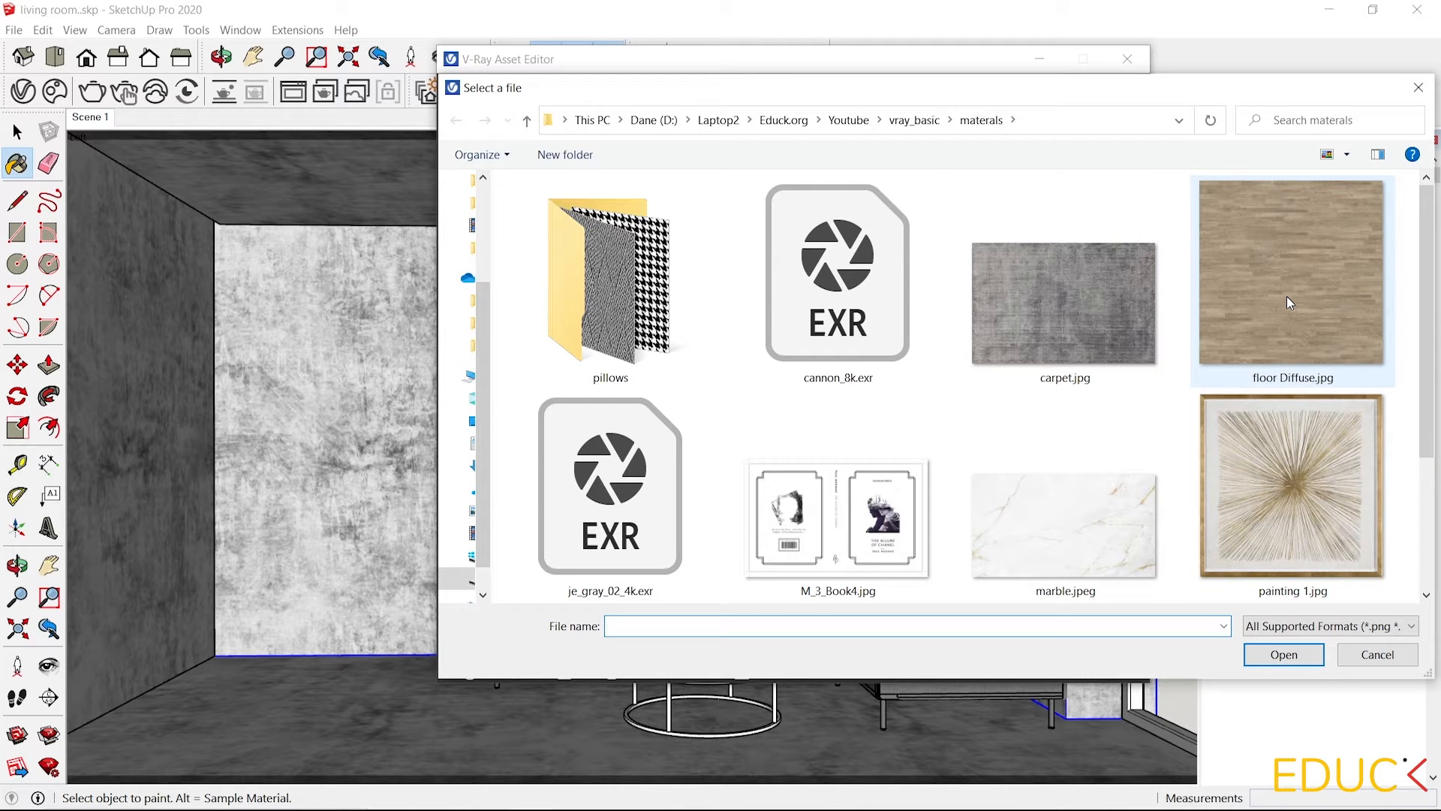
pyautogui.click(1287, 296)
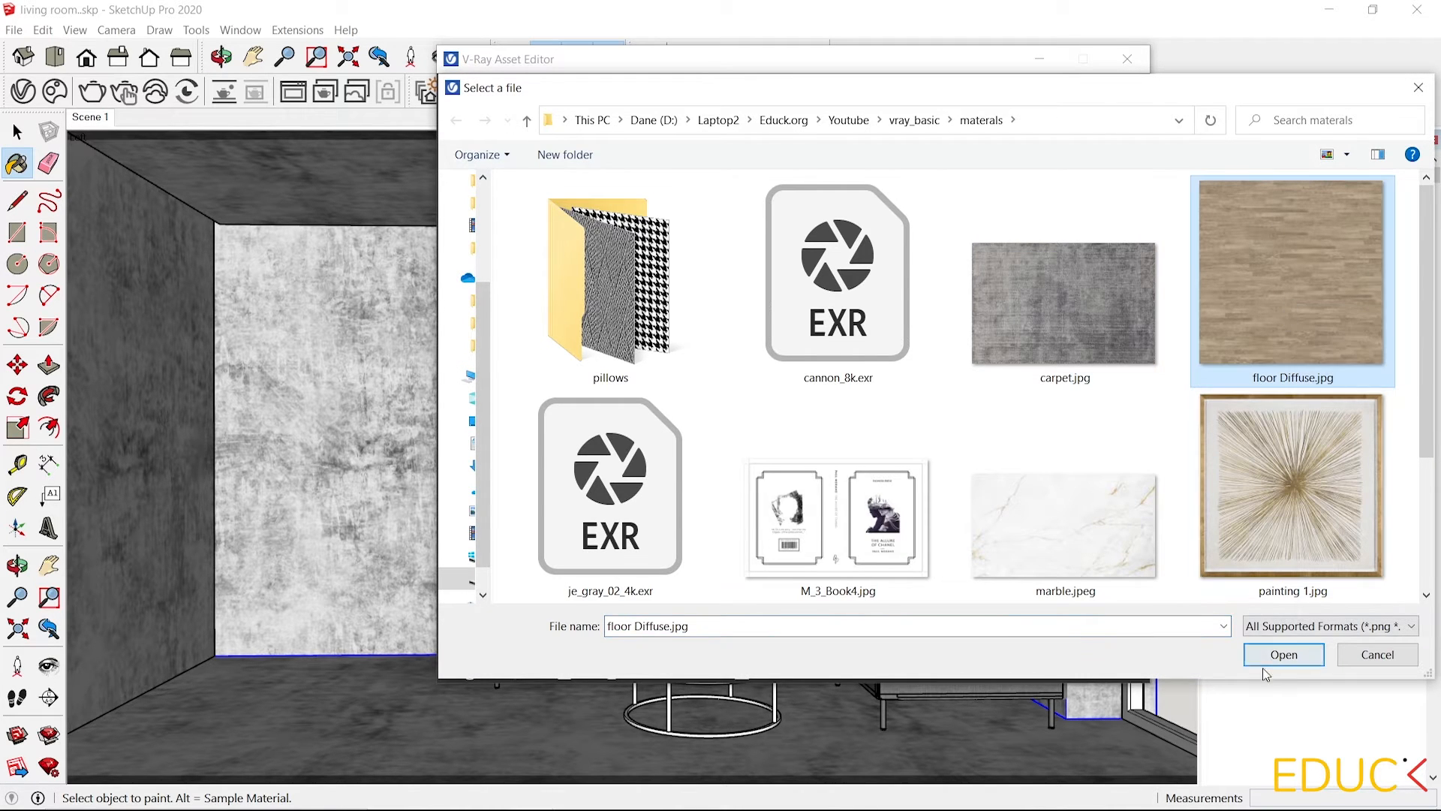
pyautogui.click(1282, 655)
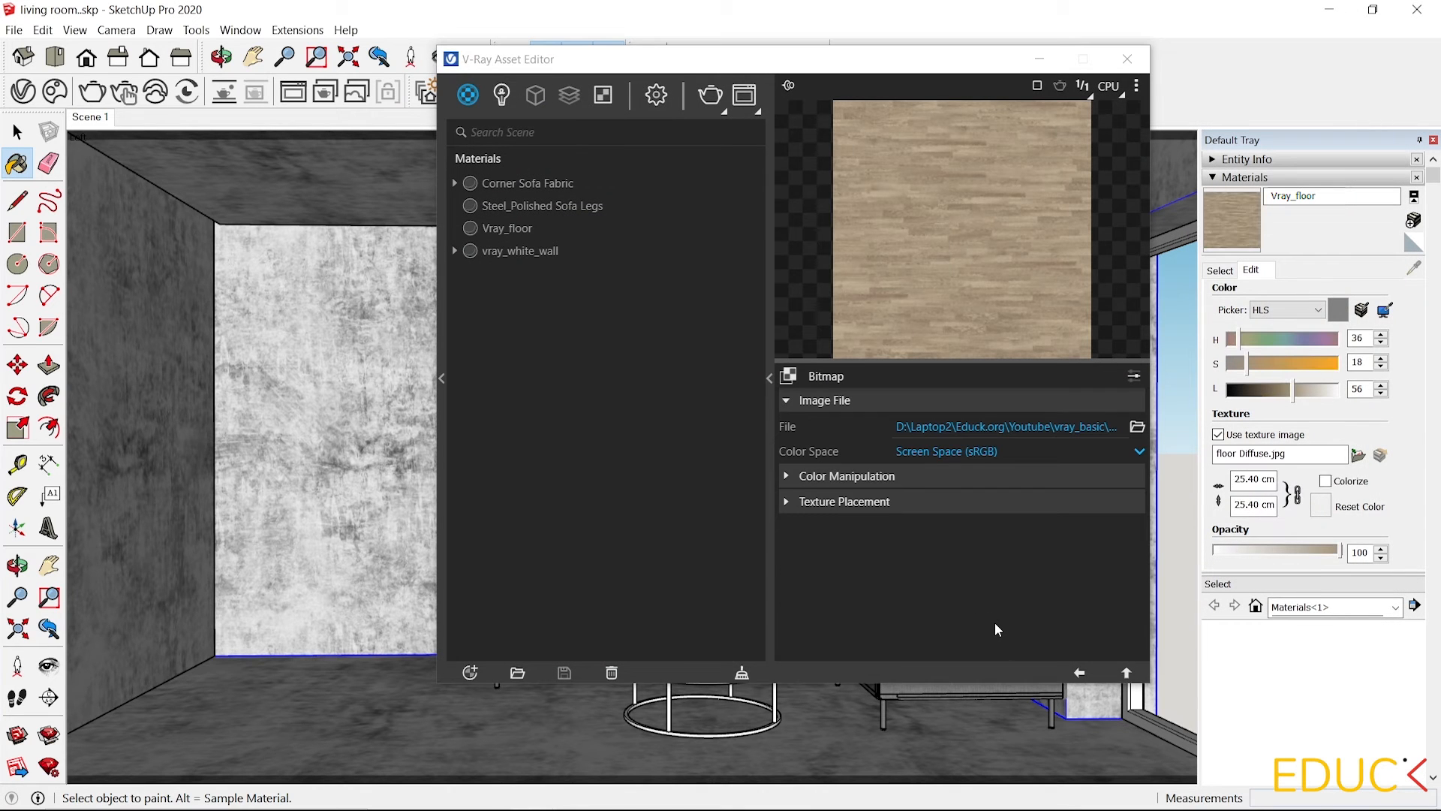
pyautogui.click(1079, 673)
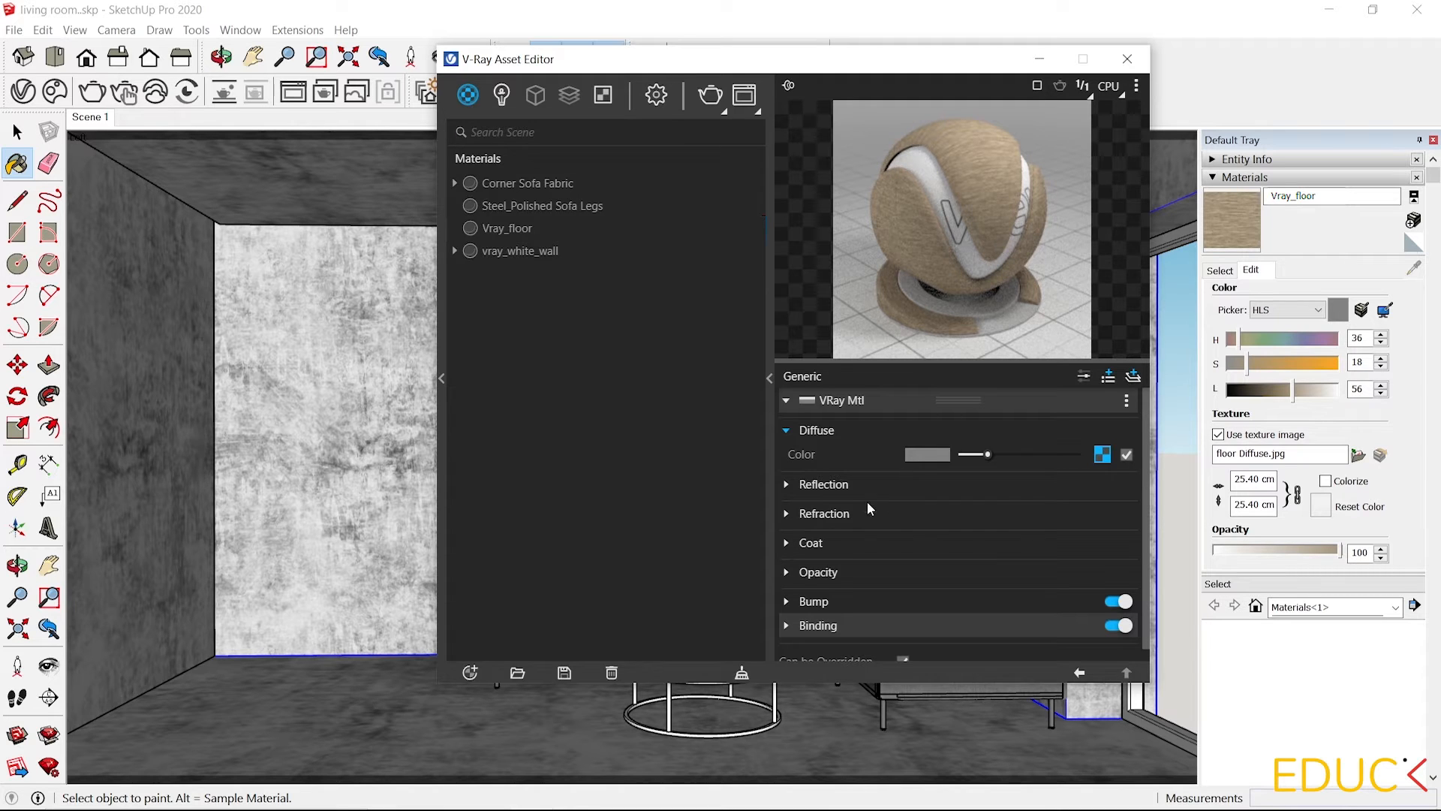
# Brighten the floor's reflection colour and set its reflection glossiness to 0.7.
pyautogui.click(788, 485)
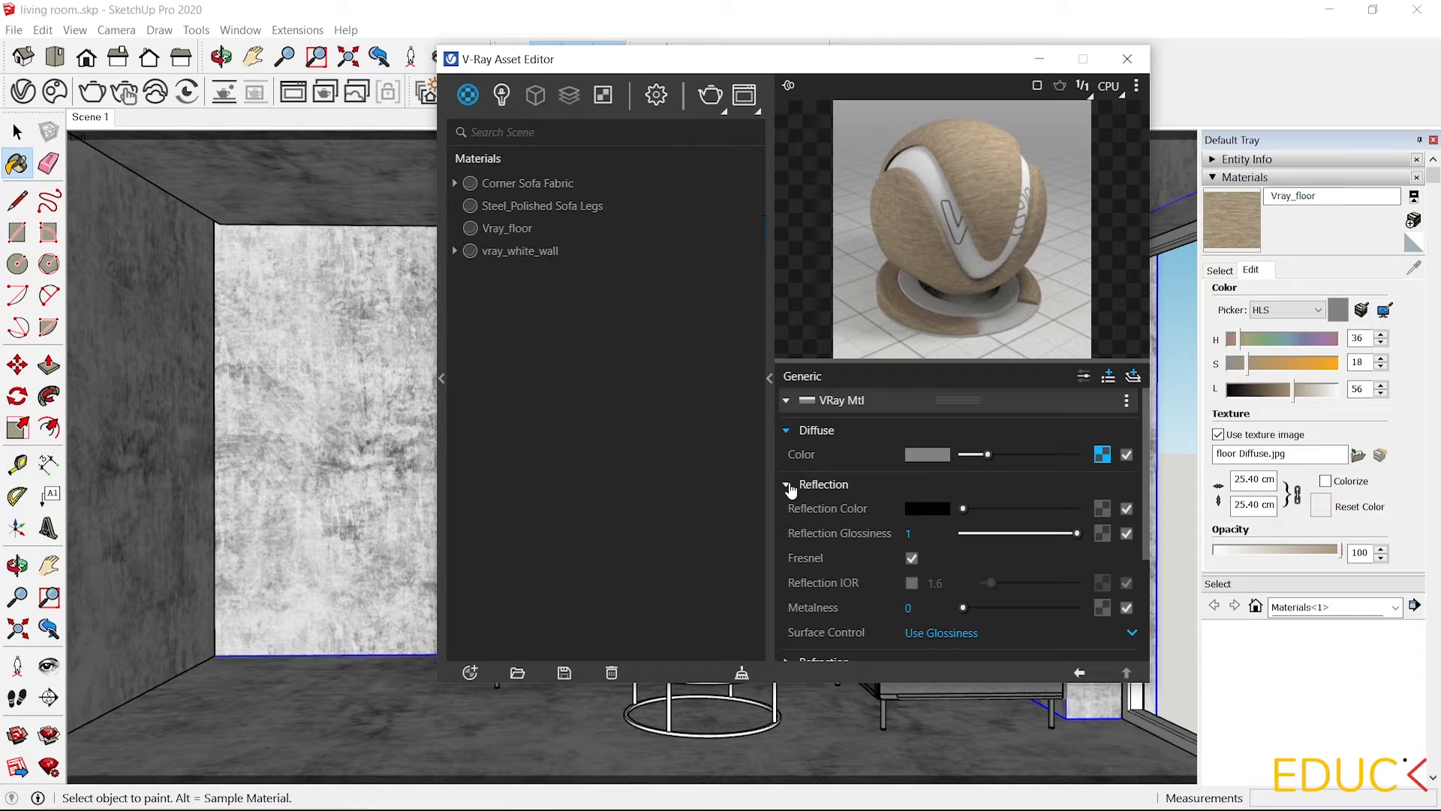
pyautogui.moveTo(964, 509); pyautogui.dragTo(1016, 508)
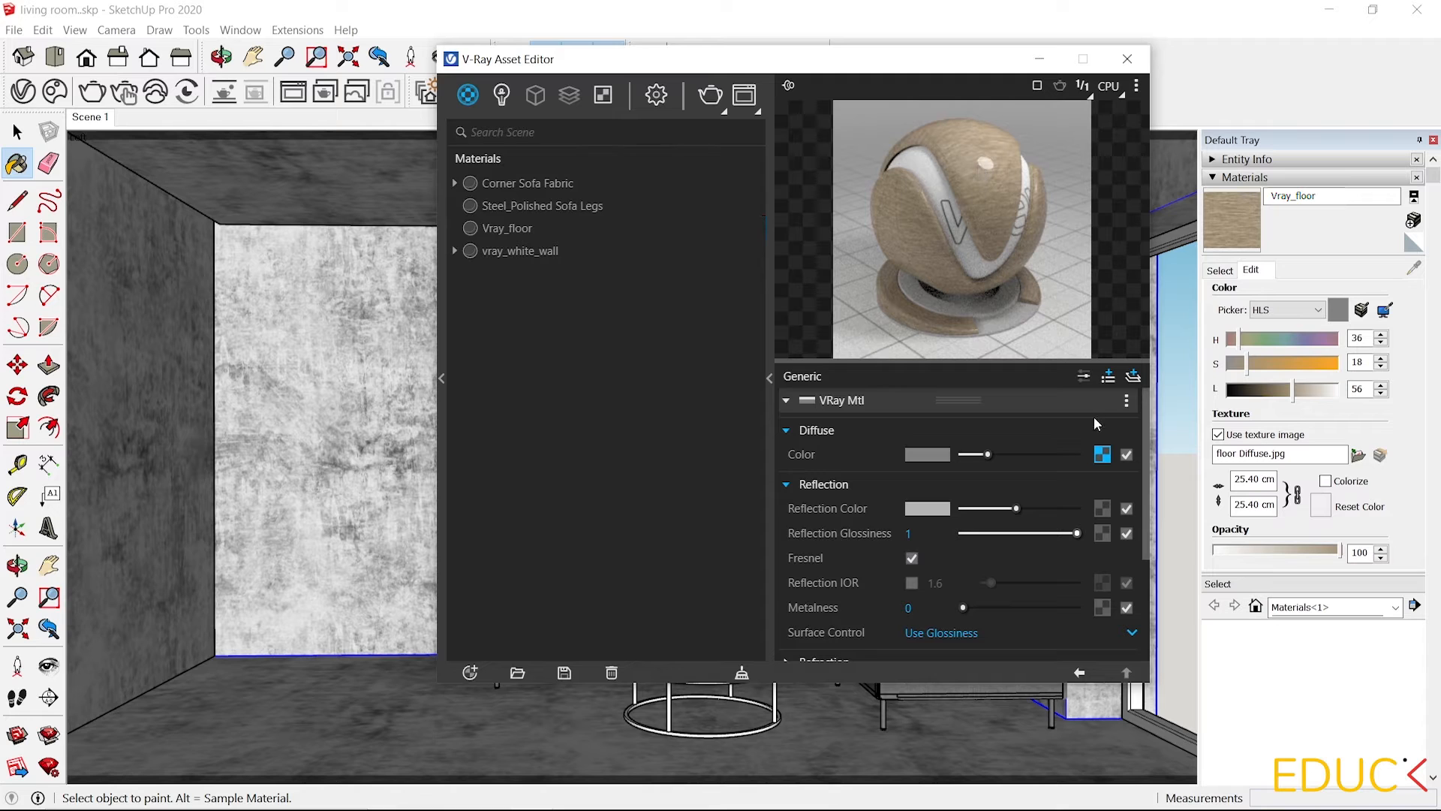
pyautogui.moveTo(1075, 534); pyautogui.dragTo(1043, 534)
# Copy the diffuse bitmap and paste it as a copy into the reflection glossiness texture slot.
pyautogui.rightClick(1102, 455)
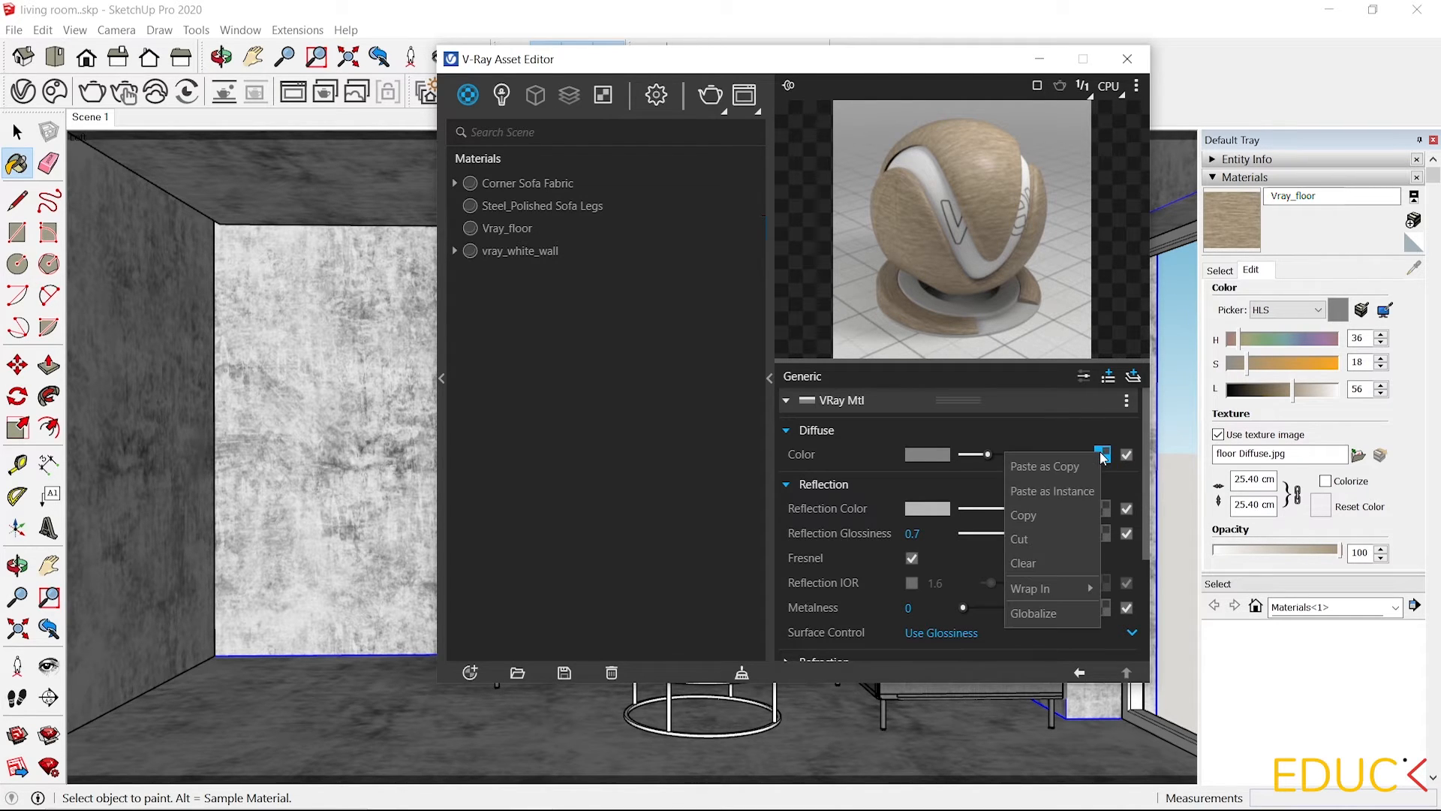
pyautogui.click(1048, 518)
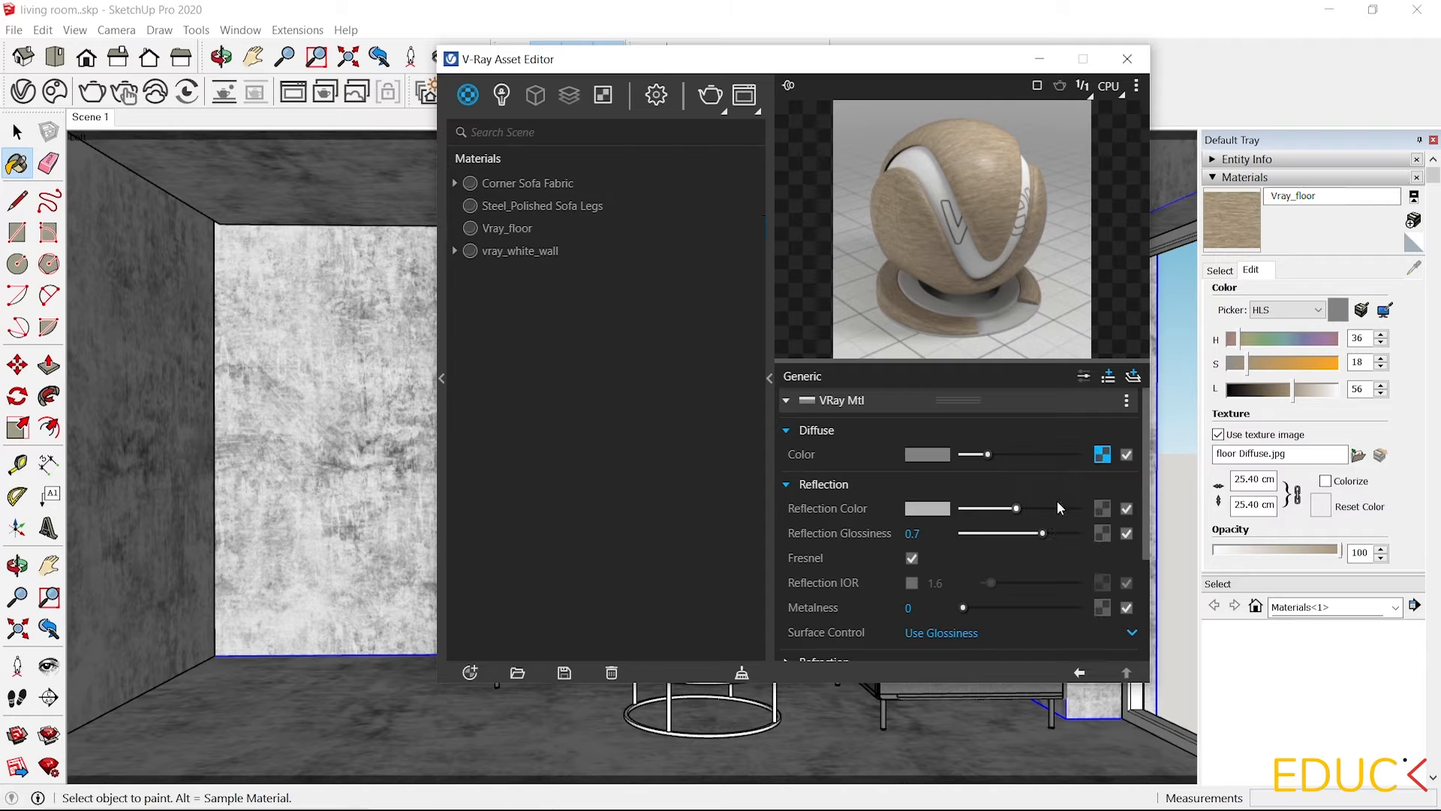
pyautogui.rightClick(1102, 532)
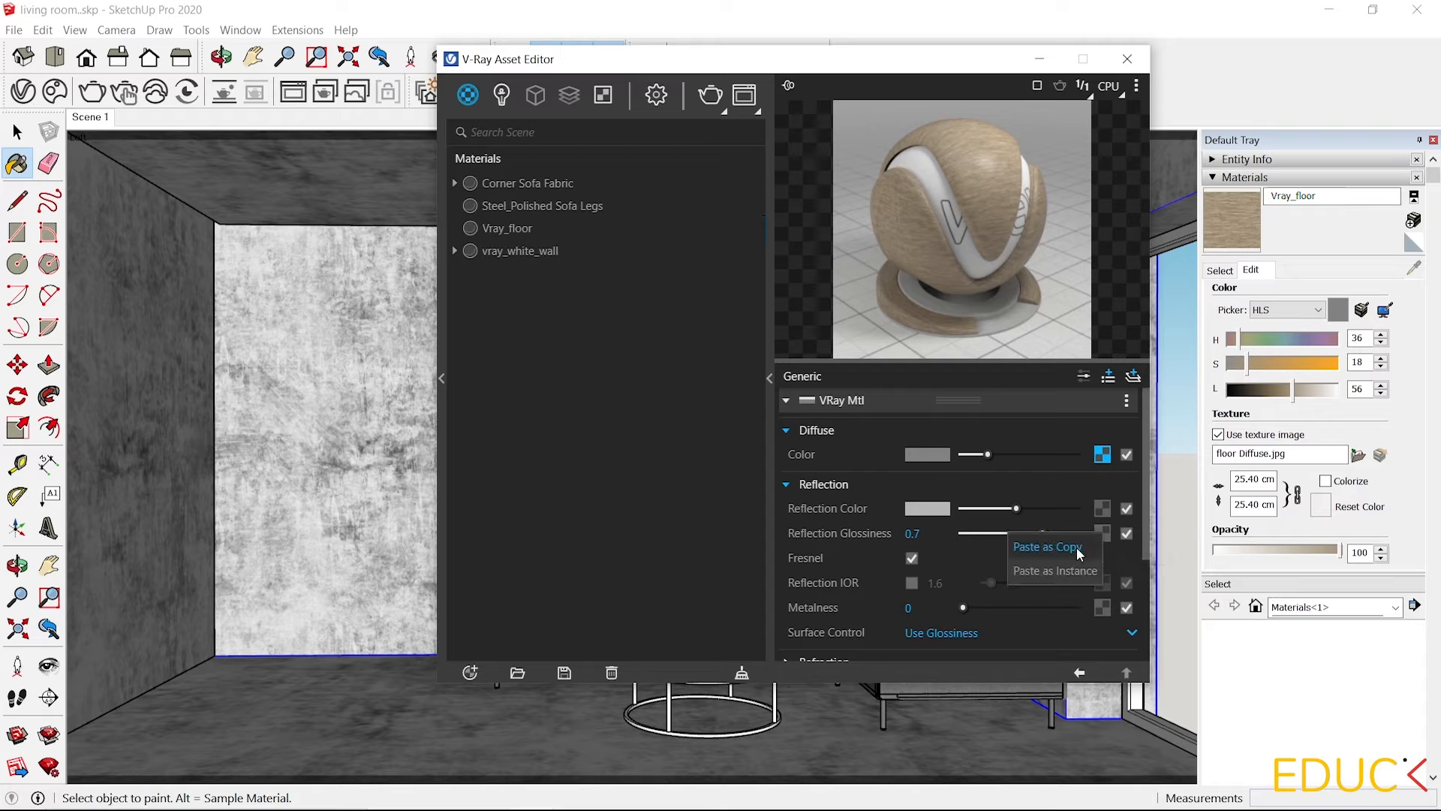
pyautogui.click(1078, 550)
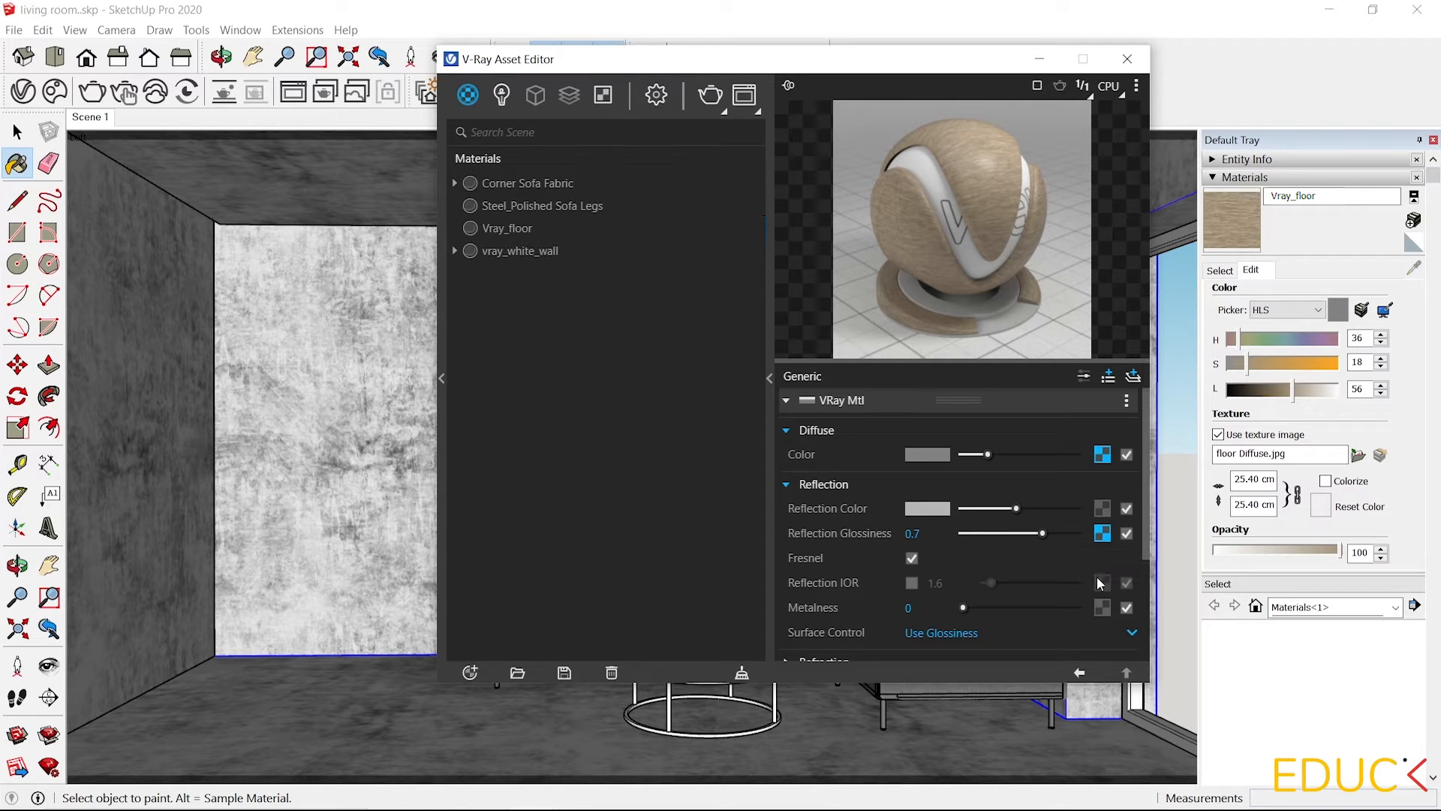
pyautogui.click(1102, 533)
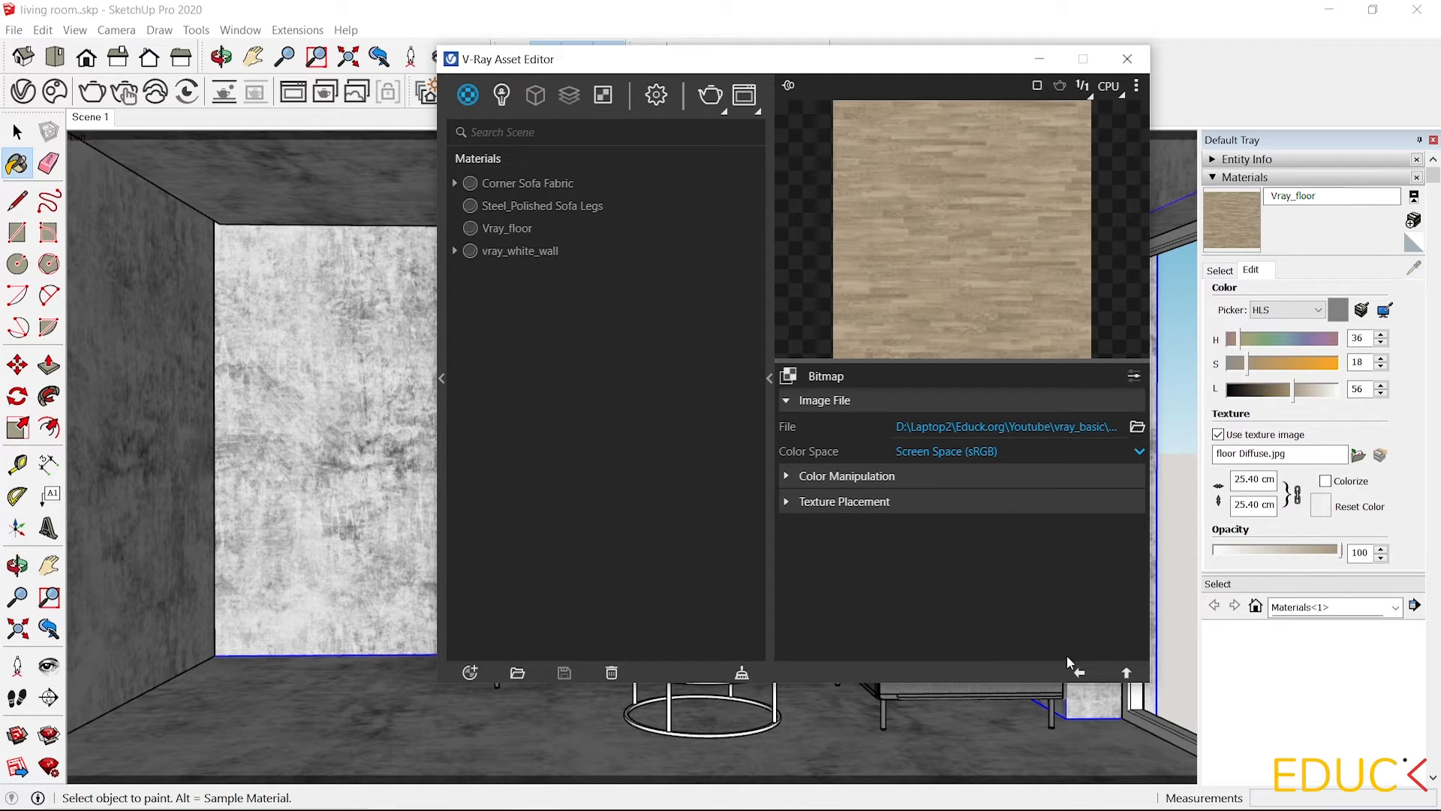
pyautogui.click(1081, 673)
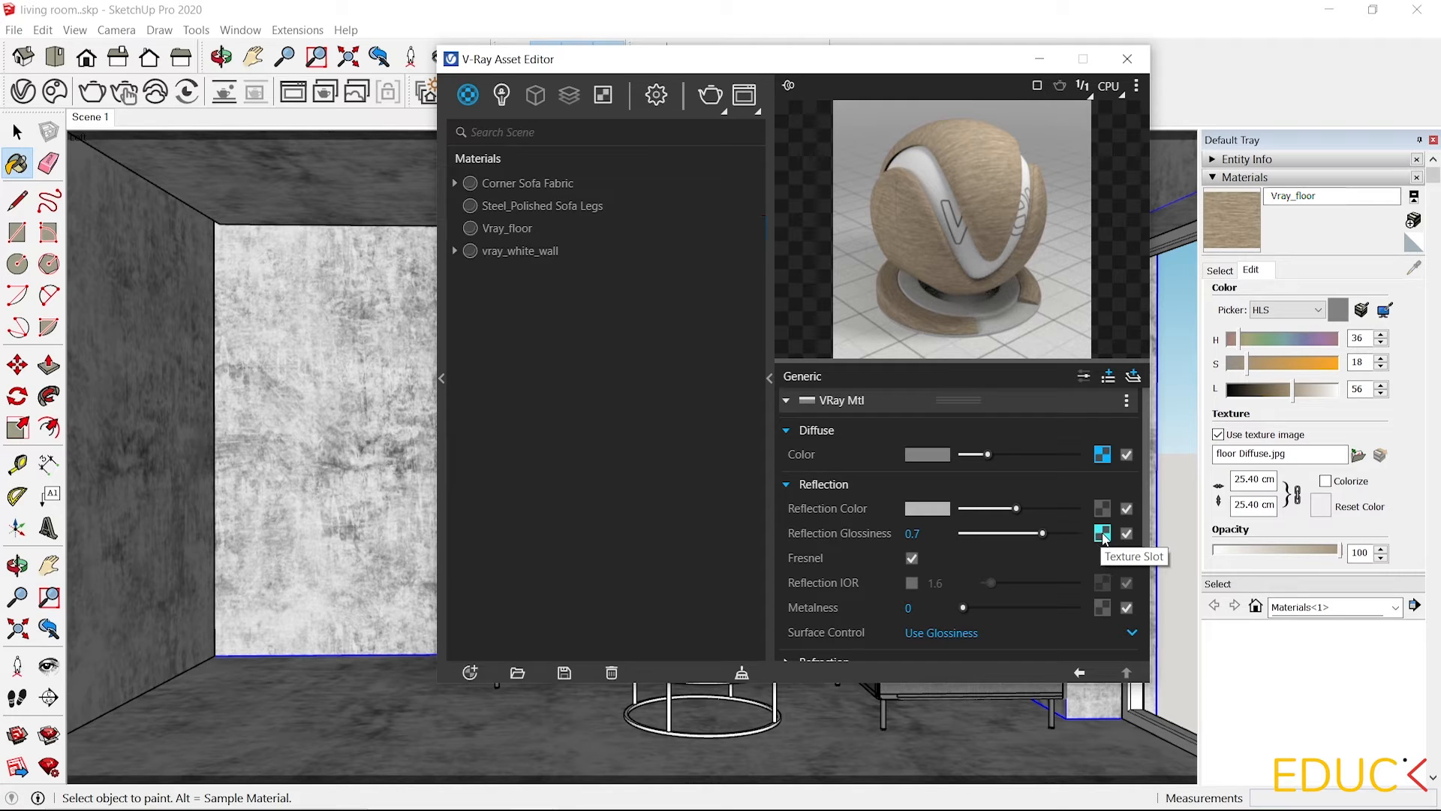
# Wrap the glossiness texture in Color Correction, setting saturation to -1 and brightness to 0.094.
pyautogui.rightClick(1102, 534)
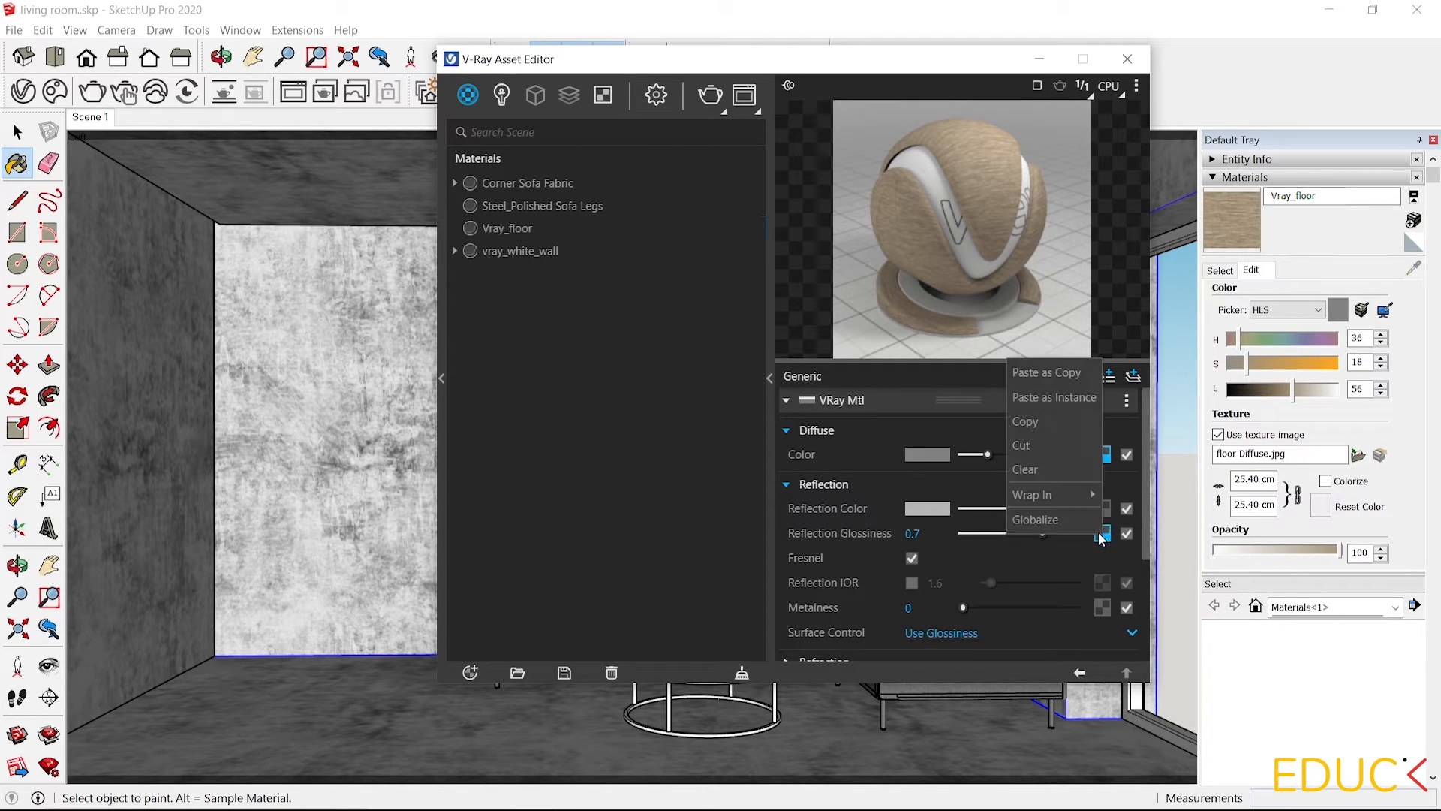
pyautogui.moveTo(1081, 497)
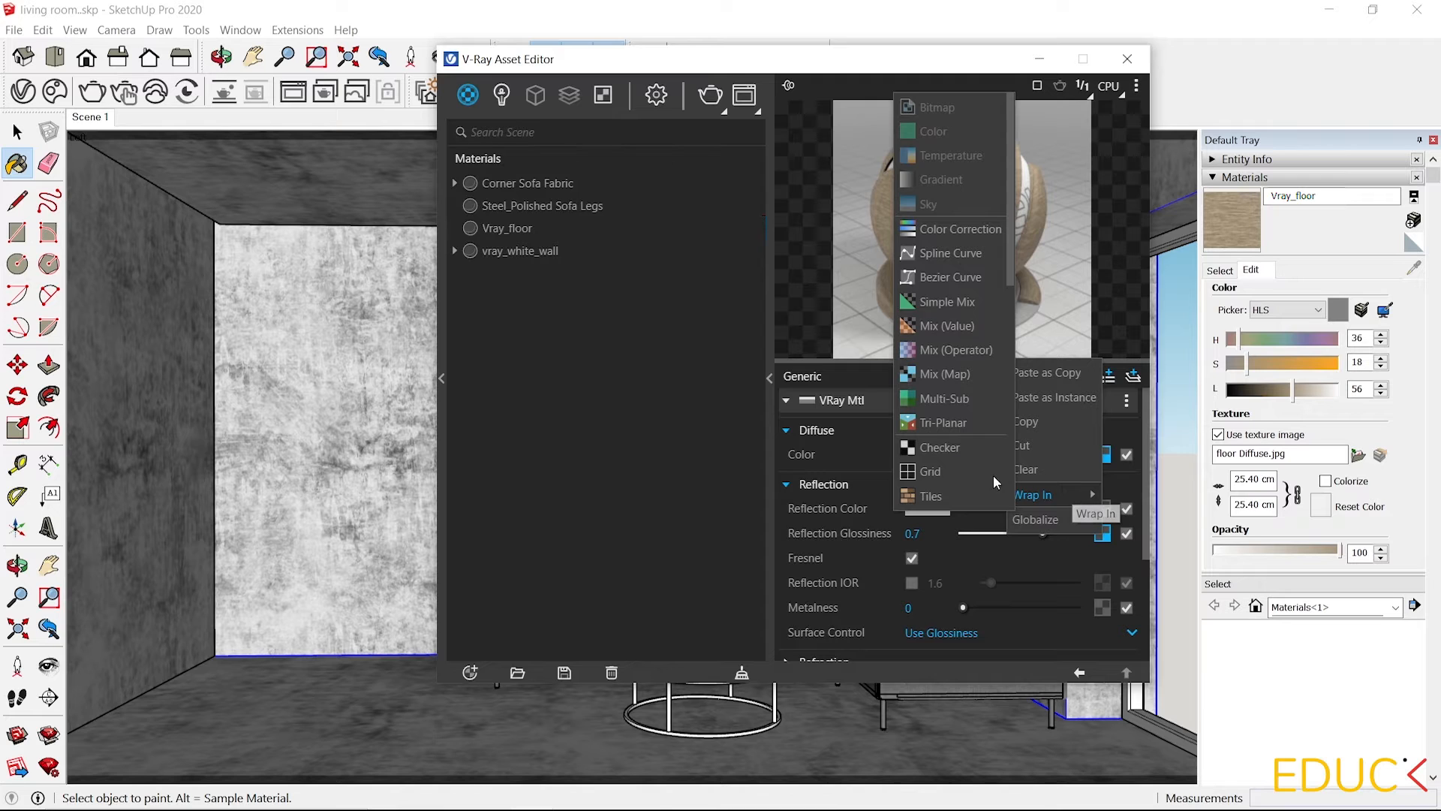
pyautogui.click(951, 222)
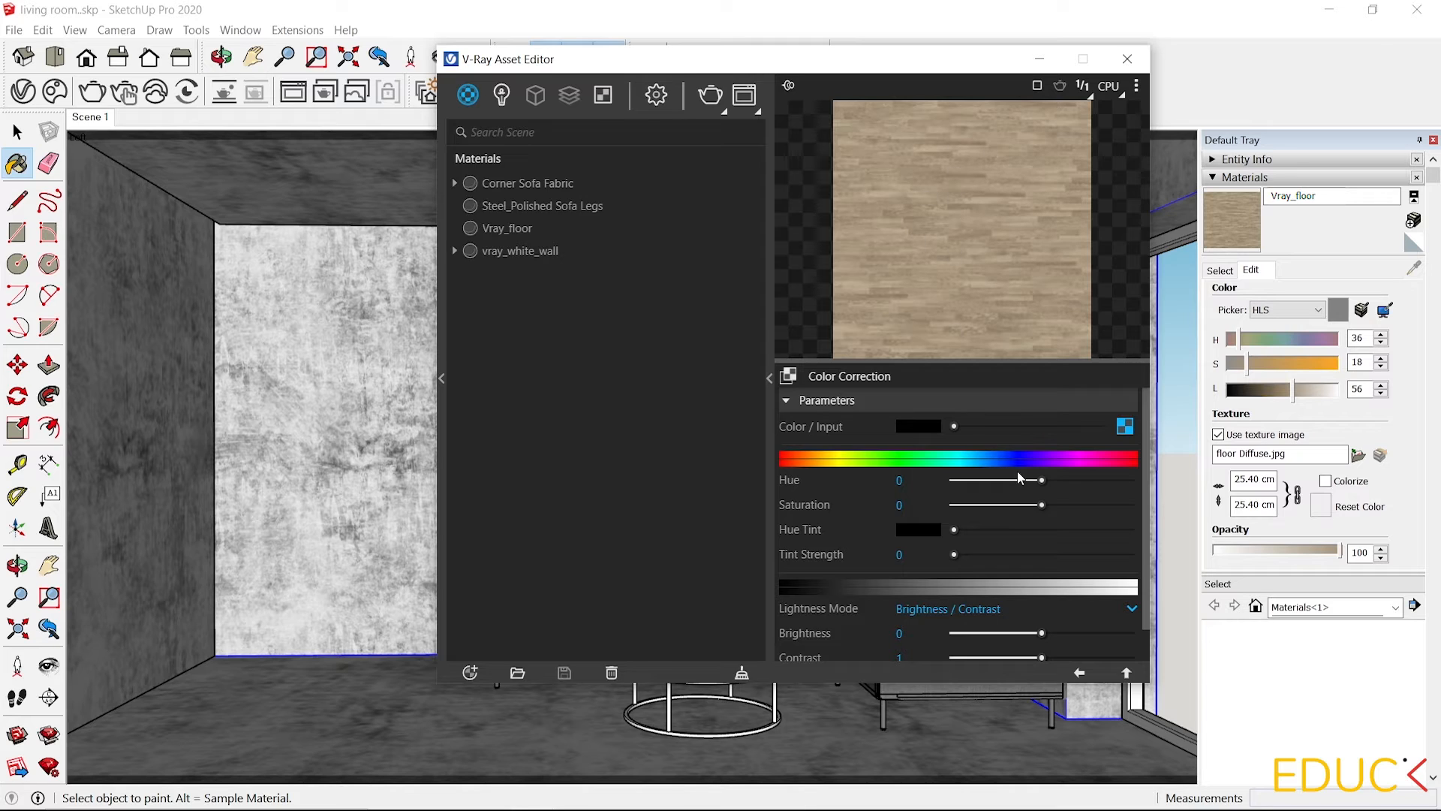
pyautogui.moveTo(1042, 506); pyautogui.dragTo(952, 505)
pyautogui.click(906, 503)
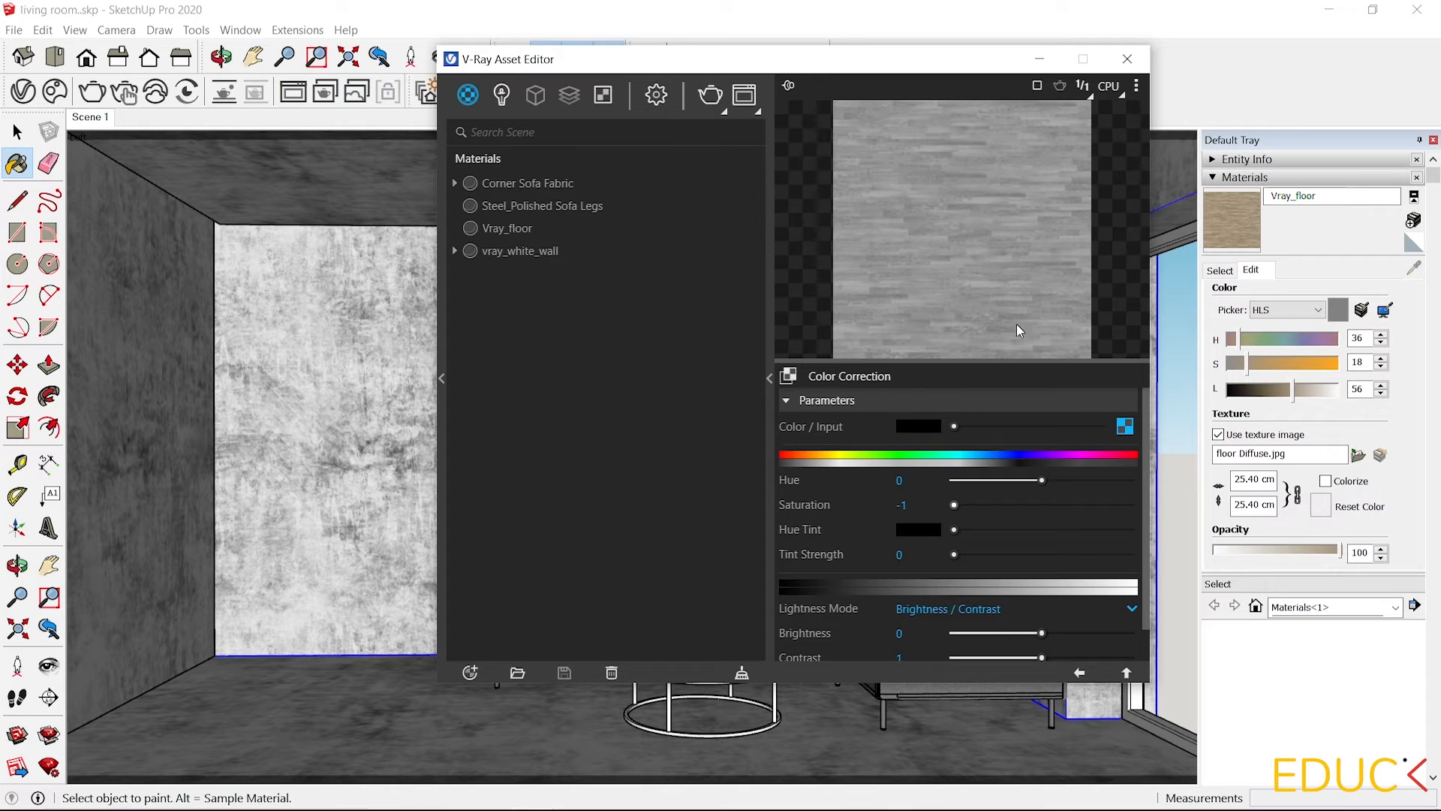
pyautogui.moveTo(1041, 633); pyautogui.dragTo(1051, 633)
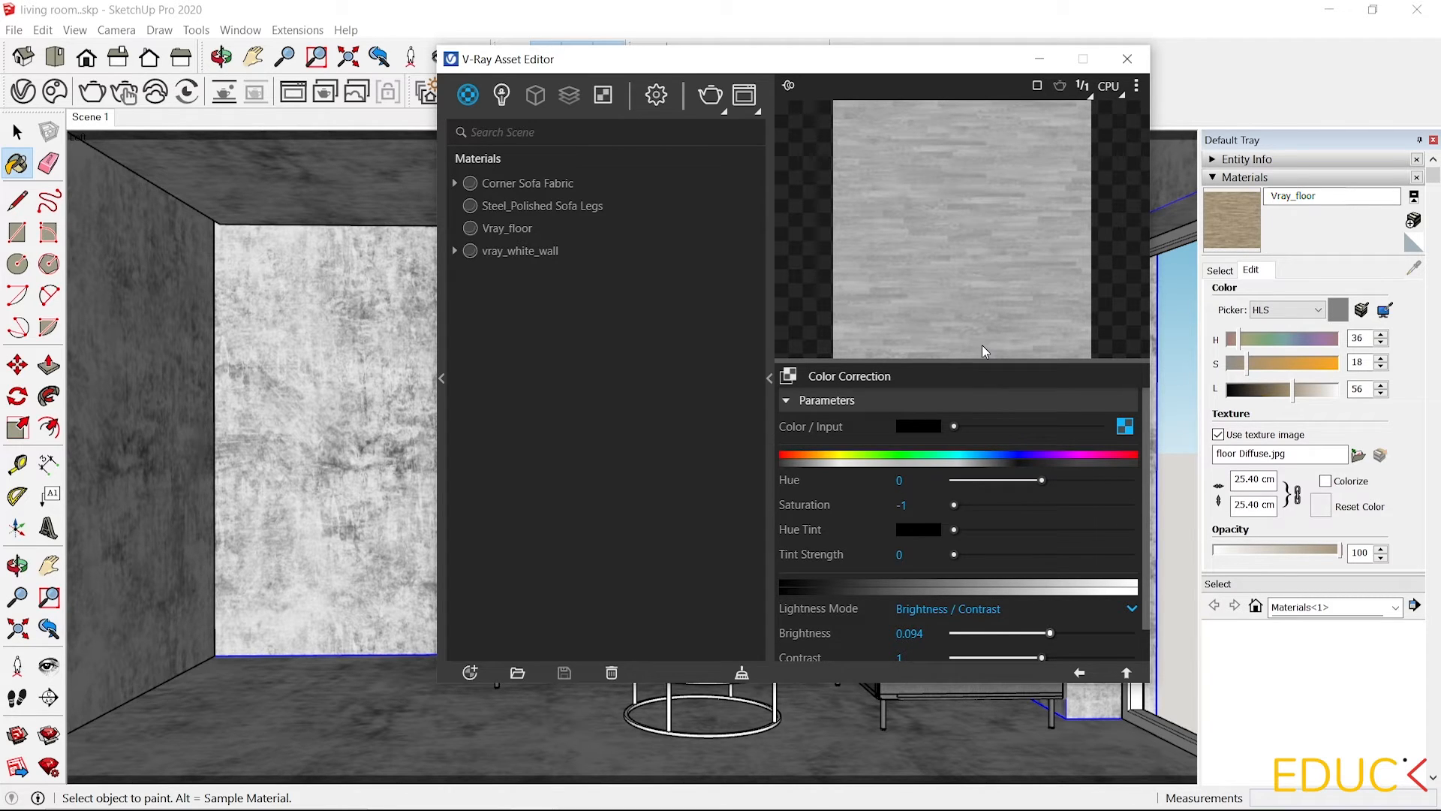
pyautogui.click(1079, 673)
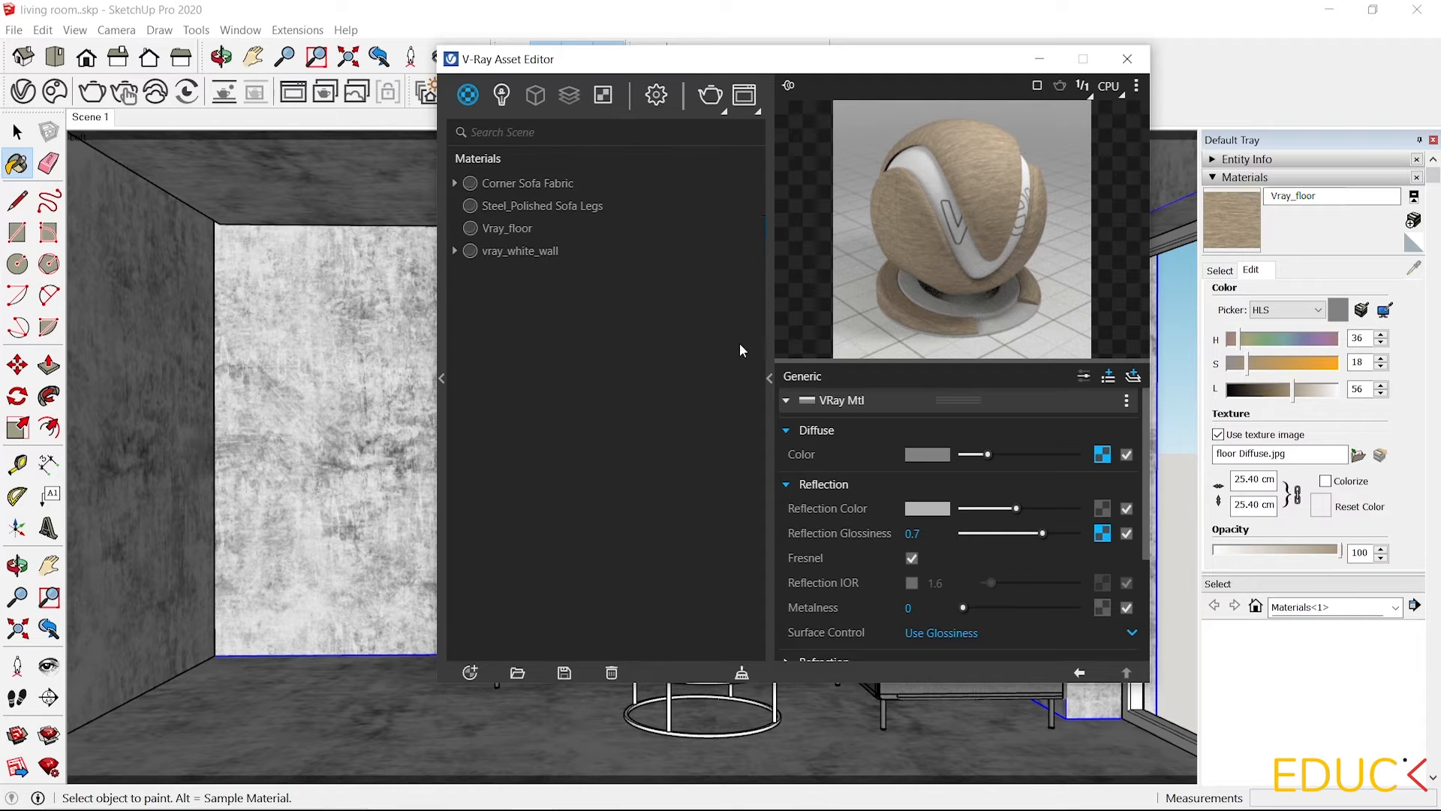
# Draw a rectangle on the floor along the back wall, about 475 by 170 cm.
pyautogui.click(1040, 59)
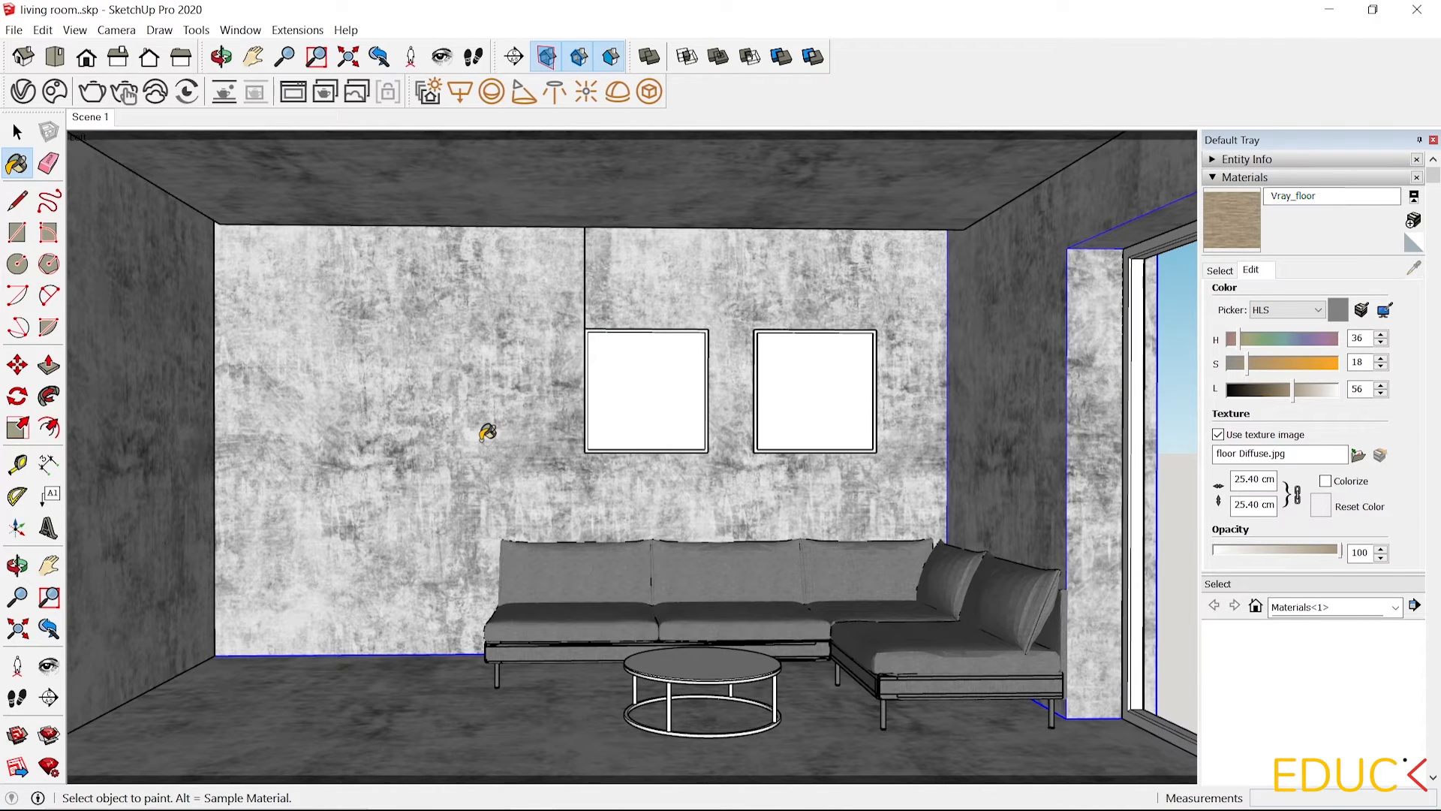
pyautogui.click(17, 233)
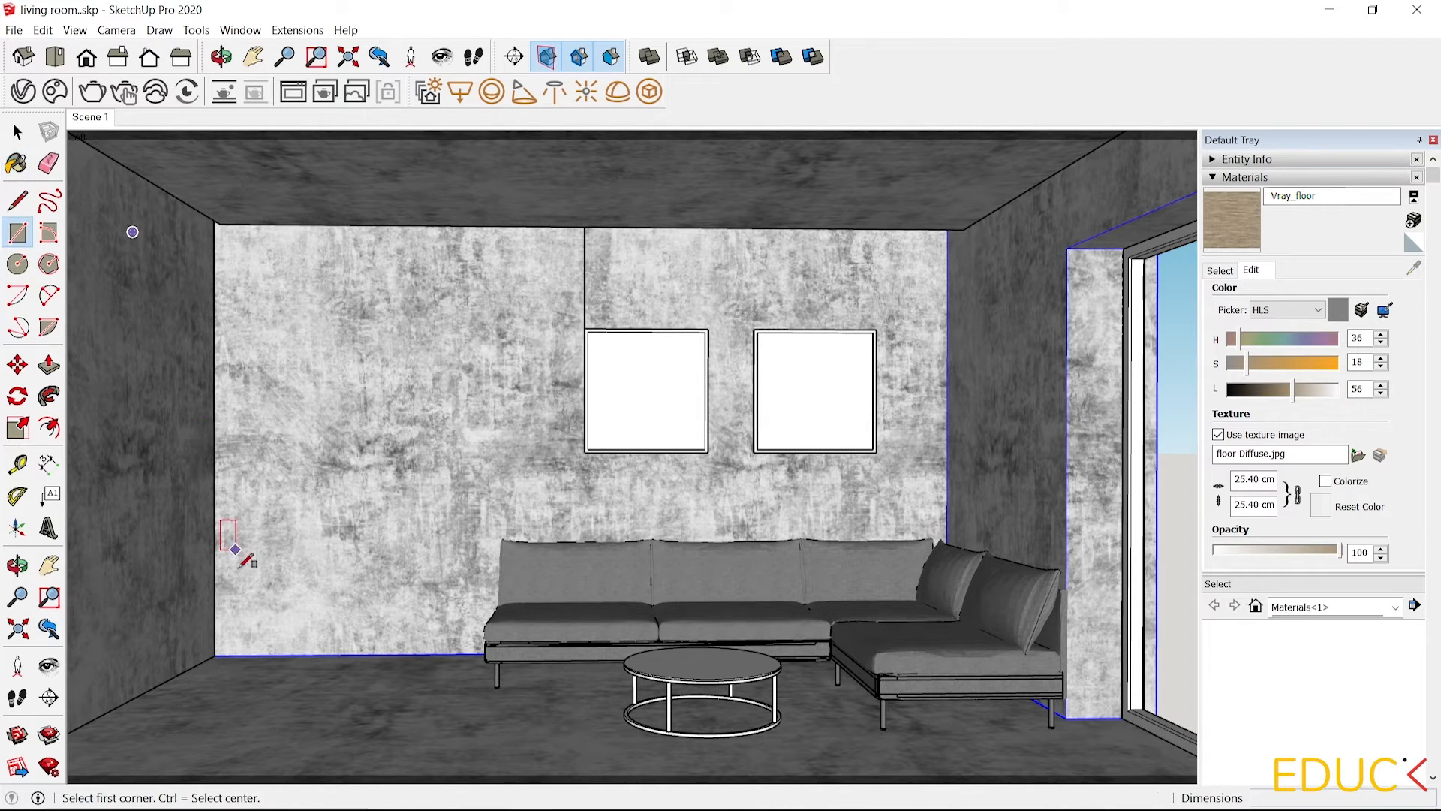
pyautogui.click(215, 655)
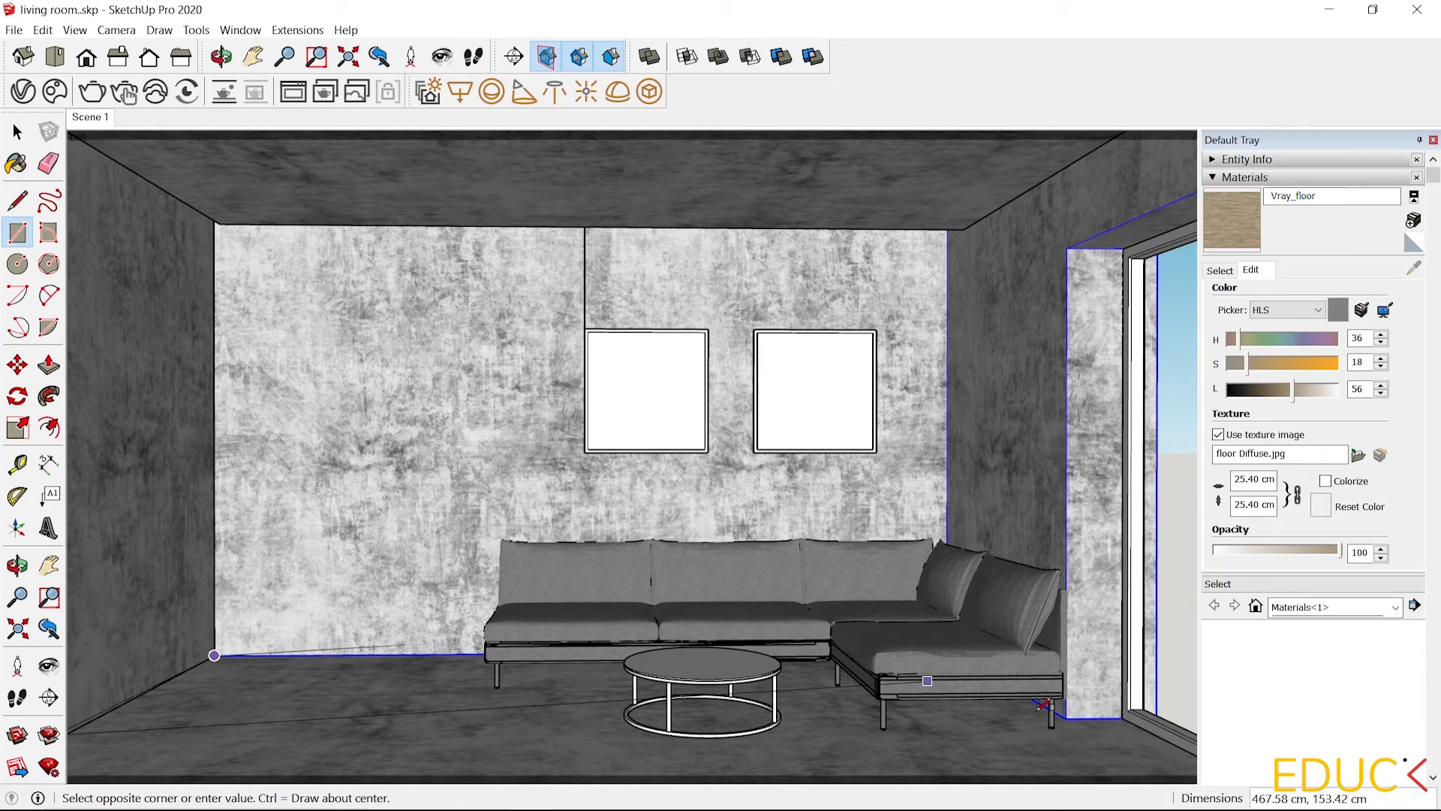
pyautogui.click(1073, 727)
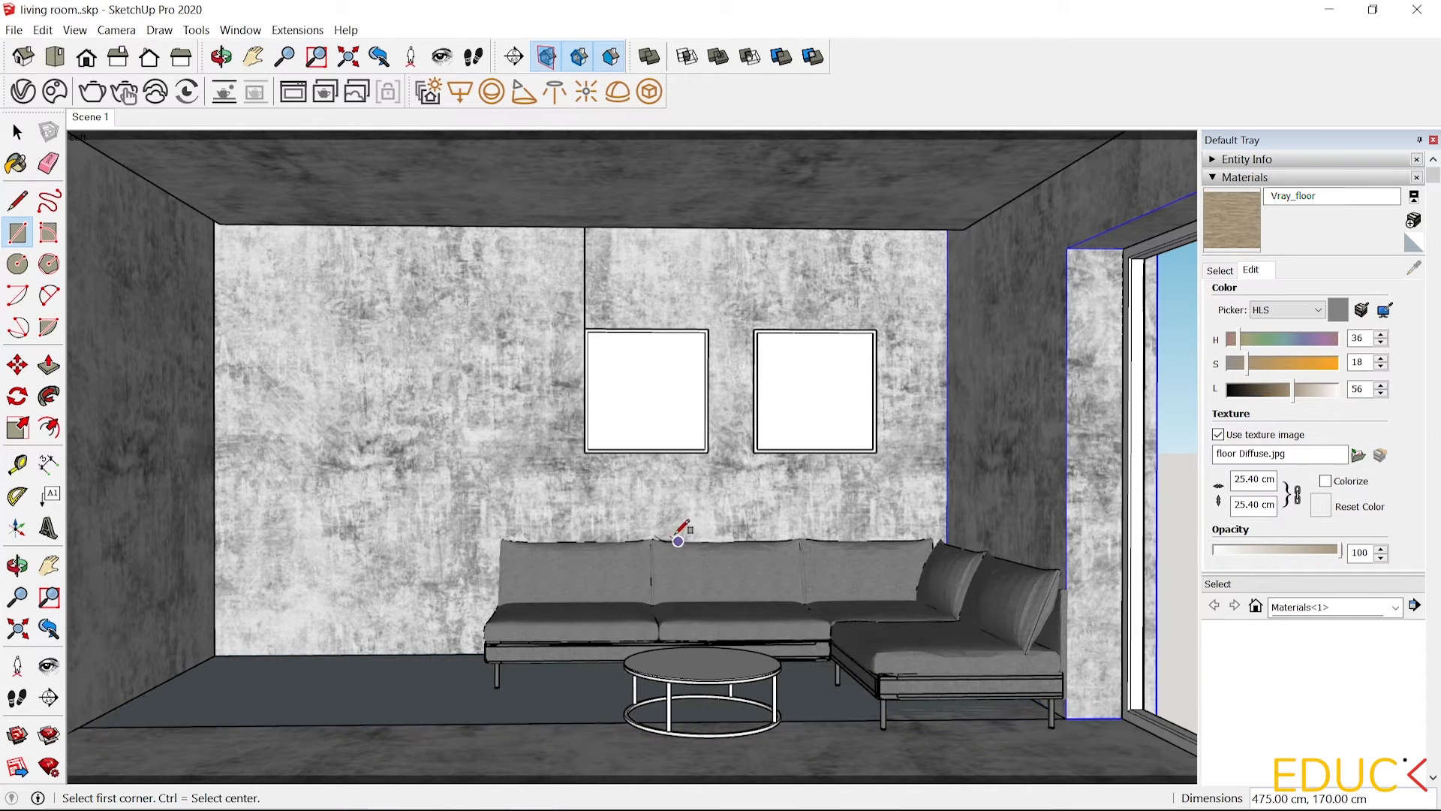
# Draw a rectangle covering the whole floor, about 503 by 338 cm.
pyautogui.scroll(-3, 687, 529)
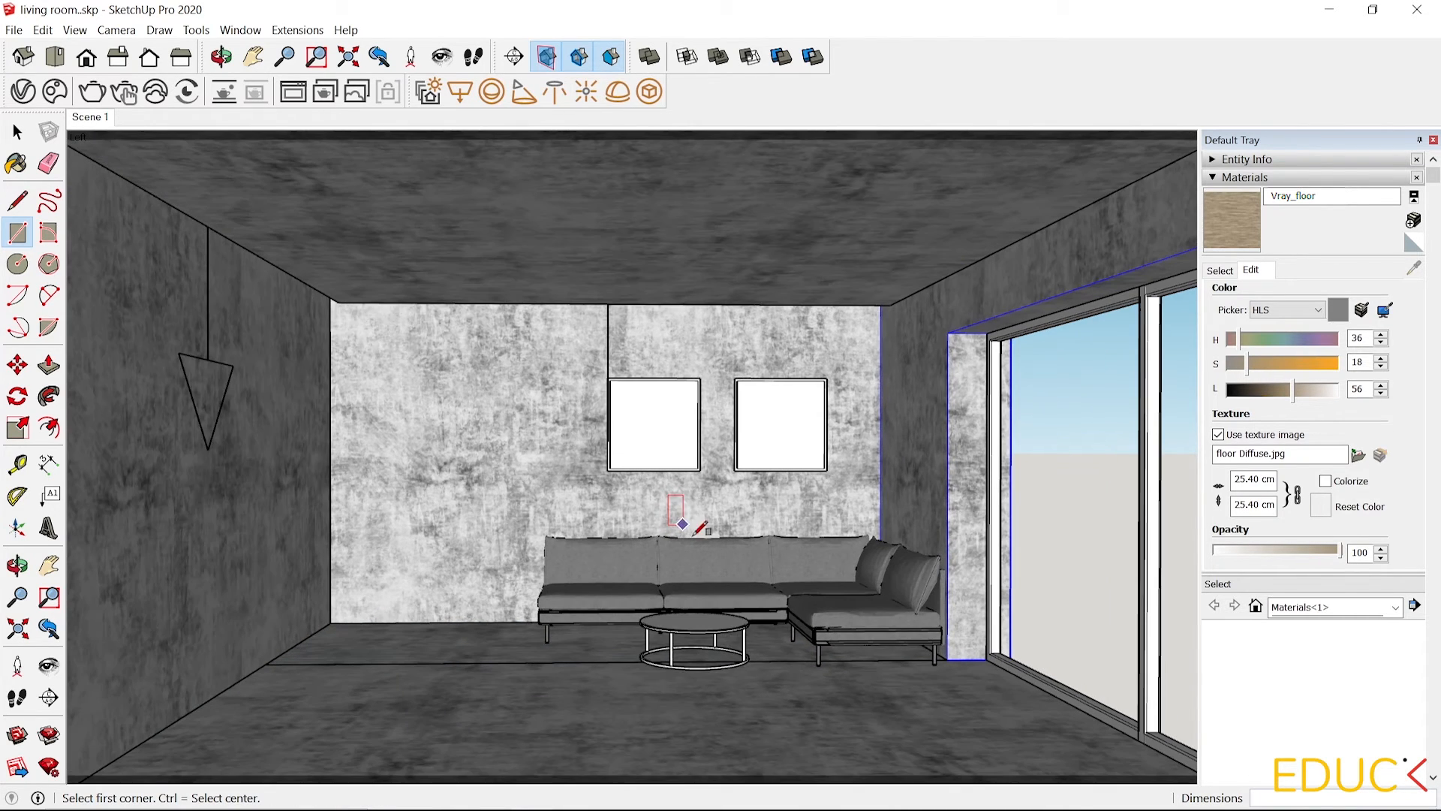
pyautogui.click(18, 565)
pyautogui.moveTo(567, 638); pyautogui.dragTo(574, 668)
pyautogui.scroll(2, 591, 751)
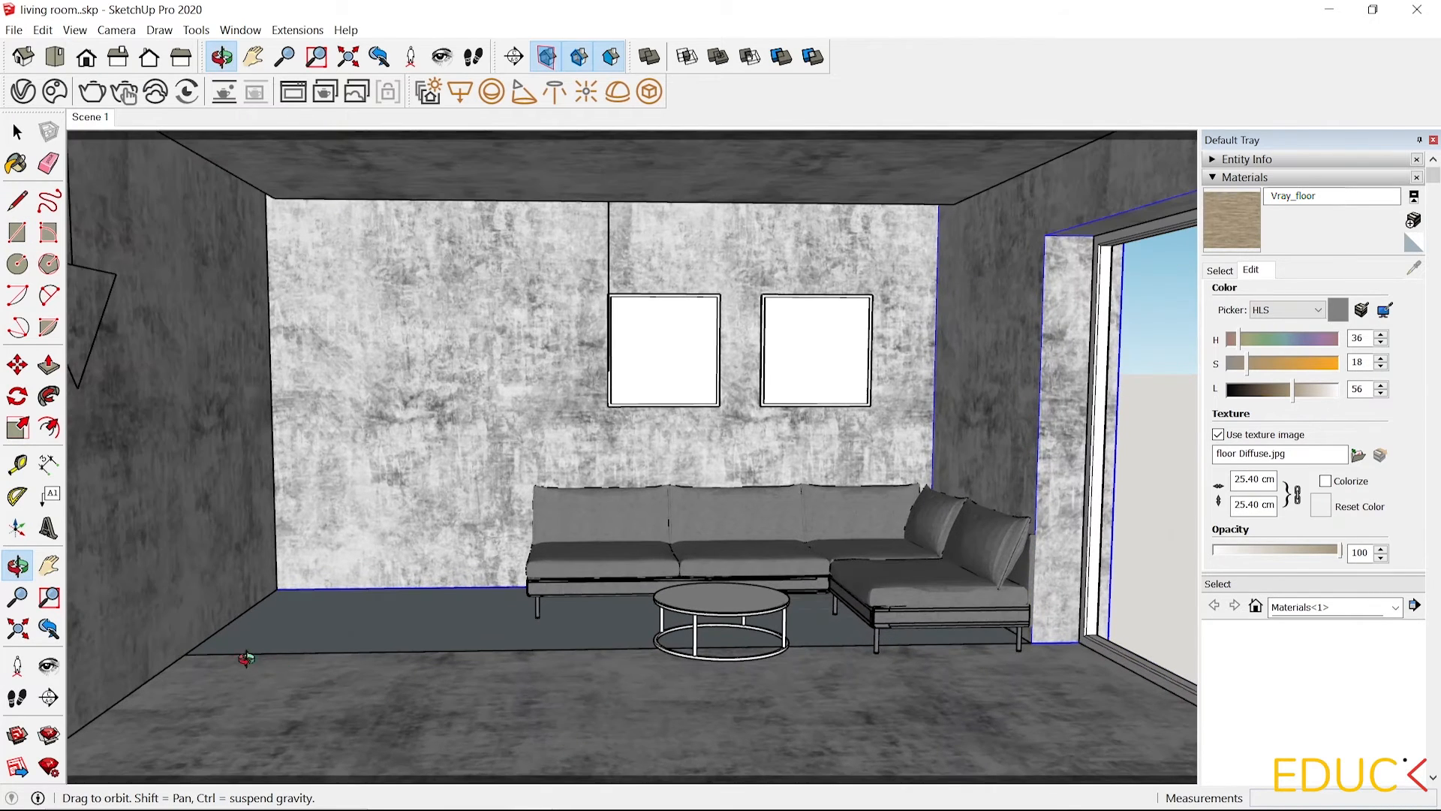
pyautogui.click(17, 232)
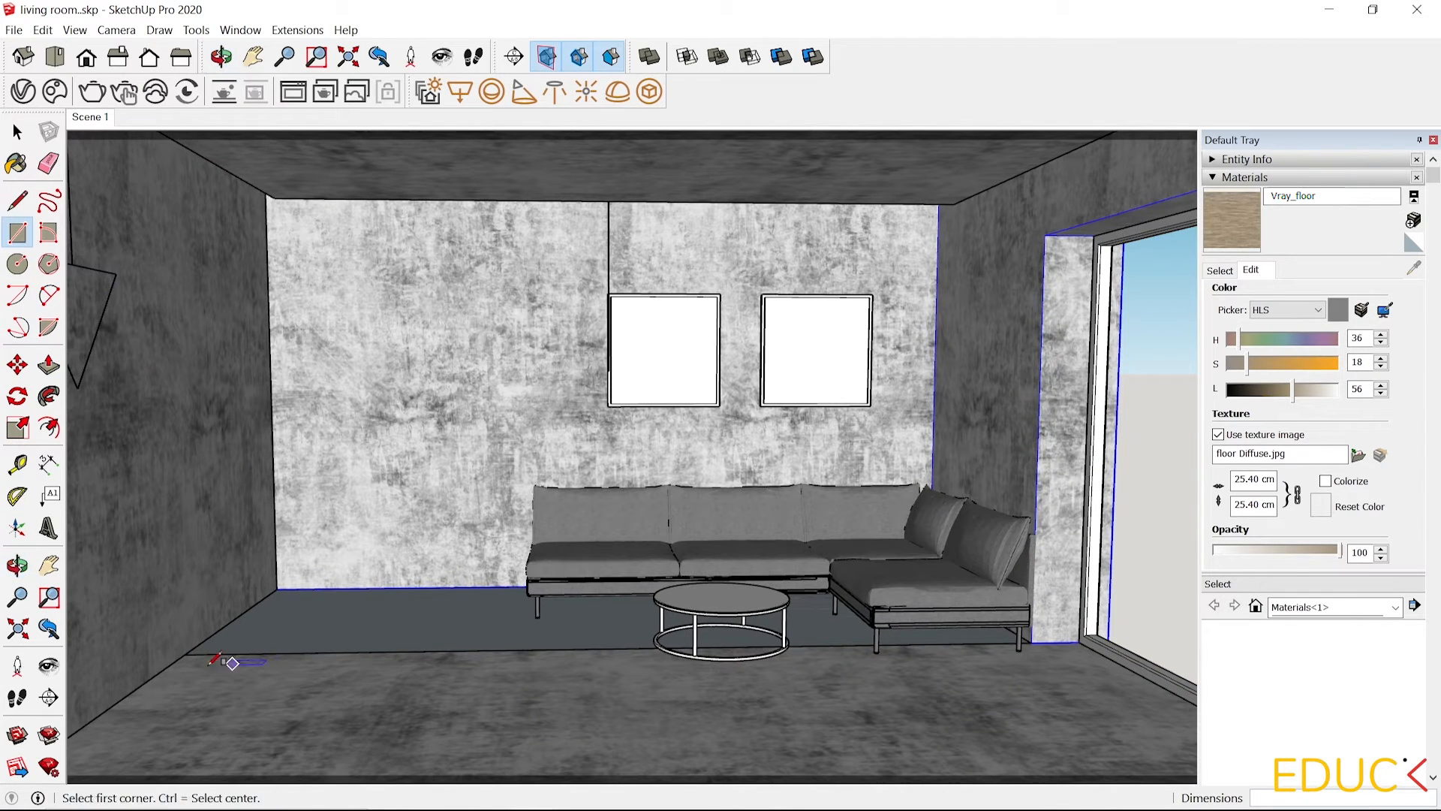
pyautogui.click(184, 654)
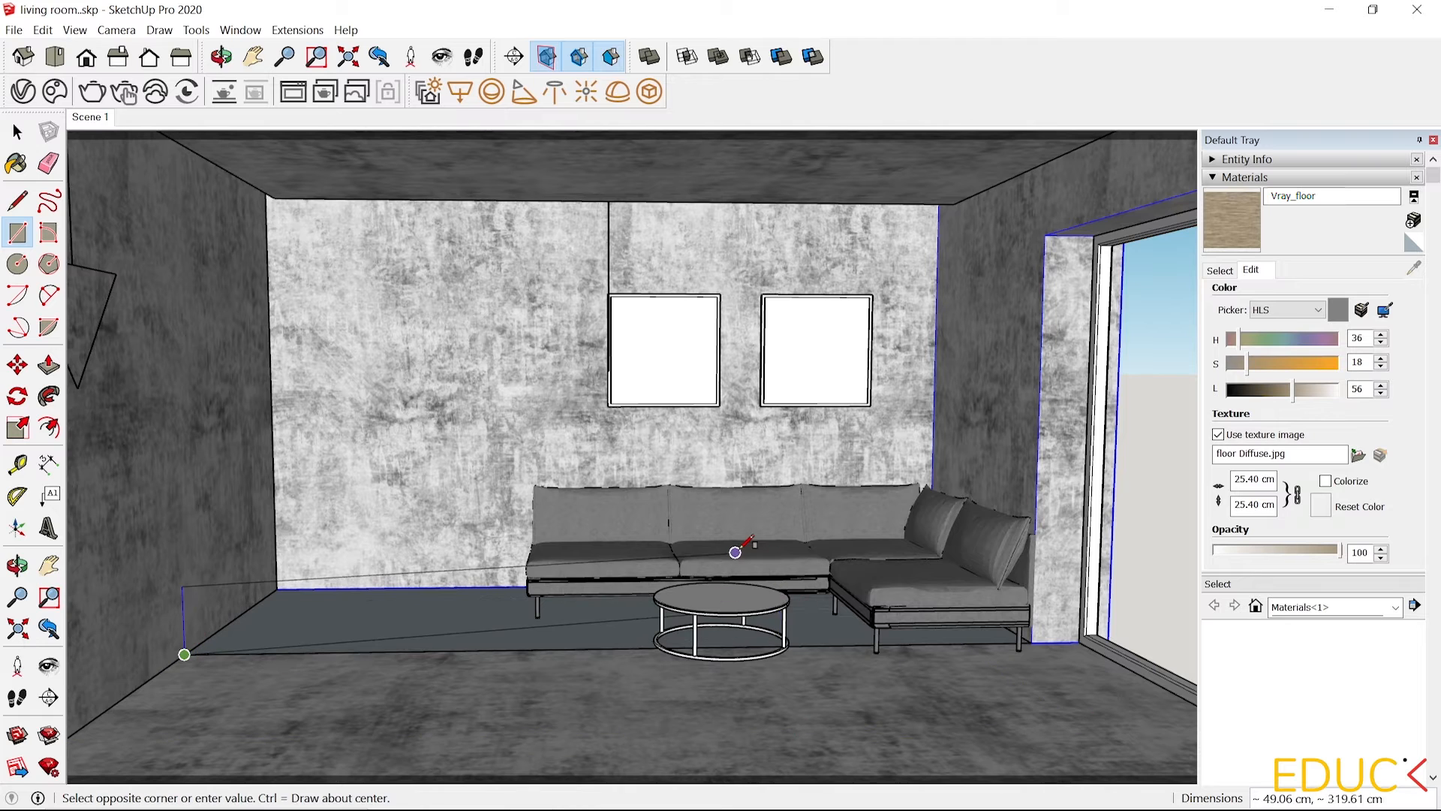
pyautogui.scroll(2, 734, 548)
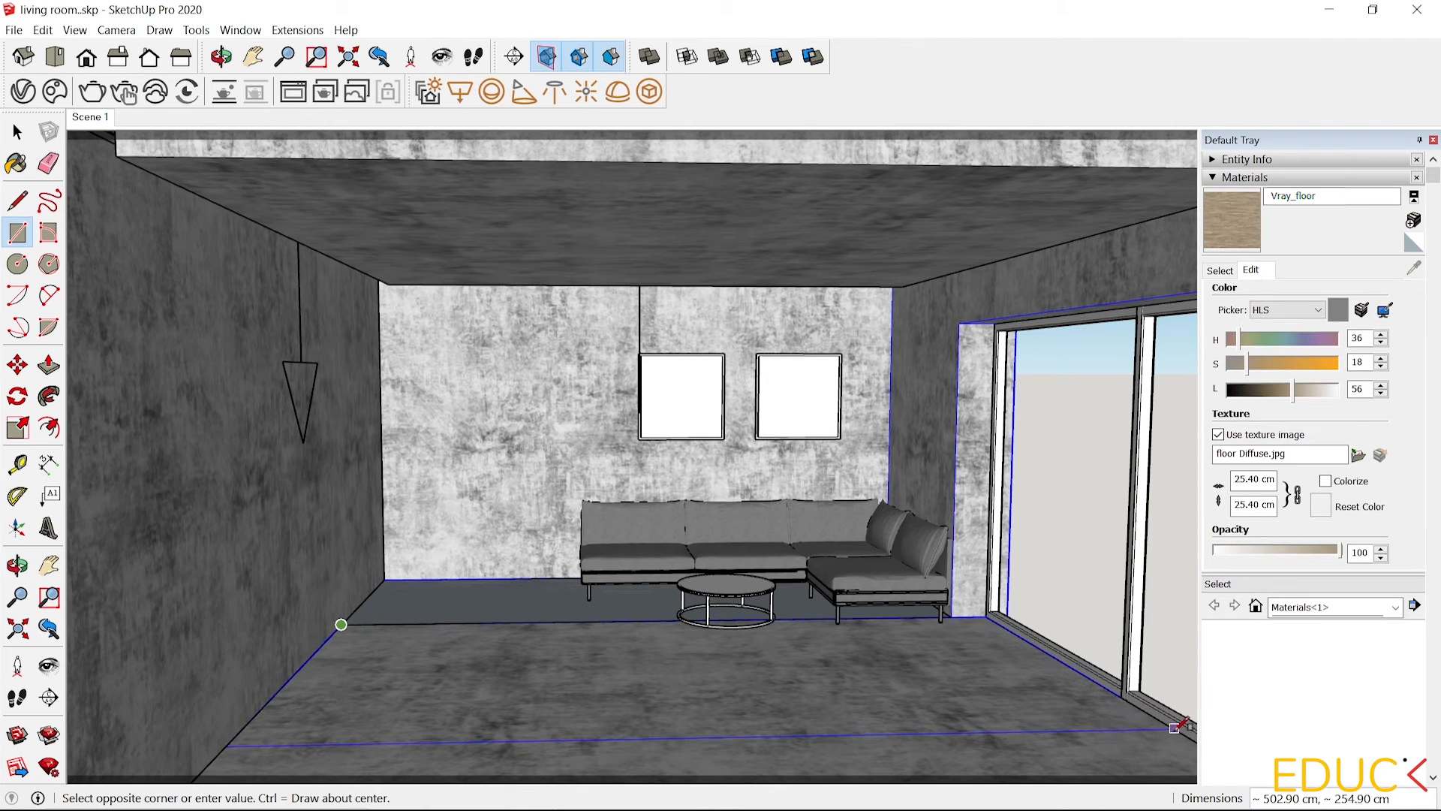
pyautogui.scroll(-1, 1004, 666)
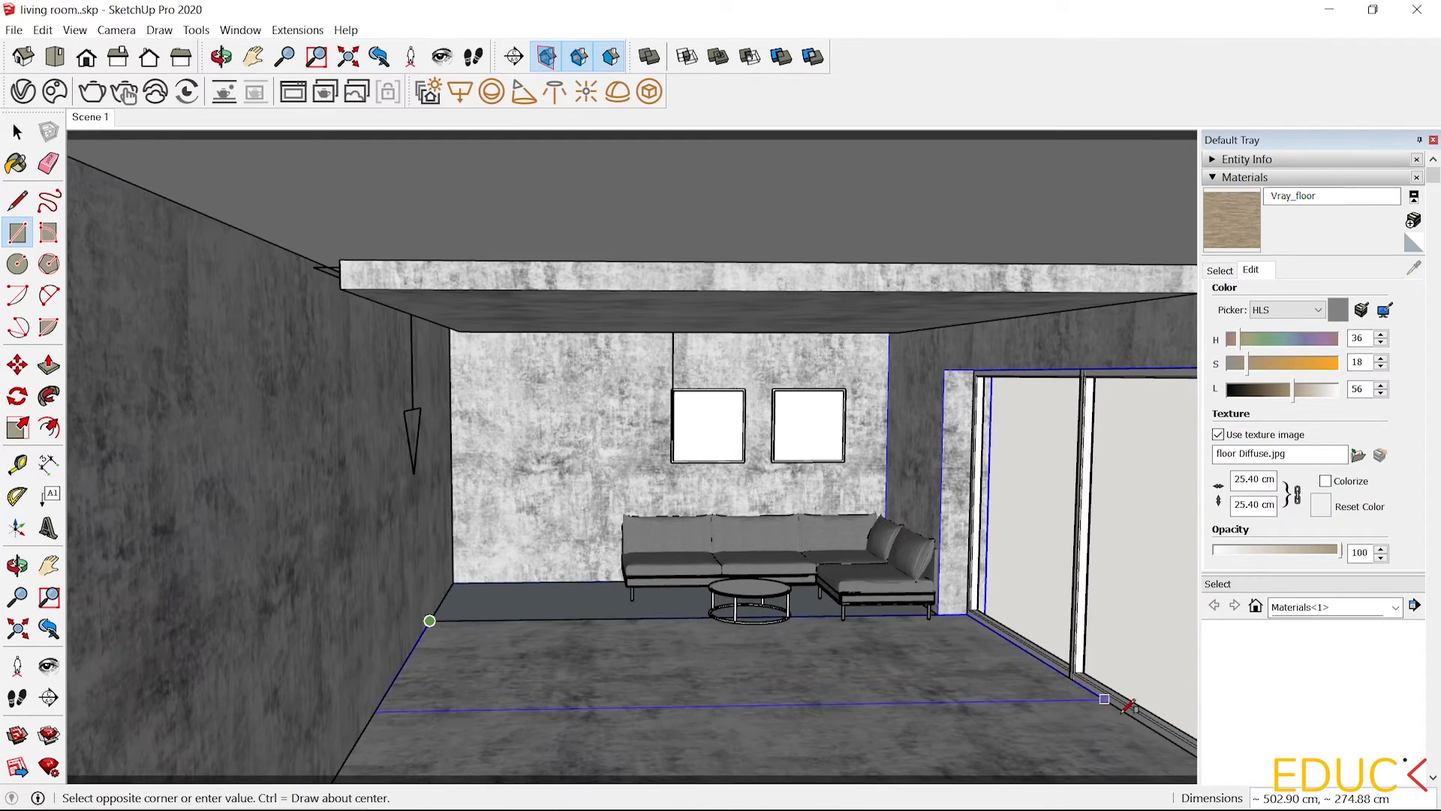
pyautogui.click(1169, 739)
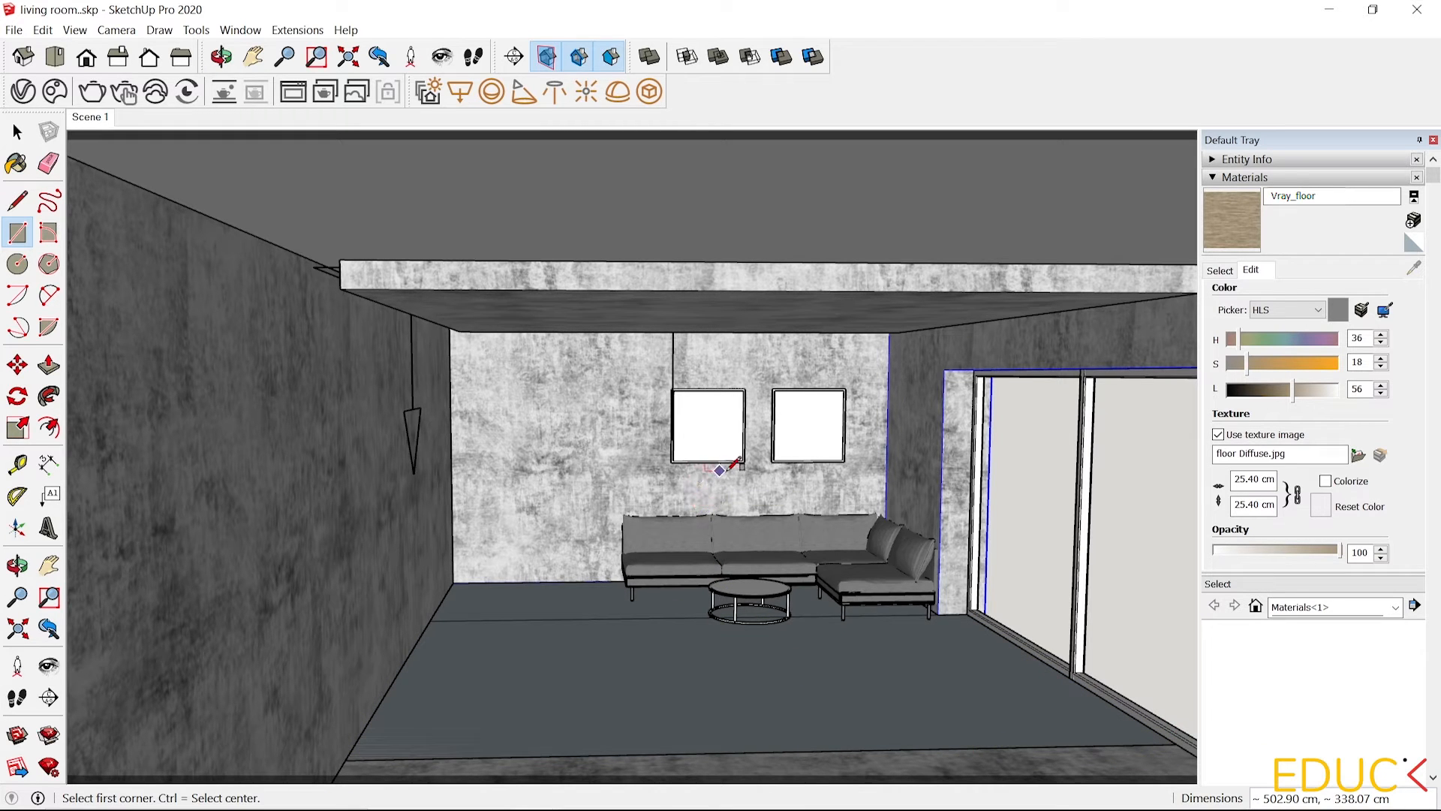
pyautogui.scroll(3, 758, 527)
pyautogui.press('space')
pyautogui.click(364, 658)
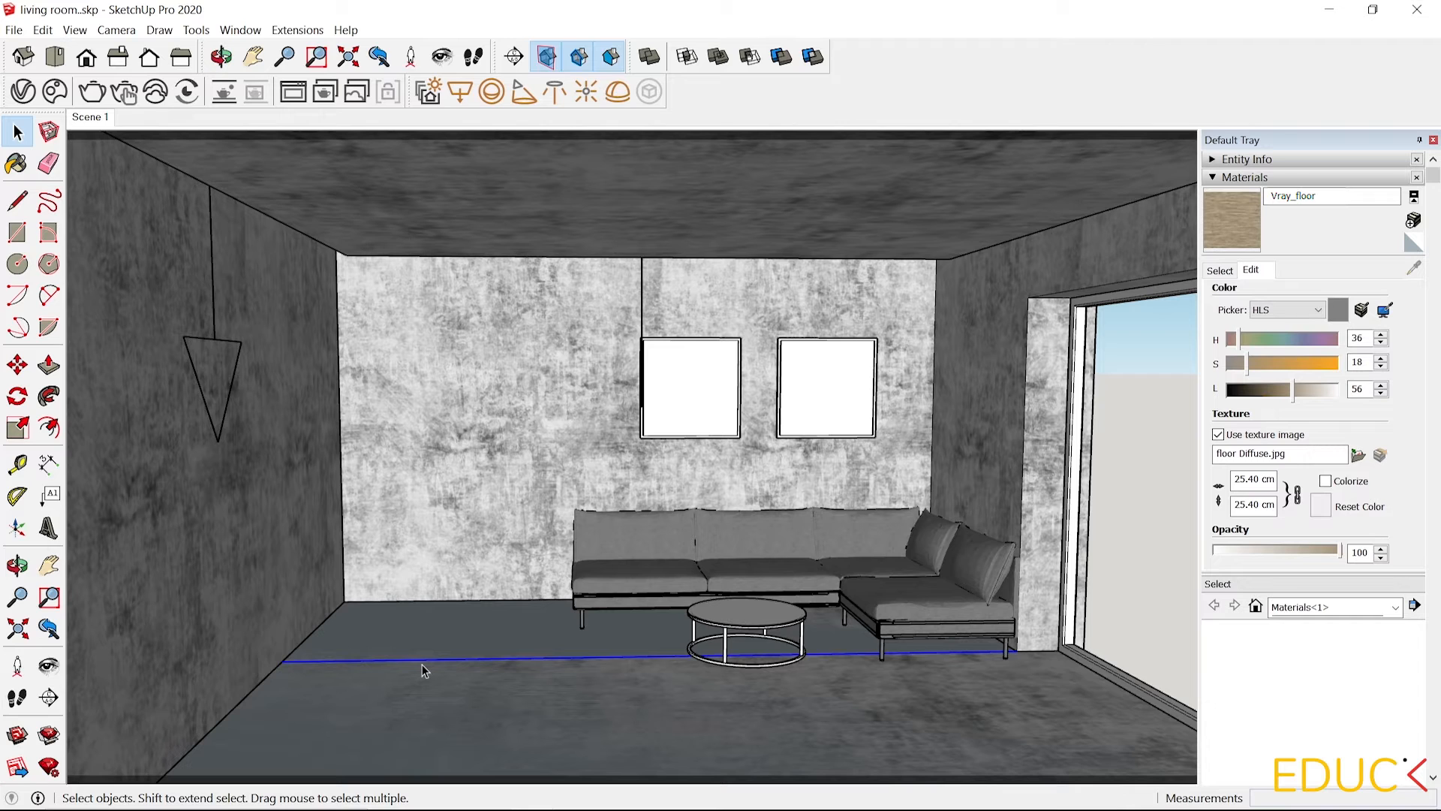
pyautogui.click(454, 686)
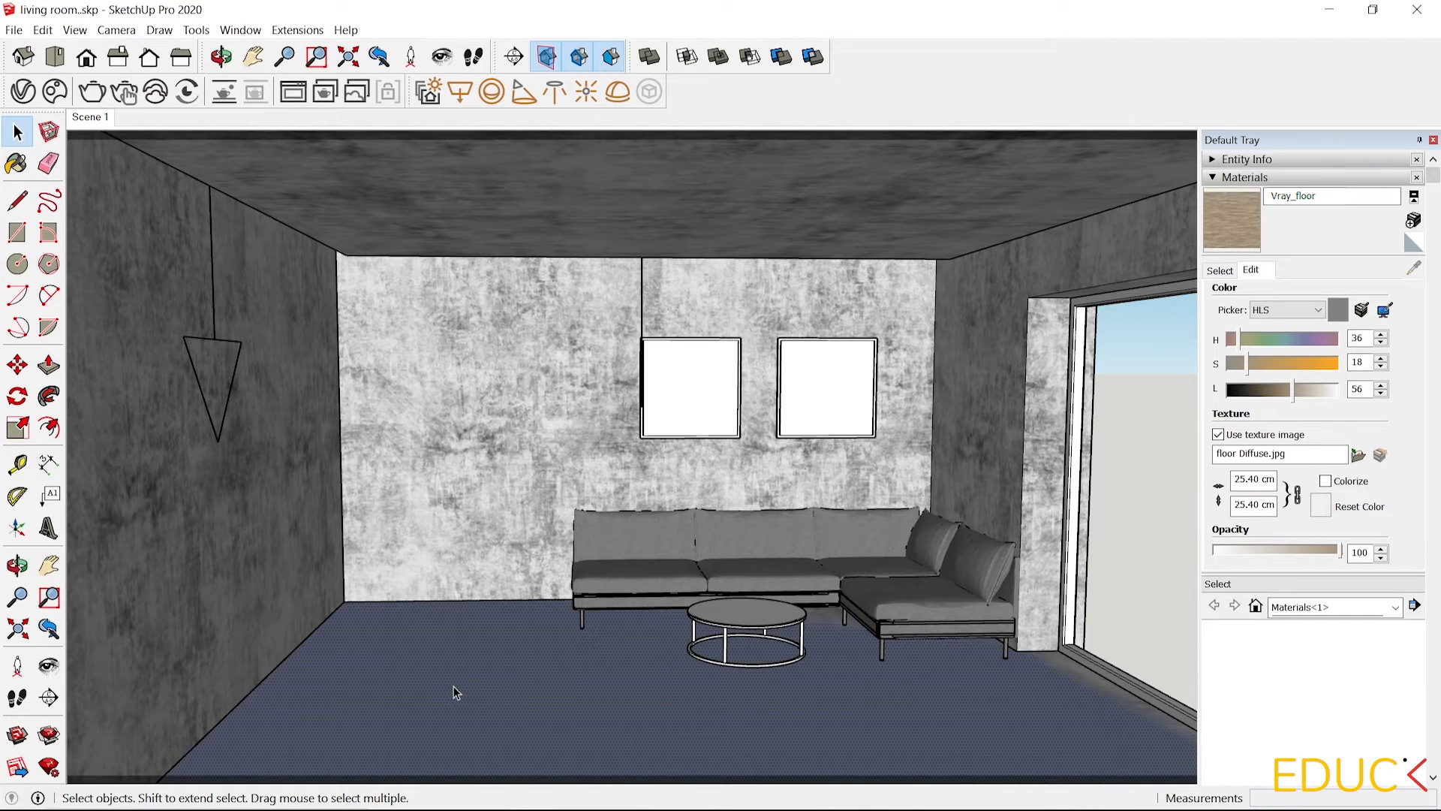
pyautogui.click(48, 366)
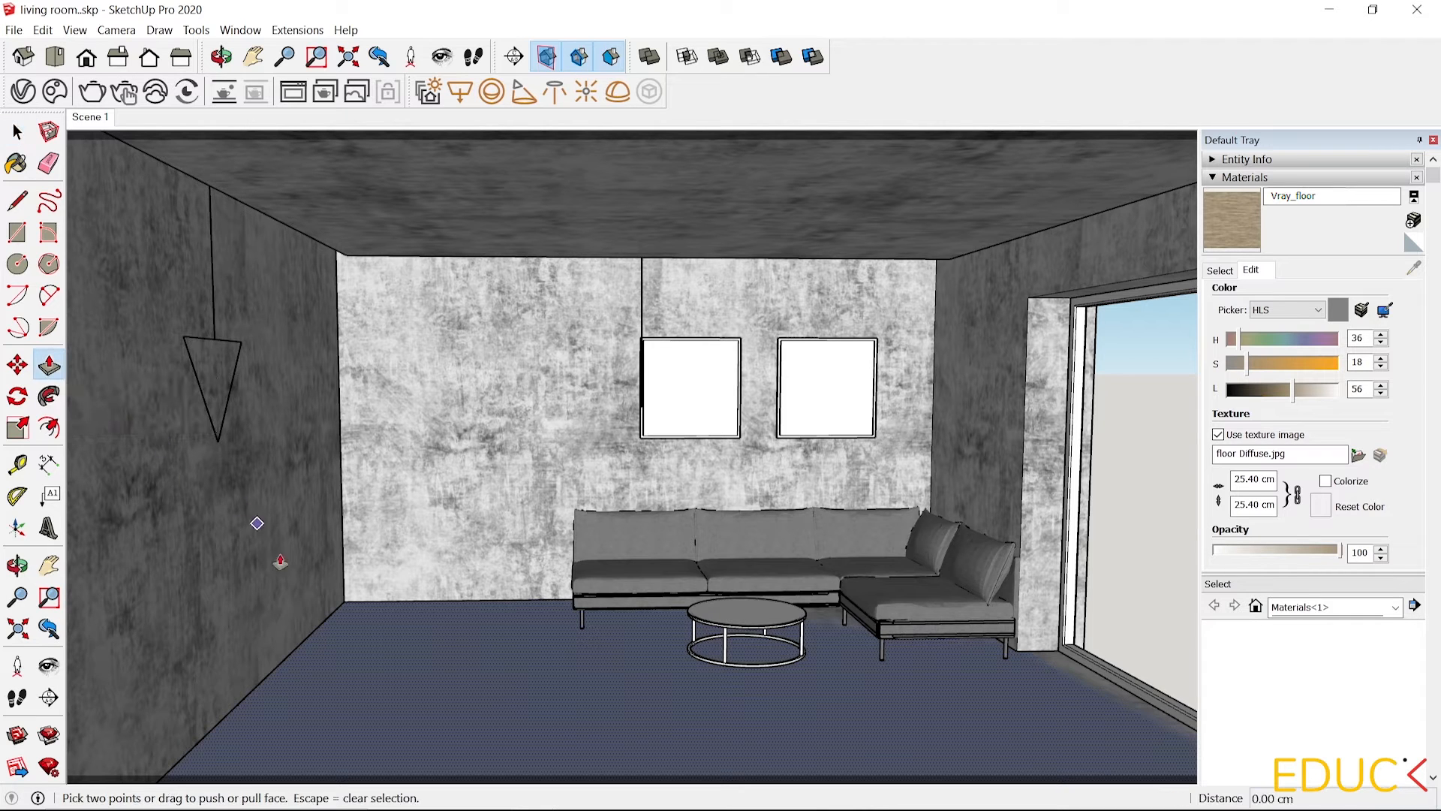
pyautogui.click(364, 641)
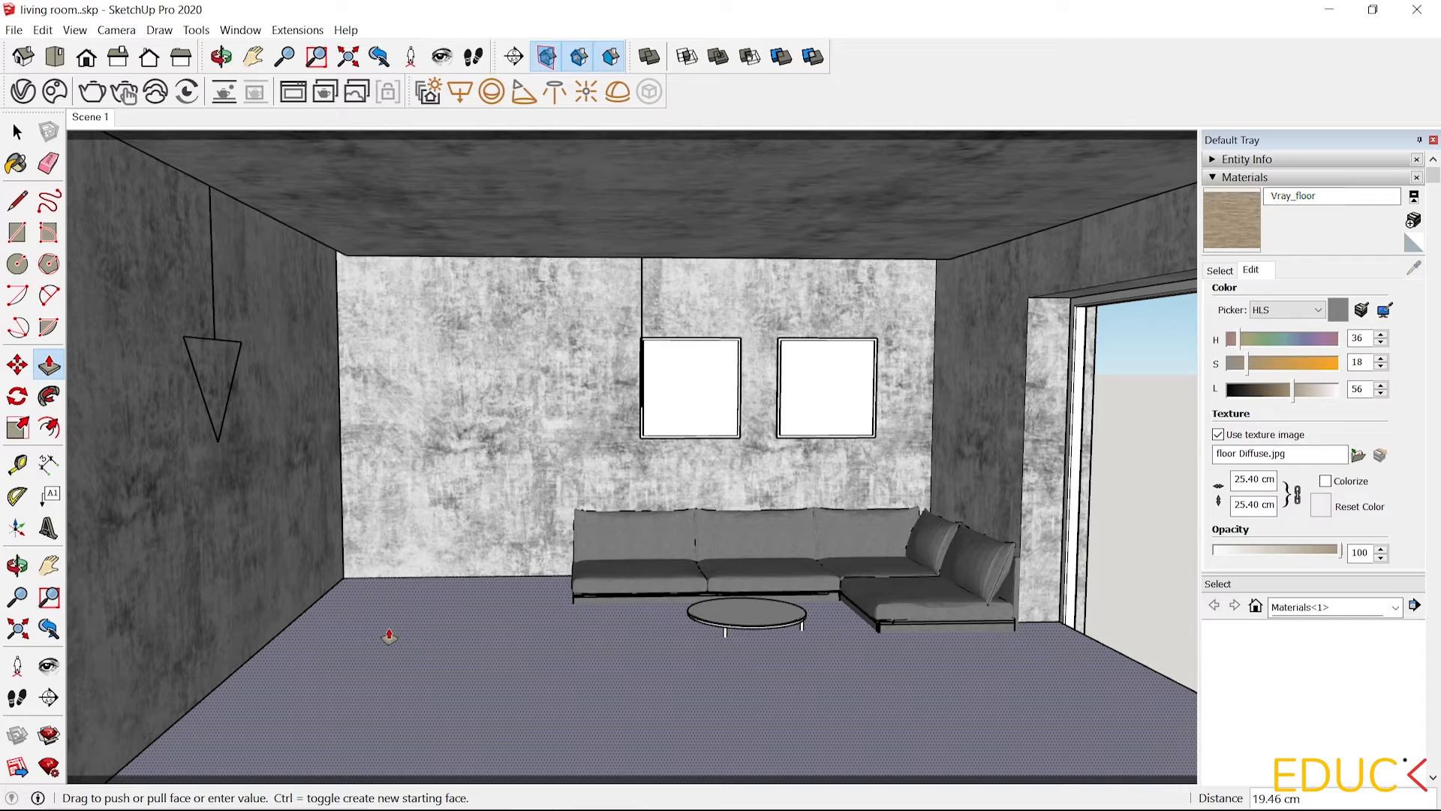
pyautogui.press('Escape')
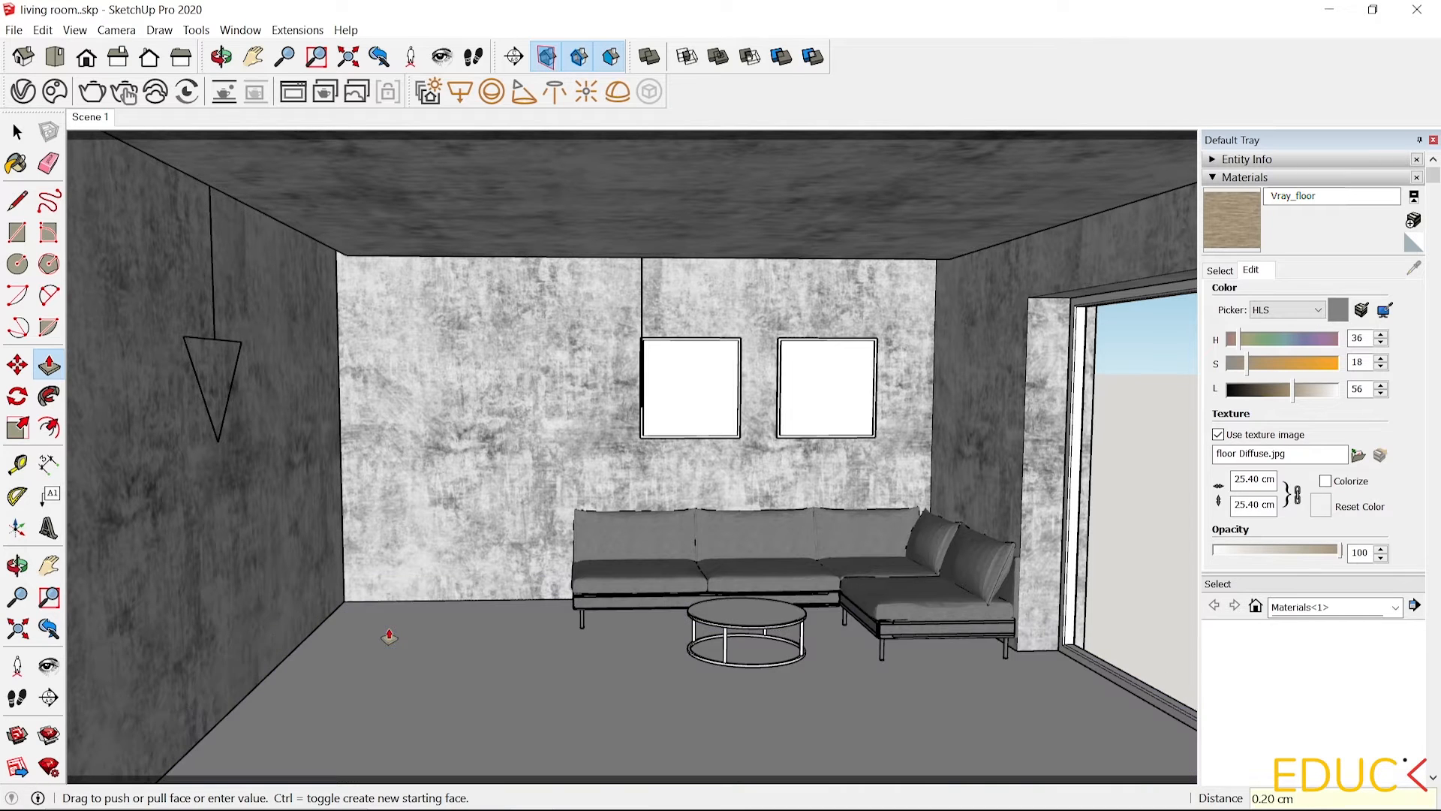
# Select the new floor face and make it into a group.
pyautogui.click(17, 132)
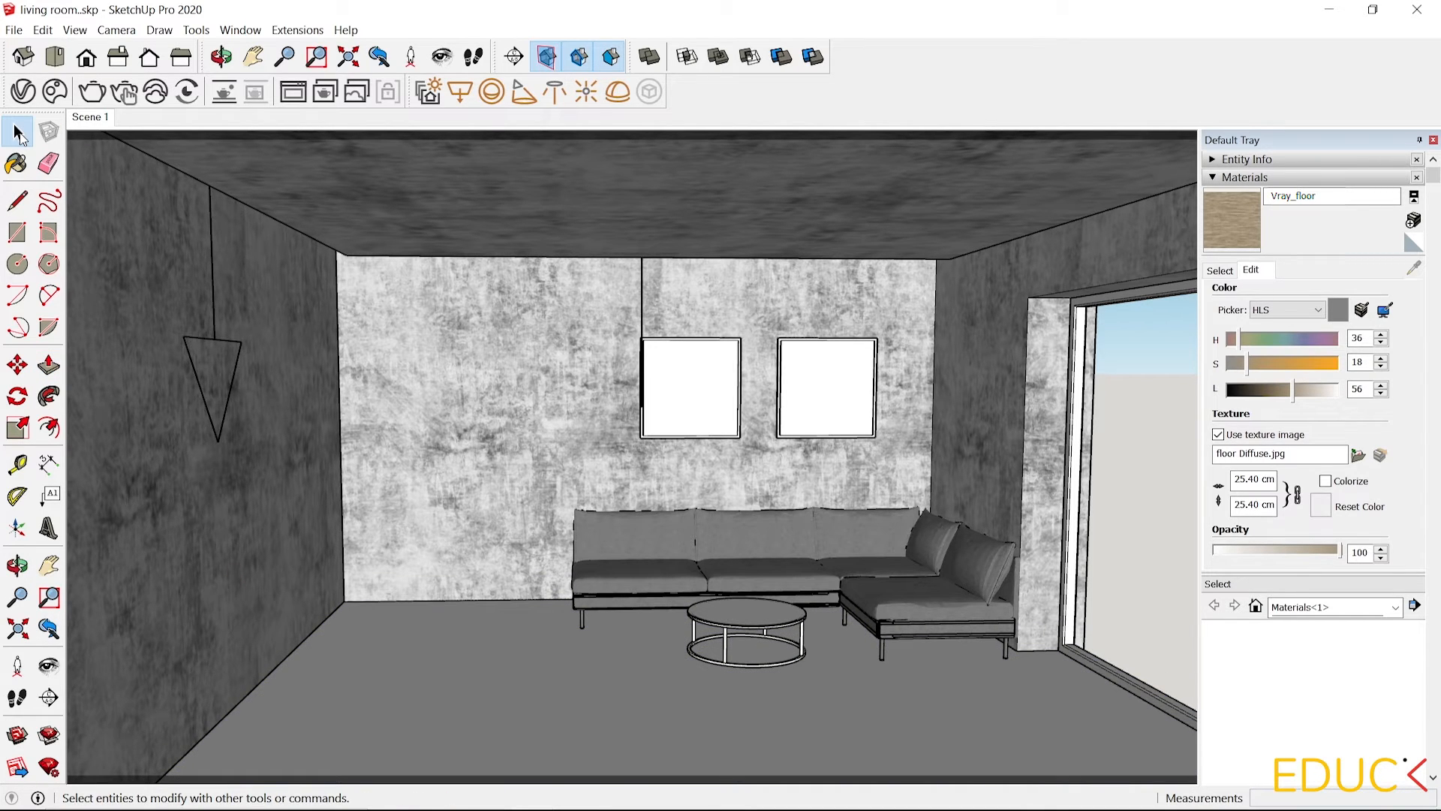
pyautogui.click(506, 646)
pyautogui.rightClick(495, 640)
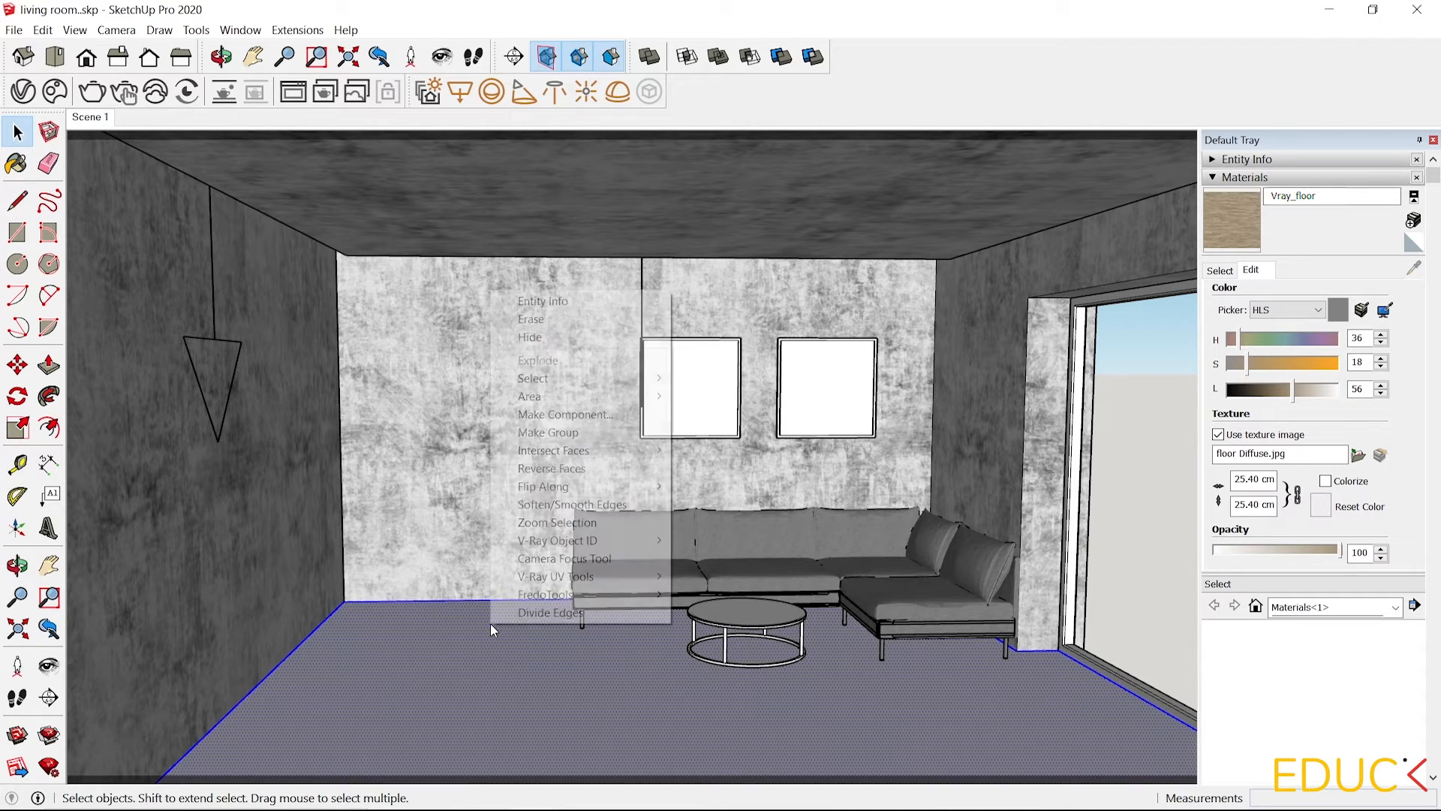
pyautogui.click(548, 432)
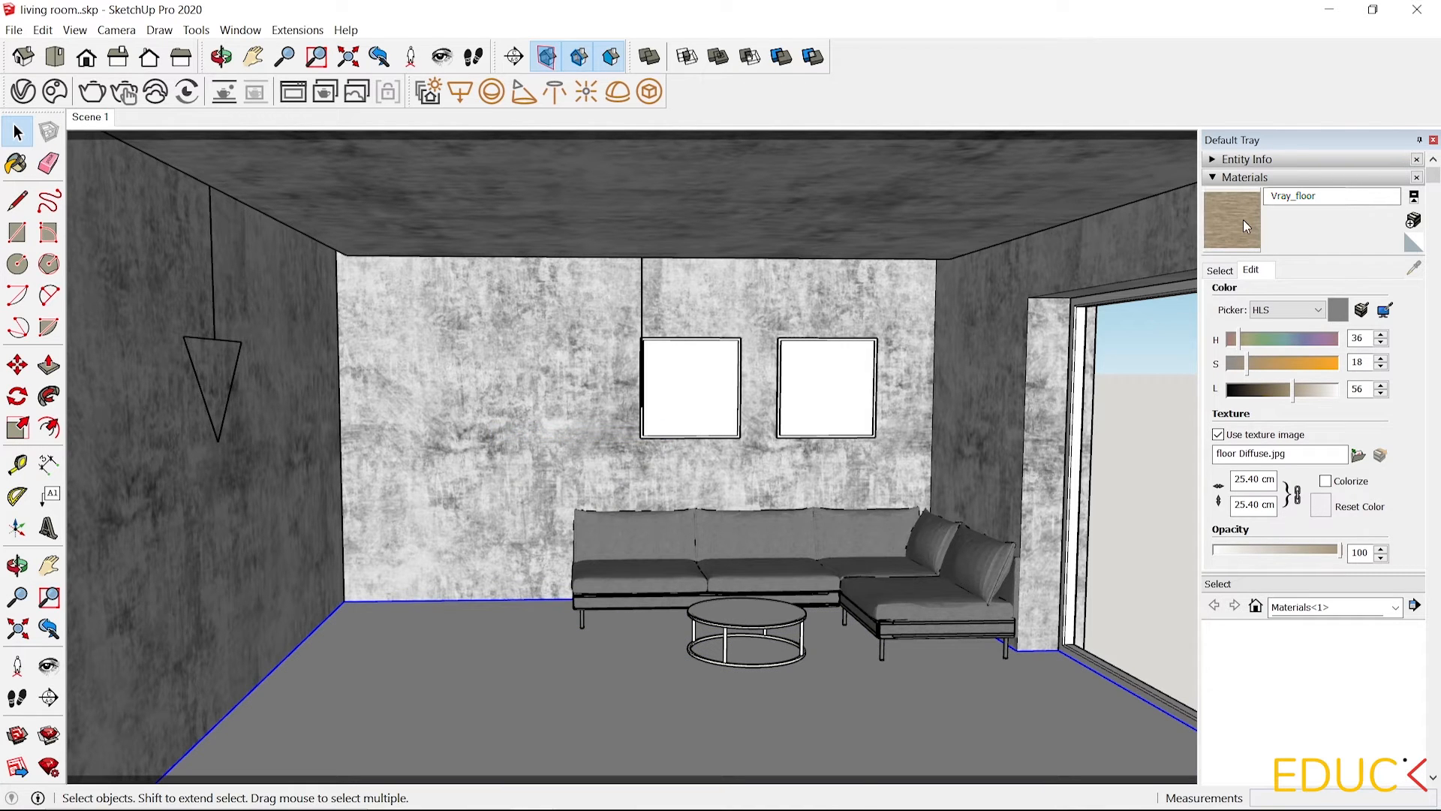
# Inside the floor group, paint the floor face with the Vray_floor material.
pyautogui.doubleClick(458, 623)
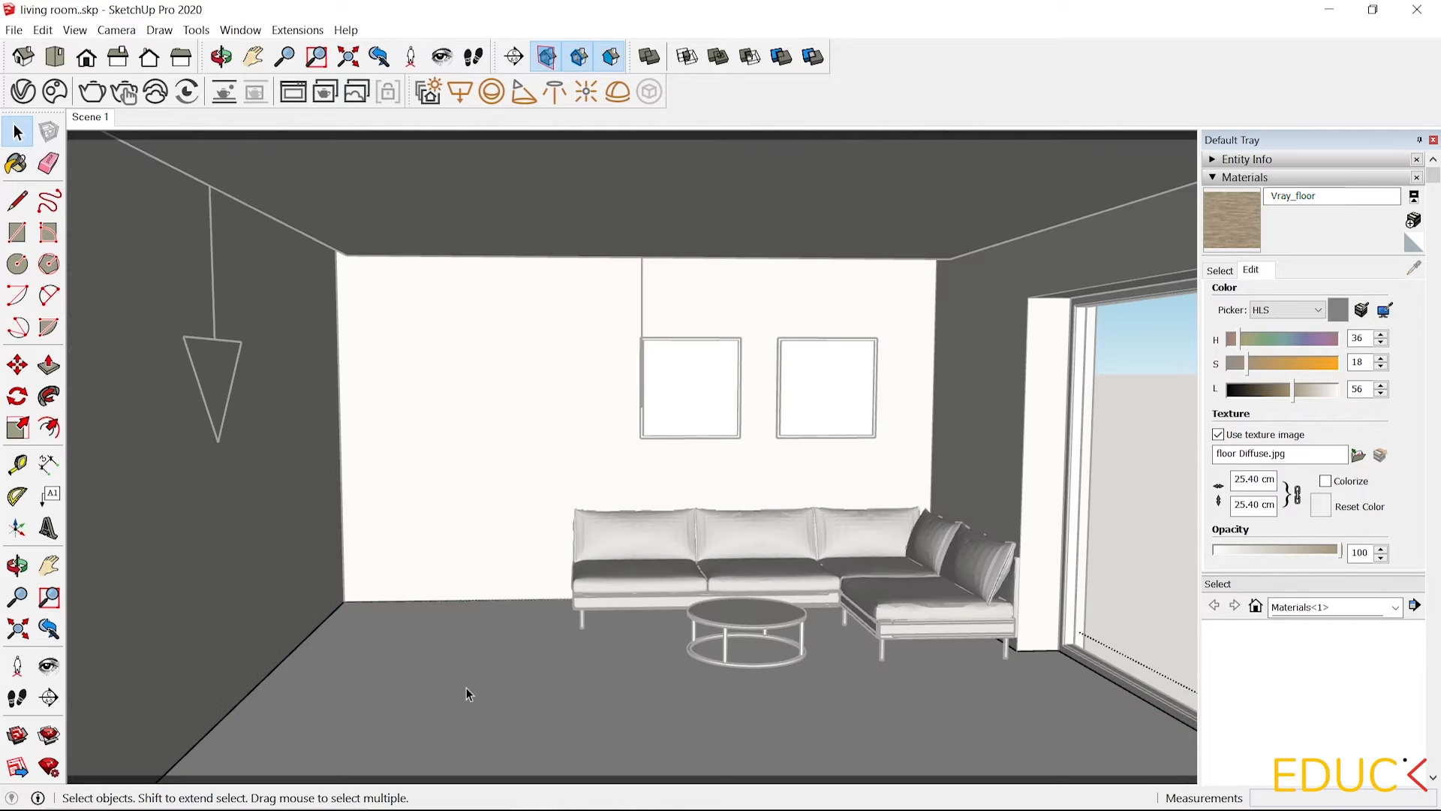
pyautogui.click(458, 641)
pyautogui.click(1237, 215)
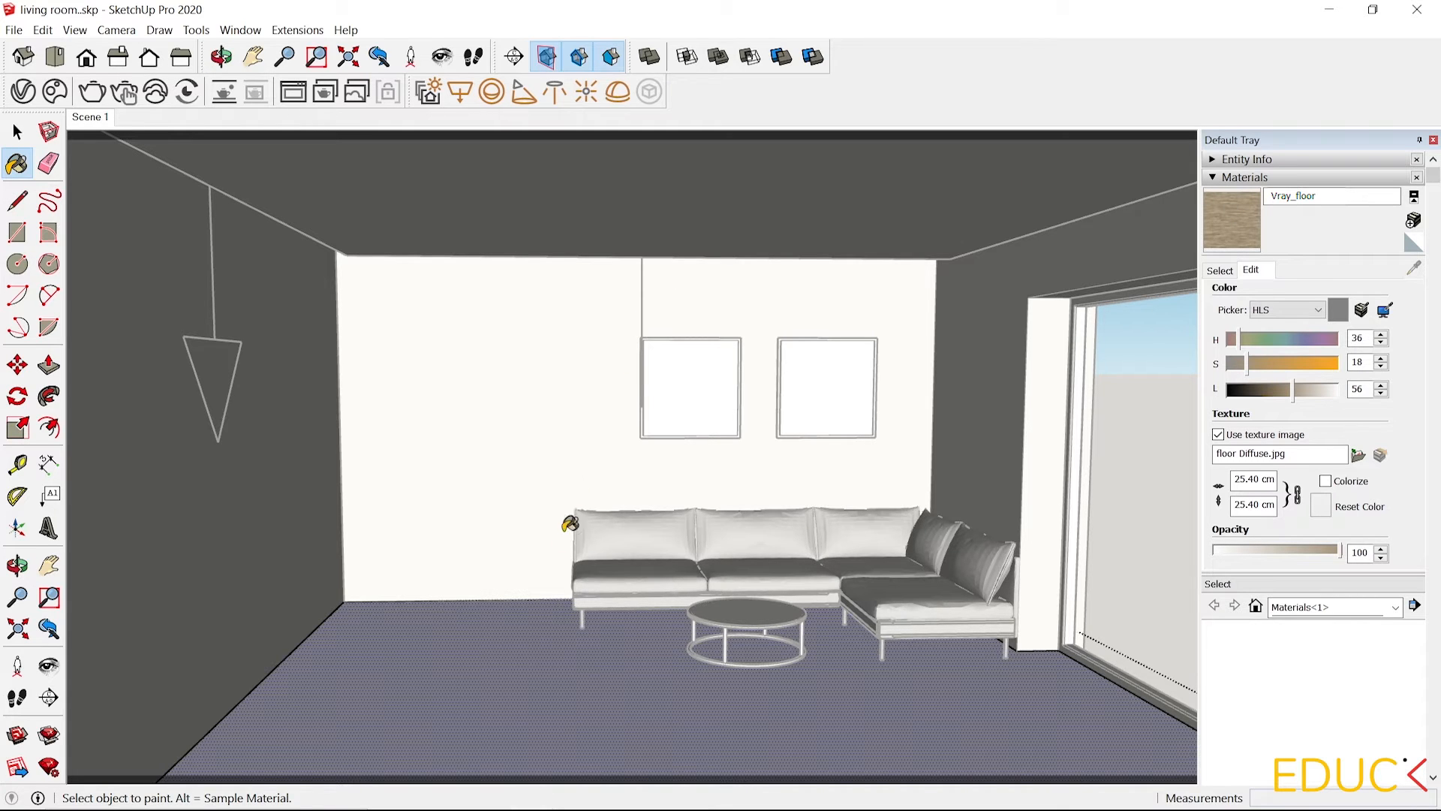
pyautogui.click(543, 635)
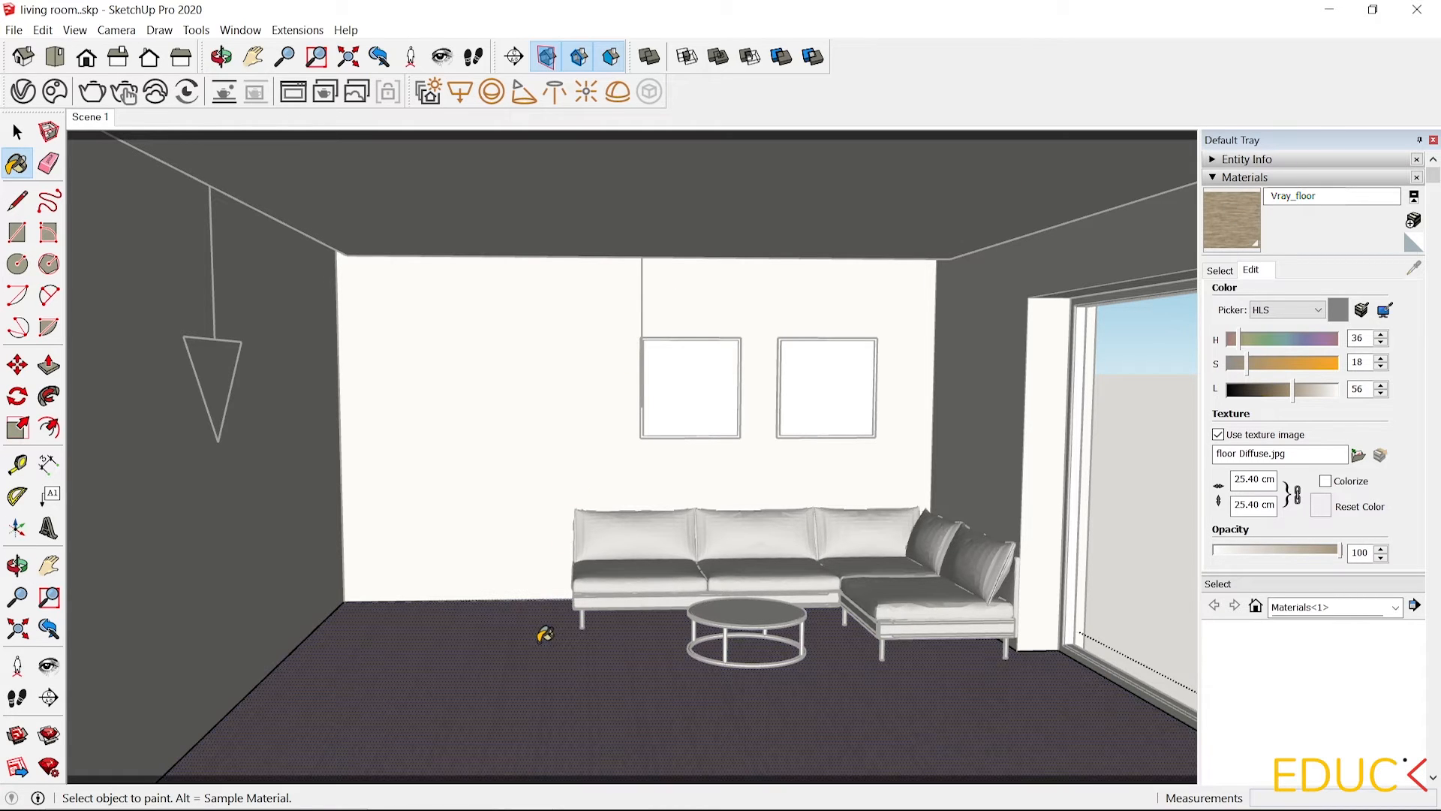
pyautogui.press('space')
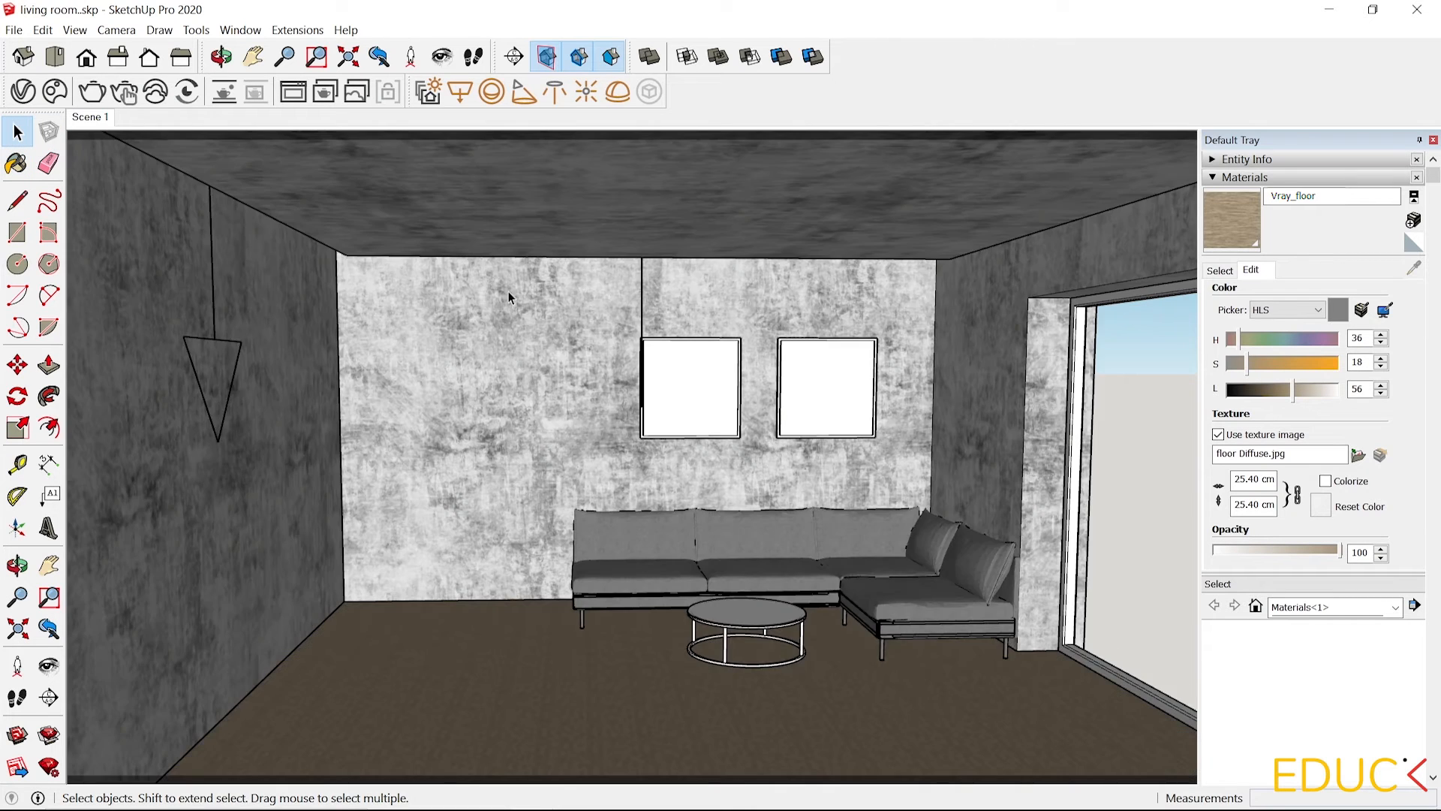
# Set the Vray_floor texture size to 300 cm by 300 cm.
pyautogui.scroll(-2, 623, 429)
pyautogui.scroll(5, 887, 732)
pyautogui.moveTo(749, 662); pyautogui.dragTo(686, 691, button='middle')
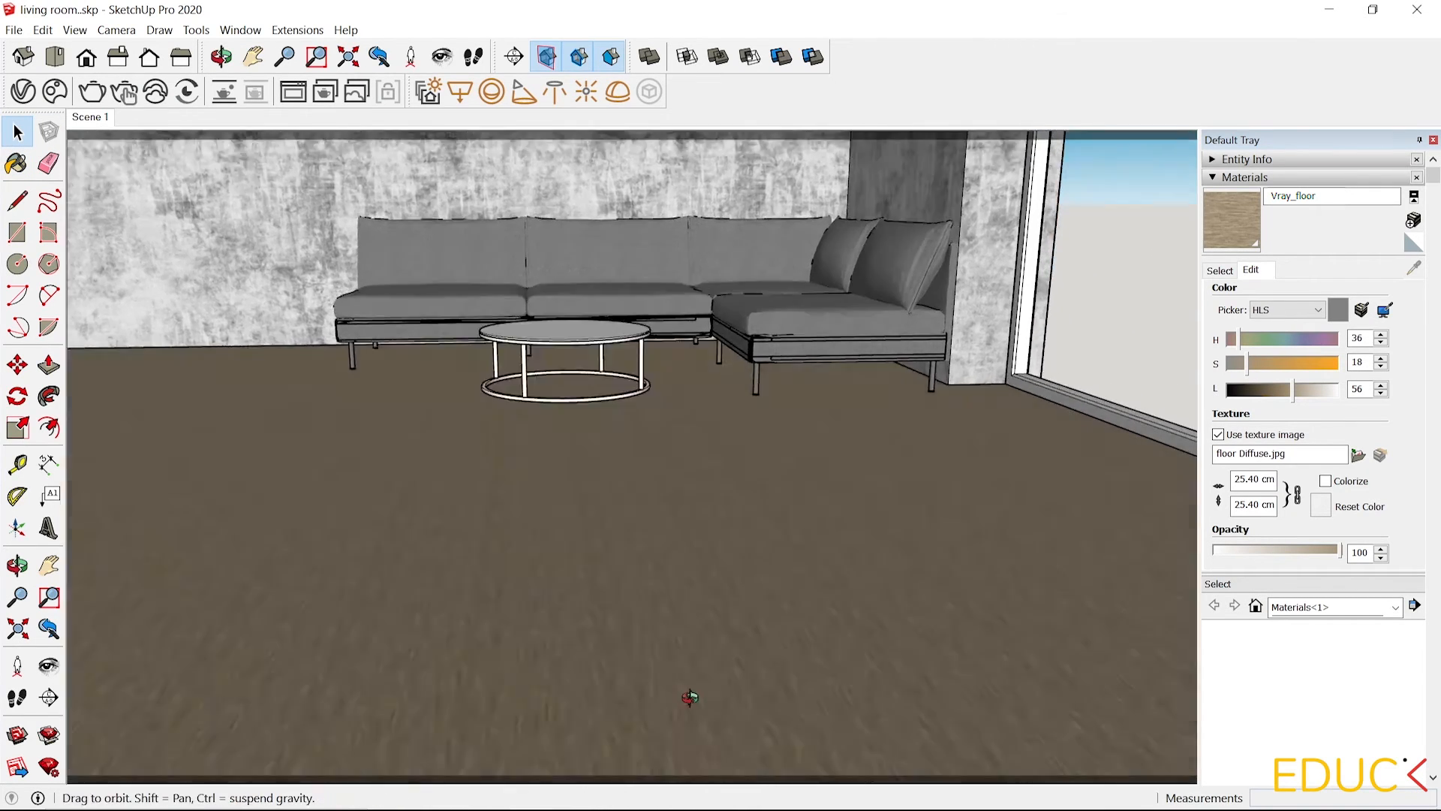
pyautogui.scroll(5, 674, 611)
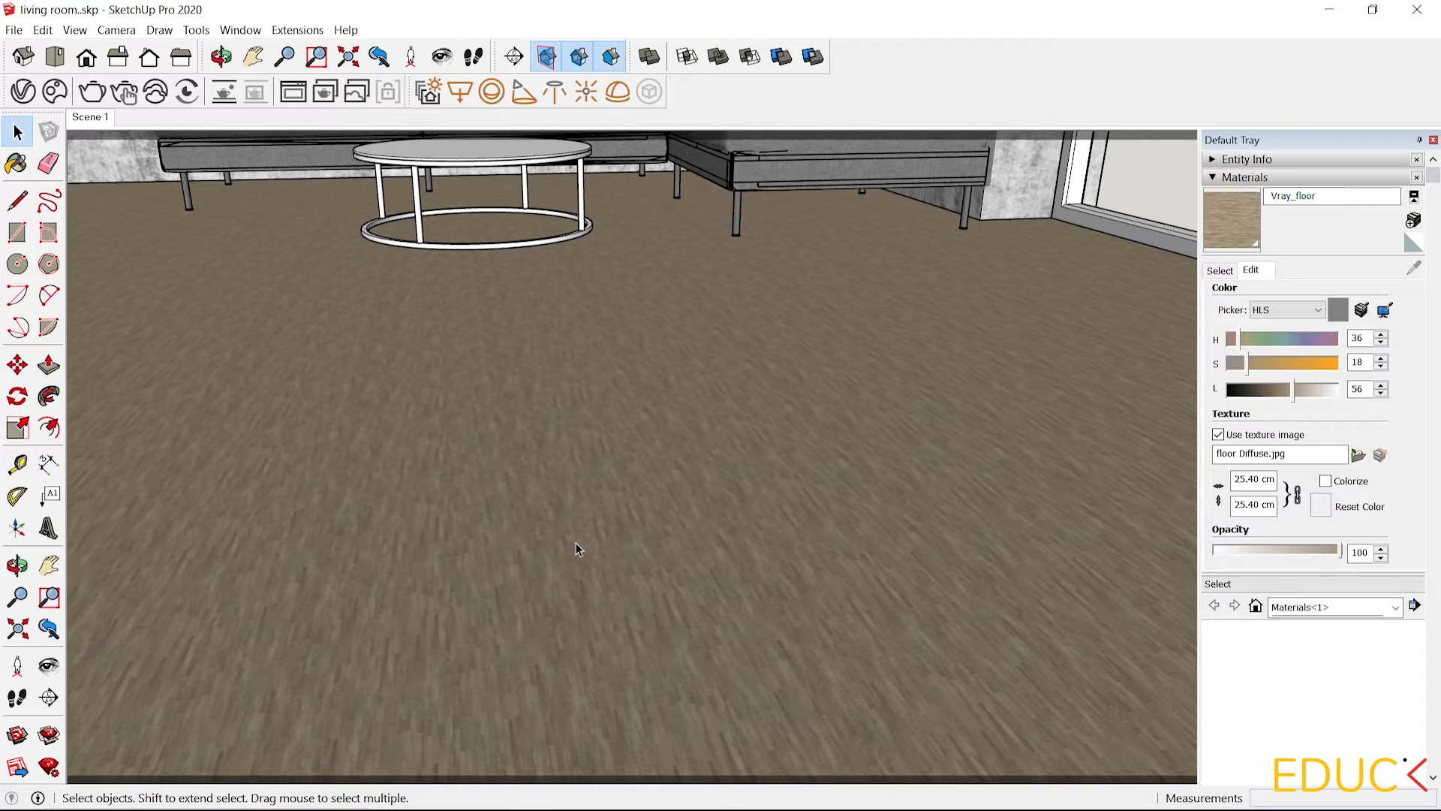
pyautogui.doubleClick(1261, 479)
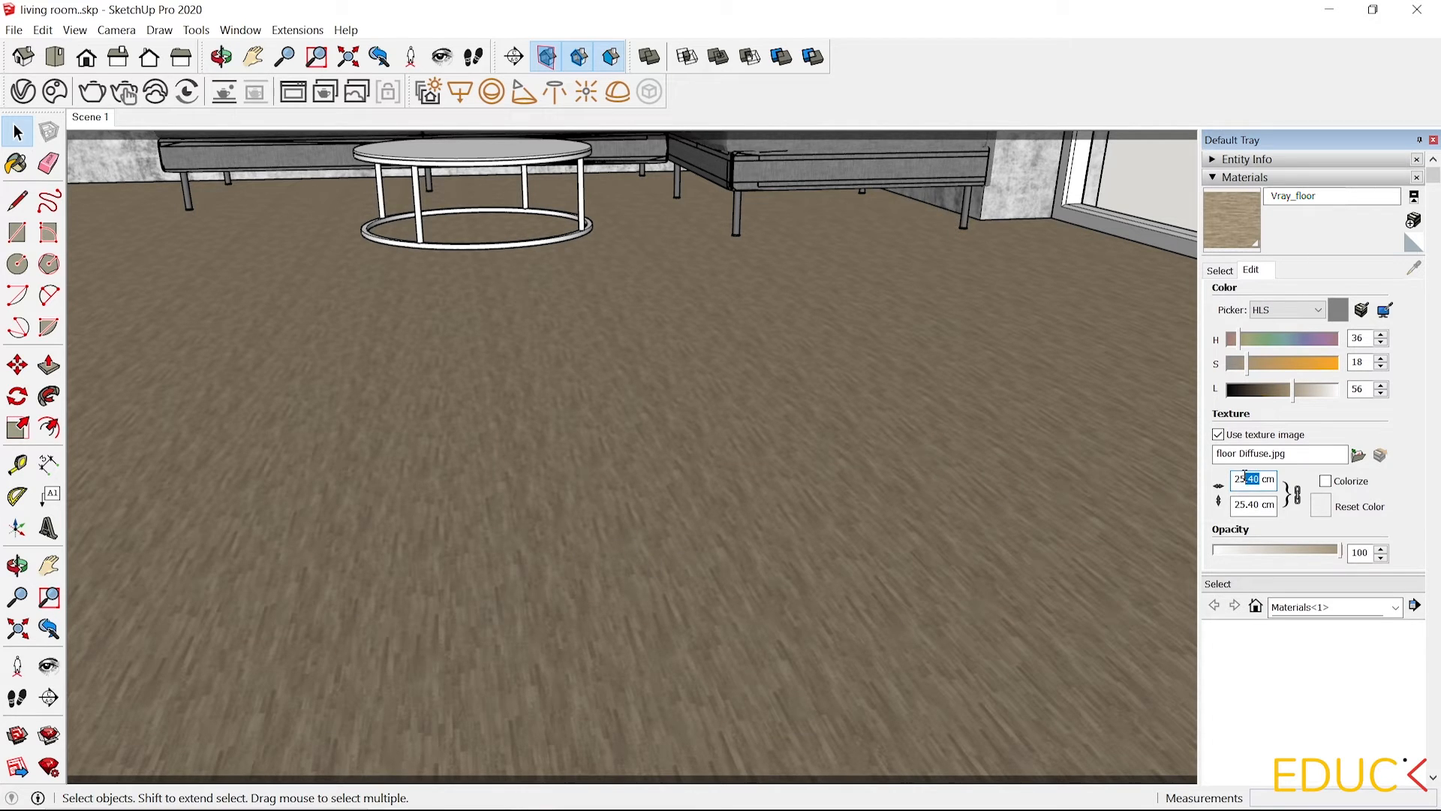
pyautogui.write('254')
pyautogui.press('Return')
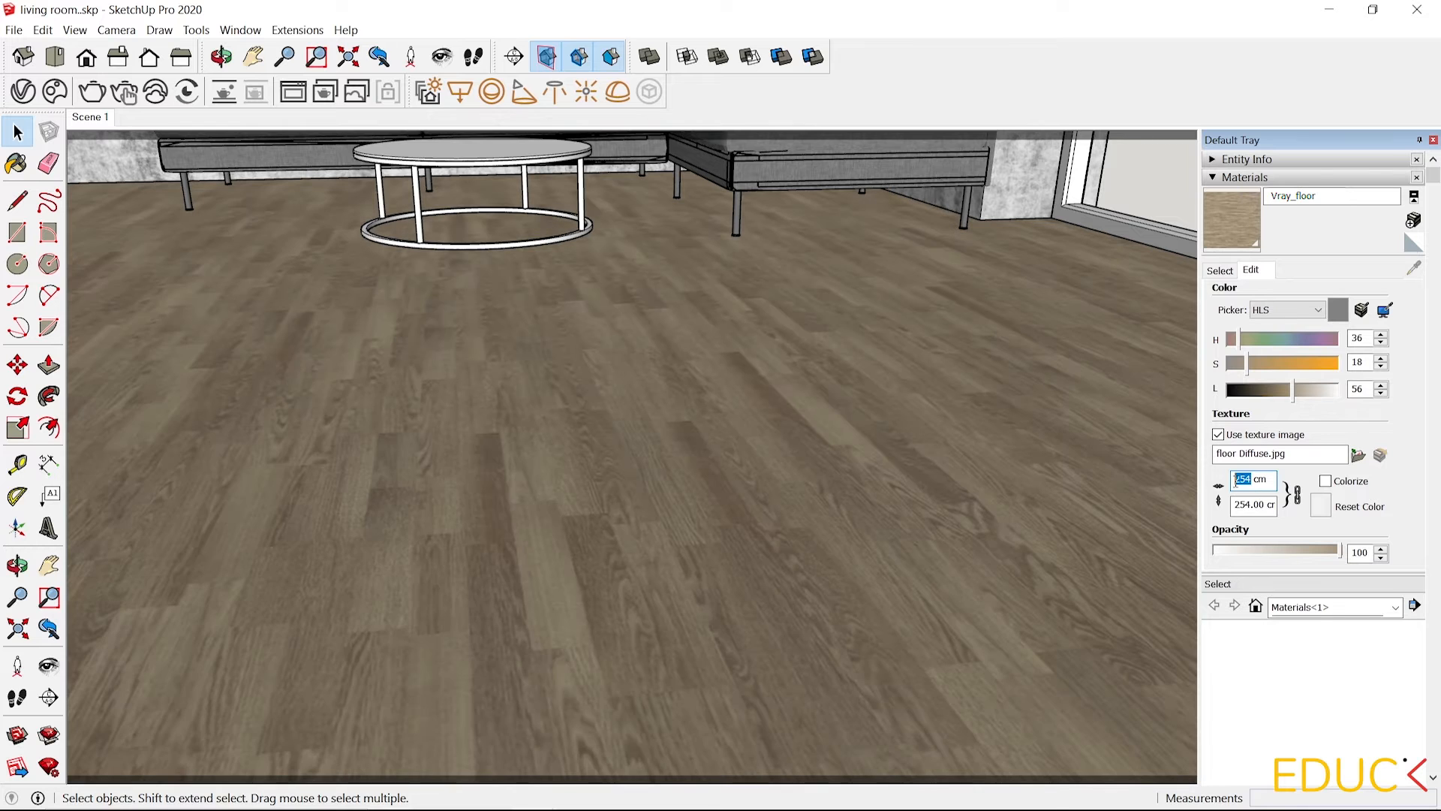
pyautogui.write('300')
pyautogui.press('Return')
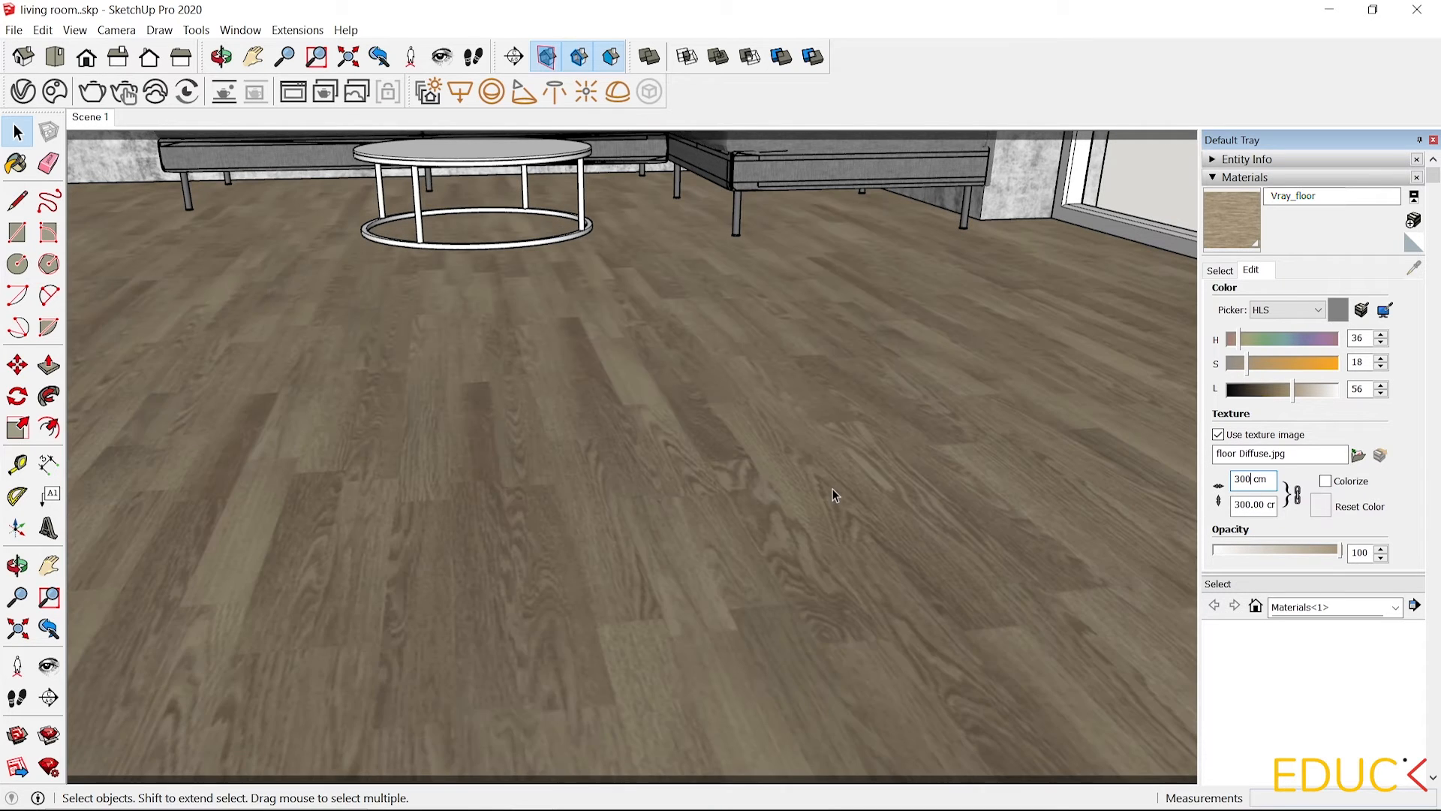
# Reposition the floor texture on the face by moving it and rotating it 90 degrees.
pyautogui.moveTo(832, 489); pyautogui.dragTo(823, 425, button='middle')
pyautogui.scroll(-2, 822, 425)
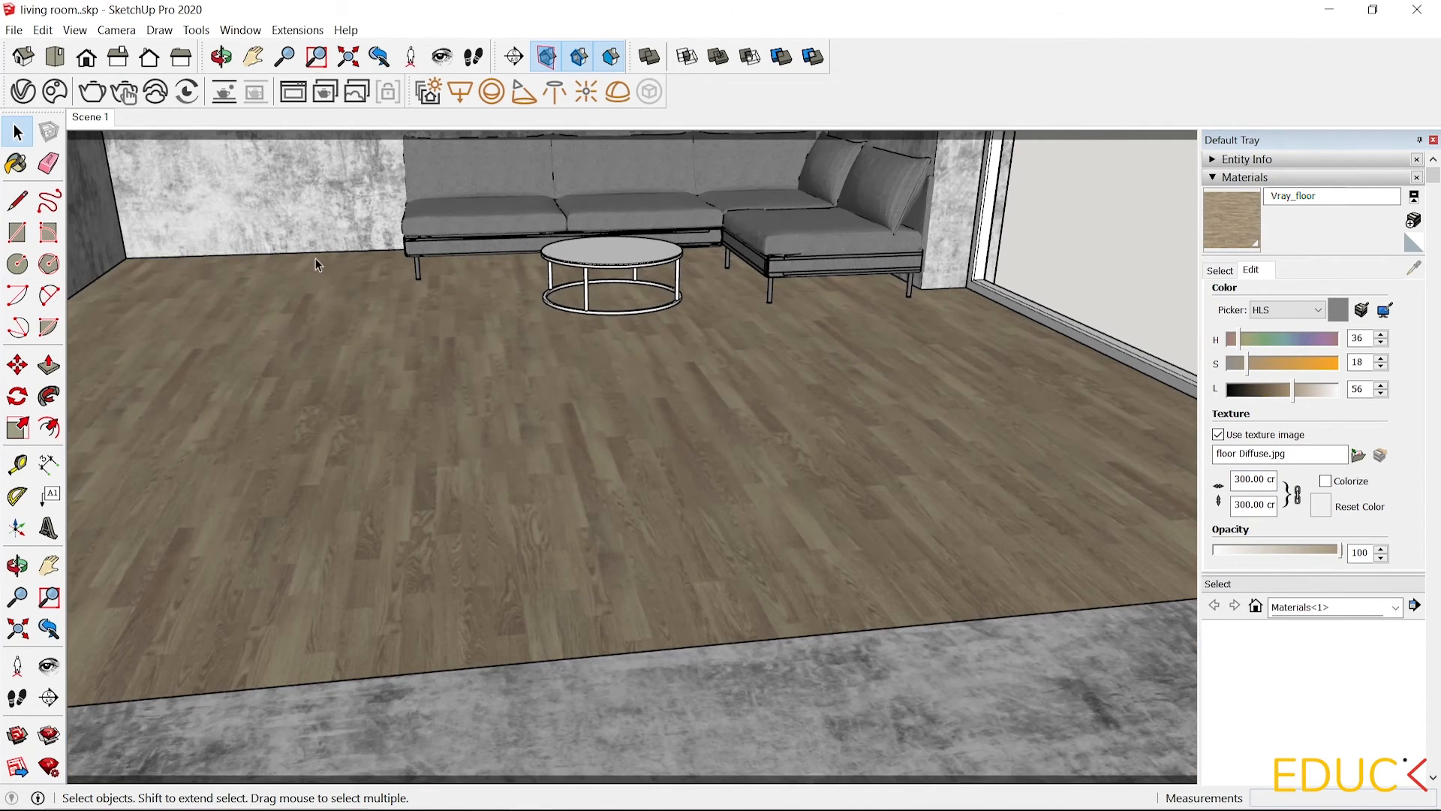
pyautogui.click(18, 133)
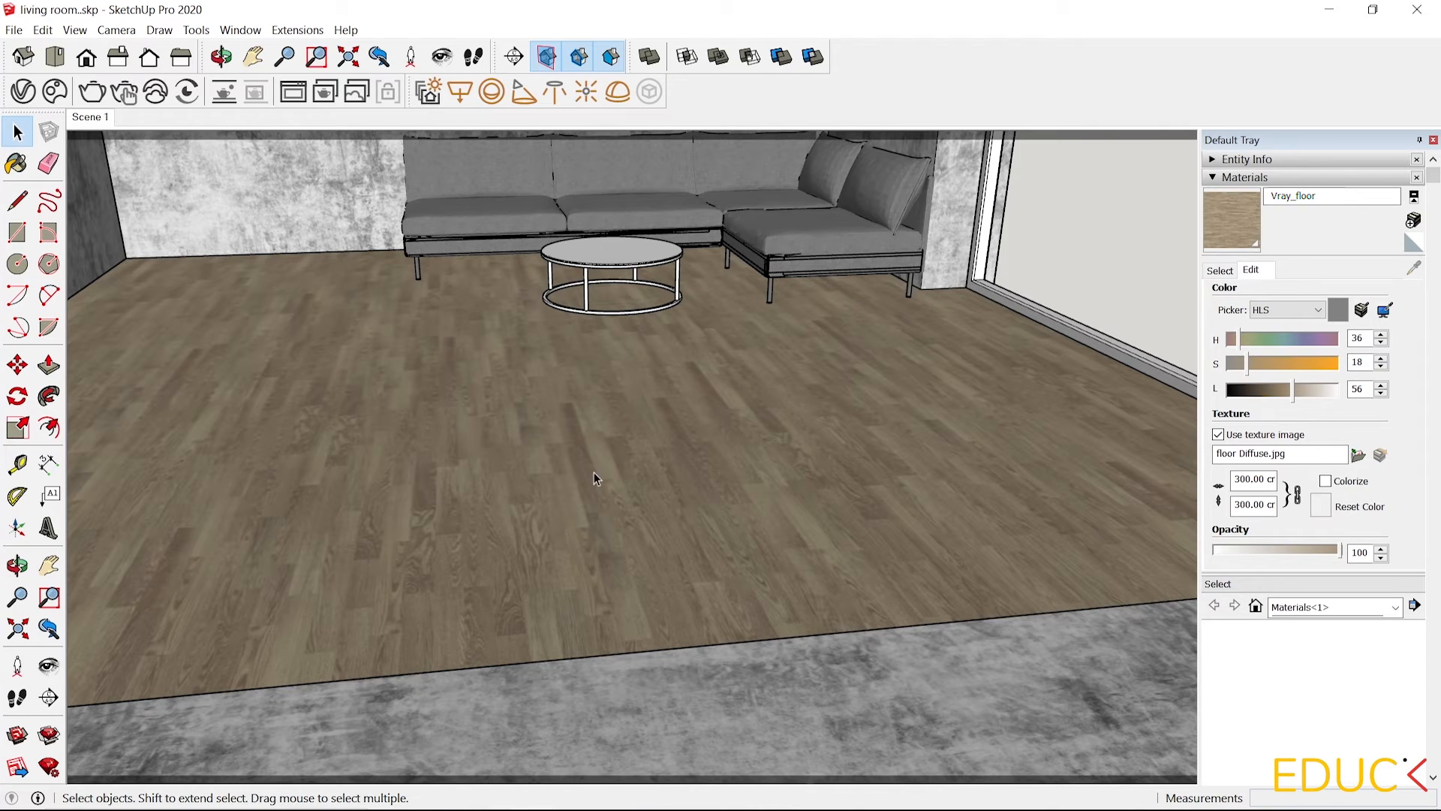
pyautogui.doubleClick(583, 430)
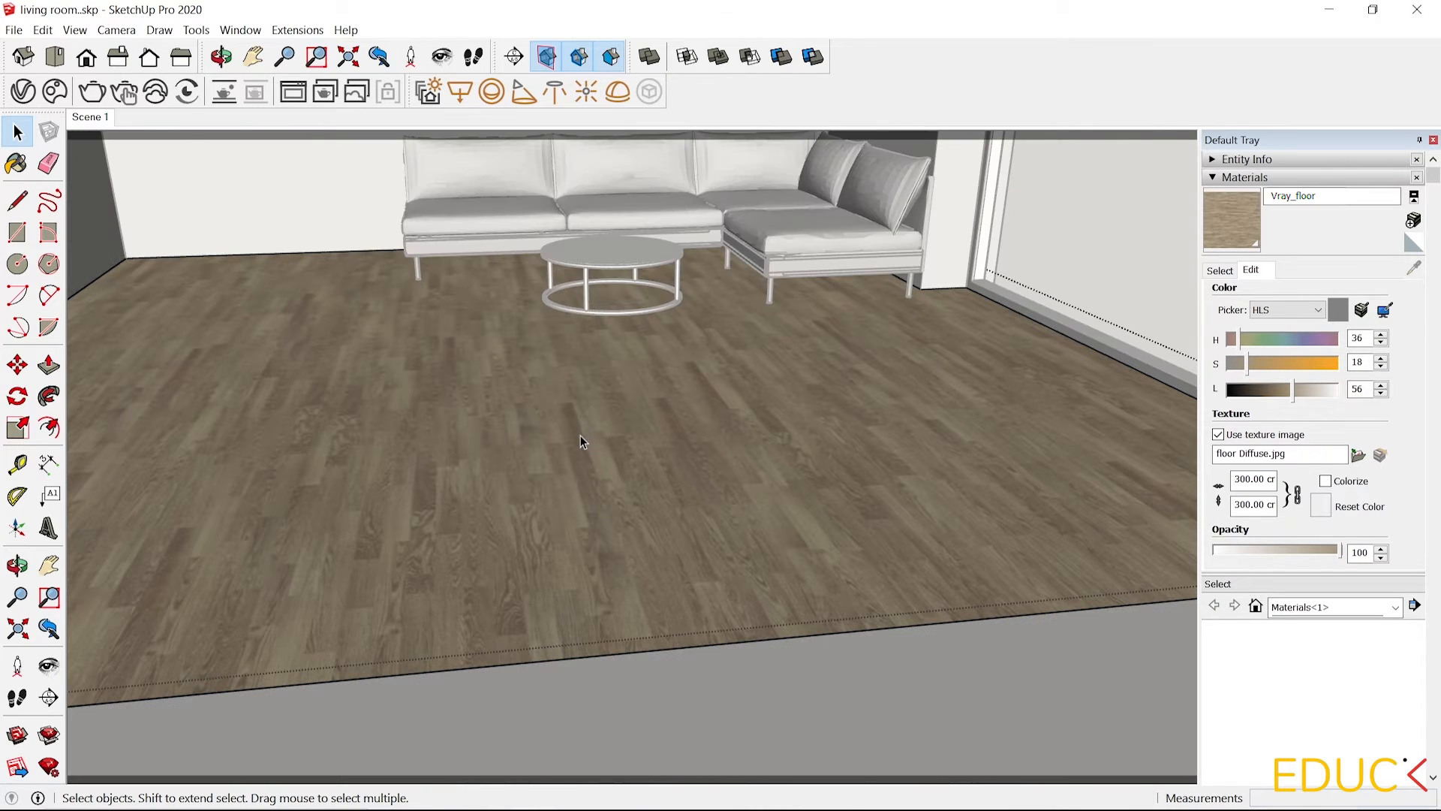
pyautogui.click(580, 436)
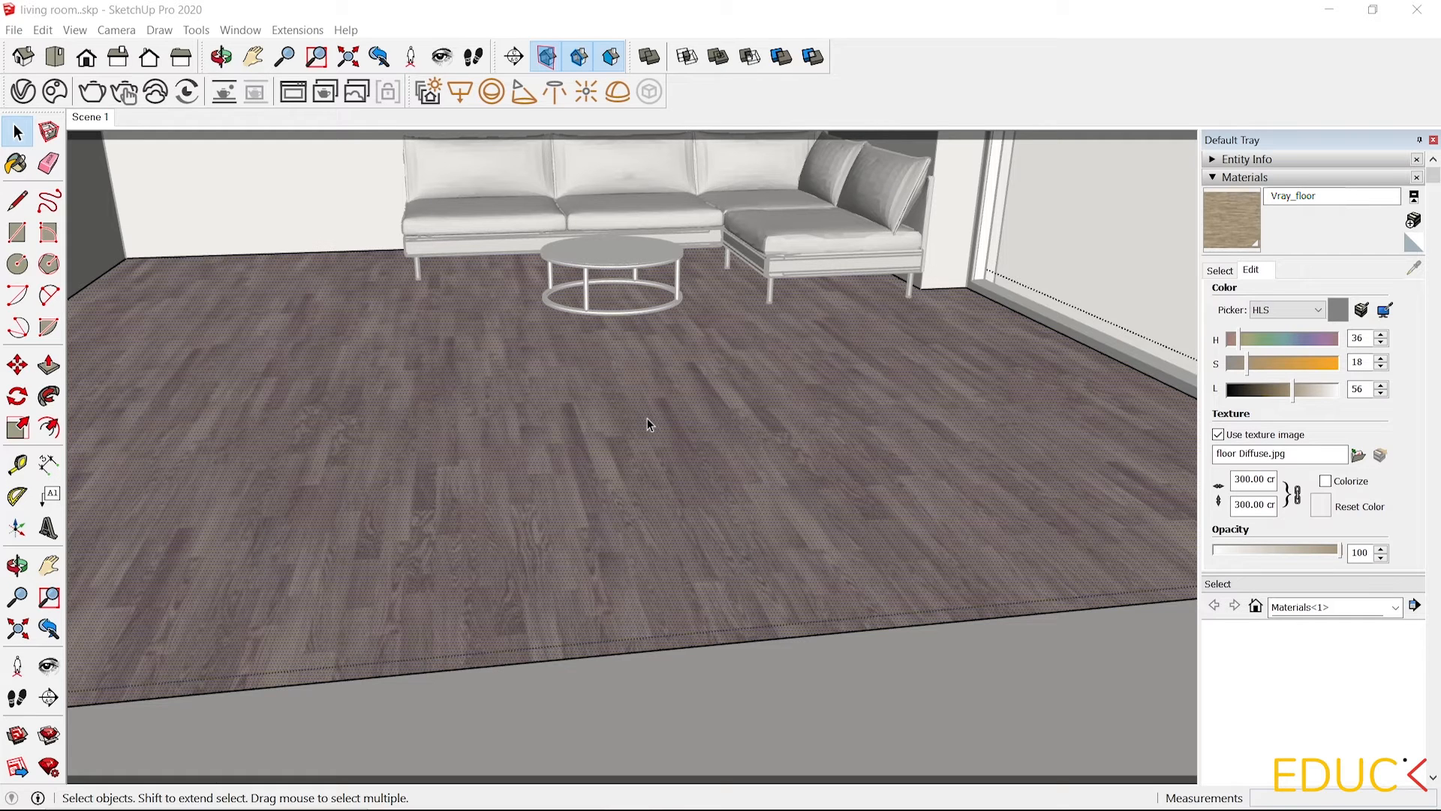
pyautogui.rightClick(609, 405)
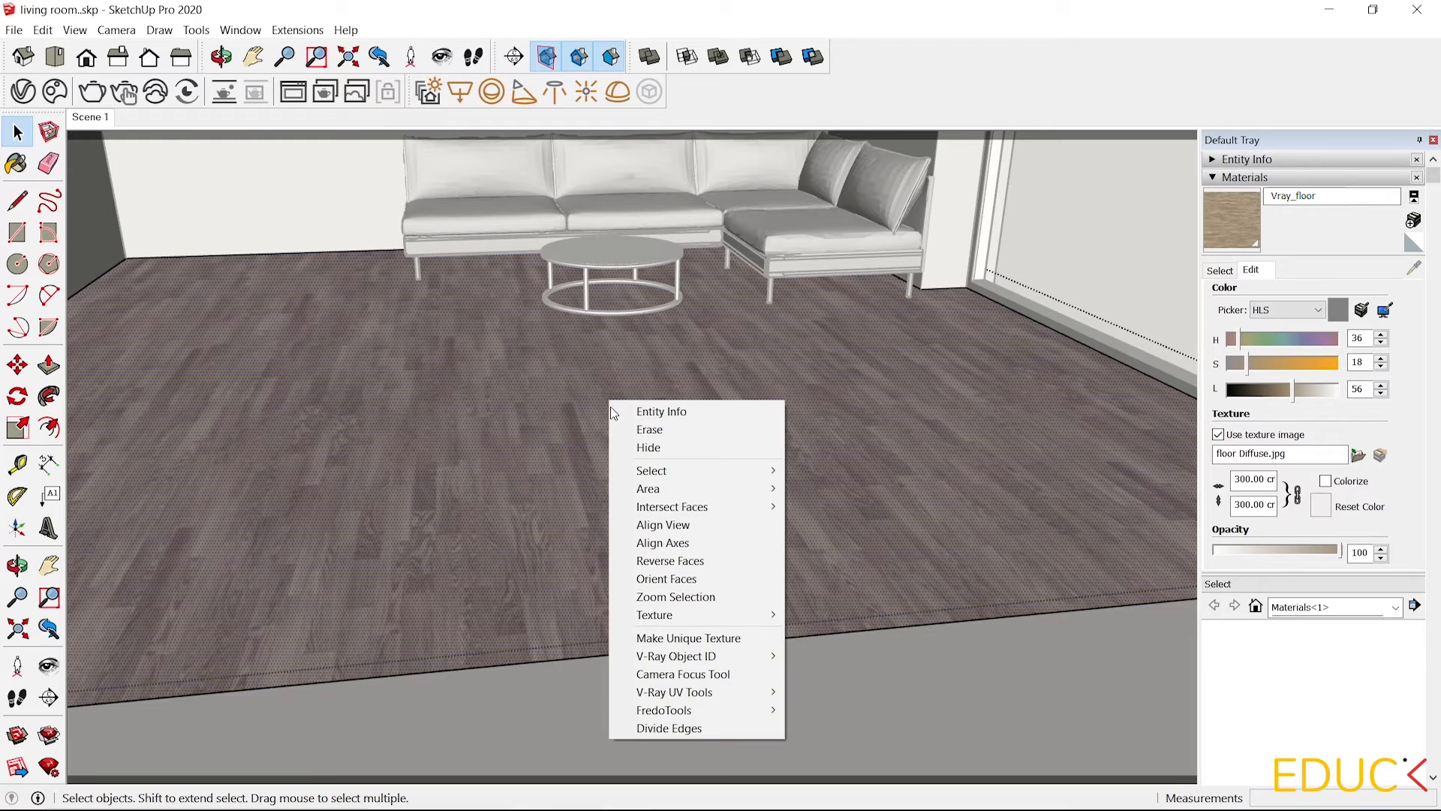
pyautogui.moveTo(696, 624)
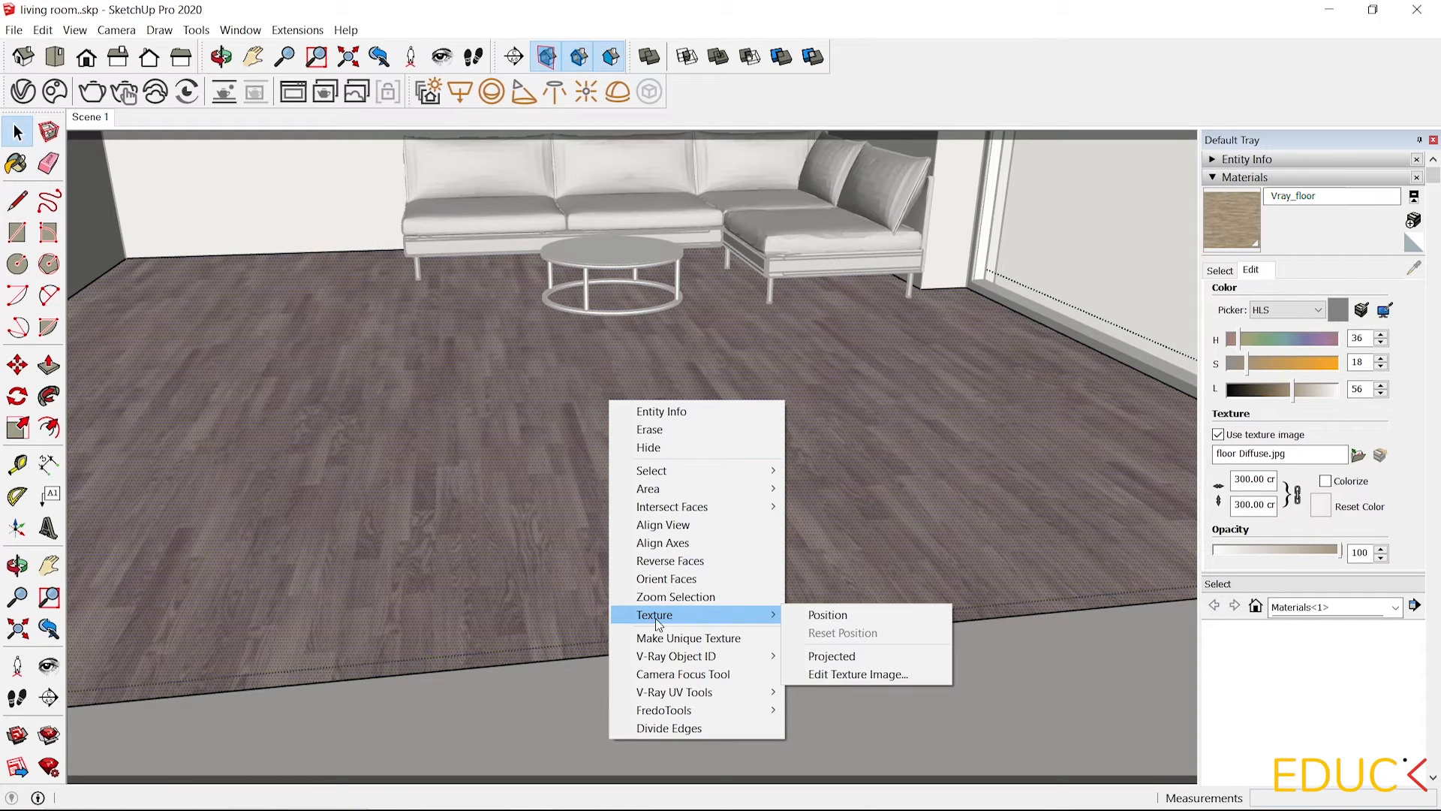
pyautogui.click(827, 615)
pyautogui.scroll(-3, 495, 454)
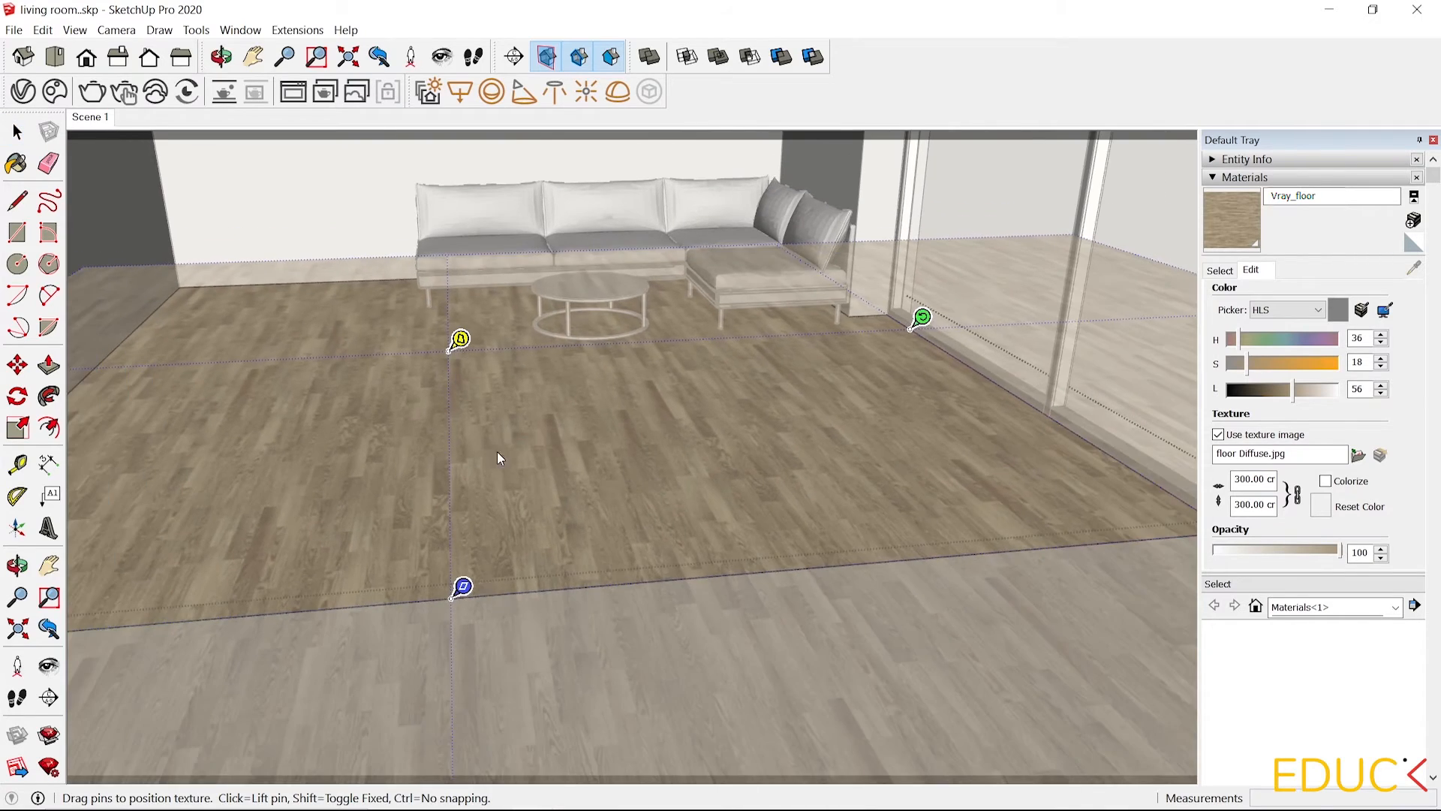
pyautogui.moveTo(499, 458); pyautogui.dragTo(586, 531)
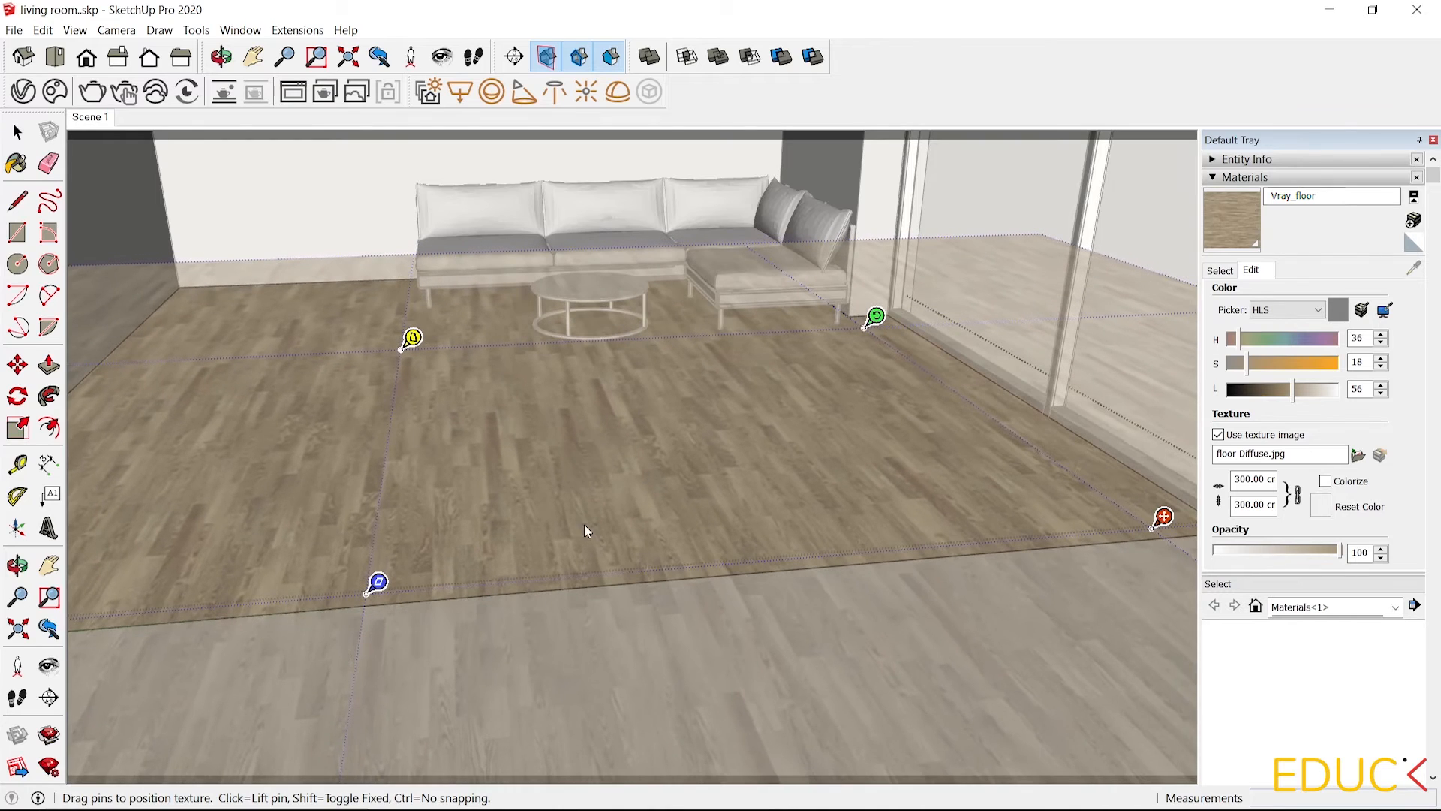
pyautogui.rightClick(574, 404)
pyautogui.moveTo(632, 479)
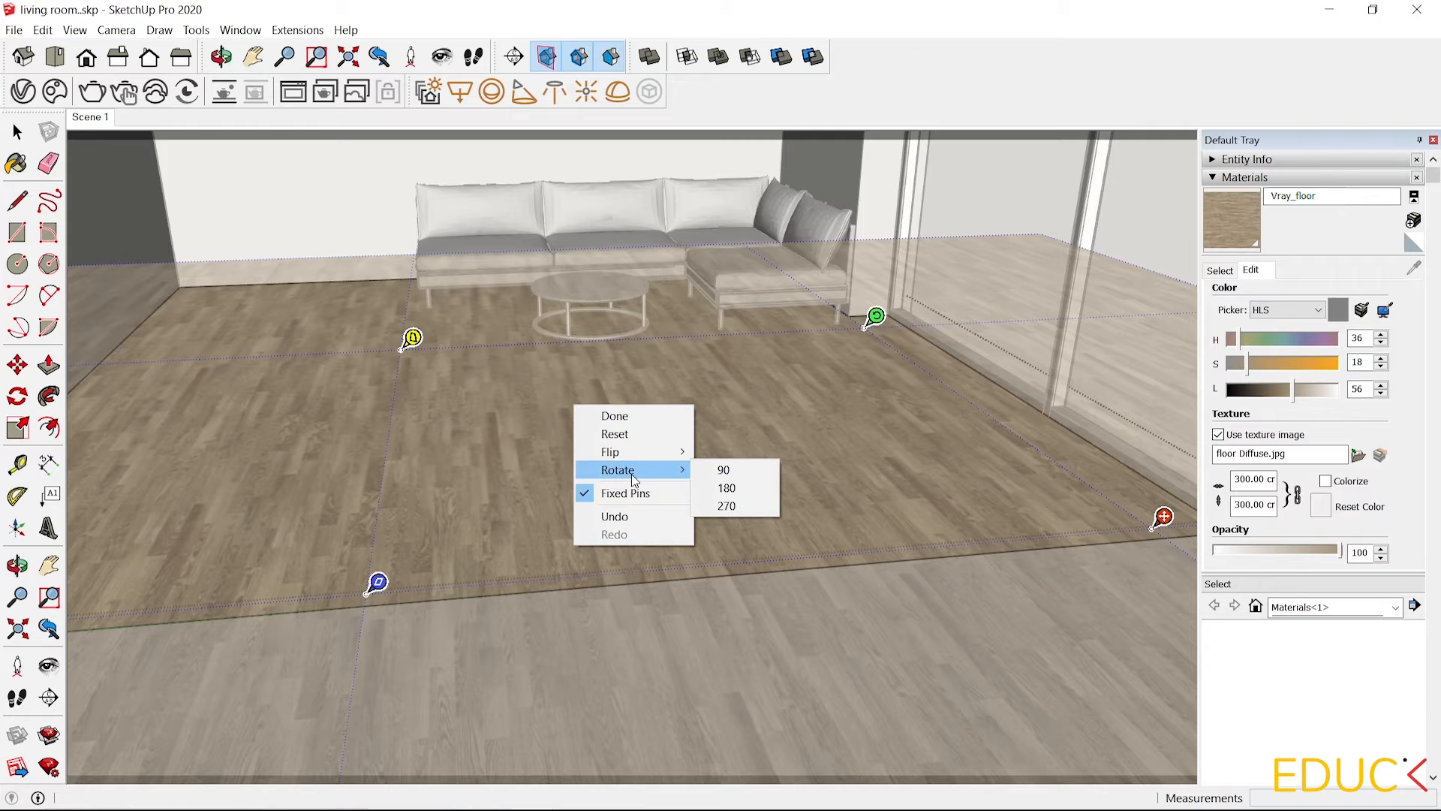
pyautogui.click(722, 470)
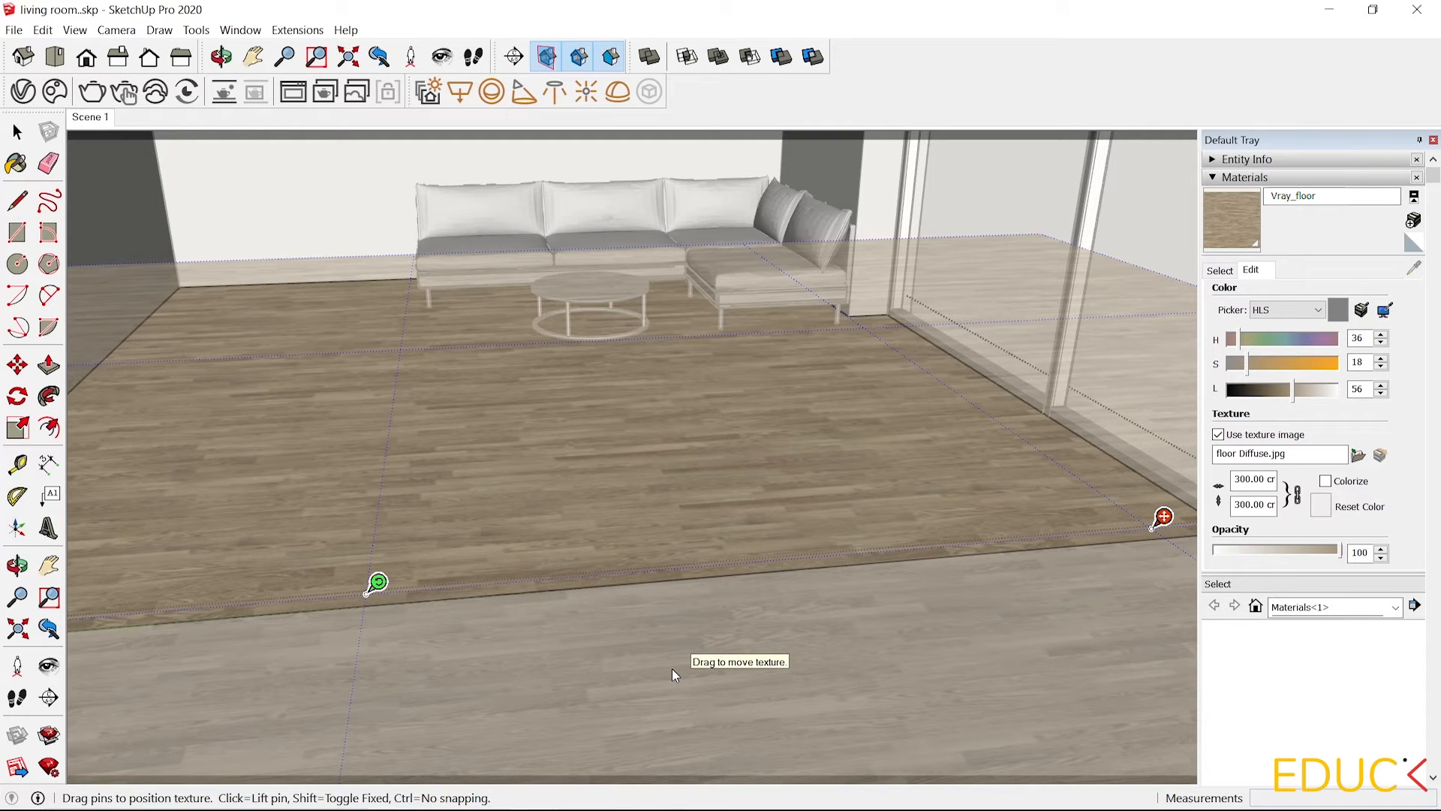
pyautogui.click(639, 623)
# Return to Scene 1 and render the room with V-Ray, then close the frame buffer.
pyautogui.scroll(3, 568, 495)
pyautogui.scroll(2, 584, 556)
pyautogui.scroll(-3, 559, 601)
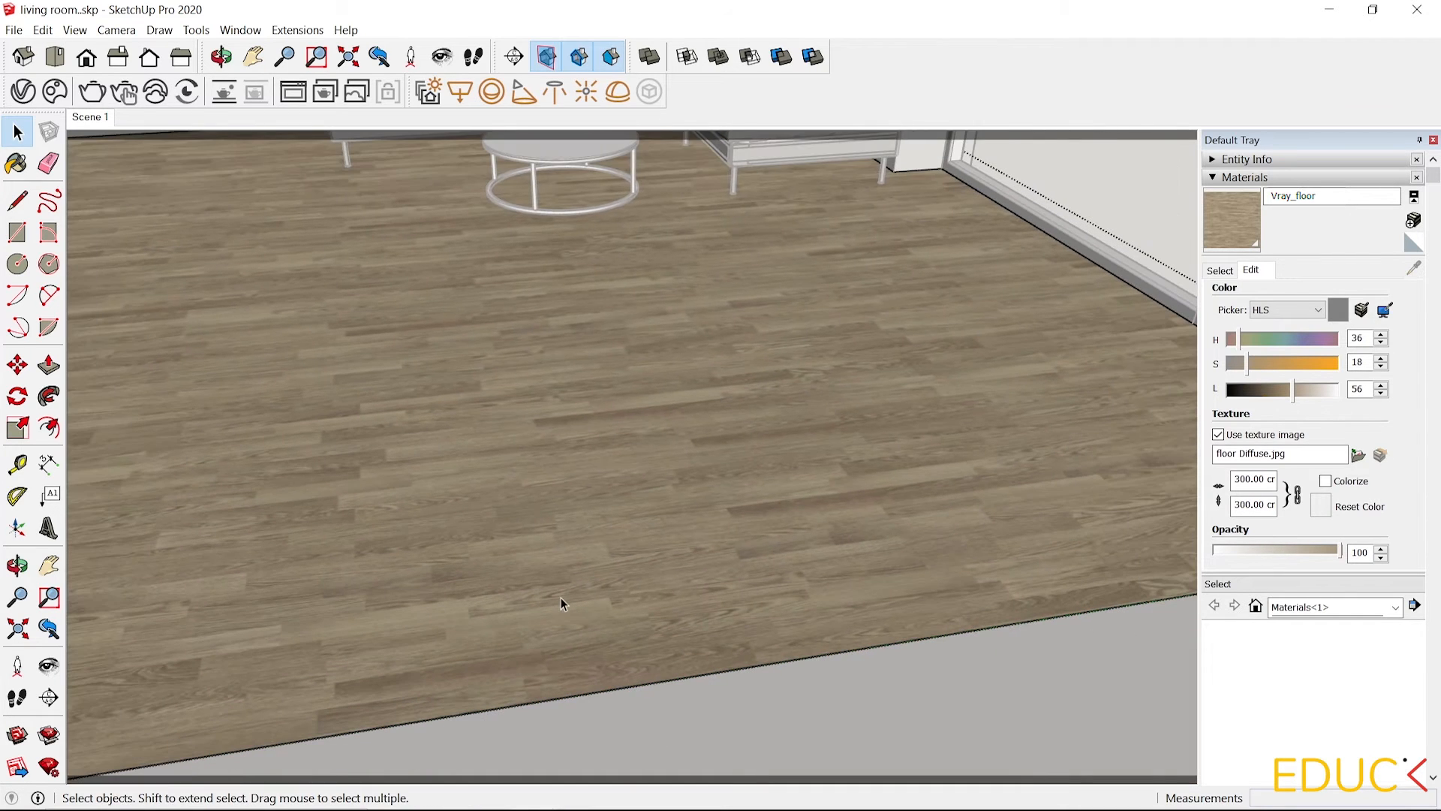
pyautogui.click(94, 119)
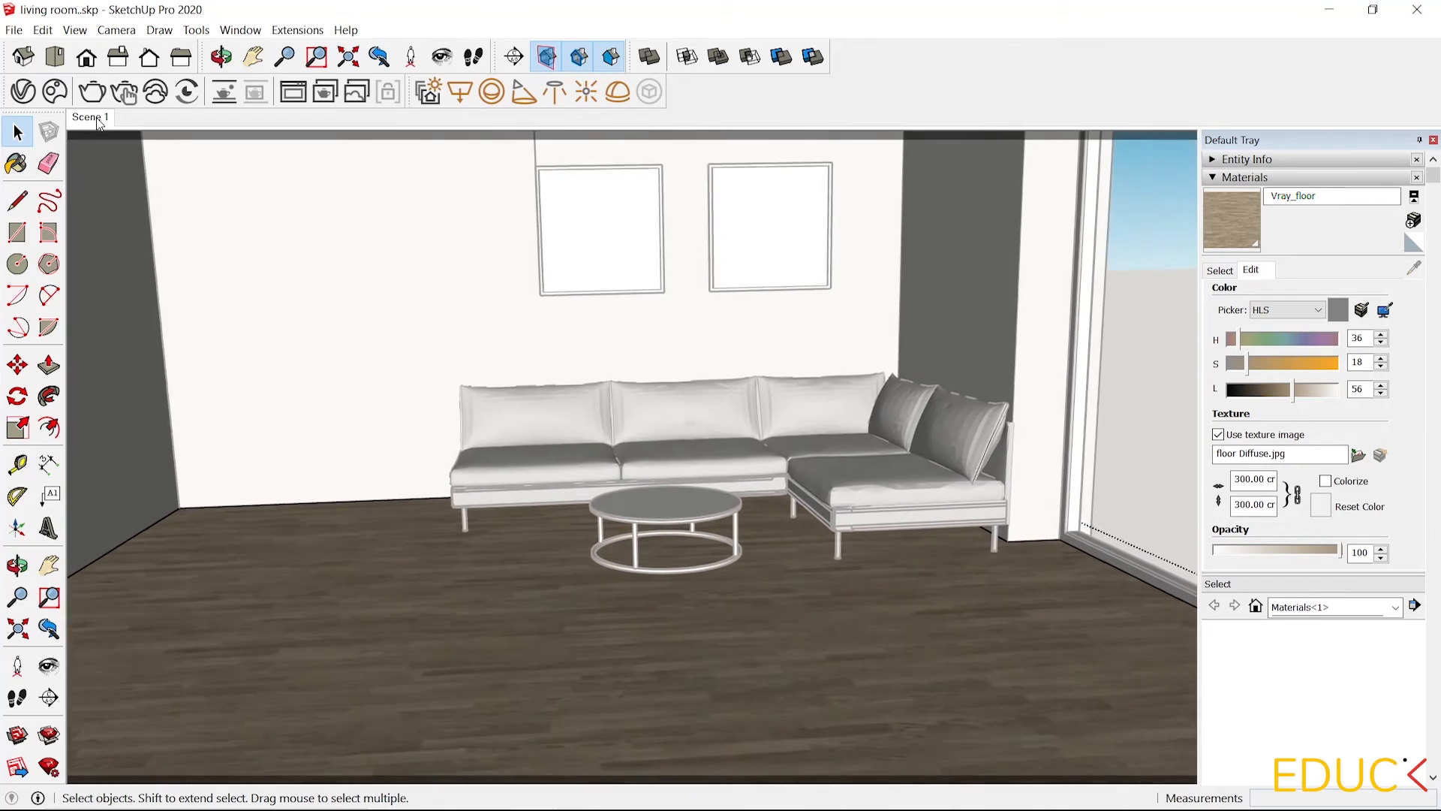
pyautogui.click(92, 92)
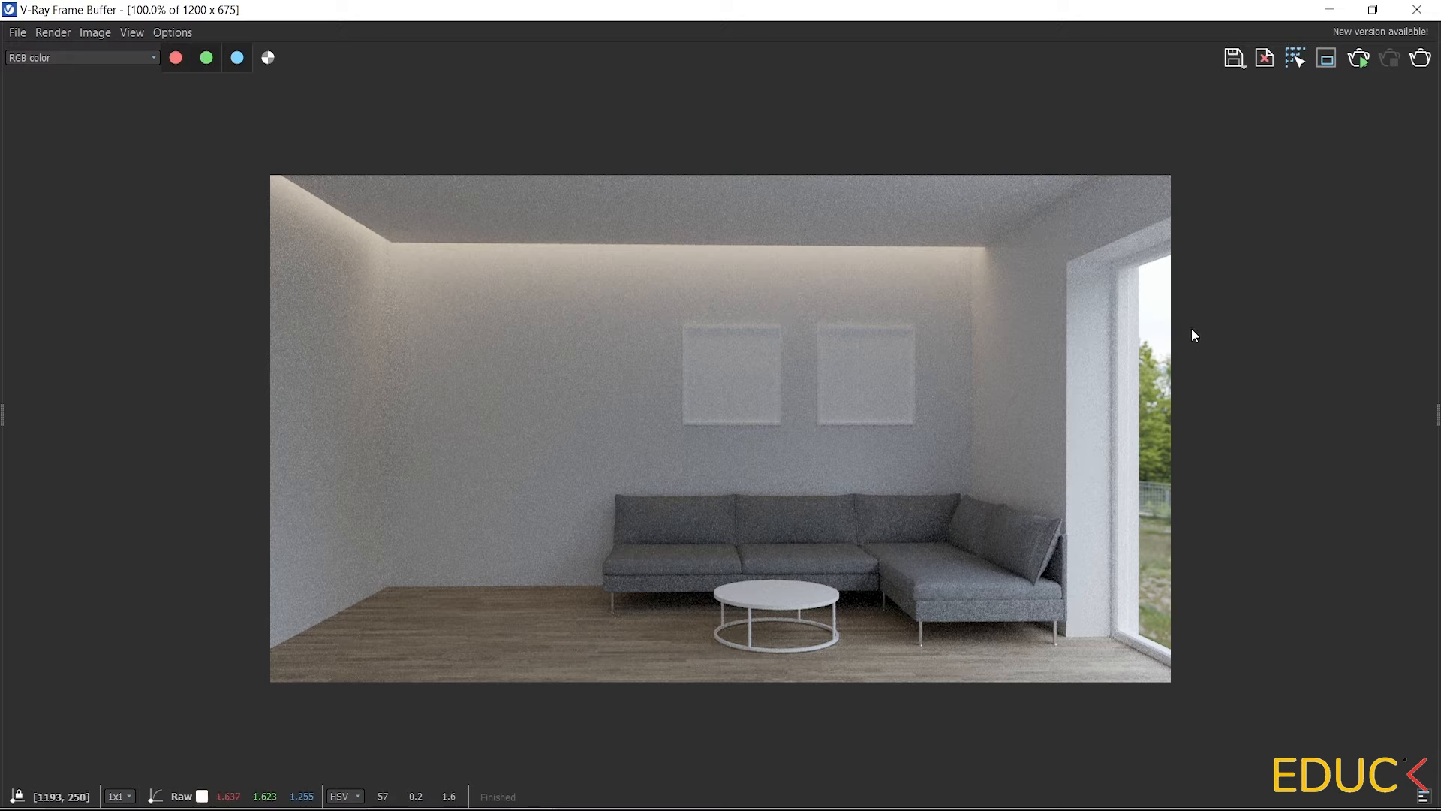
pyautogui.click(1336, 10)
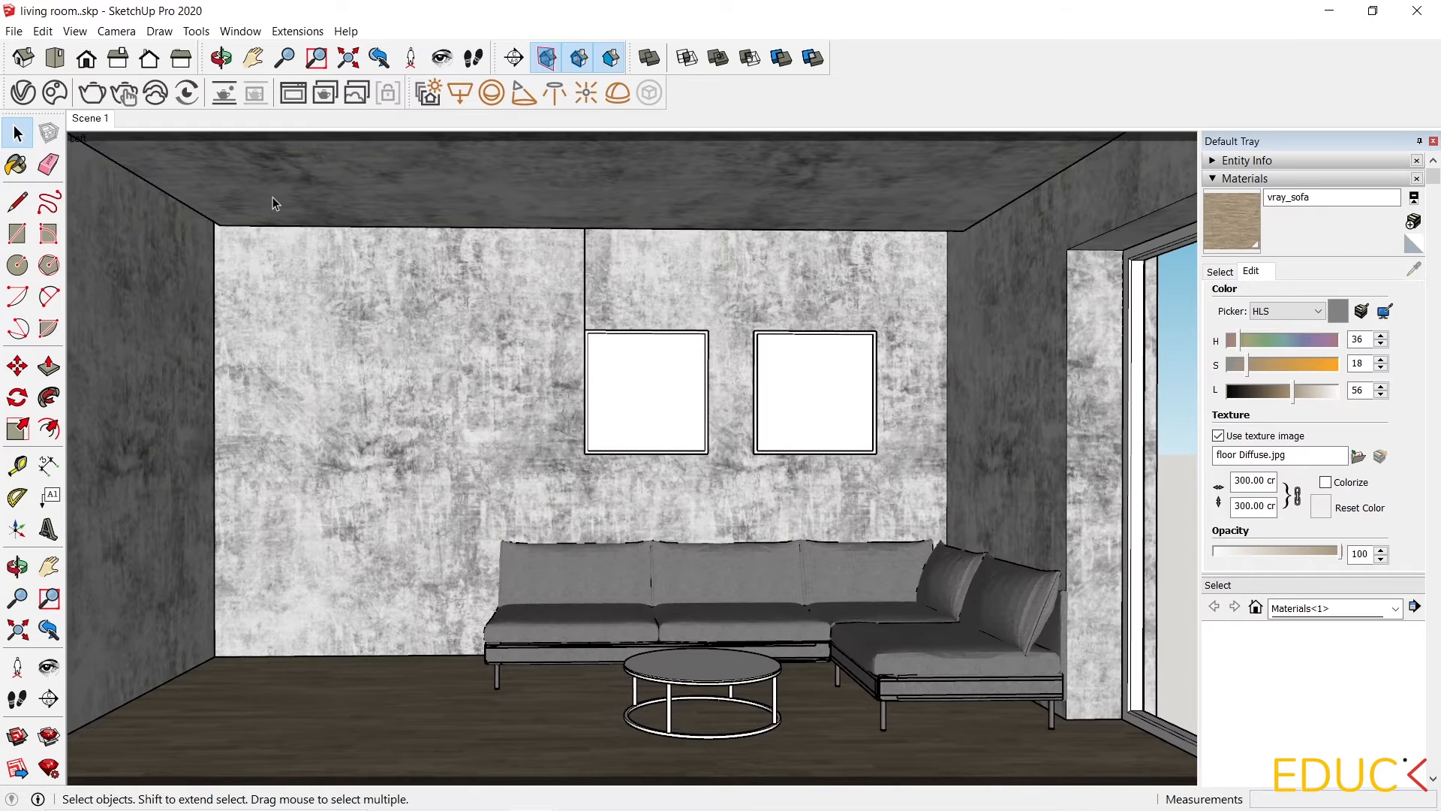
# In the V-Ray Asset Editor, create a new Generic material and rename it vray_marble.
pyautogui.click(23, 94)
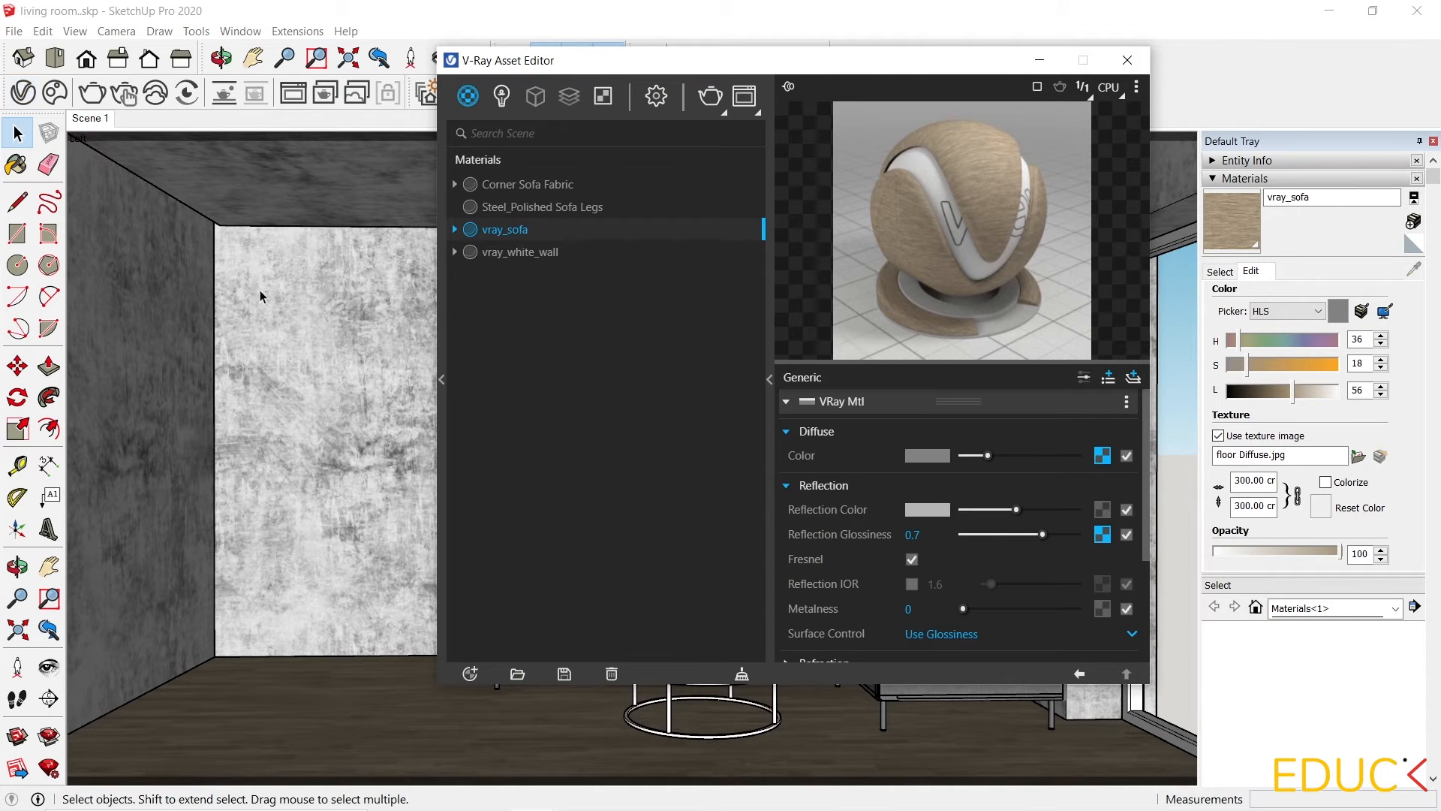
pyautogui.click(472, 673)
pyautogui.moveTo(503, 655)
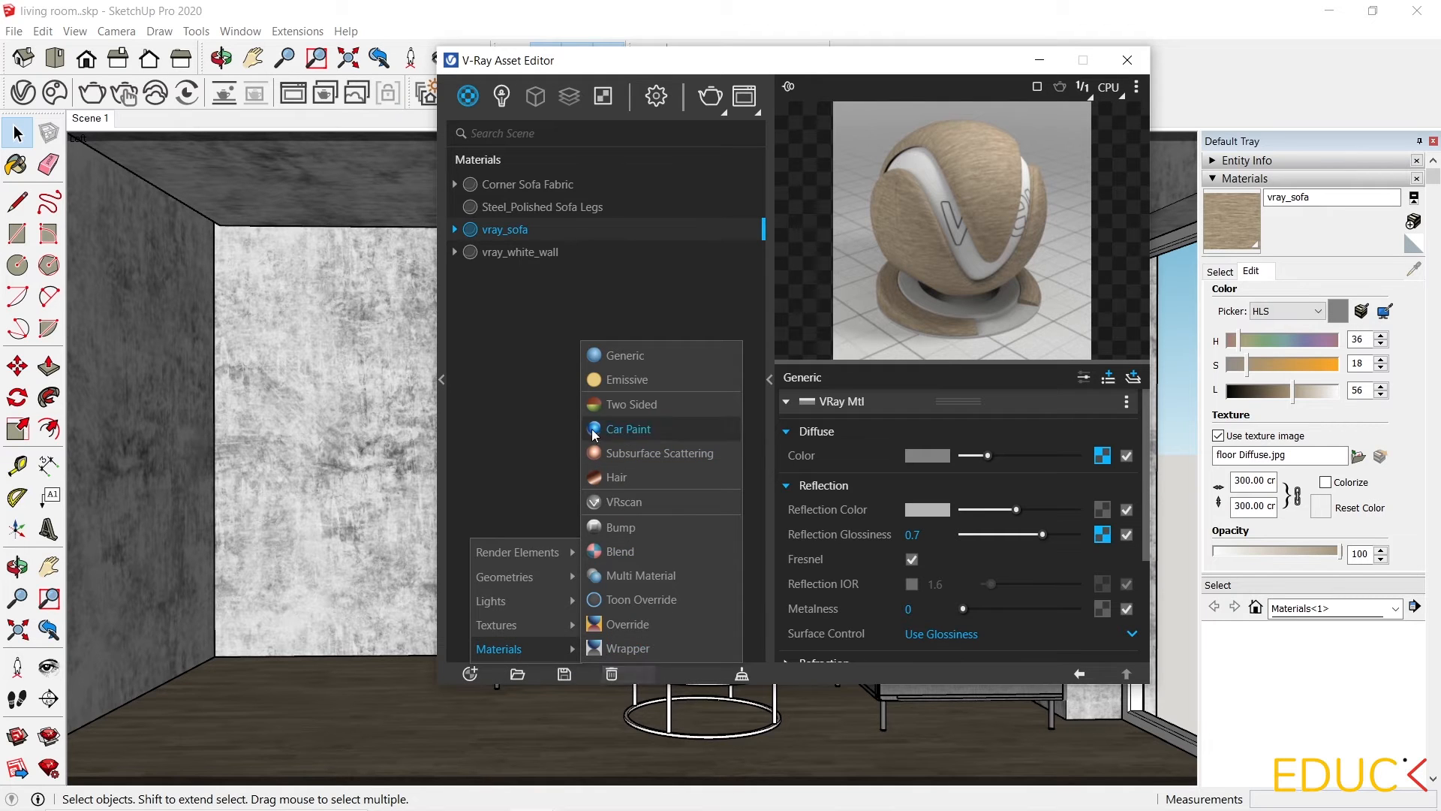
pyautogui.click(615, 351)
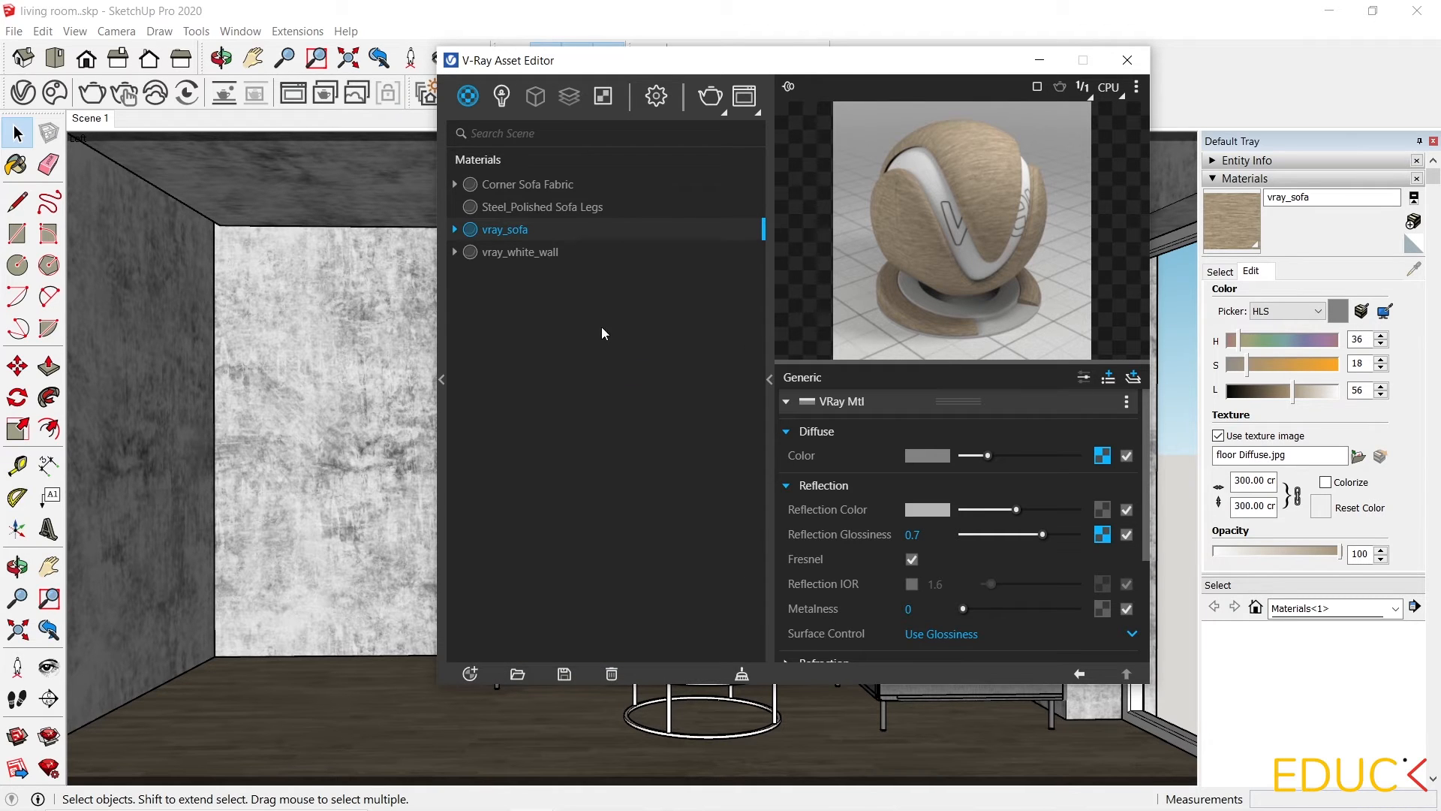
pyautogui.doubleClick(503, 208)
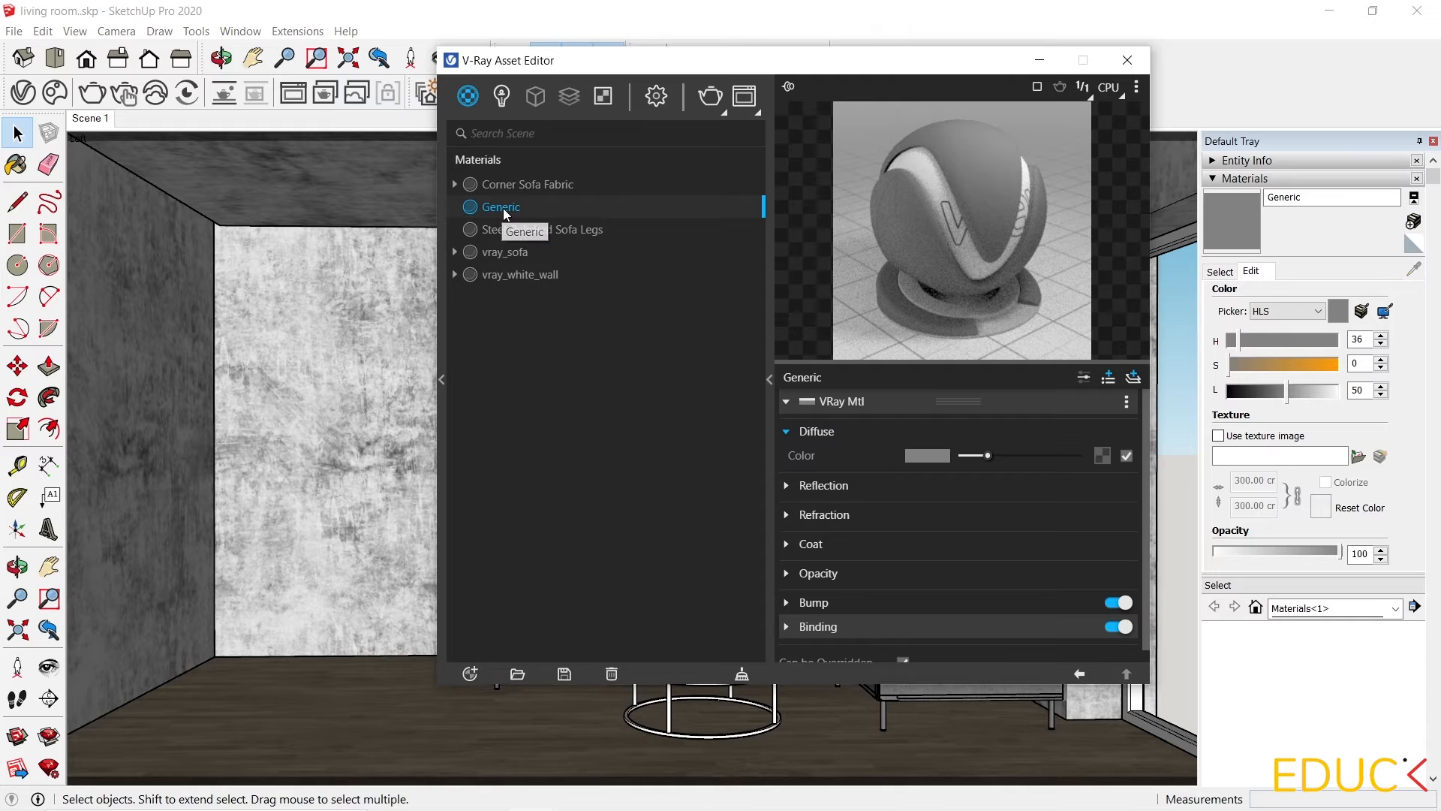
pyautogui.write('vray_marble')
pyautogui.click(569, 385)
# Load marble.jpeg as a bitmap texture into the diffuse color of the vray_marble material.
pyautogui.hotkey('alt', 'Tab')
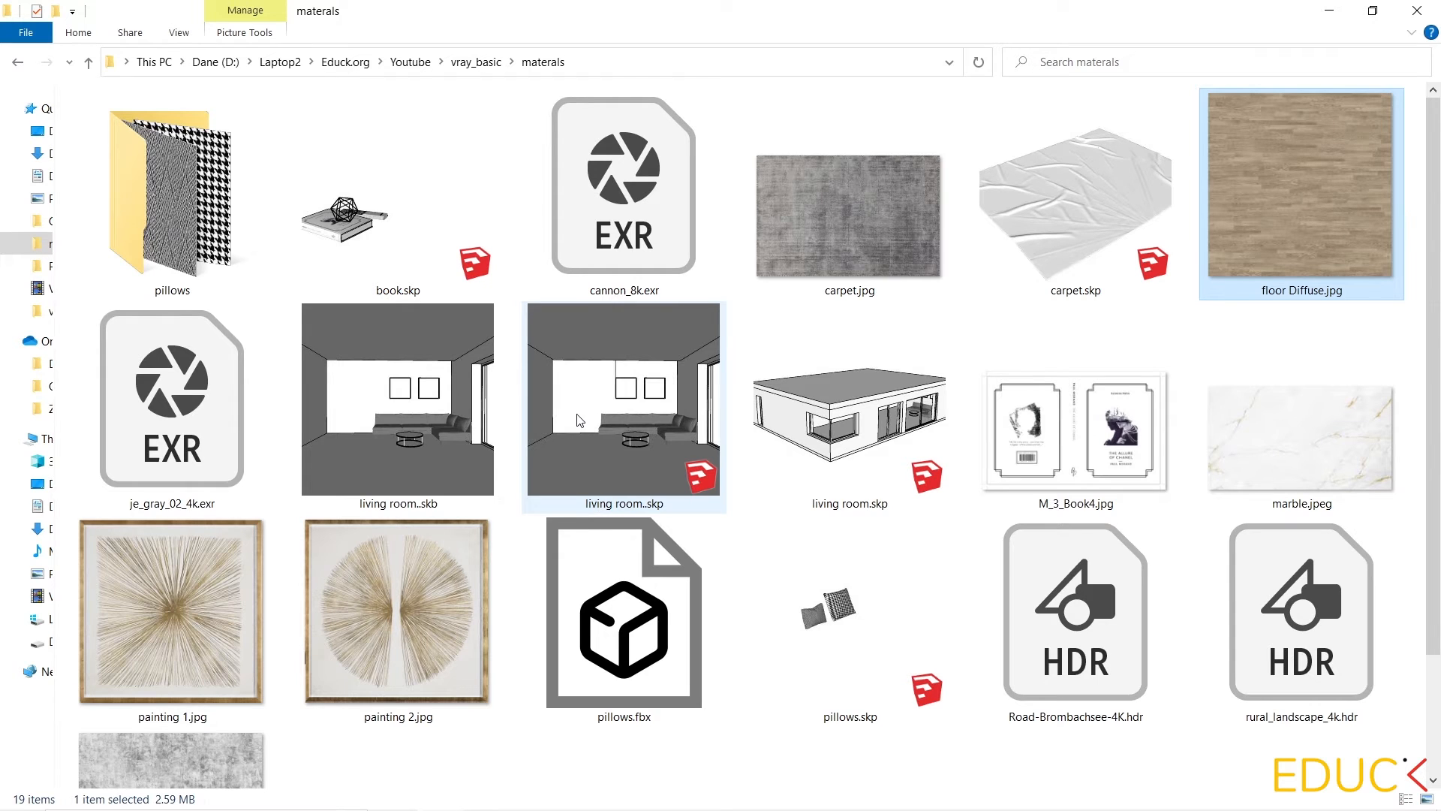
pyautogui.scroll(-2, 578, 419)
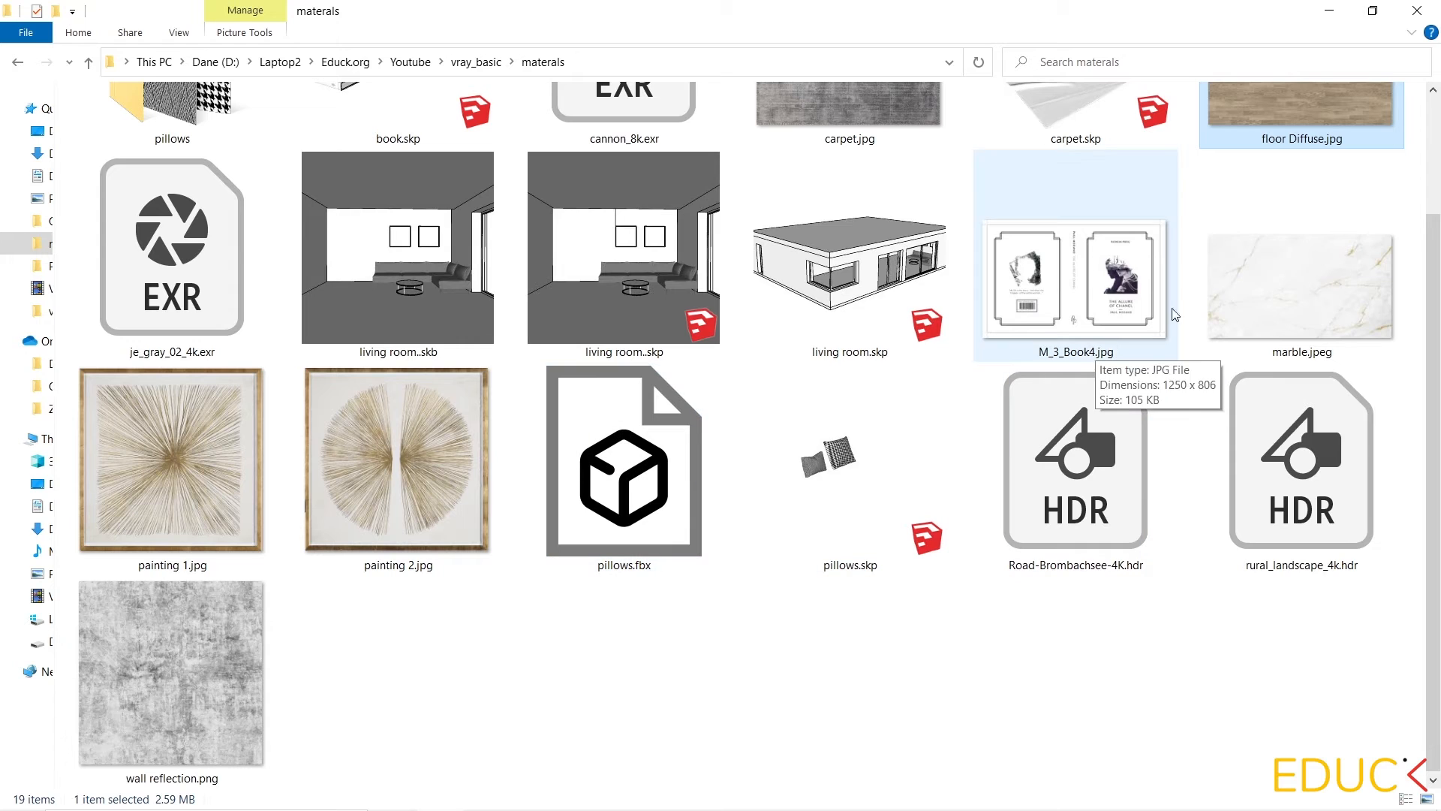
pyautogui.click(1300, 252)
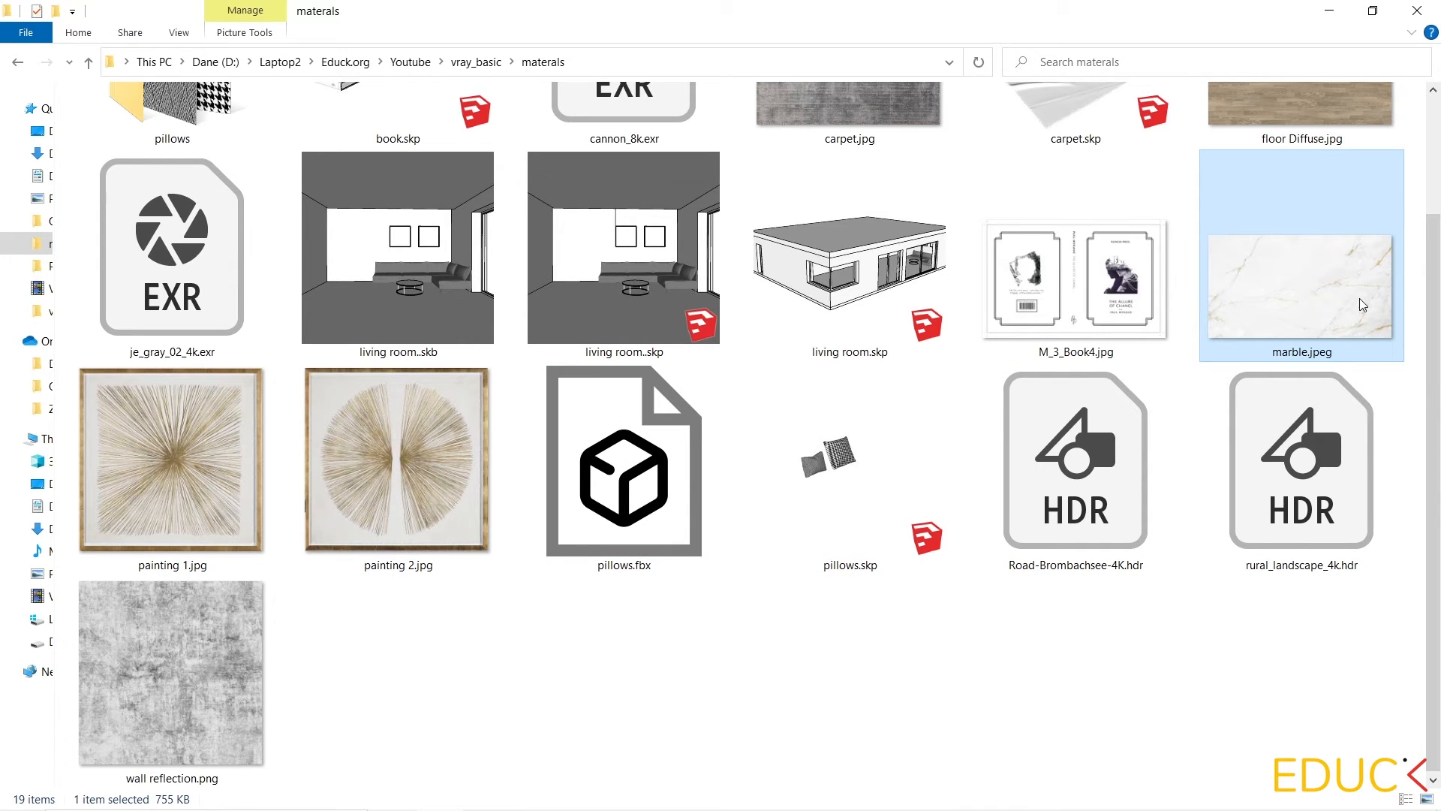
pyautogui.click(1330, 11)
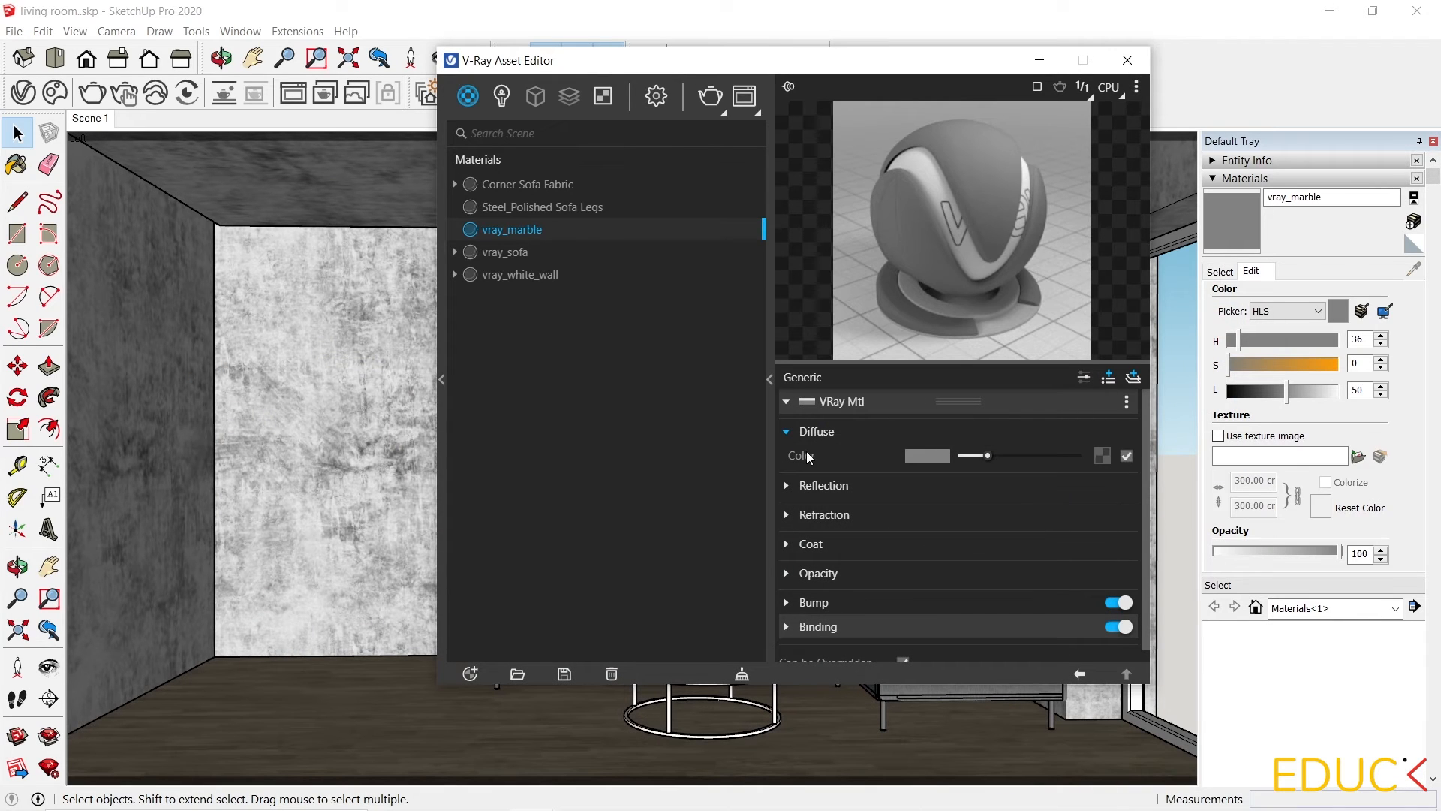
pyautogui.click(1104, 456)
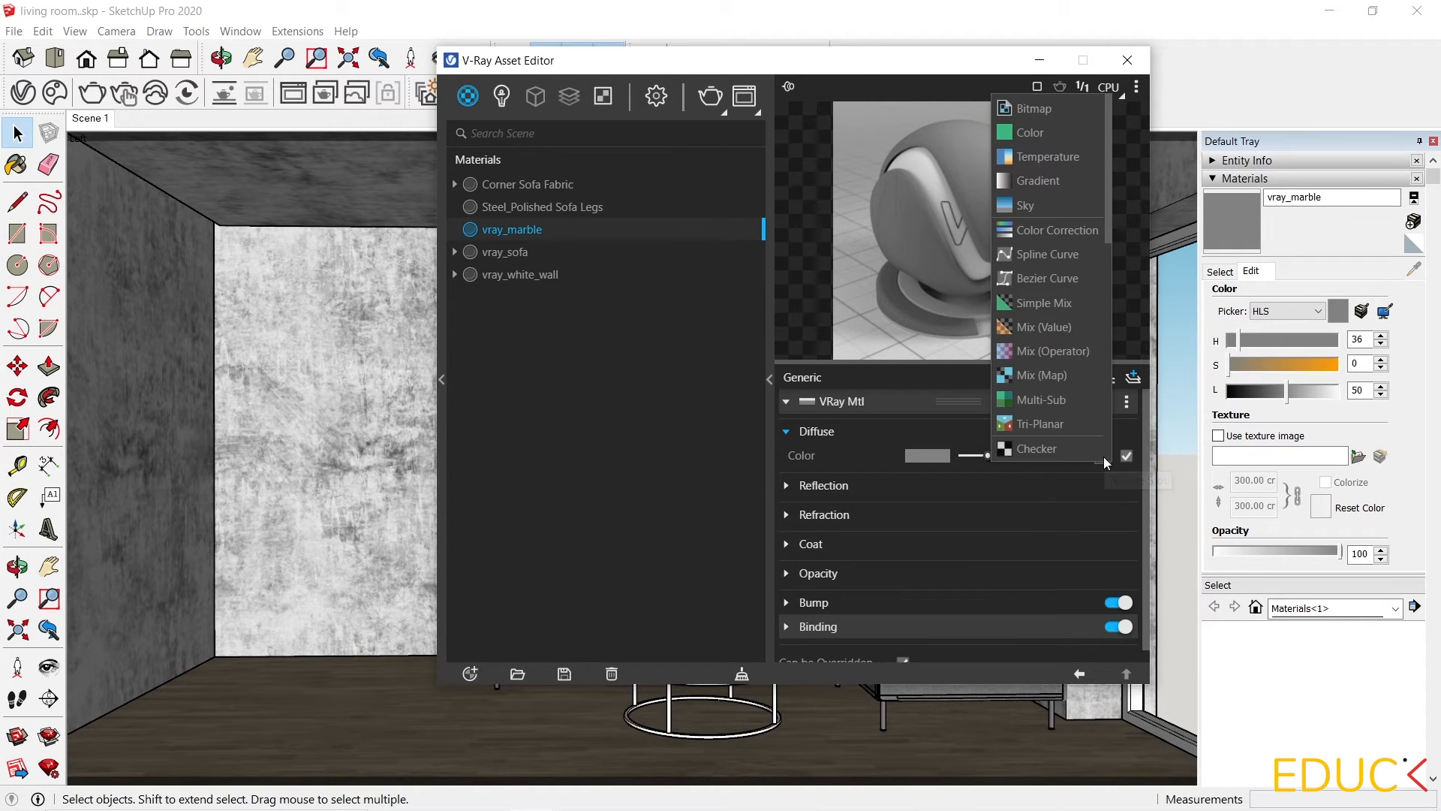
pyautogui.click(1053, 106)
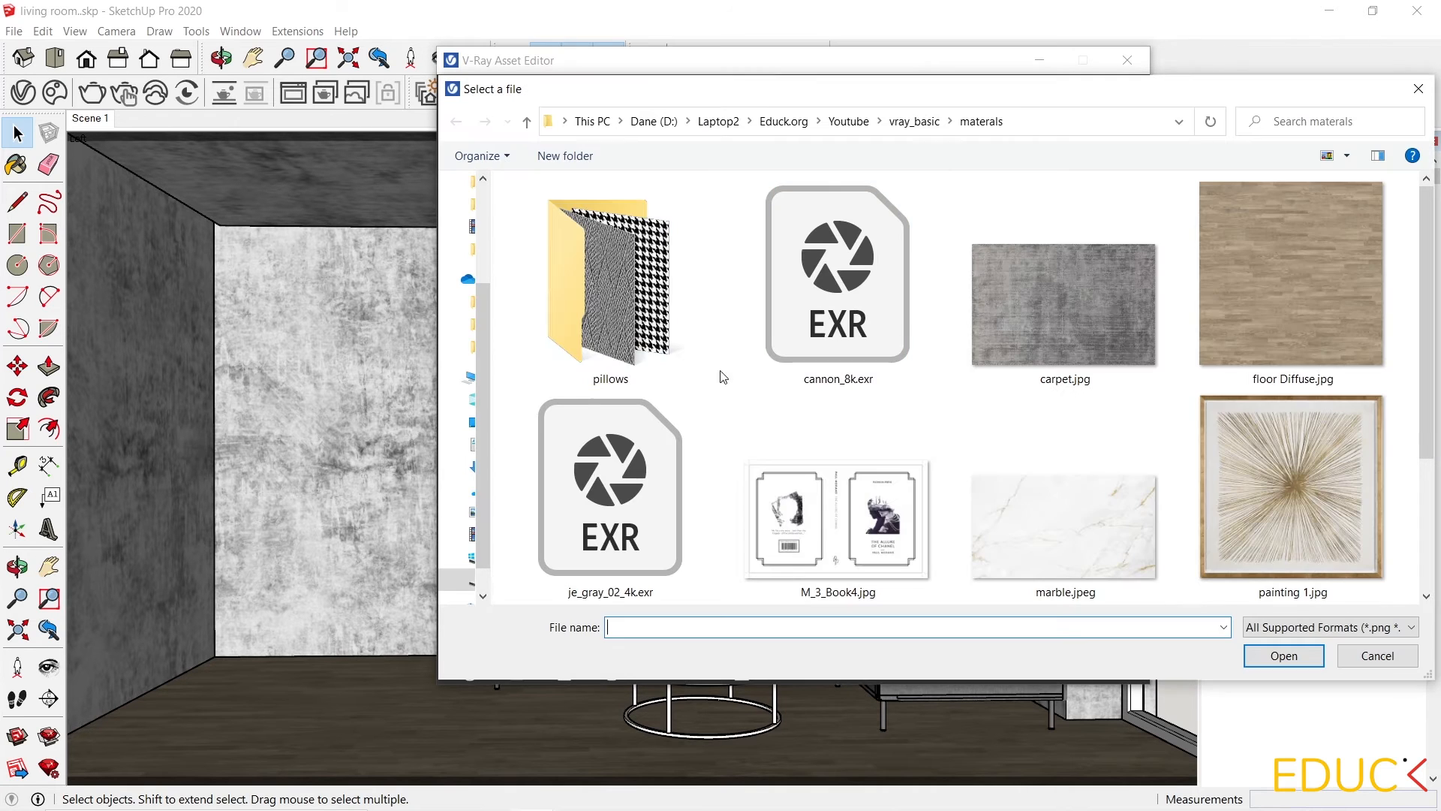
pyautogui.click(1057, 552)
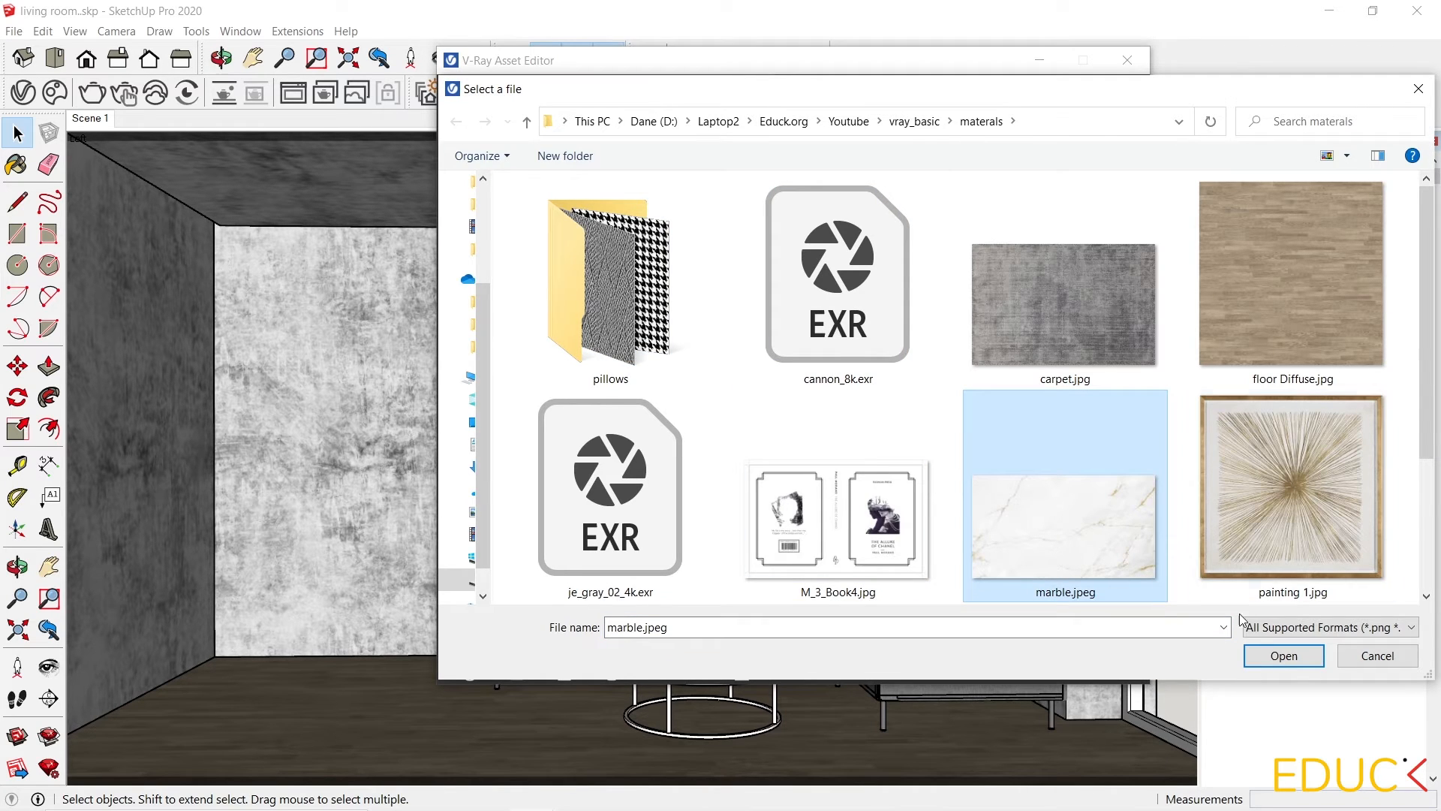
pyautogui.click(1271, 656)
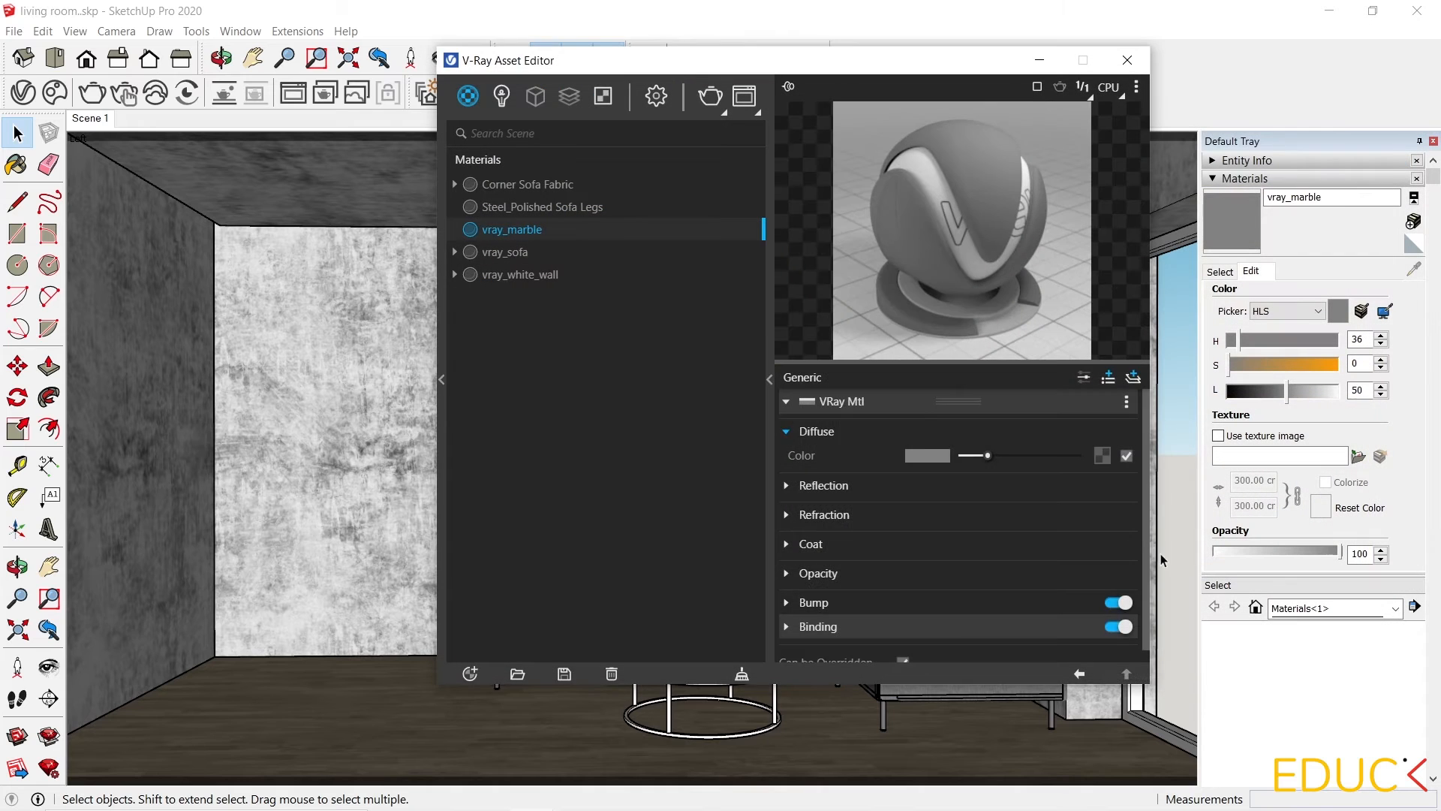
pyautogui.click(1079, 674)
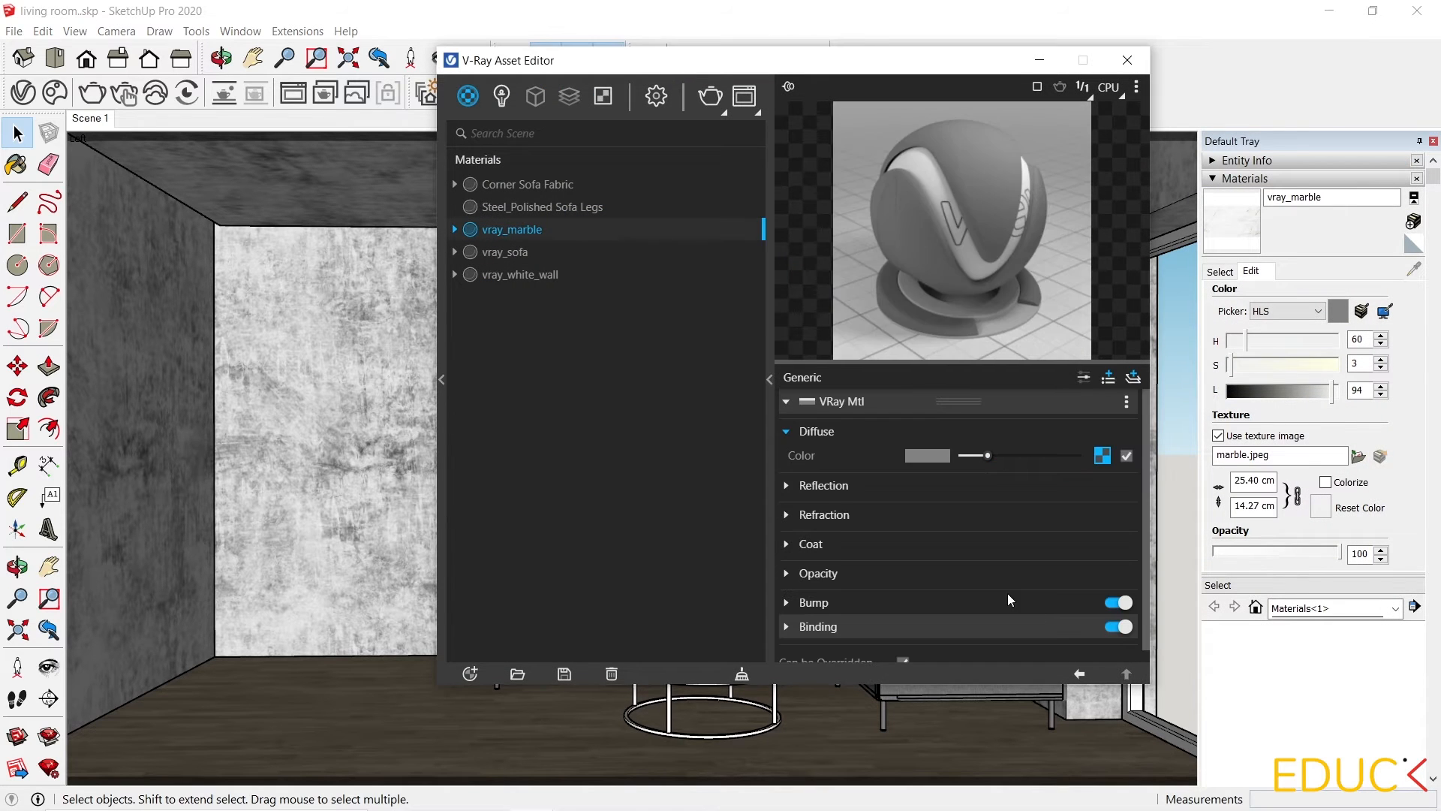
# Set the marble's reflection color to a light grey of 208, lower its reflection glossiness slightly, and close the editor.
pyautogui.click(824, 485)
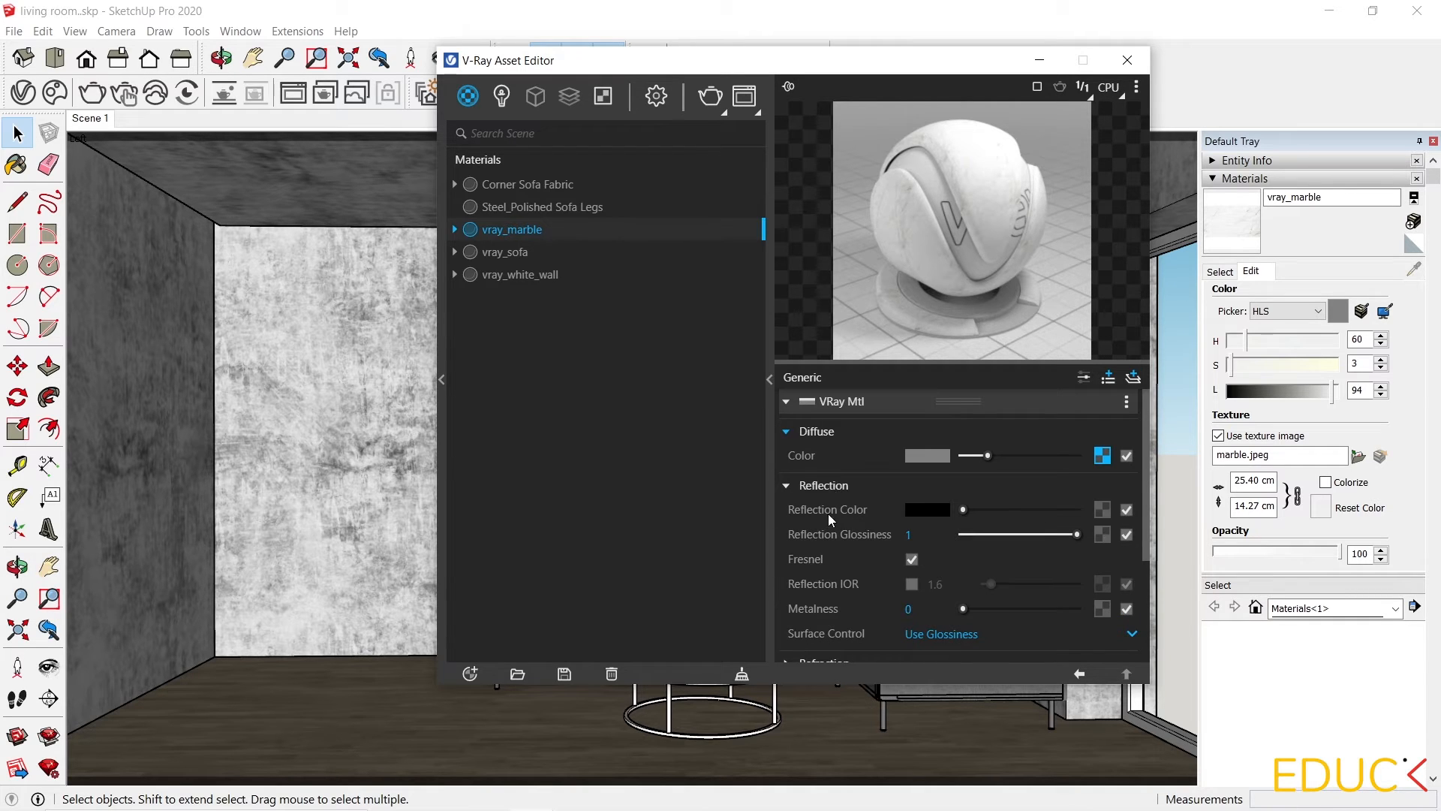
pyautogui.moveTo(965, 511); pyautogui.dragTo(1043, 511)
pyautogui.click(929, 511)
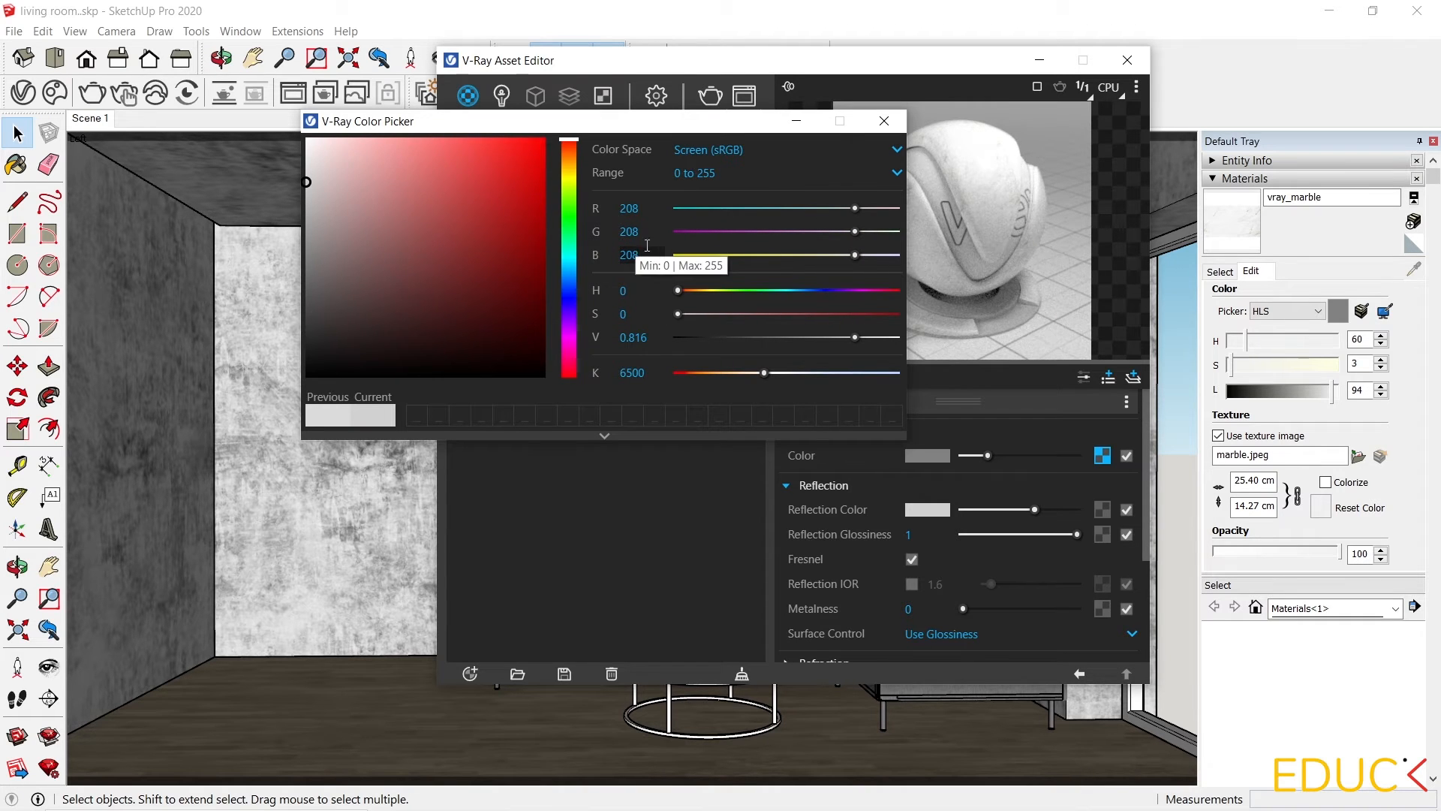
pyautogui.click(883, 122)
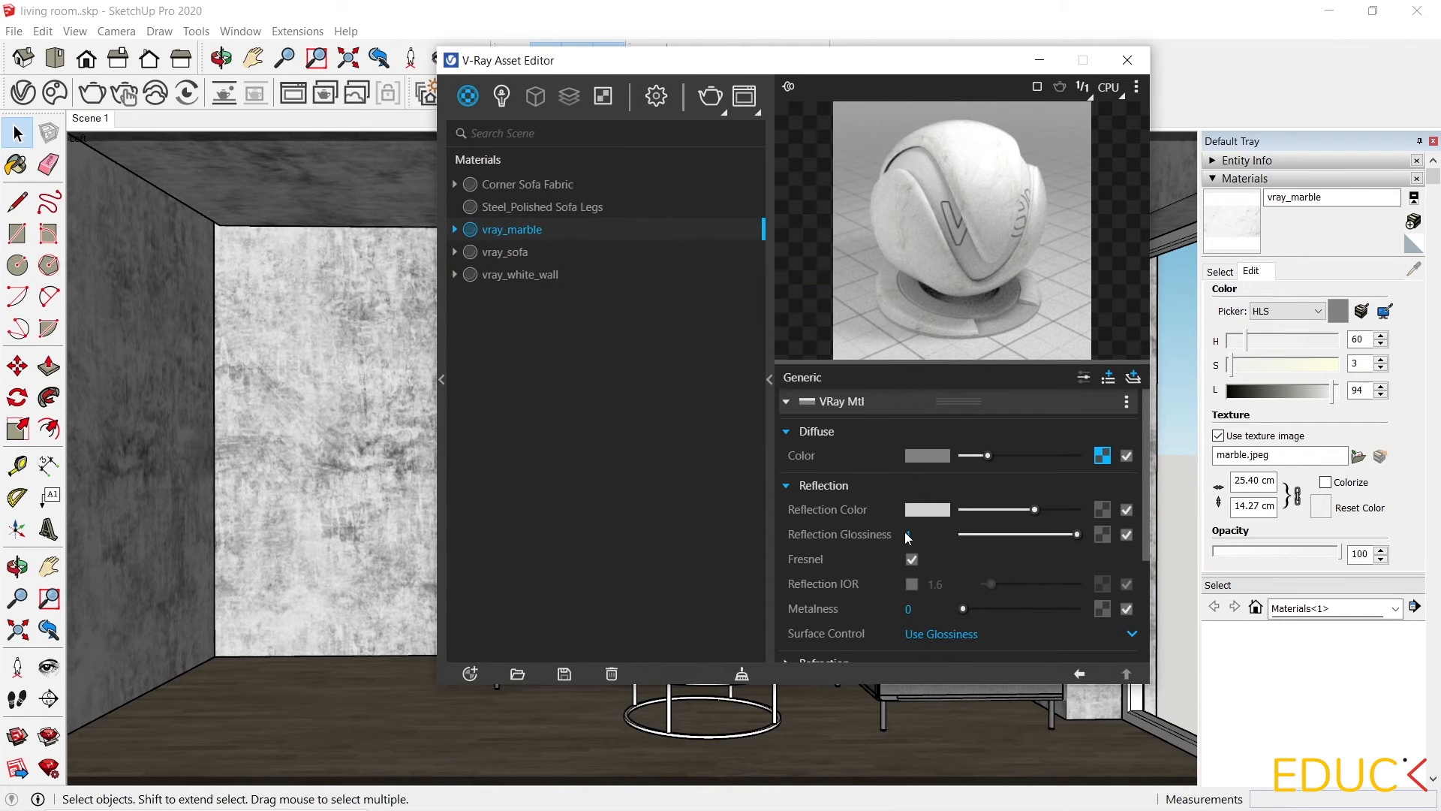
pyautogui.moveTo(1078, 535); pyautogui.dragTo(1068, 536)
pyautogui.click(1041, 62)
# Paint the coffee table top with the vray_marble material.
pyautogui.scroll(5, 703, 727)
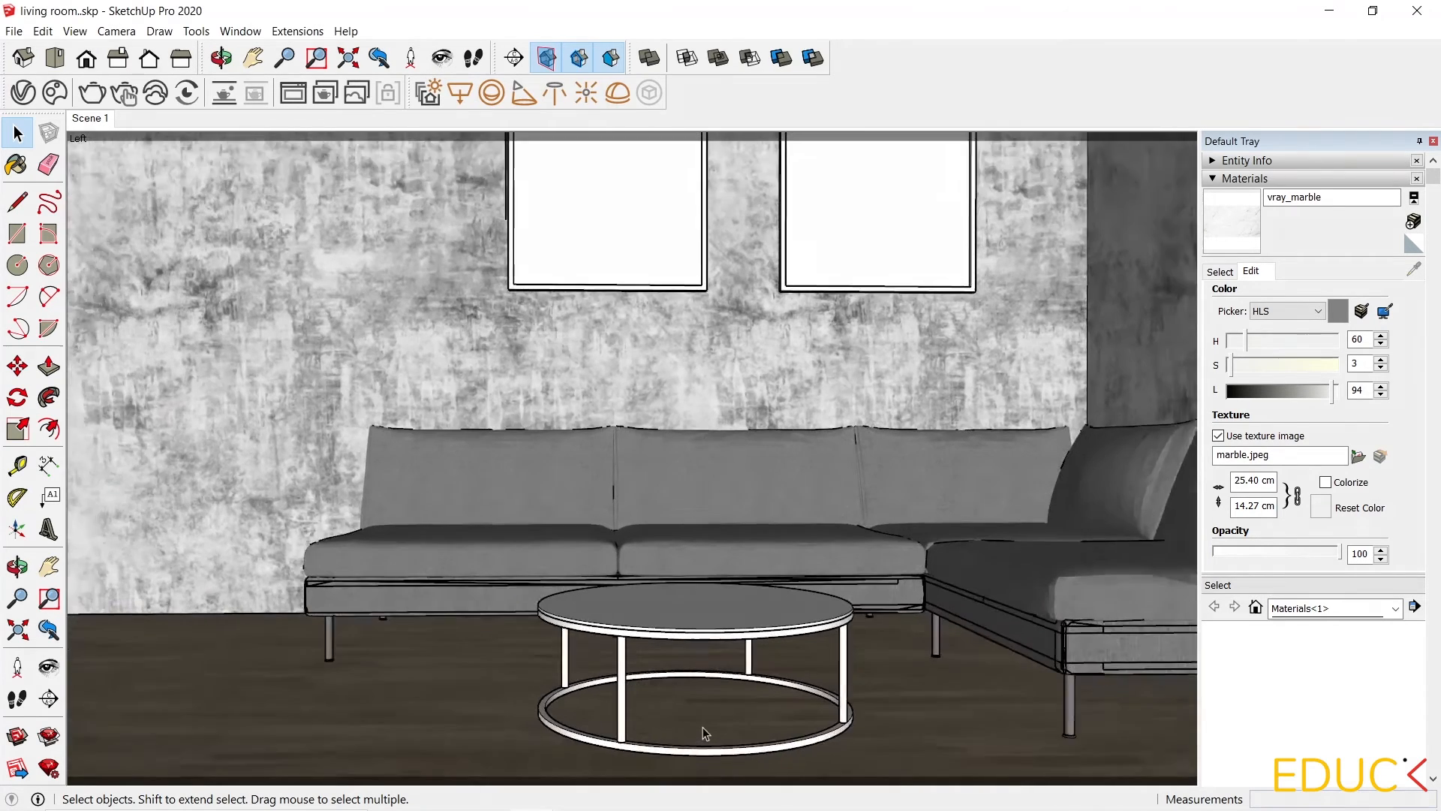
pyautogui.scroll(8, 679, 612)
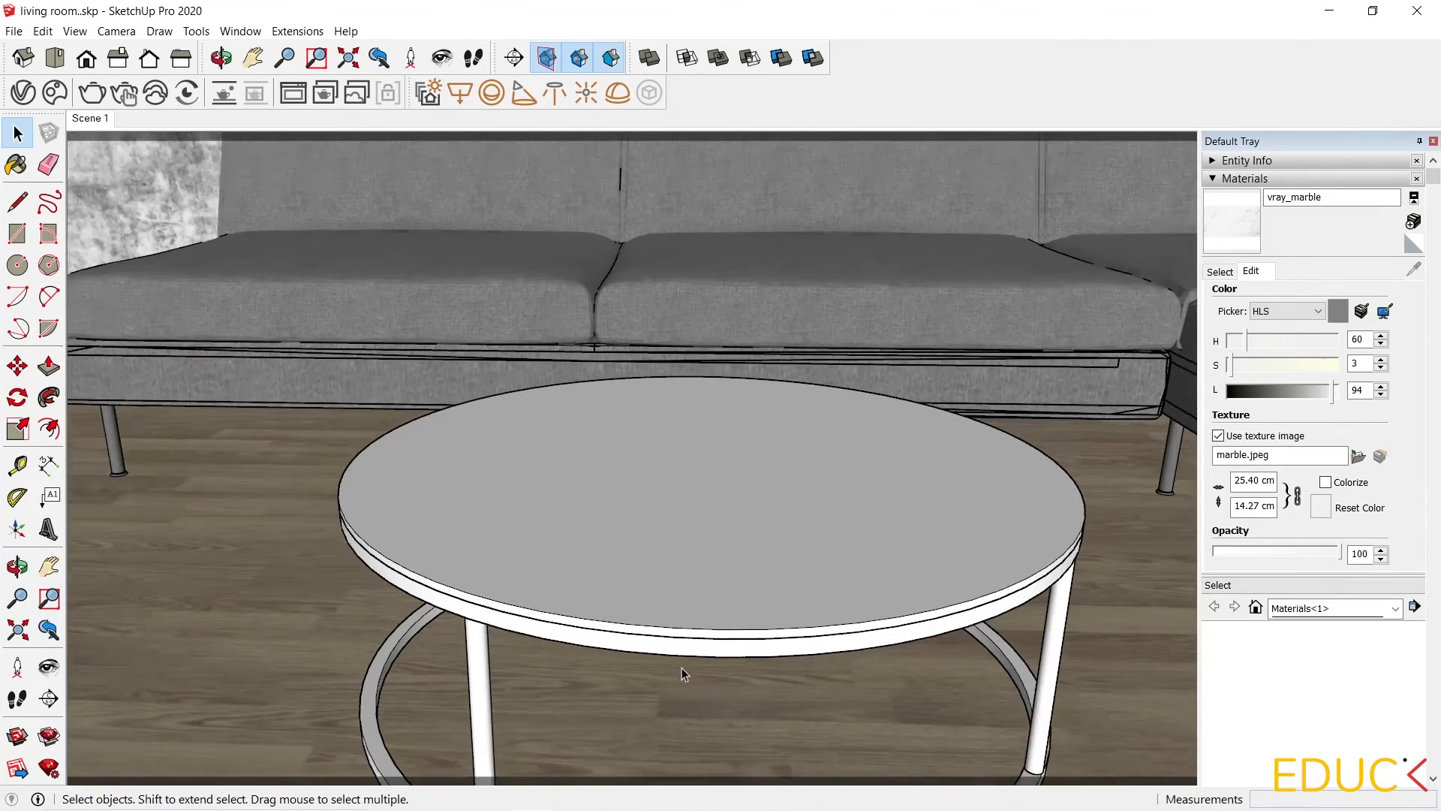
pyautogui.click(799, 425)
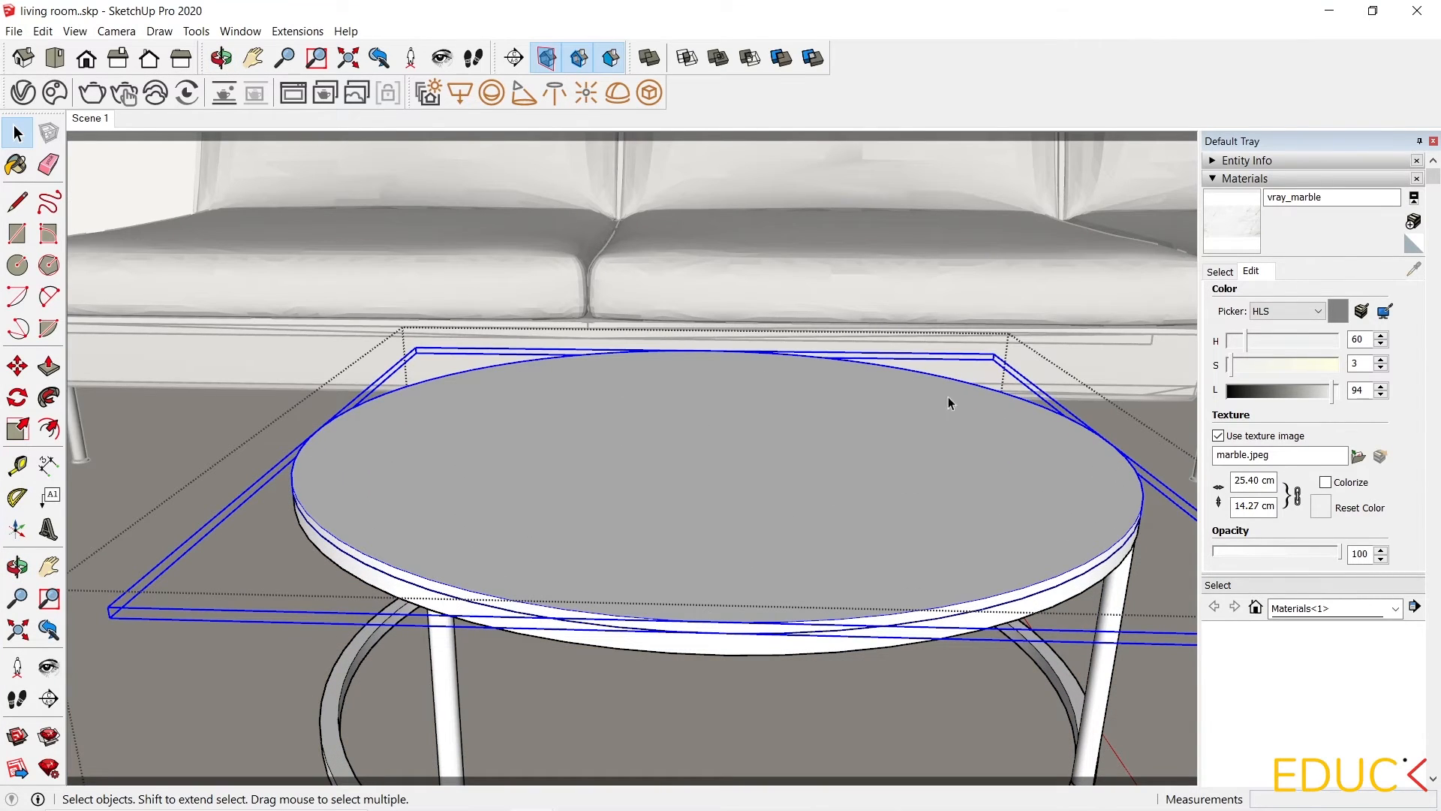
pyautogui.click(1234, 238)
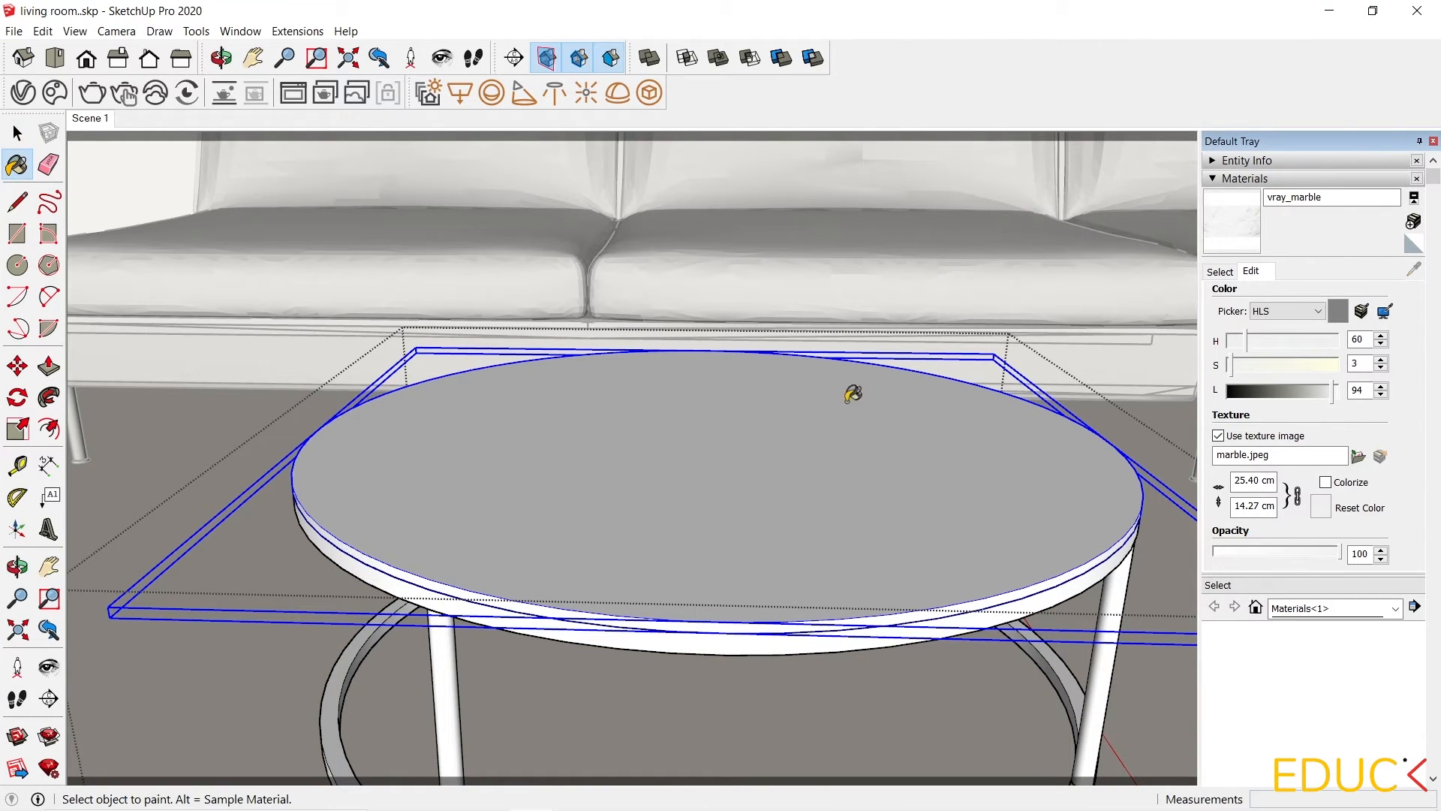
pyautogui.click(816, 439)
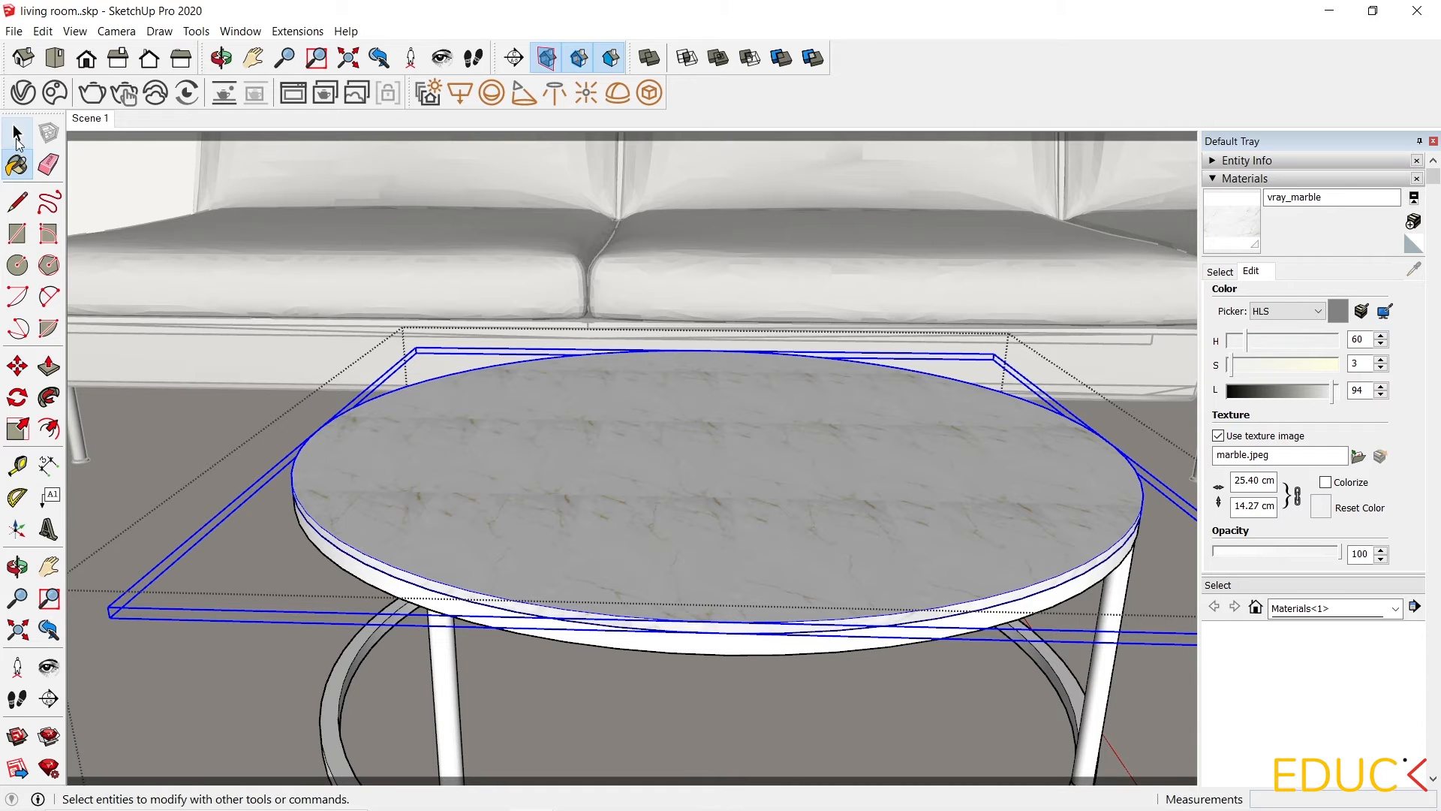
# Scale the marble texture width on the table top to 254 cm.
pyautogui.click(17, 133)
pyautogui.click(290, 250)
pyautogui.scroll(6, 542, 692)
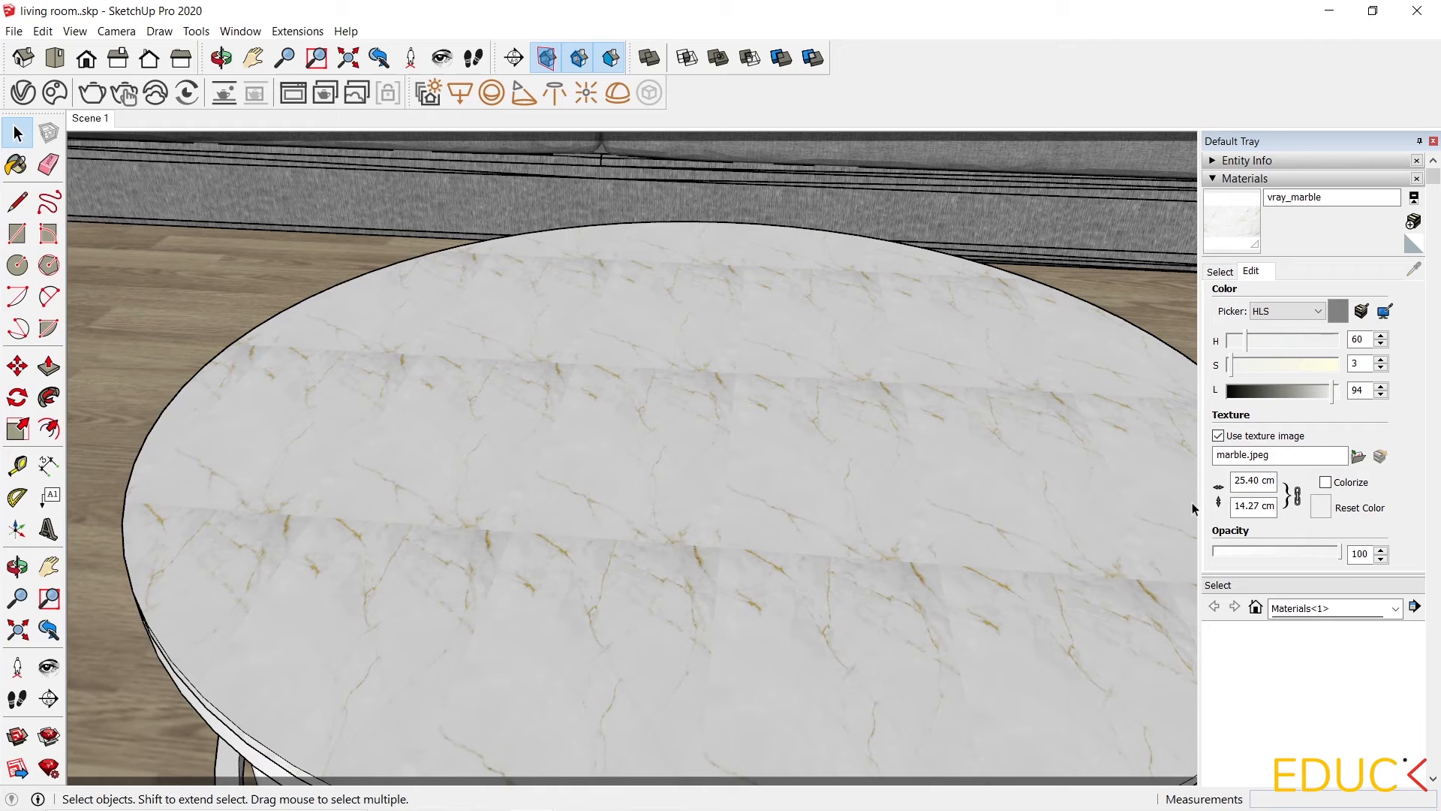
pyautogui.click(1250, 479)
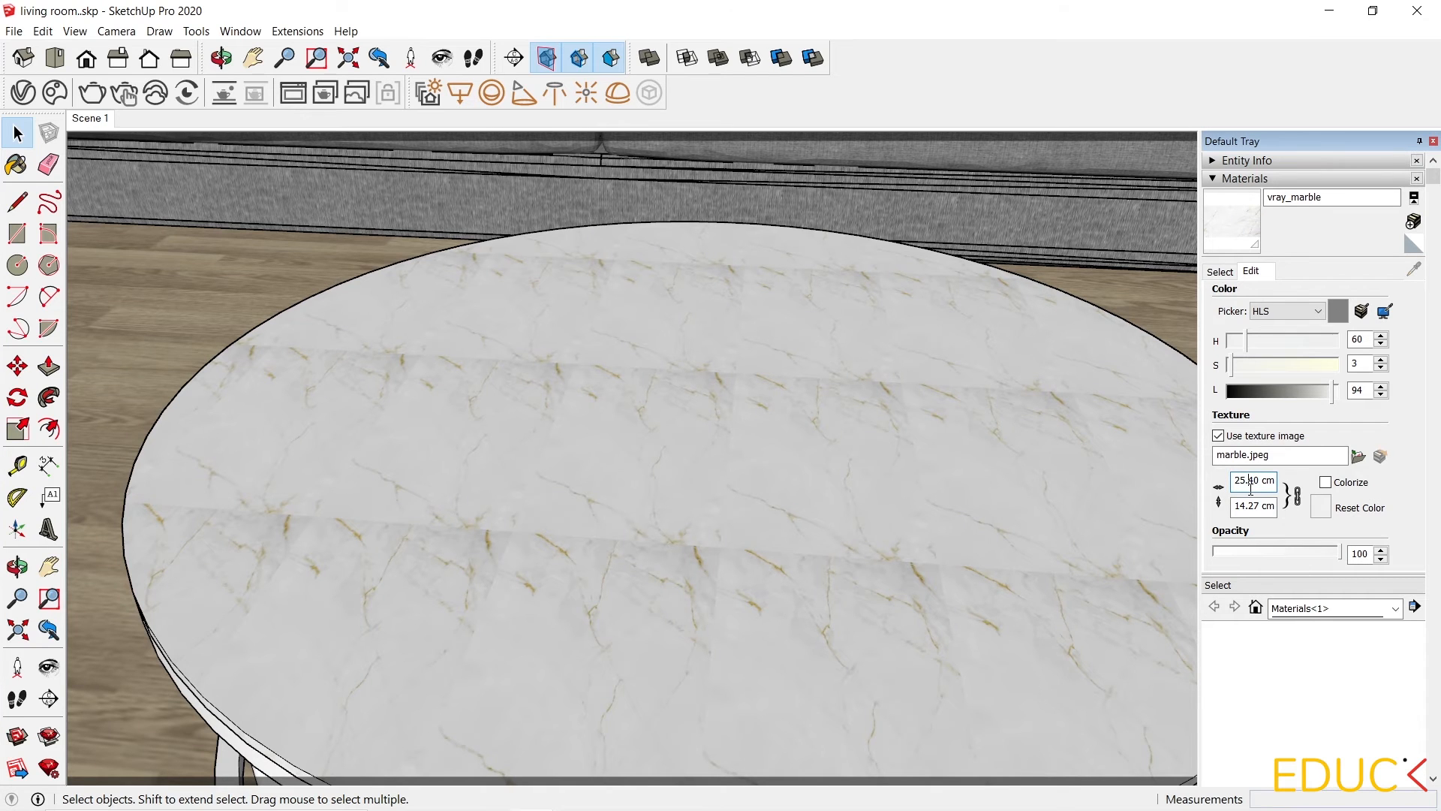
pyautogui.press('BackSpace')
pyautogui.press('Right')
pyautogui.press('Right')
pyautogui.press('BackSpace')
pyautogui.scroll(-4, 839, 520)
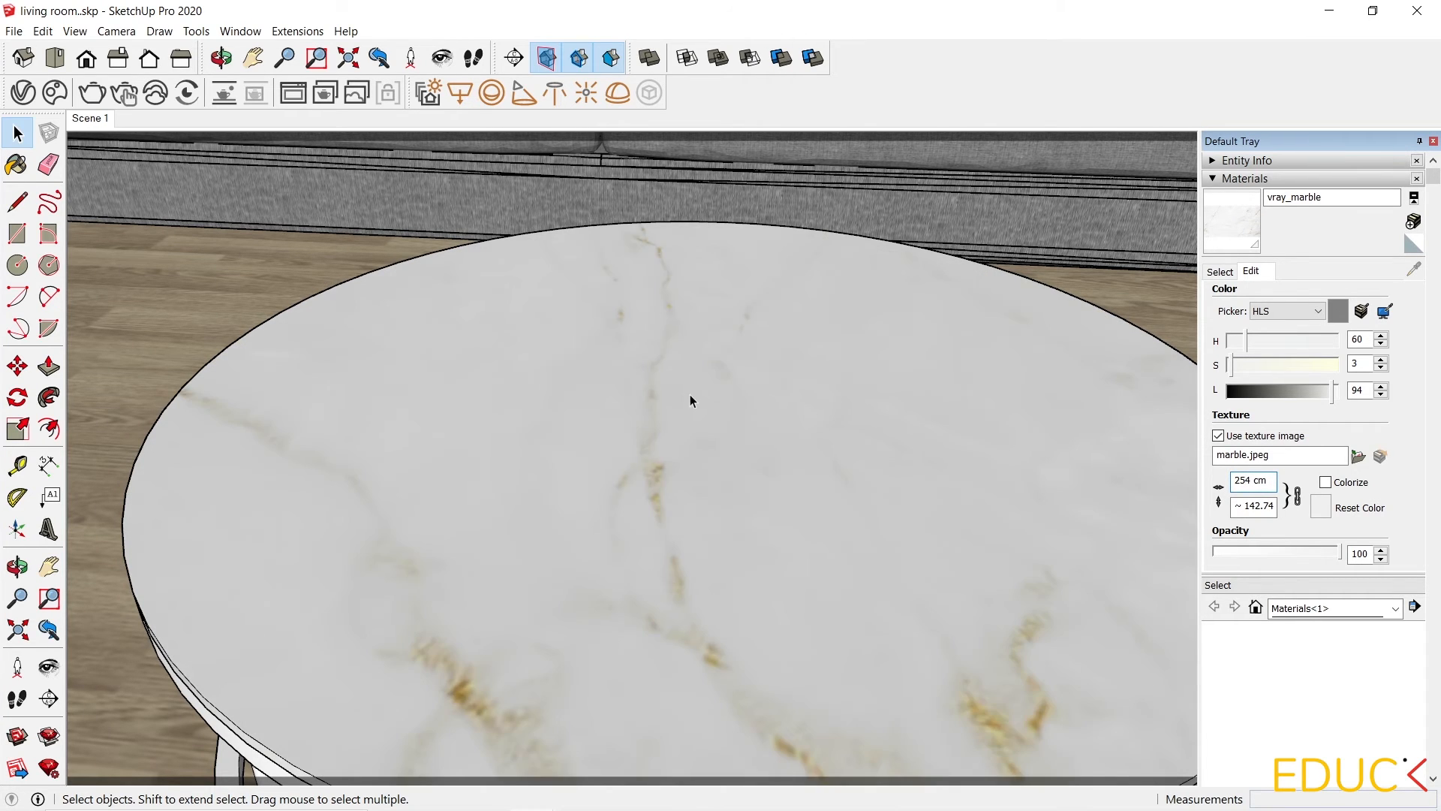
pyautogui.click(703, 334)
pyautogui.scroll(-6, 674, 412)
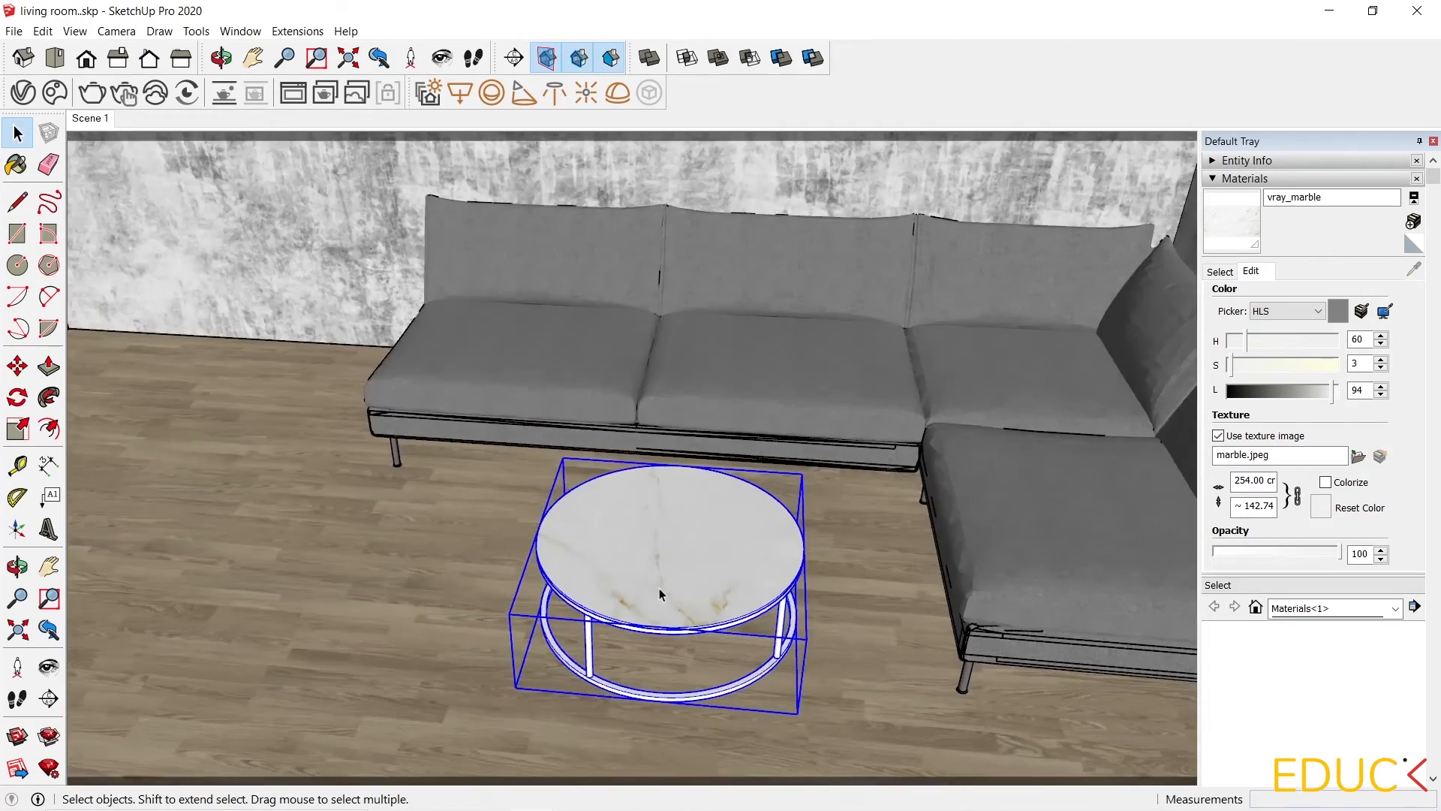
pyautogui.moveTo(659, 595); pyautogui.dragTo(741, 422, button='middle')
pyautogui.scroll(-3, 628, 660)
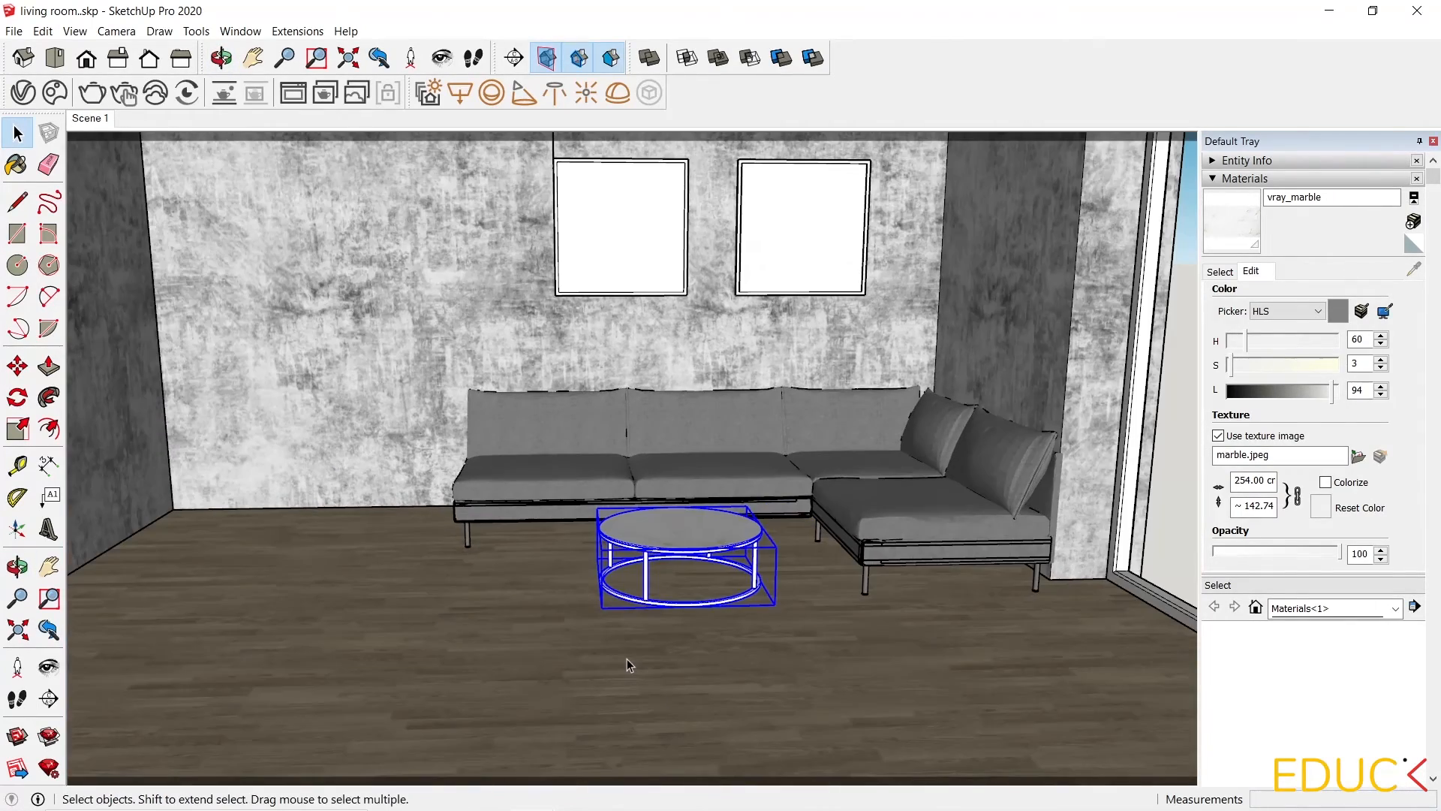
pyautogui.scroll(2, 707, 249)
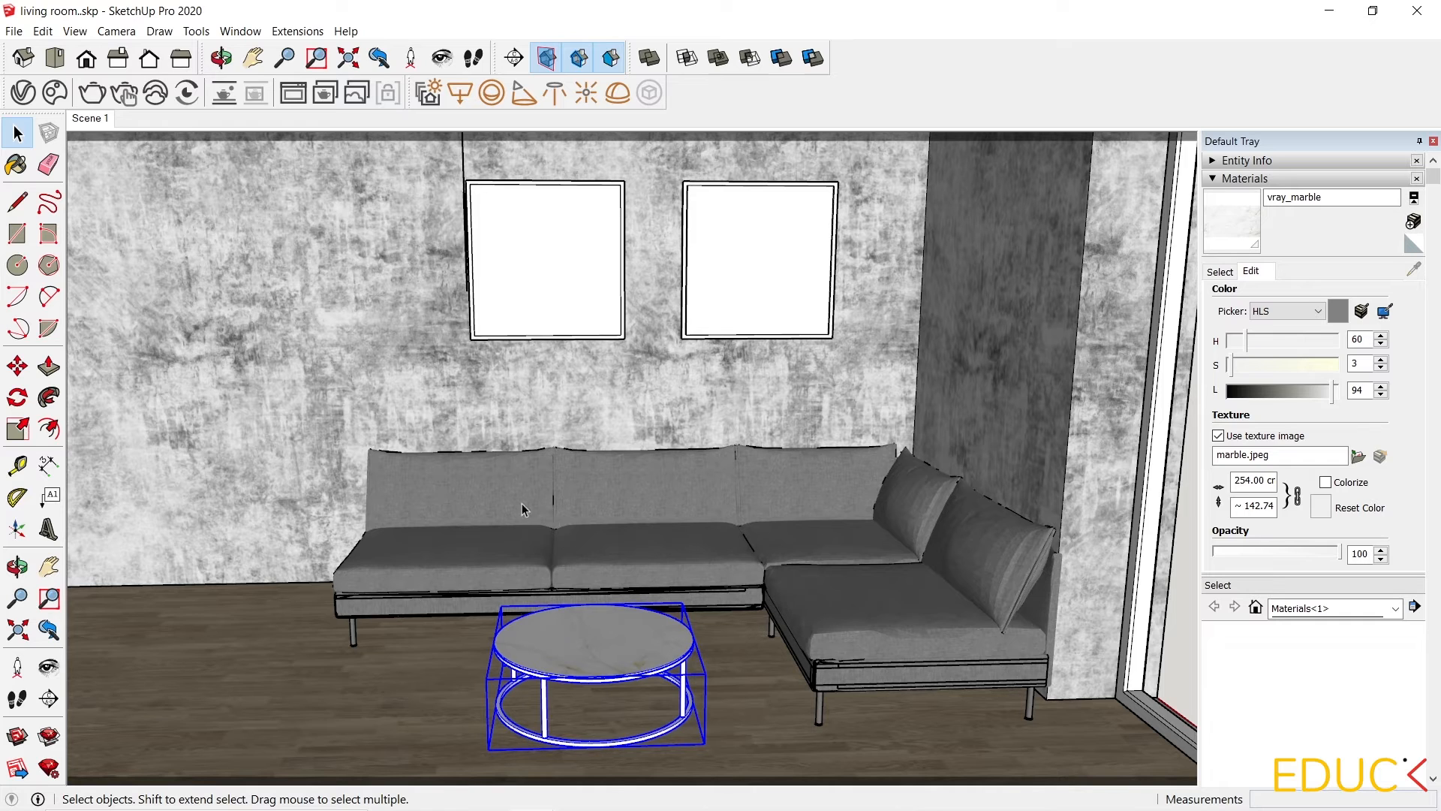
# Import carpet.skp into the living room by dragging it in from the materials folder.
pyautogui.click(447, 809)
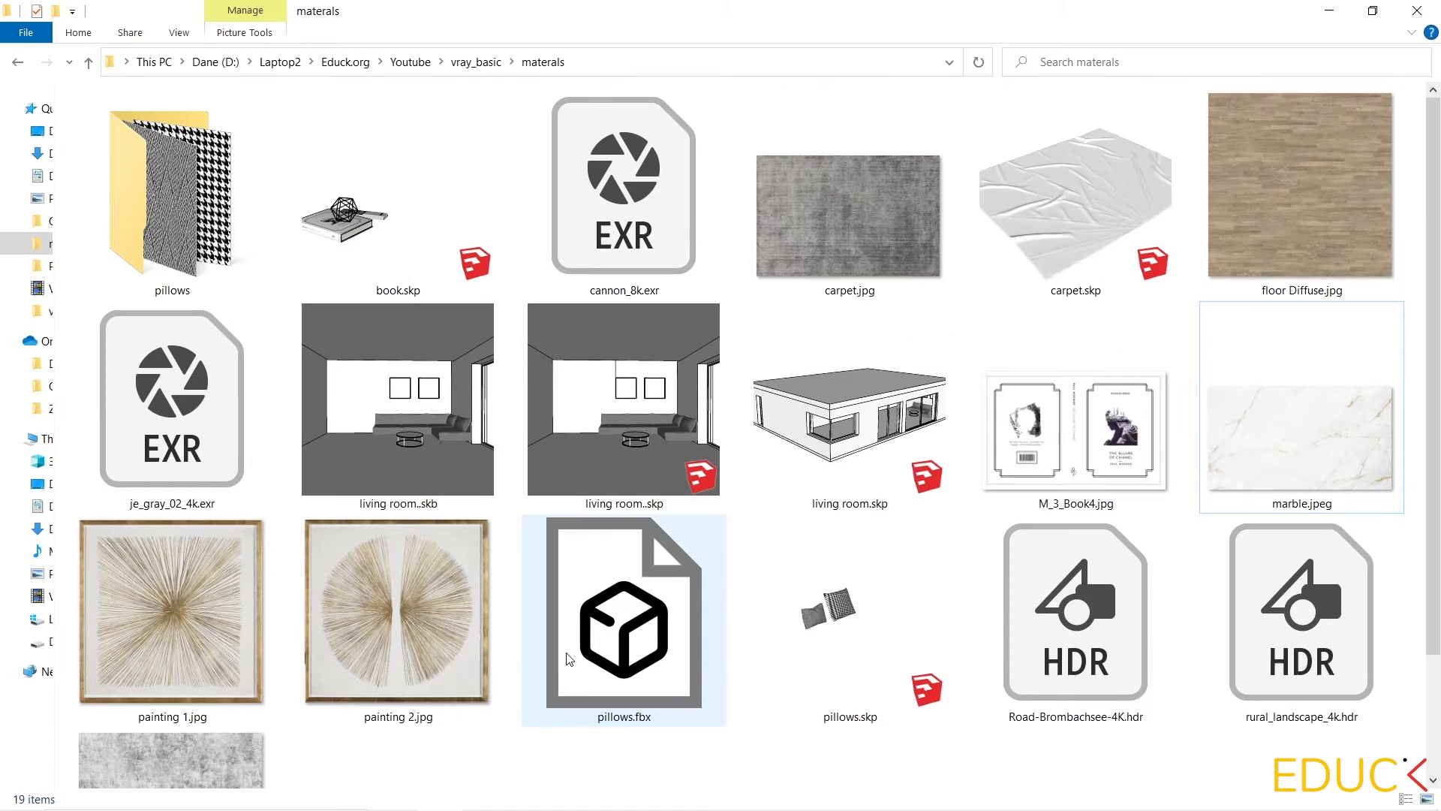
pyautogui.click(1025, 208)
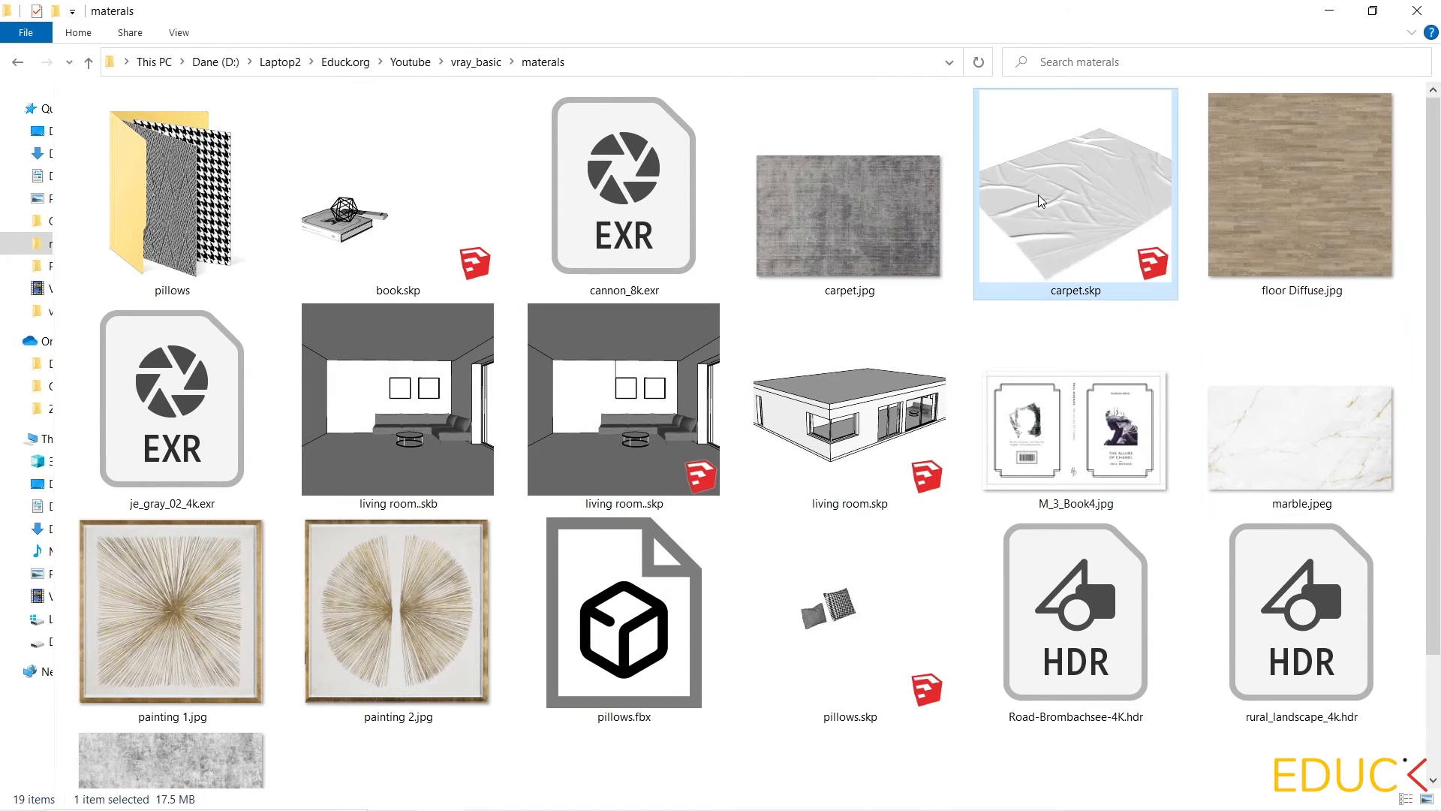
pyautogui.doubleClick(1005, 28)
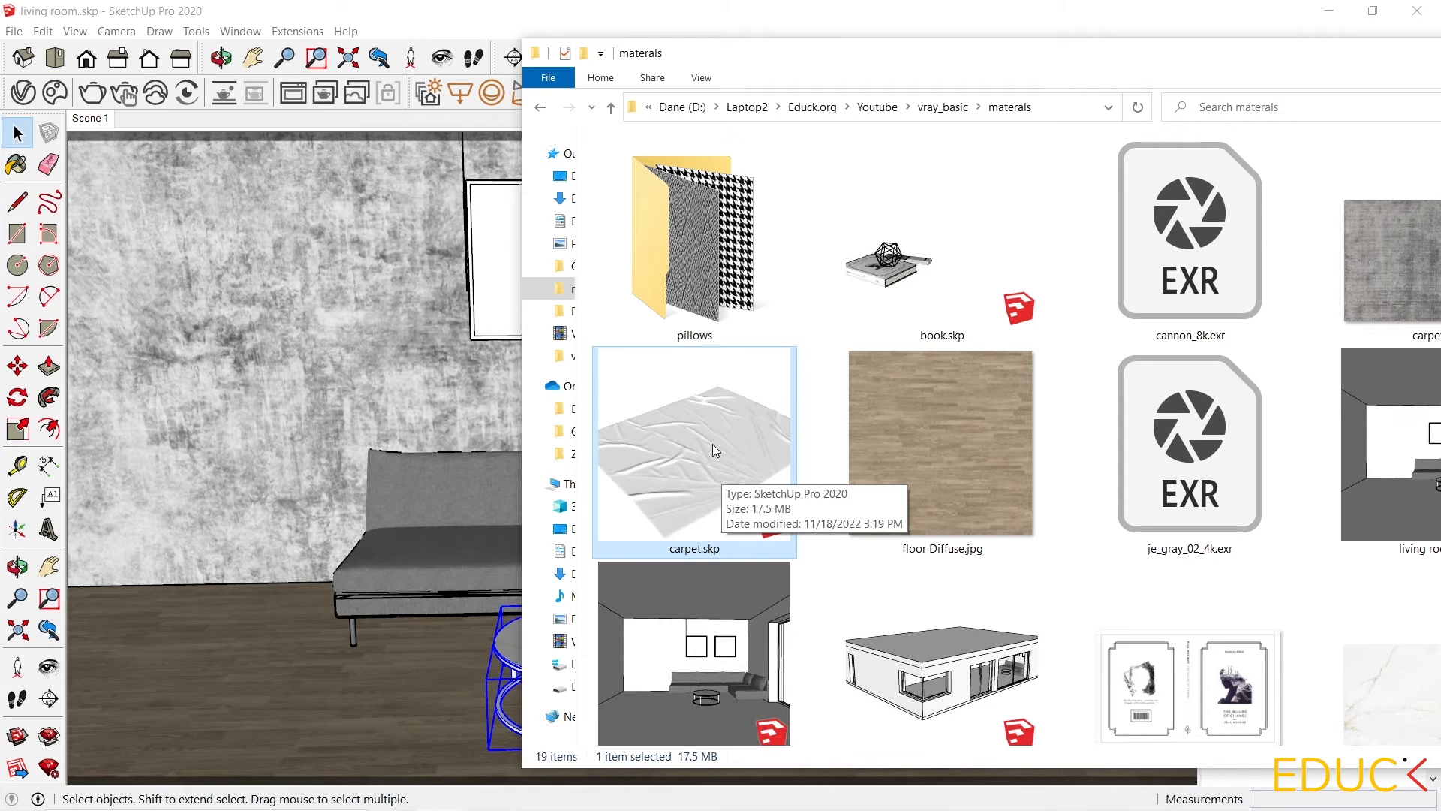
pyautogui.moveTo(712, 451)
pyautogui.mouseDown()
pyautogui.moveTo(696, 417)
pyautogui.moveTo(614, 359)
pyautogui.moveTo(438, 467)
pyautogui.moveTo(429, 546)
pyautogui.mouseUp()
pyautogui.press('m')
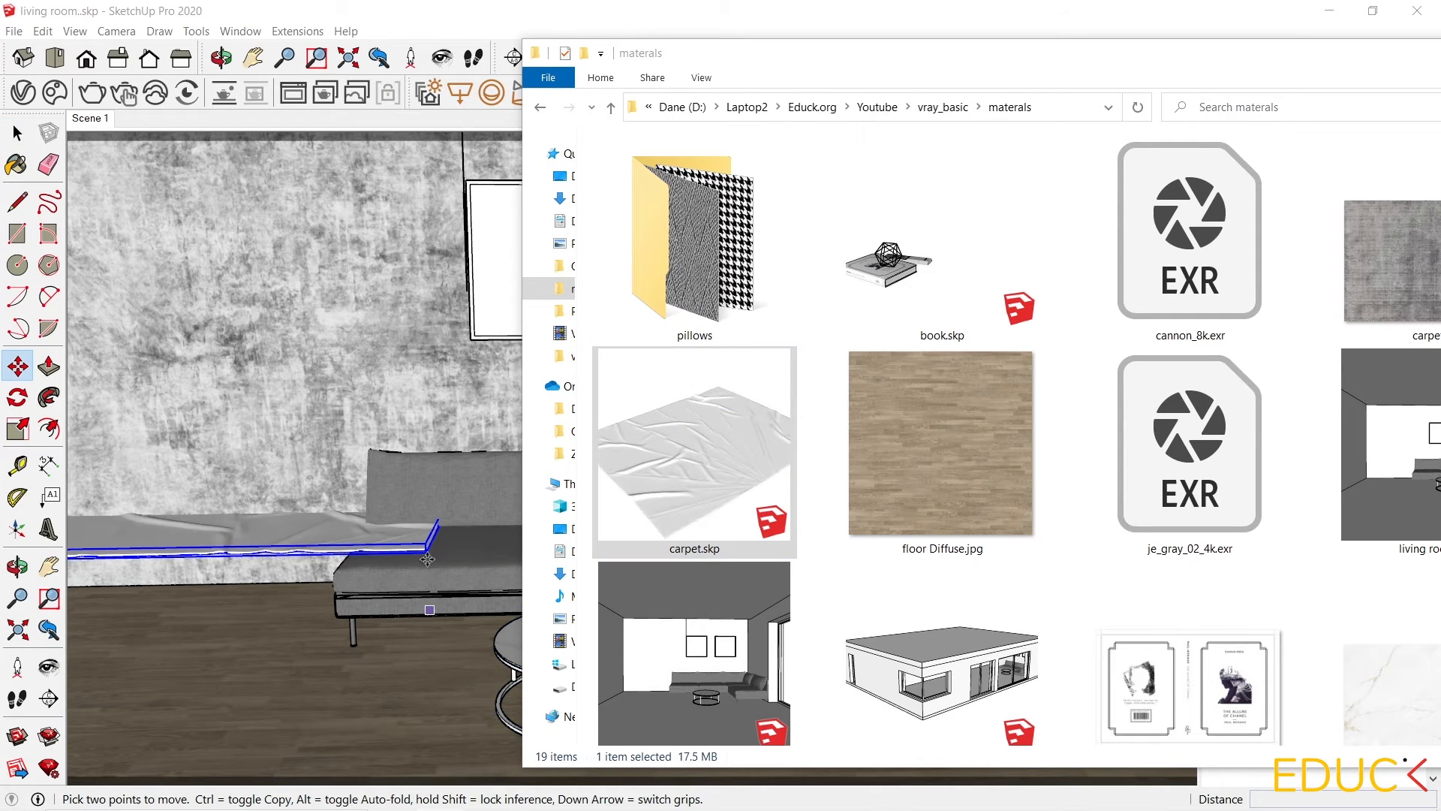
pyautogui.click(425, 552)
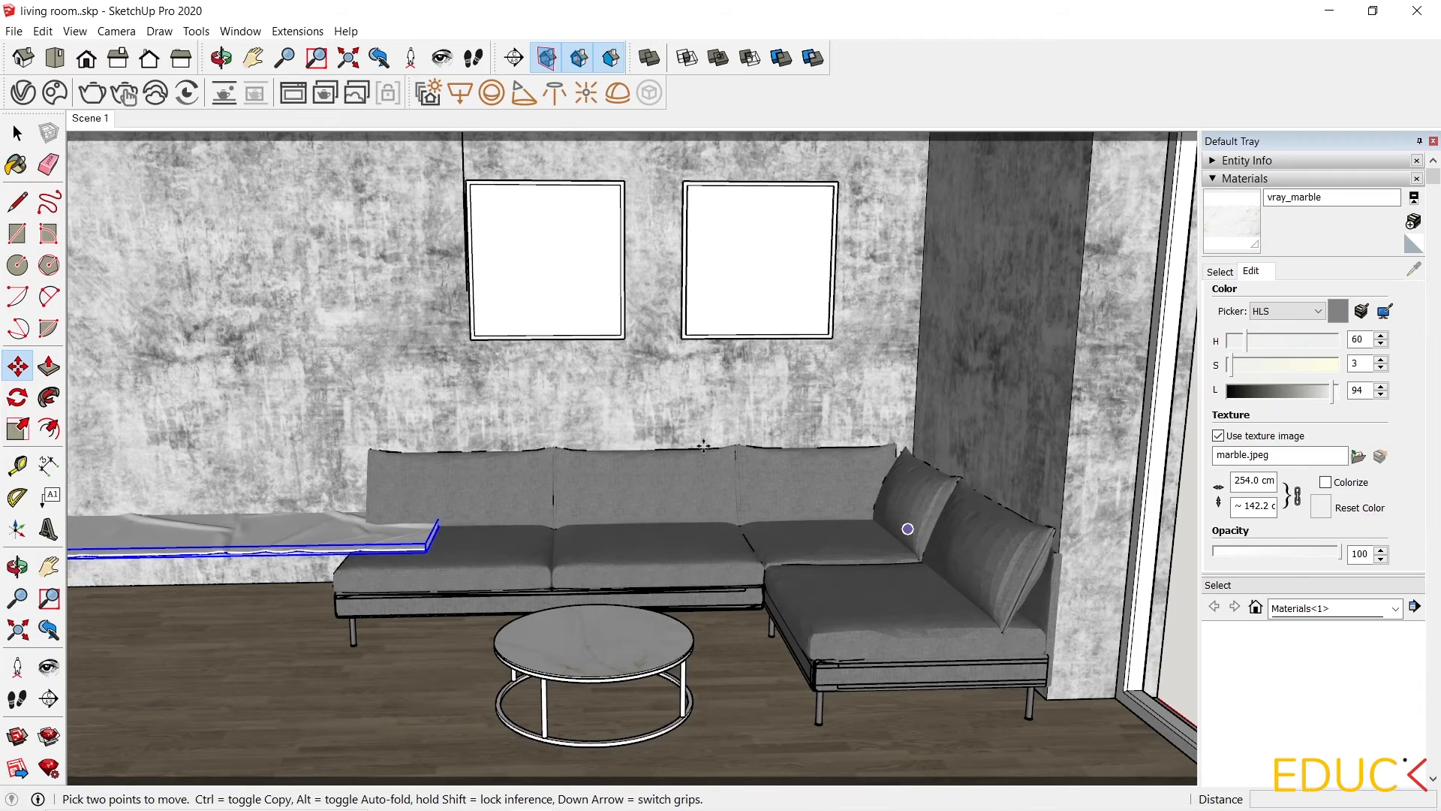
pyautogui.click(426, 550)
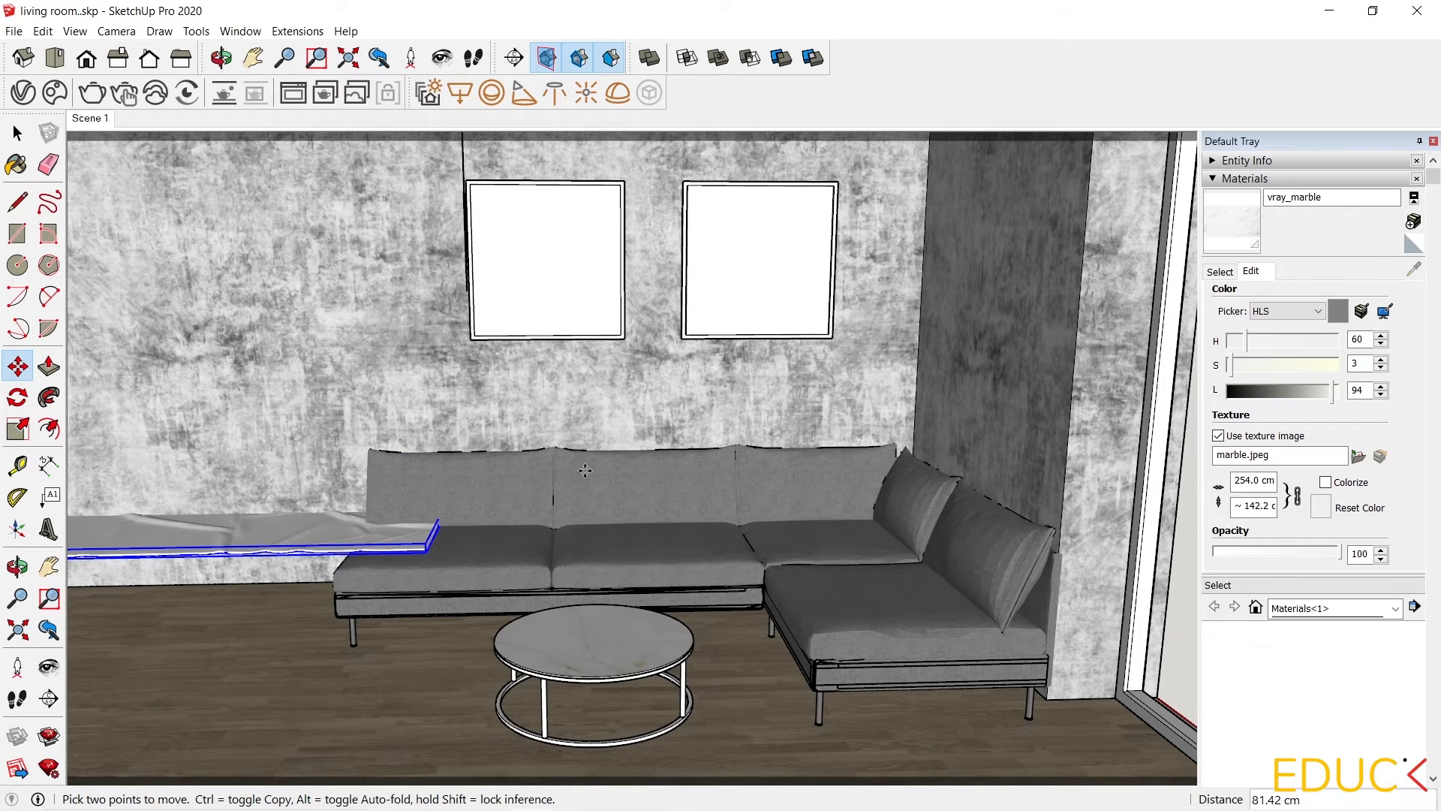
# Move the carpet under the sofa and coffee table, shifting it 47 cm along the floor.
pyautogui.scroll(-5, 769, 687)
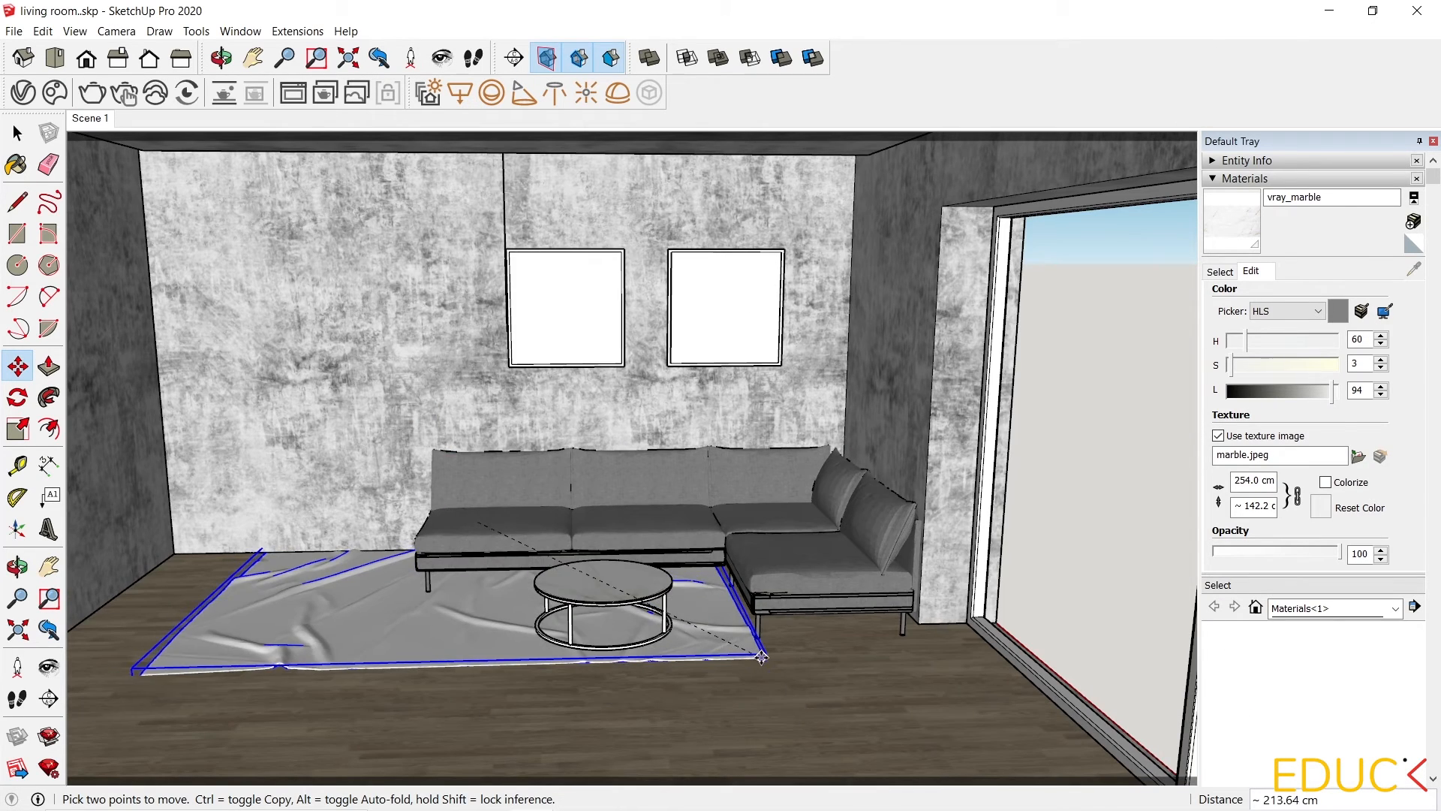
pyautogui.scroll(5, 761, 656)
pyautogui.scroll(2, 761, 656)
pyautogui.click(758, 621)
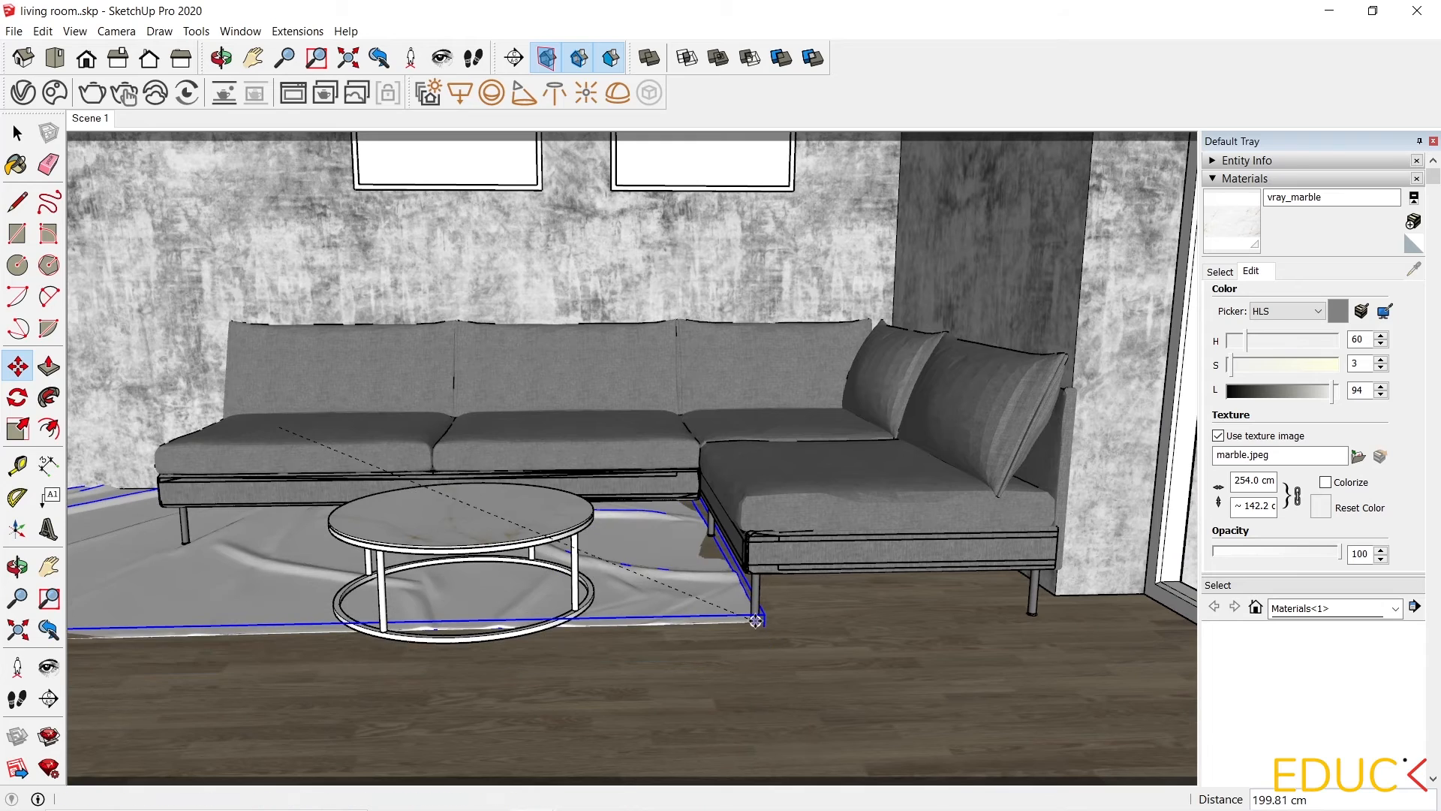
pyautogui.scroll(-2, 739, 409)
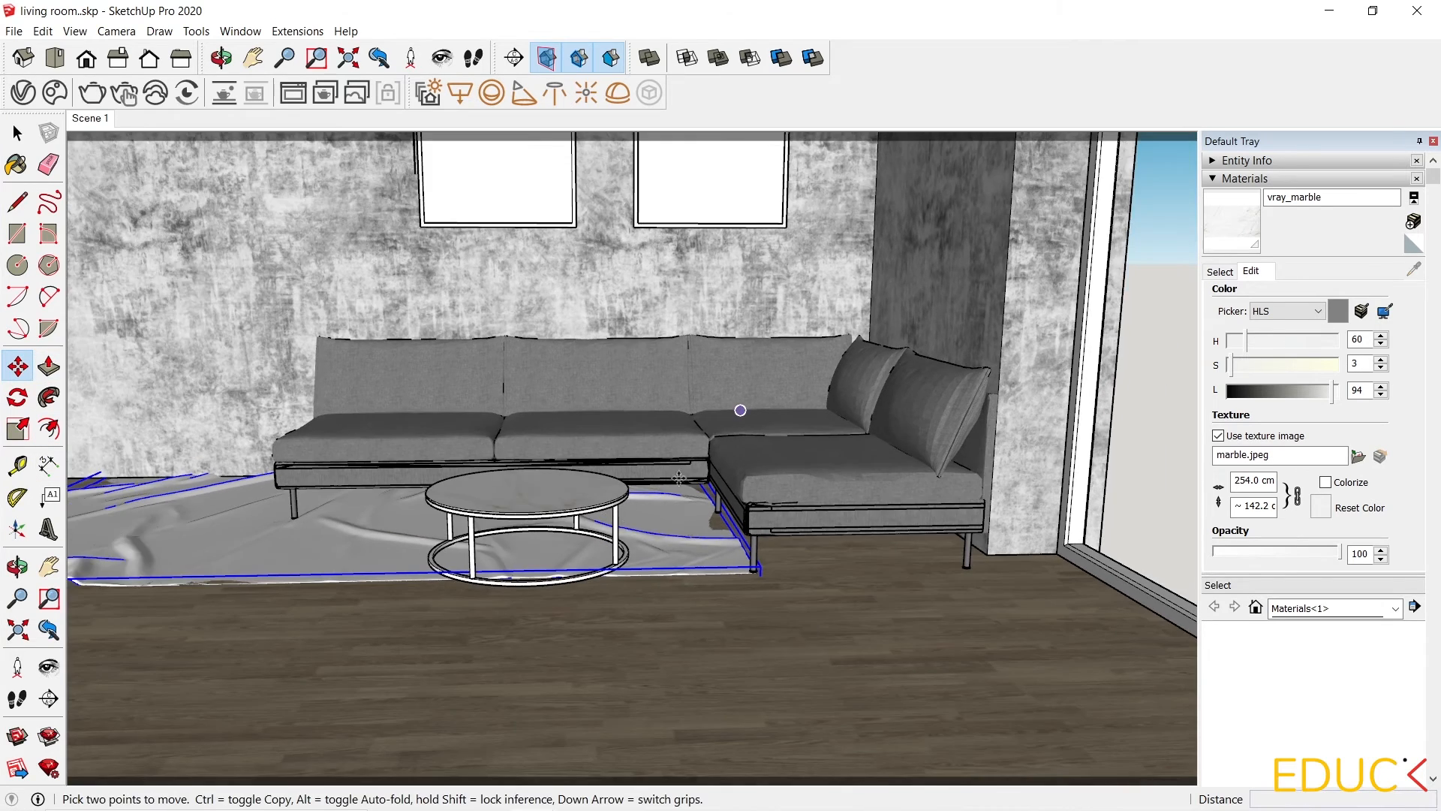
pyautogui.moveTo(655, 562); pyautogui.dragTo(939, 579, button='middle')
pyautogui.click(942, 578)
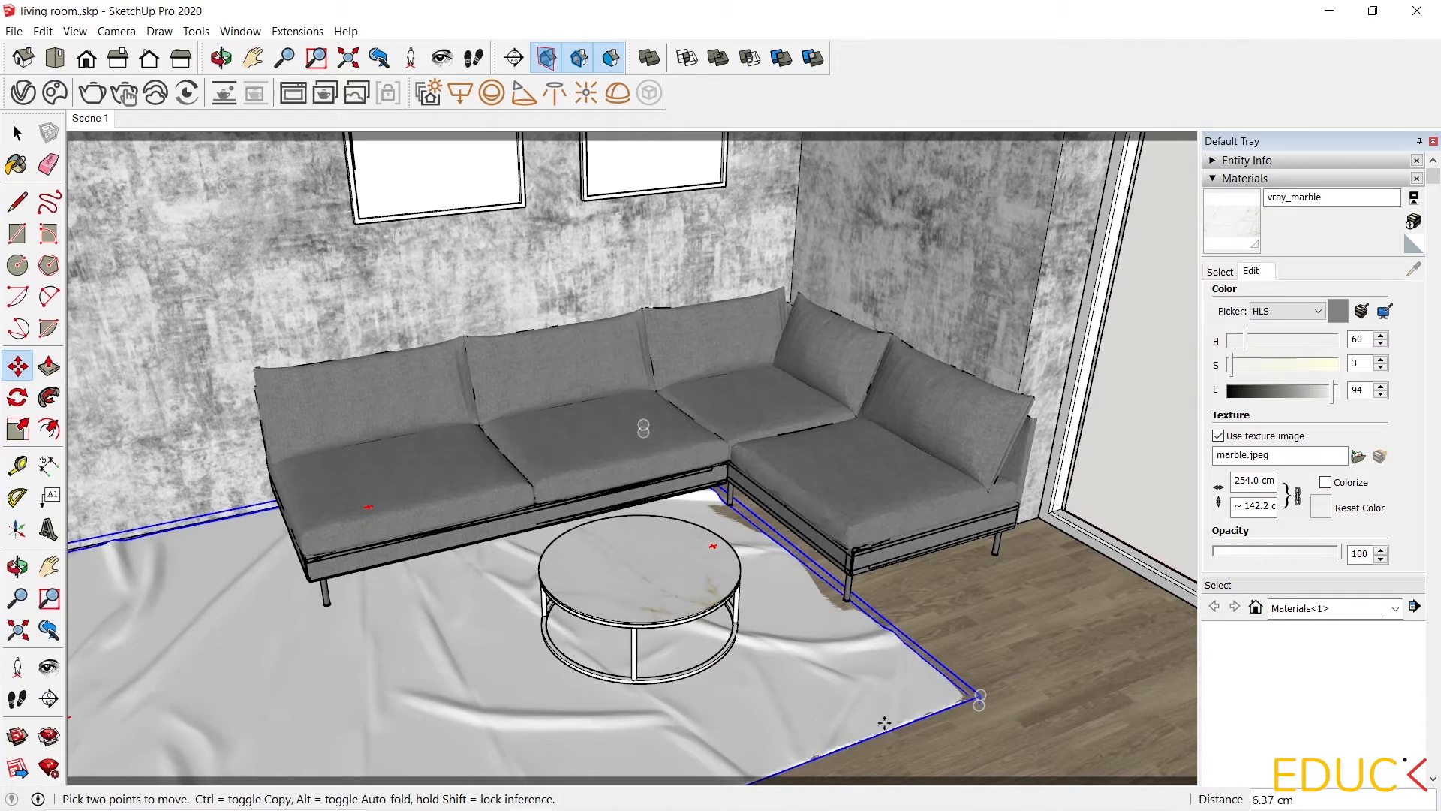
pyautogui.write('47')
pyautogui.press('Return')
# Complete the carpet move under the sofa and coffee table, entering a distance of 0.4.
pyautogui.click(942, 709)
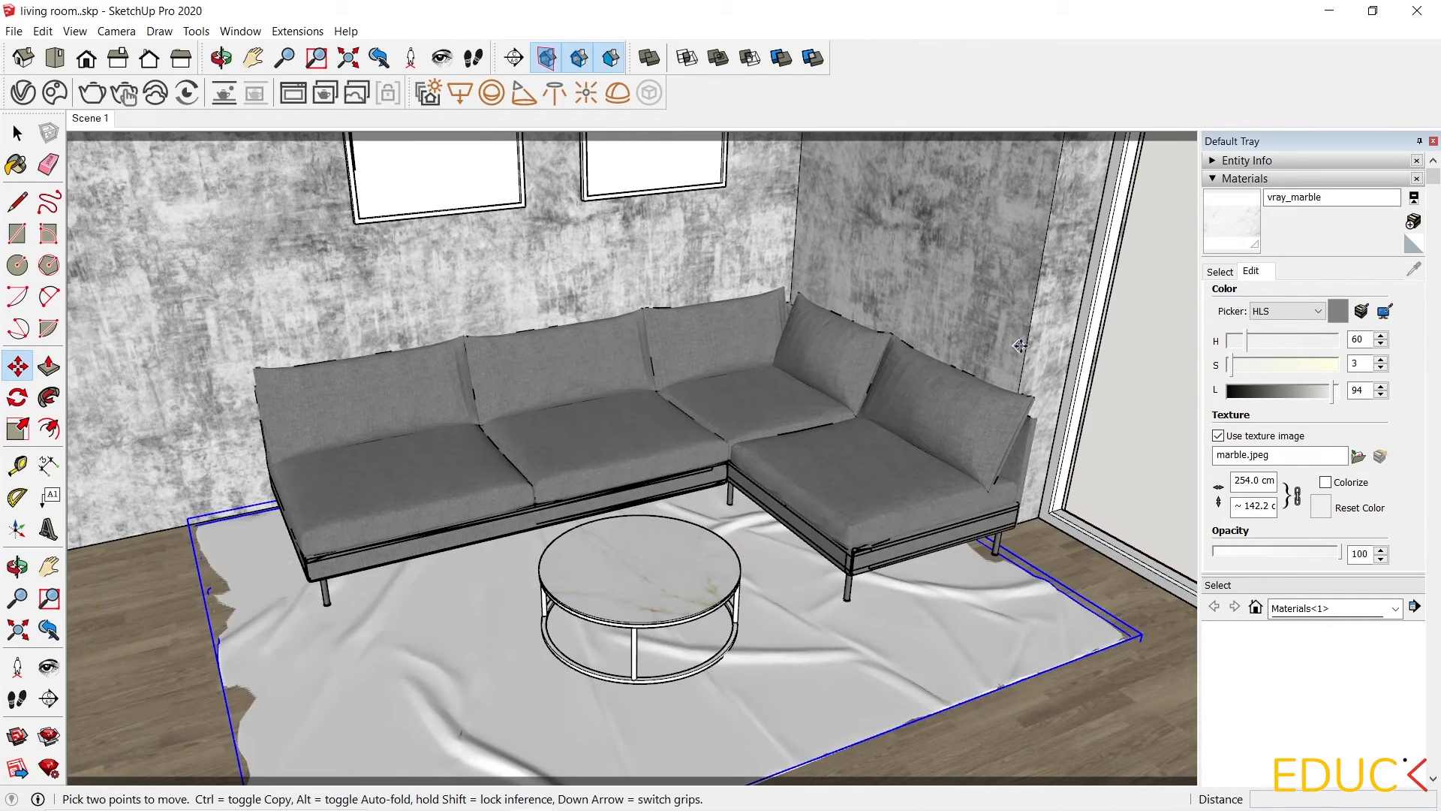
pyautogui.write('0.4')
pyautogui.moveTo(361, 369); pyautogui.dragTo(476, 621, button='middle')
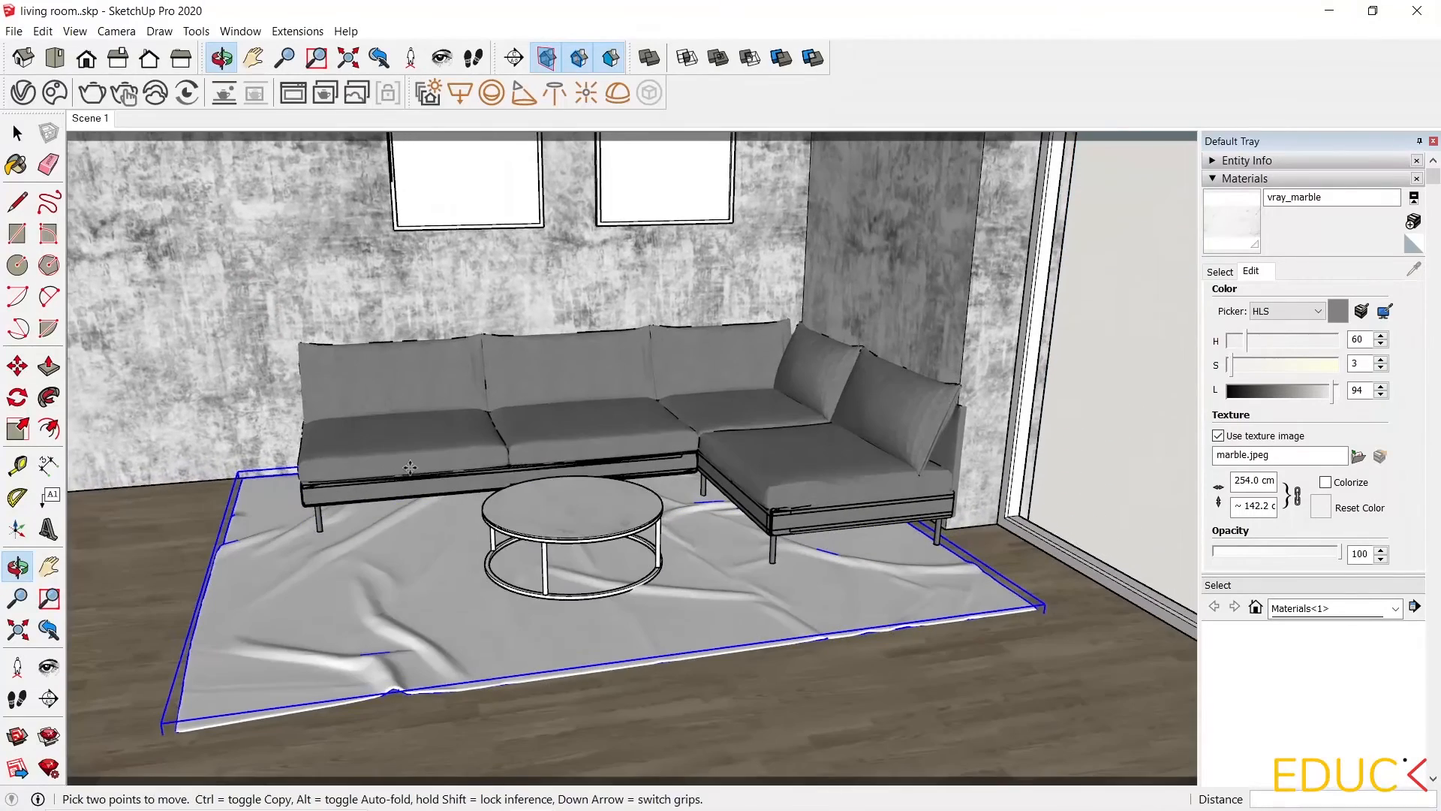
pyautogui.scroll(1, 475, 622)
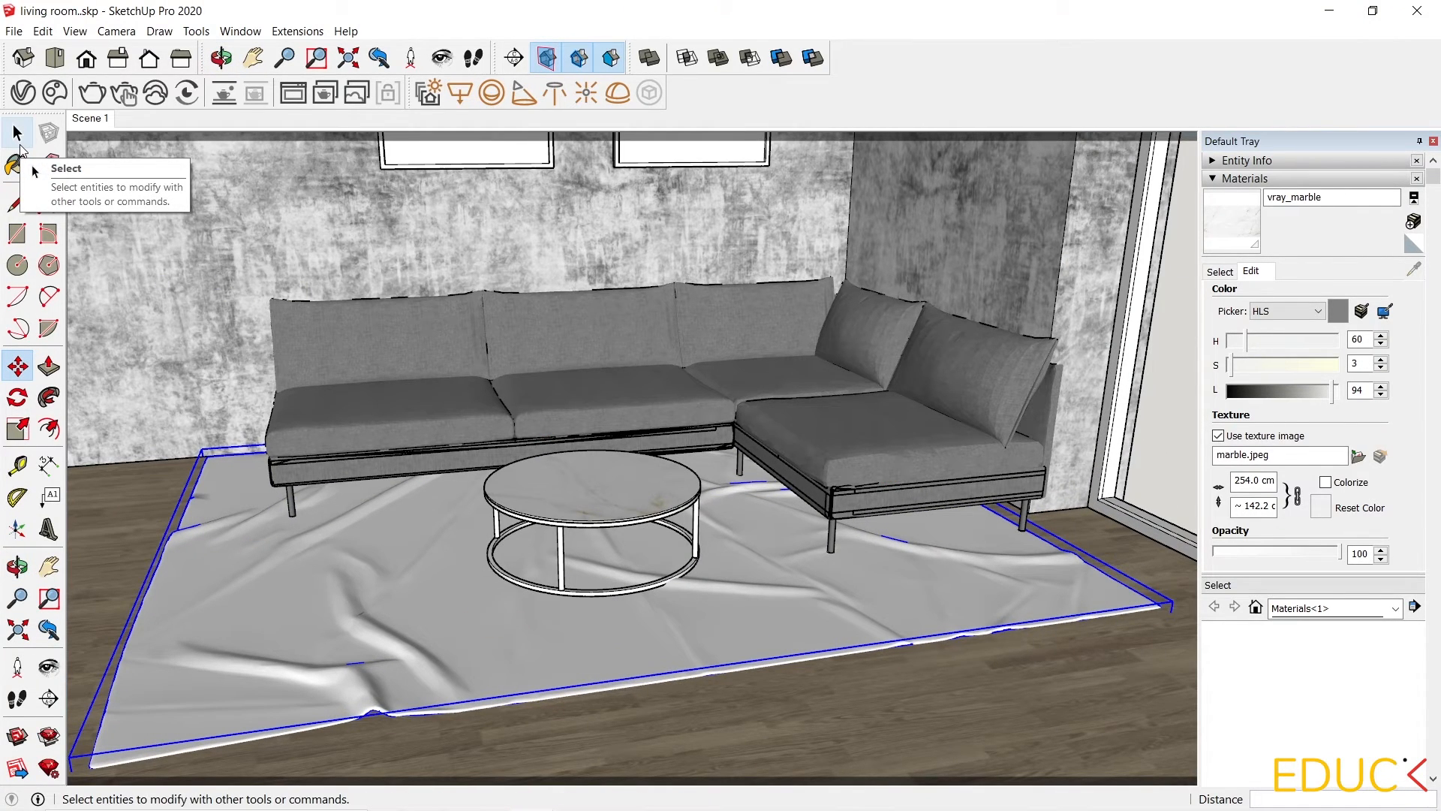
# Create a new Generic V-Ray material named vray_carpet.
pyautogui.click(22, 91)
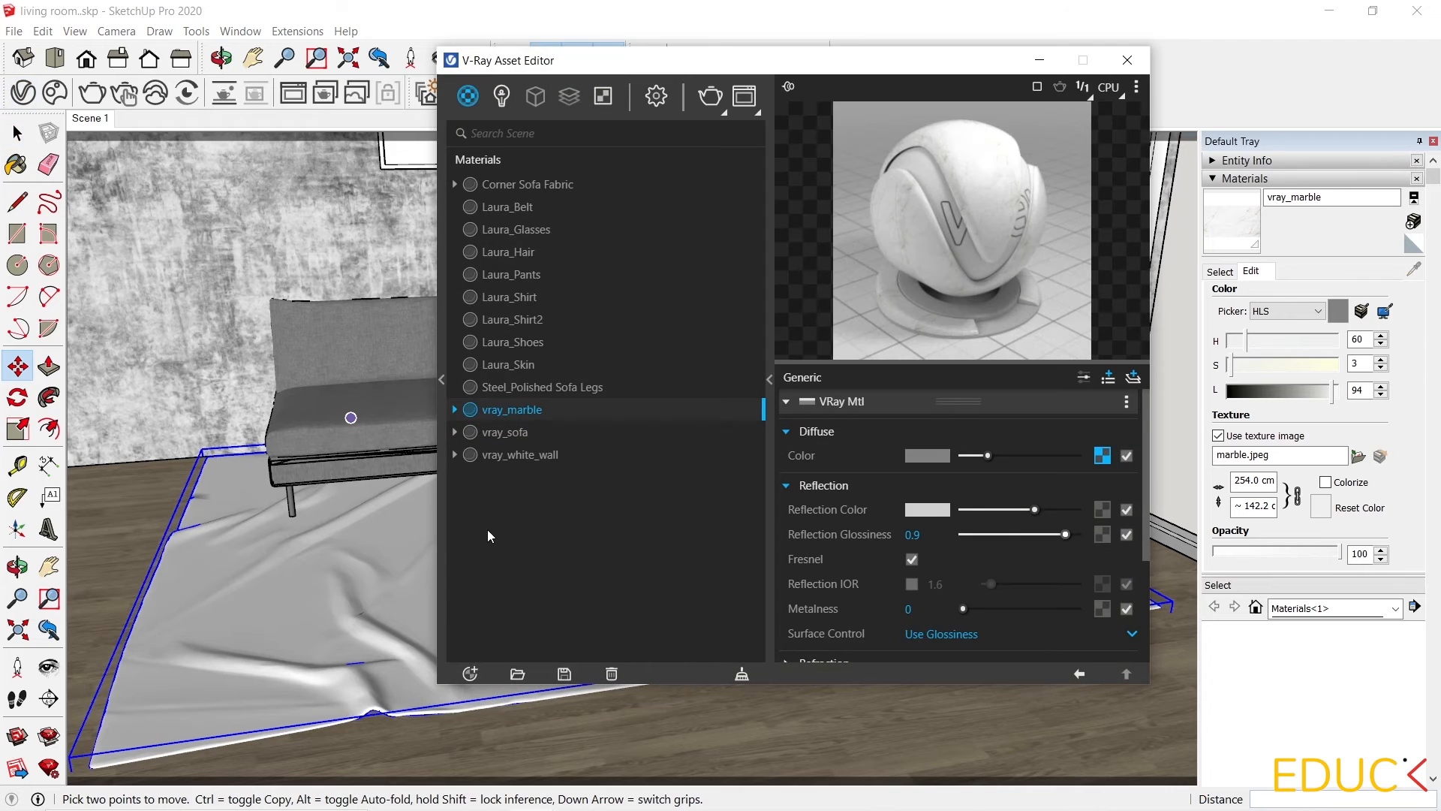
pyautogui.click(470, 673)
pyautogui.moveTo(499, 649)
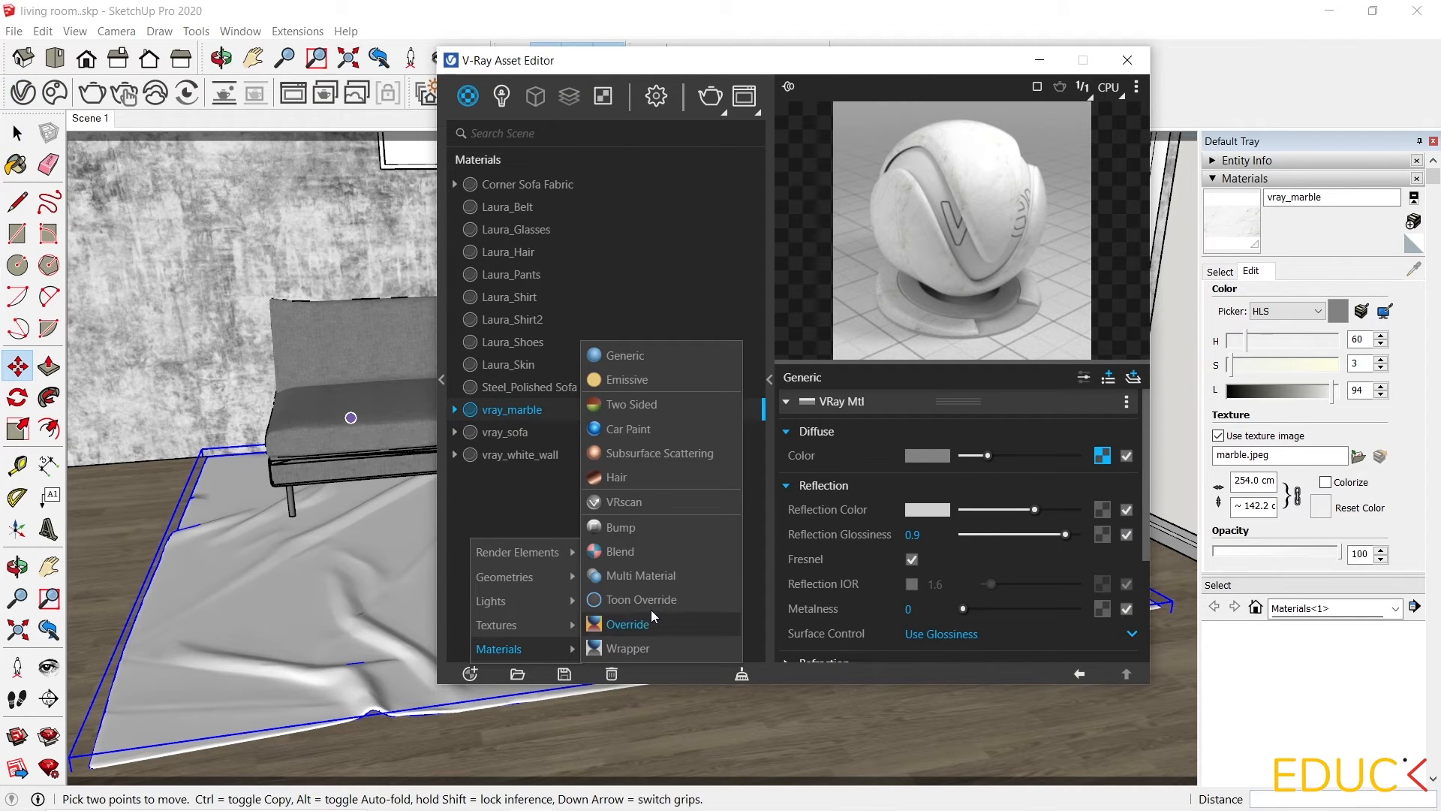
pyautogui.click(633, 353)
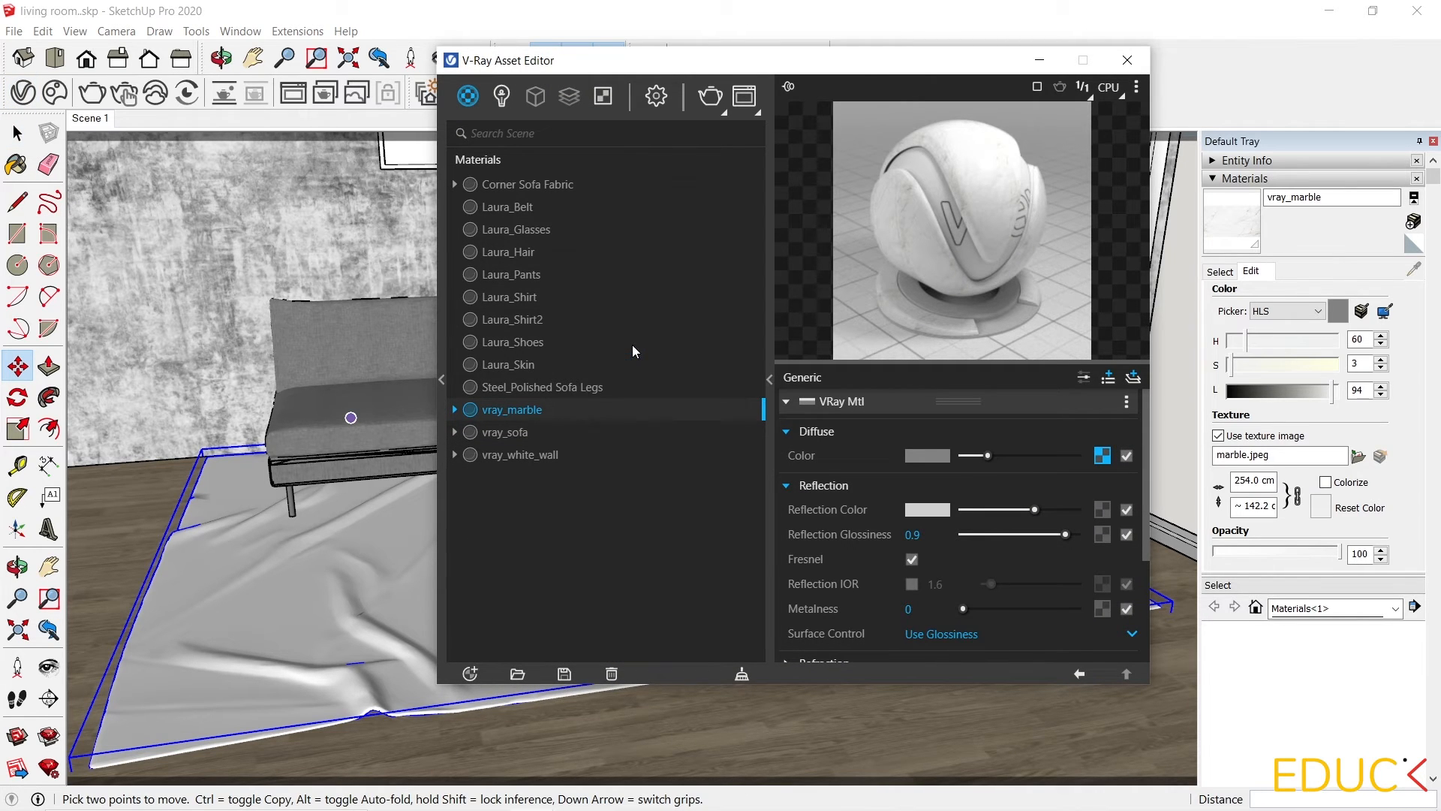
pyautogui.write('vray_ca')
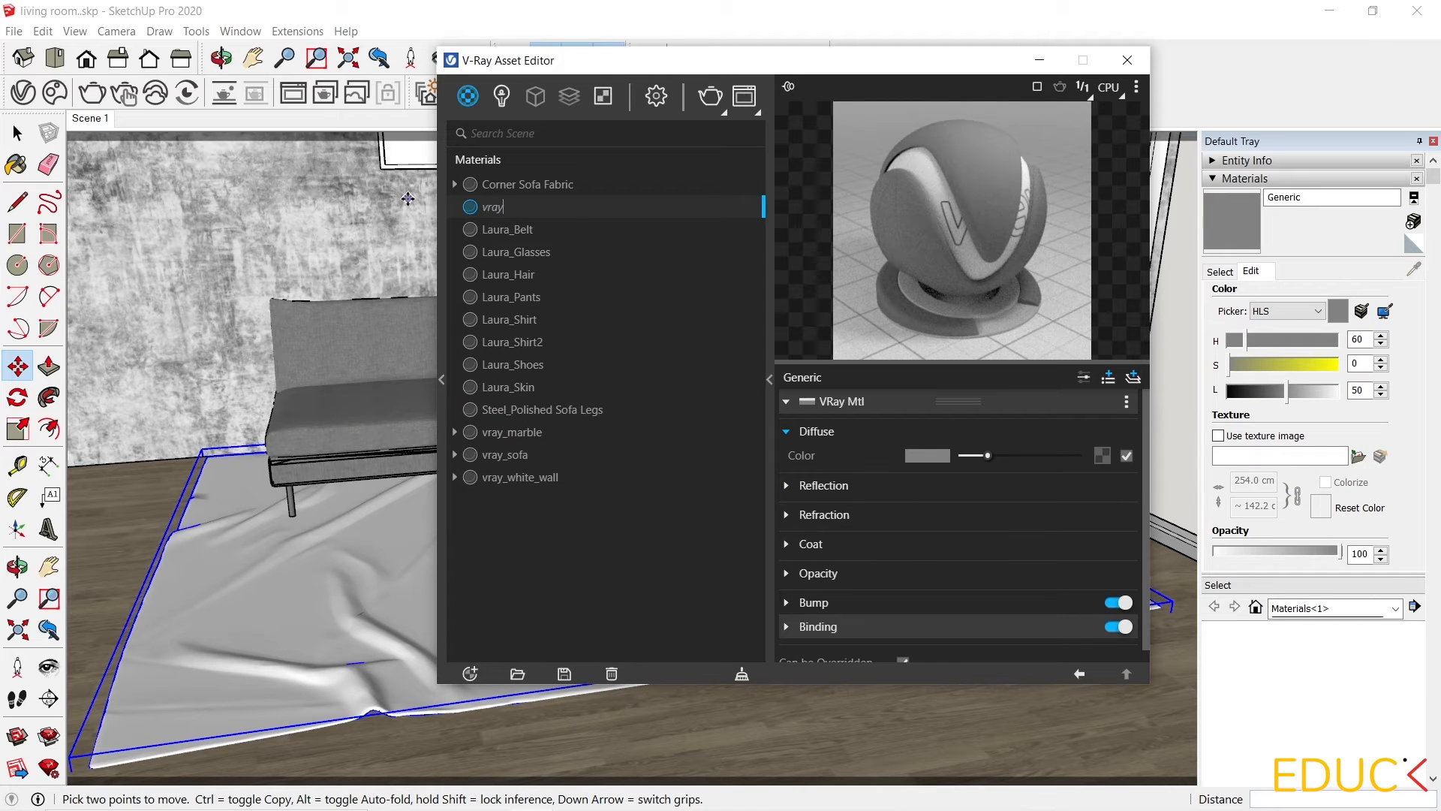
pyautogui.write('rpet')
pyautogui.press('Return')
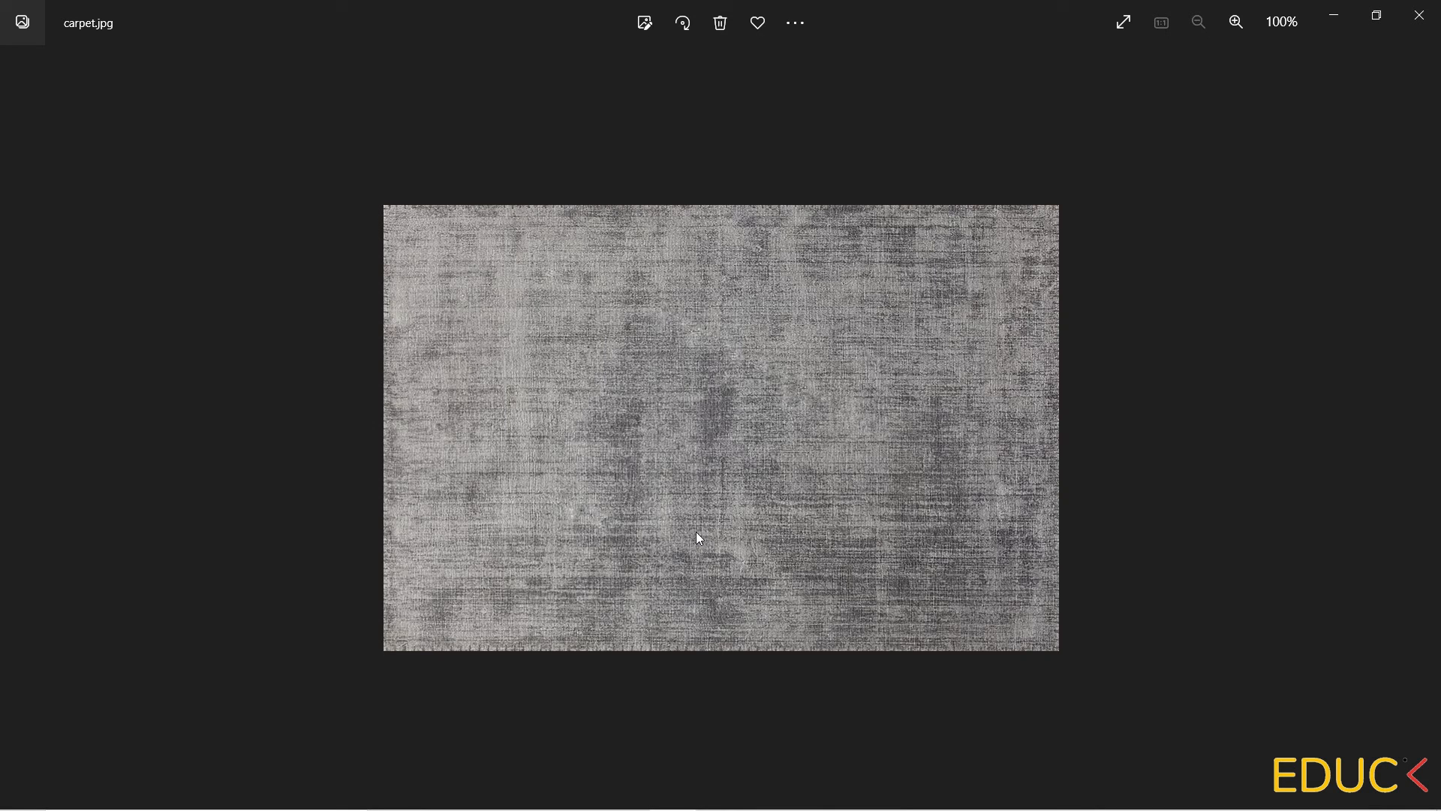
# Close the carpet image preview and assign a Falloff map to the vray_carpet diffuse color.
pyautogui.click(1419, 15)
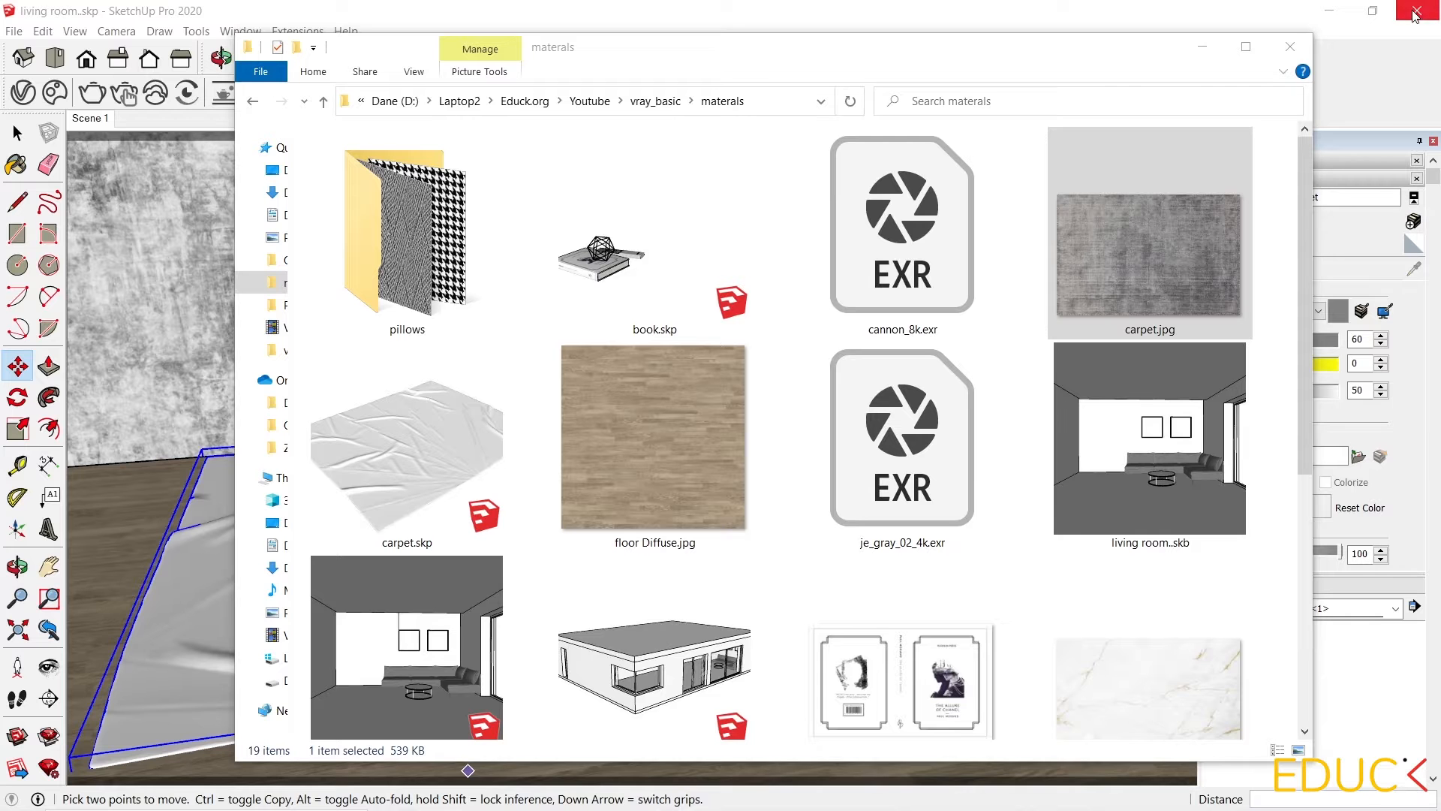
pyautogui.click(1201, 57)
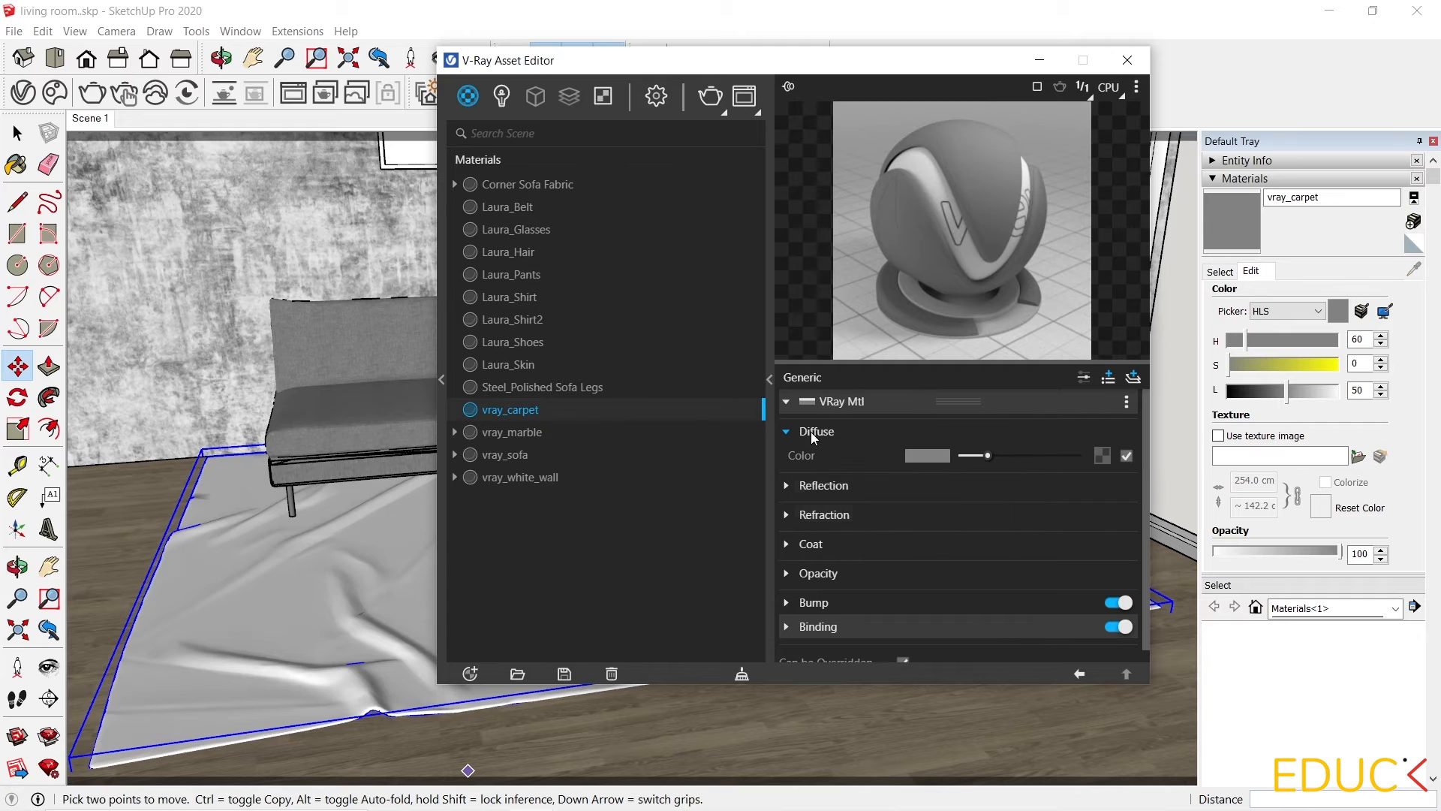
pyautogui.click(1101, 458)
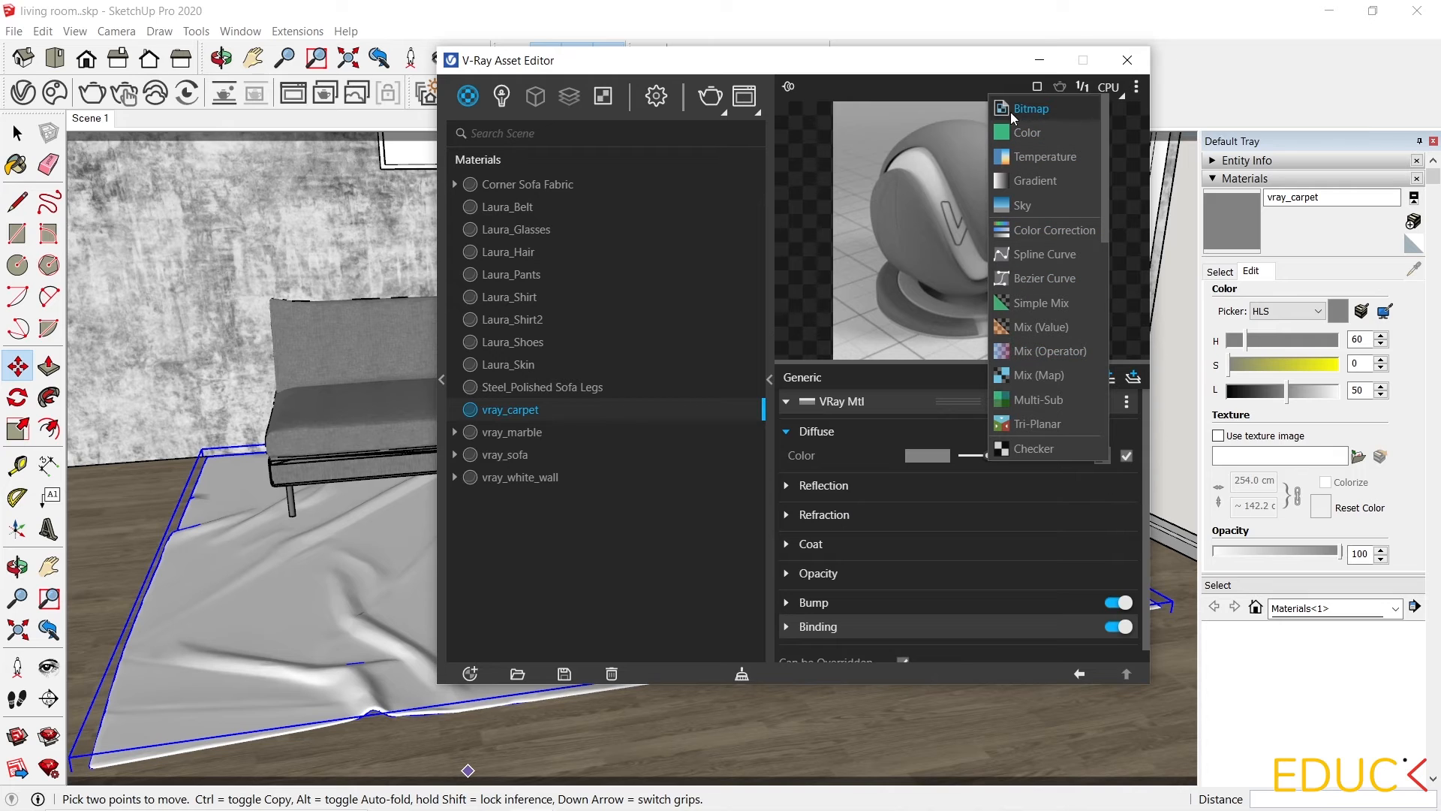
pyautogui.scroll(-3, 1076, 235)
pyautogui.scroll(-5, 1076, 231)
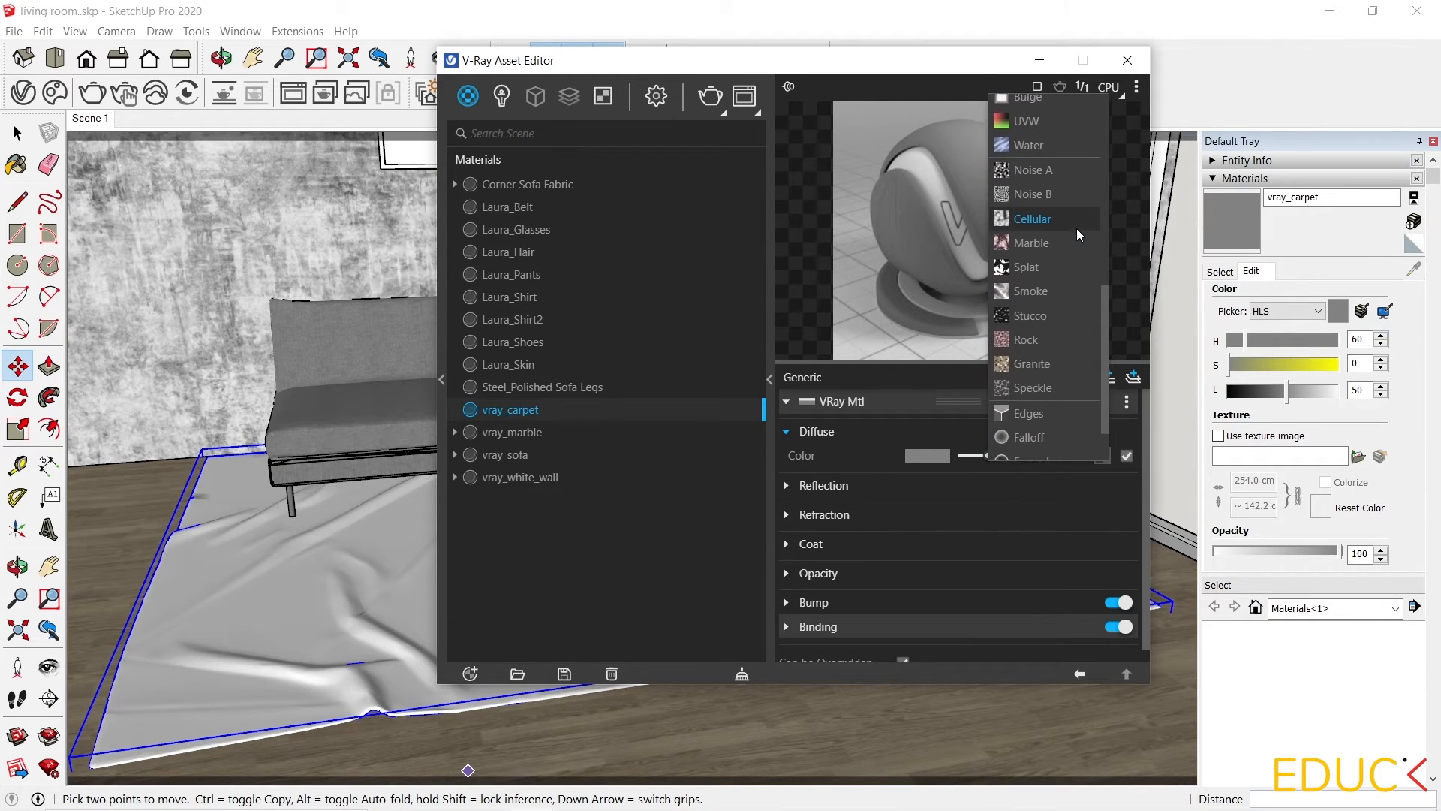
pyautogui.scroll(-2, 1077, 228)
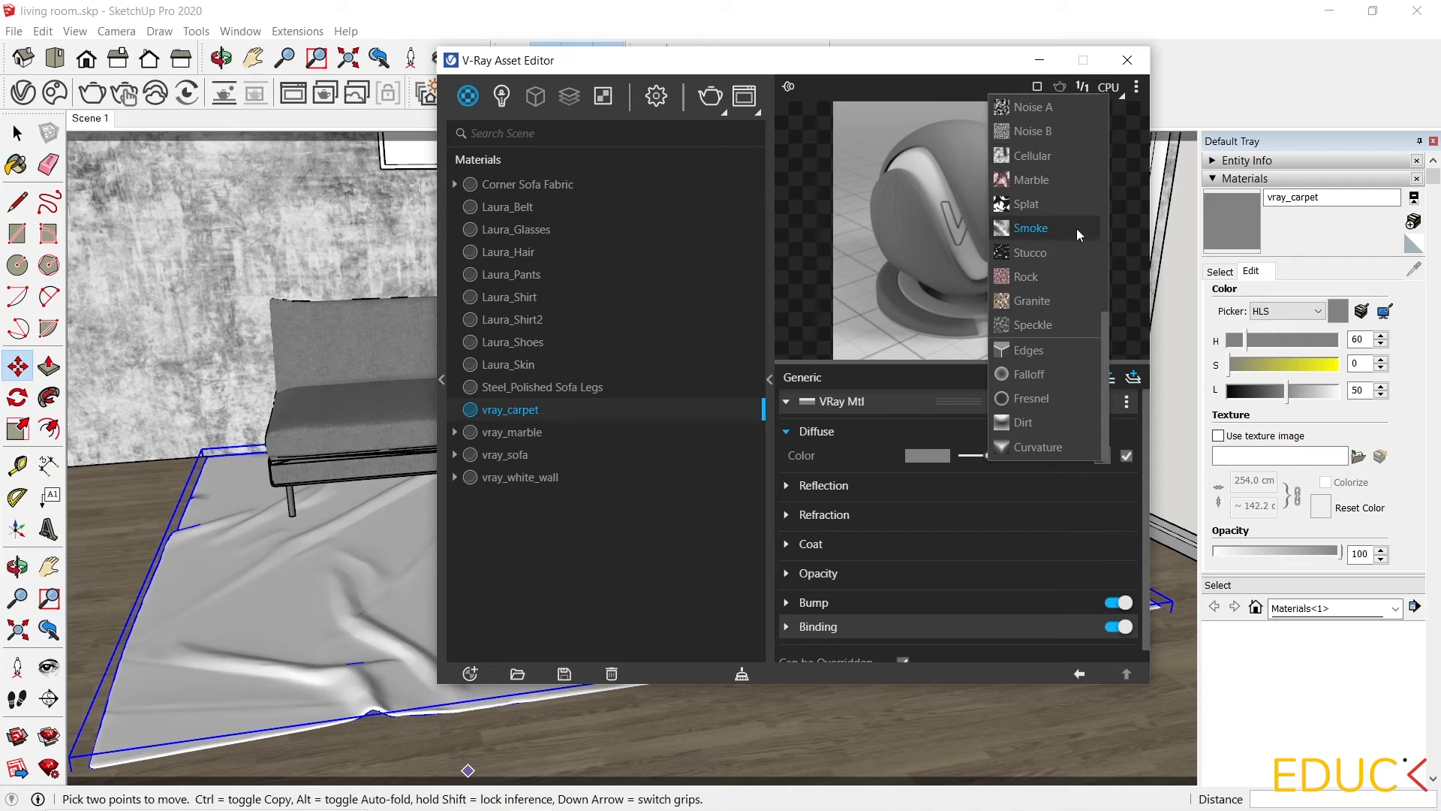
pyautogui.click(1051, 376)
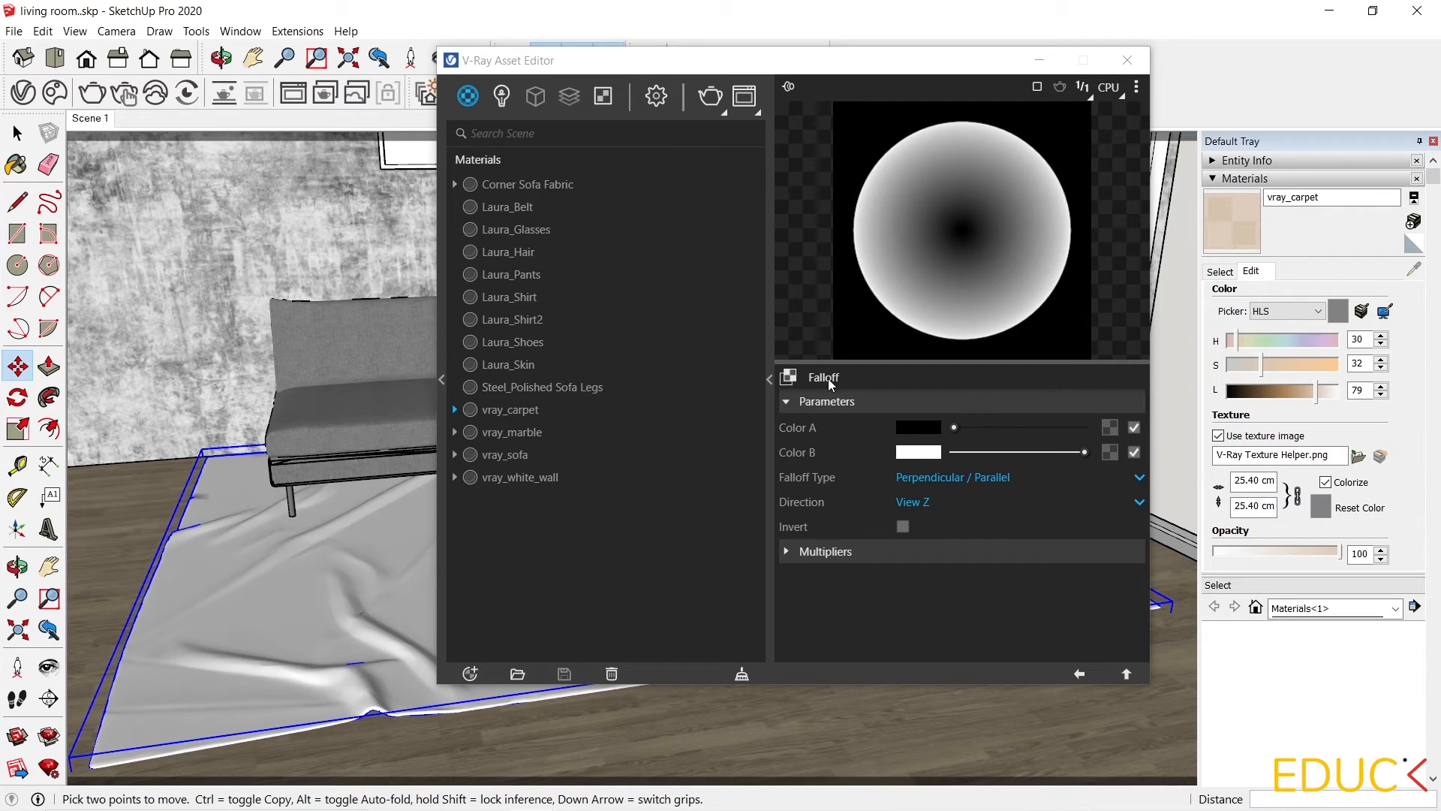
# Load carpet.jpg as a bitmap into the falloff's Color A slot.
pyautogui.click(1080, 674)
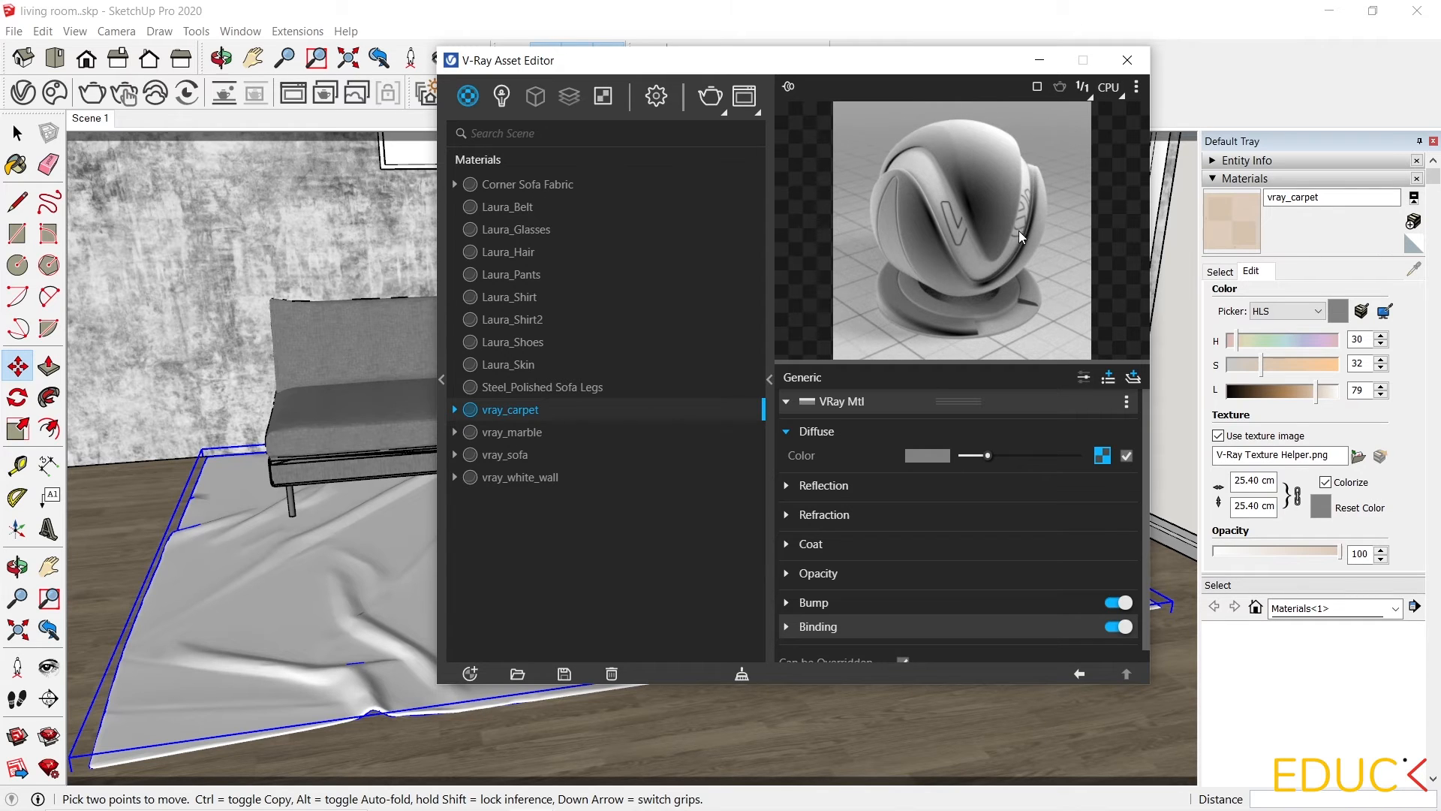
pyautogui.click(1102, 455)
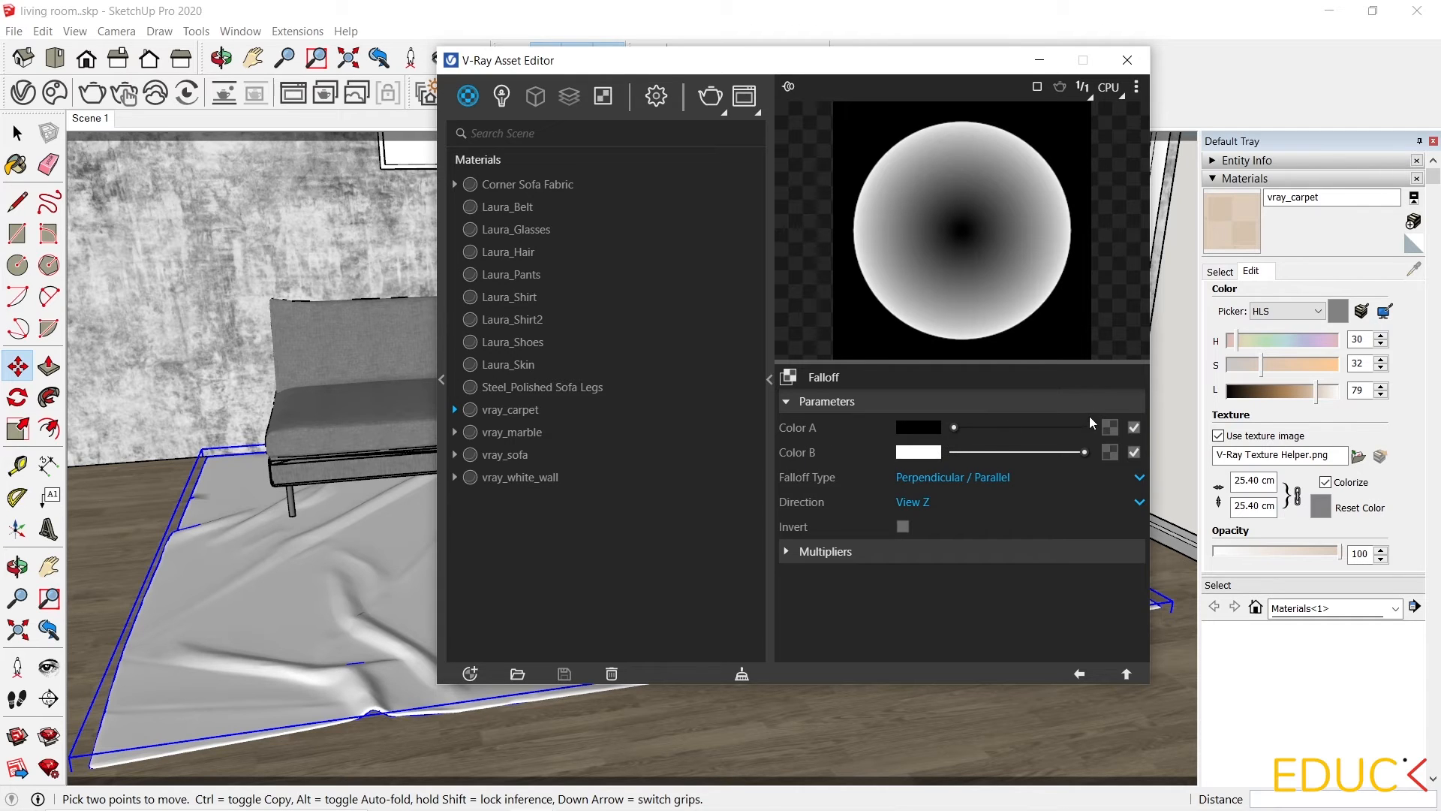
pyautogui.click(1112, 432)
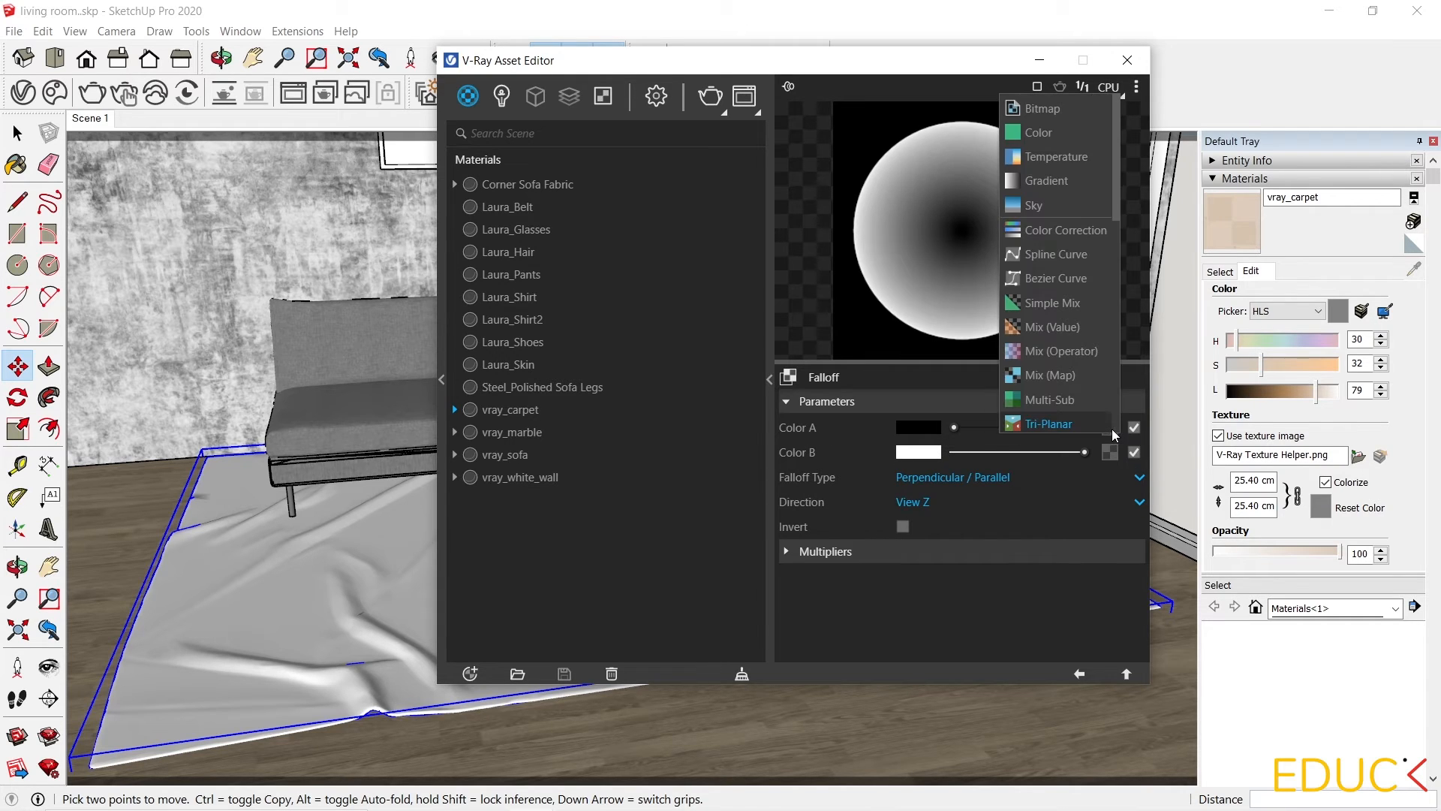
pyautogui.click(1060, 106)
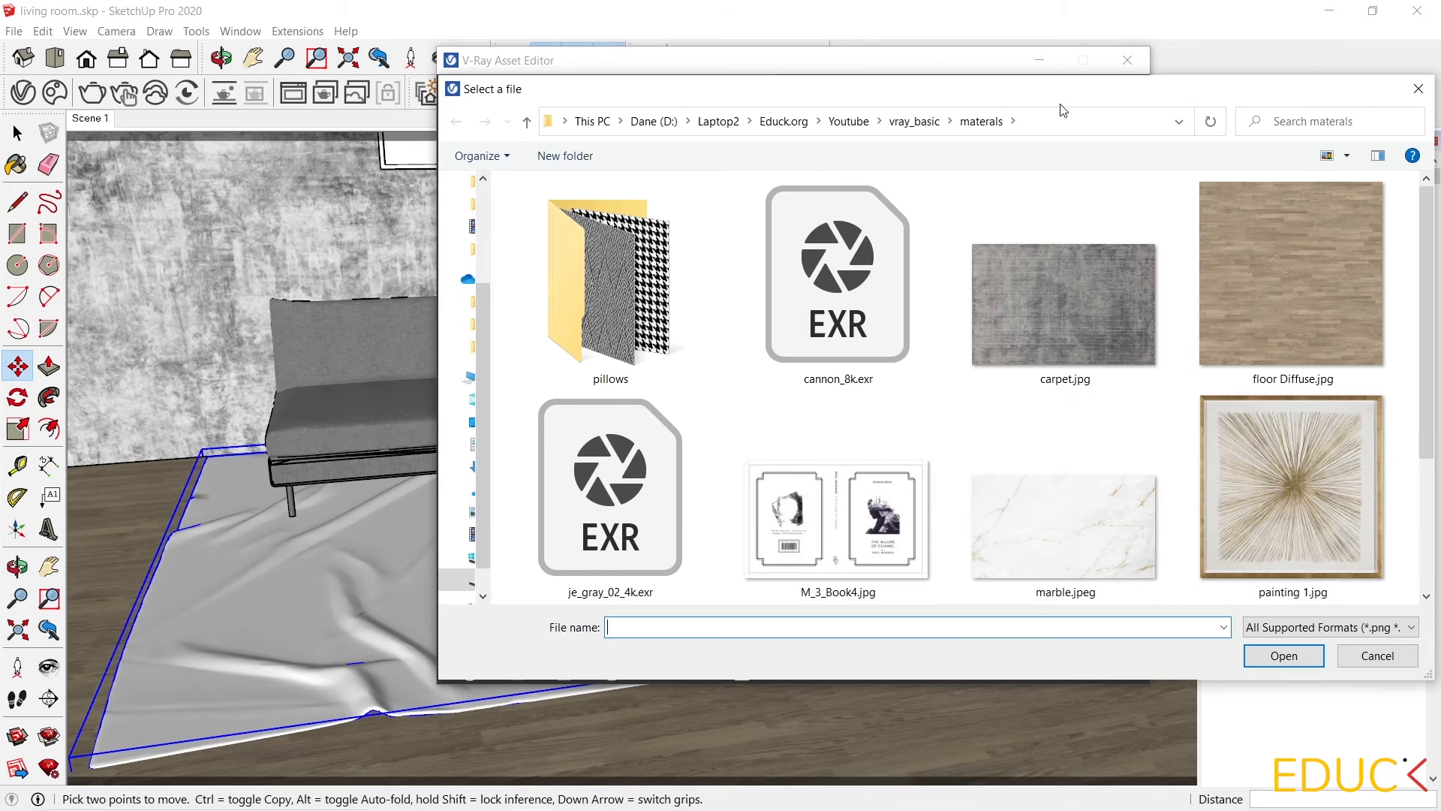
pyautogui.click(1058, 290)
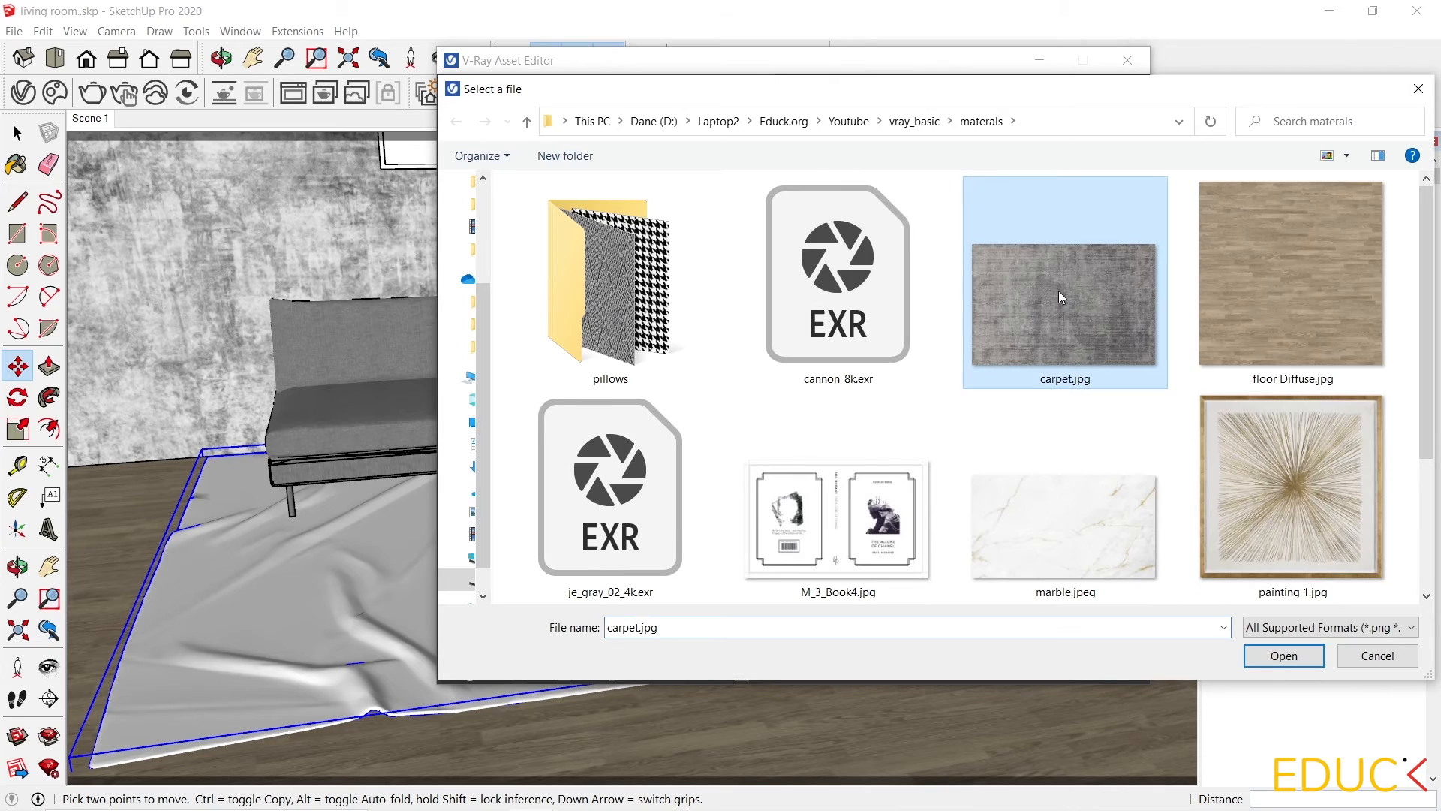
pyautogui.click(1283, 656)
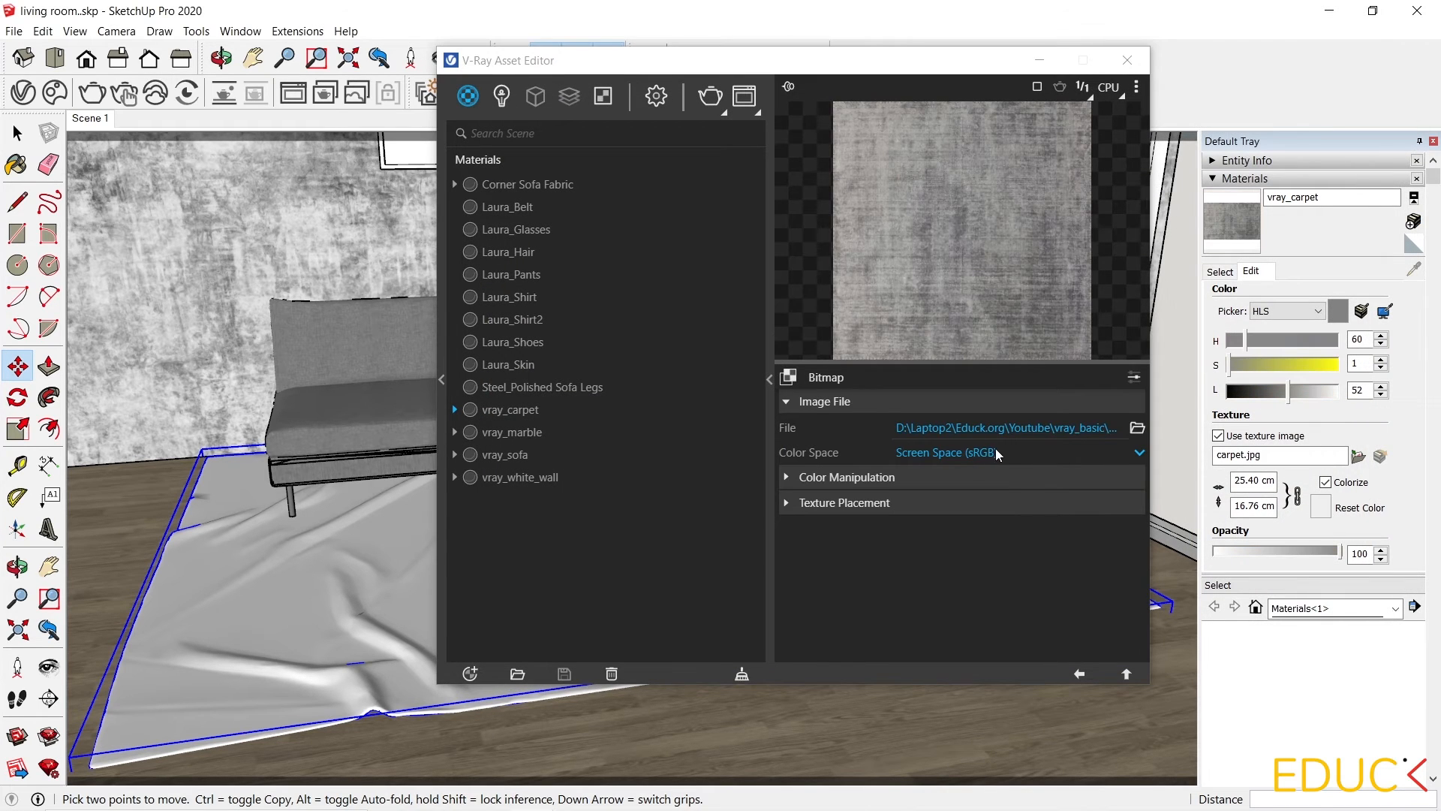
pyautogui.click(1081, 673)
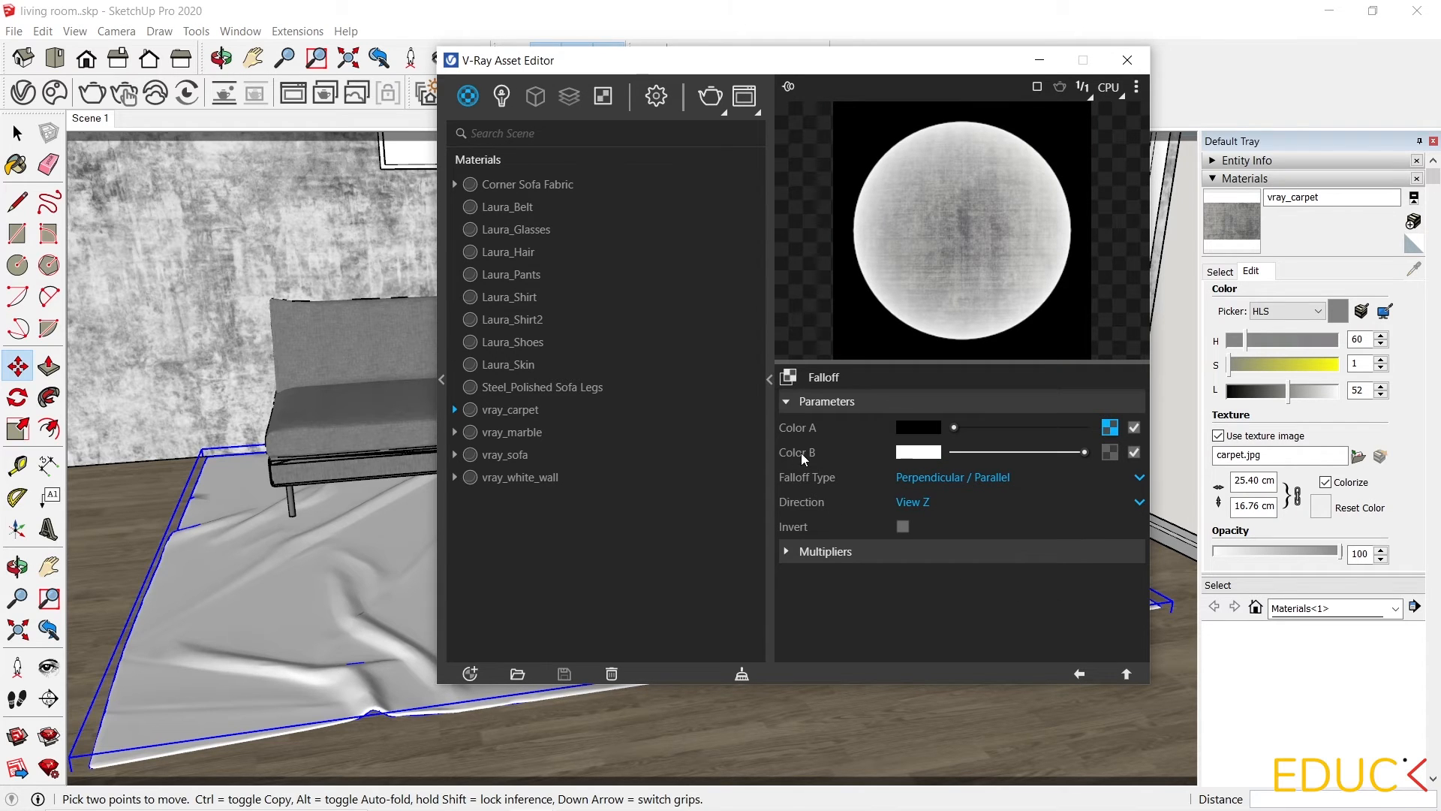
# Load carpet.jpg as a bitmap into the falloff's Color B slot.
pyautogui.click(1110, 453)
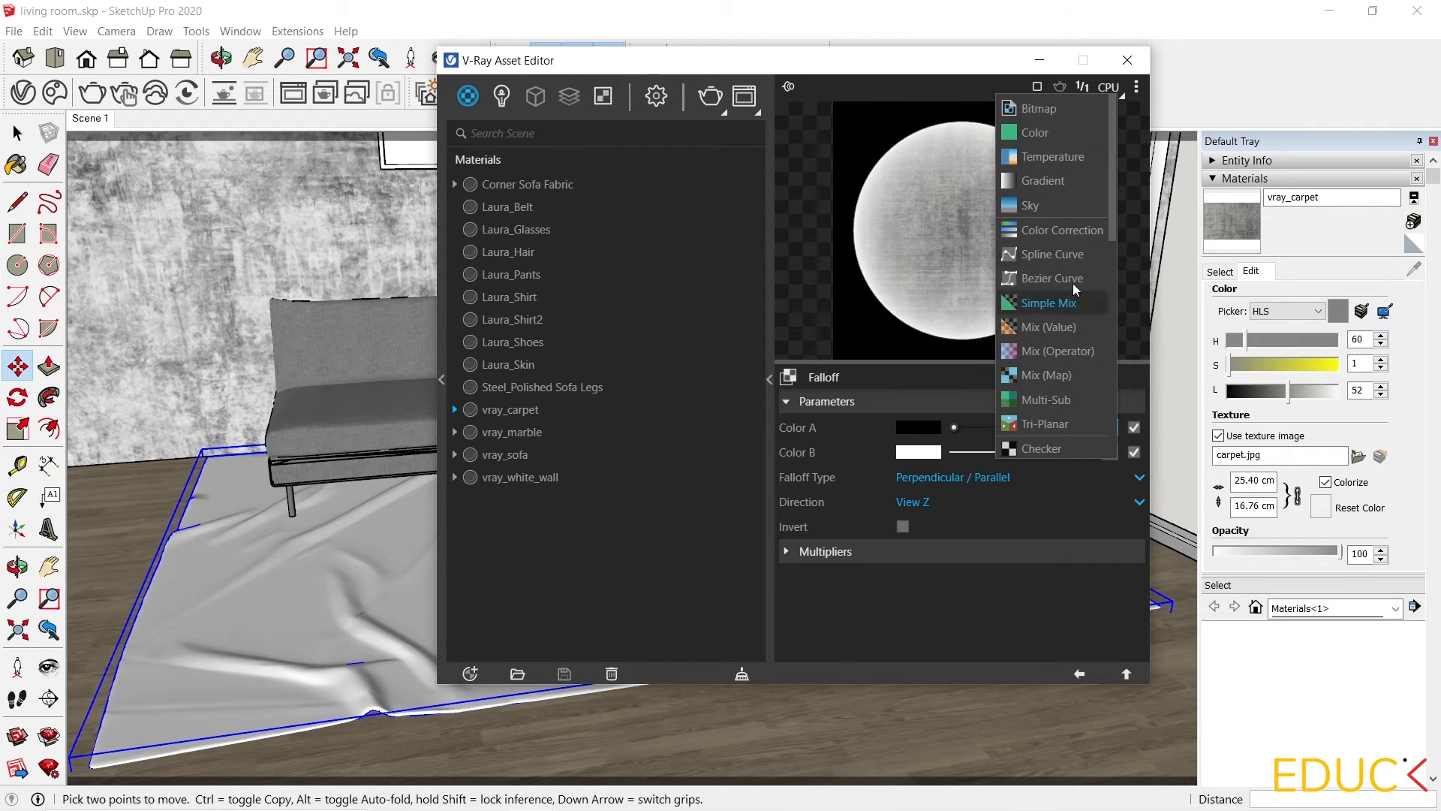
pyautogui.click(1056, 111)
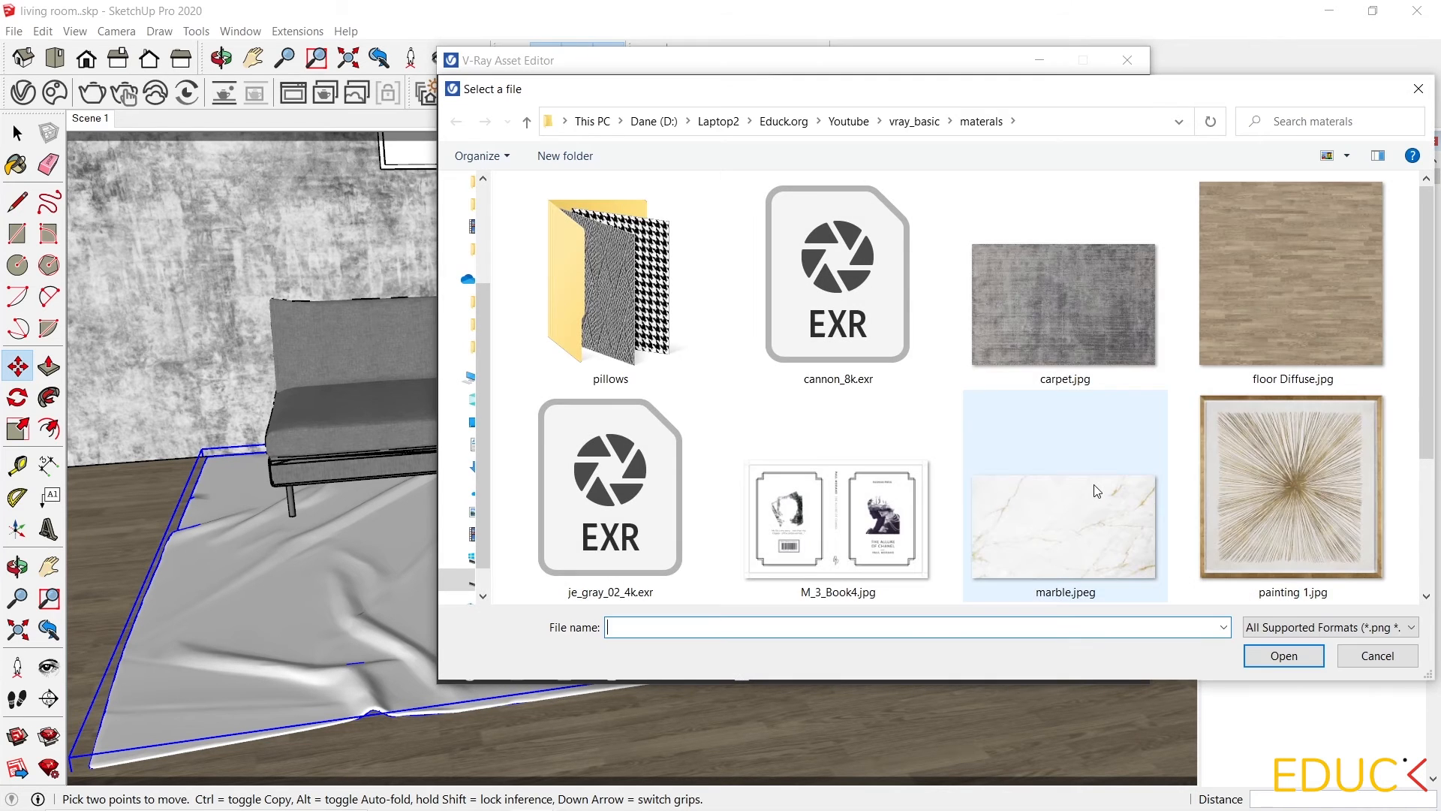
pyautogui.click(1285, 656)
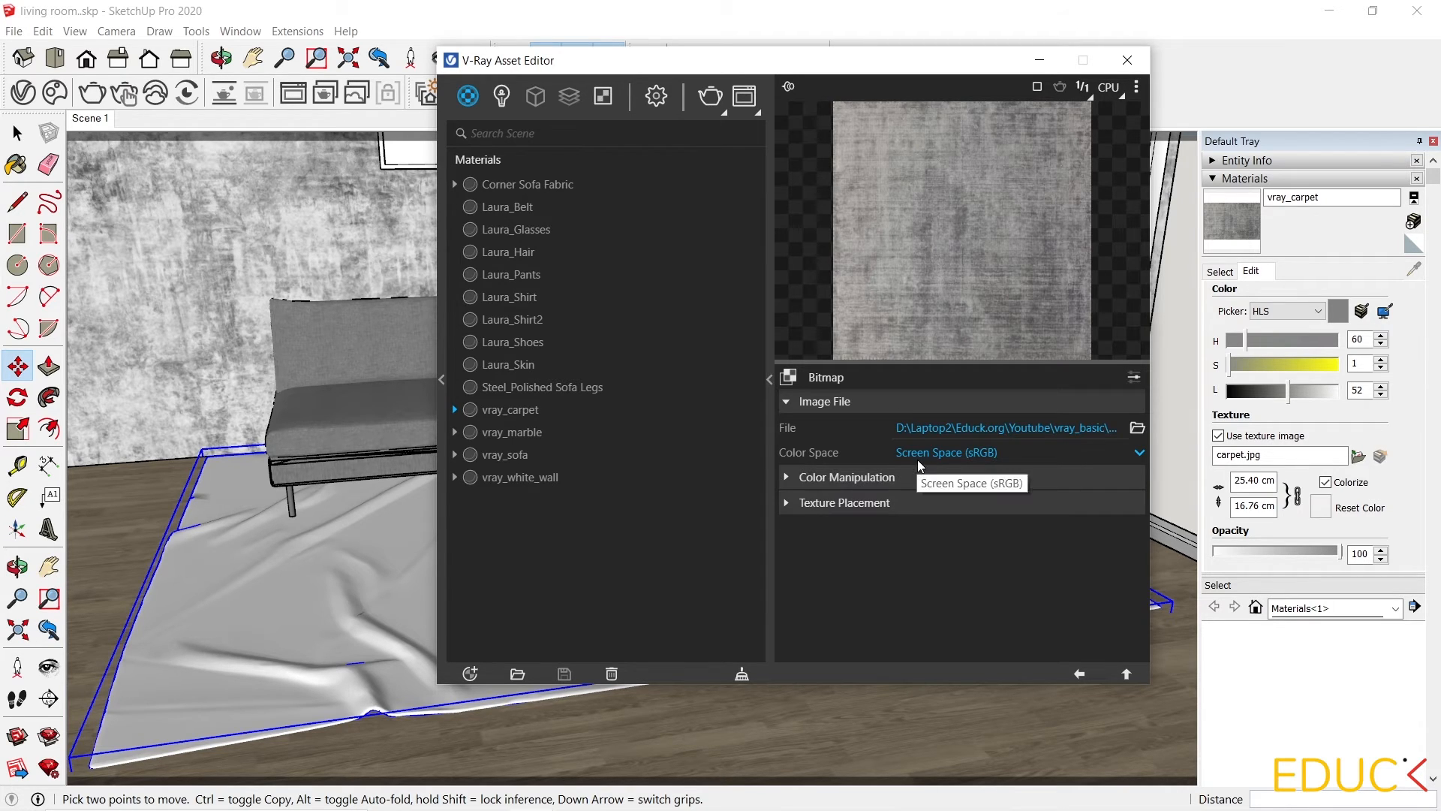
# Set the Color B bitmap's colour space to Custom Gamma Curve with gamma 0.6.
pyautogui.click(968, 453)
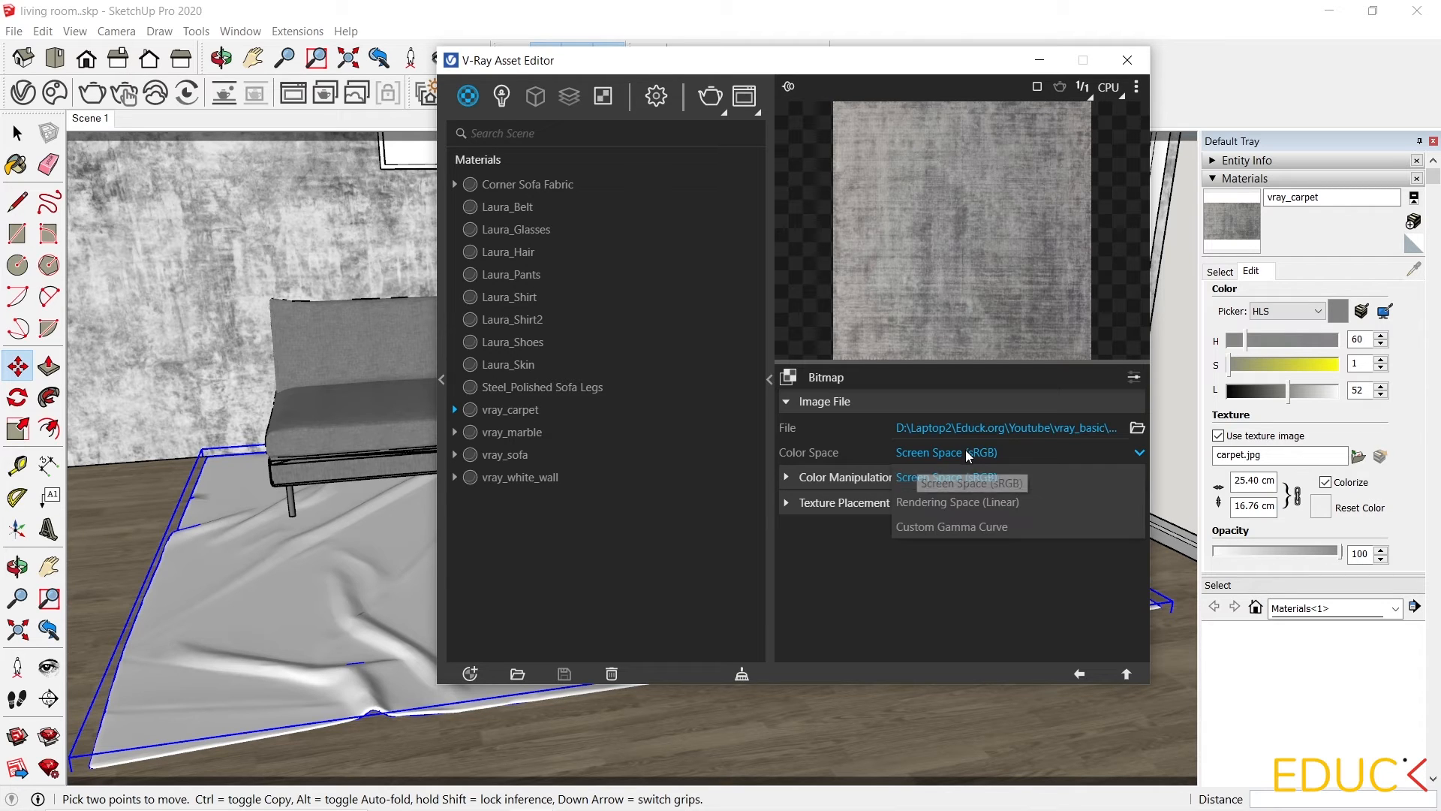
pyautogui.click(966, 527)
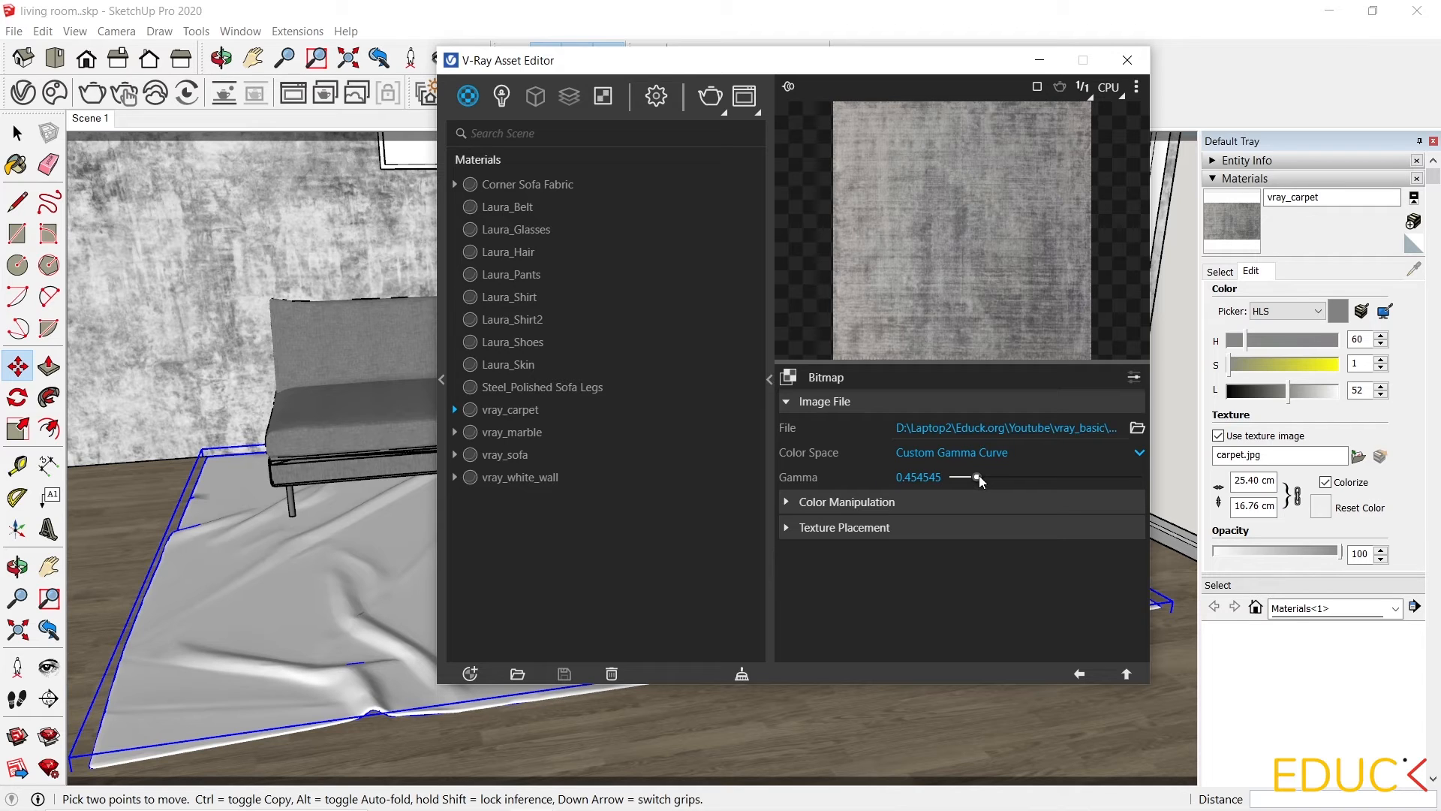
pyautogui.moveTo(977, 477)
pyautogui.mouseDown()
pyautogui.moveTo(1004, 474)
pyautogui.moveTo(960, 481)
pyautogui.moveTo(981, 484)
pyautogui.mouseUp()
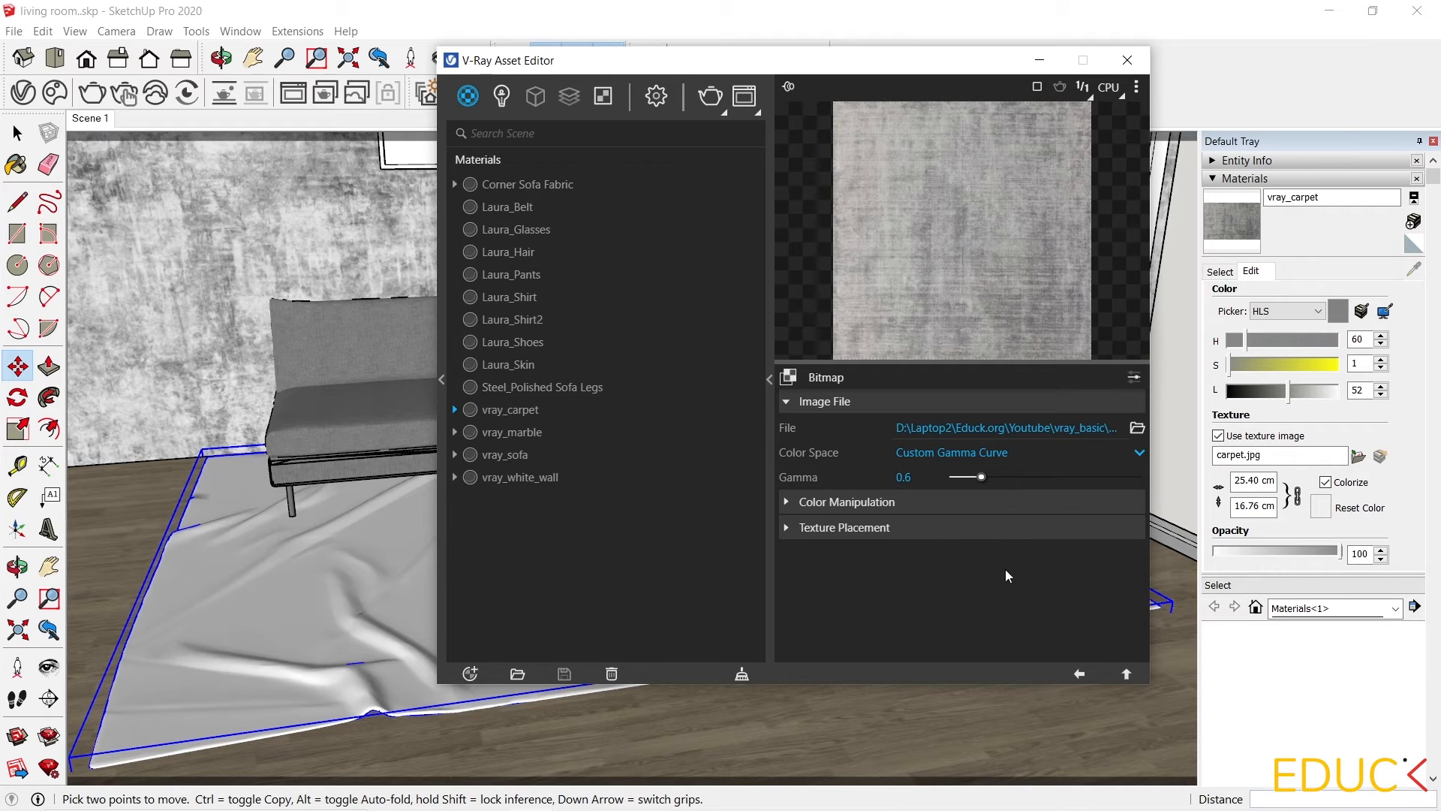
pyautogui.click(1081, 673)
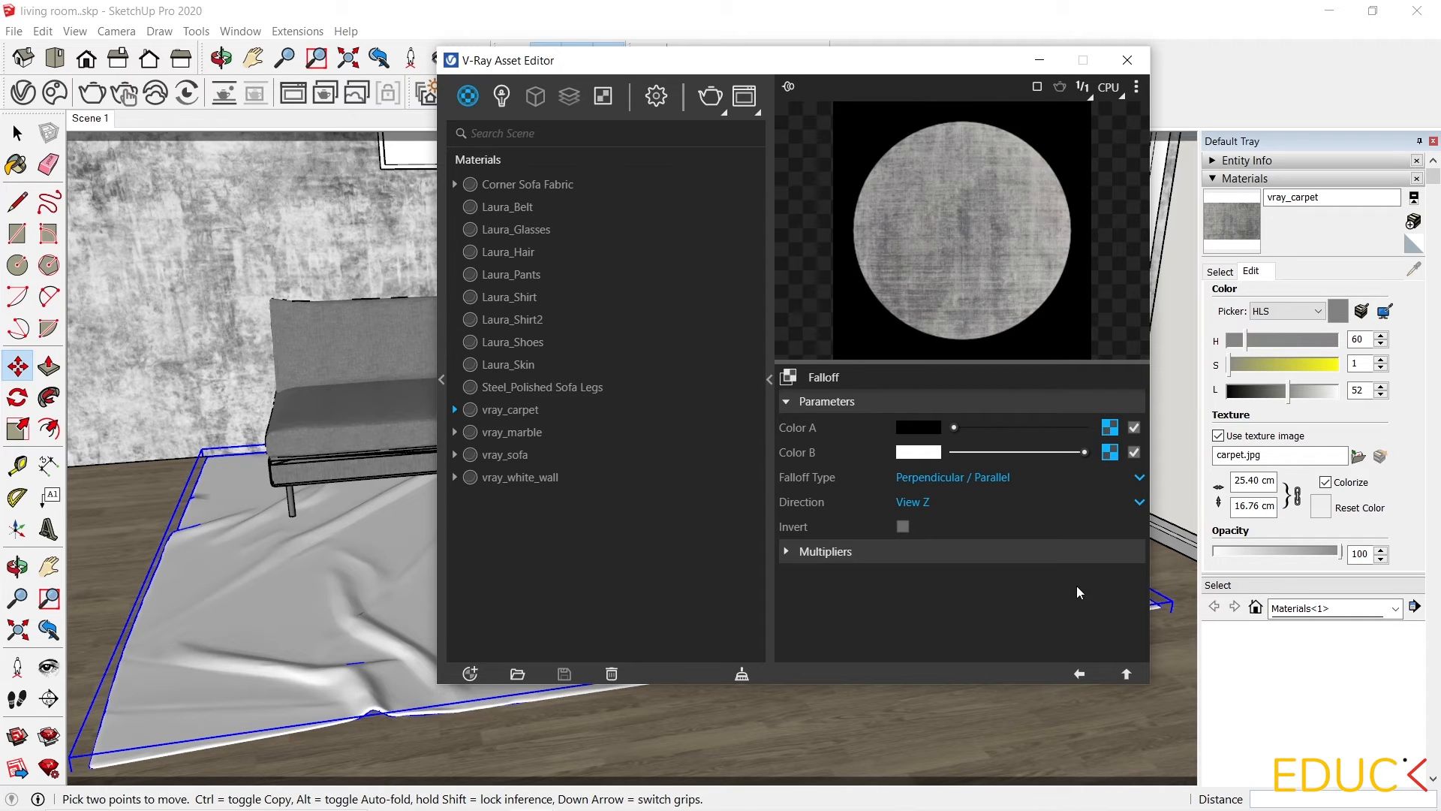
pyautogui.click(1081, 674)
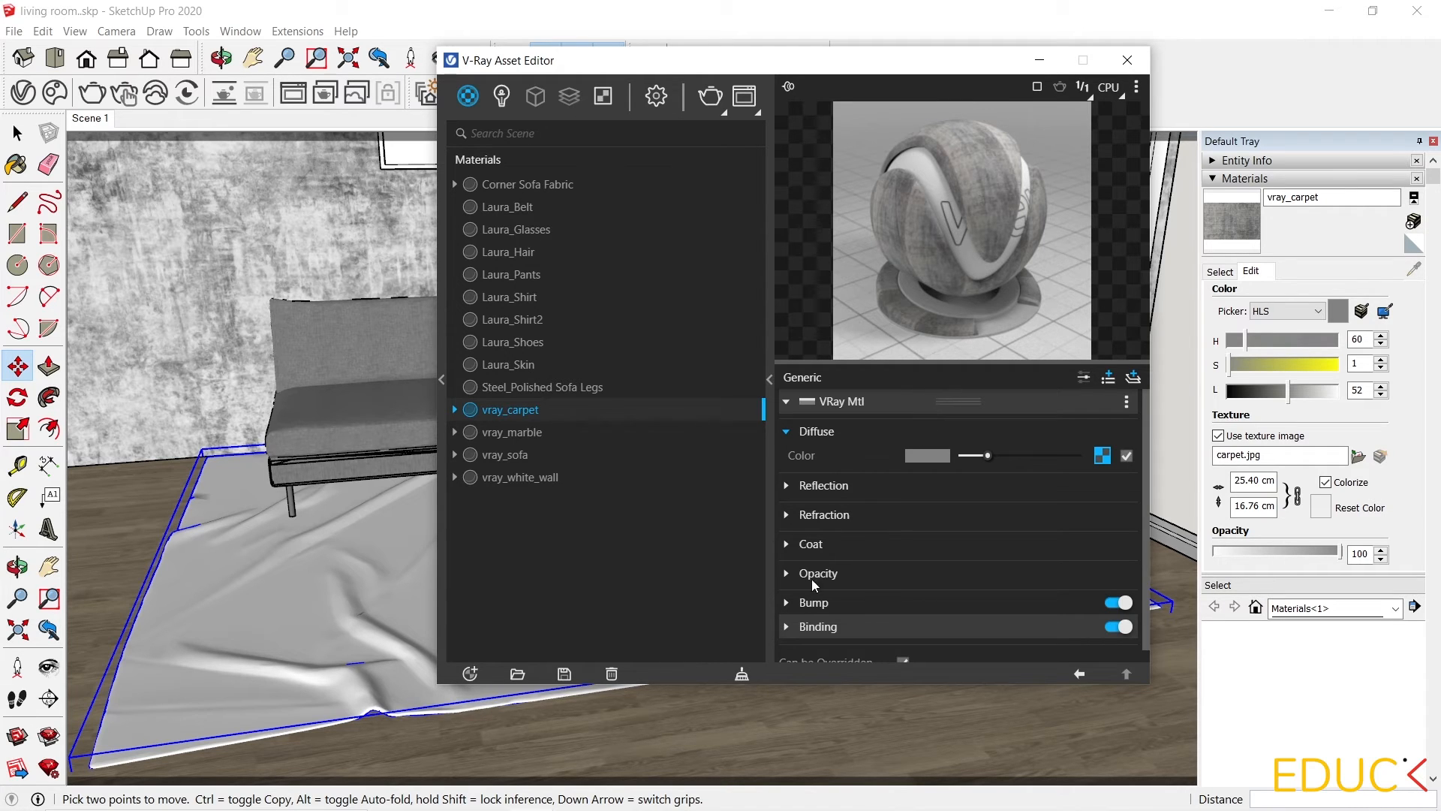
# Assign a Noise B map to the carpet's bump slot and set its size to 0.01.
pyautogui.click(786, 604)
pyautogui.scroll(-1, 894, 538)
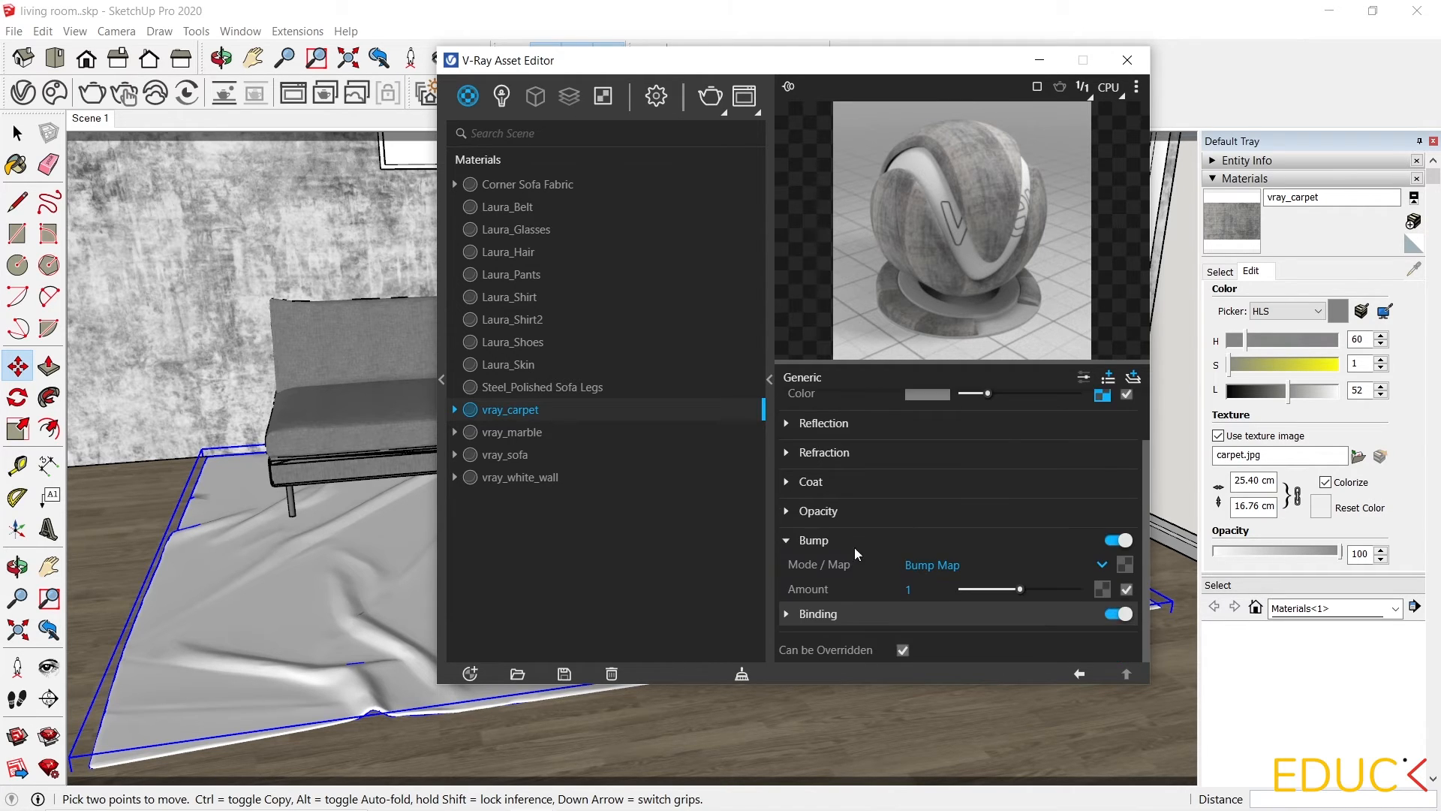
pyautogui.click(1124, 565)
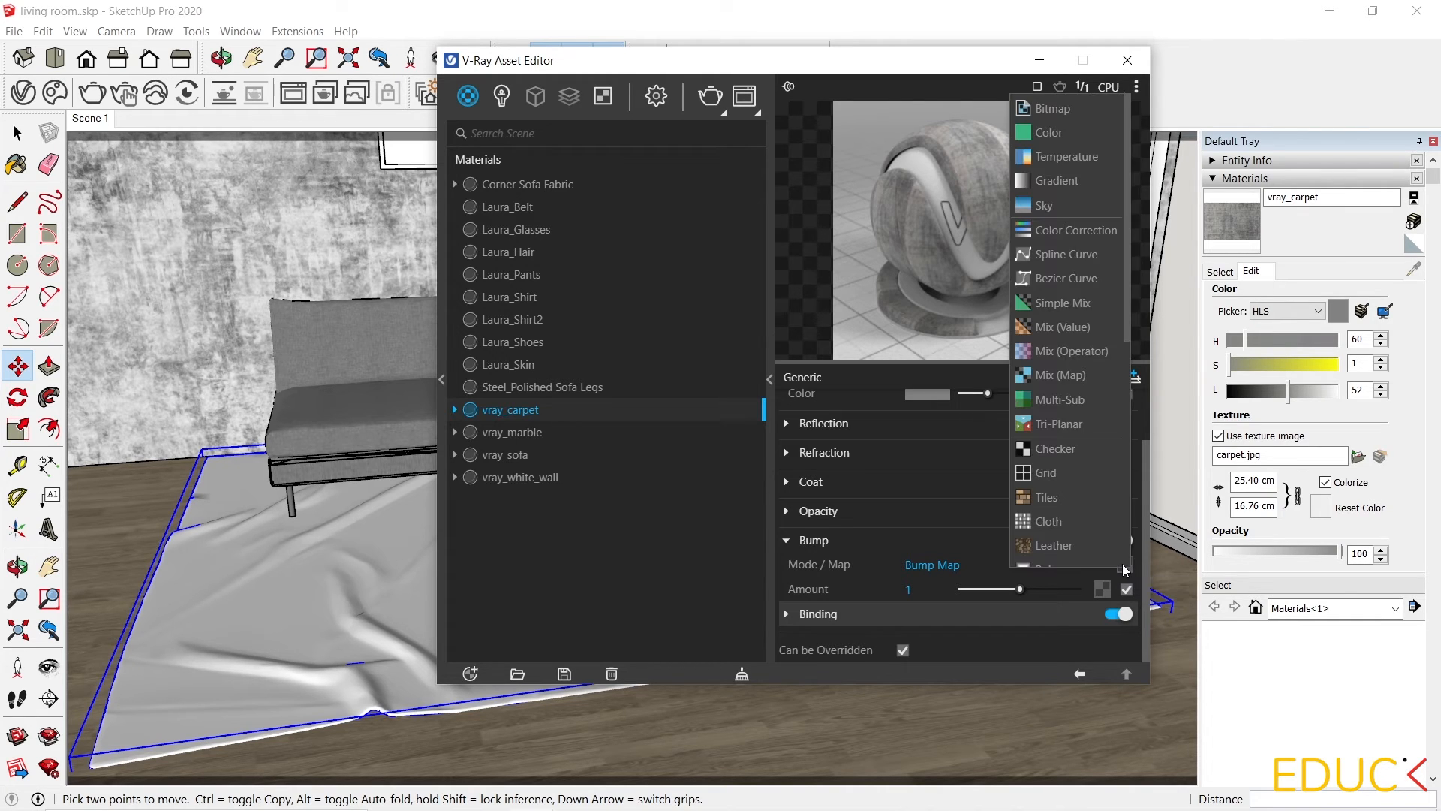
pyautogui.scroll(-3, 1066, 420)
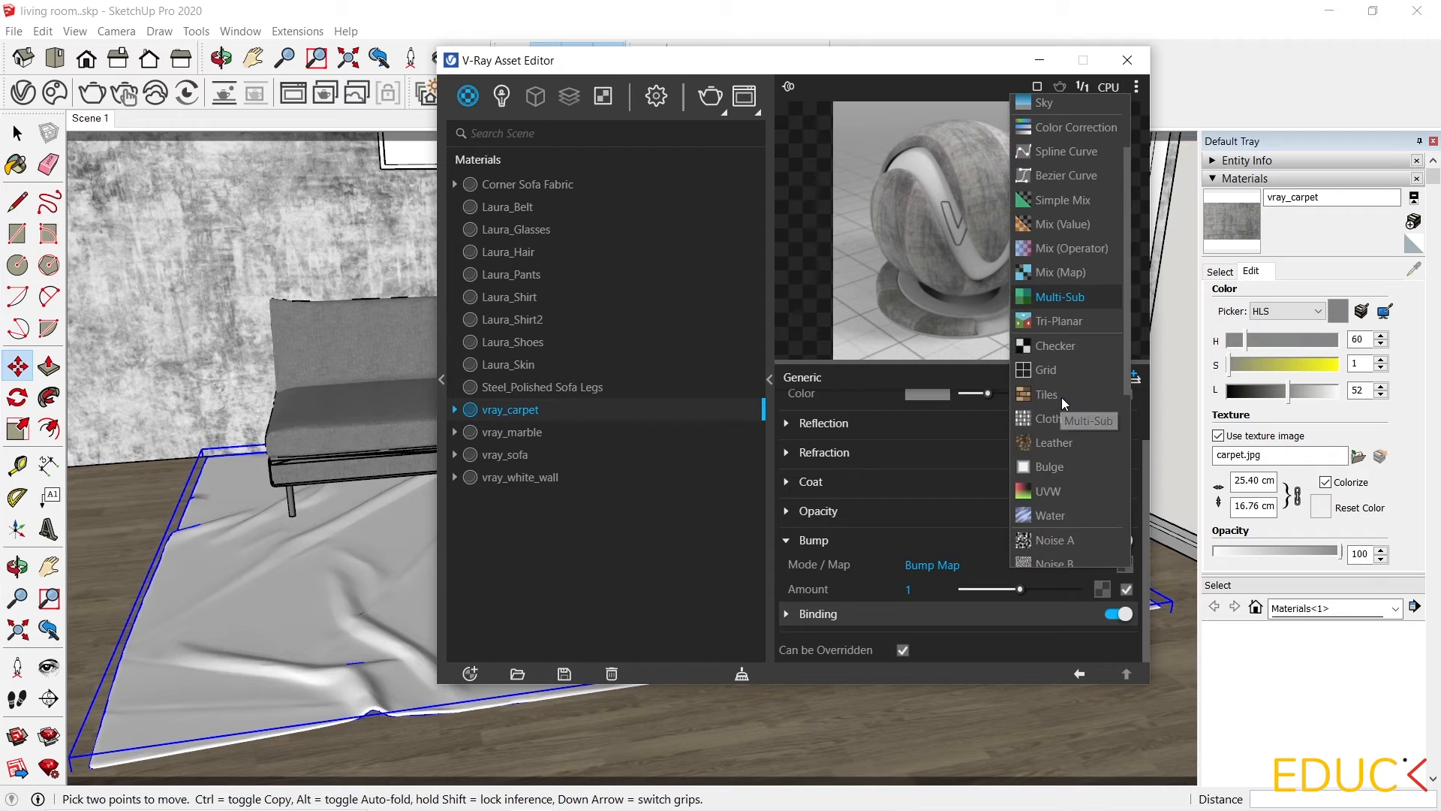
pyautogui.scroll(-2, 1063, 404)
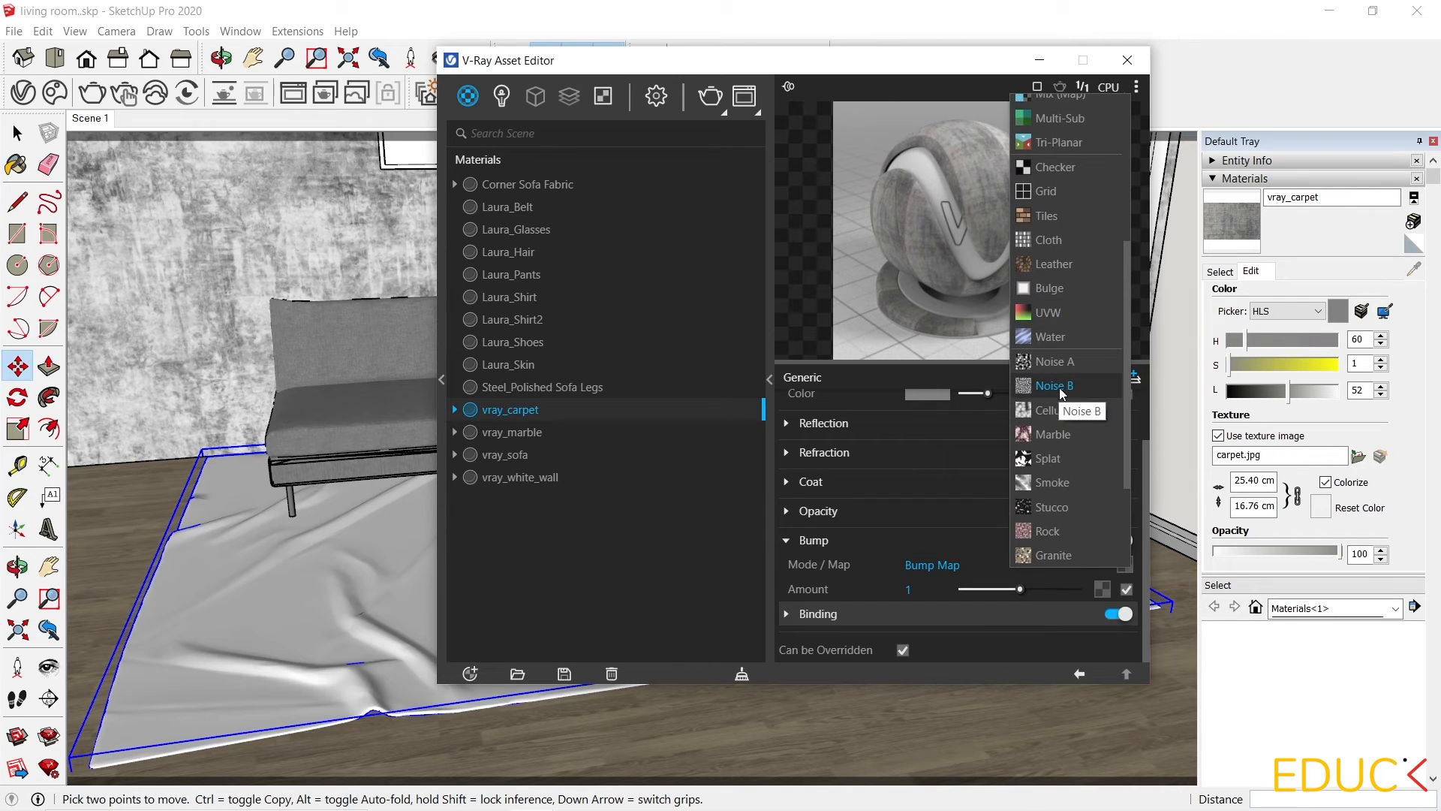
pyautogui.click(1060, 387)
pyautogui.click(967, 517)
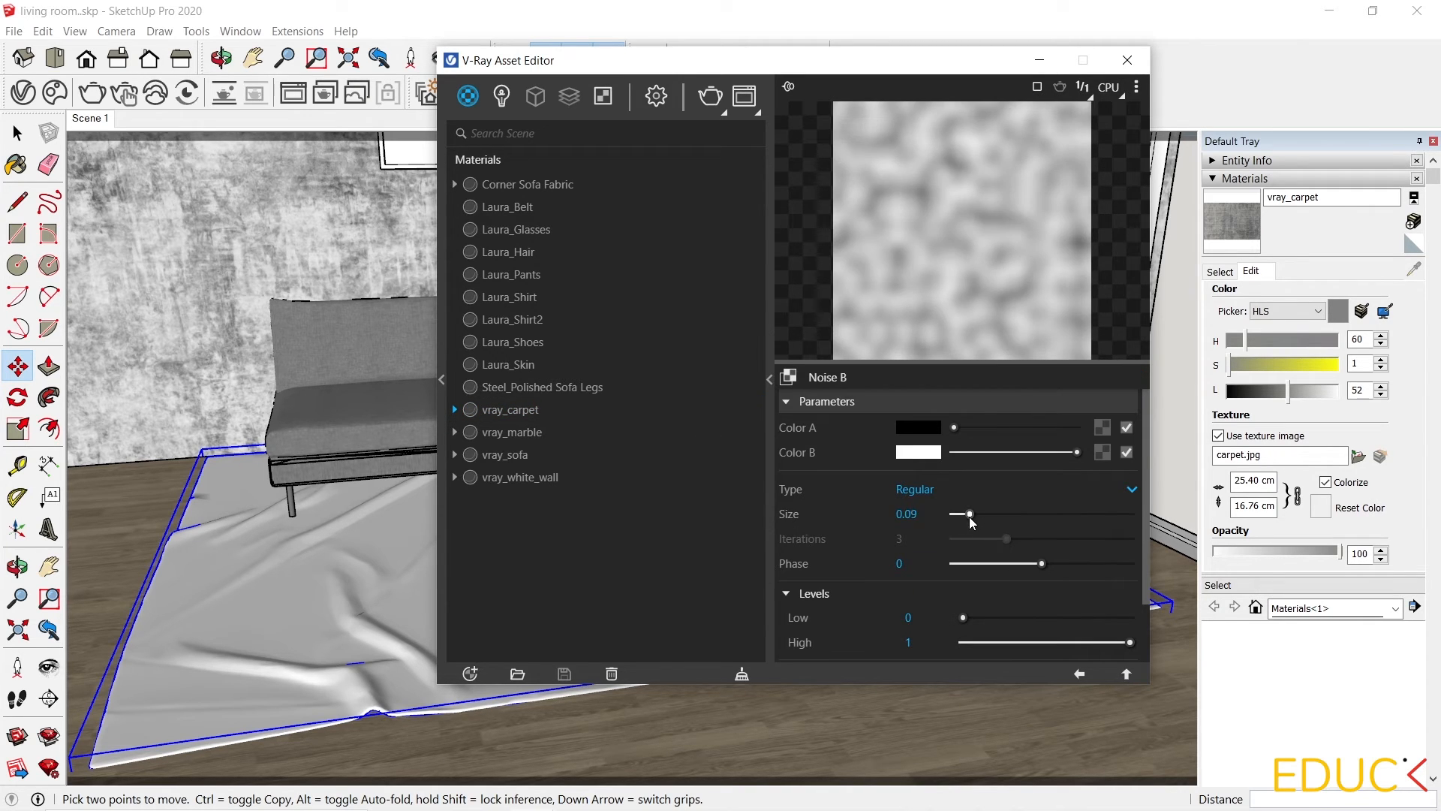
pyautogui.moveTo(967, 517); pyautogui.dragTo(957, 517)
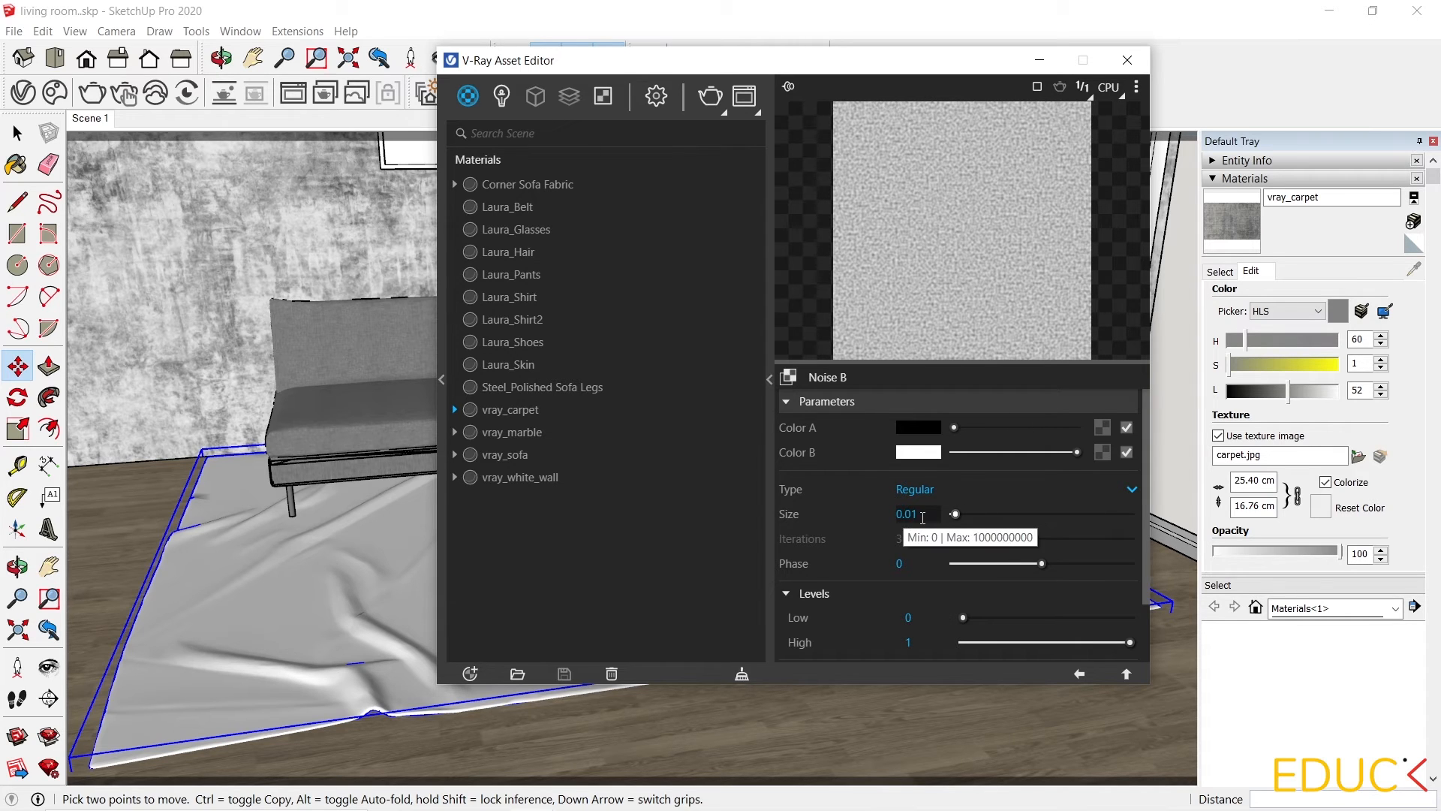
# Set the carpet material's bump amount to 20.
pyautogui.click(1081, 673)
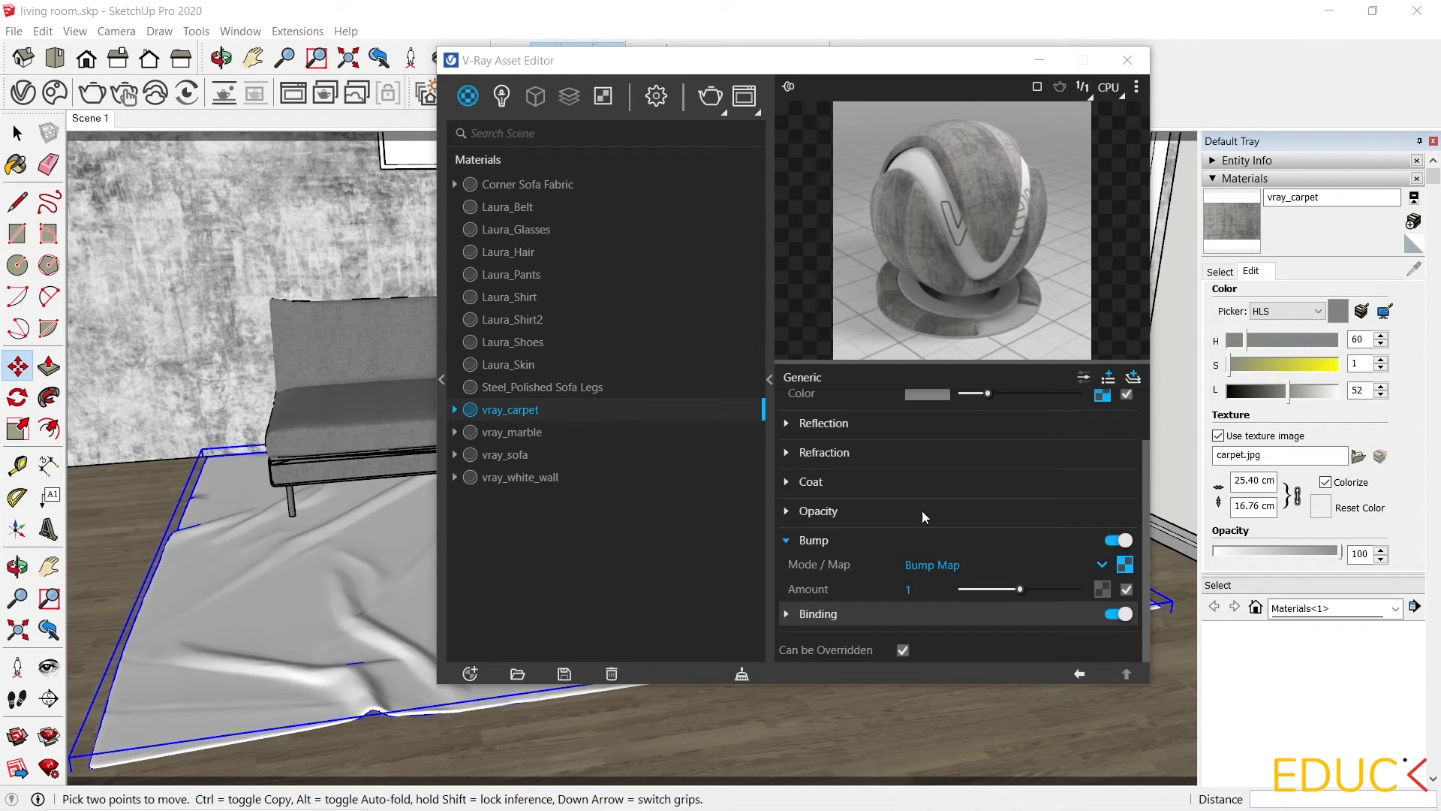
pyautogui.moveTo(1021, 592); pyautogui.dragTo(1108, 578)
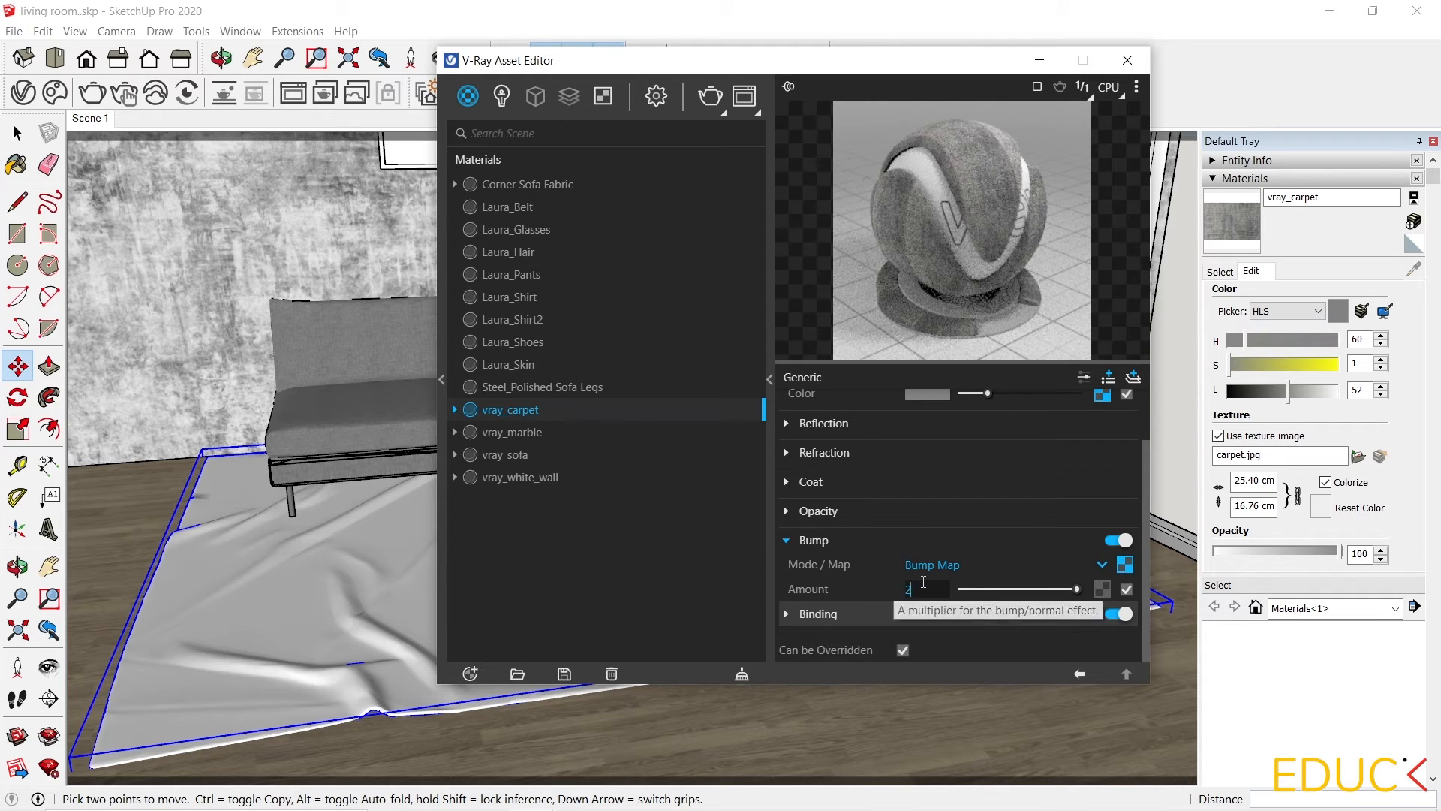
pyautogui.write('20')
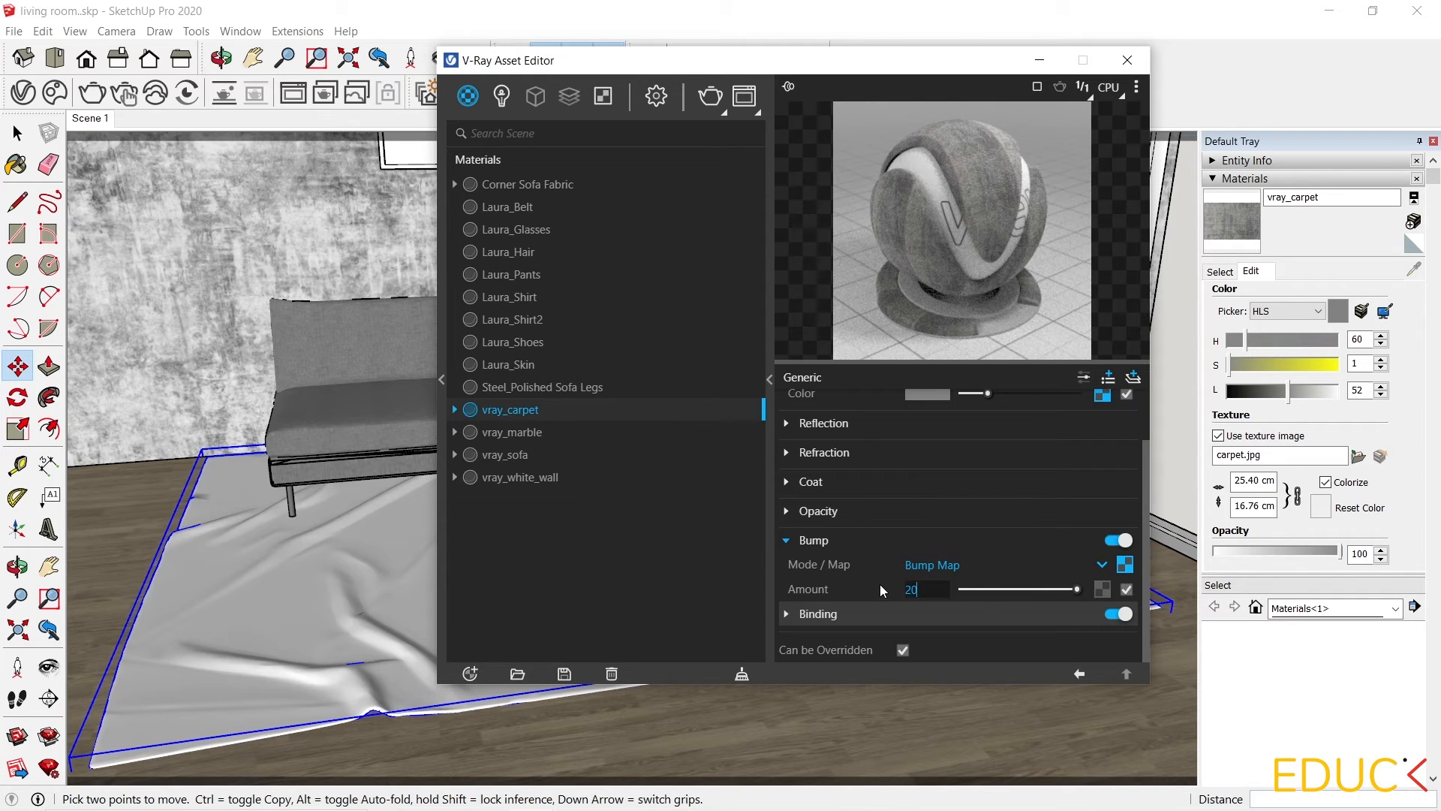
pyautogui.press('Return')
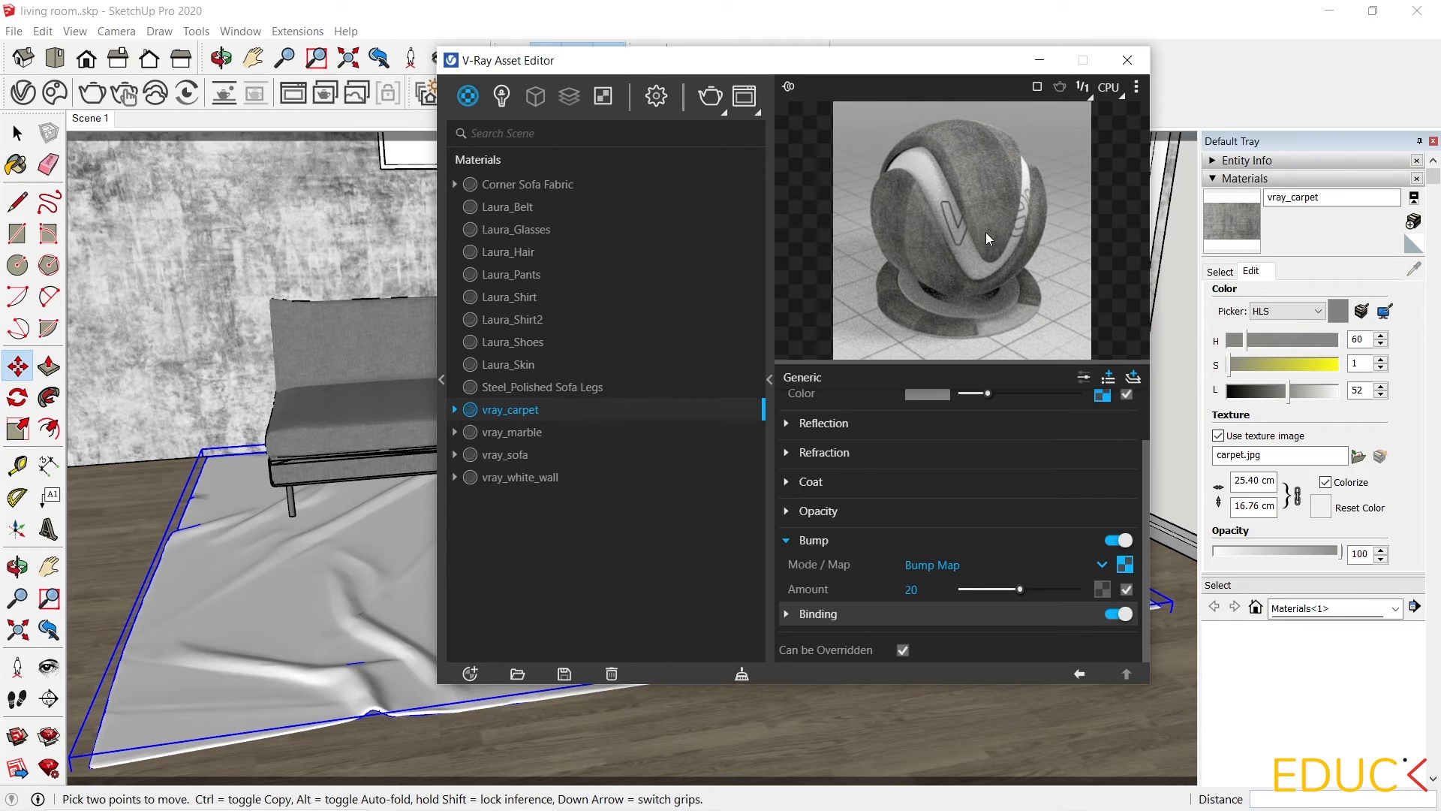
# Set the bump Noise B map's size to 0.1.
pyautogui.click(1125, 564)
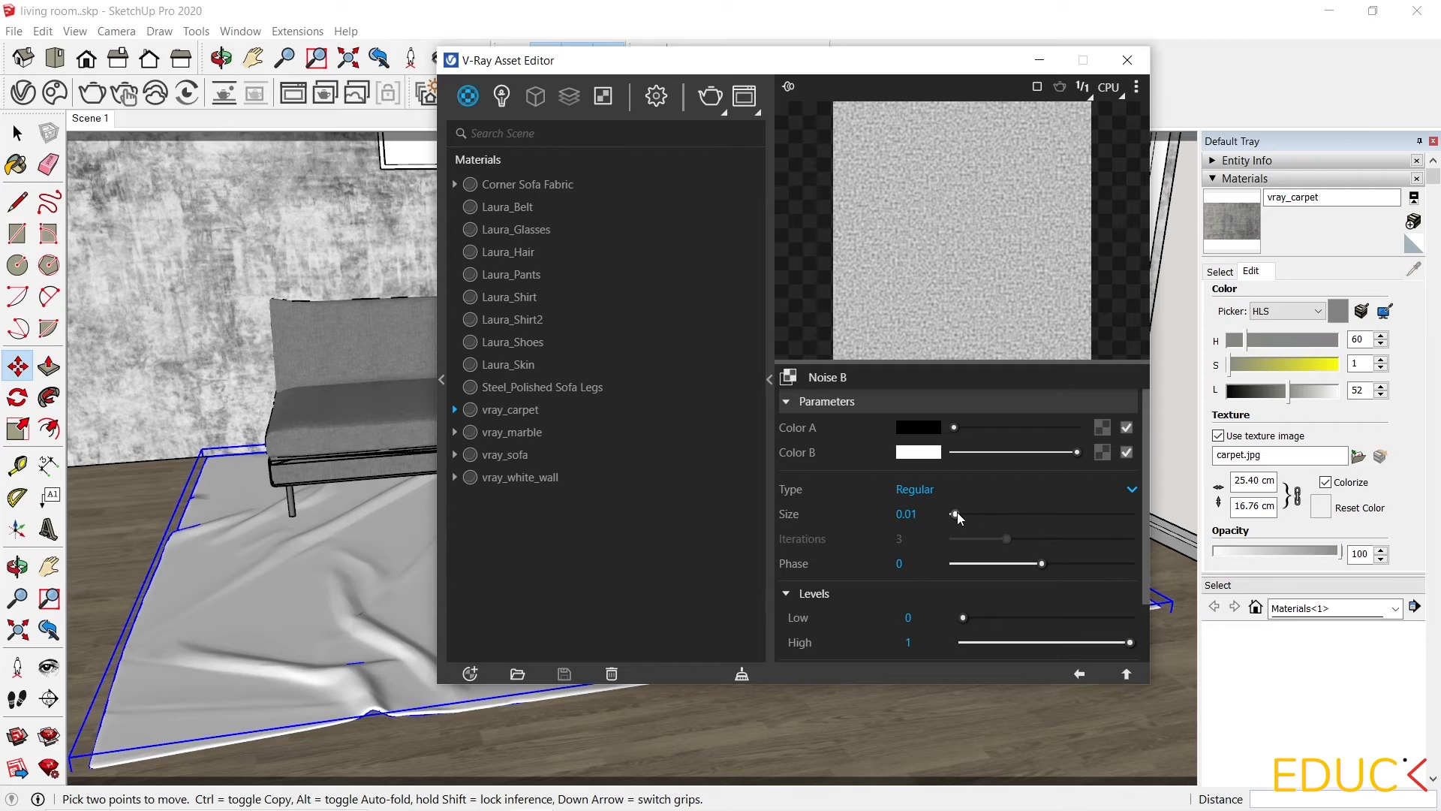
pyautogui.moveTo(957, 513); pyautogui.dragTo(972, 513)
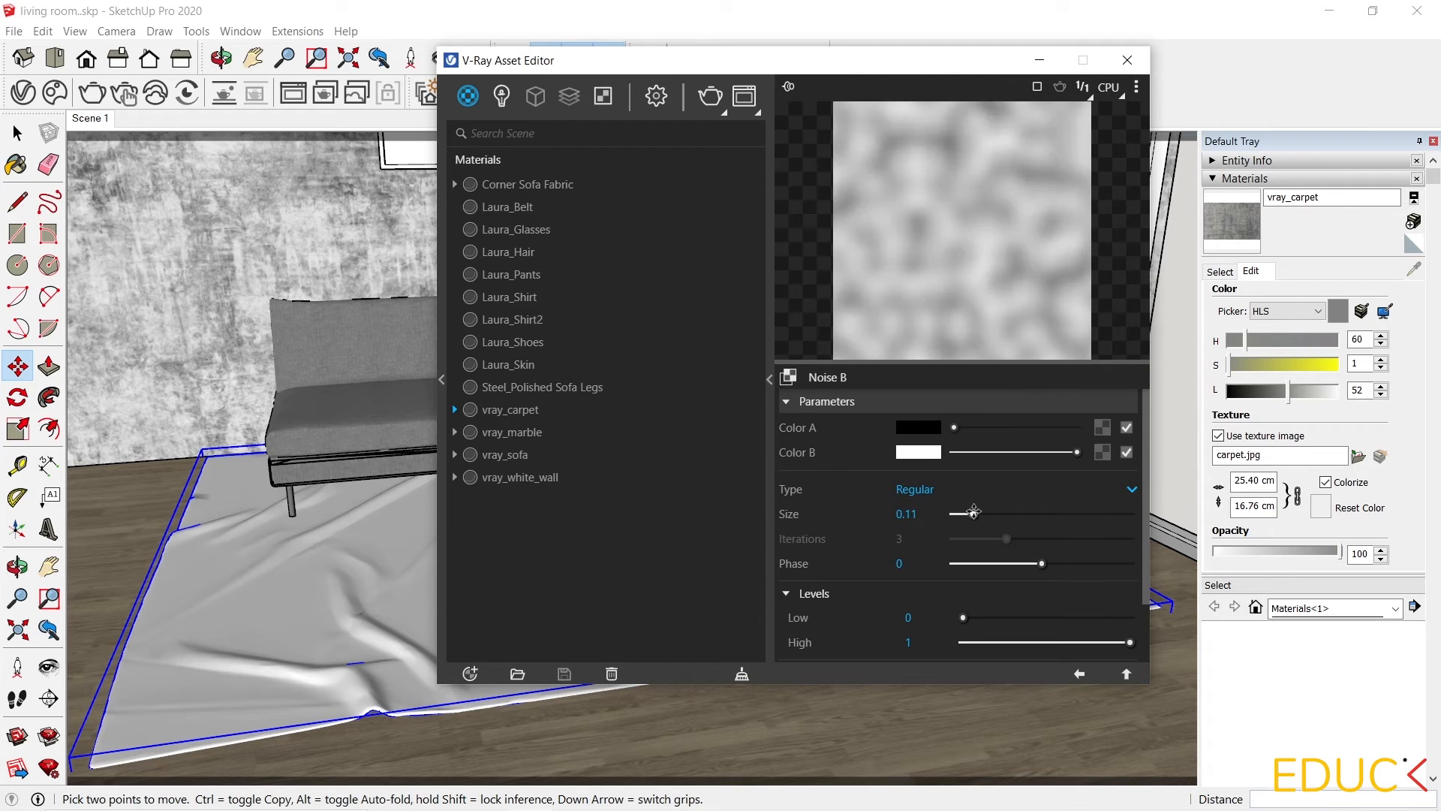
pyautogui.click(1079, 674)
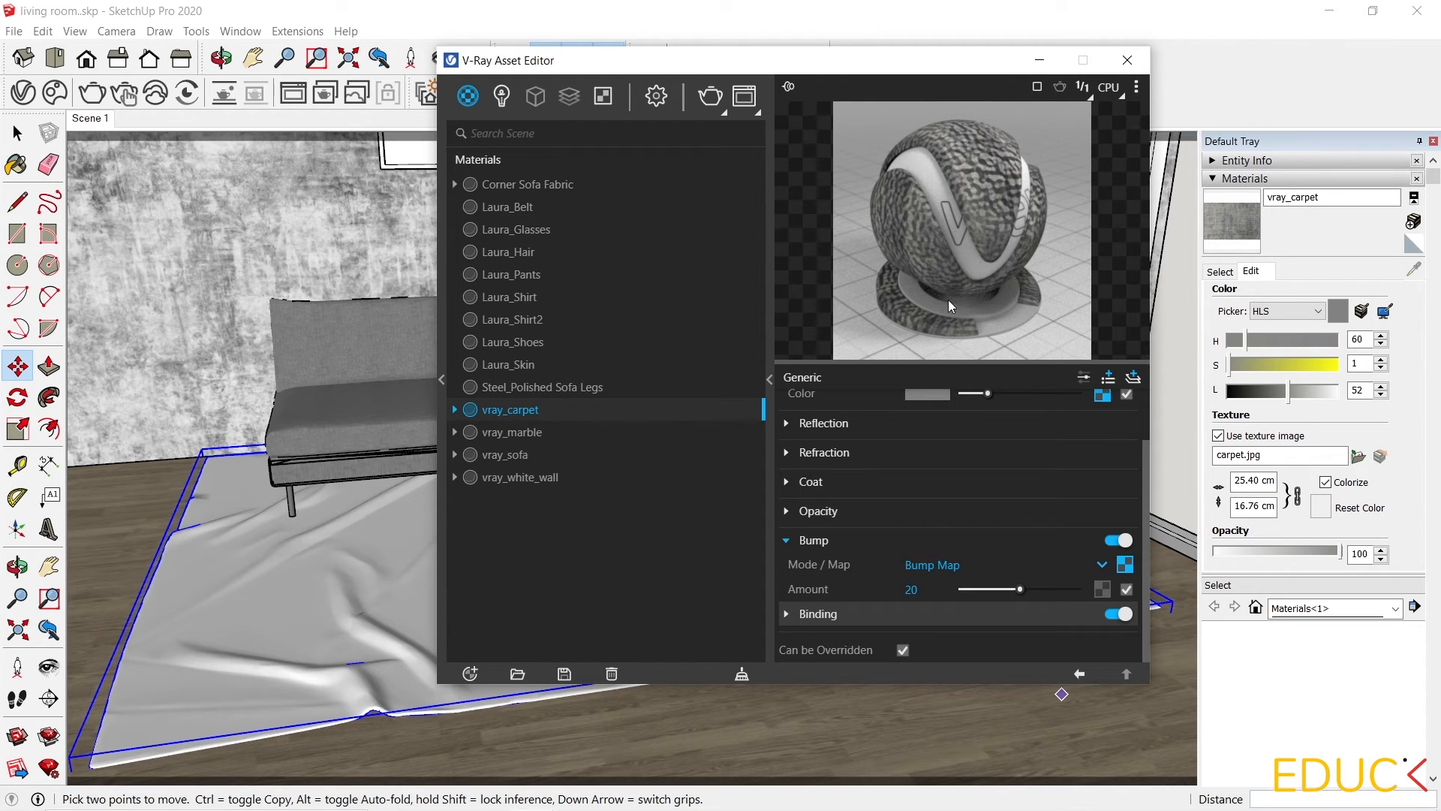
# Set the carpet's bump amount to 0.2 and the Noise B map's size to 0.02.
pyautogui.moveTo(1015, 586); pyautogui.dragTo(962, 587)
pyautogui.click(1125, 563)
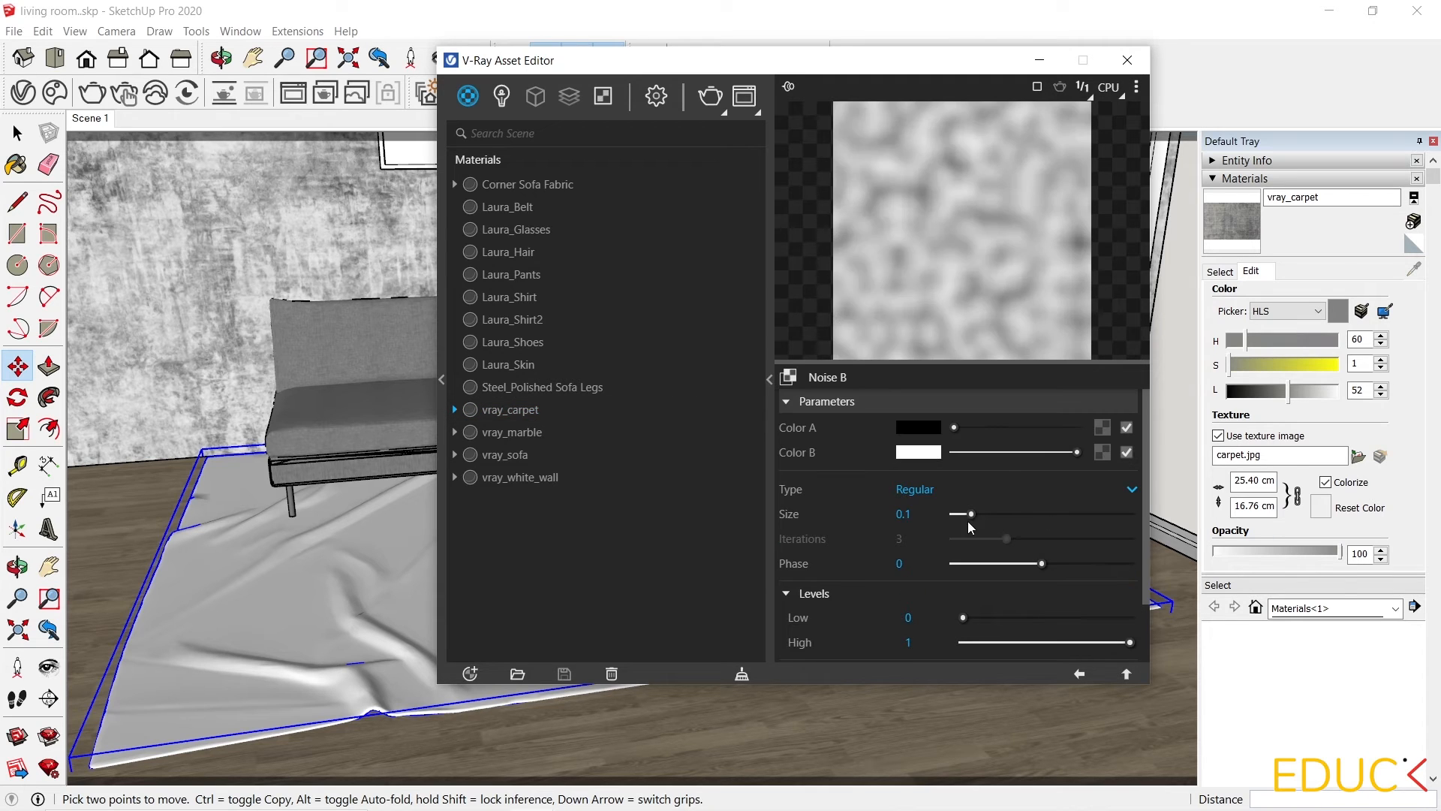
pyautogui.moveTo(971, 514); pyautogui.dragTo(958, 515)
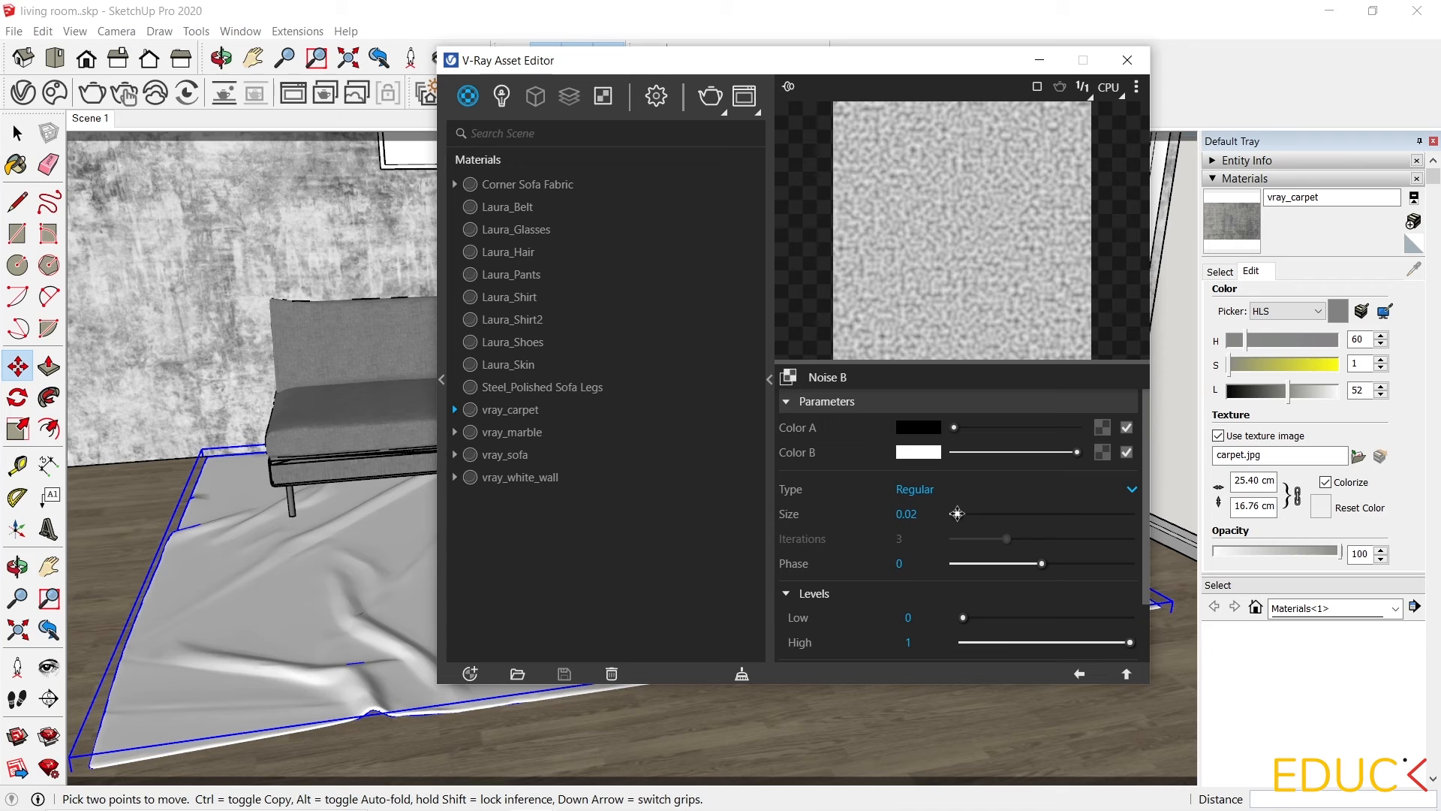
pyautogui.click(1081, 675)
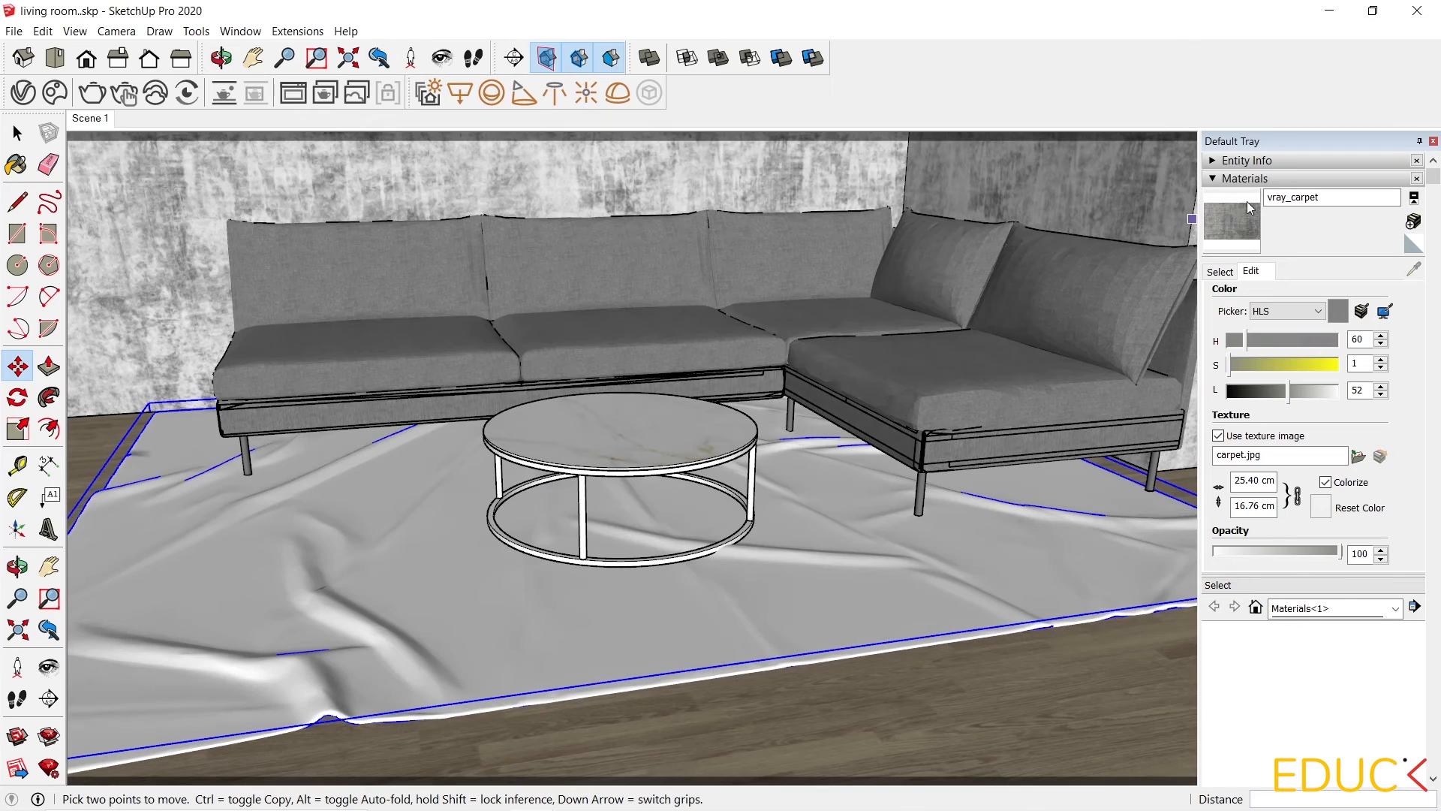
# Paint the rug with the carpet material and render the scene, zooming in on the carpet.
pyautogui.press('b')
pyautogui.click(811, 568)
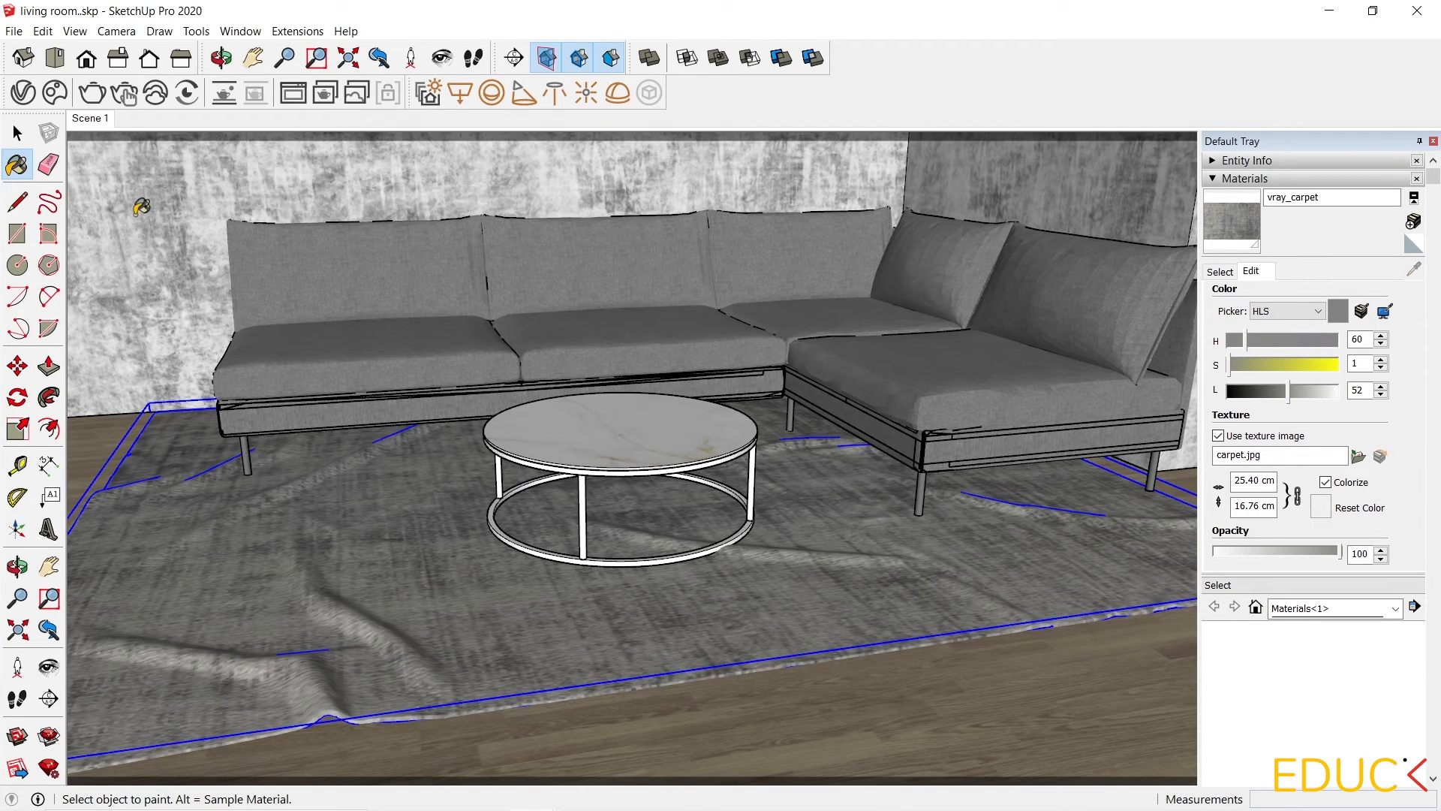
pyautogui.click(93, 93)
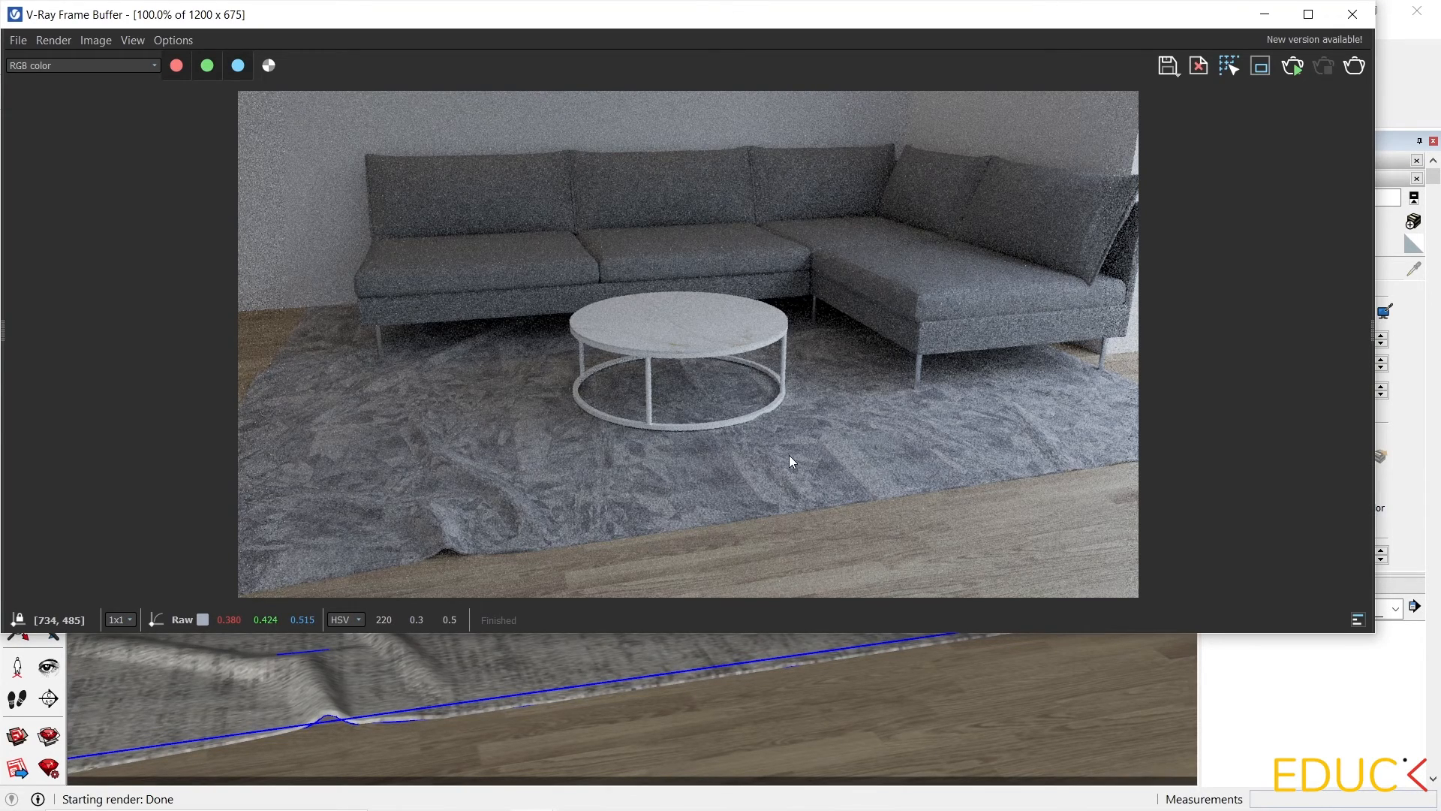
pyautogui.scroll(1, 642, 505)
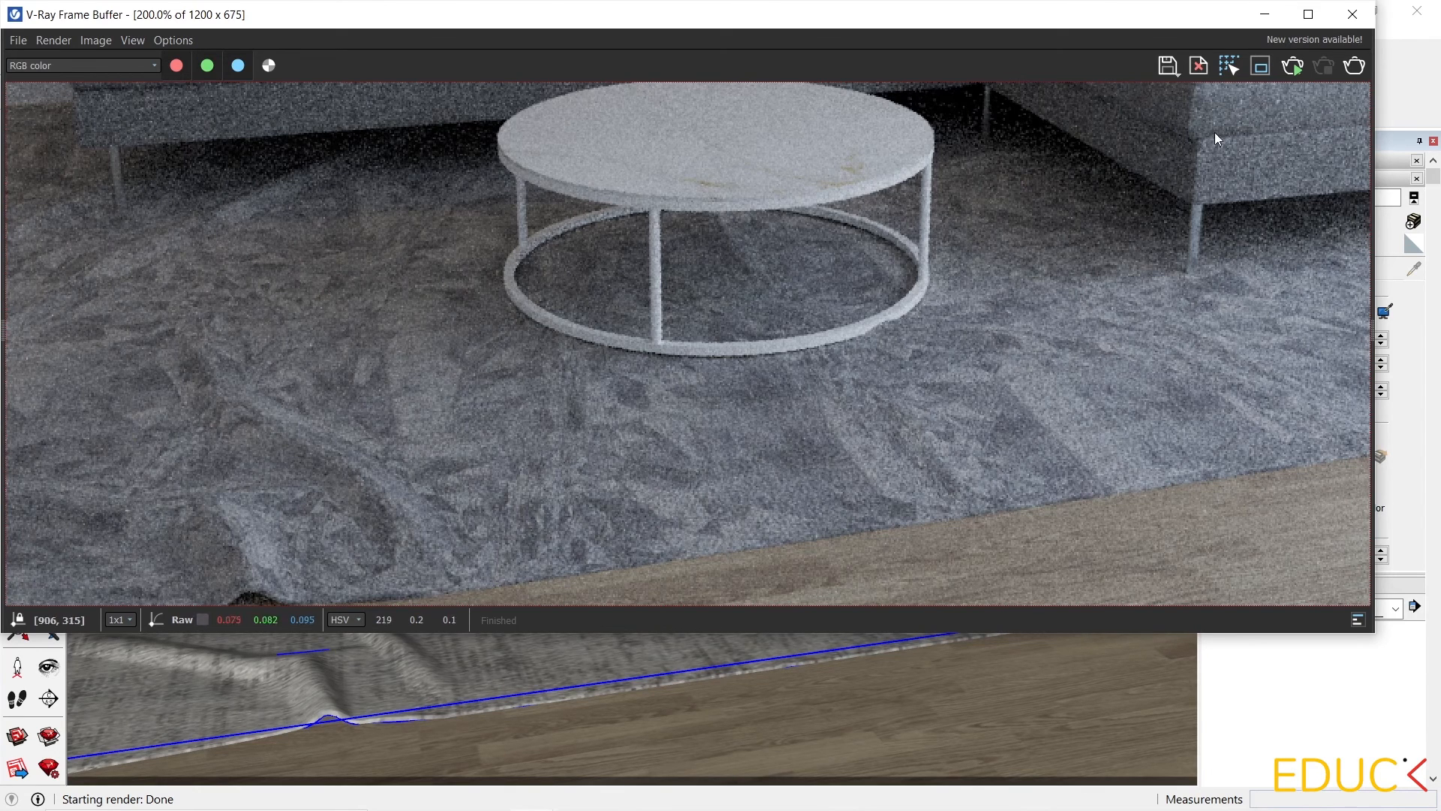
pyautogui.click(1353, 15)
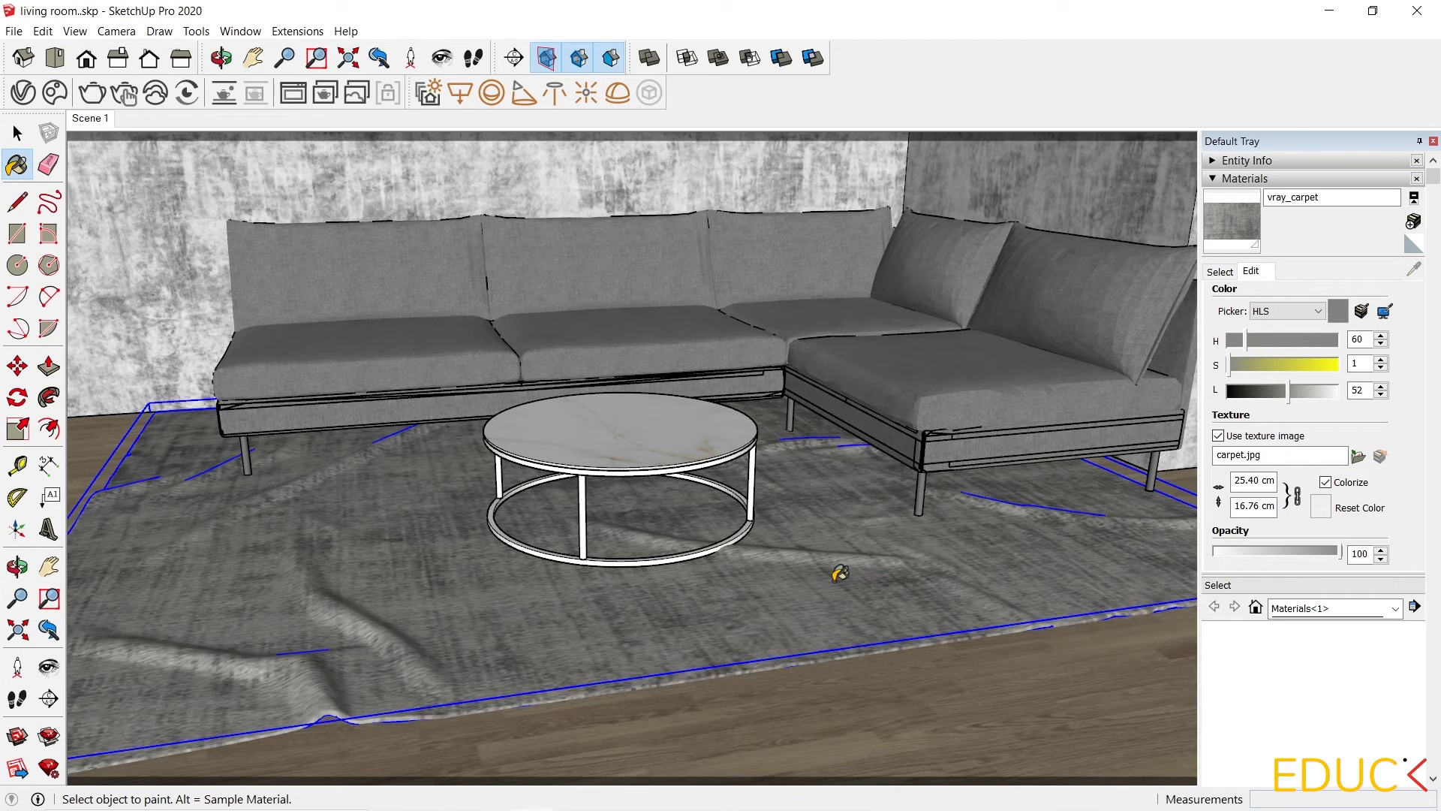
# Show the SketchUV Mapping Tools toolbar and hide the rest of the model around the rug.
pyautogui.click(16, 133)
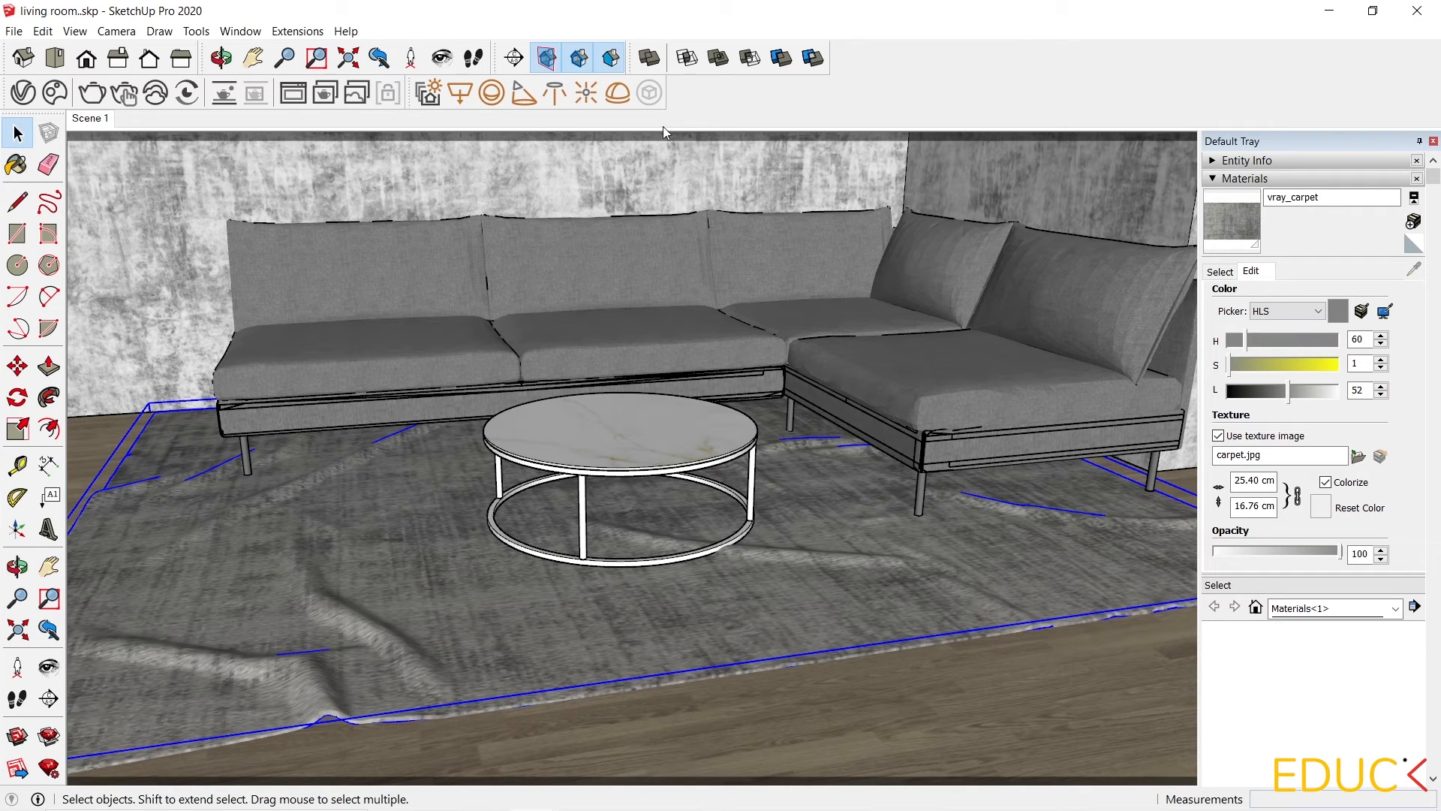
pyautogui.rightClick(738, 97)
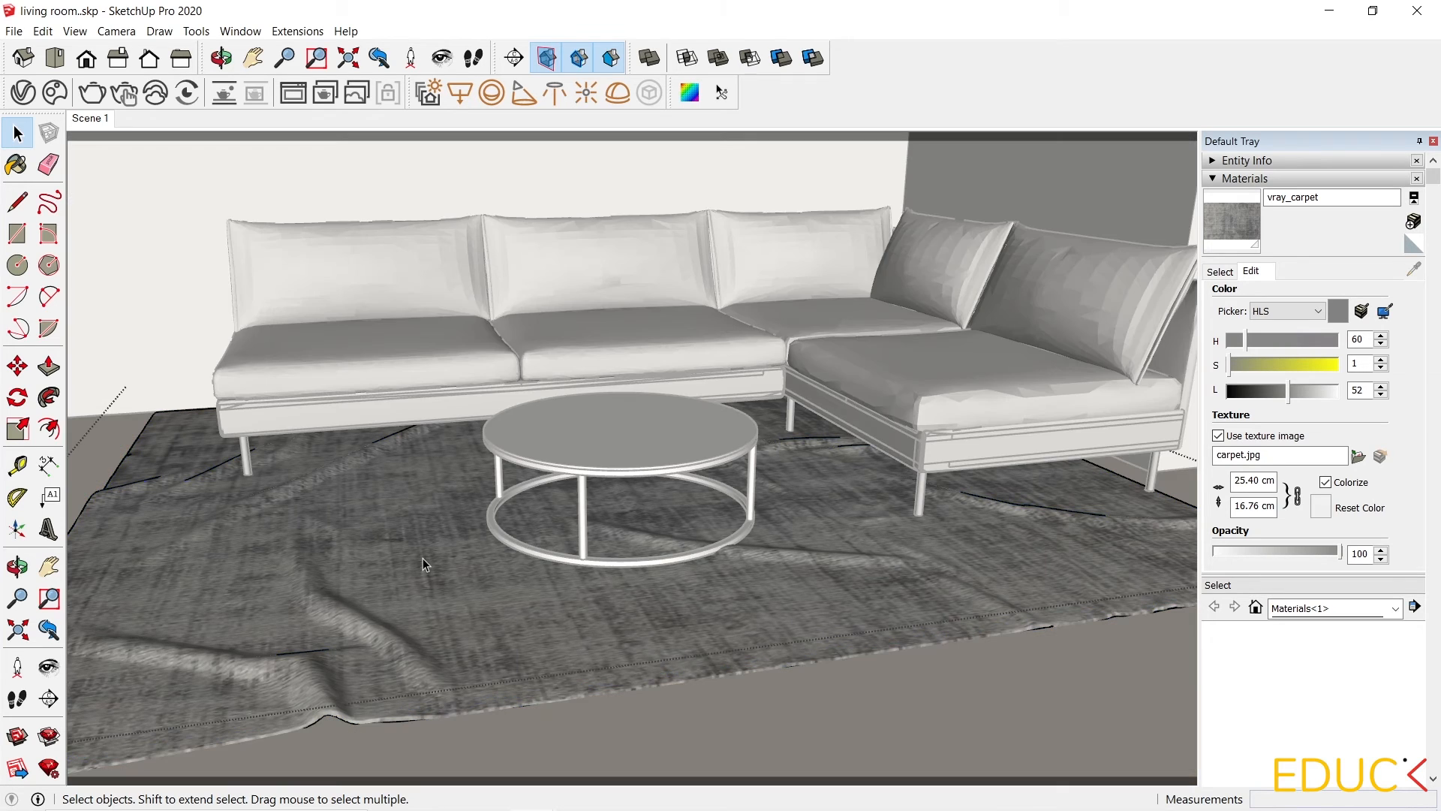
pyautogui.click(80, 33)
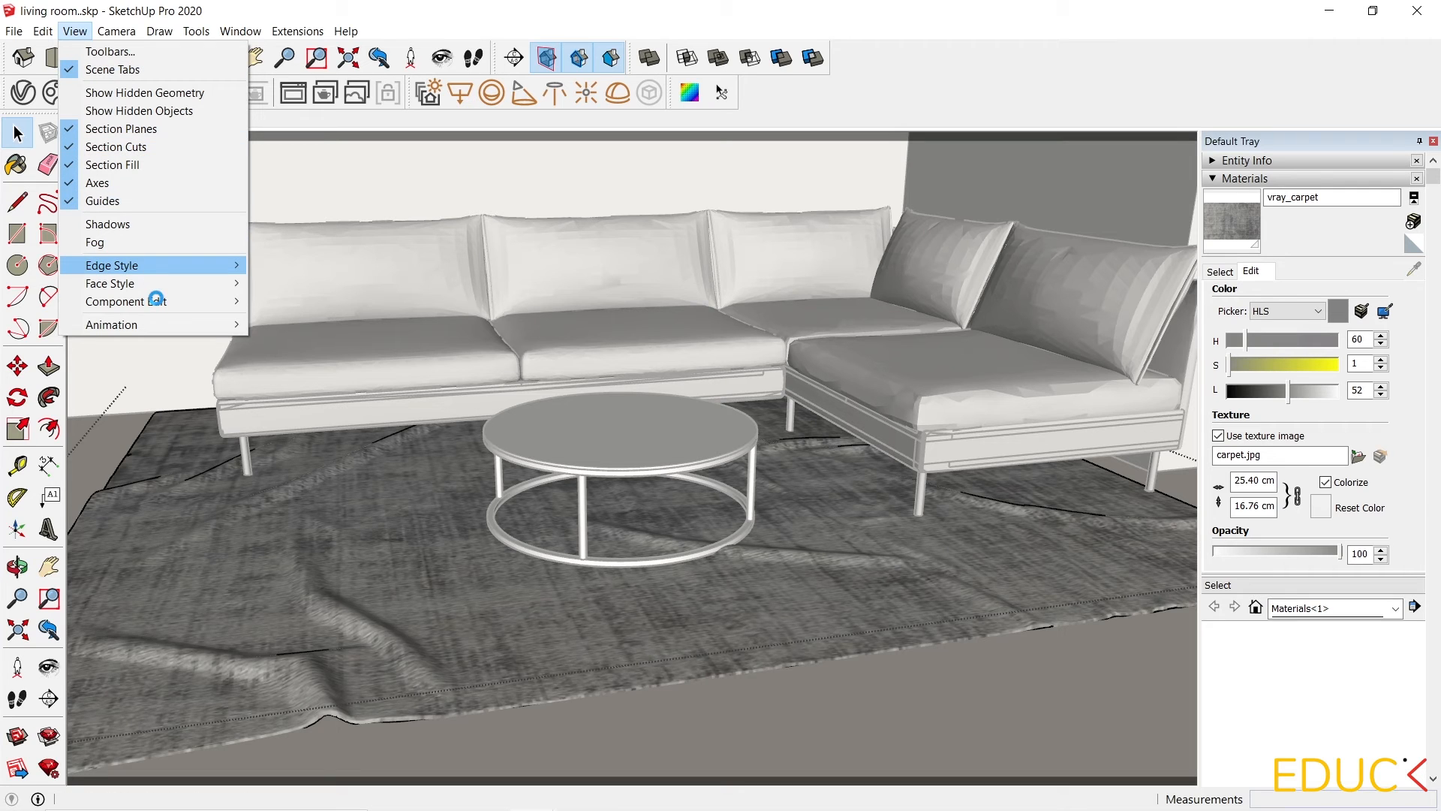
pyautogui.moveTo(156, 301)
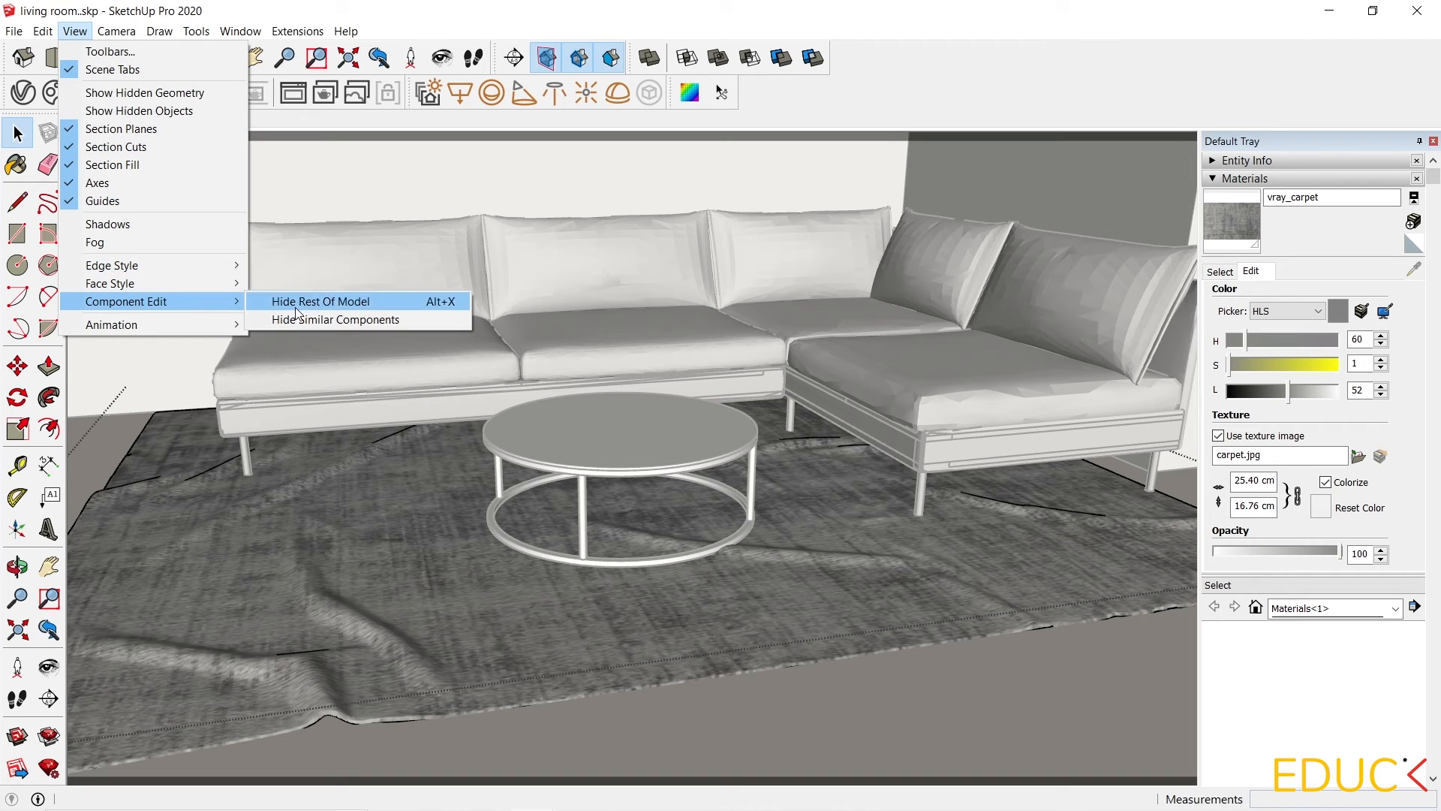
pyautogui.click(340, 301)
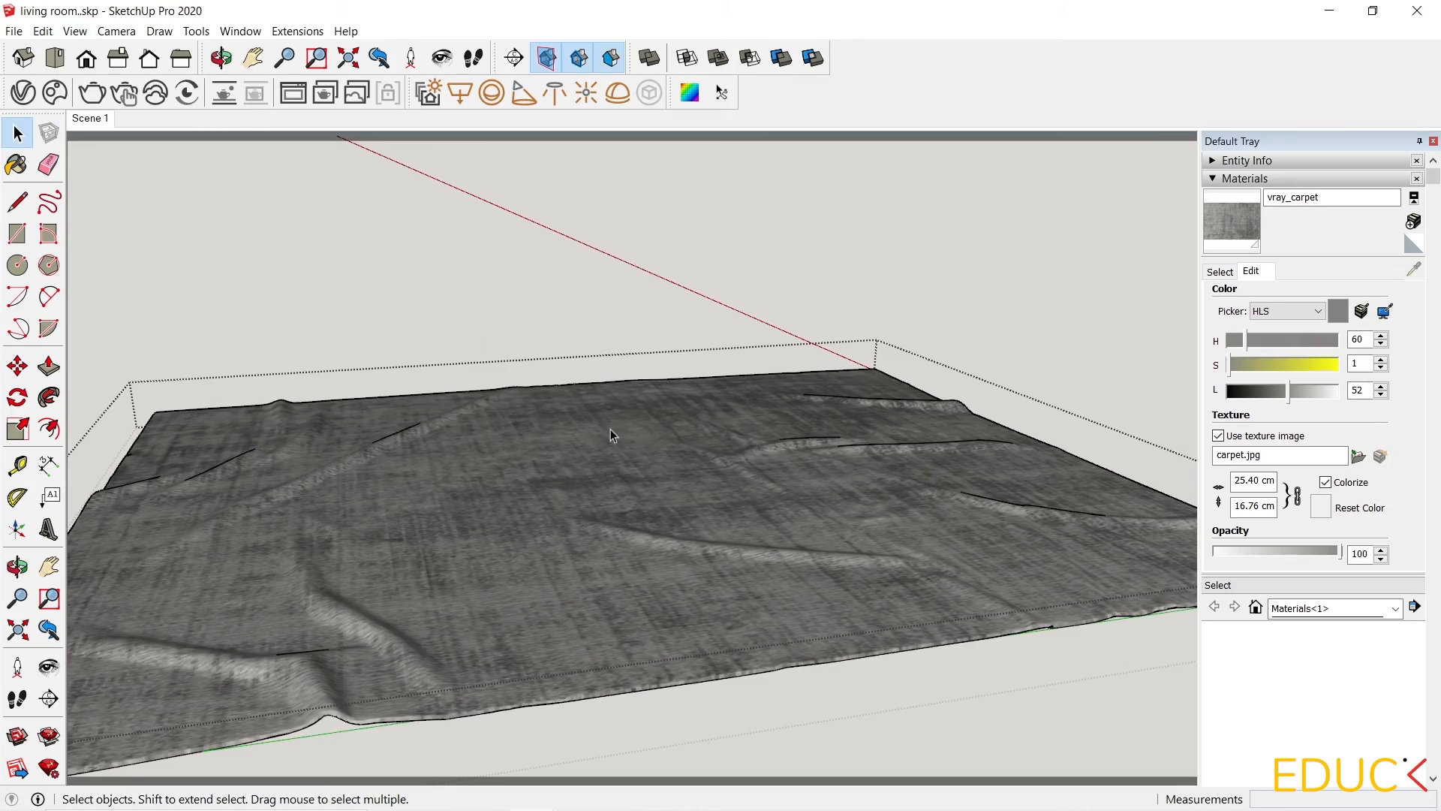
# In top view, select the rug's inner mesh and apply a SketchUV Planar Map (View) to it.
pyautogui.moveTo(610, 429); pyautogui.dragTo(714, 559, button='middle')
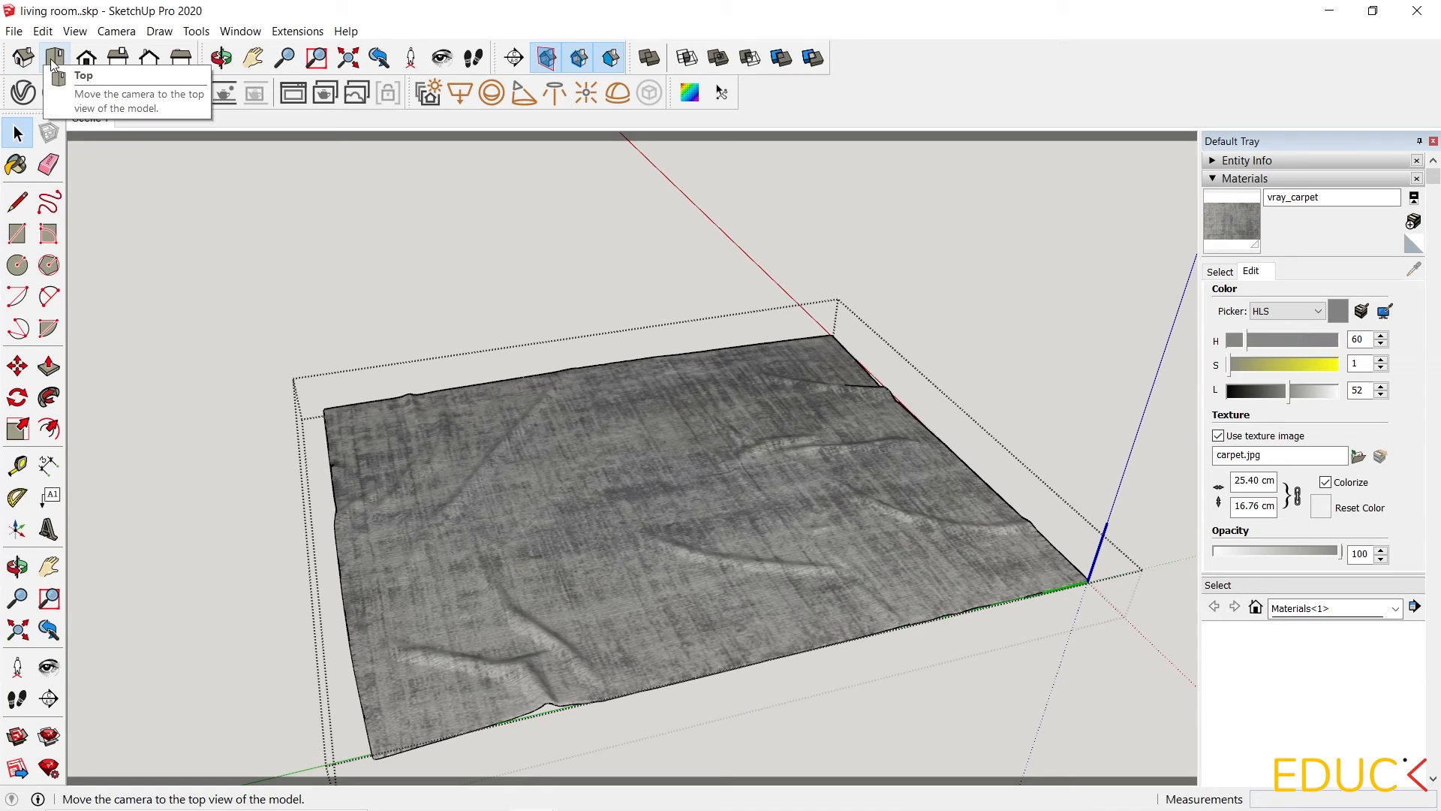
pyautogui.click(109, 34)
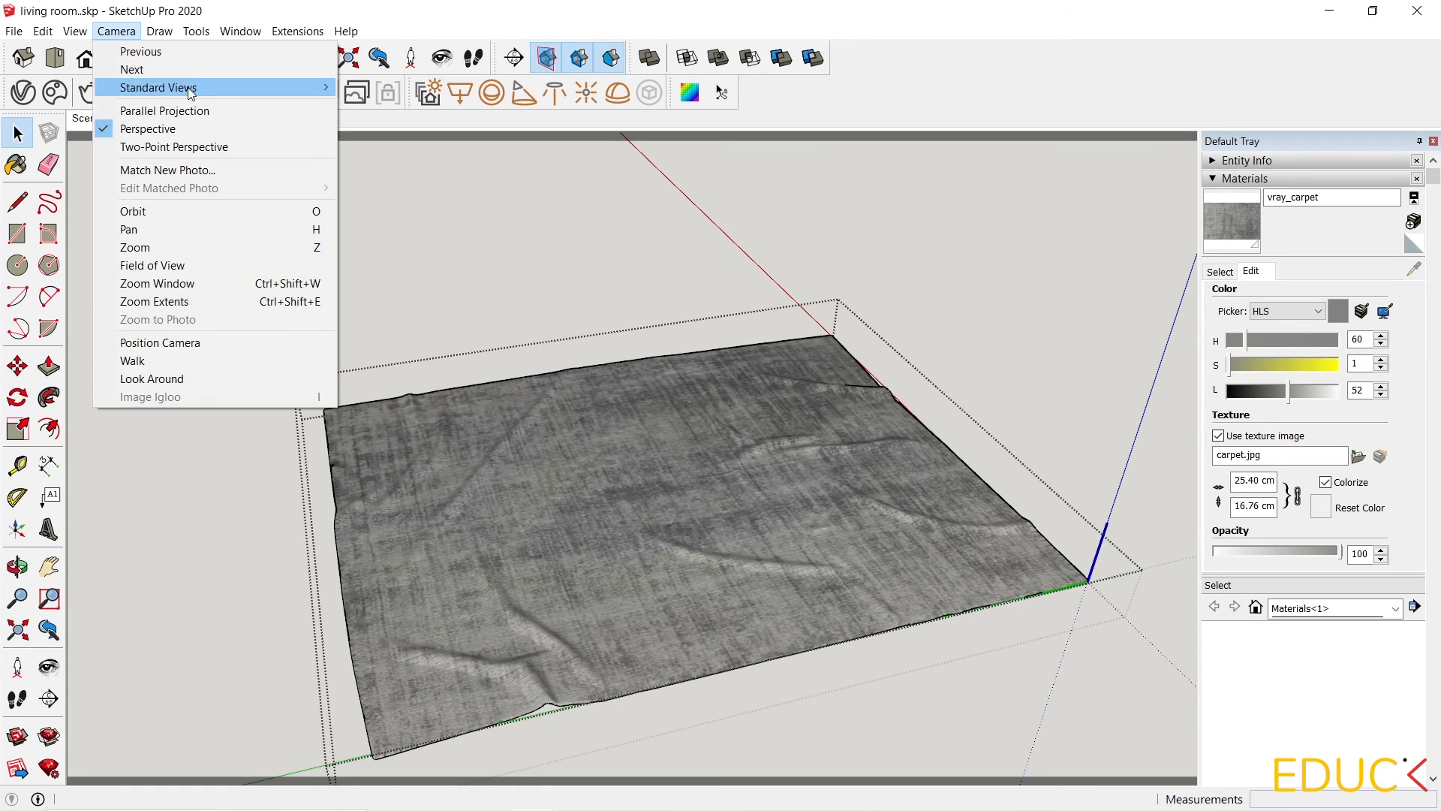
pyautogui.moveTo(186, 87)
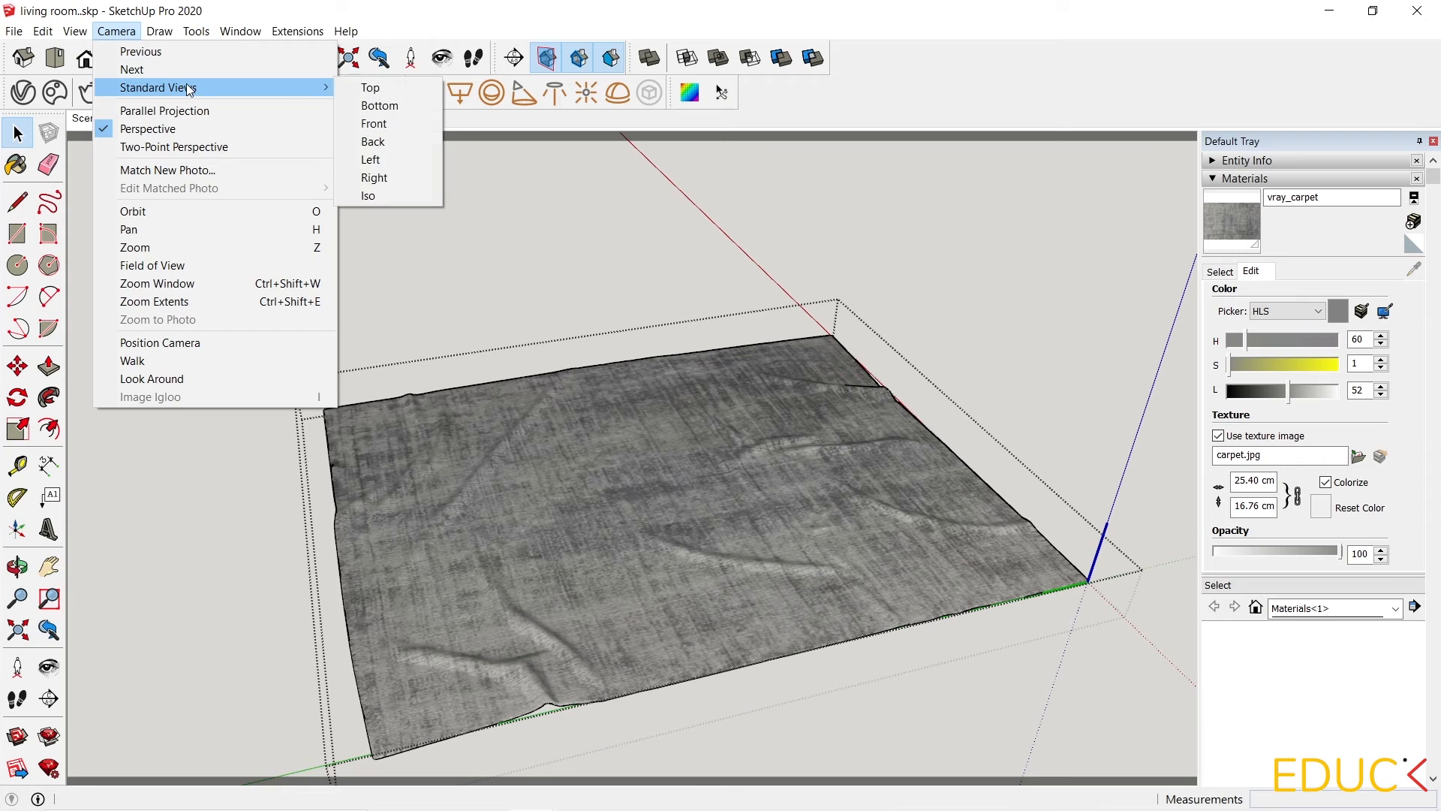
pyautogui.click(399, 87)
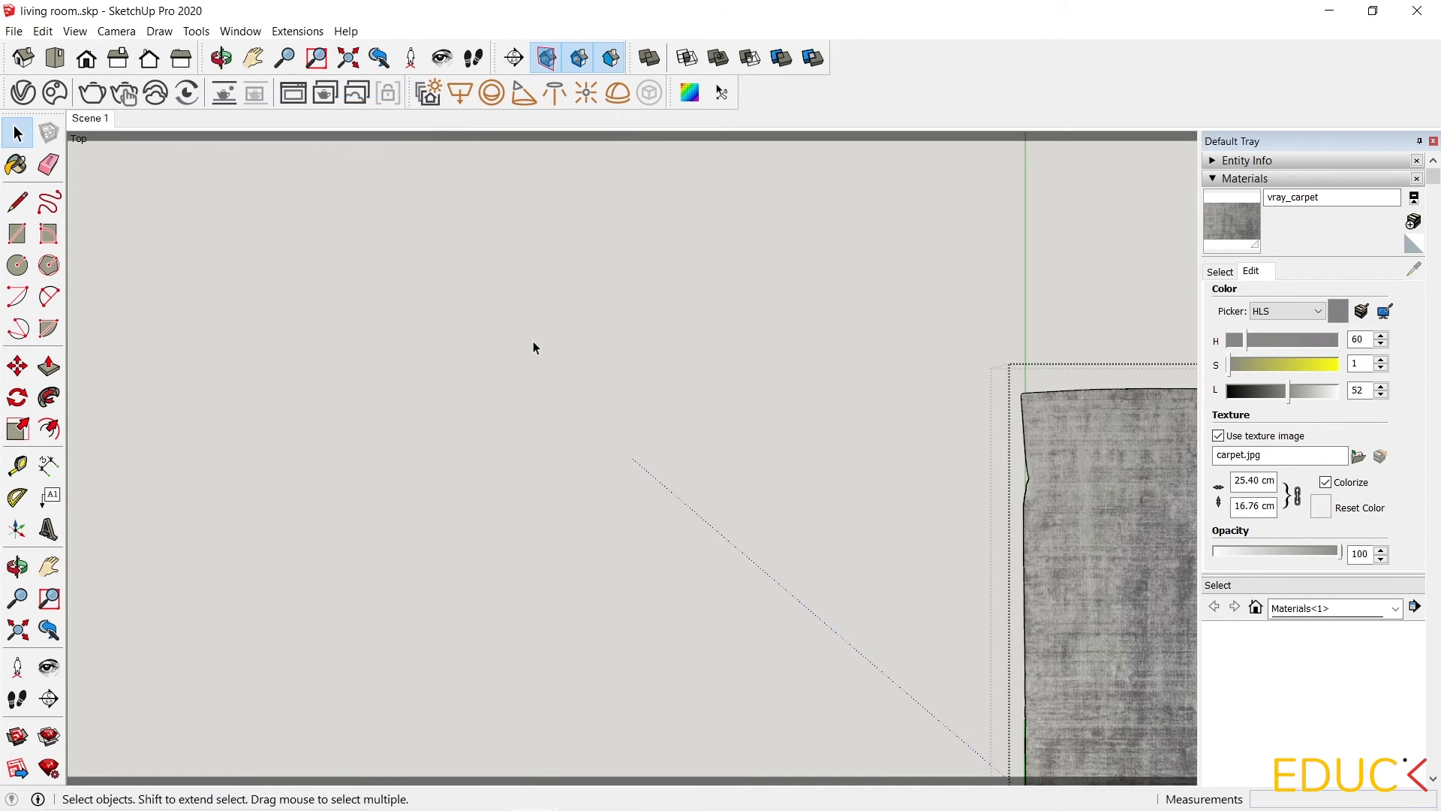
pyautogui.scroll(5, 997, 503)
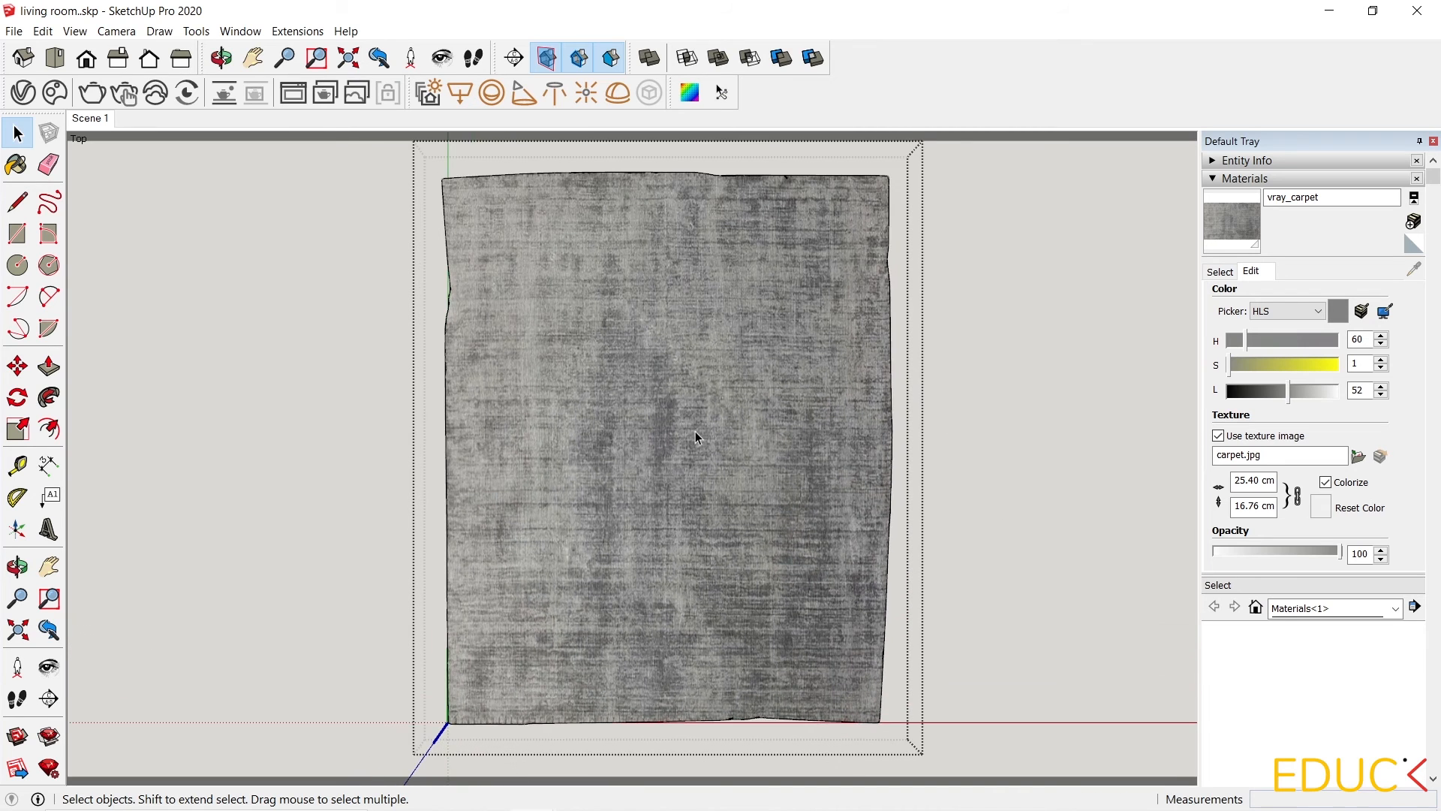
pyautogui.doubleClick(677, 368)
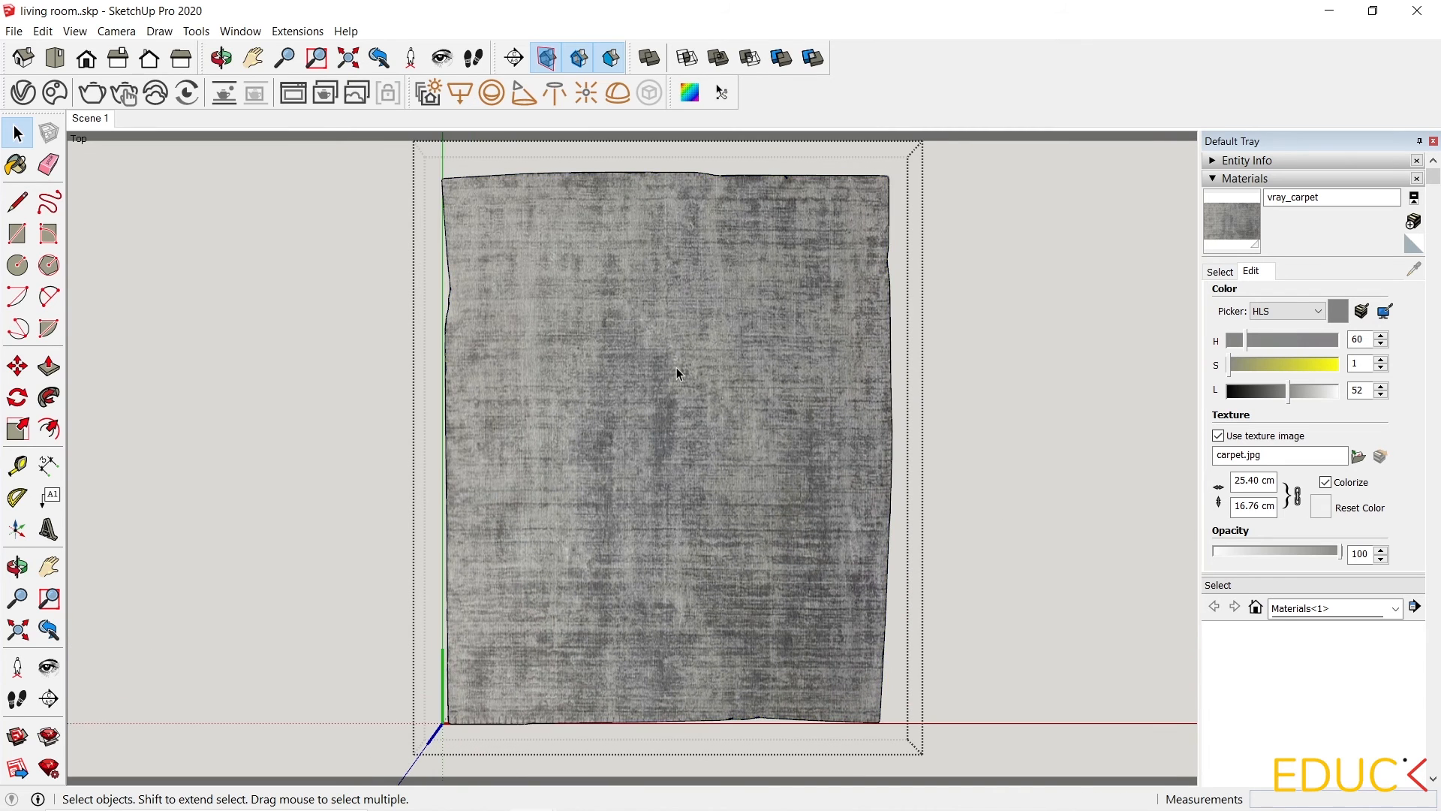
pyautogui.click(677, 368)
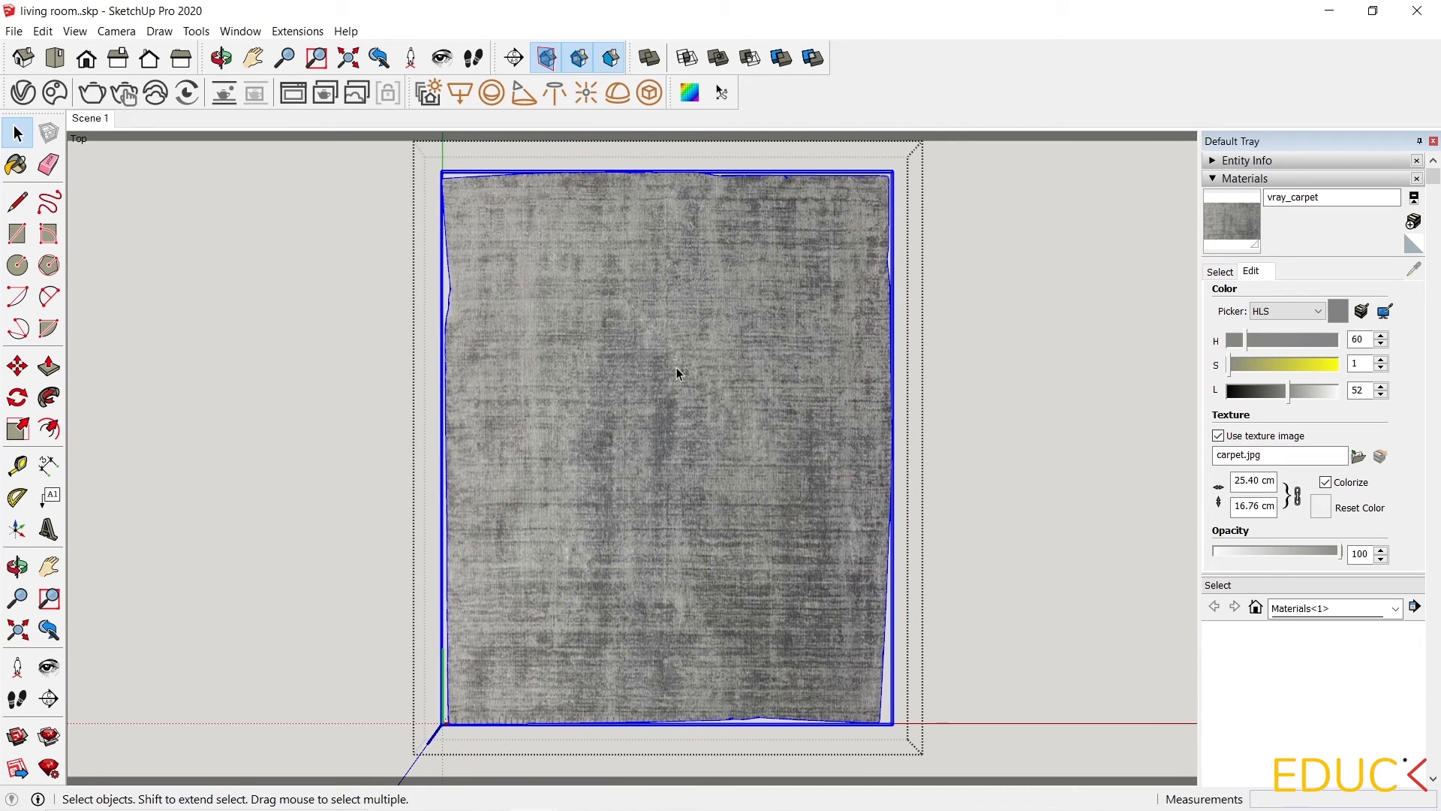
pyautogui.doubleClick(677, 373)
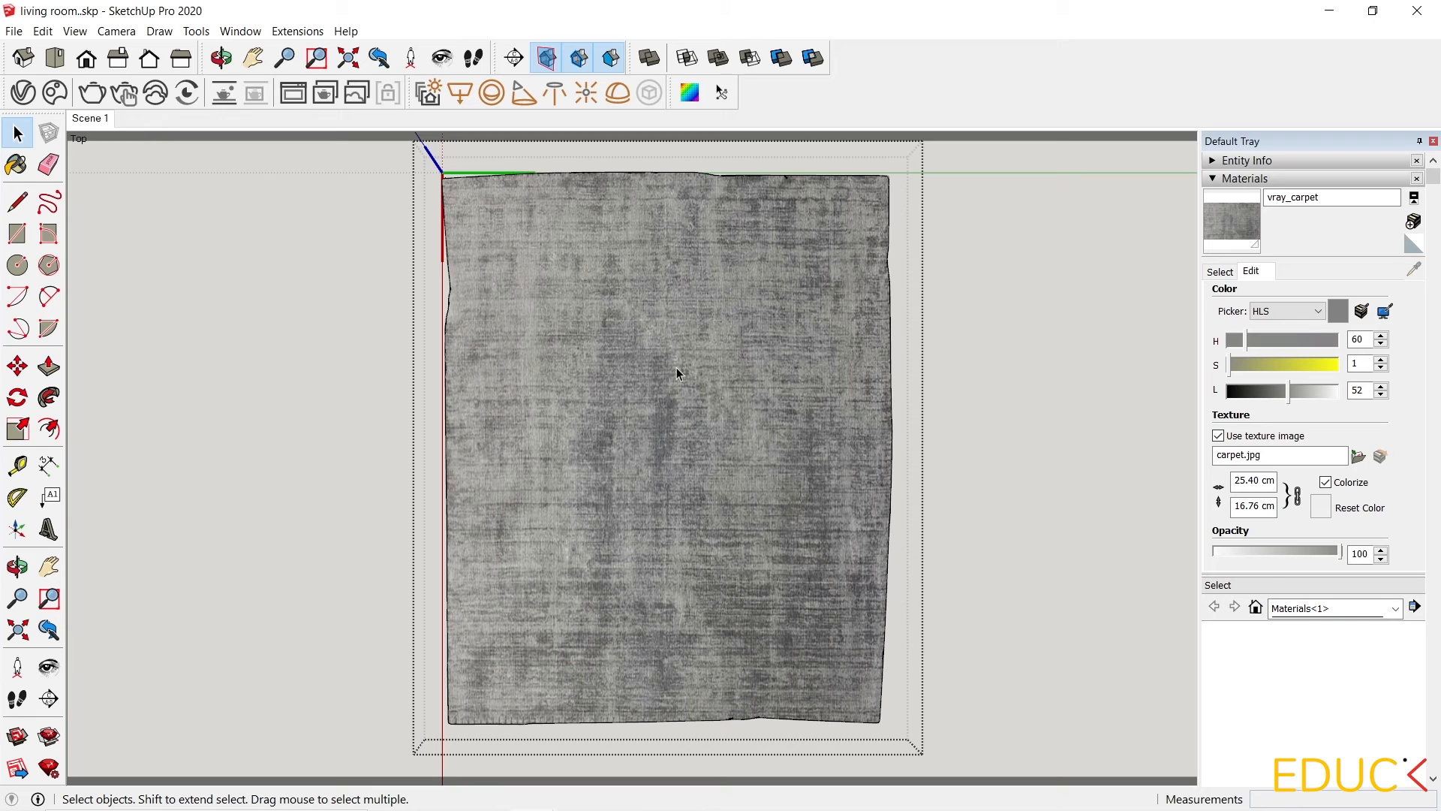
pyautogui.click(677, 373)
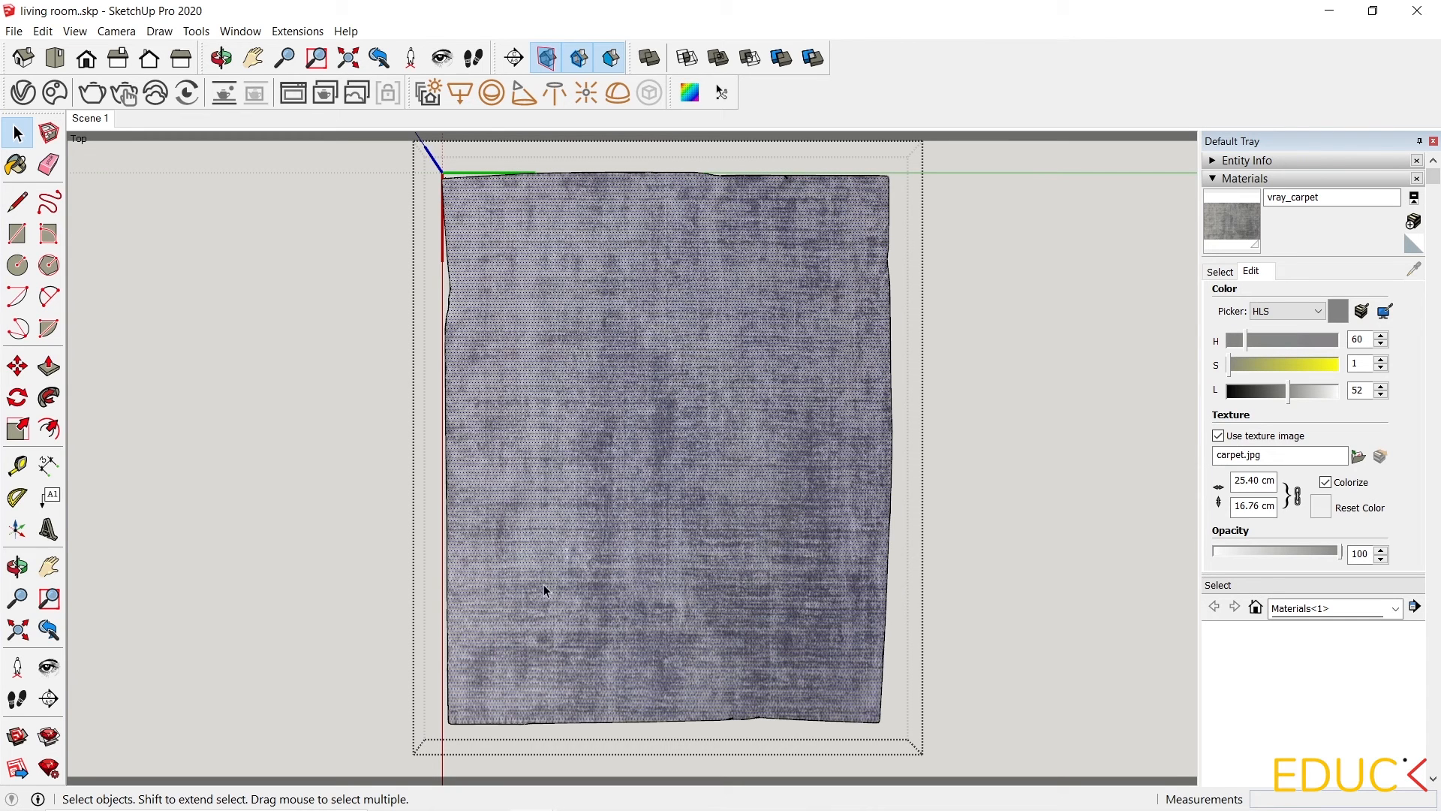
pyautogui.click(691, 92)
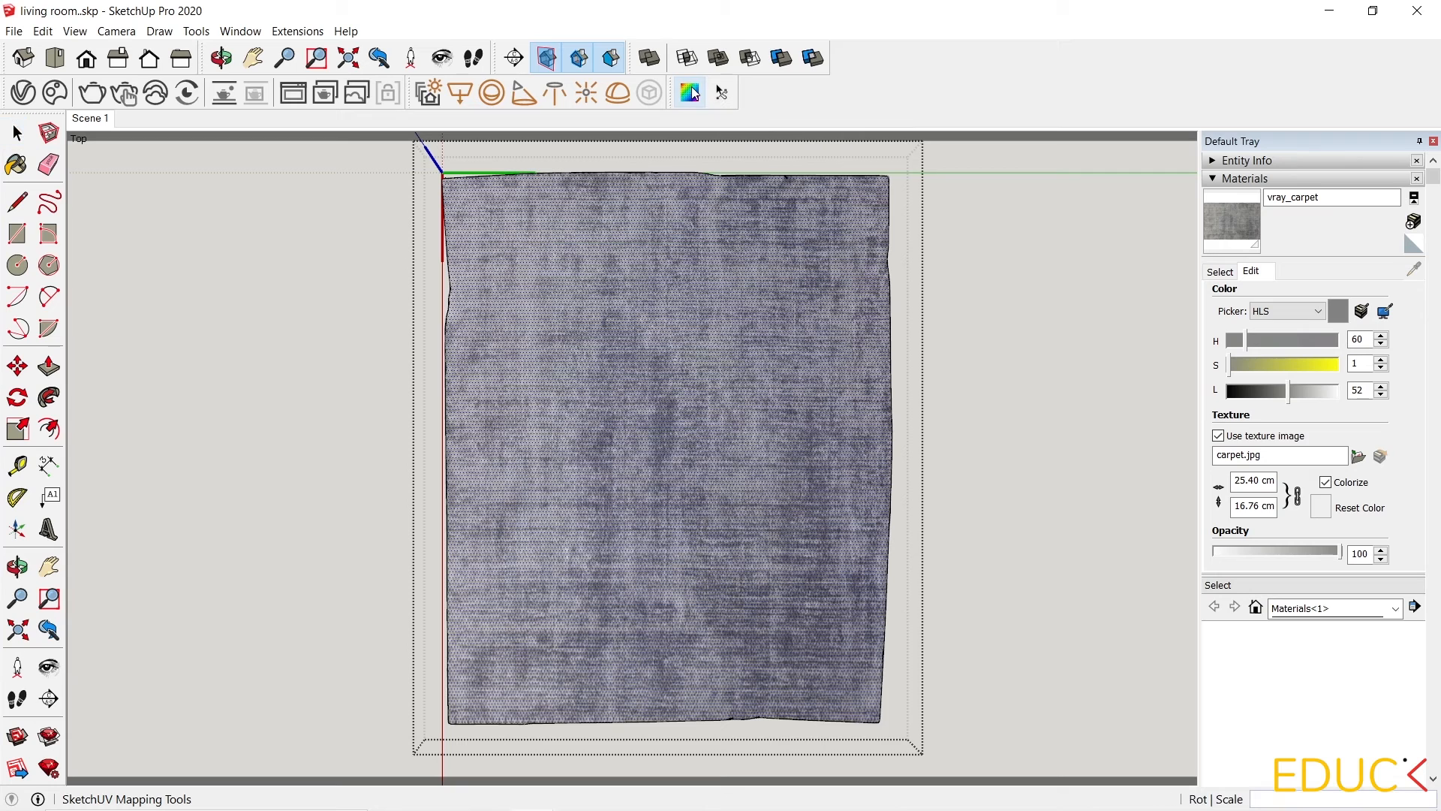
pyautogui.rightClick(638, 299)
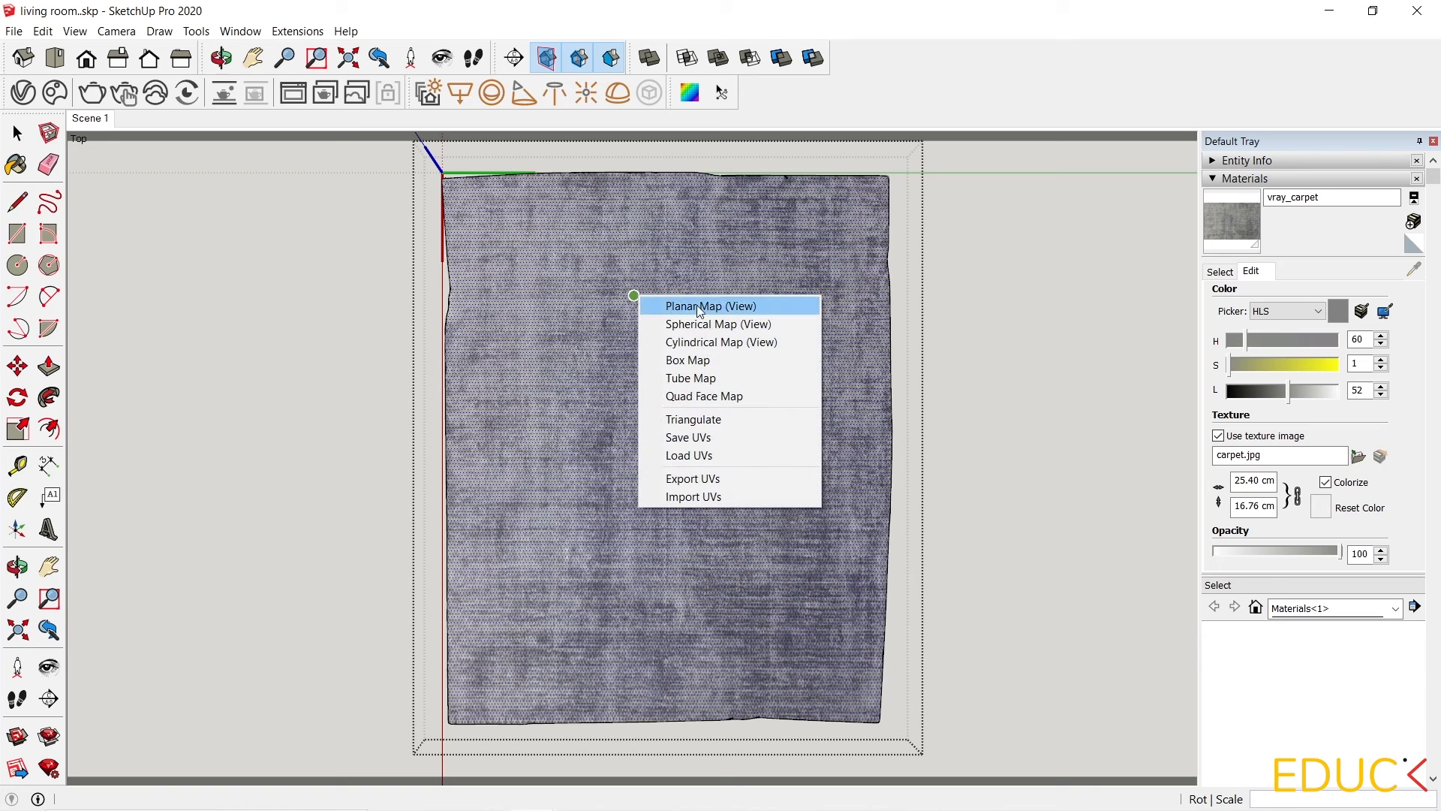
pyautogui.click(783, 311)
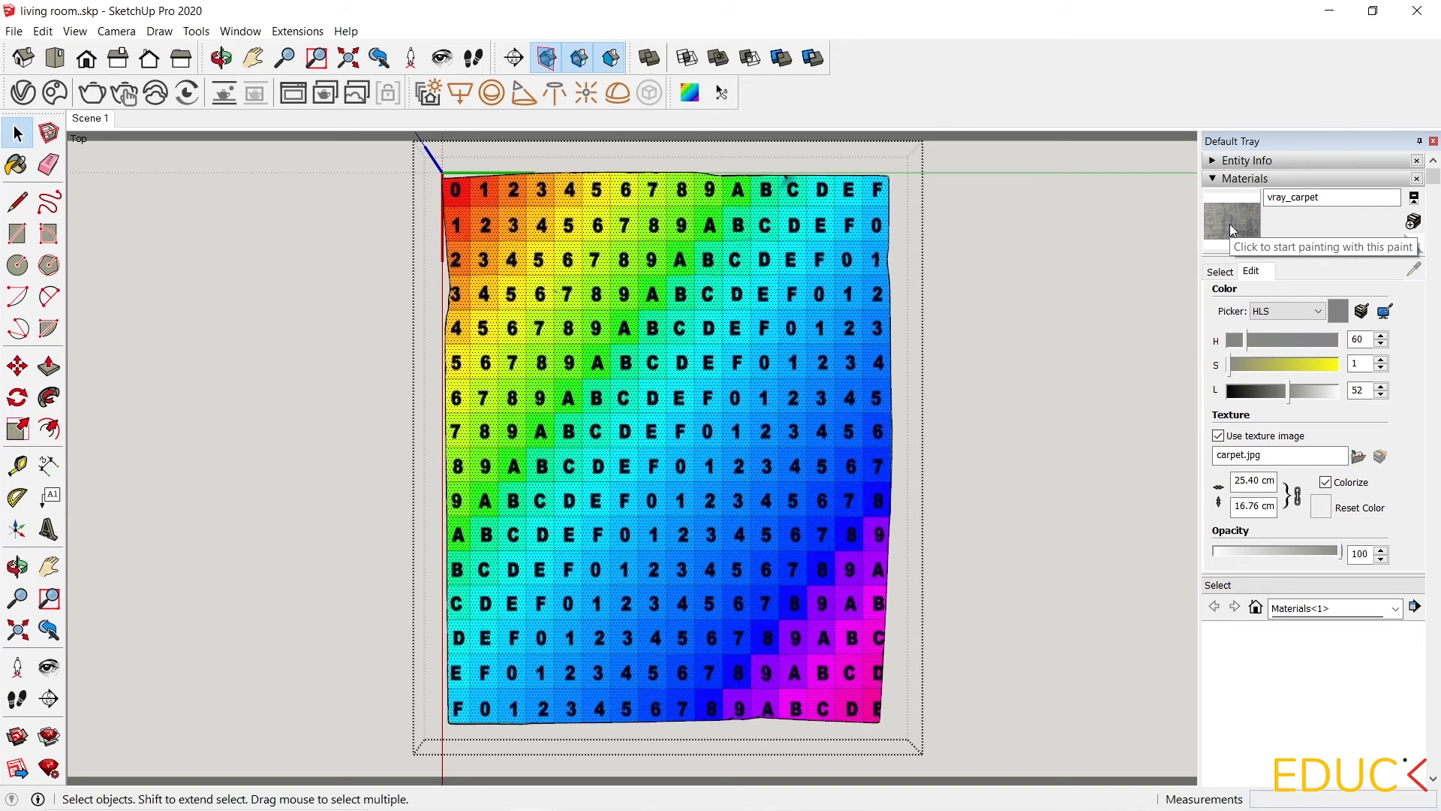
# Repaint the mapped rug surface with the vray_carpet material.
pyautogui.click(1230, 224)
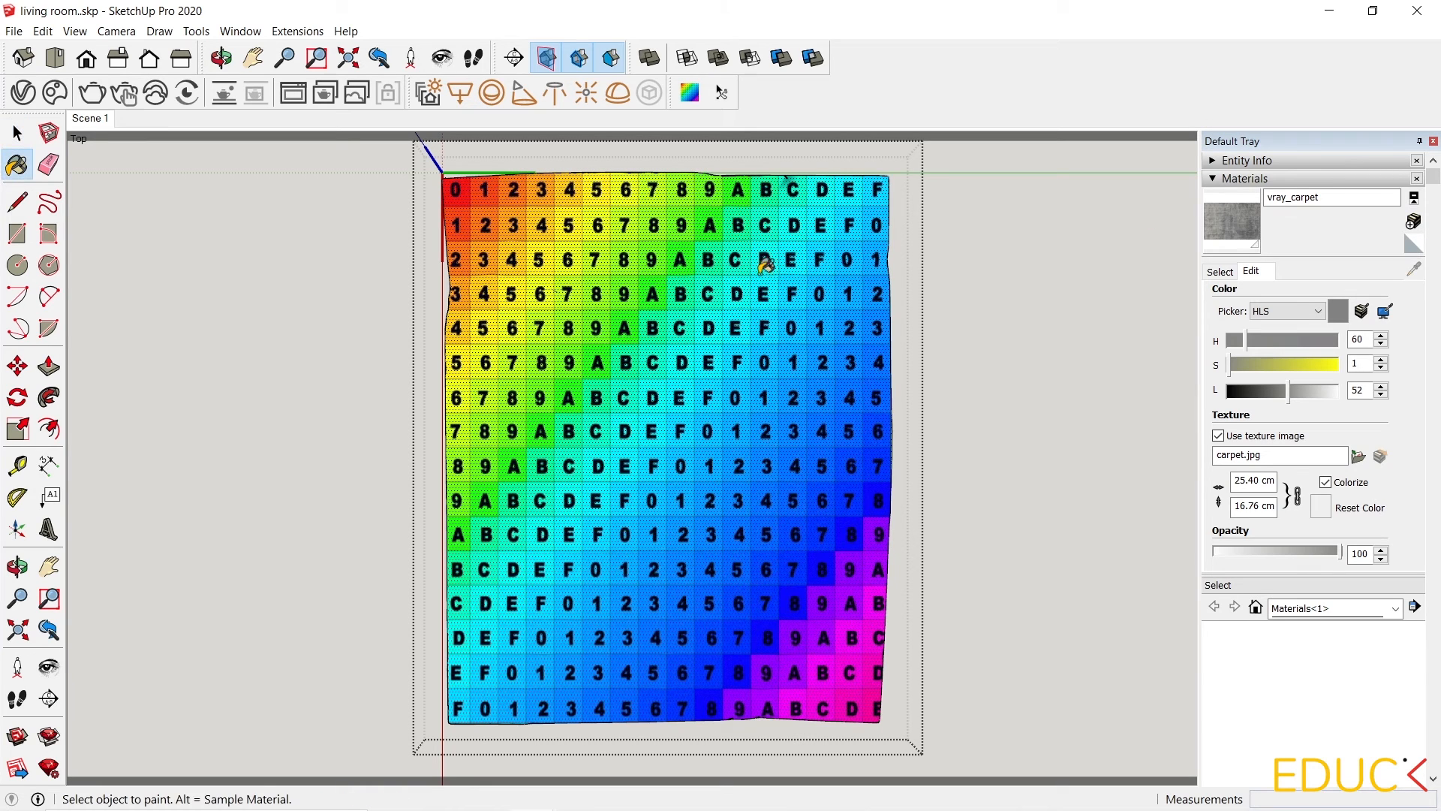
pyautogui.click(723, 328)
pyautogui.press('space')
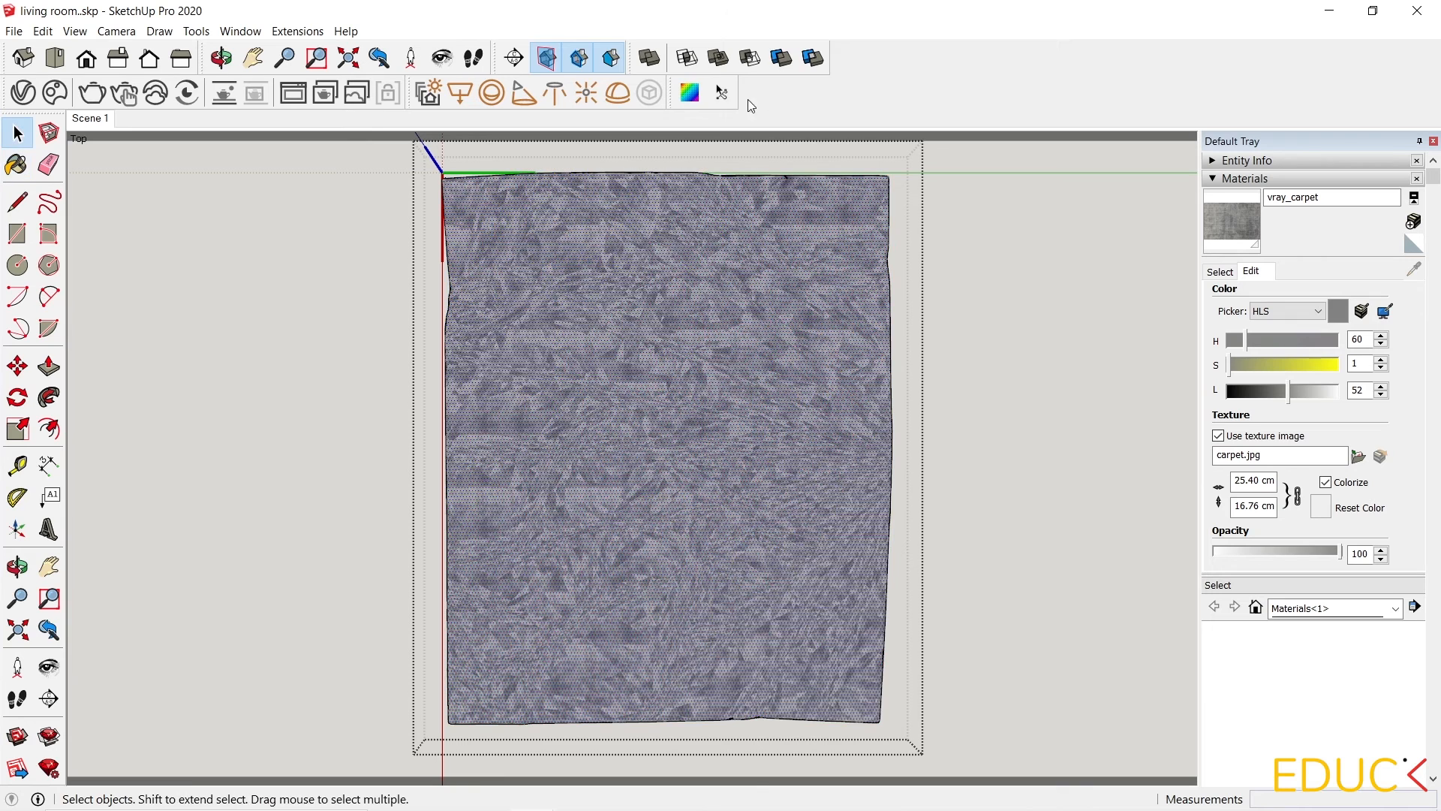
# Reapply a SketchUV Planar Map (View) to the rug surface.
pyautogui.click(689, 92)
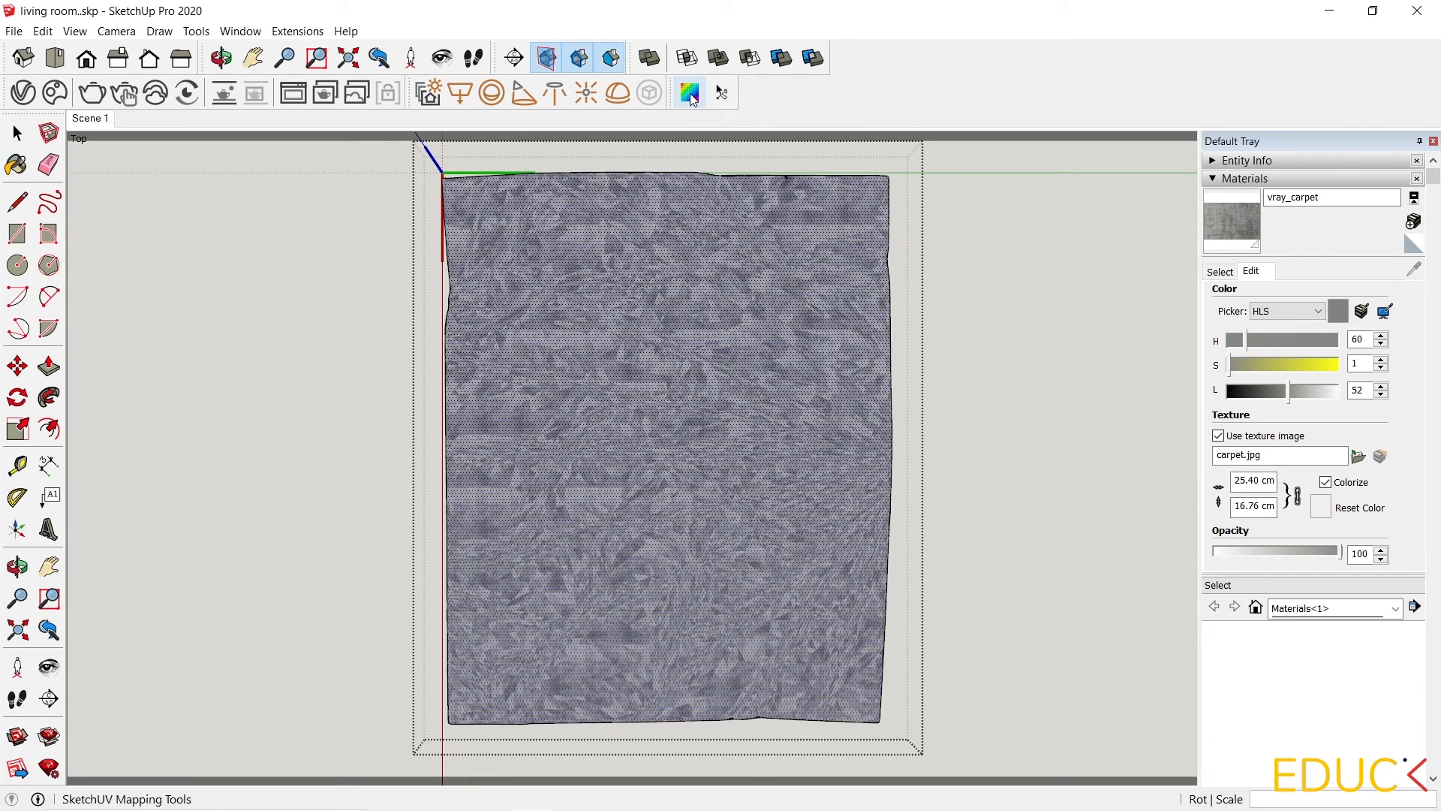
pyautogui.rightClick(640, 259)
pyautogui.click(693, 267)
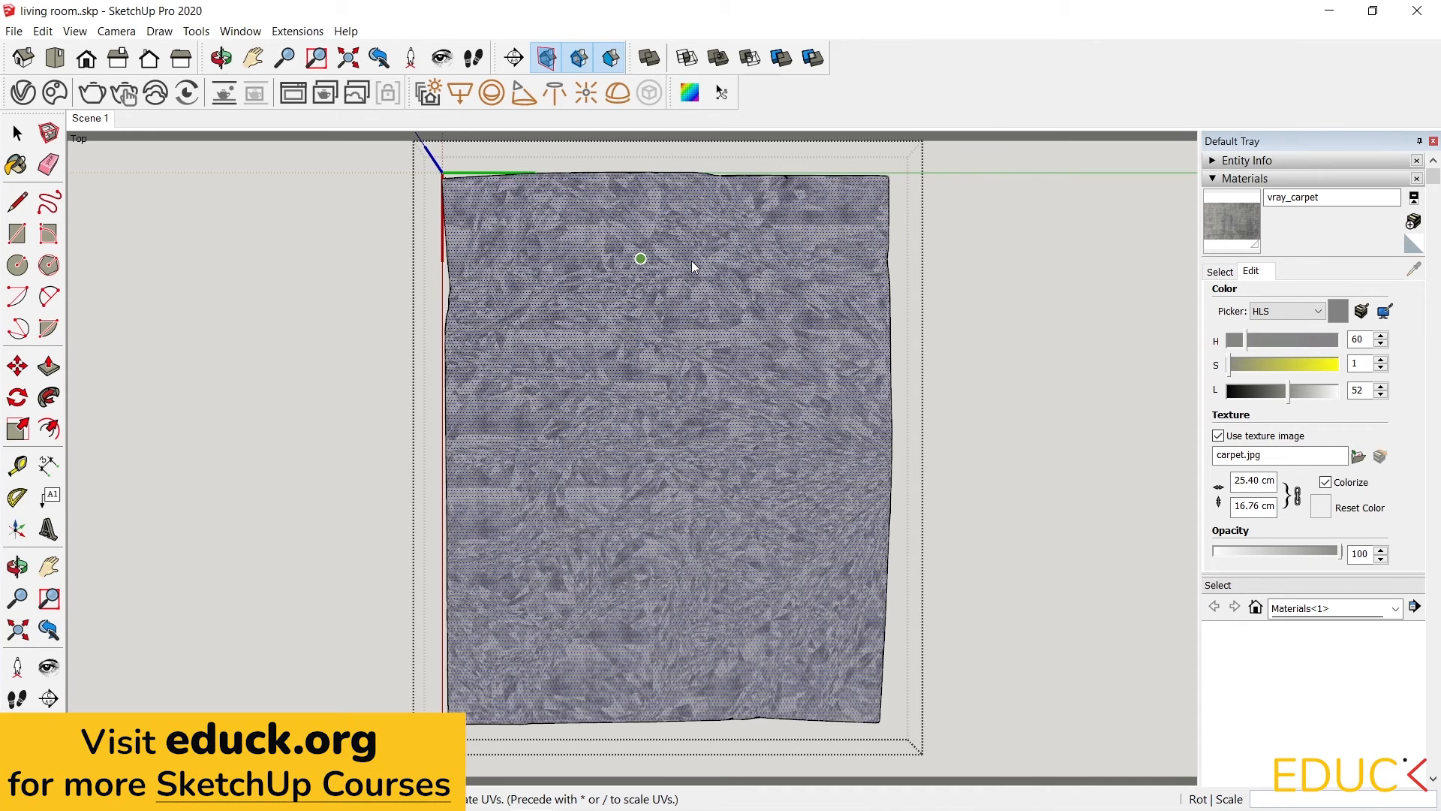
# Finish the rug's planar UV mapping and return to the Scene 1 camera view.
pyautogui.click(692, 260)
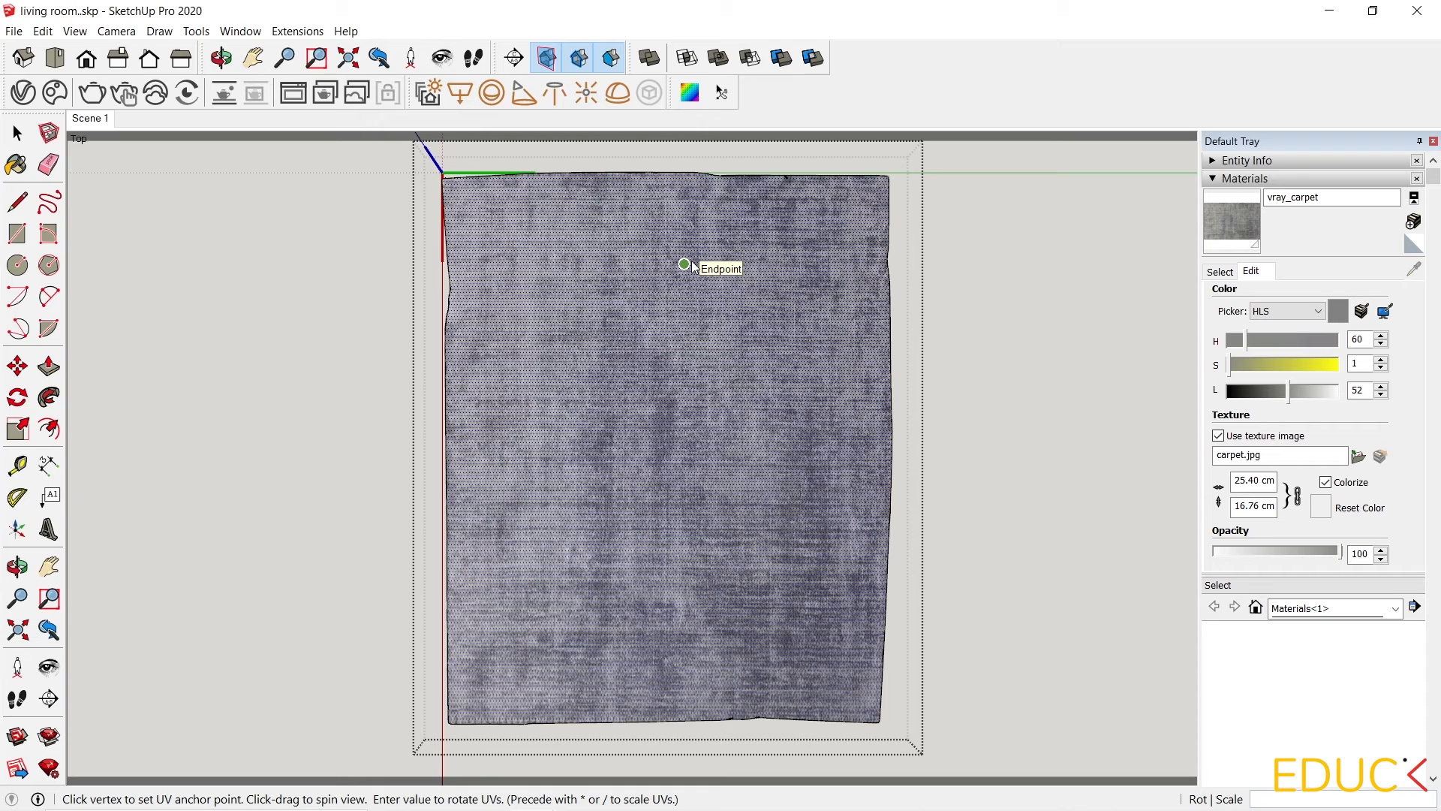
pyautogui.press('space')
pyautogui.click(92, 120)
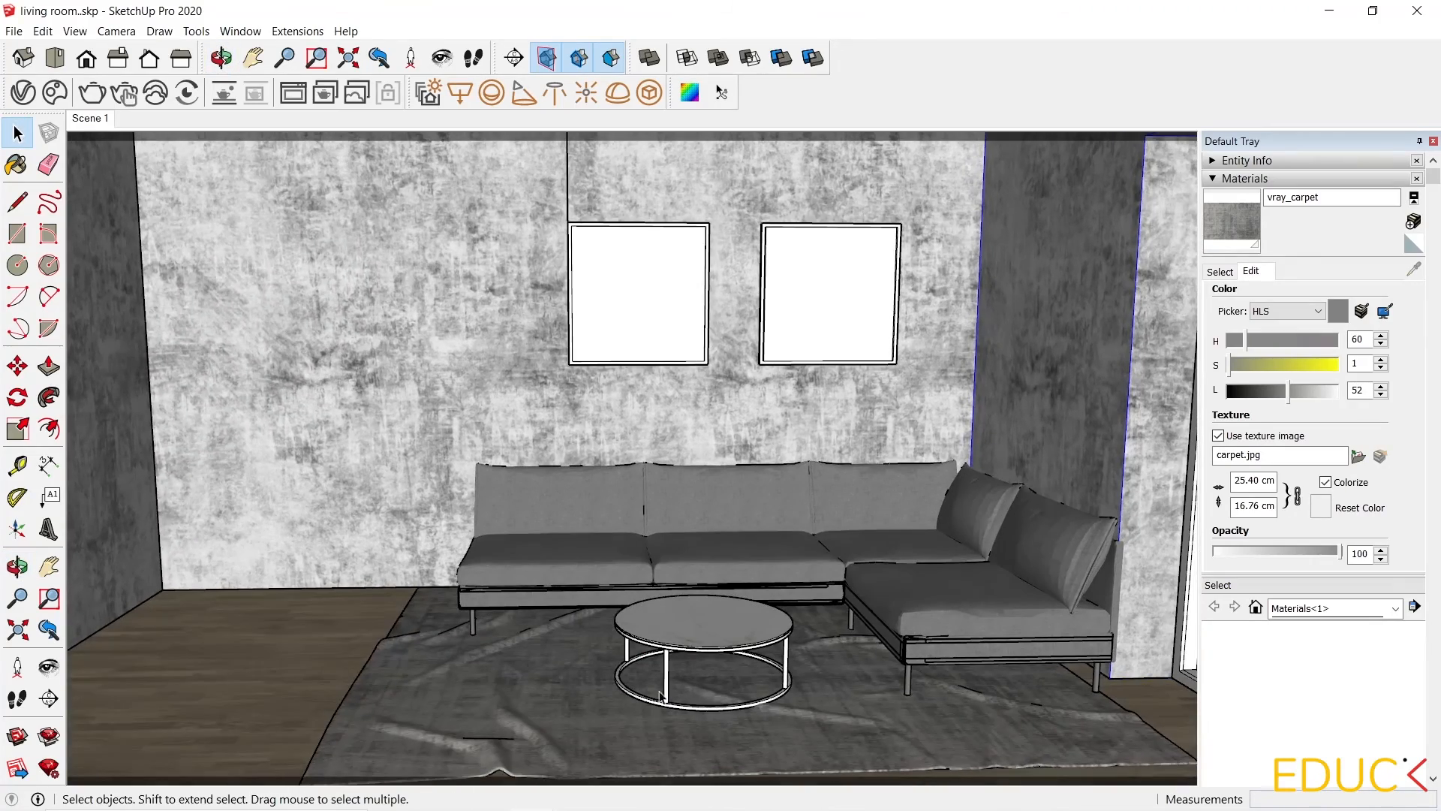
# Render a close-up of the sofa, coffee table and rug with V-Ray to check the carpet texture.
pyautogui.scroll(5, 642, 736)
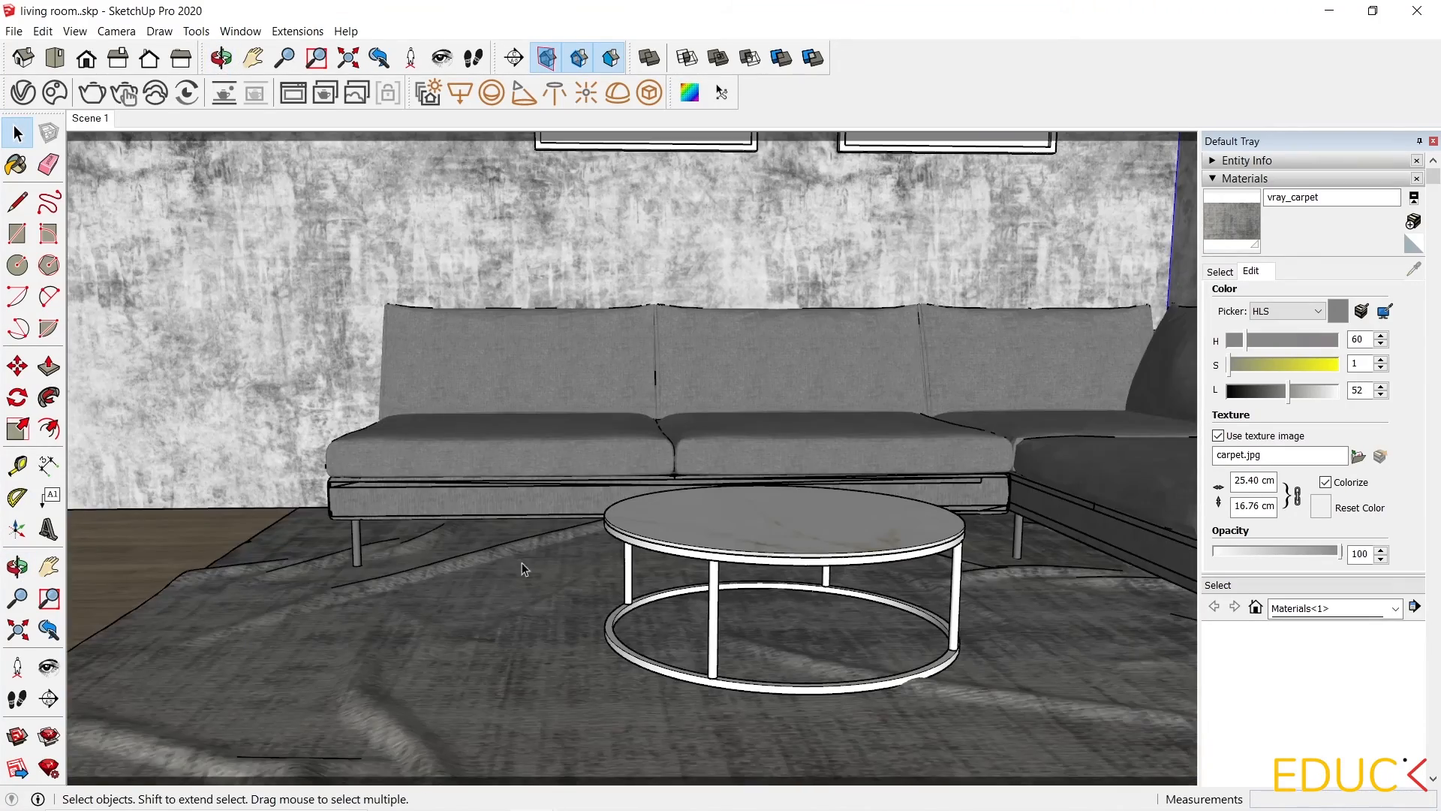
pyautogui.moveTo(521, 561); pyautogui.dragTo(492, 416, button='middle')
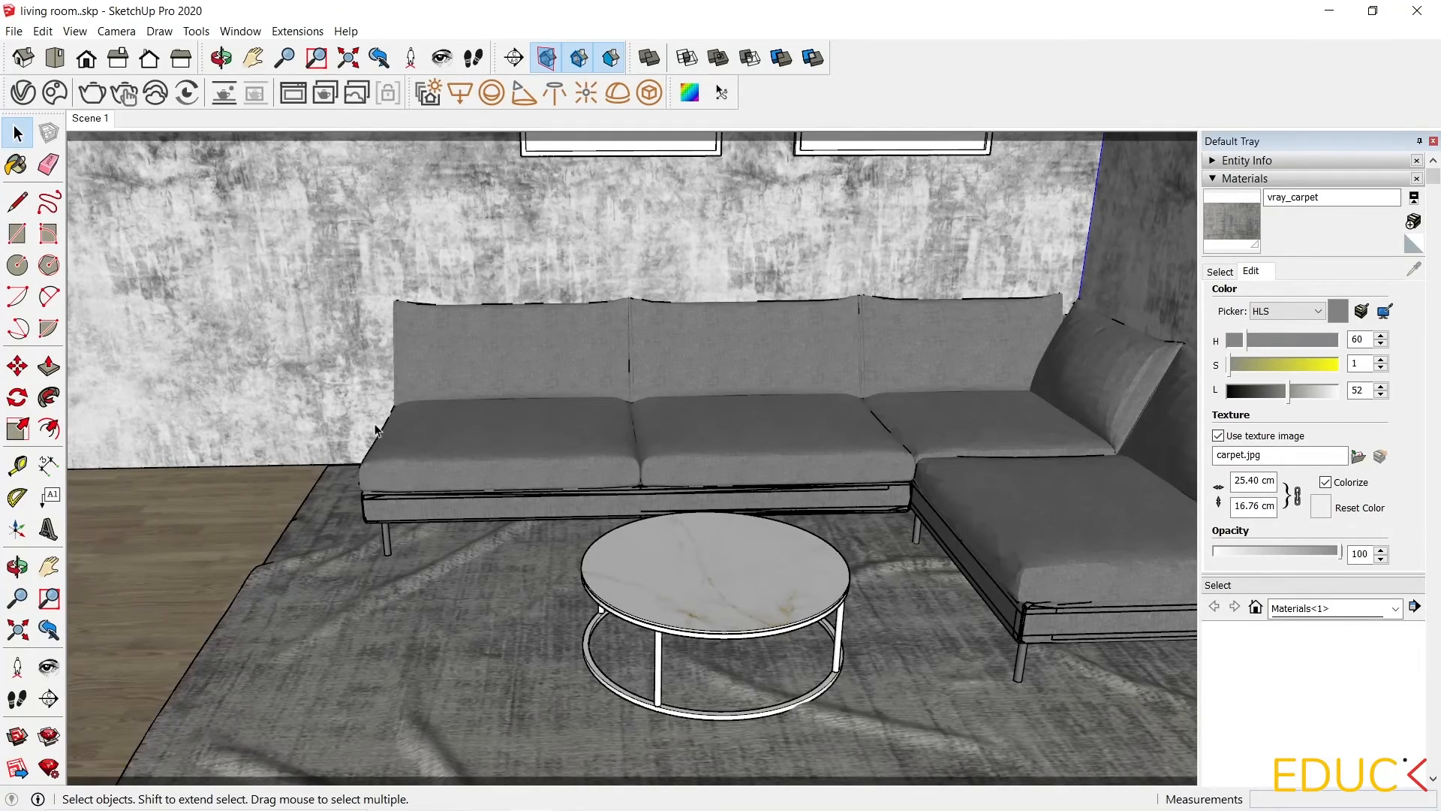
pyautogui.click(94, 92)
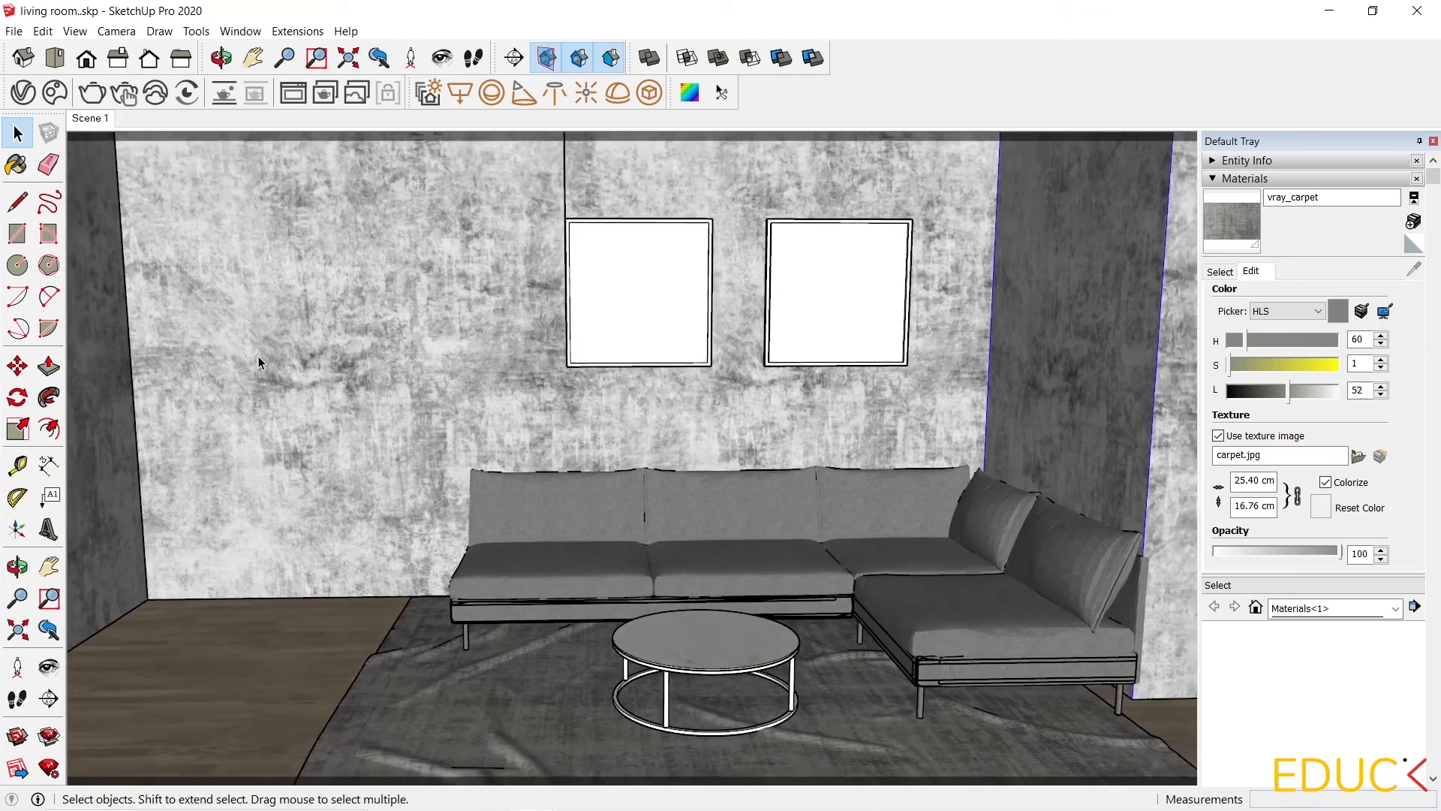
pyautogui.scroll(-5, 258, 356)
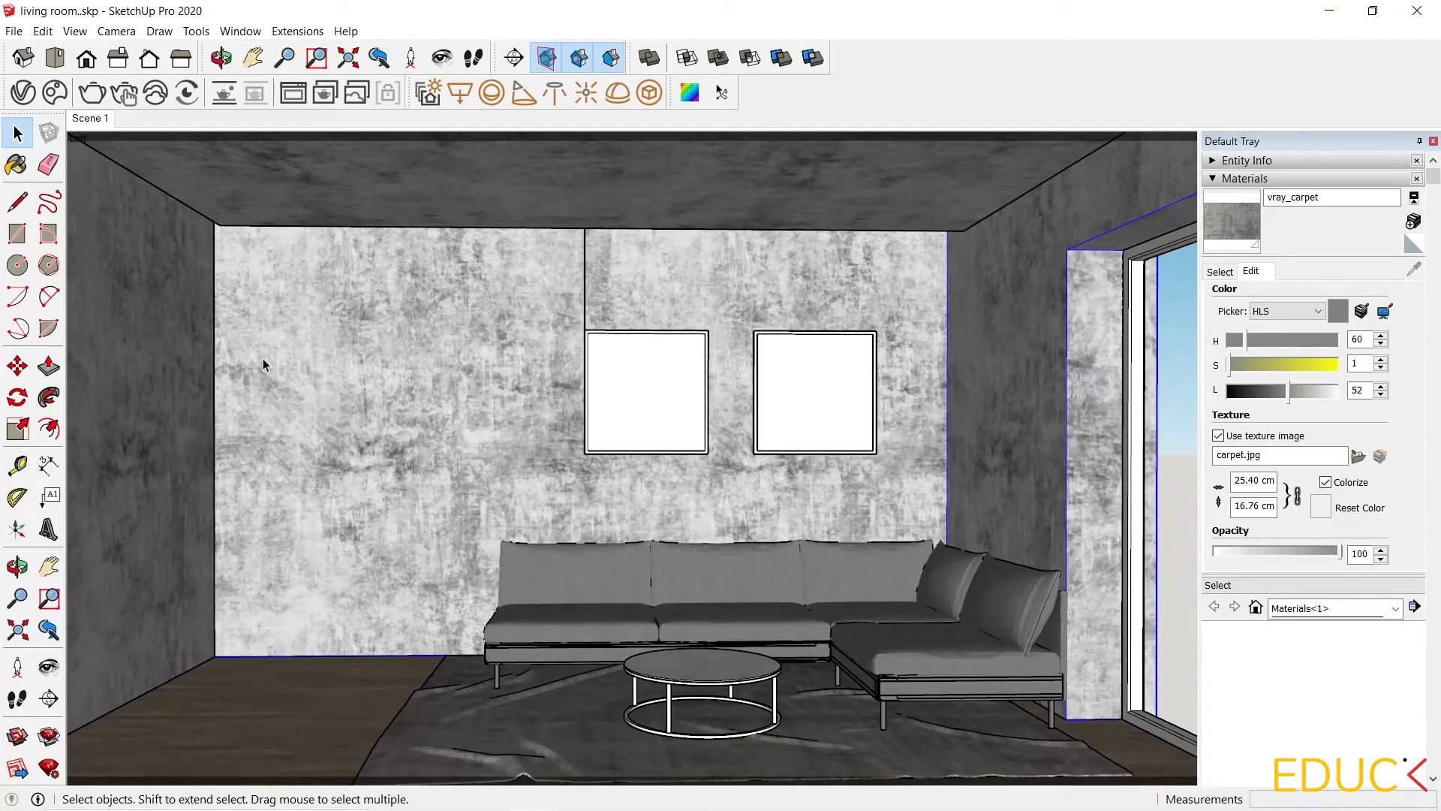
# Open the V-Ray Asset Editor and add the Gold 10k metal material from the library to the scene materials.
pyautogui.click(22, 92)
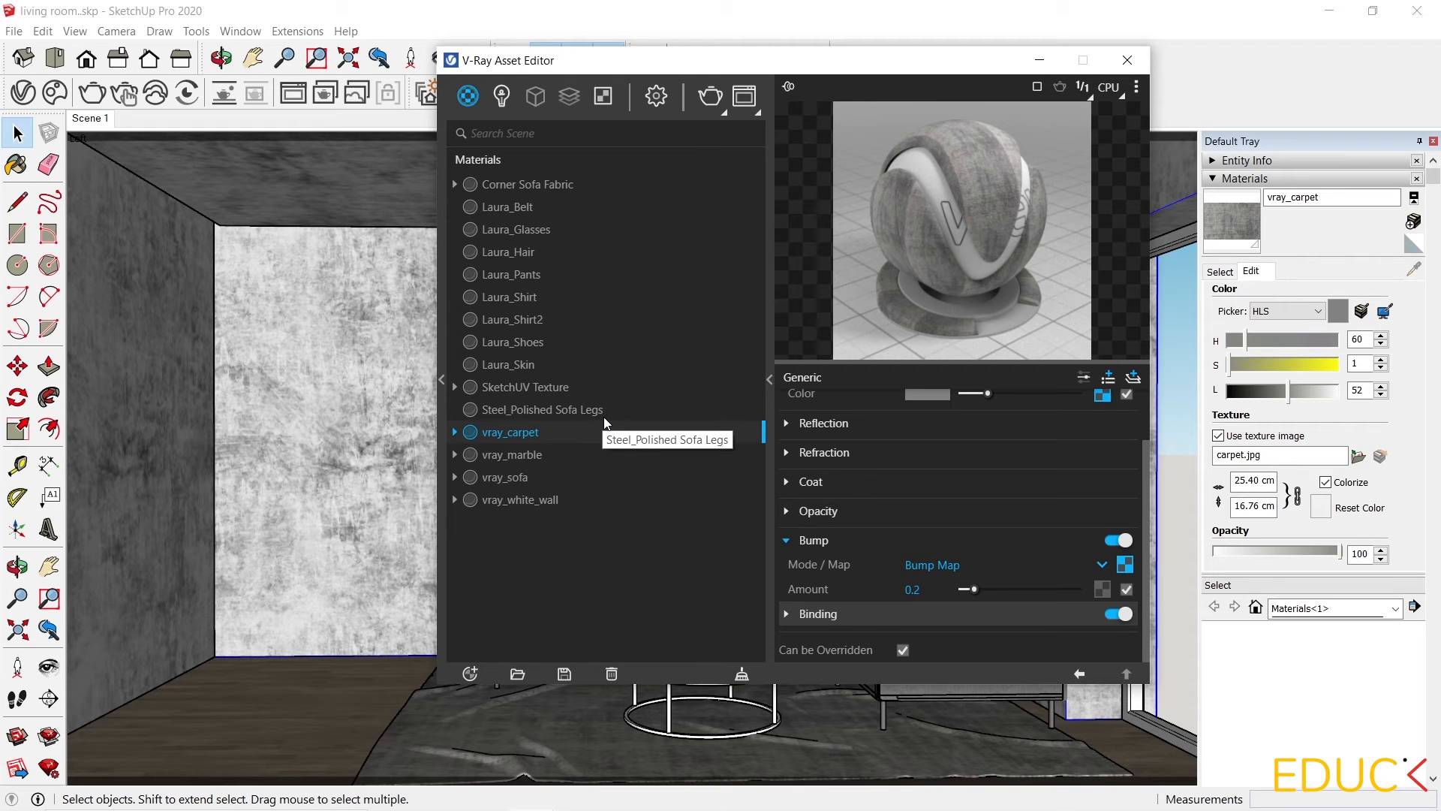
pyautogui.click(443, 383)
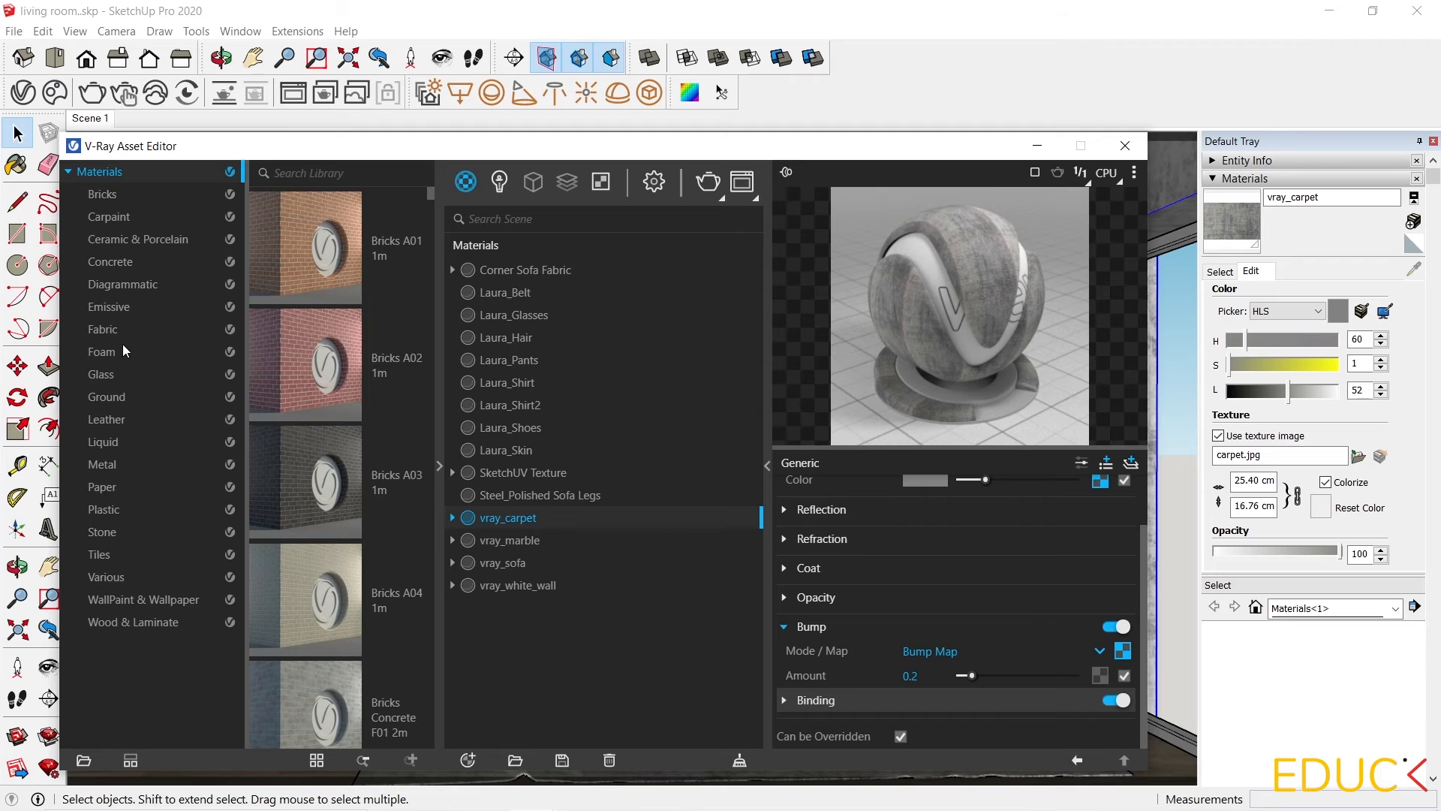
pyautogui.click(111, 465)
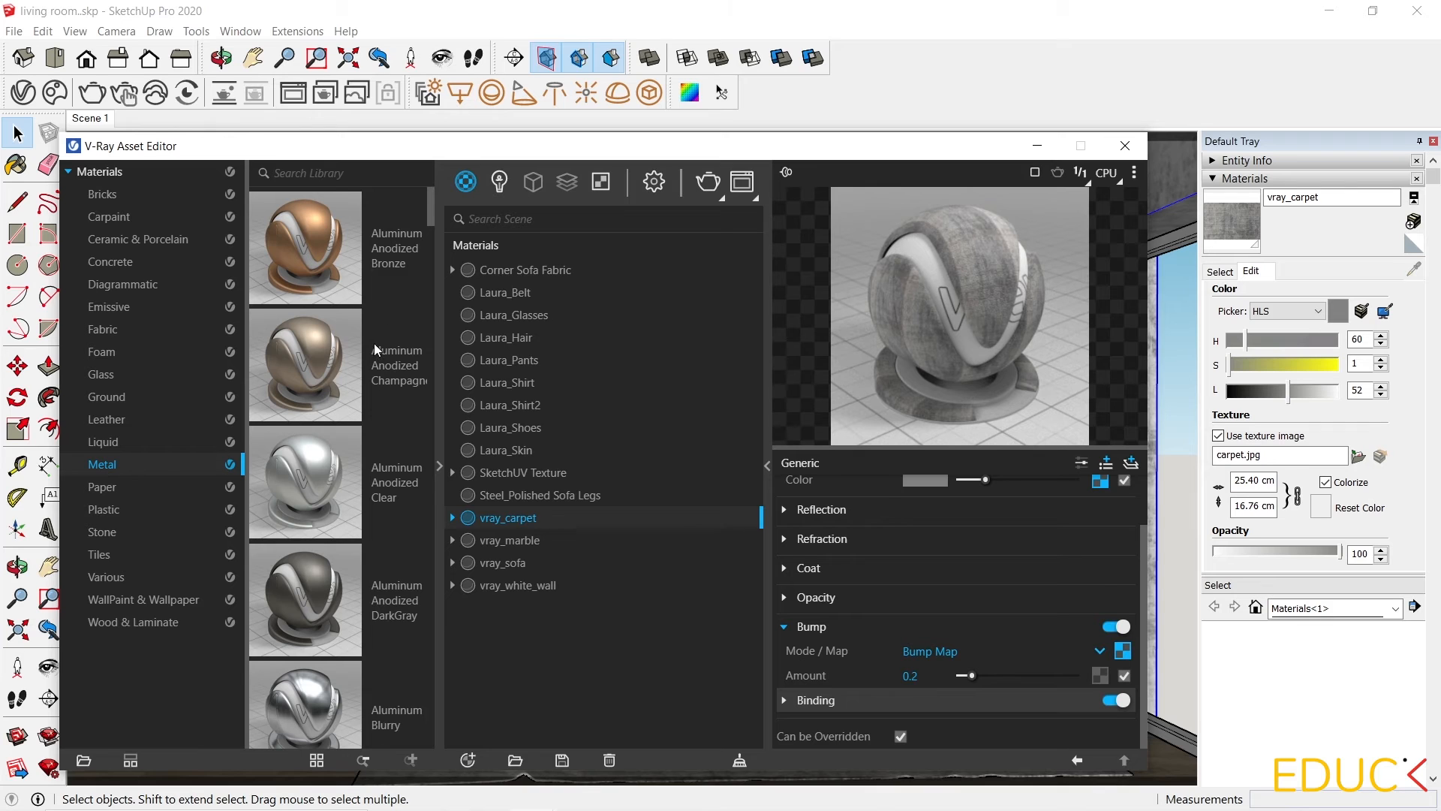
pyautogui.scroll(-8, 385, 332)
pyautogui.moveTo(428, 280)
pyautogui.mouseDown()
pyautogui.moveTo(425, 350)
pyautogui.moveTo(431, 320)
pyautogui.mouseUp()
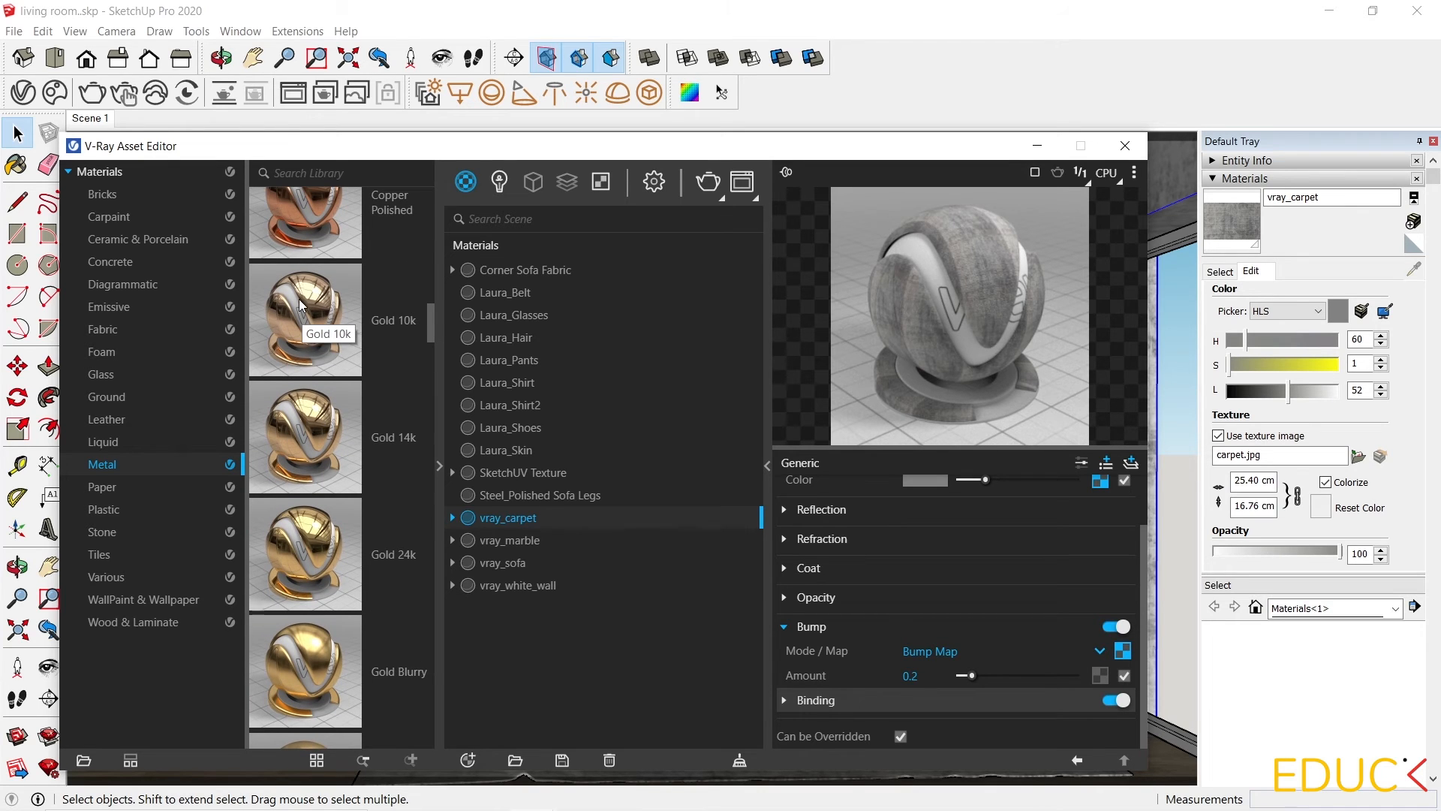
pyautogui.moveTo(299, 304); pyautogui.dragTo(517, 318)
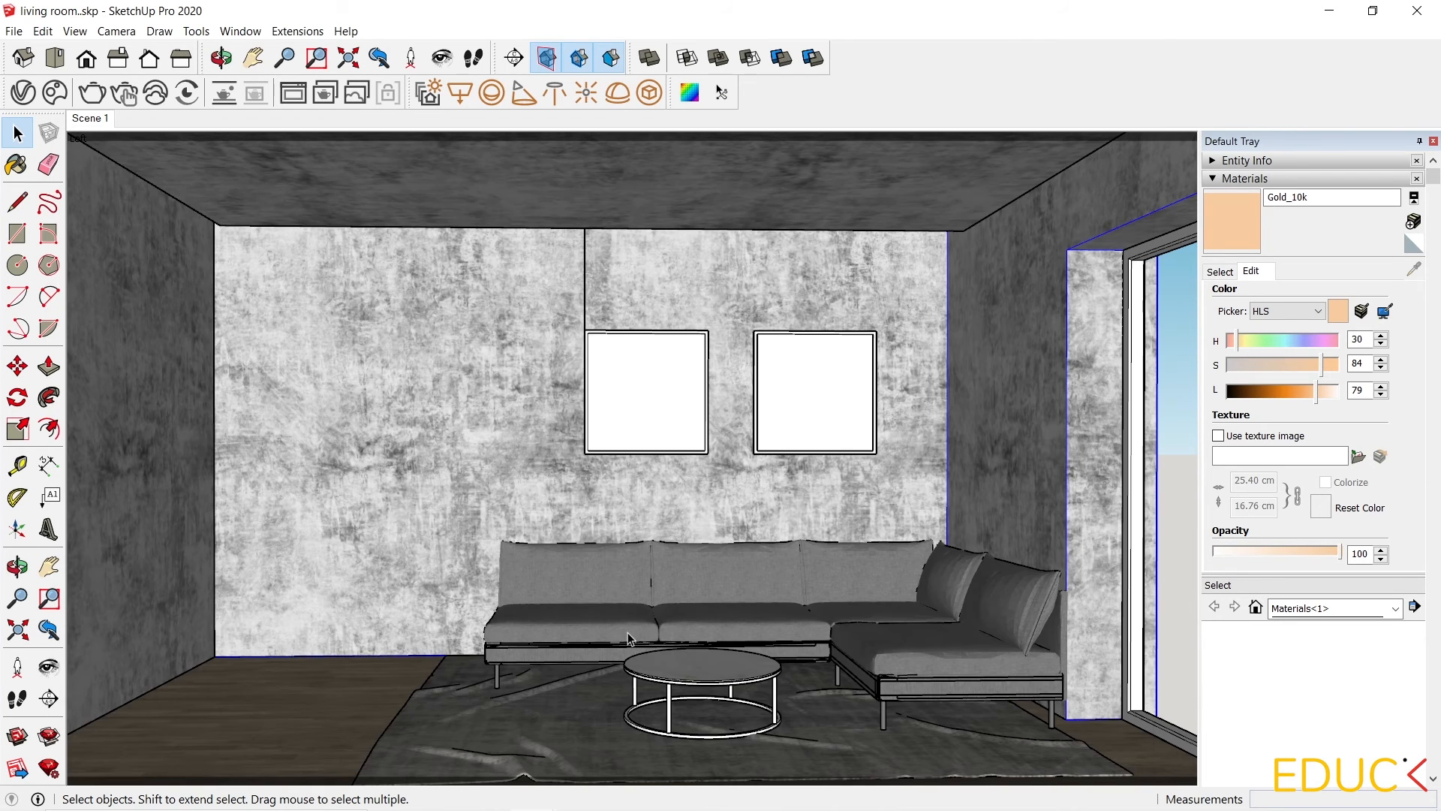
# Paint the coffee table's metal frame, legs and rings with the Gold_10k material.
pyautogui.scroll(5, 692, 750)
pyautogui.scroll(4, 638, 728)
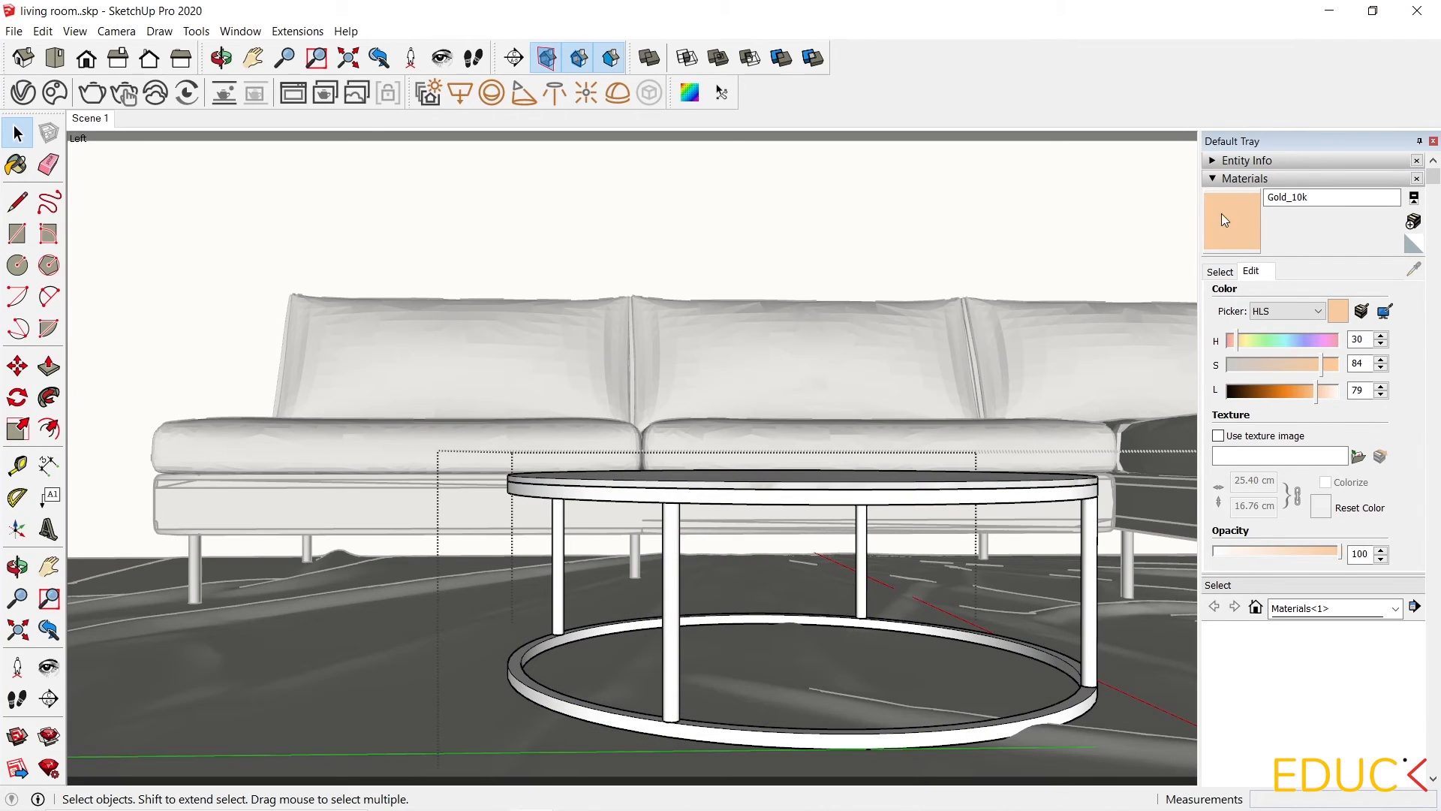
pyautogui.click(1222, 219)
pyautogui.click(983, 492)
pyautogui.click(952, 623)
pyautogui.click(864, 557)
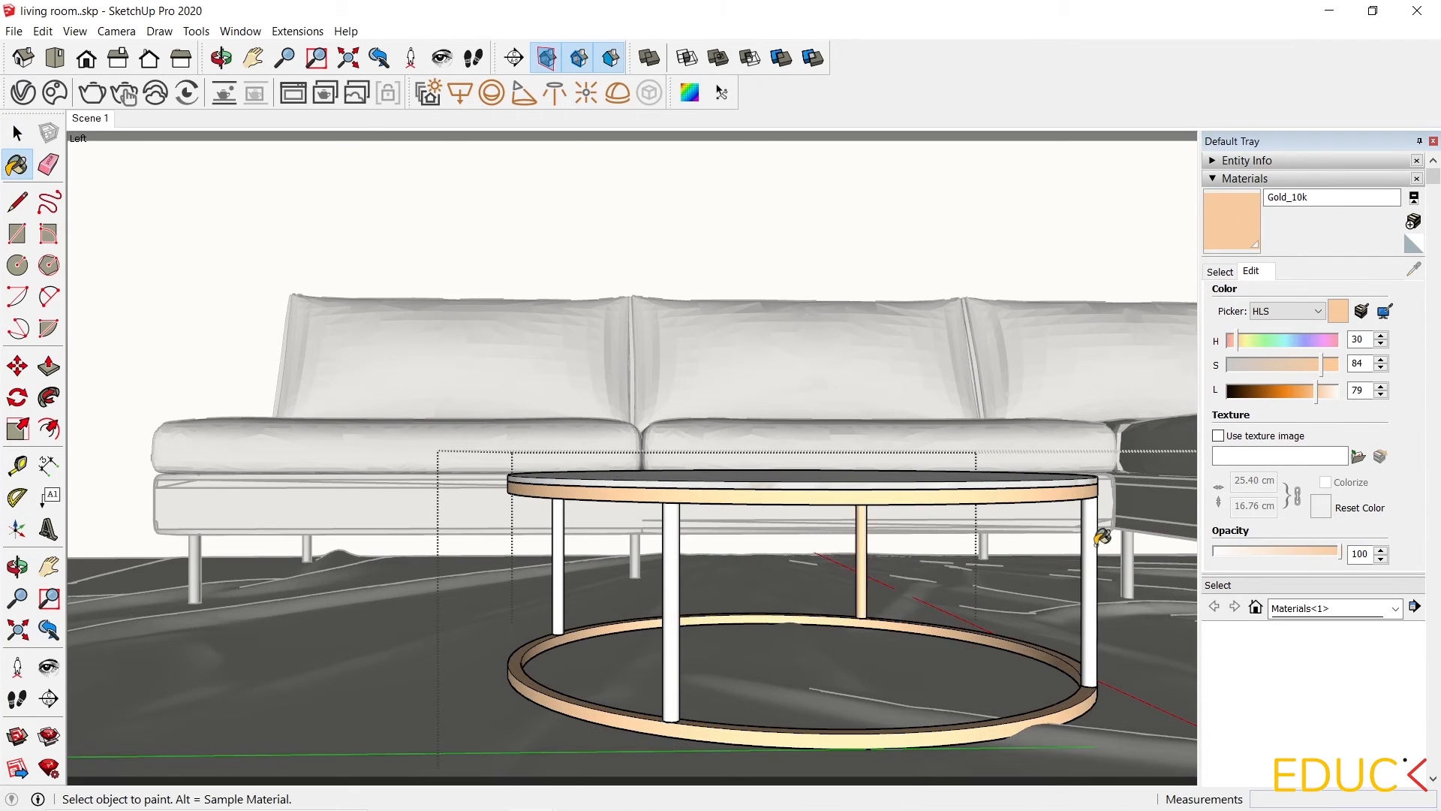
pyautogui.click(1094, 542)
pyautogui.click(667, 592)
pyautogui.click(559, 566)
pyautogui.press('space')
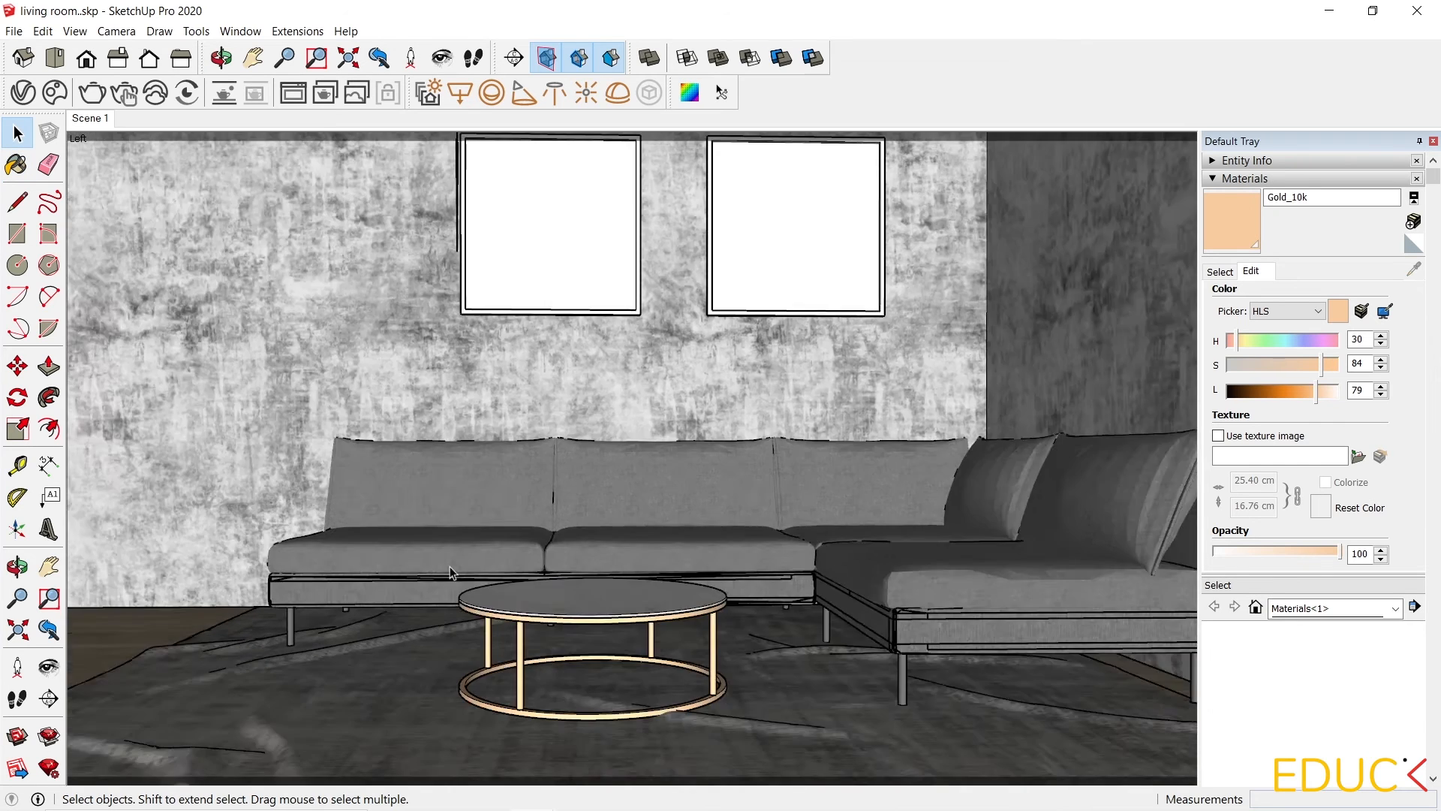
# Paint both picture frames on the back wall with the Gold_10k material.
pyautogui.scroll(3, 627, 323)
pyautogui.click(631, 406)
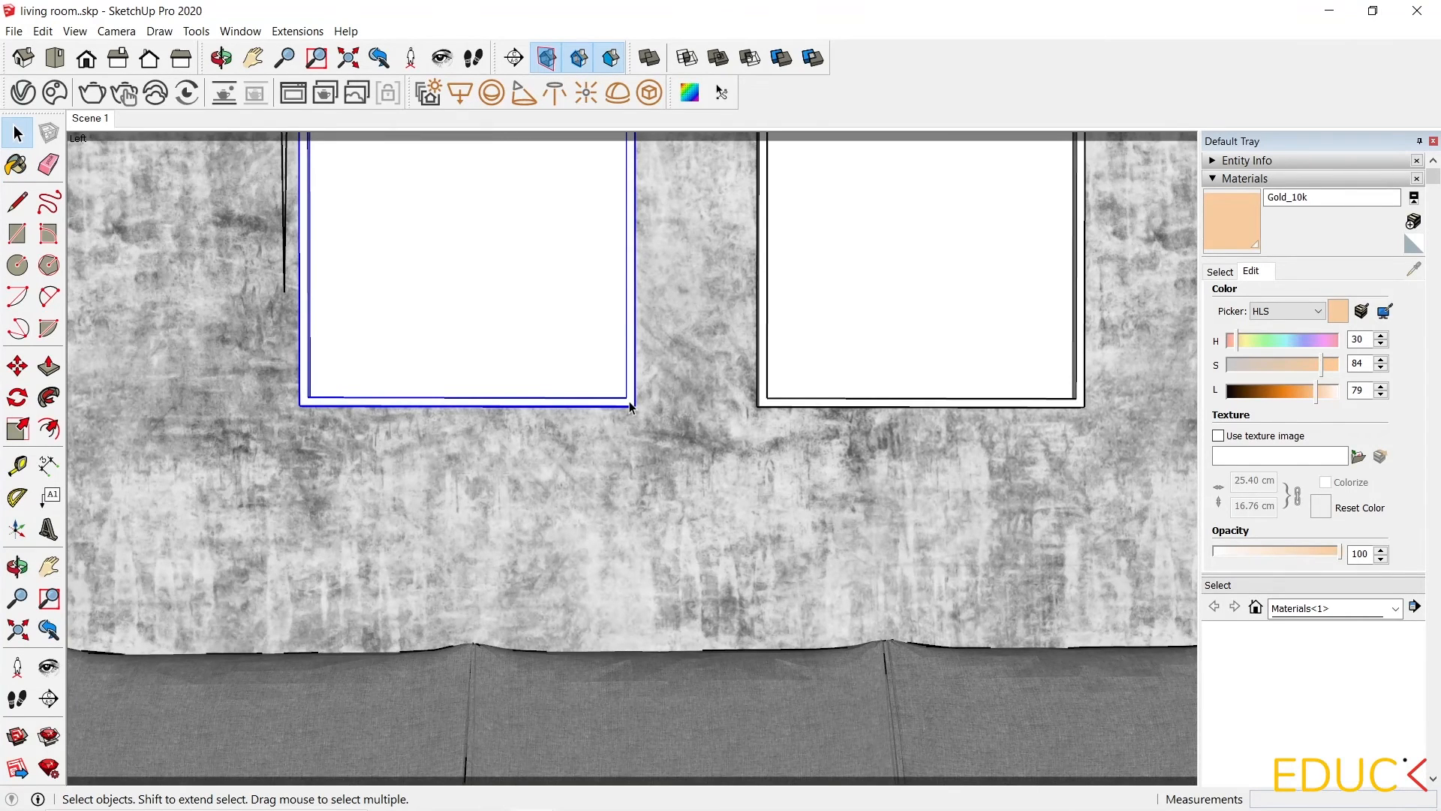
pyautogui.click(1246, 216)
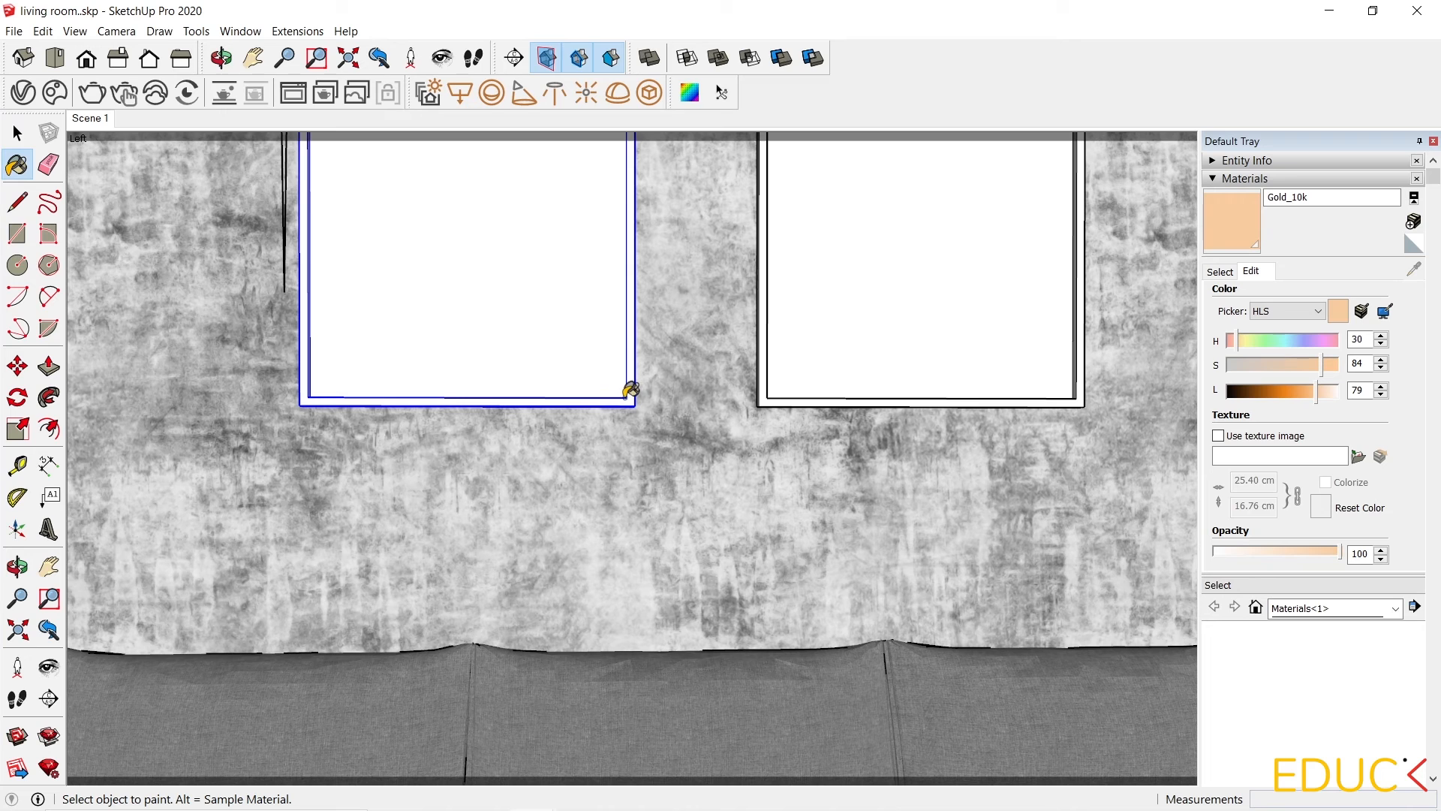
pyautogui.click(623, 391)
pyautogui.click(772, 387)
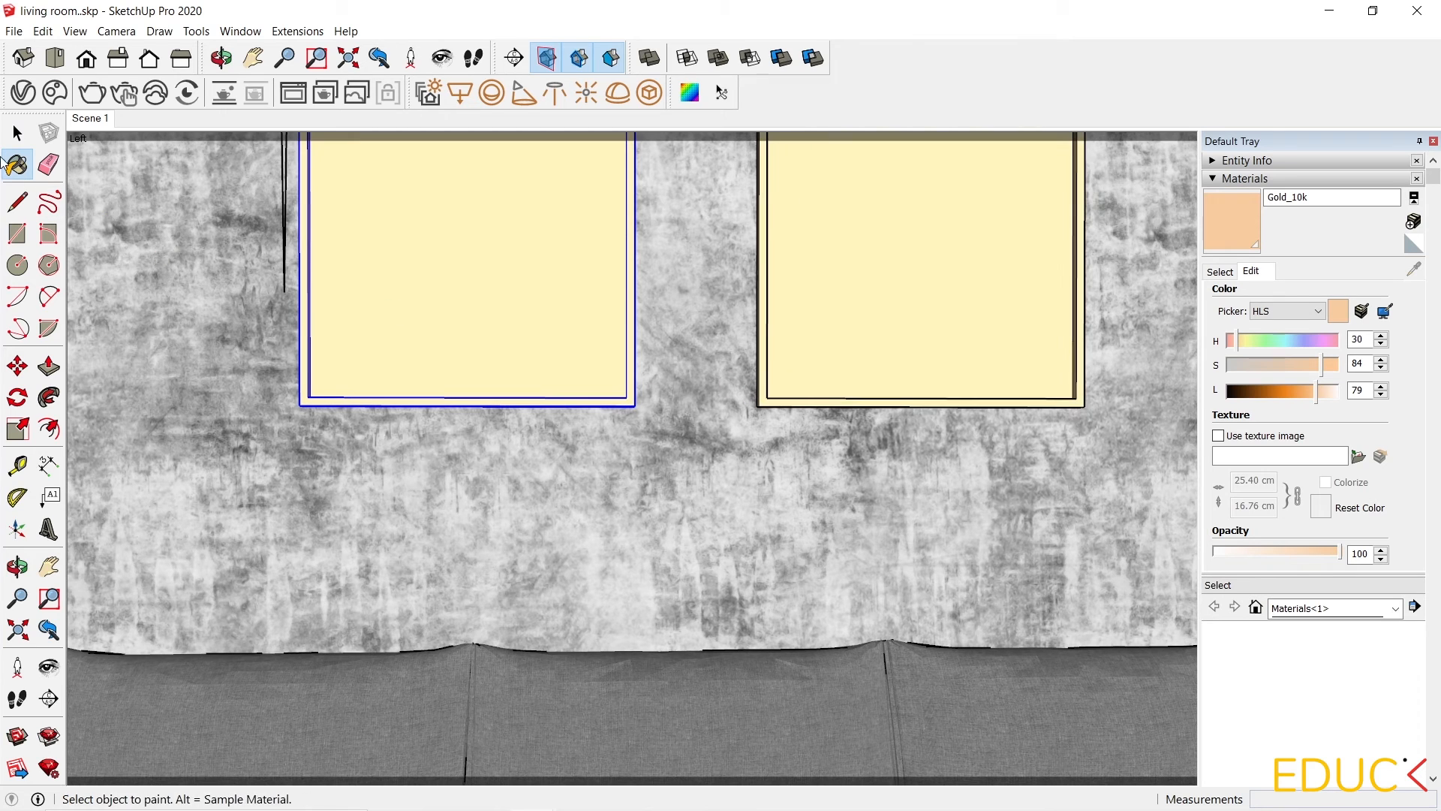
pyautogui.click(18, 138)
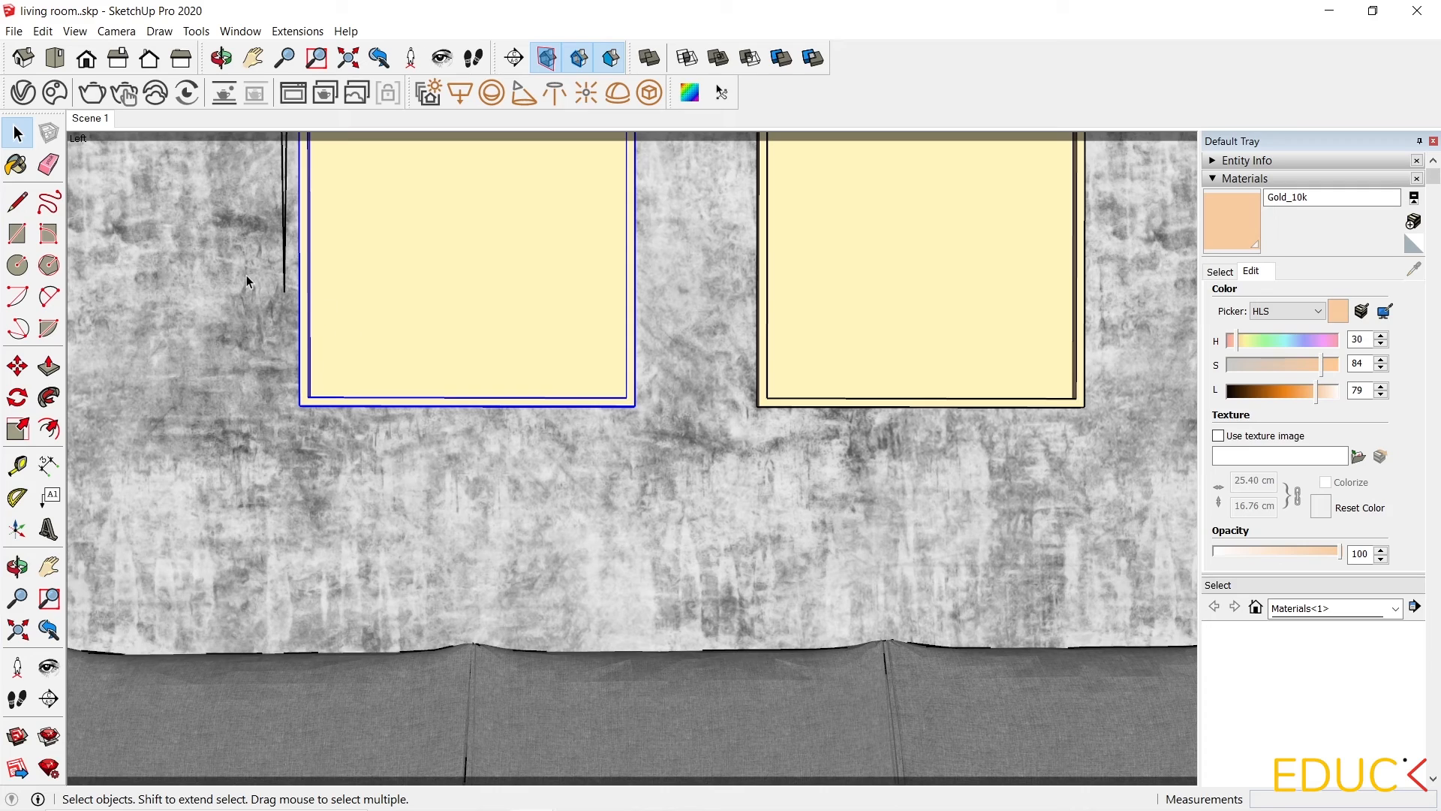
# In the Gold_10k material's Reflection settings, switch off Fresnel.
pyautogui.click(90, 119)
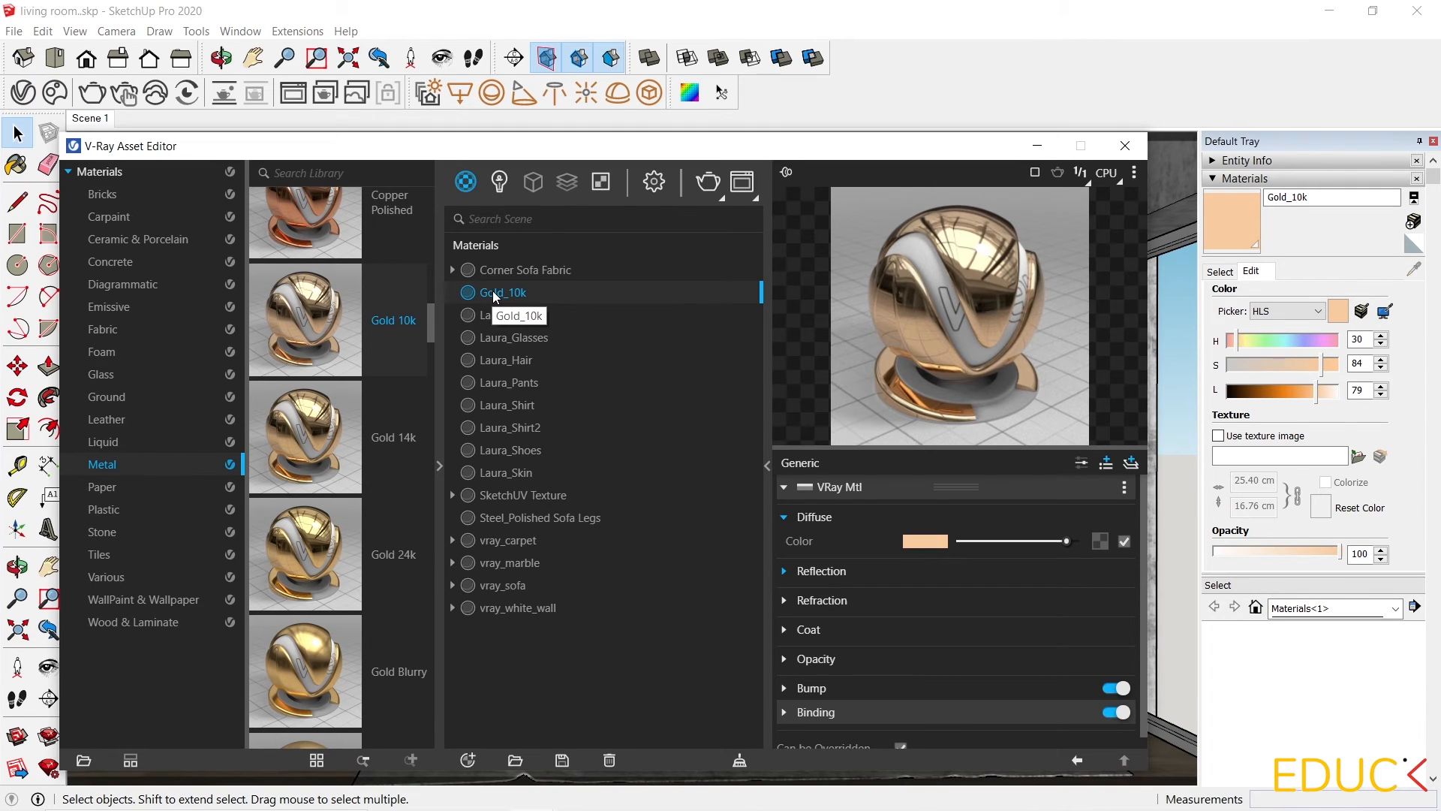
pyautogui.click(817, 575)
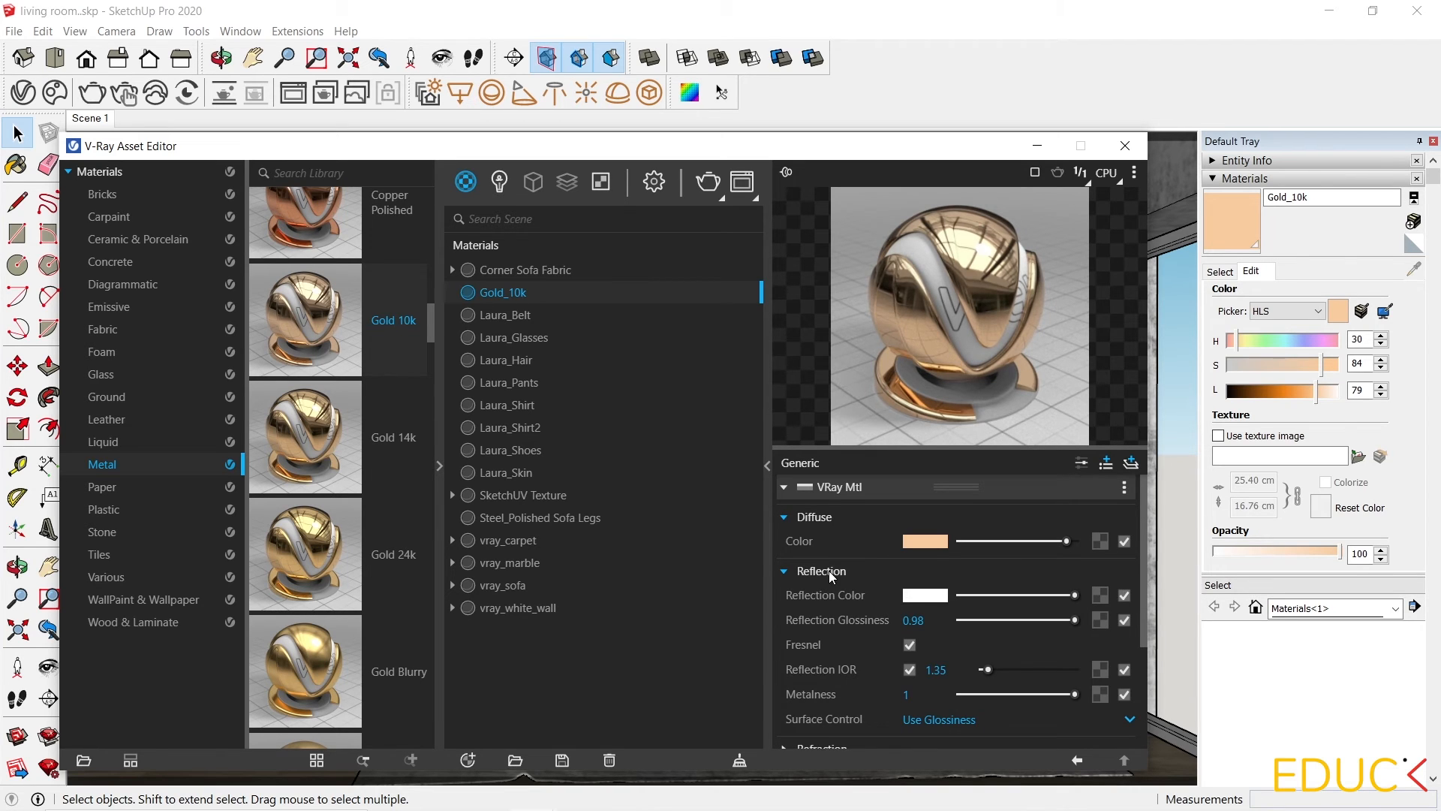
pyautogui.click(909, 645)
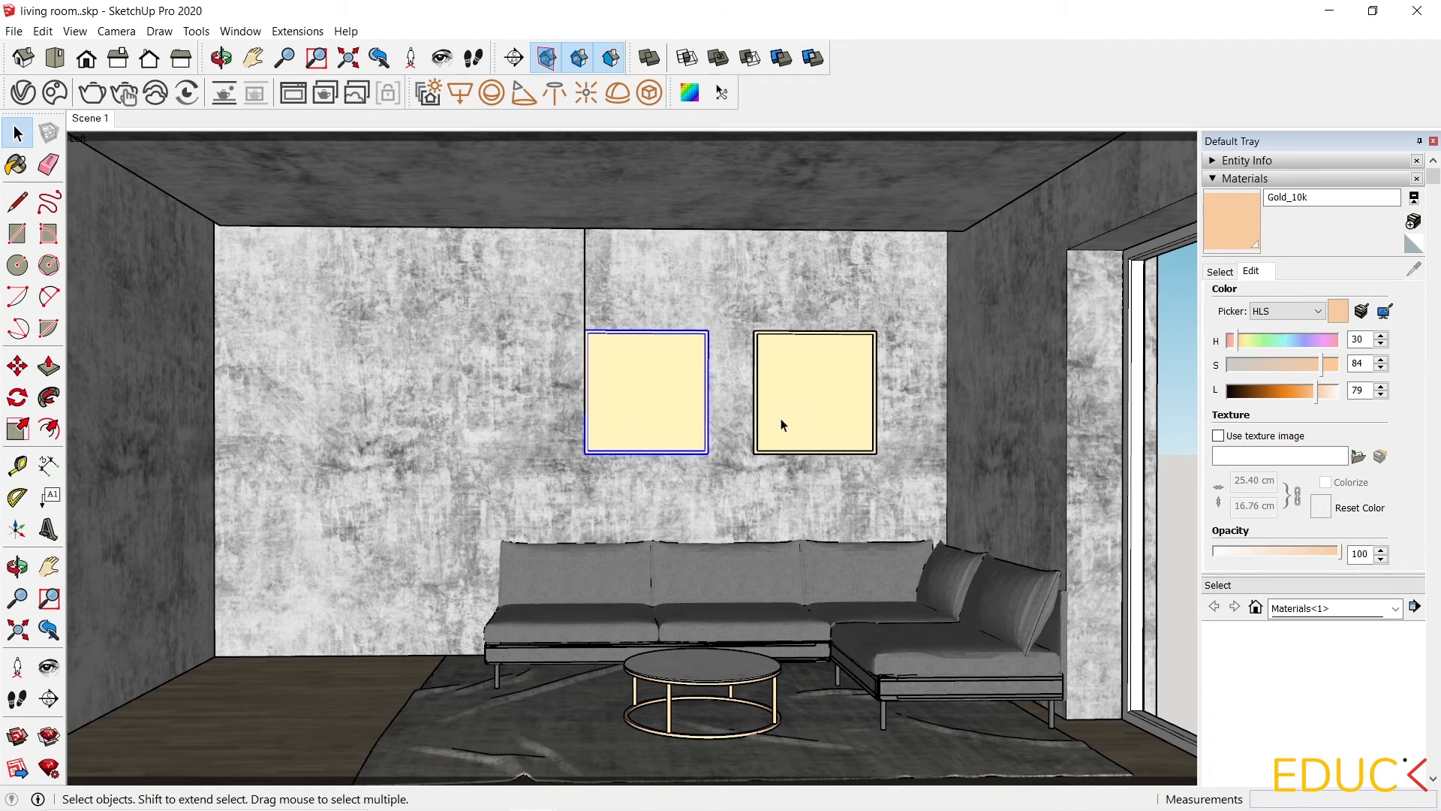
# Open the left picture frame and import painting 1.jpg as a texture onto its inner panel.
pyautogui.scroll(5, 676, 375)
pyautogui.moveTo(605, 408); pyautogui.dragTo(466, 476, button='middle')
pyautogui.scroll(-2, 698, 534)
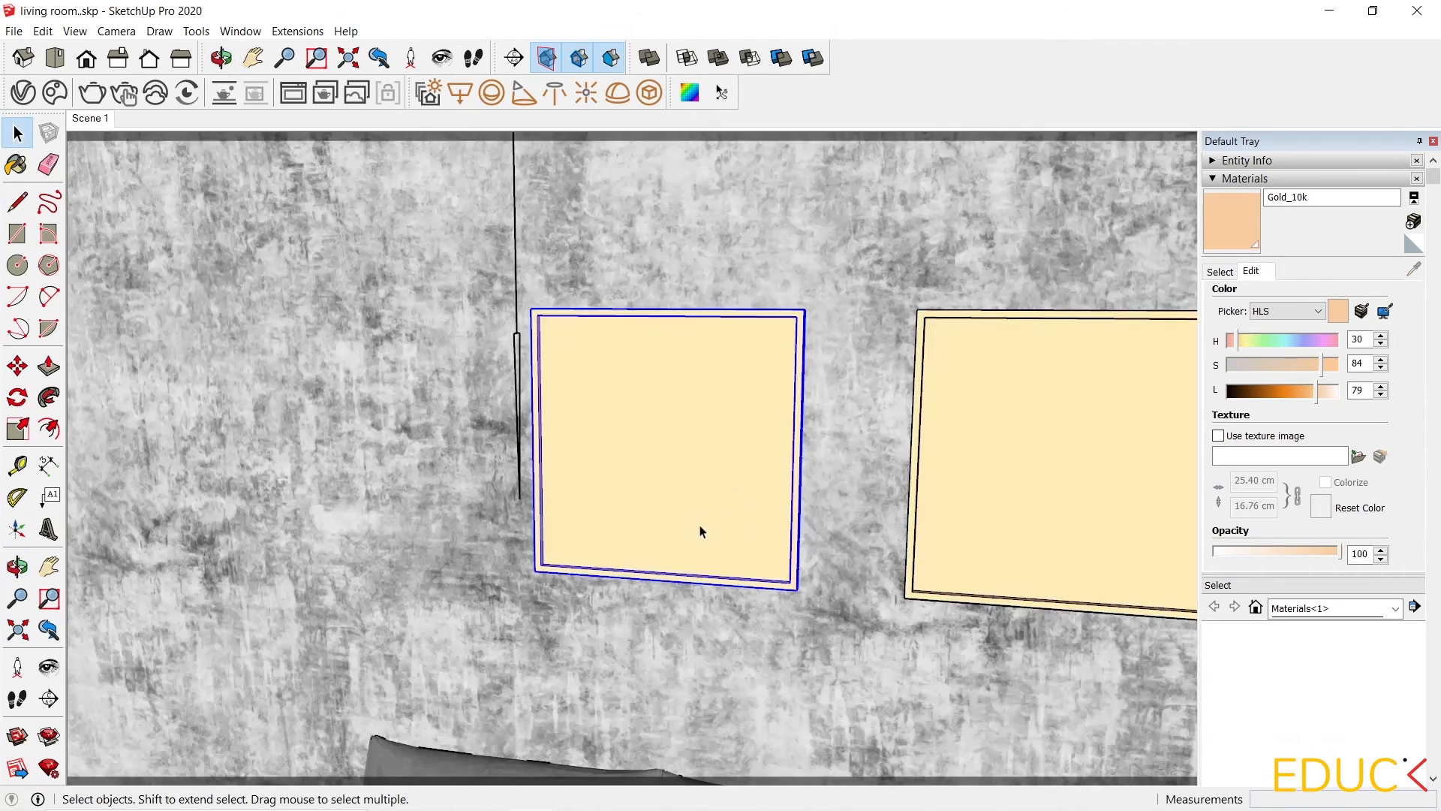
pyautogui.scroll(4, 708, 492)
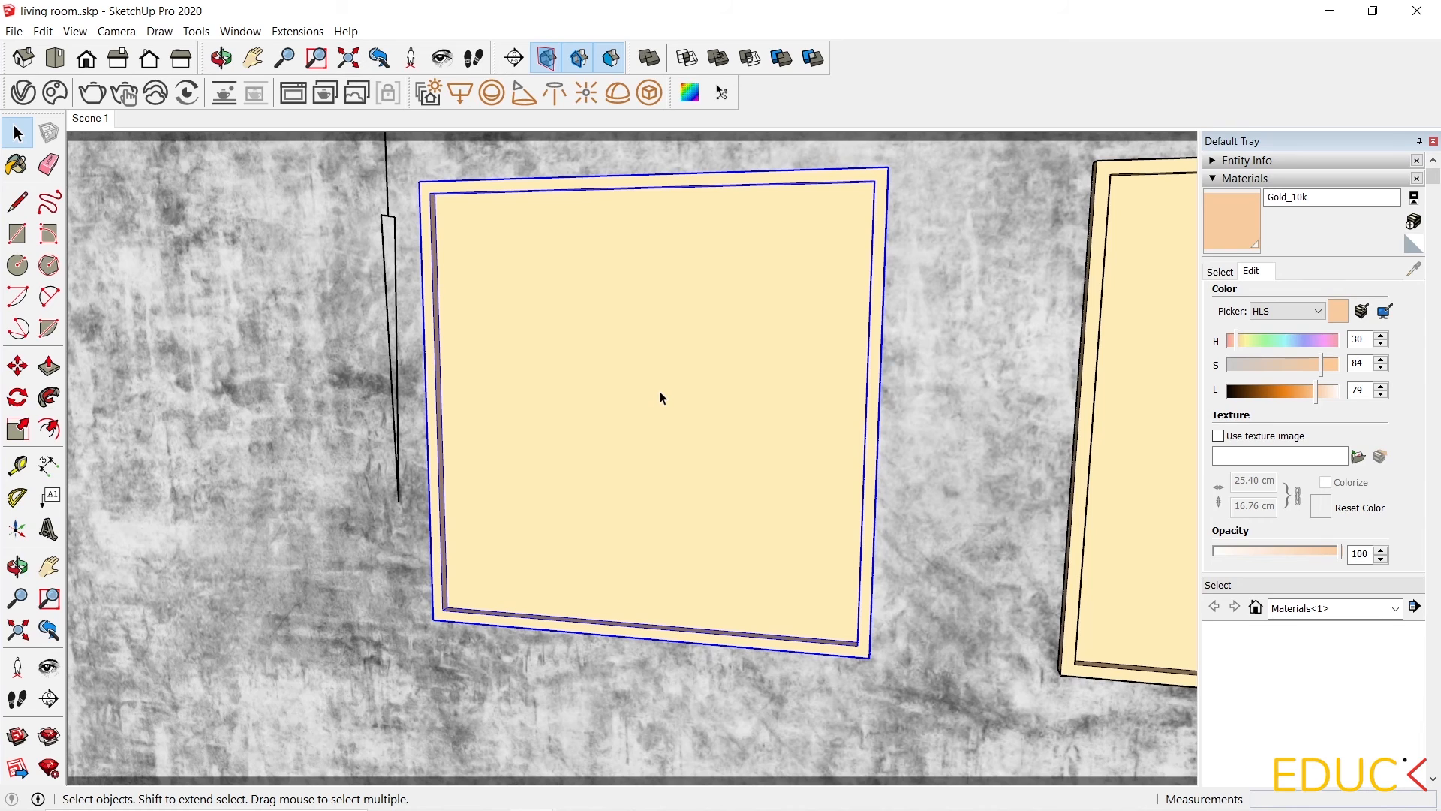
pyautogui.doubleClick(660, 391)
pyautogui.click(658, 392)
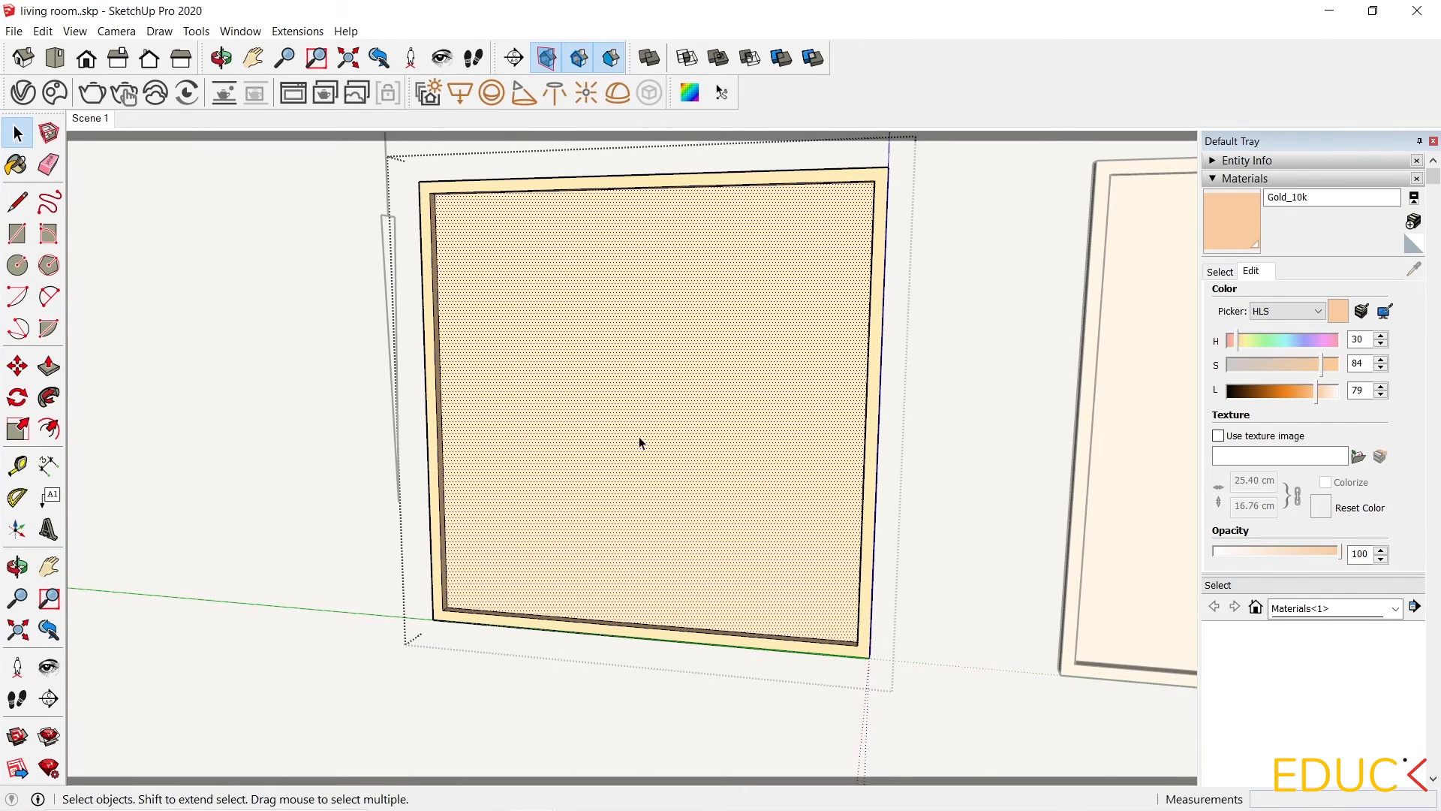
pyautogui.click(13, 32)
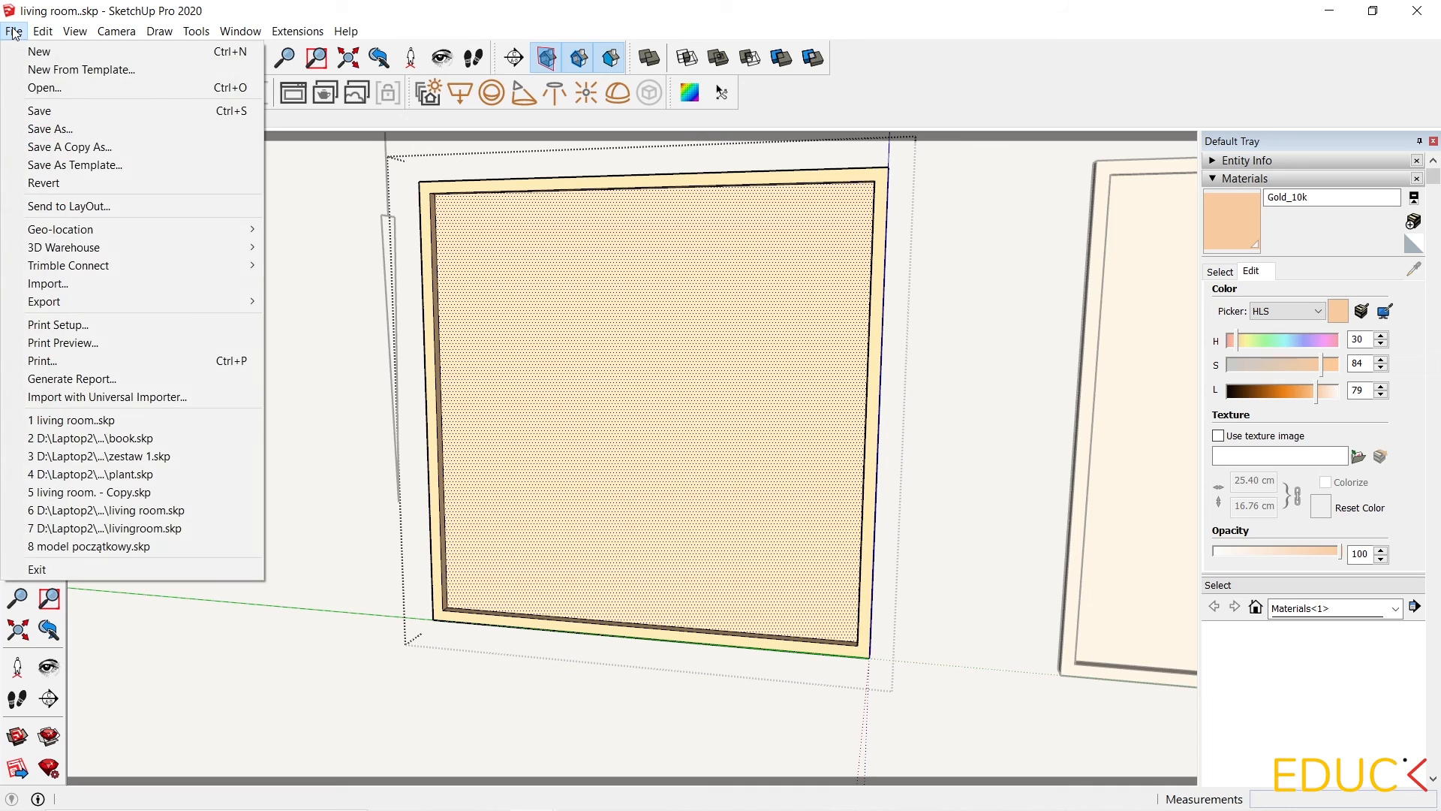
pyautogui.click(82, 283)
pyautogui.scroll(-5, 765, 447)
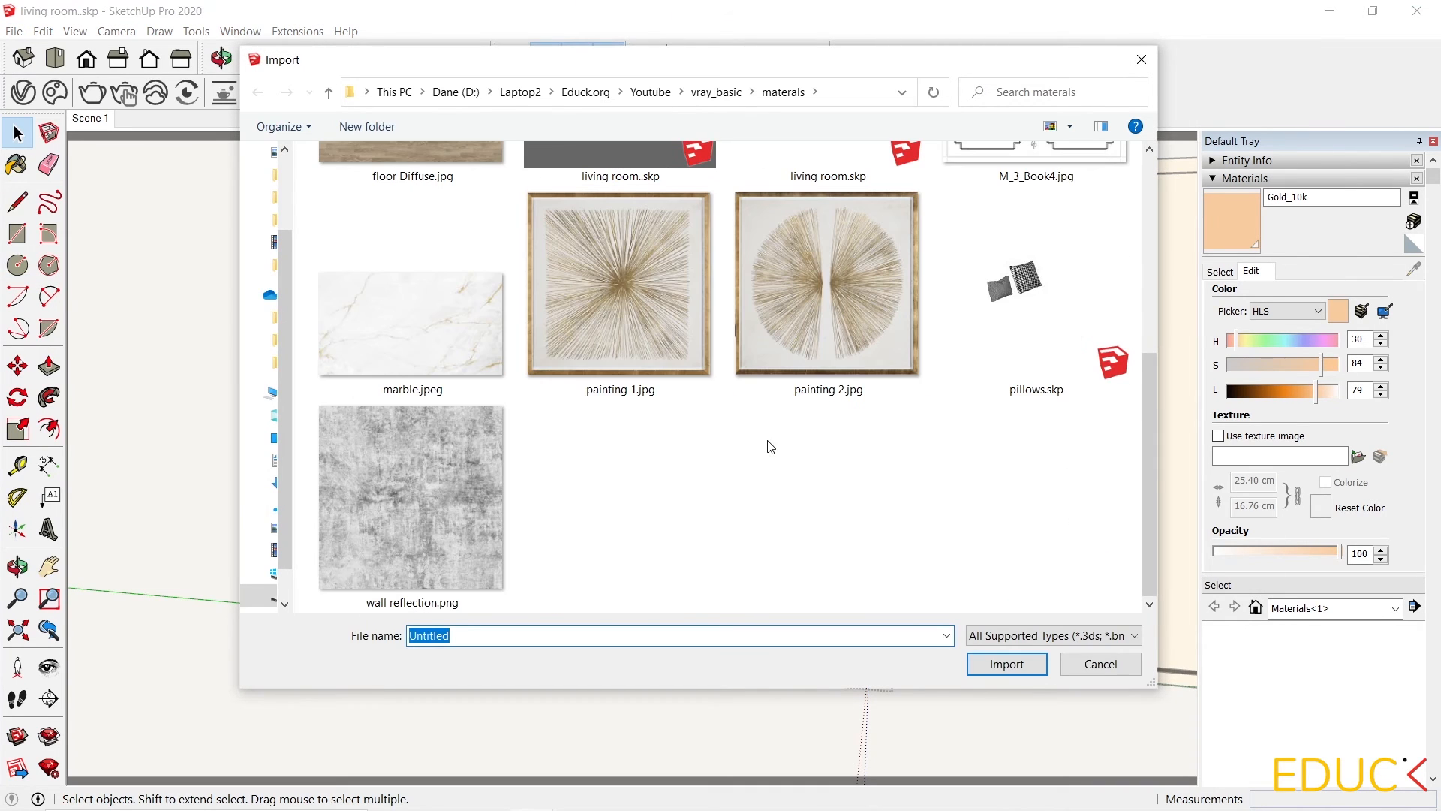
pyautogui.click(639, 309)
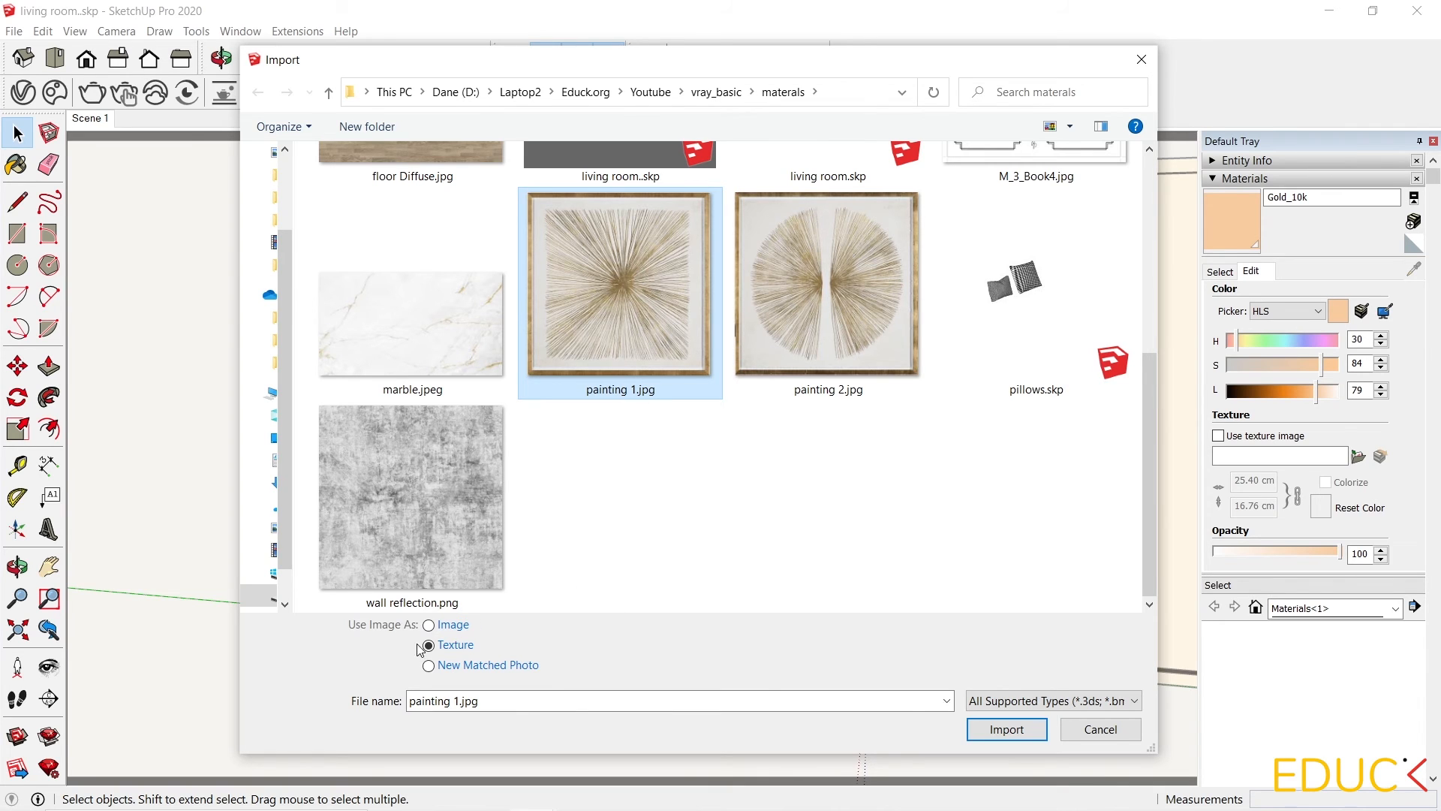
pyautogui.click(1007, 729)
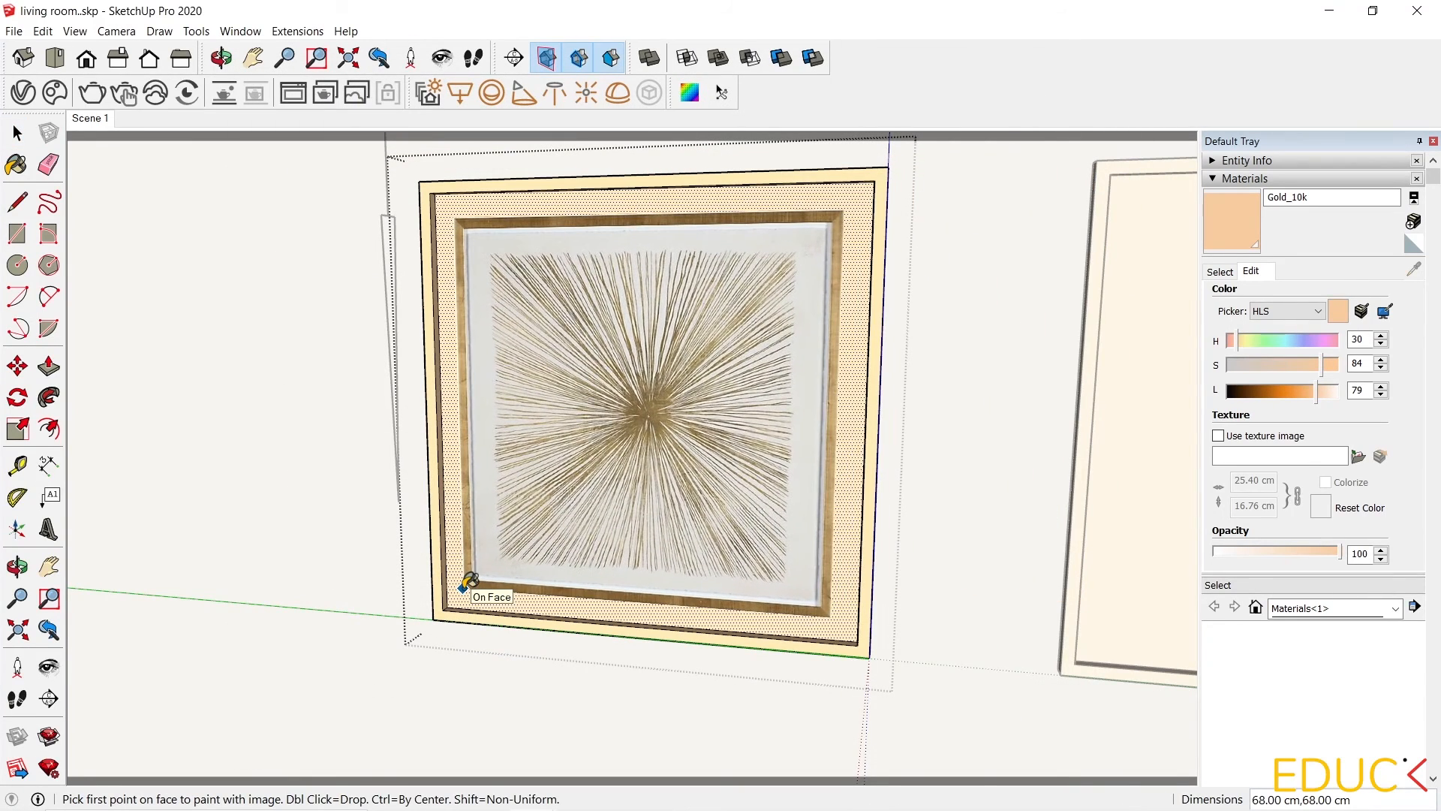
pyautogui.click(478, 579)
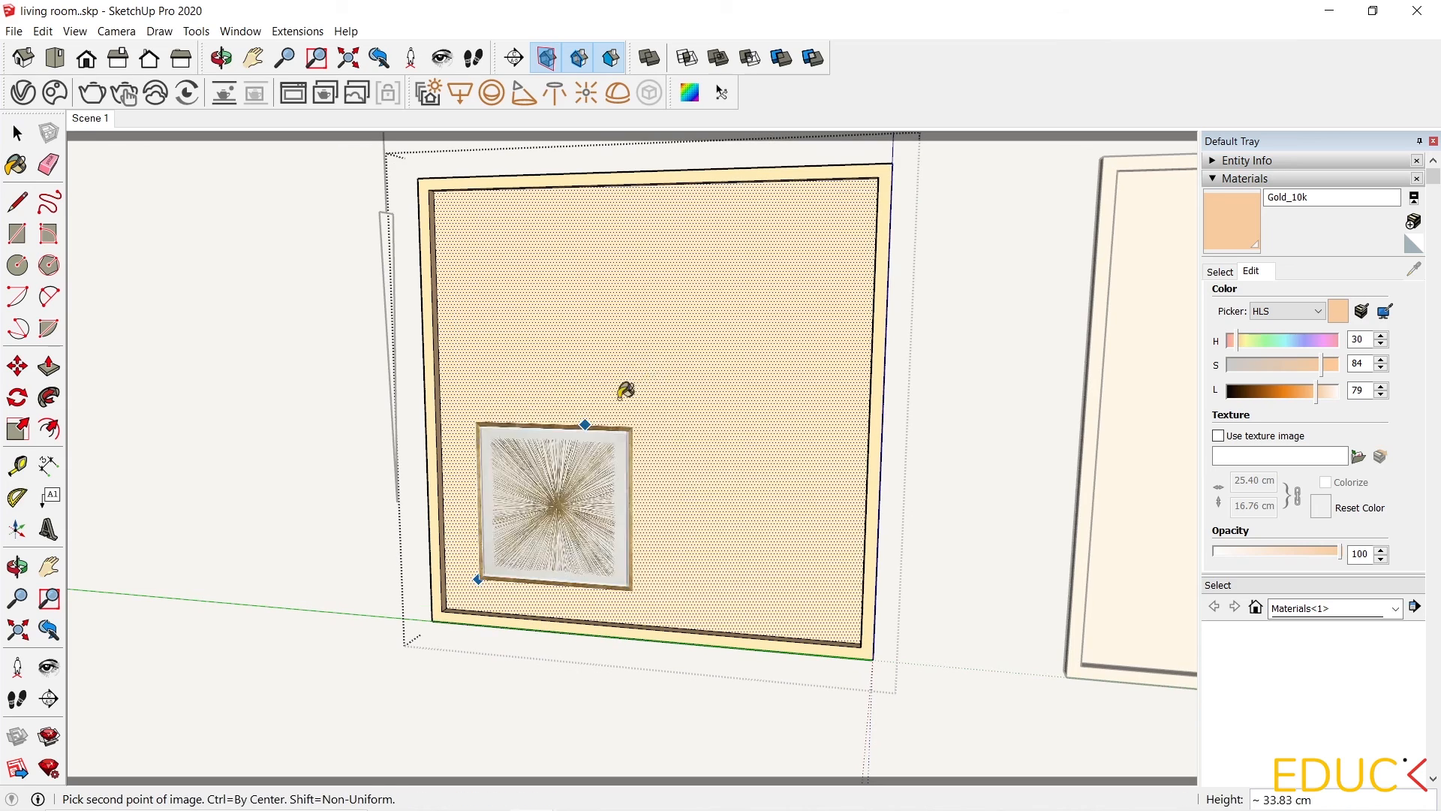
pyautogui.click(826, 220)
pyautogui.press('space')
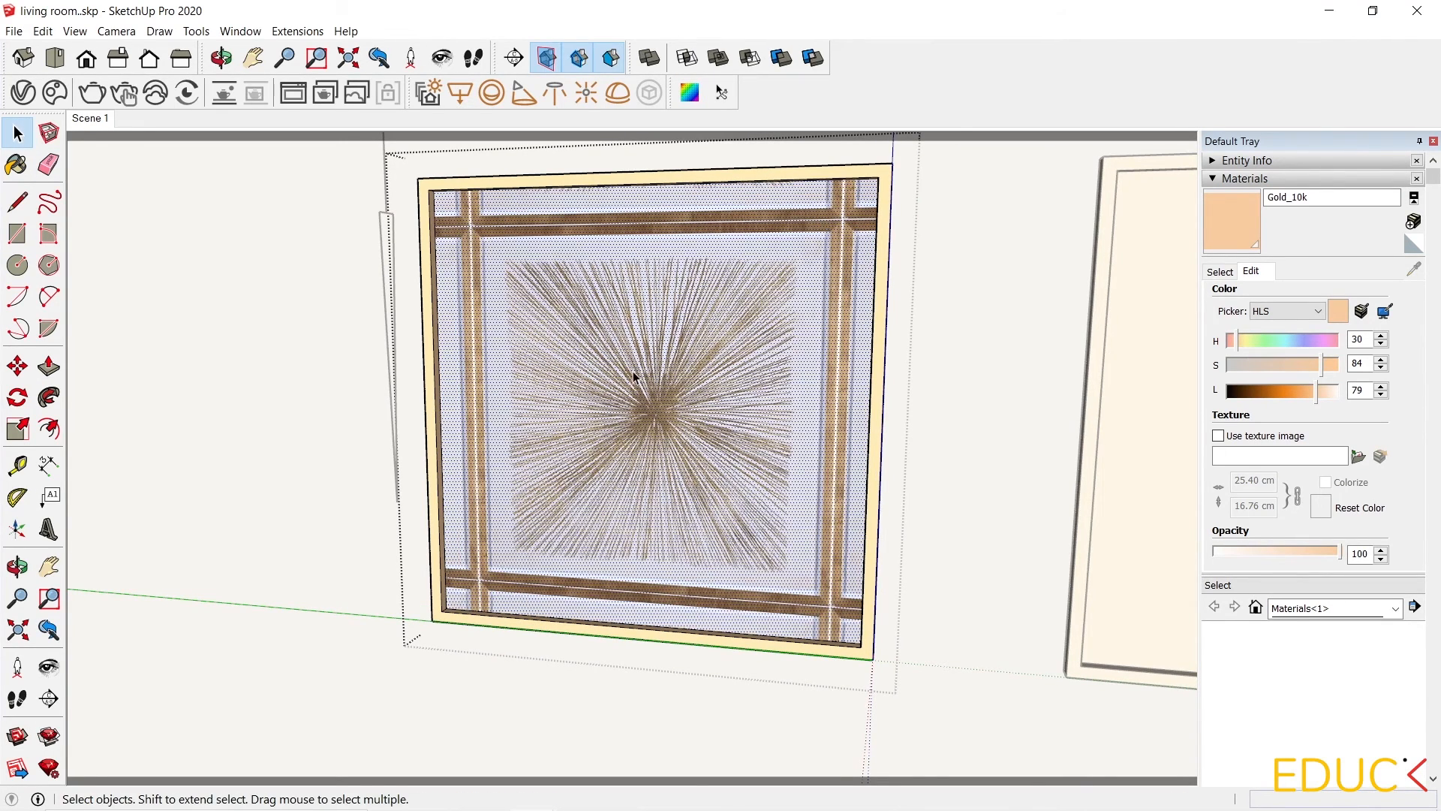
# Reposition the painting texture with its pins so one artwork fills the left frame's panel.
pyautogui.rightClick(608, 344)
pyautogui.moveTo(657, 559)
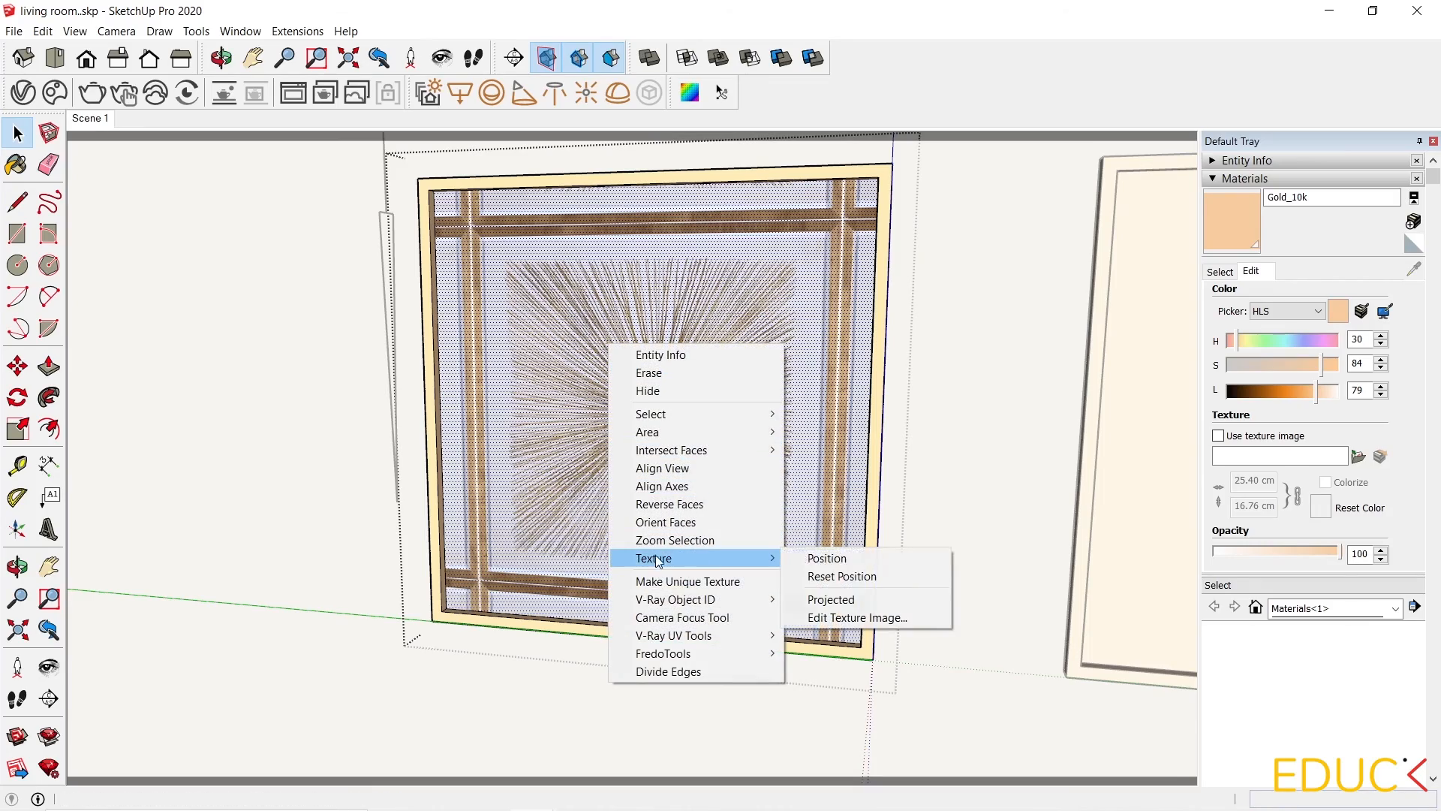
pyautogui.click(826, 558)
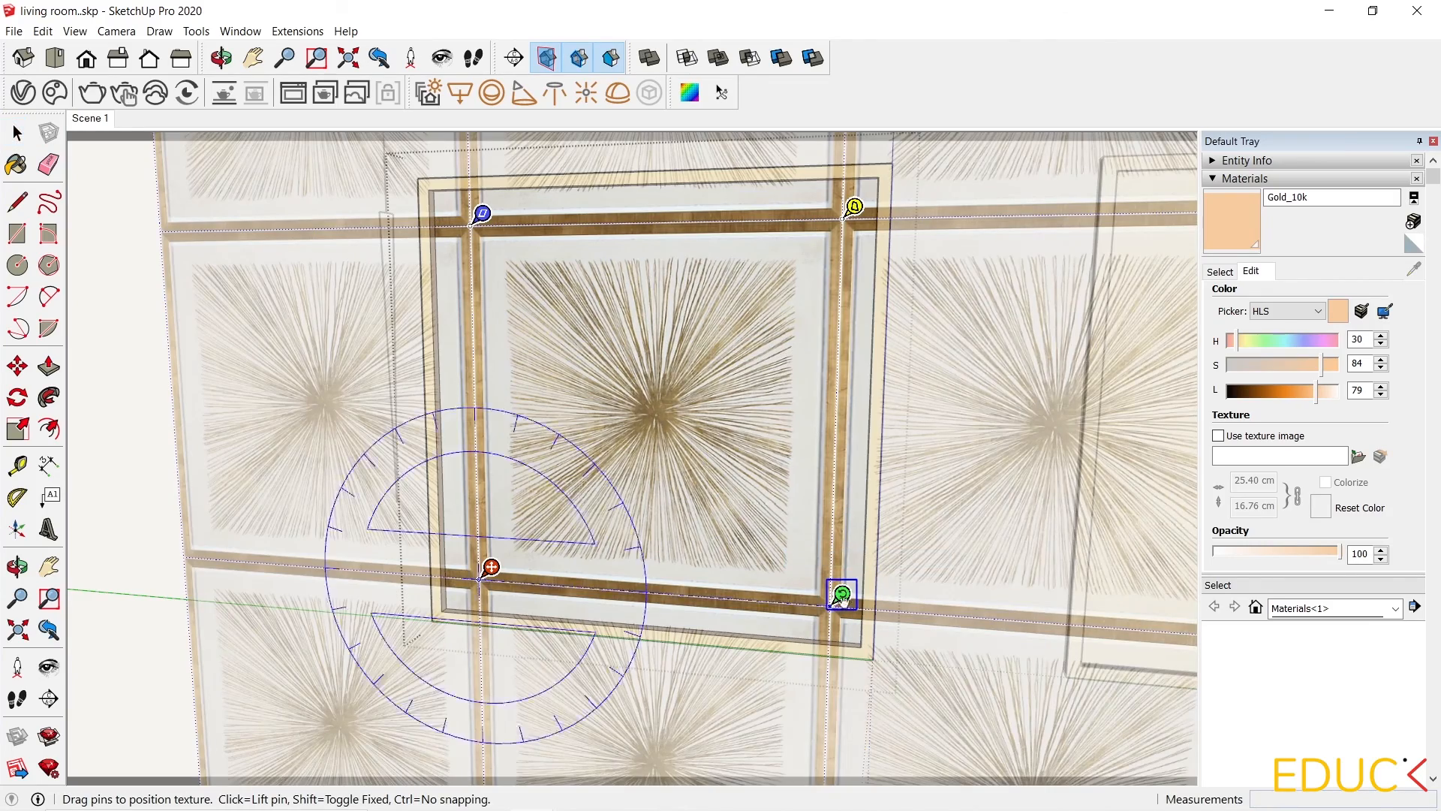
pyautogui.moveTo(842, 597); pyautogui.dragTo(965, 604)
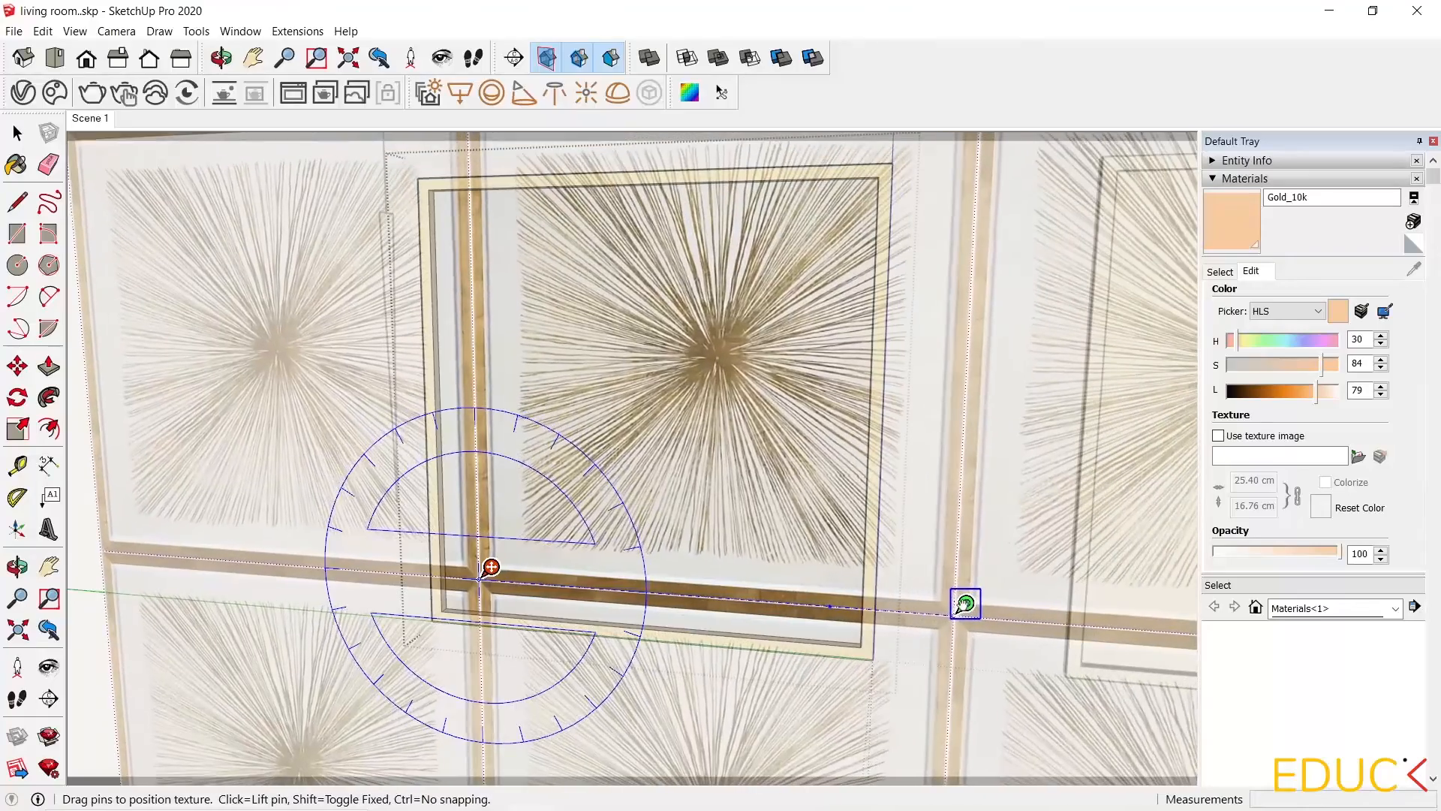
pyautogui.moveTo(766, 509); pyautogui.dragTo(706, 556)
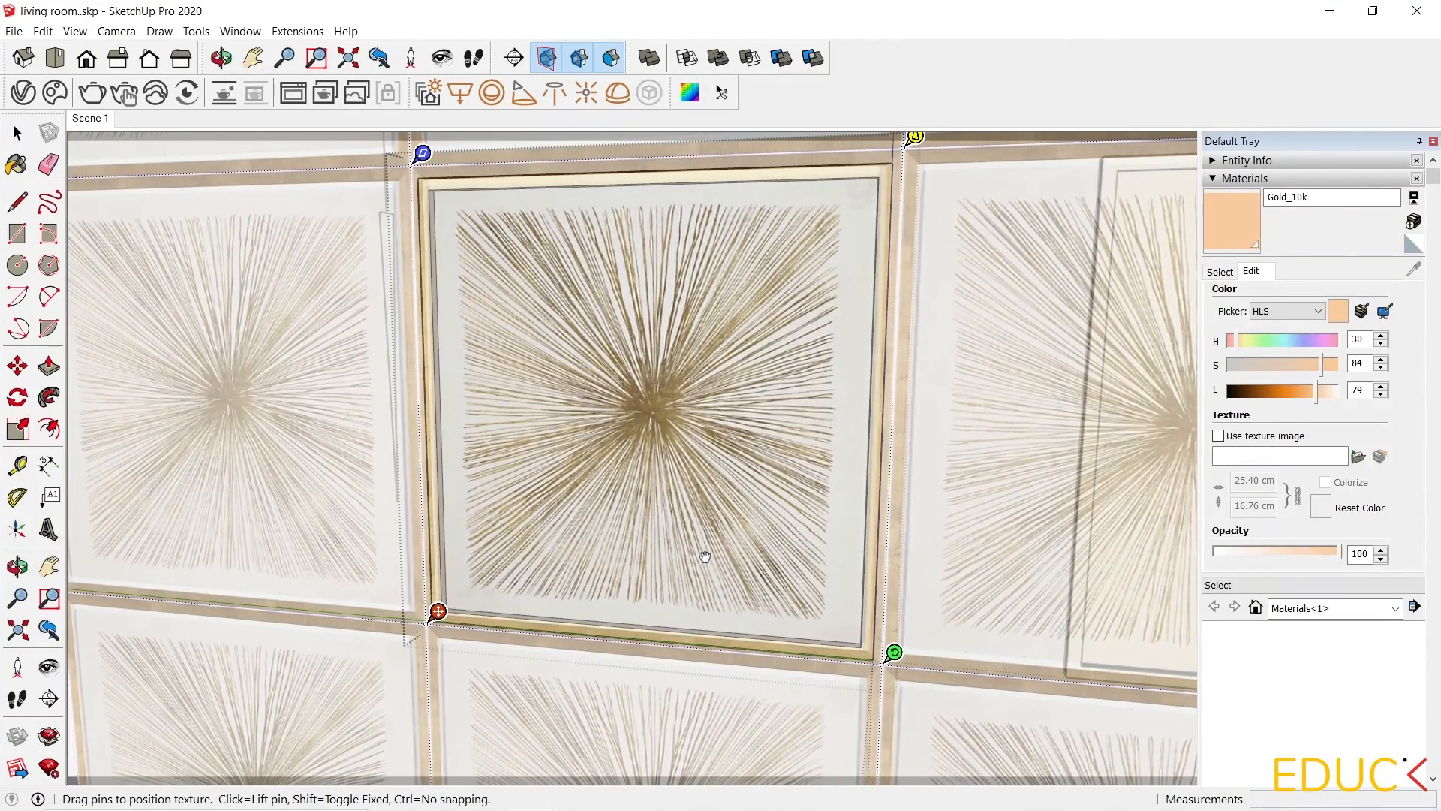
pyautogui.click(761, 695)
pyautogui.scroll(-4, 193, 443)
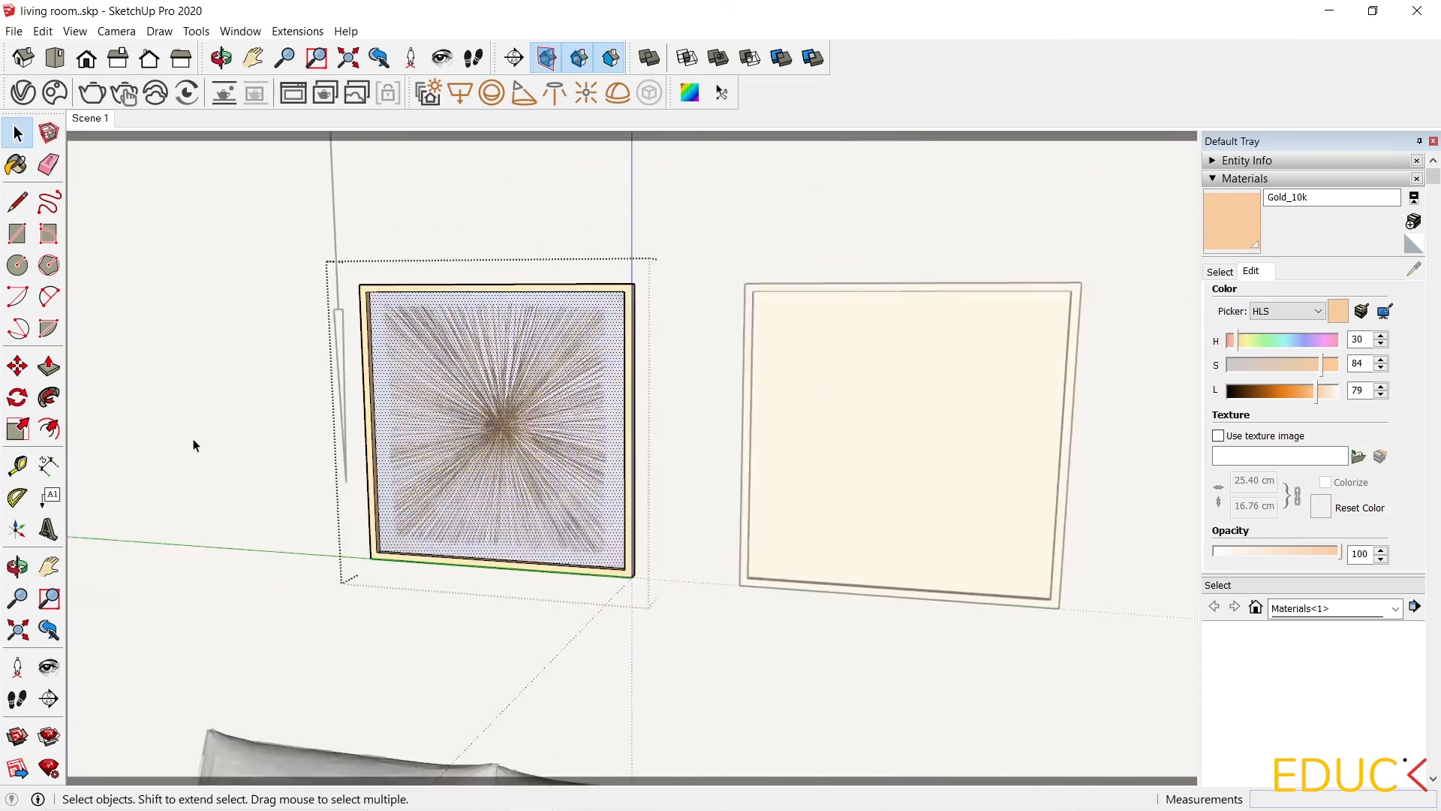
# Open the right picture frame and import painting 2.jpg as a texture onto its inner panel.
pyautogui.scroll(3, 898, 507)
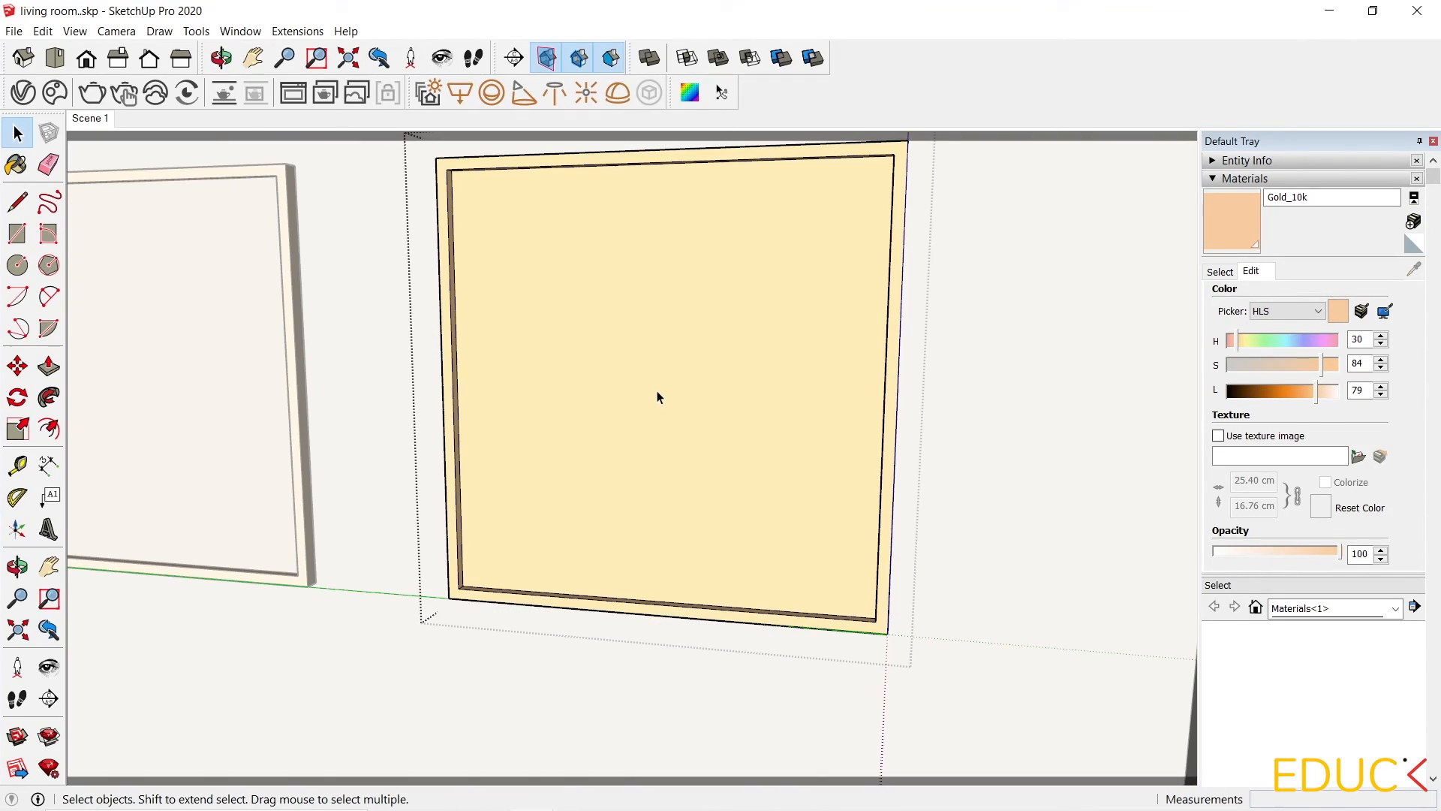
pyautogui.click(656, 395)
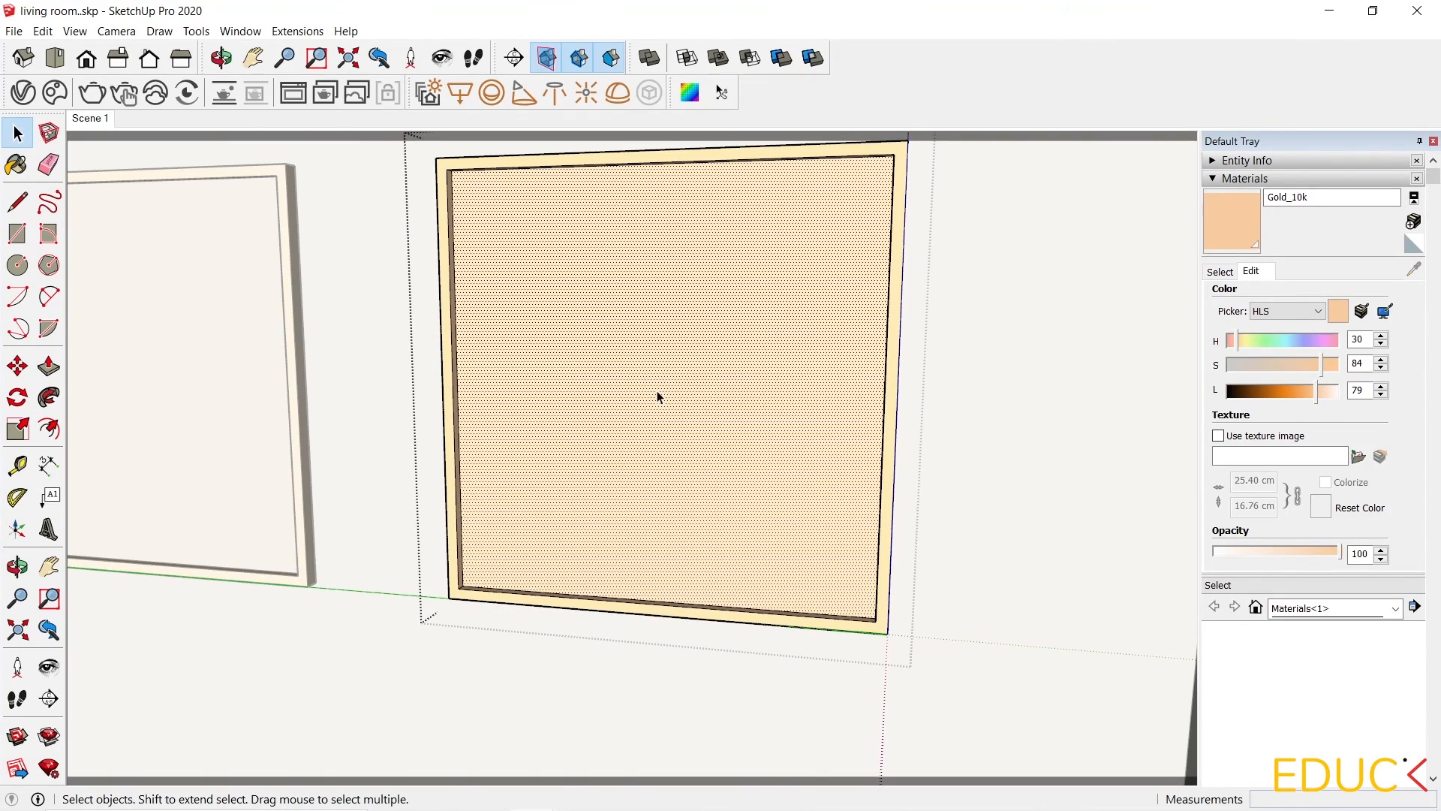
pyautogui.click(13, 30)
pyautogui.click(74, 280)
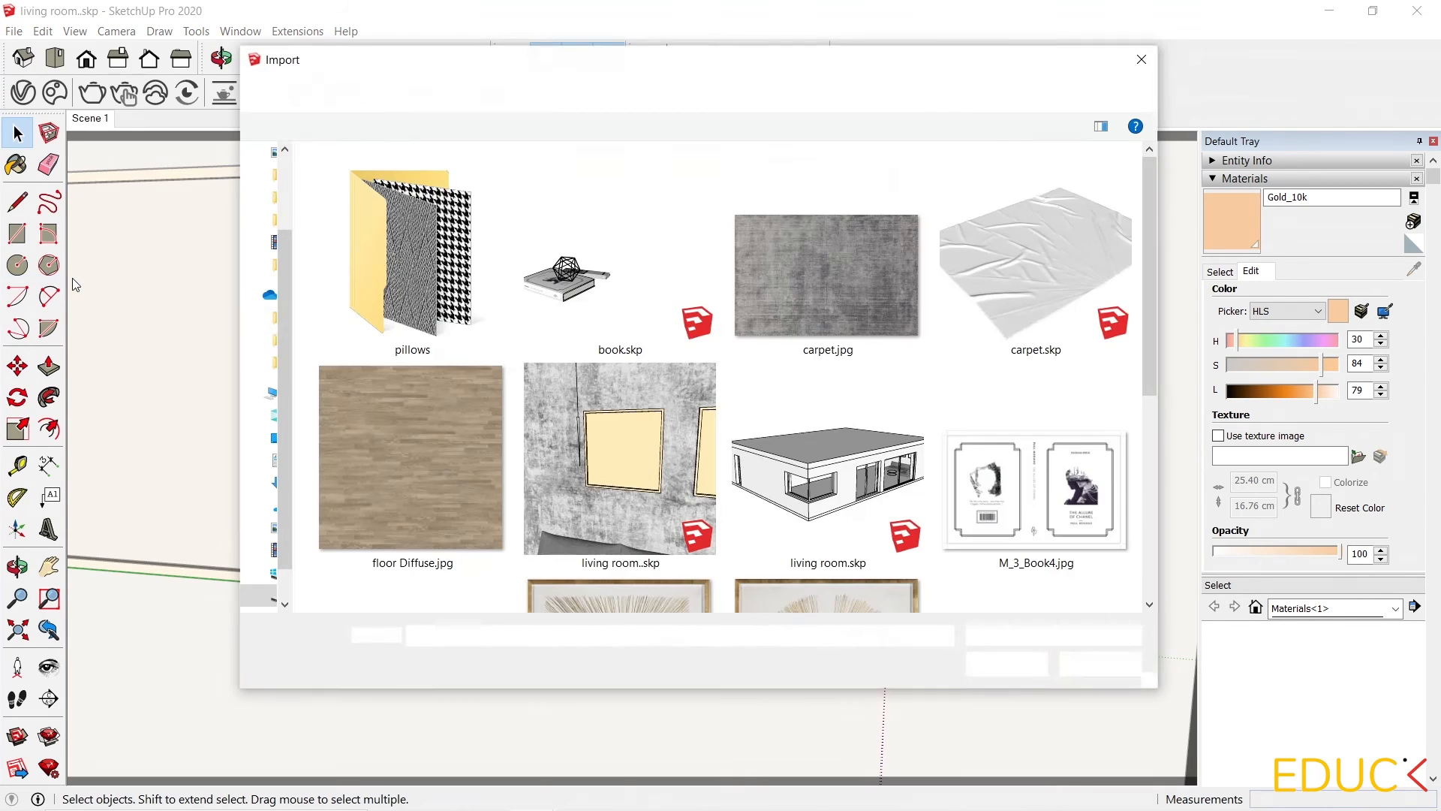
pyautogui.scroll(-4, 751, 376)
pyautogui.click(836, 305)
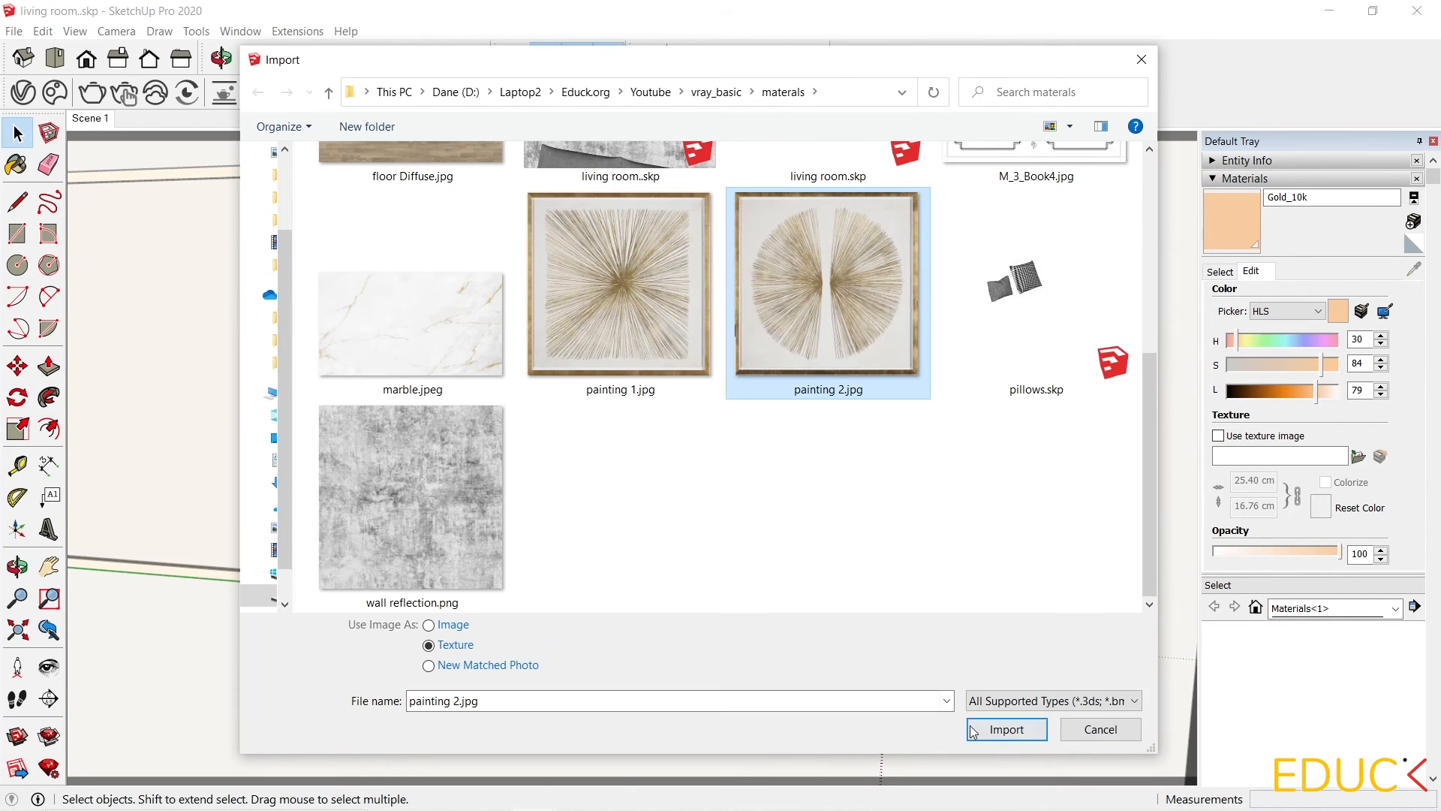
pyautogui.click(1006, 729)
pyautogui.click(498, 567)
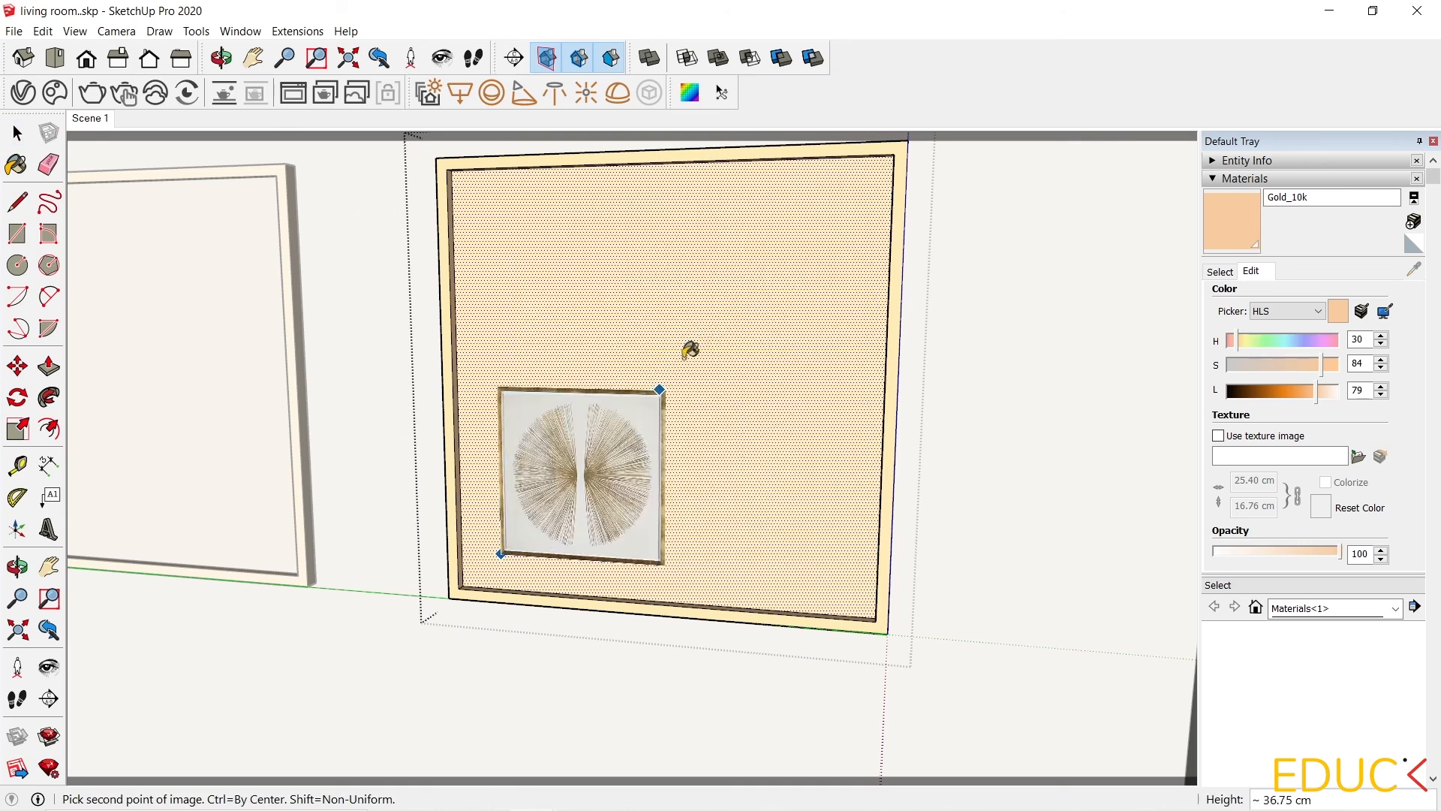
pyautogui.click(816, 232)
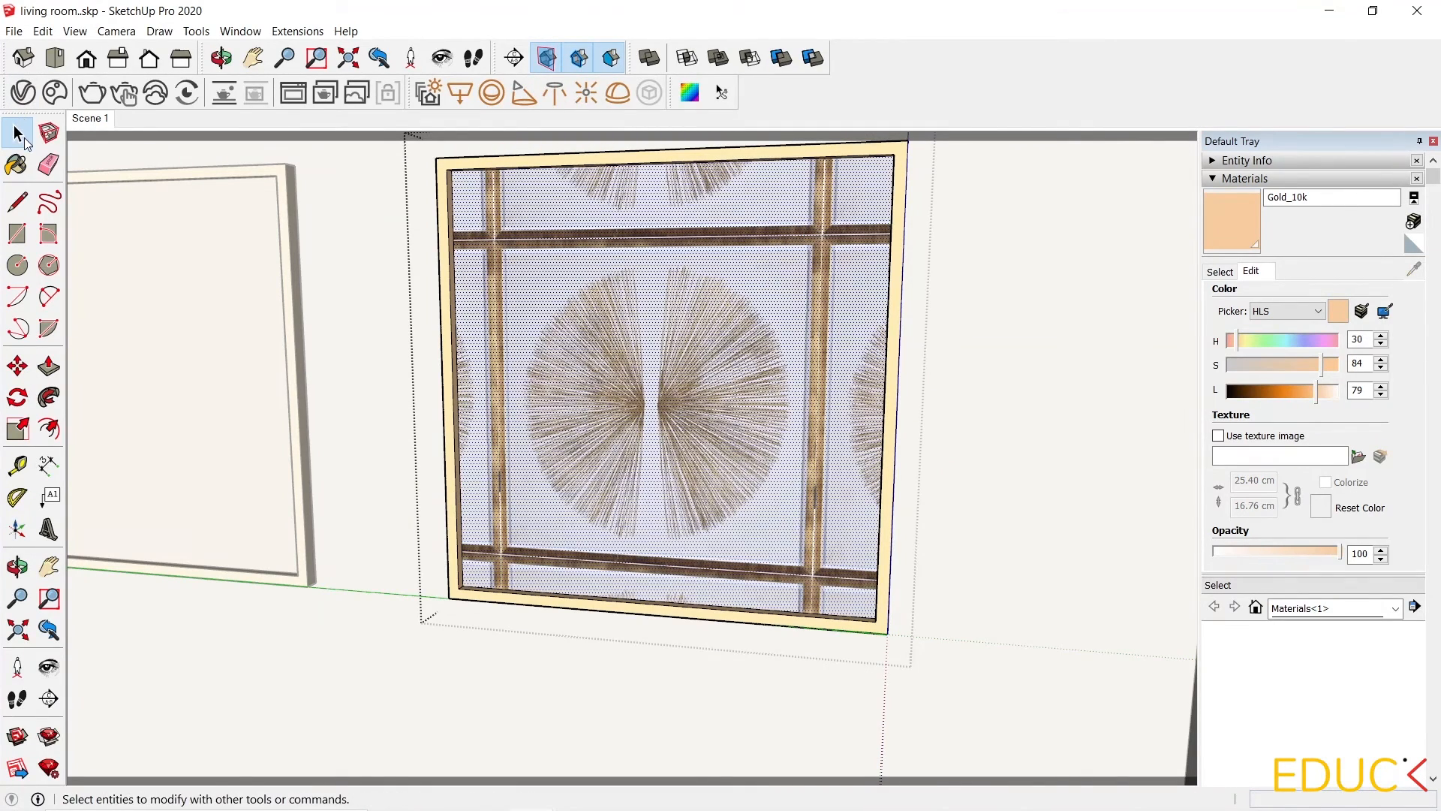
# Reposition the painting 2 texture with its pins so one artwork fills the right frame's panel.
pyautogui.rightClick(560, 287)
pyautogui.moveTo(657, 503)
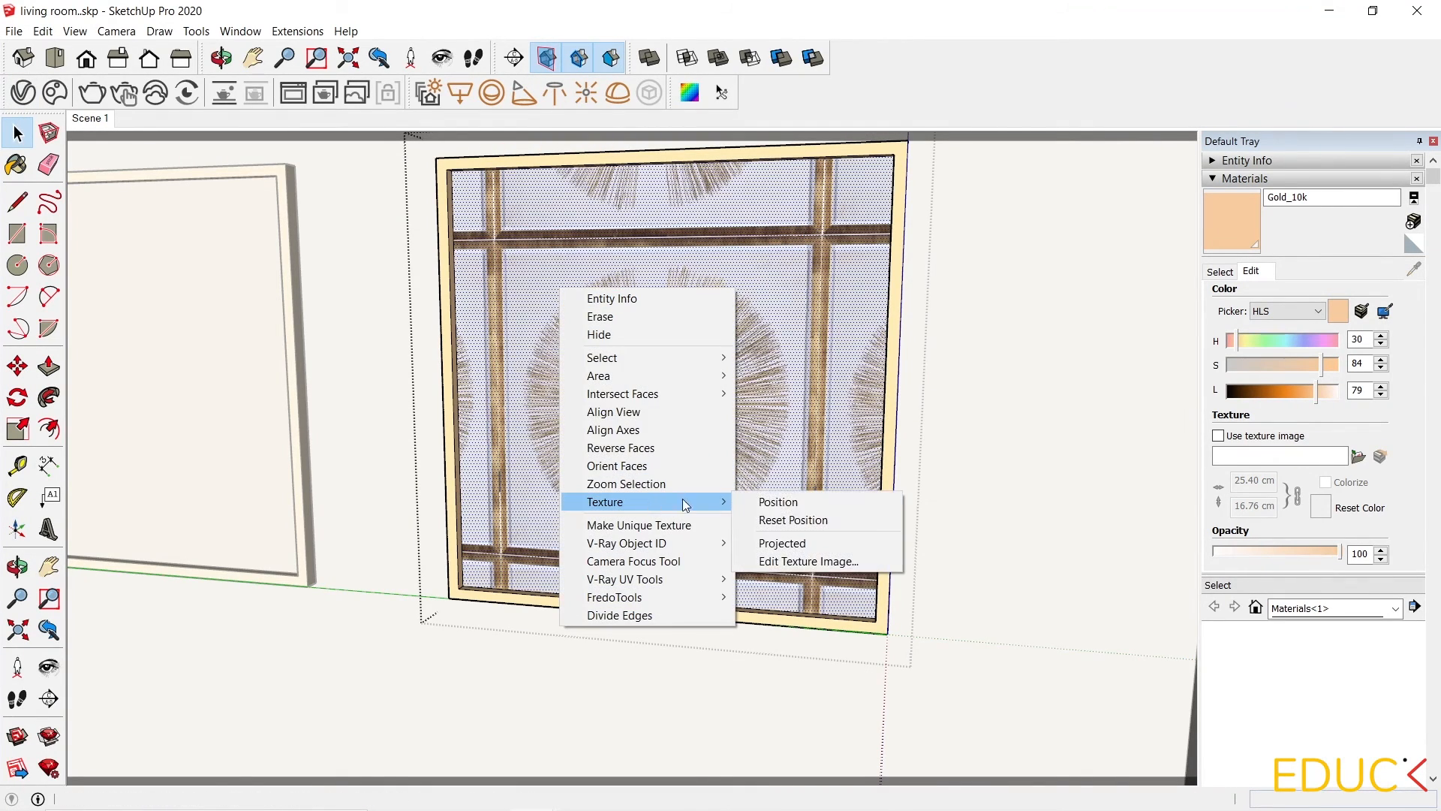
pyautogui.click(781, 502)
pyautogui.moveTo(837, 575); pyautogui.dragTo(947, 584)
pyautogui.moveTo(789, 489); pyautogui.dragTo(724, 496)
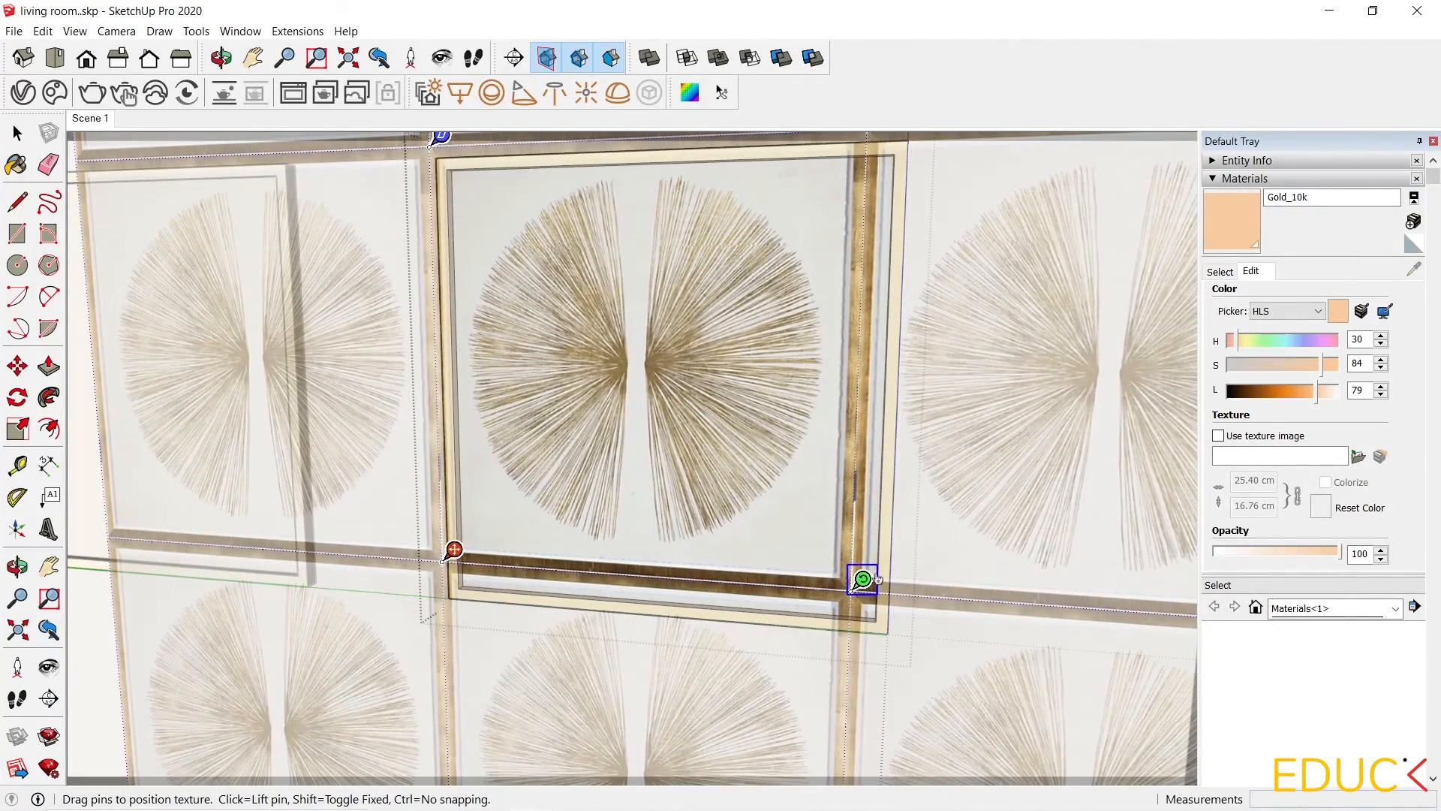
pyautogui.moveTo(863, 579); pyautogui.dragTo(914, 582)
pyautogui.moveTo(828, 546); pyautogui.dragTo(827, 587)
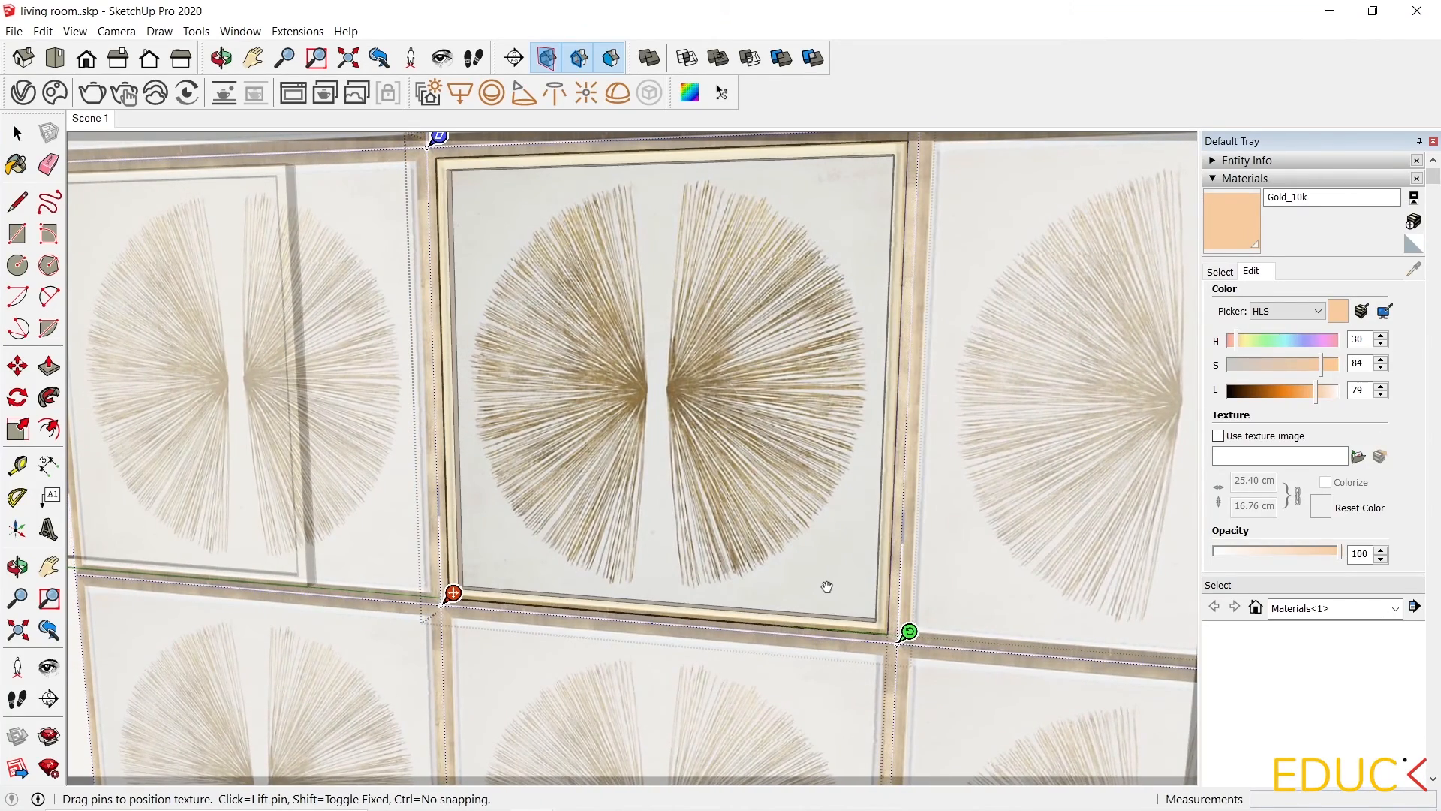
pyautogui.click(1074, 570)
# In the V-Ray Asset Editor, give the painting 1 material a light reflection colour with 0.85 reflection glossiness.
pyautogui.scroll(-2, 1045, 458)
pyautogui.click(1044, 453)
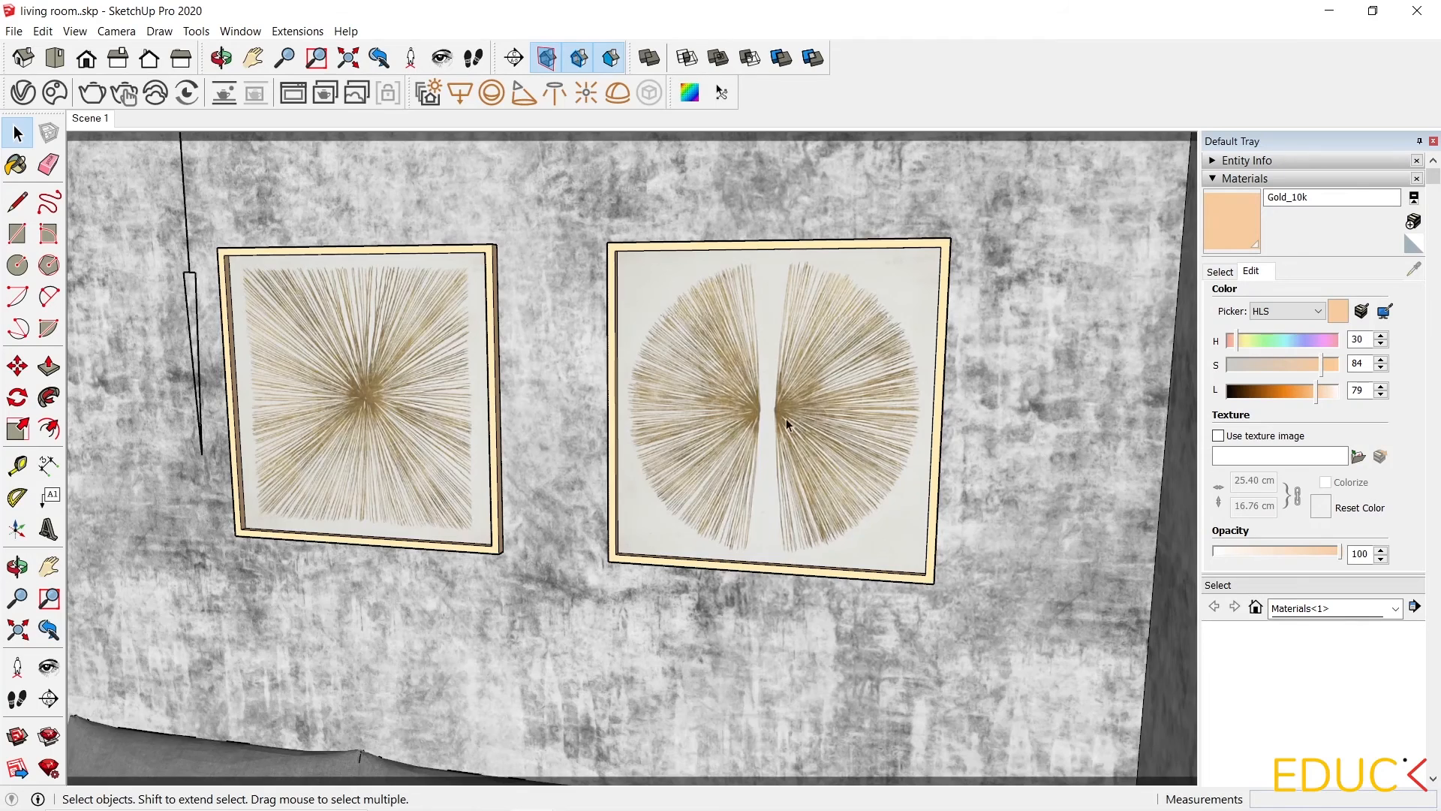
pyautogui.scroll(1, 301, 271)
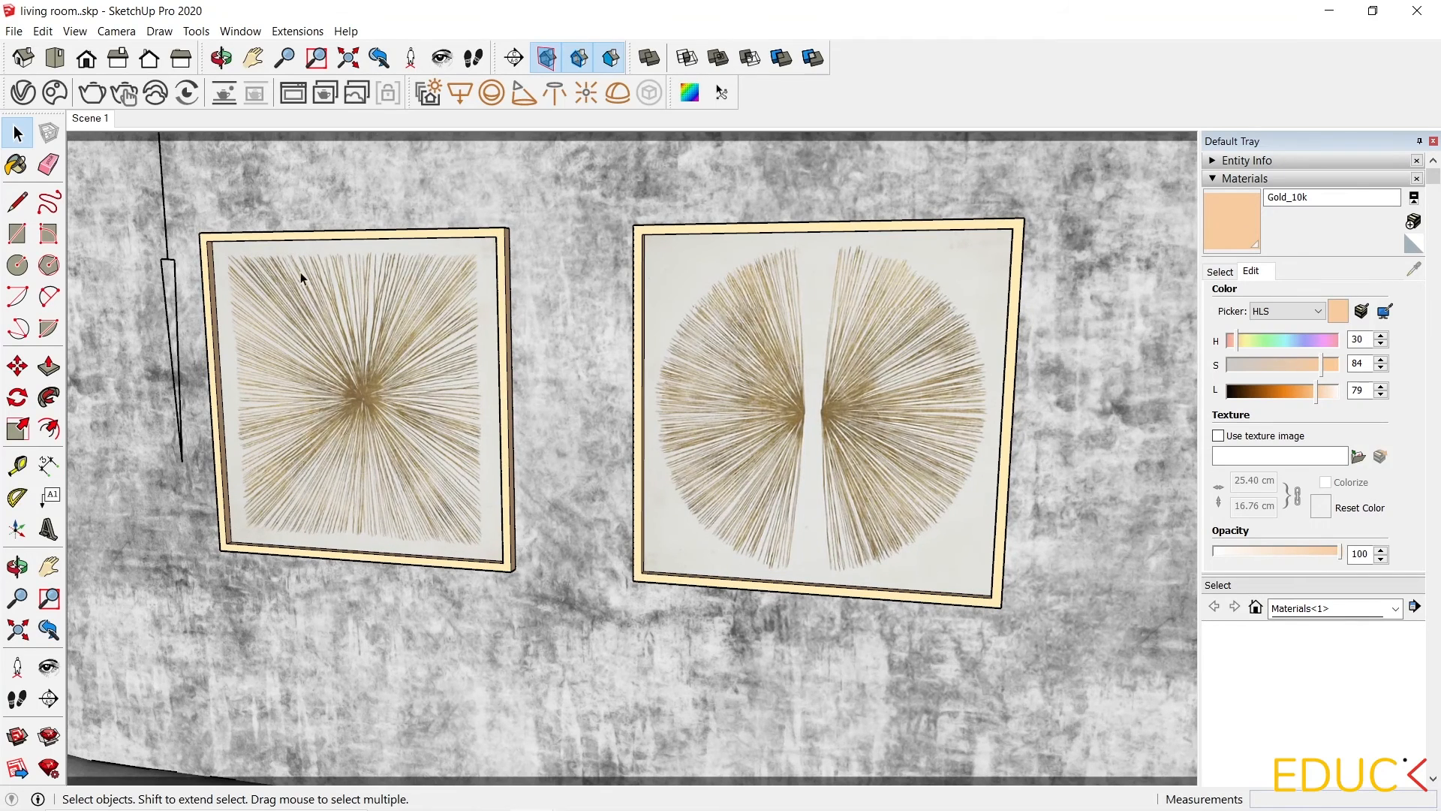
pyautogui.click(23, 91)
pyautogui.click(499, 495)
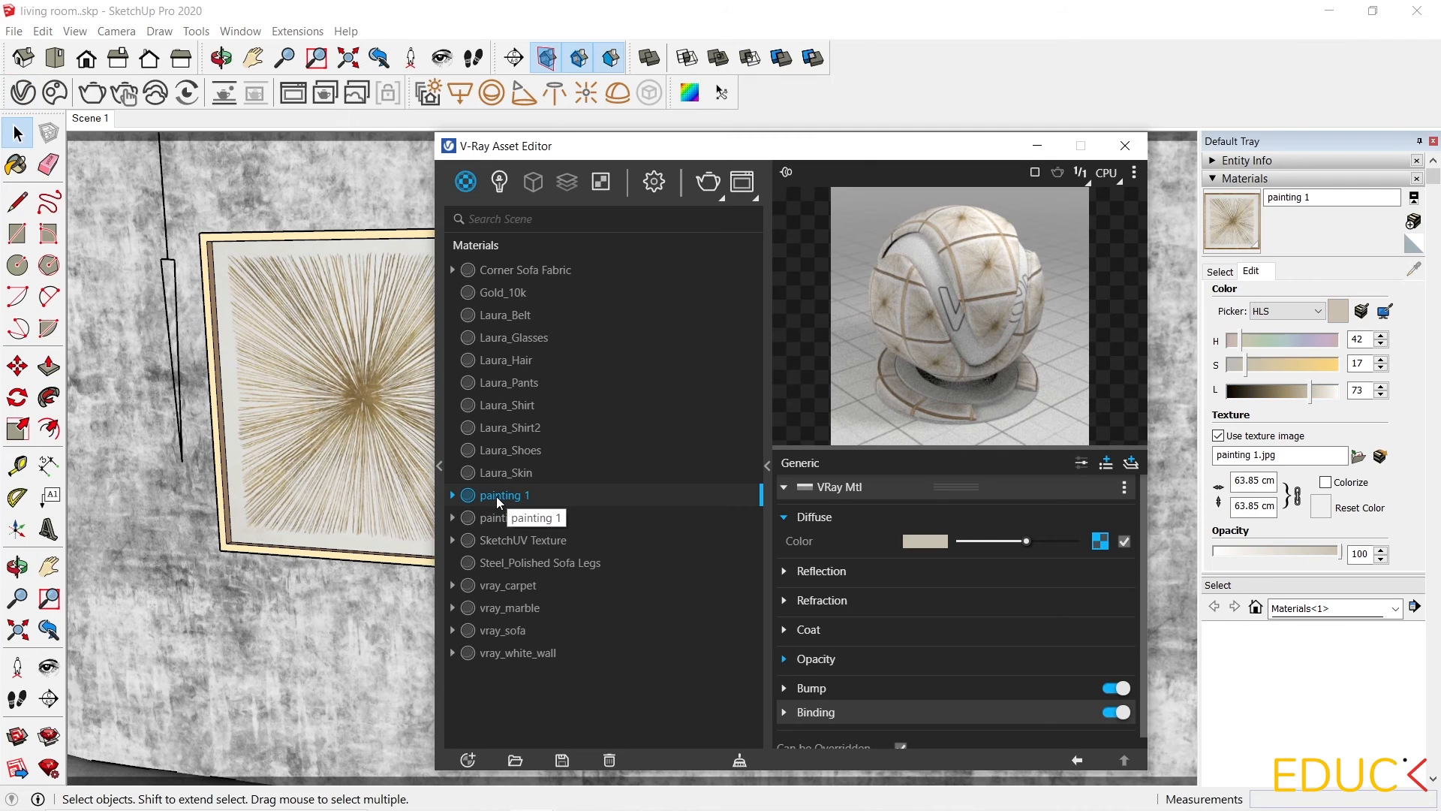
pyautogui.click(829, 570)
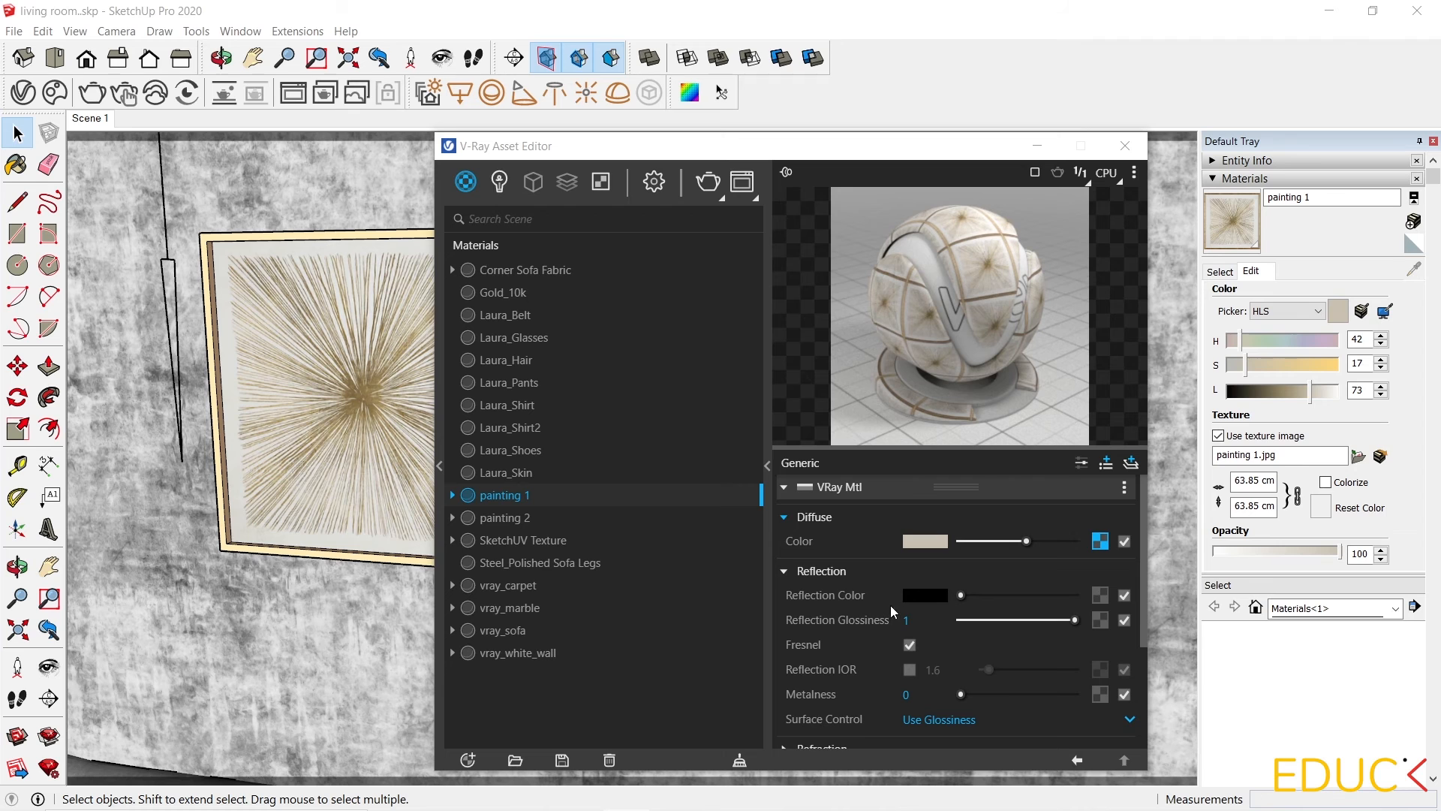
pyautogui.moveTo(962, 595); pyautogui.dragTo(1058, 620)
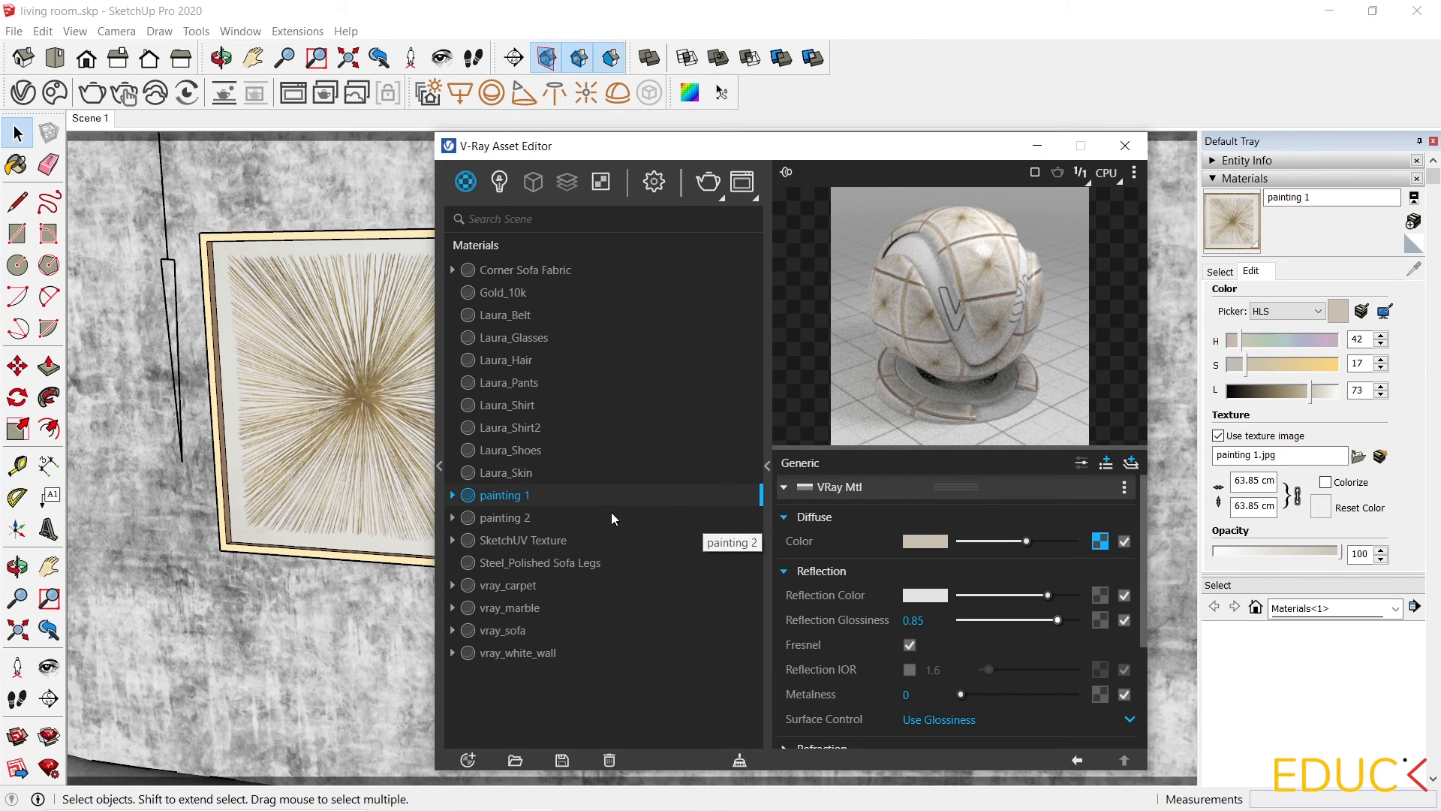
# Give the painting 2 material the same light reflection colour with 0.85 glossiness, then close the Asset Editor.
pyautogui.click(515, 523)
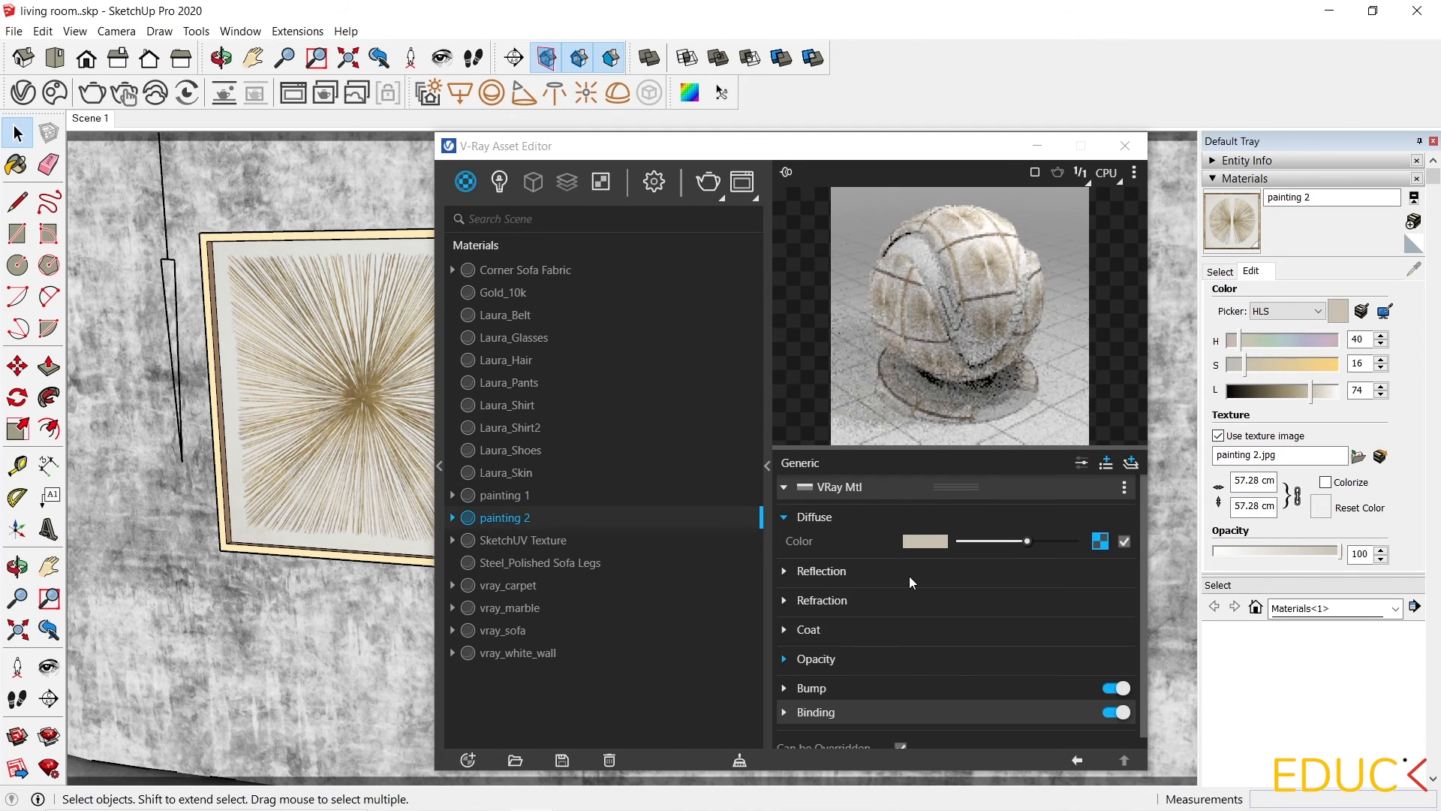
pyautogui.click(849, 575)
pyautogui.moveTo(1034, 596); pyautogui.dragTo(1058, 620)
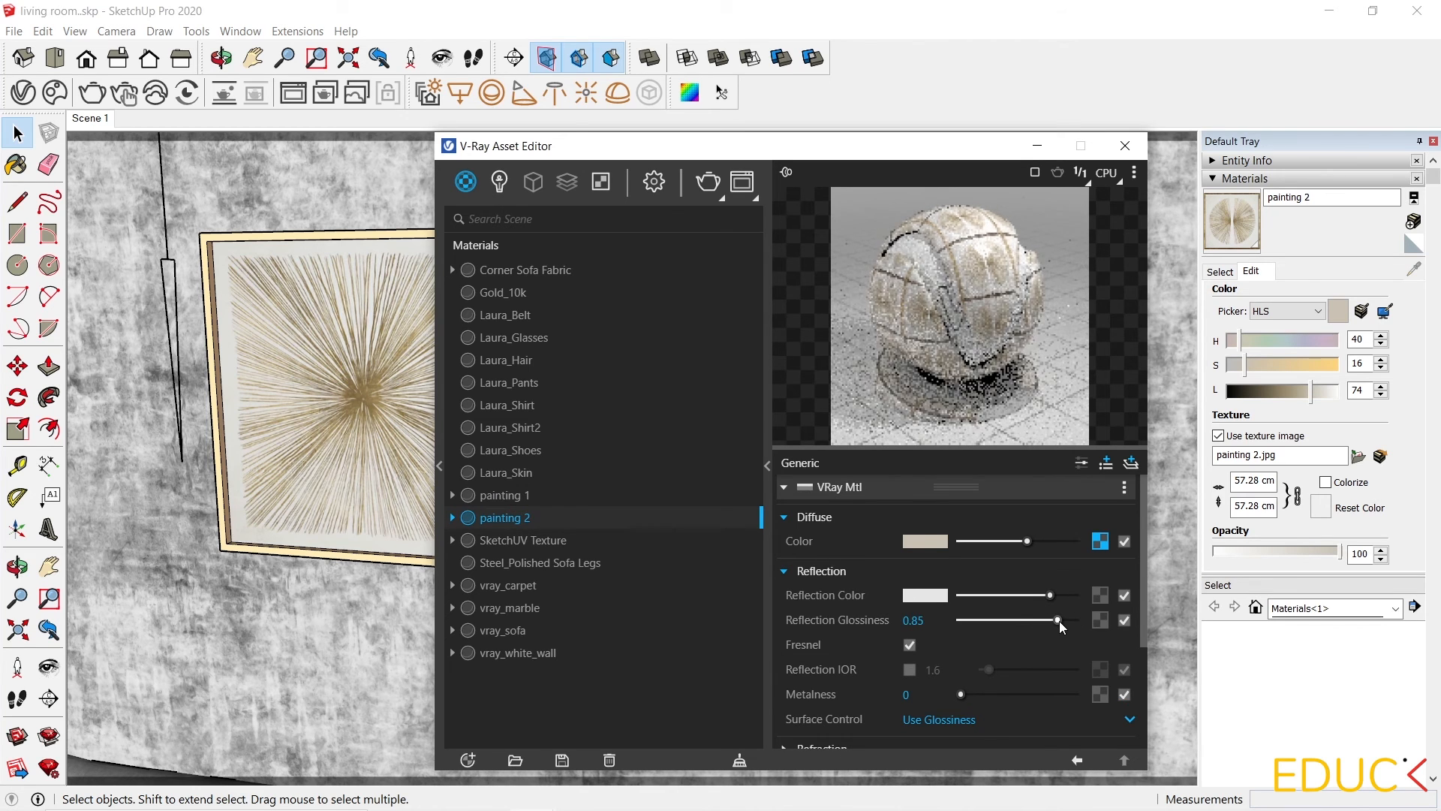
pyautogui.click(1040, 142)
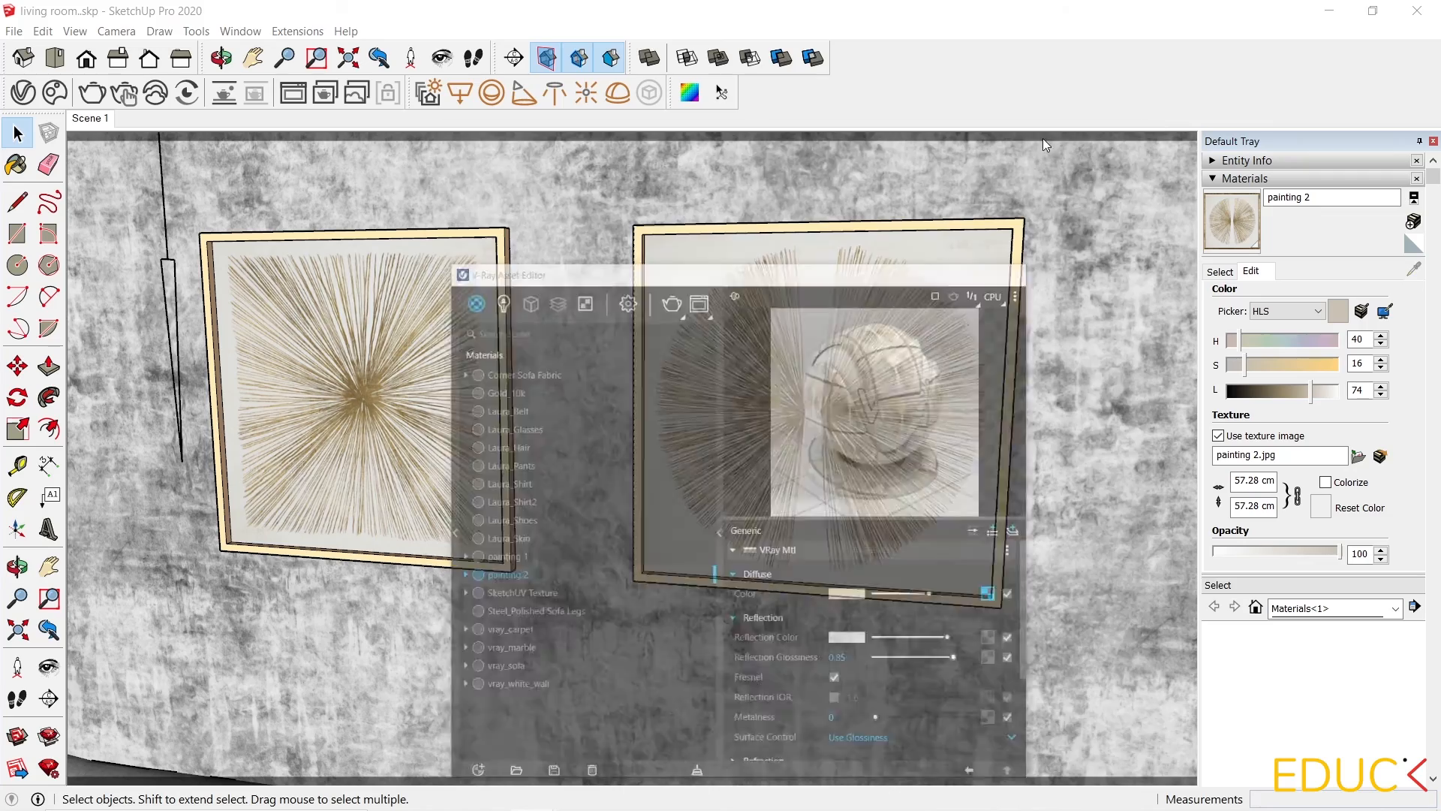
# Return to the Scene 1 view and start a V-Ray render.
pyautogui.click(90, 118)
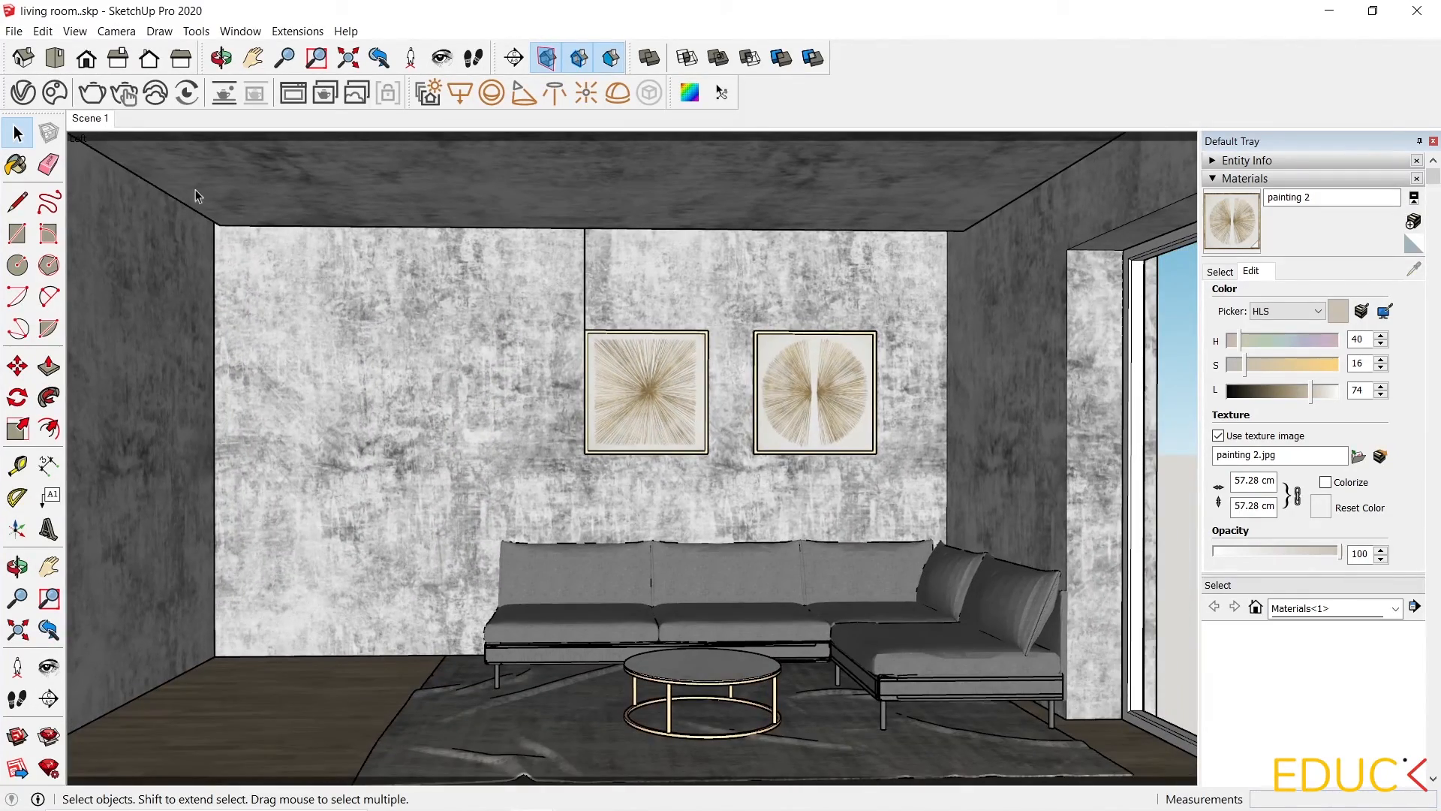
pyautogui.click(93, 92)
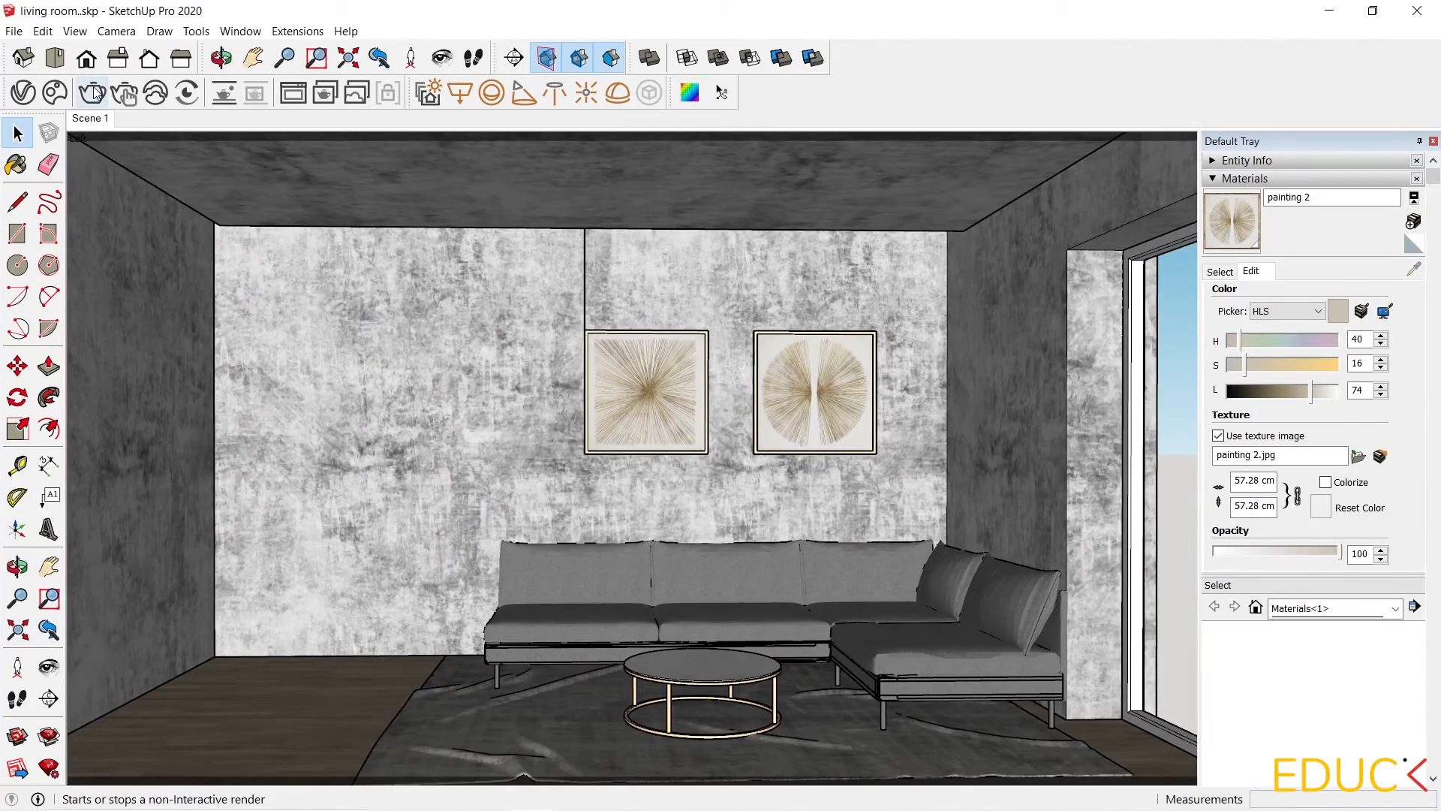
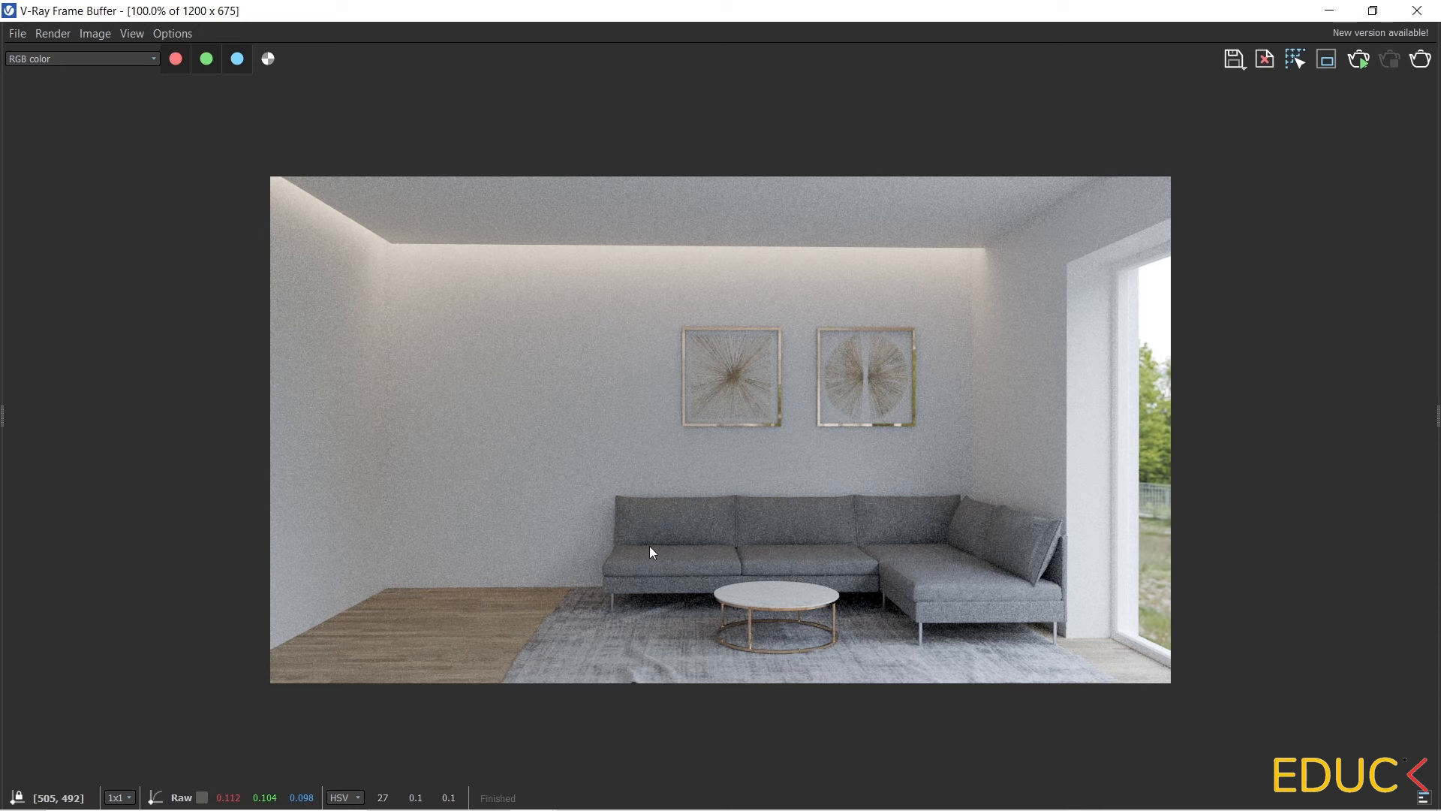
# Import the book.skp model from the materials folder and place it on the coffee table.
pyautogui.click(1330, 11)
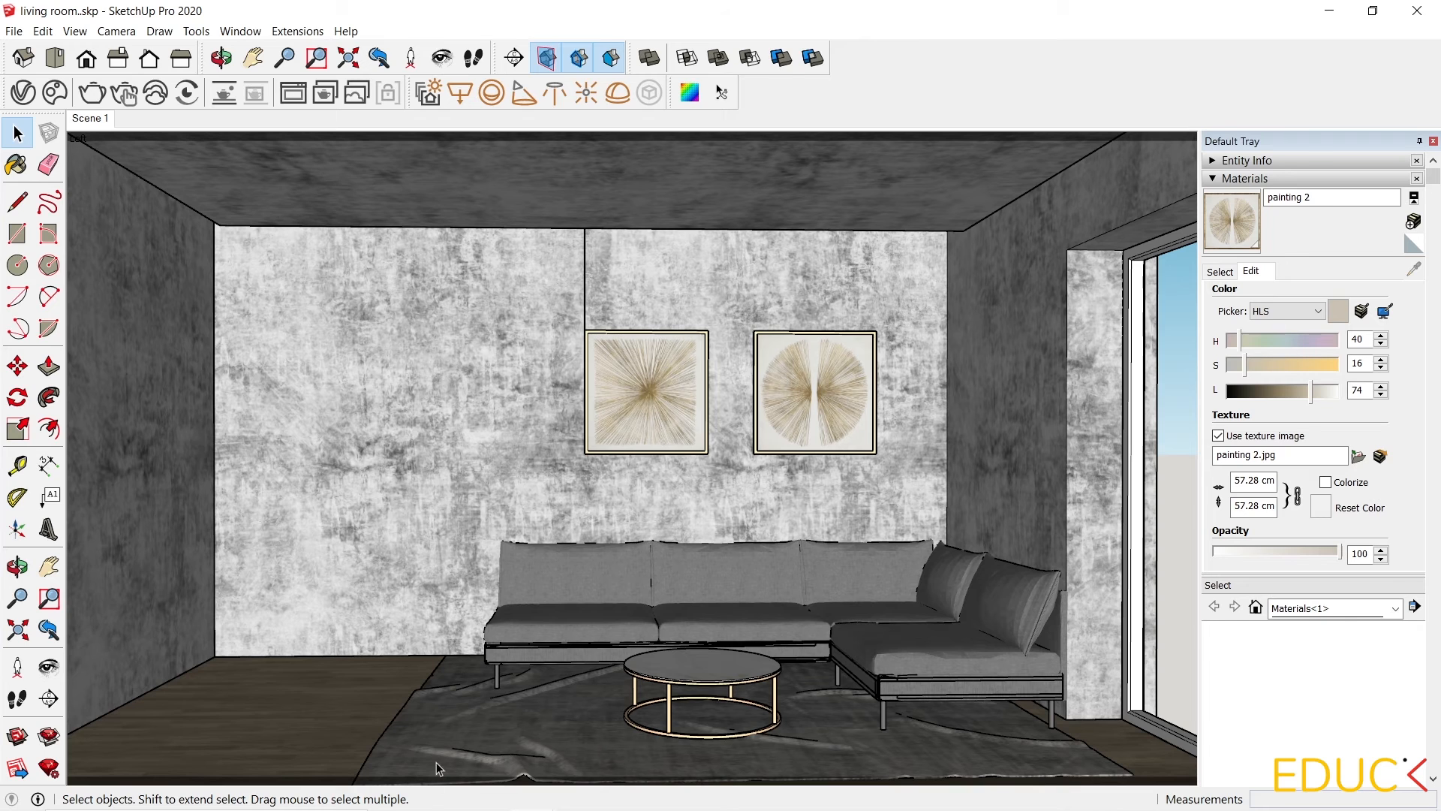
pyautogui.click(437, 807)
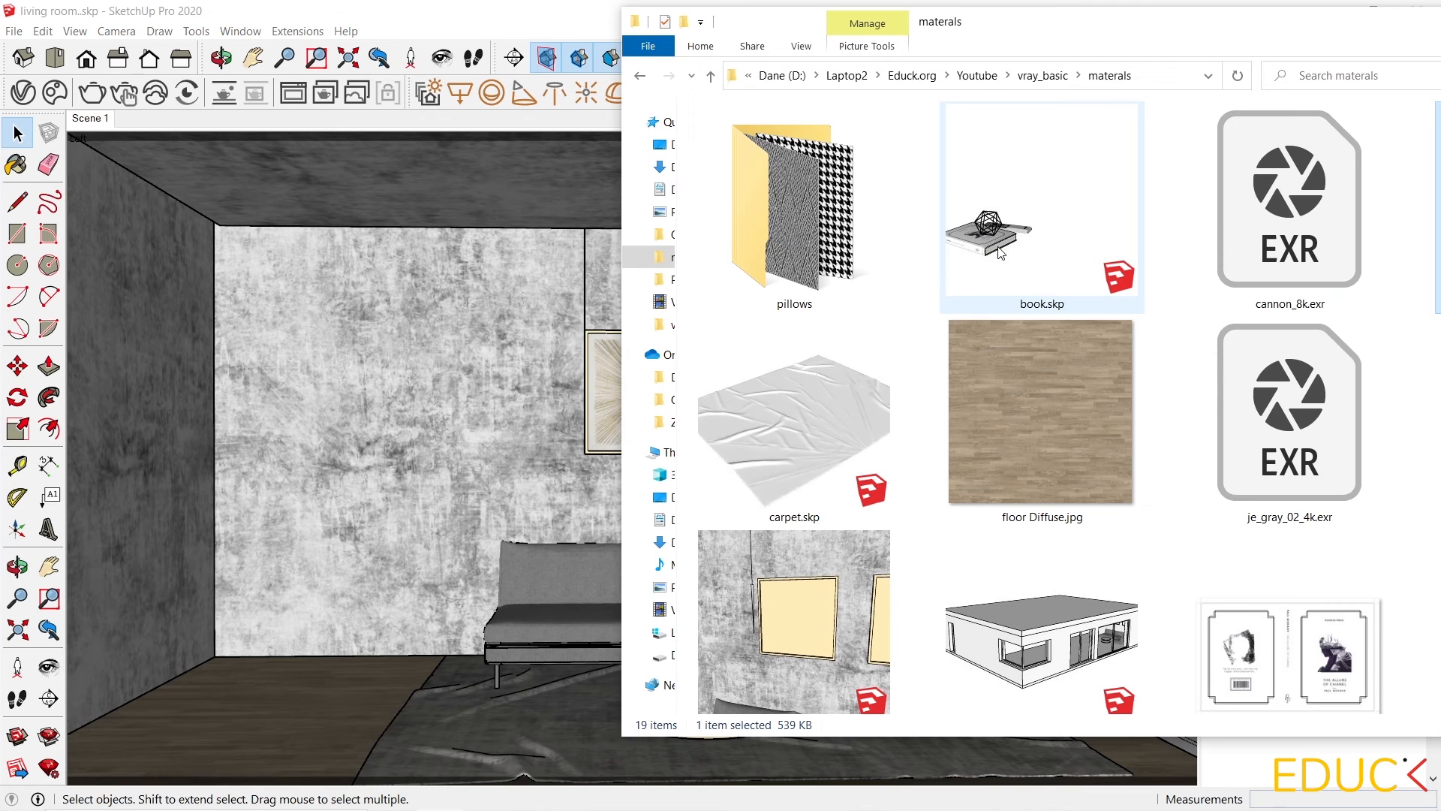
pyautogui.moveTo(998, 246)
pyautogui.mouseDown()
pyautogui.moveTo(833, 210)
pyautogui.moveTo(590, 554)
pyautogui.mouseUp()
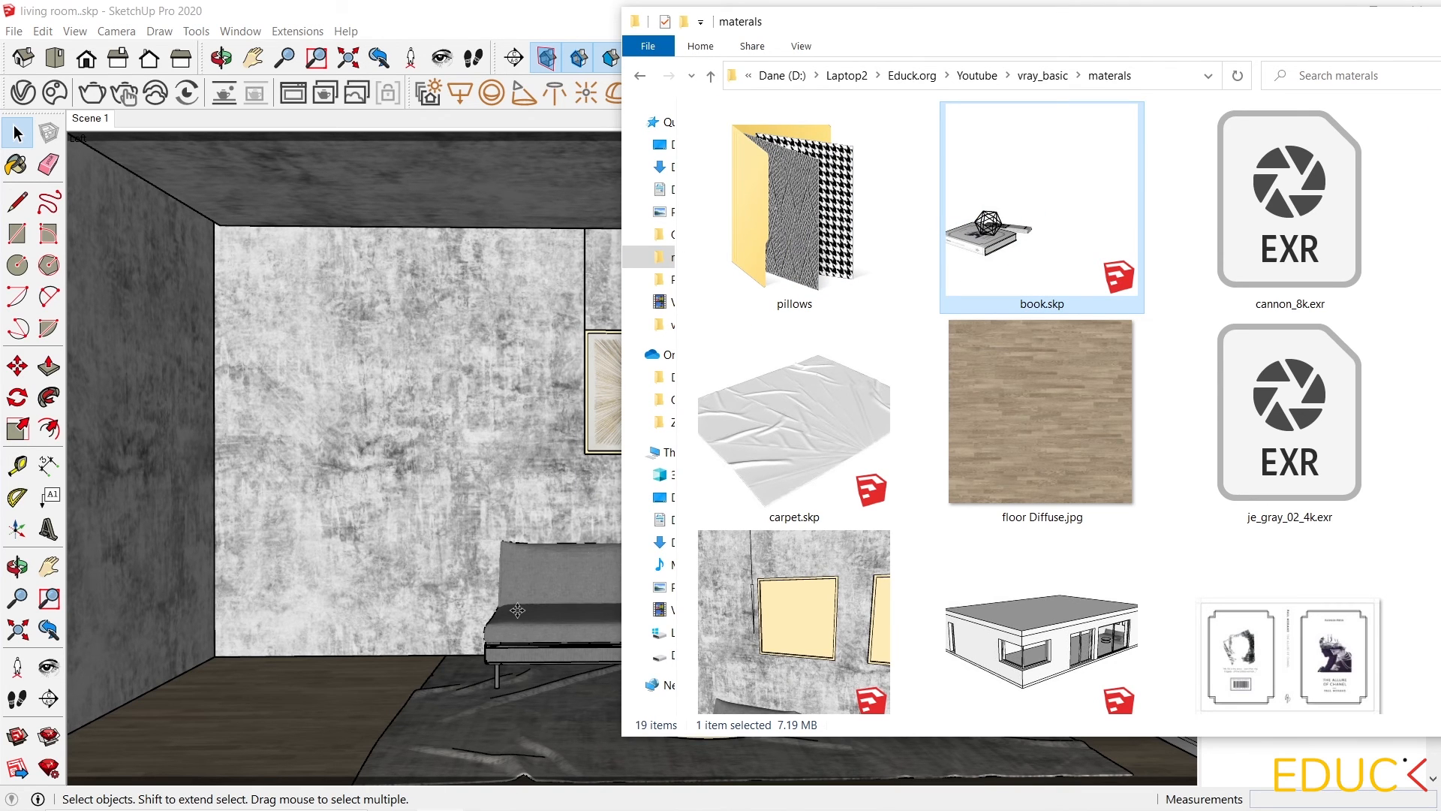
pyautogui.scroll(3, 589, 600)
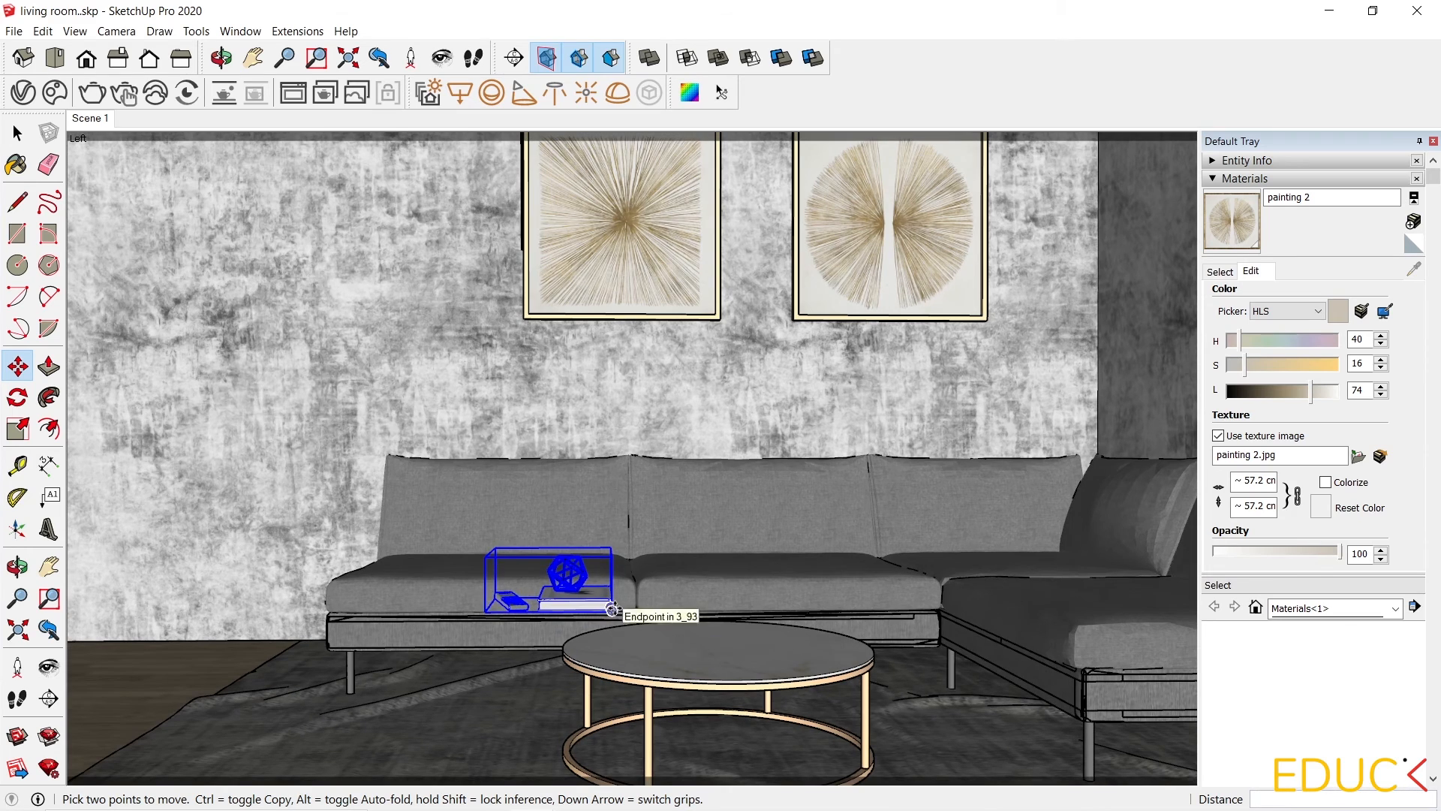
pyautogui.click(775, 659)
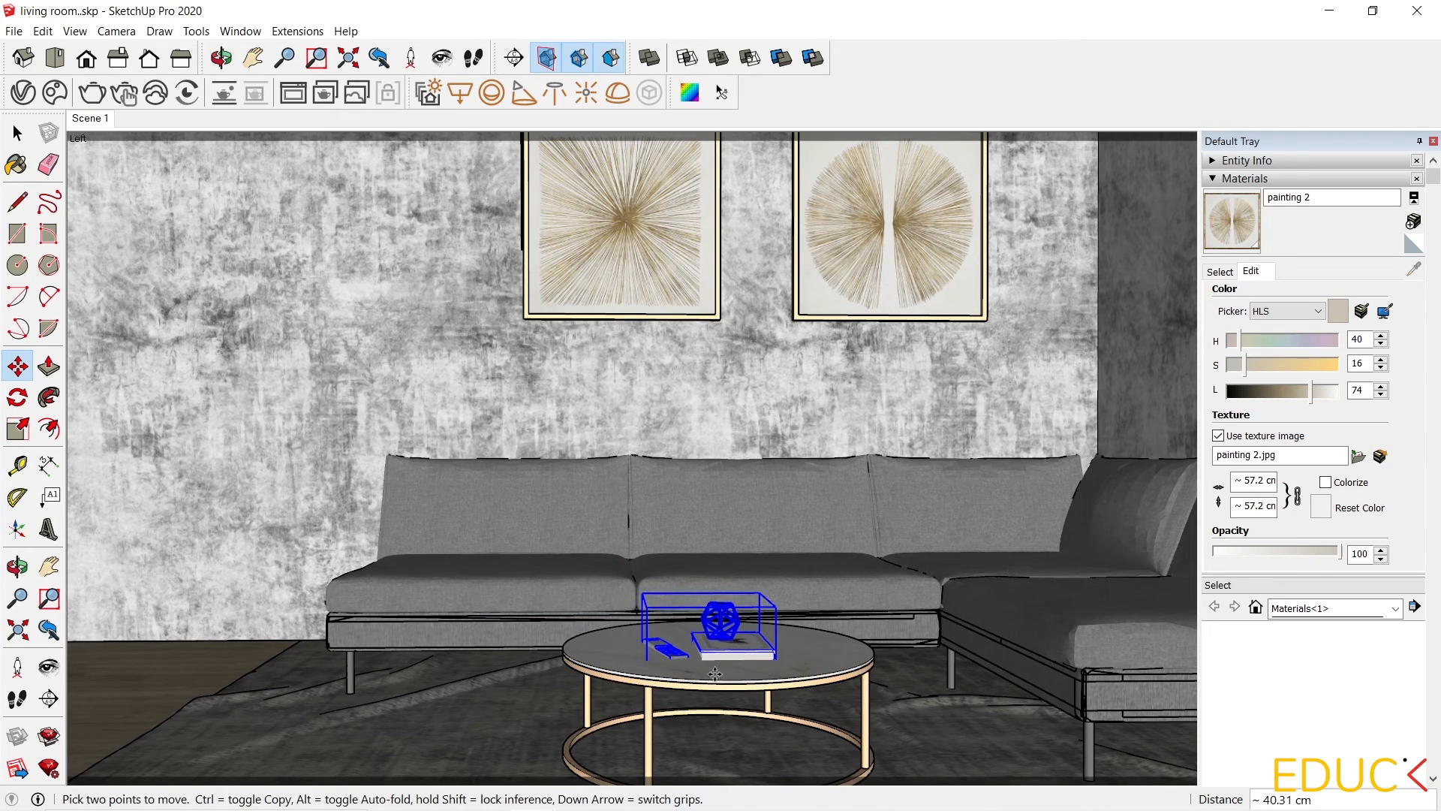
# Reposition the book, remote and ornament set on the coffee table top.
pyautogui.scroll(5, 714, 668)
pyautogui.press('q')
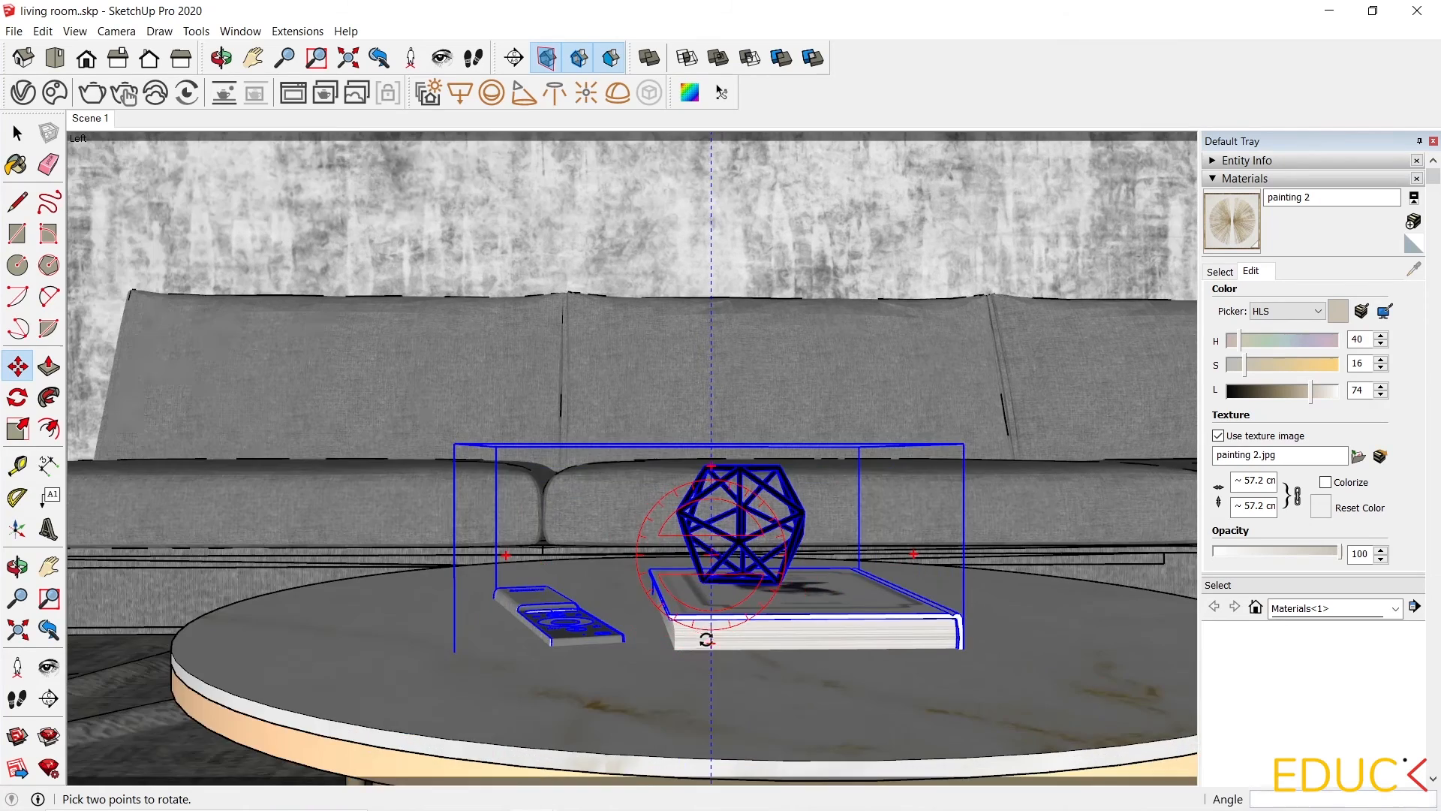
pyautogui.press('m')
pyautogui.scroll(3, 710, 640)
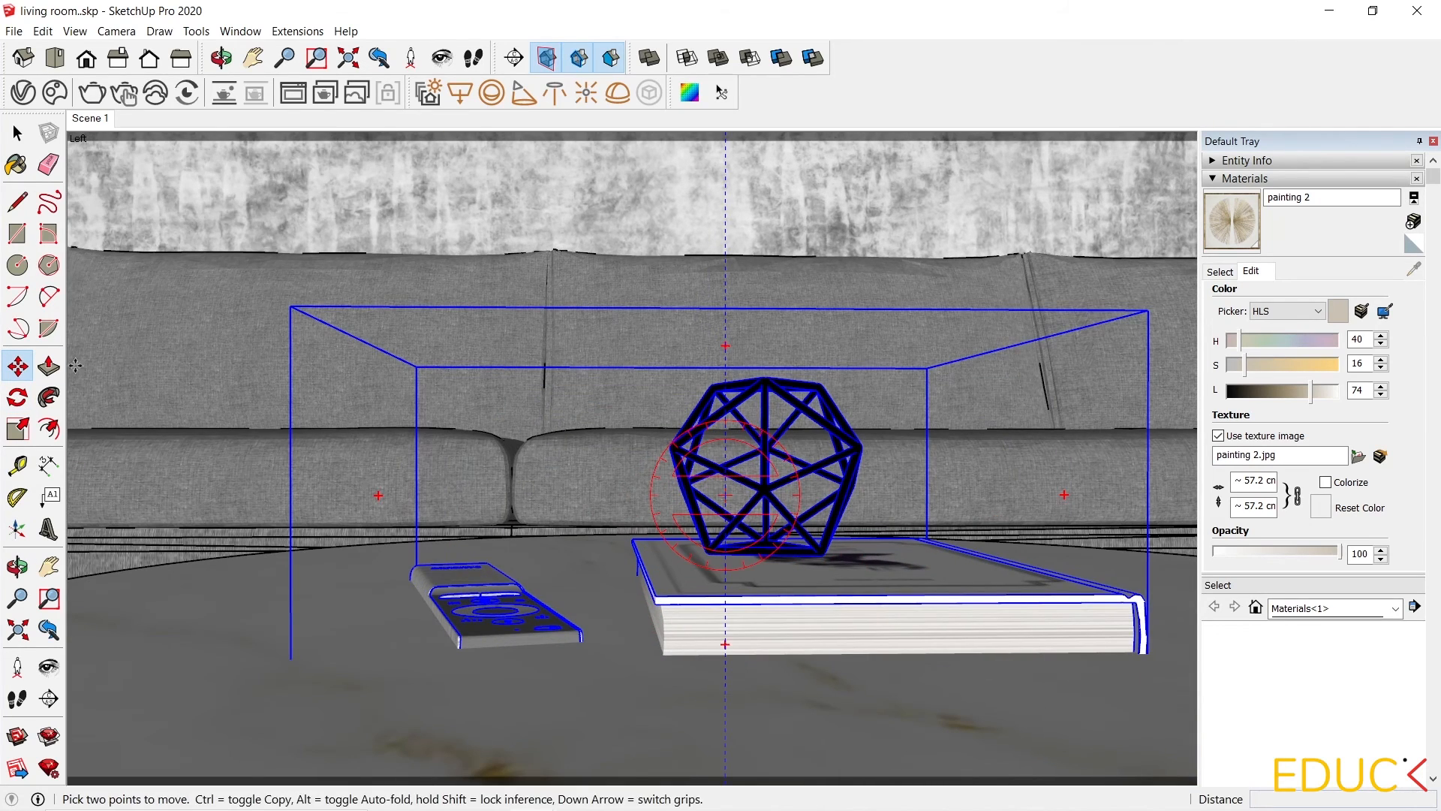
pyautogui.click(719, 629)
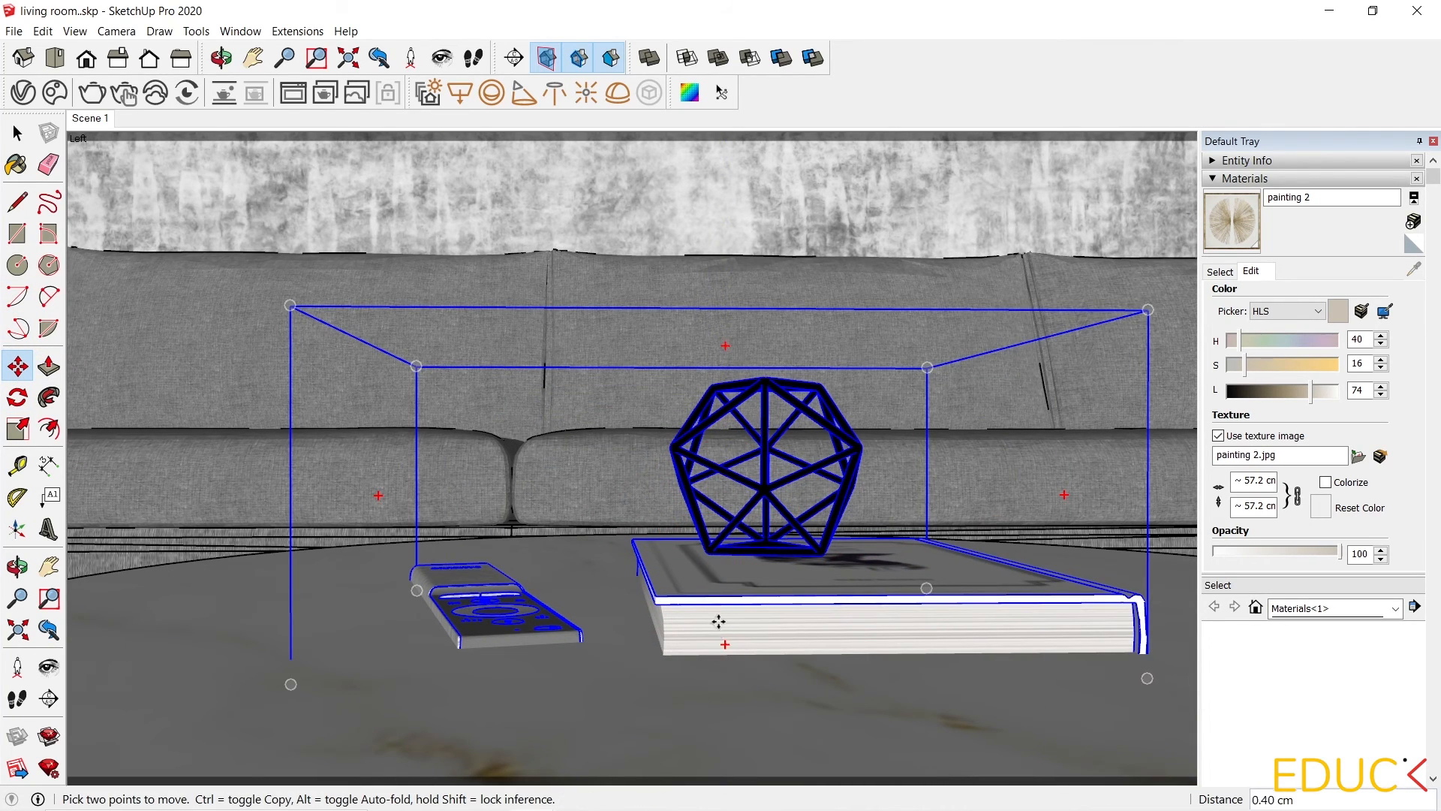
pyautogui.moveTo(724, 614); pyautogui.dragTo(623, 673, button='middle')
pyautogui.scroll(-1, 563, 702)
pyautogui.moveTo(690, 627); pyautogui.dragTo(847, 663, button='middle')
pyautogui.scroll(-1, 847, 663)
# Sample the book cover's 3_Book4 material and relink its diffuse texture to M_3_Book4.jpg.
pyautogui.moveTo(803, 25); pyautogui.dragTo(813, 22)
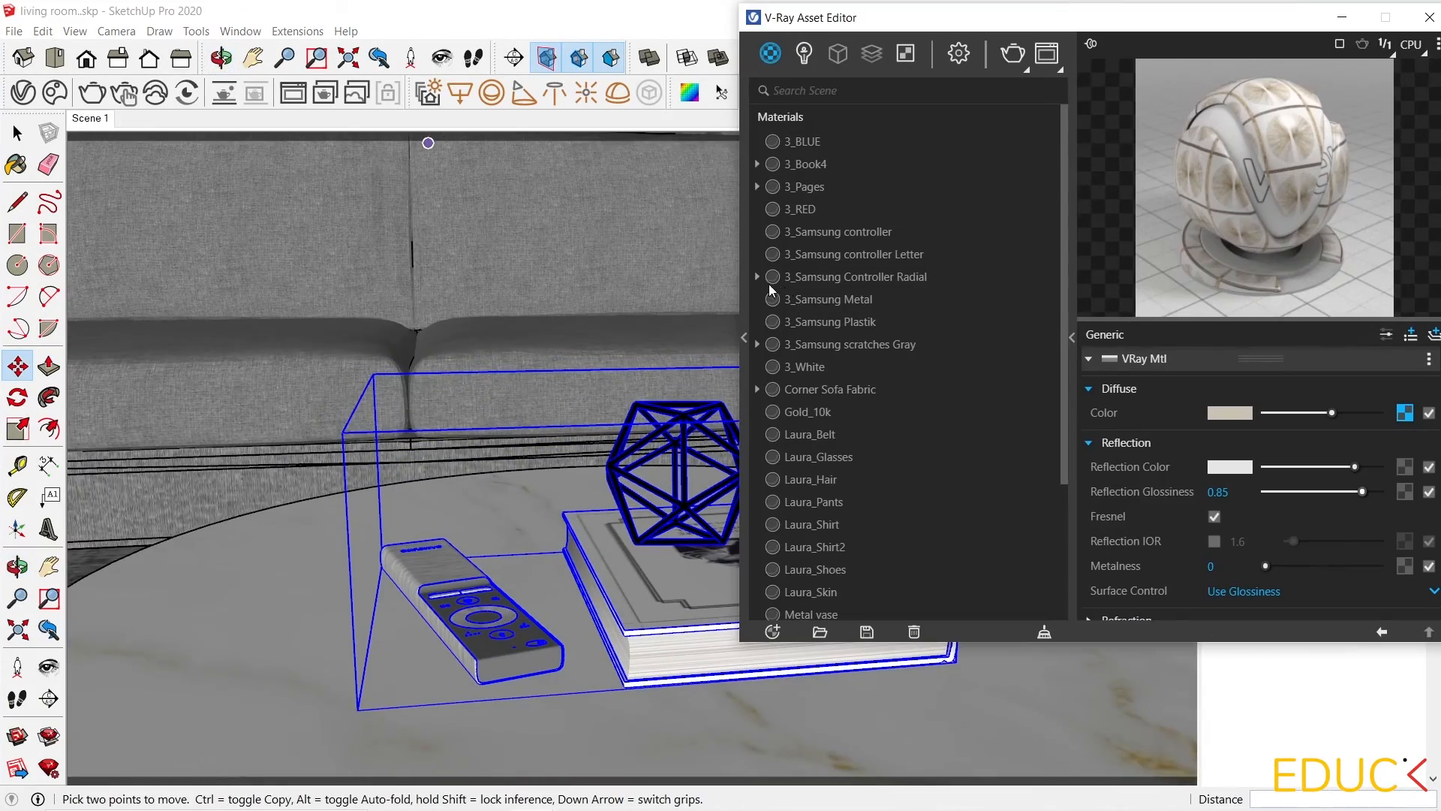
pyautogui.click(15, 166)
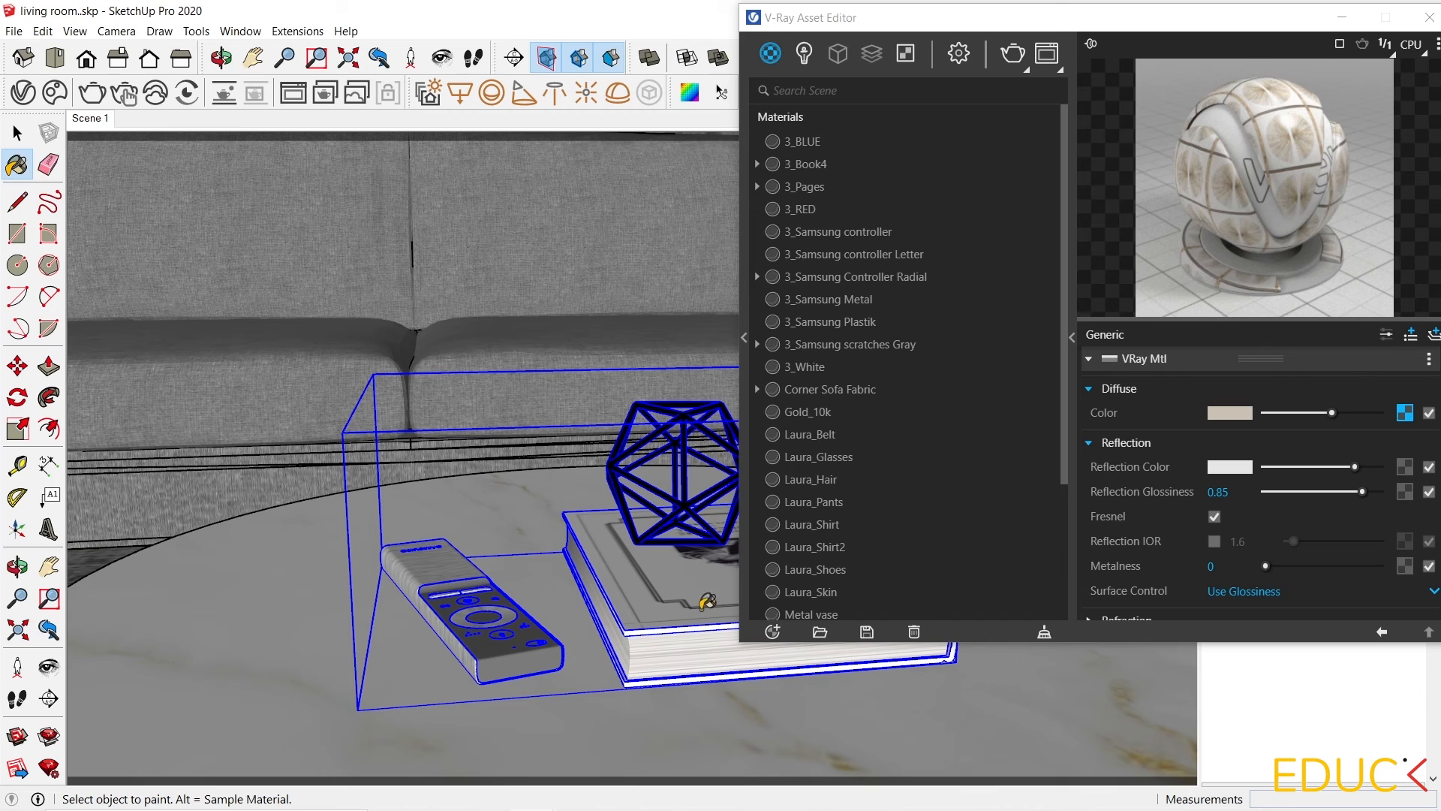
pyautogui.press('alt')
pyautogui.keyDown('alt'); pyautogui.click(668, 590); pyautogui.keyUp('alt')
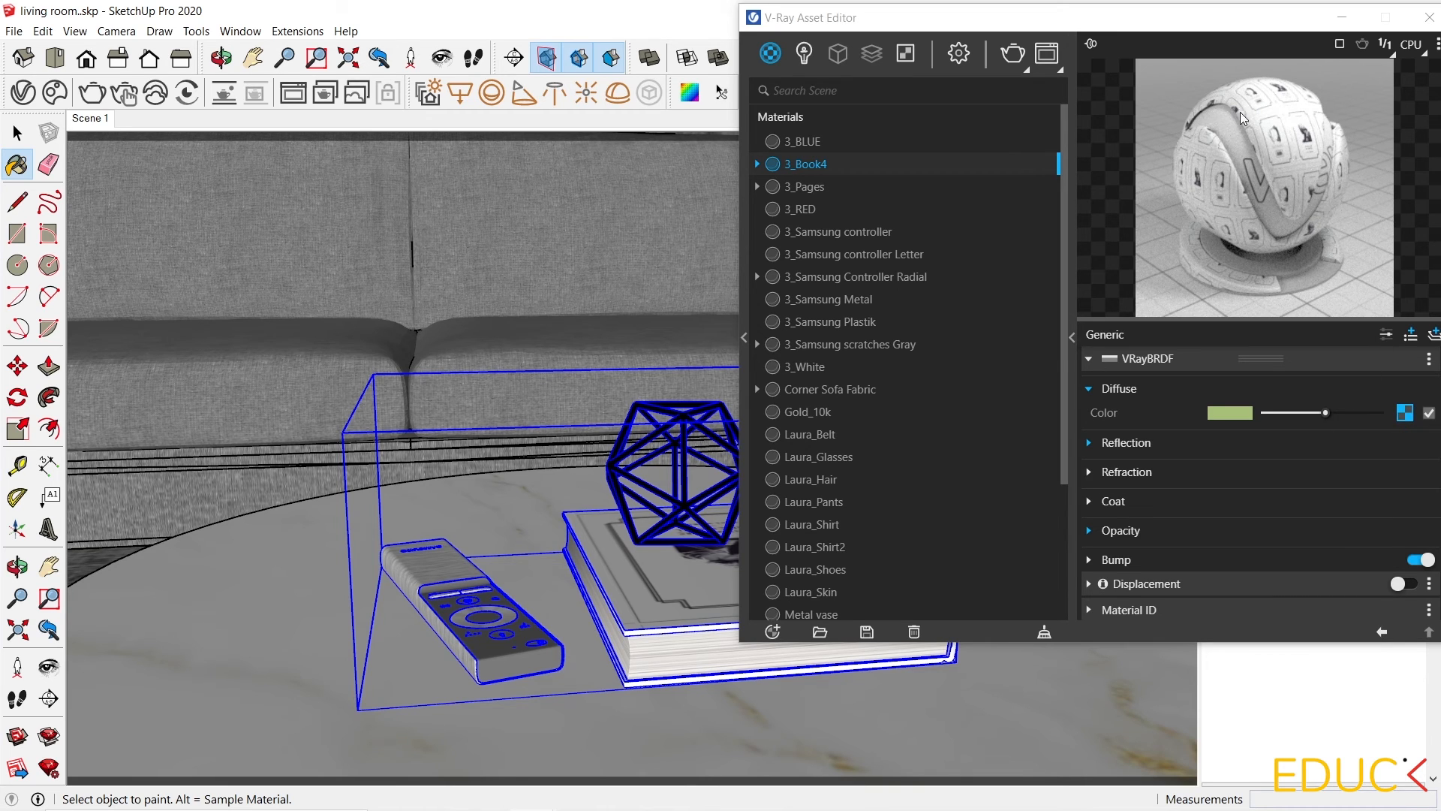
pyautogui.click(1406, 413)
pyautogui.moveTo(1209, 18); pyautogui.dragTo(1155, 15)
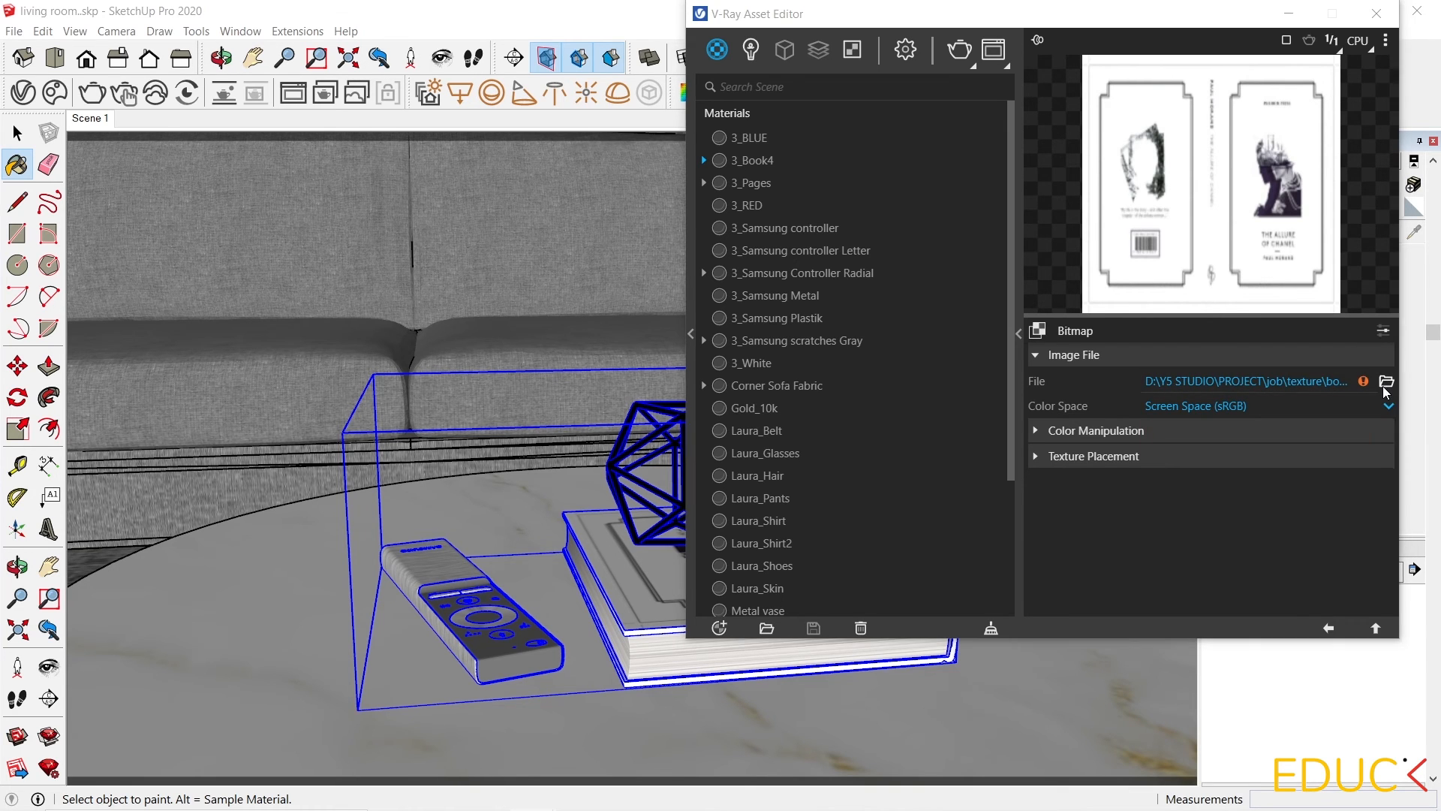
pyautogui.click(1386, 384)
pyautogui.click(831, 470)
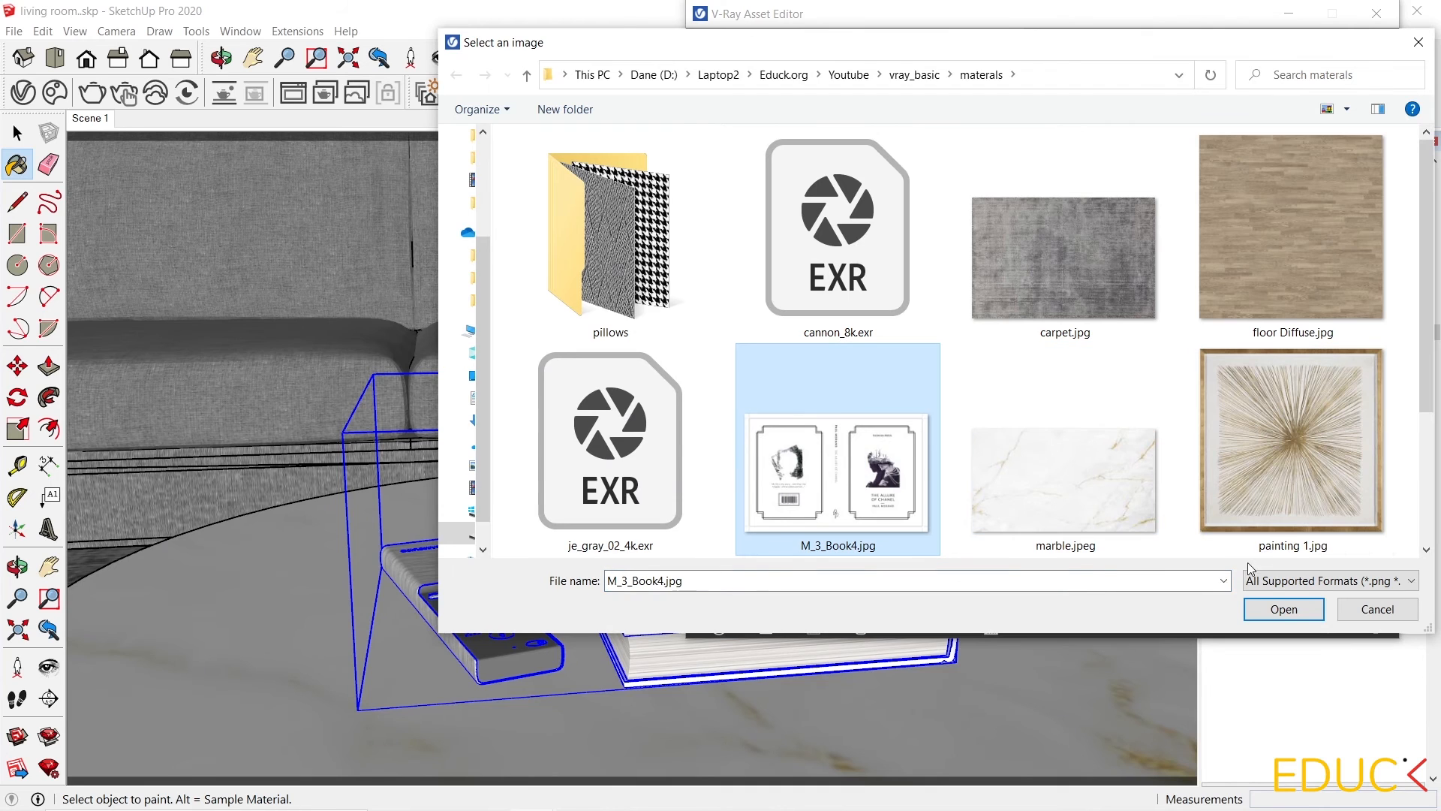
pyautogui.click(1282, 609)
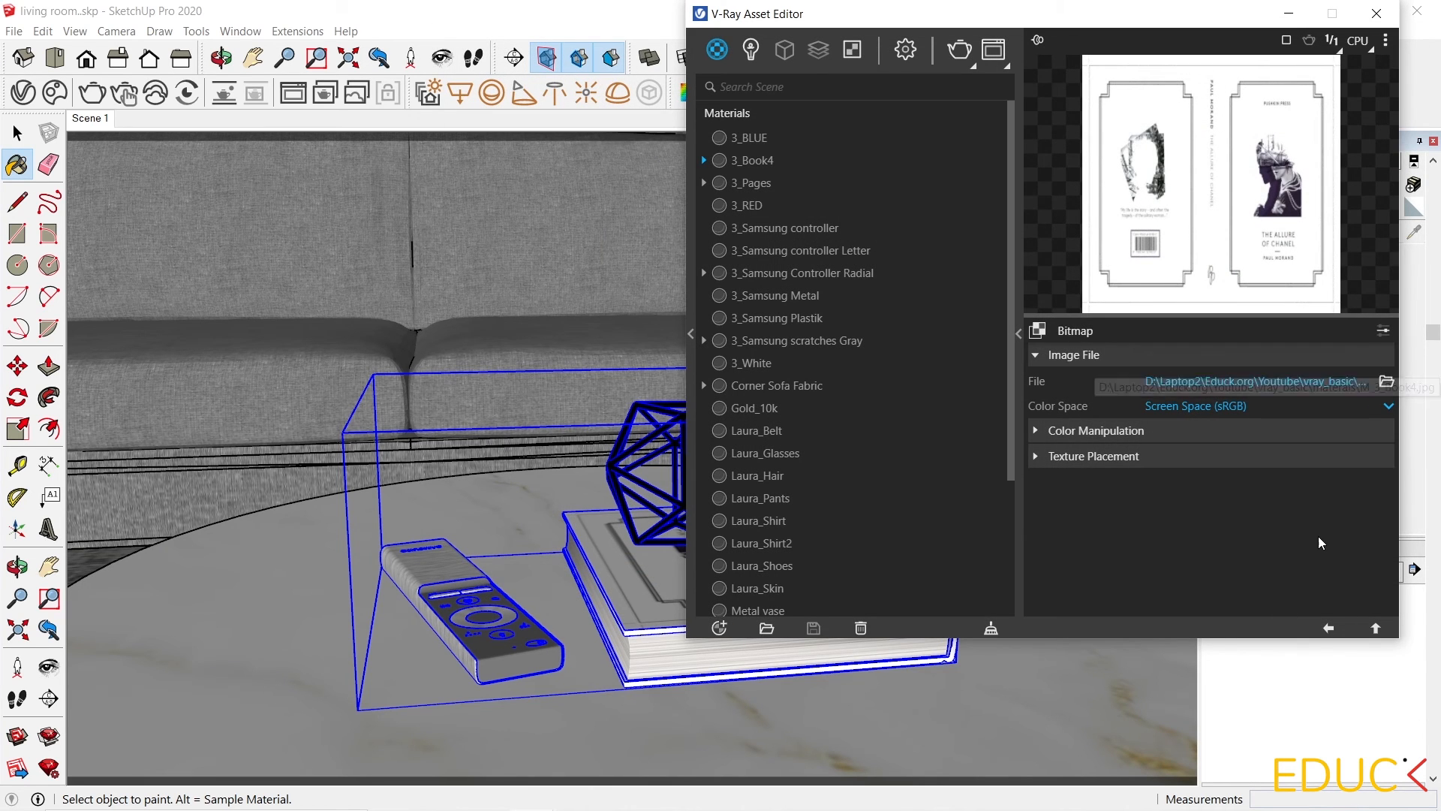
pyautogui.click(1328, 629)
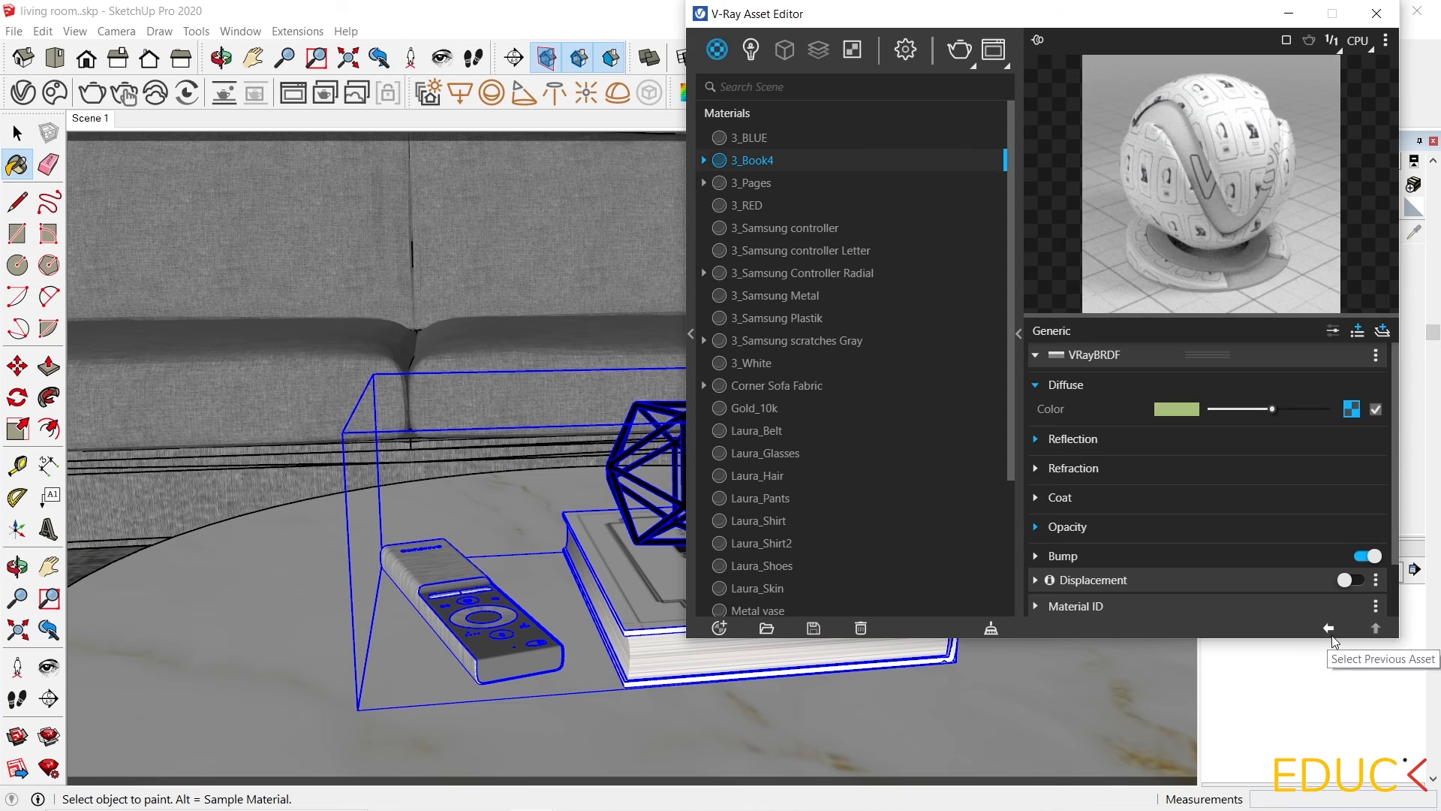
# Sample the 3_Pages material, relink its diffuse texture to M_3_Pages.jpg, and close the Asset Editor.
pyautogui.keyDown('alt'); pyautogui.click(520, 632); pyautogui.keyUp('alt')
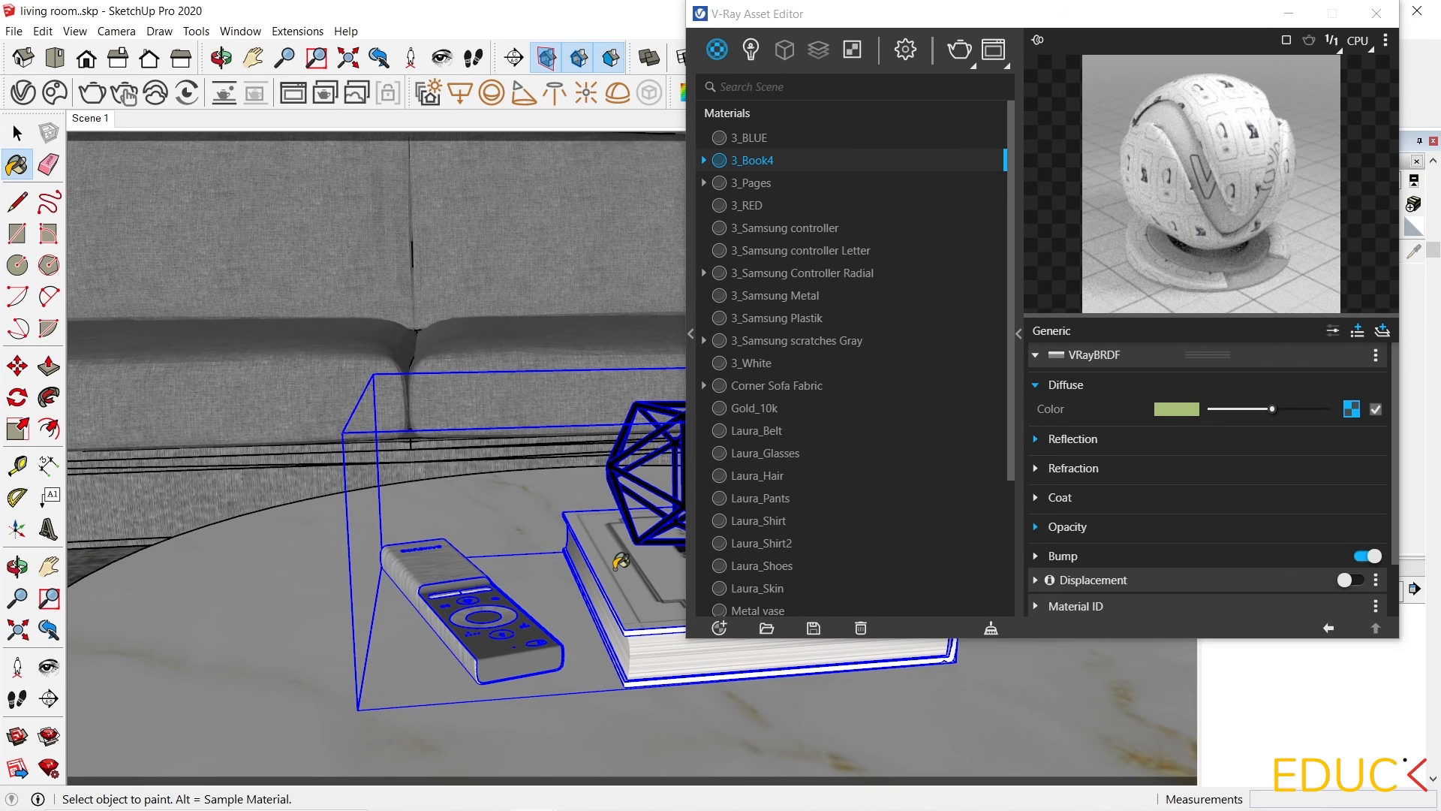
pyautogui.keyDown('alt'); pyautogui.click(657, 653); pyautogui.keyUp('alt')
pyautogui.click(1351, 409)
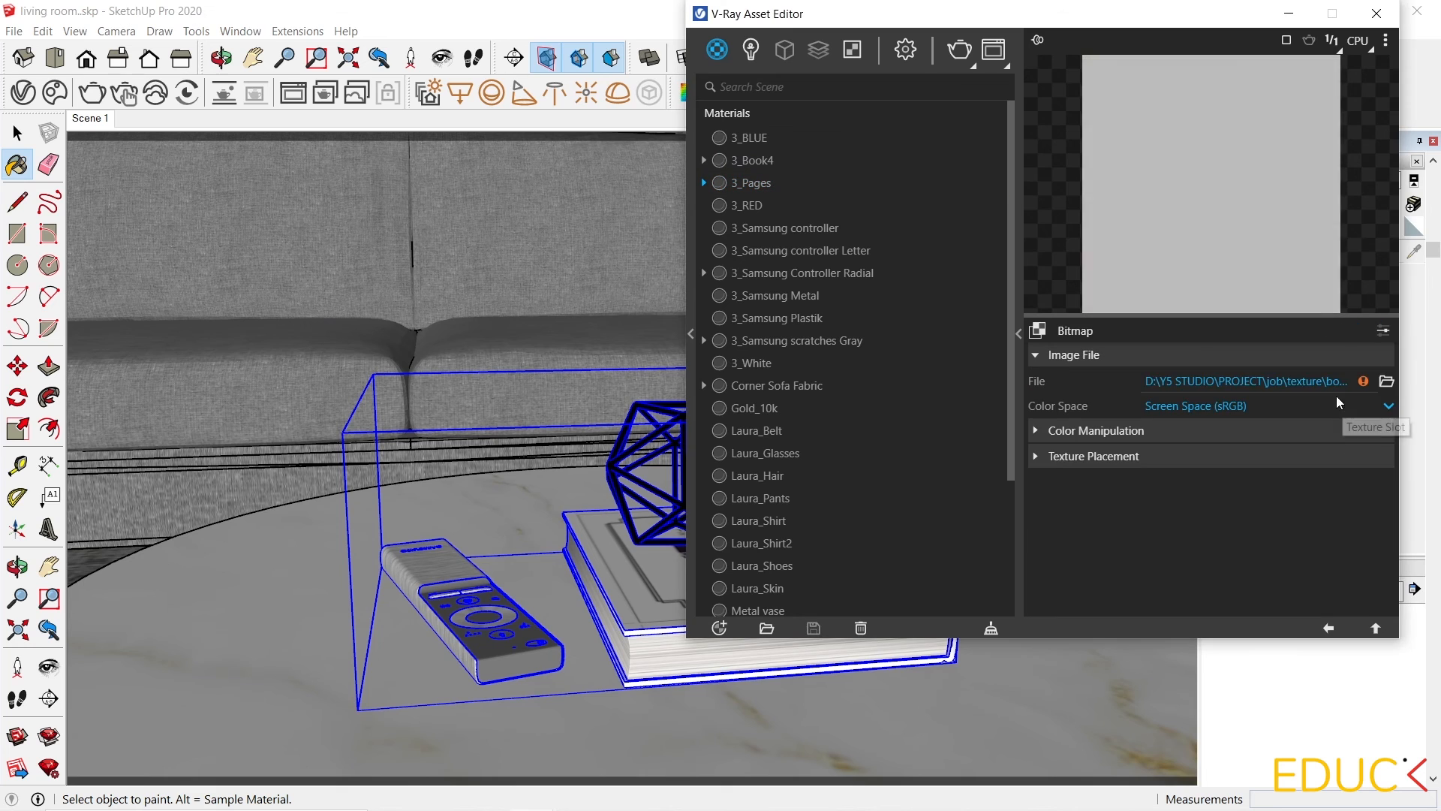
pyautogui.click(1388, 380)
pyautogui.click(1075, 503)
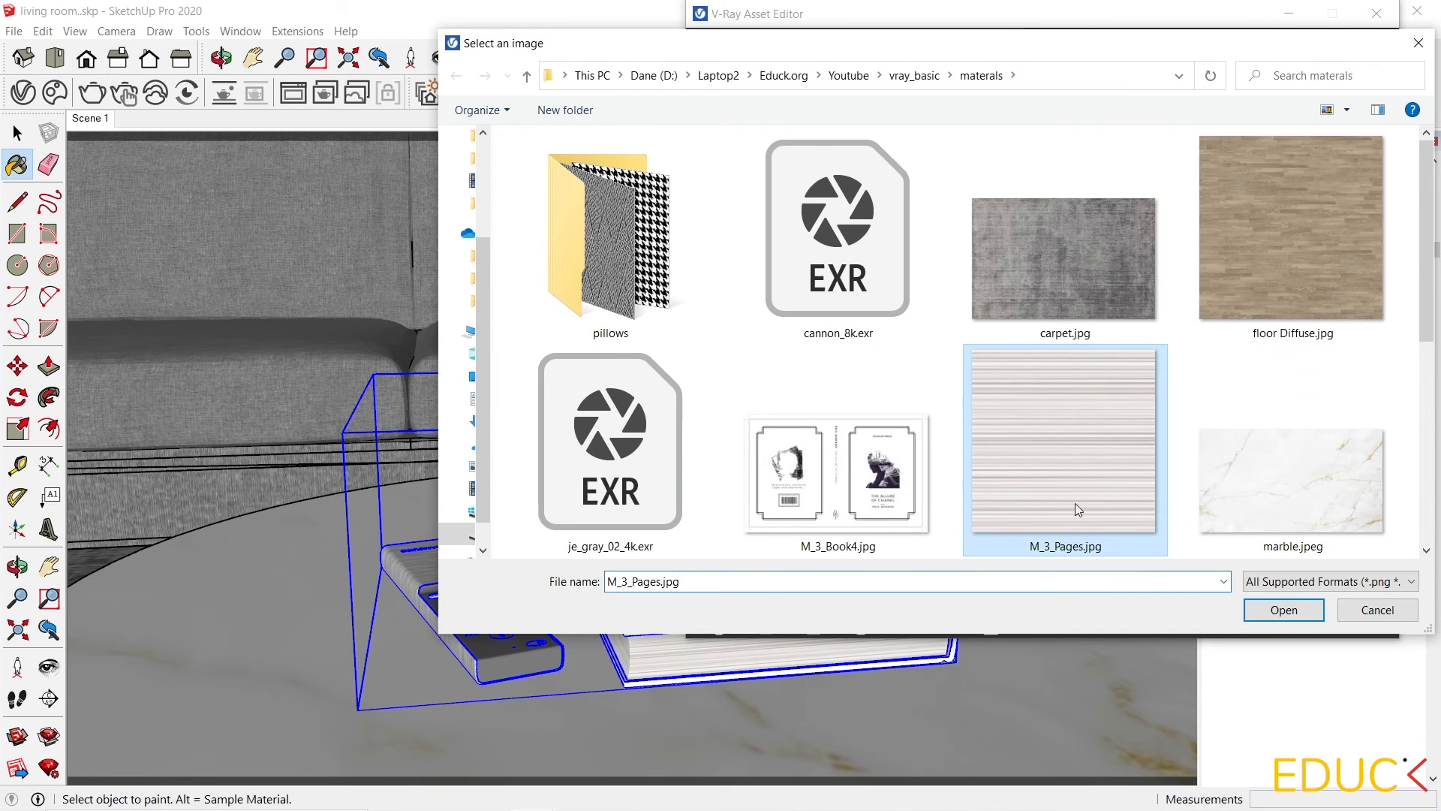
pyautogui.click(1293, 612)
pyautogui.click(1330, 630)
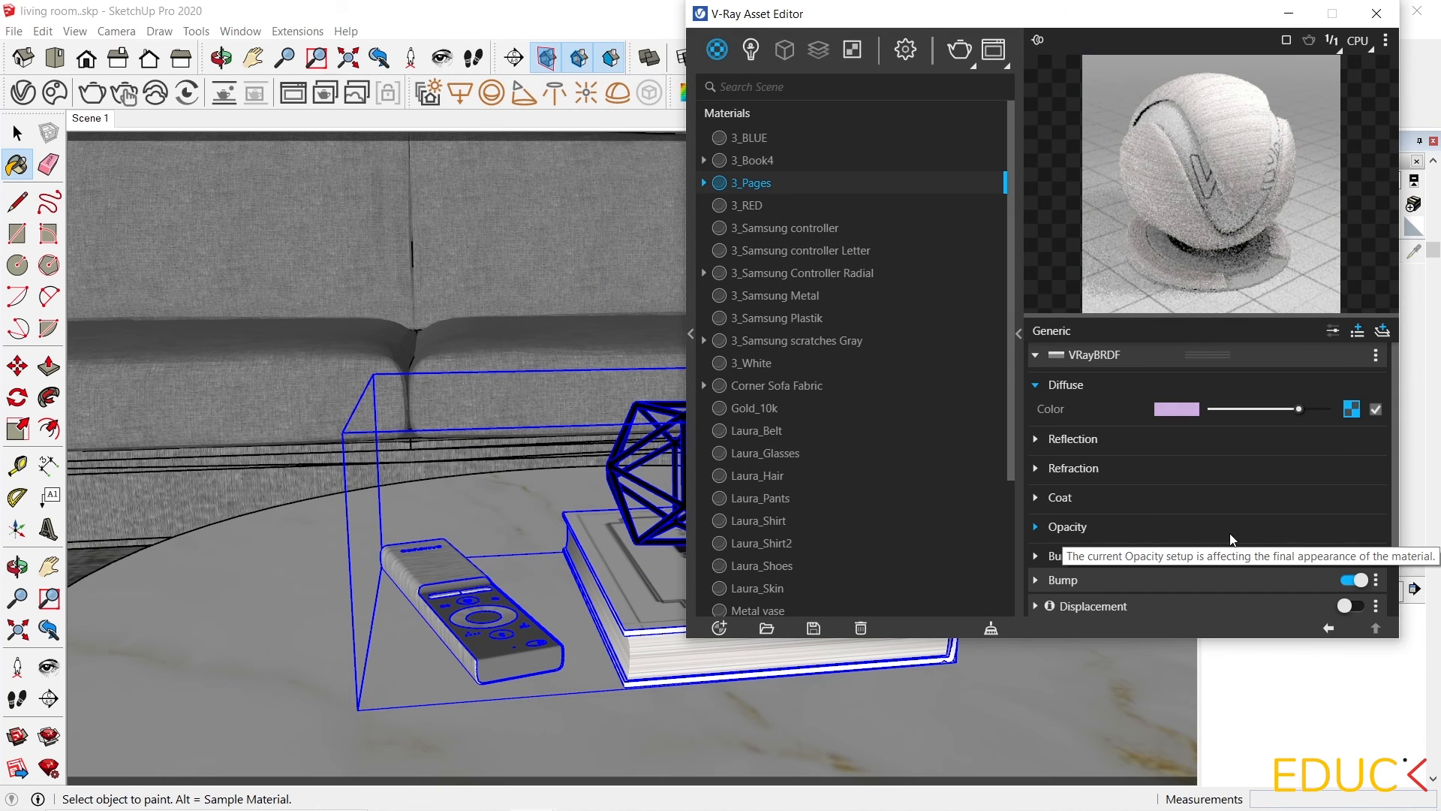
pyautogui.click(1376, 14)
# Return to Scene 1 and import the pillows.skp model from the materials folder.
pyautogui.click(90, 118)
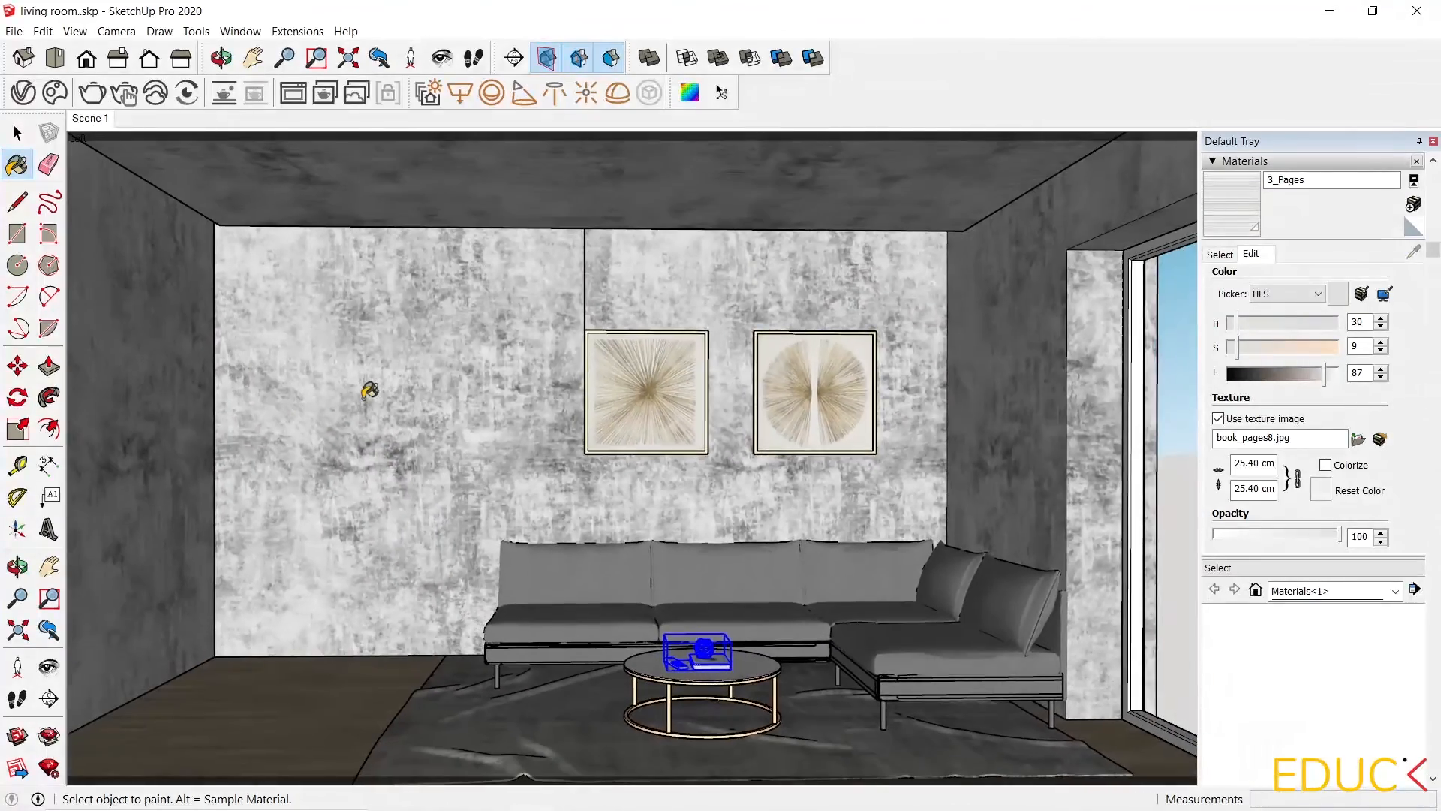
pyautogui.hotkey('alt', 'Tab')
pyautogui.scroll(5, 800, 561)
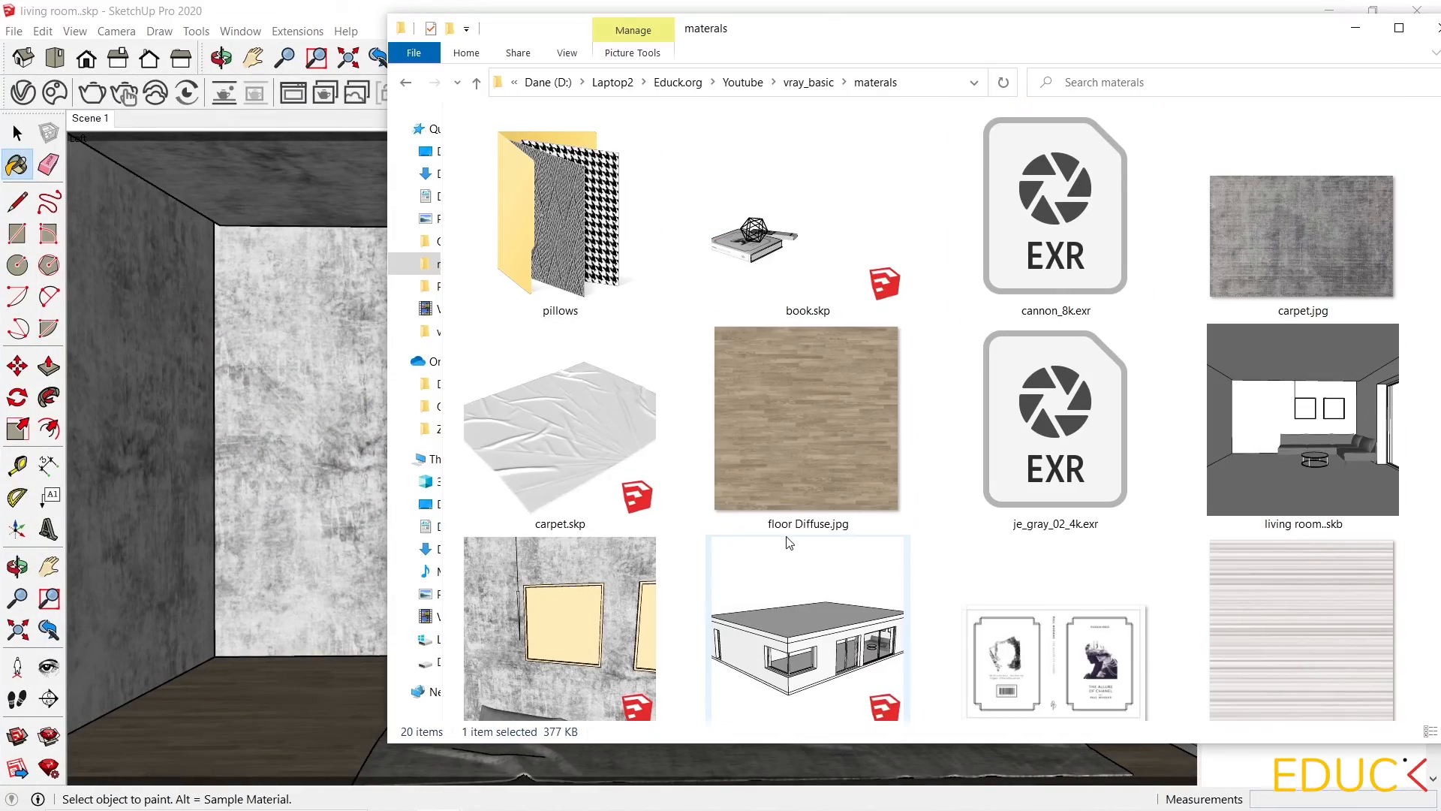
pyautogui.scroll(-5, 822, 536)
pyautogui.click(571, 593)
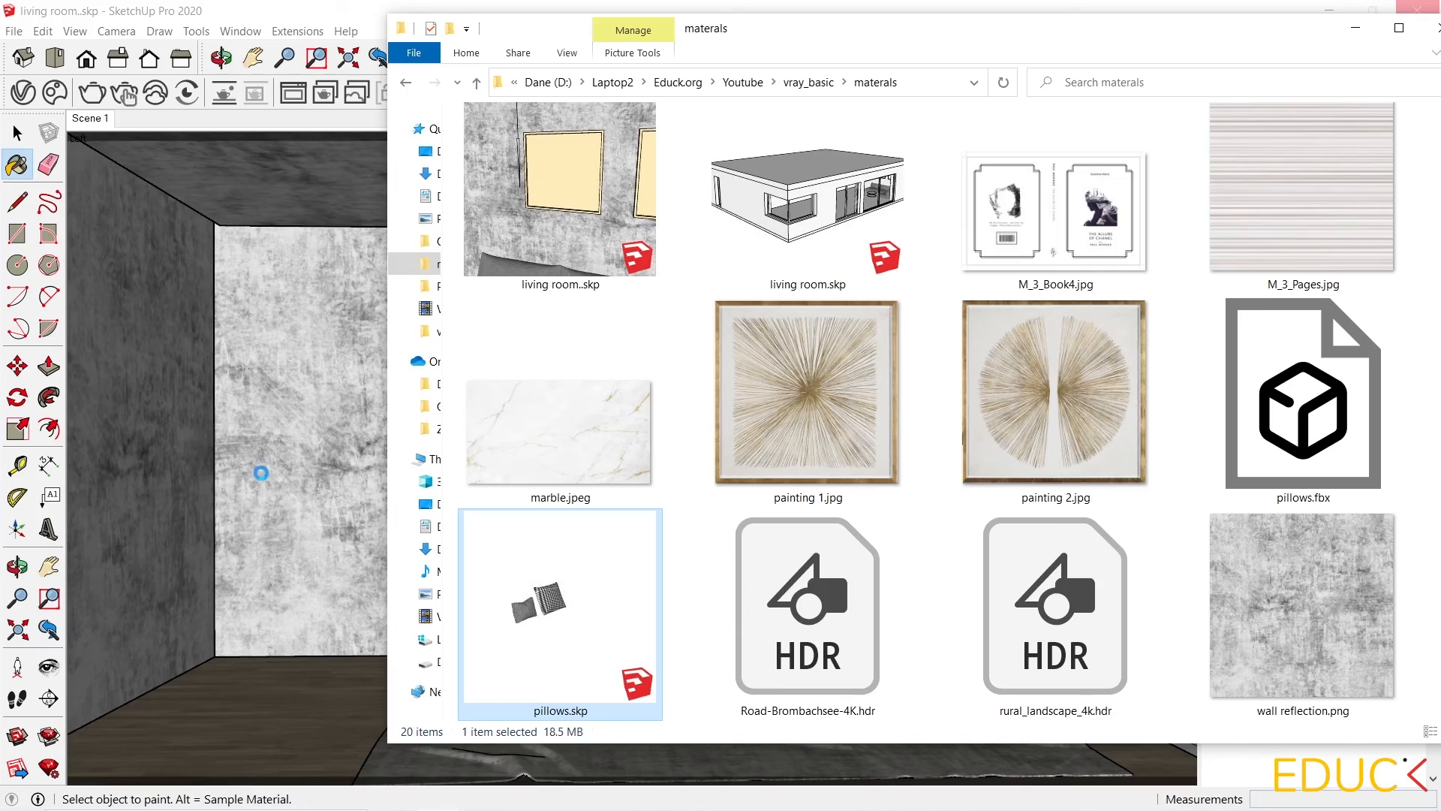
pyautogui.scroll(5, 825, 466)
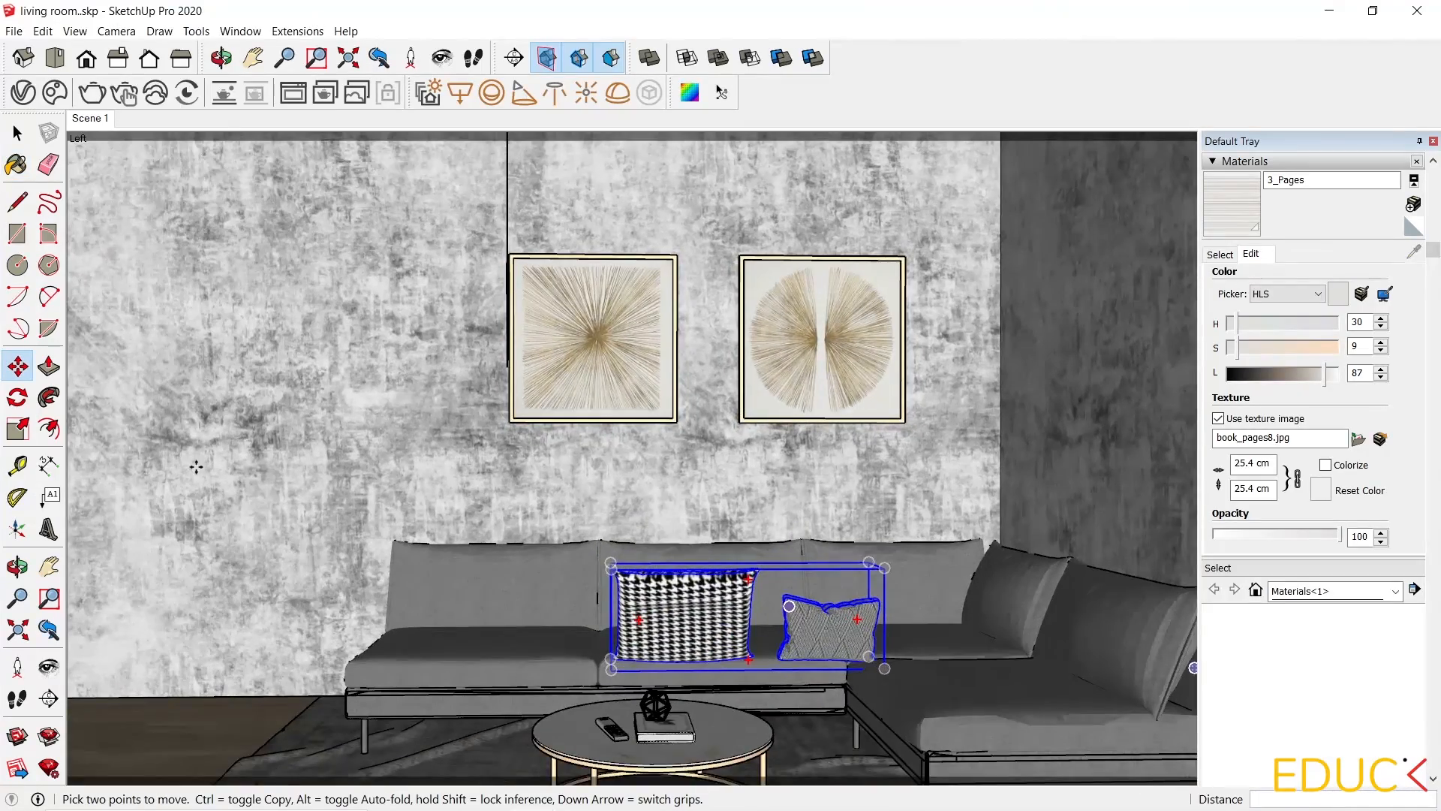
pyautogui.scroll(-1, 196, 467)
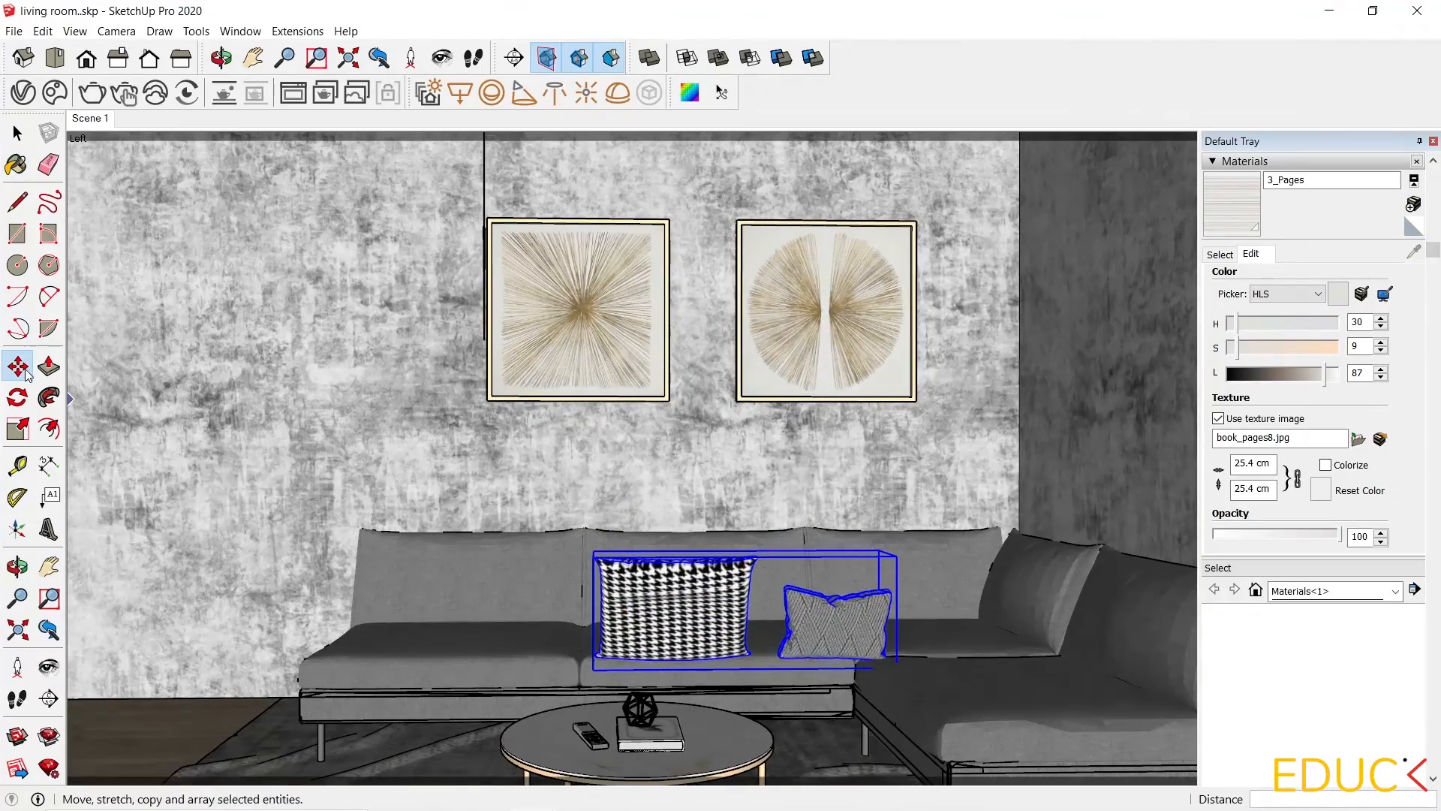
# Rotate the pillows group to face into the room.
pyautogui.click(18, 397)
pyautogui.scroll(-1, 664, 430)
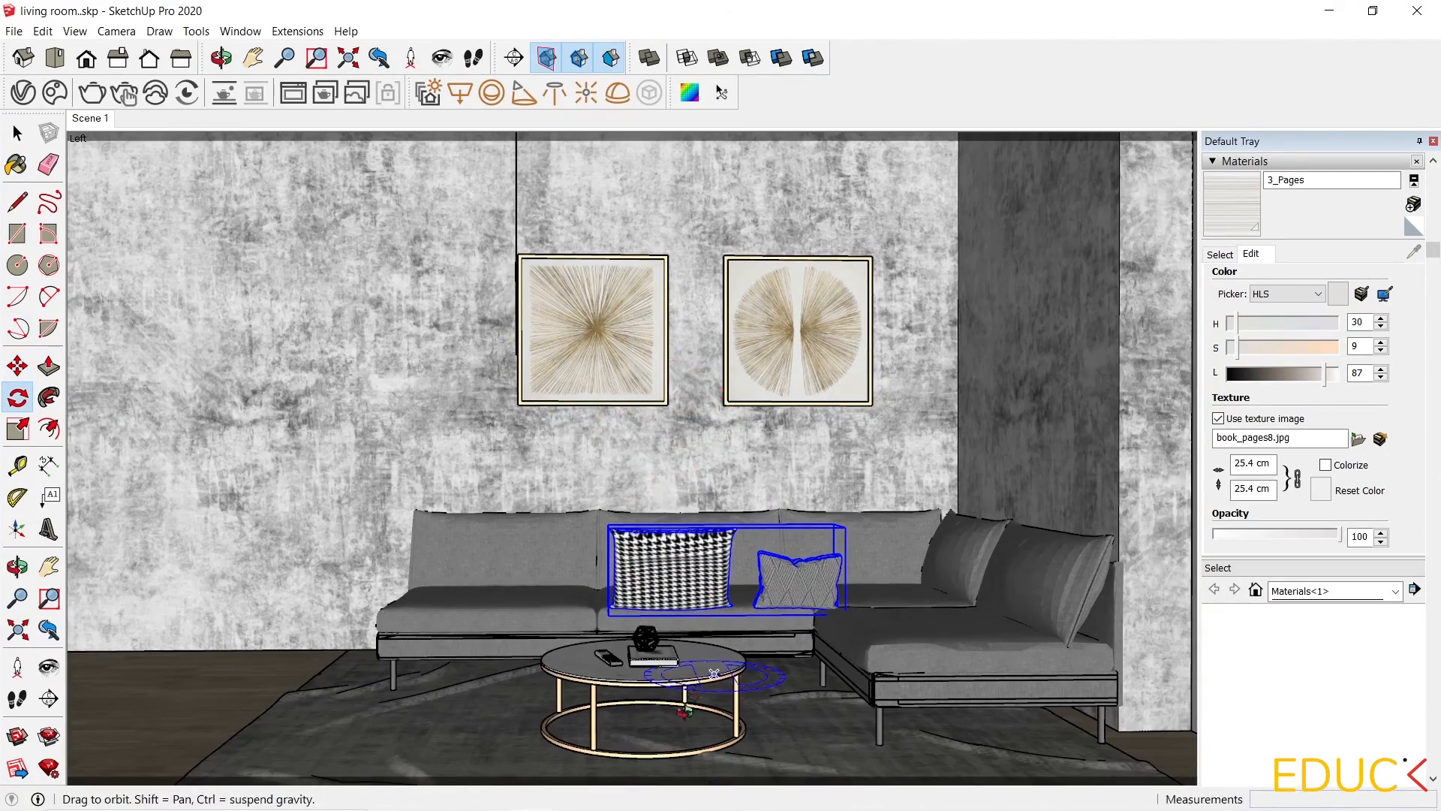
pyautogui.scroll(1, 671, 709)
pyautogui.scroll(1, 672, 694)
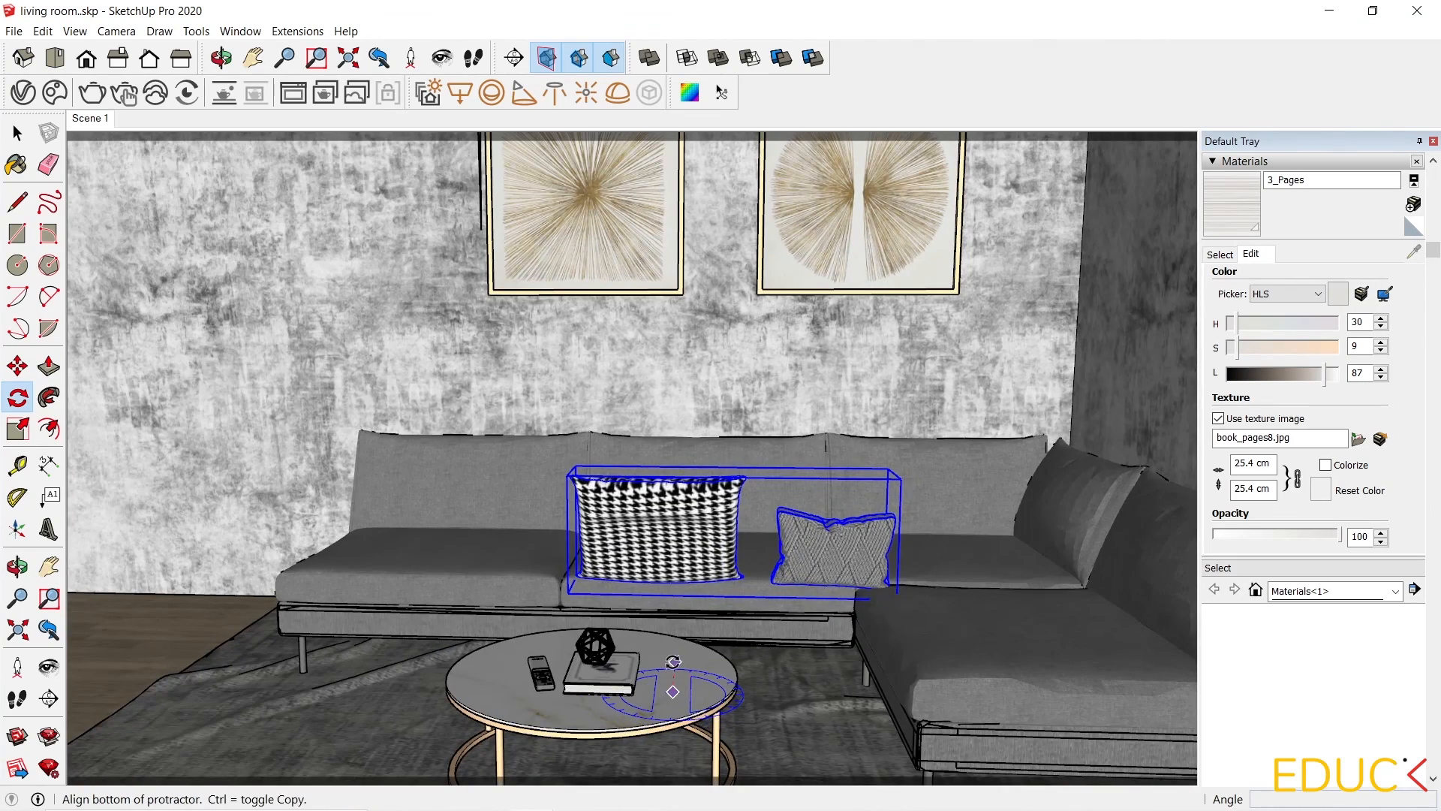
pyautogui.click(673, 691)
pyautogui.click(675, 661)
pyautogui.click(681, 723)
pyautogui.scroll(-2, 681, 723)
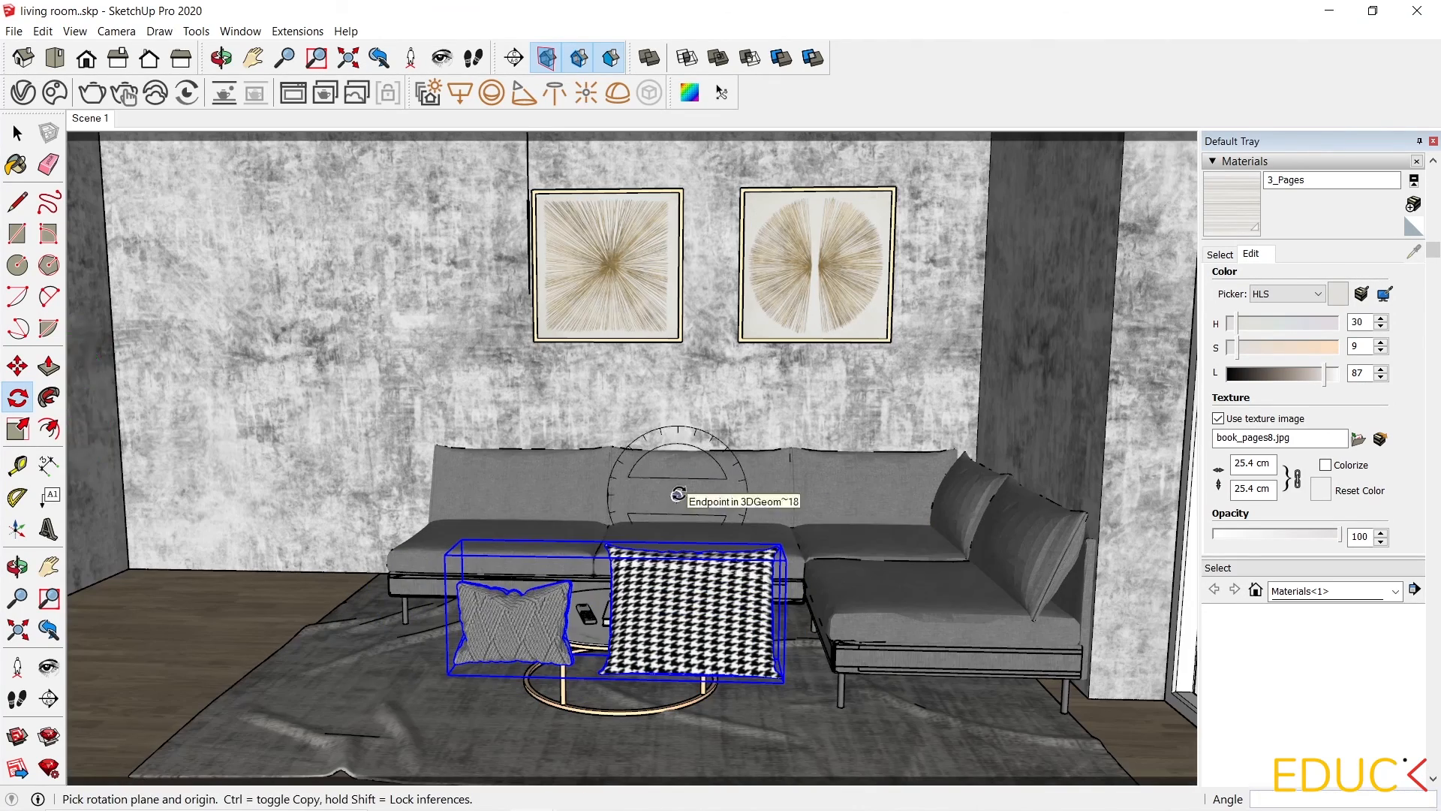
# Move the pillows group onto the sofa seat.
pyautogui.press('m')
pyautogui.click(453, 675)
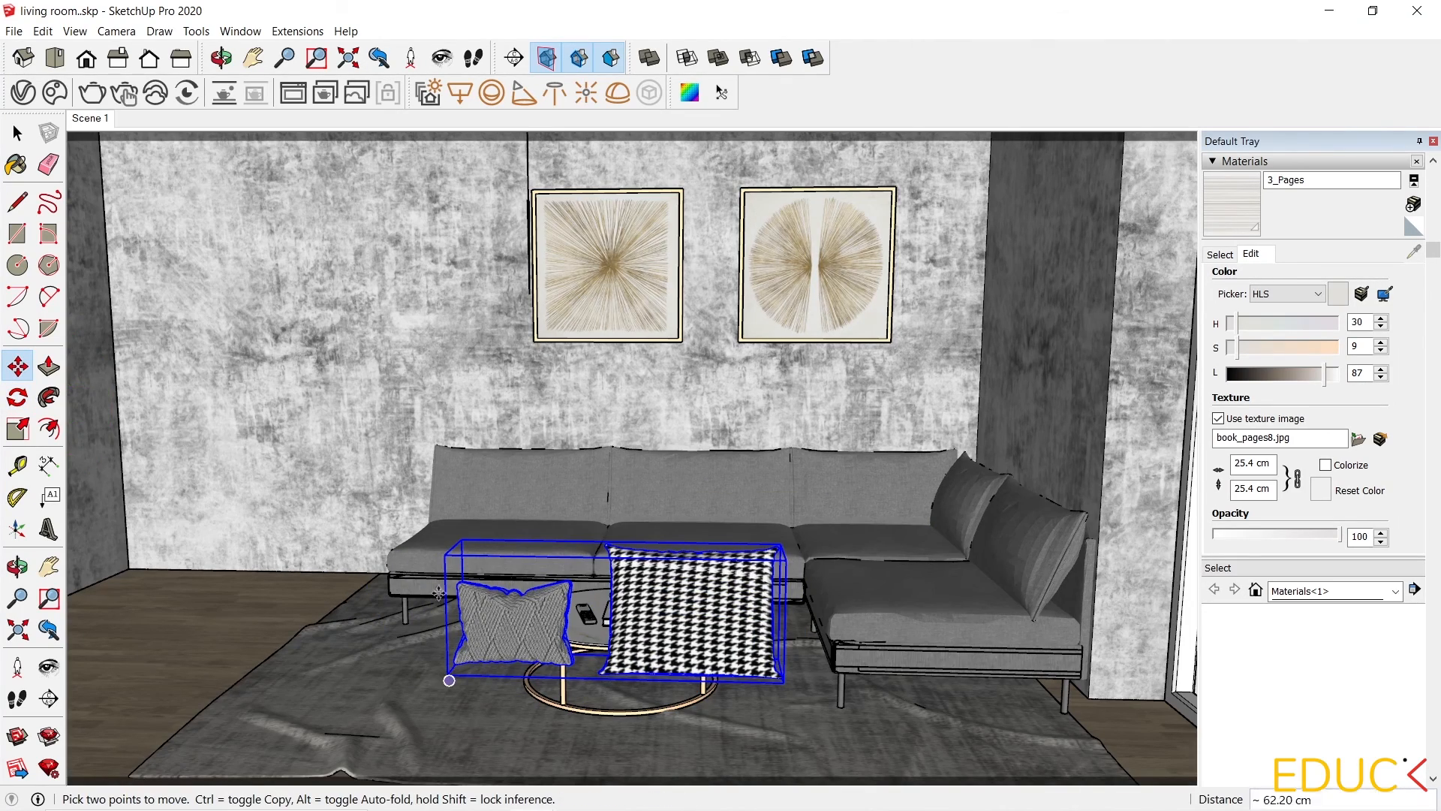
pyautogui.scroll(1, 454, 511)
pyautogui.click(450, 467)
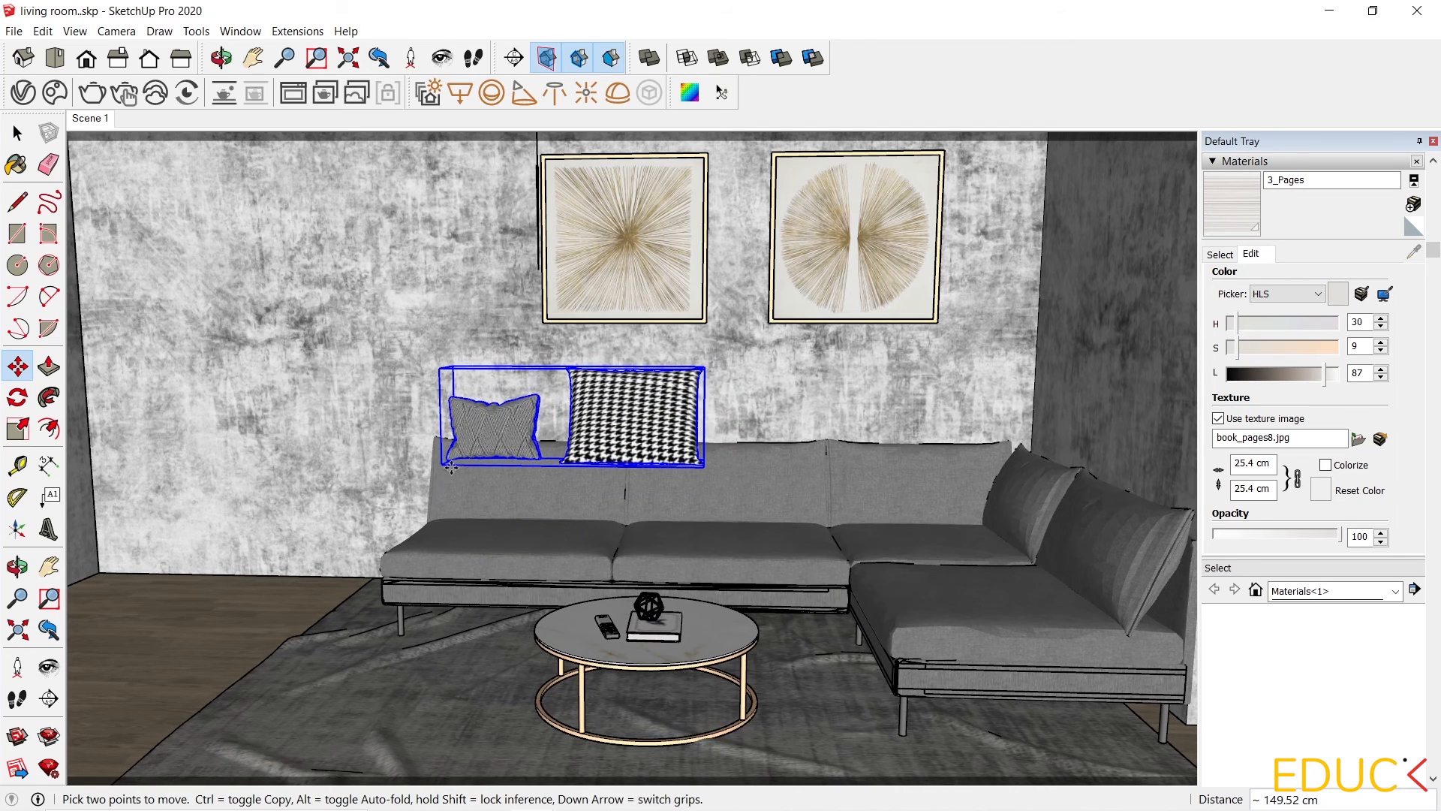
pyautogui.click(442, 466)
pyautogui.click(444, 535)
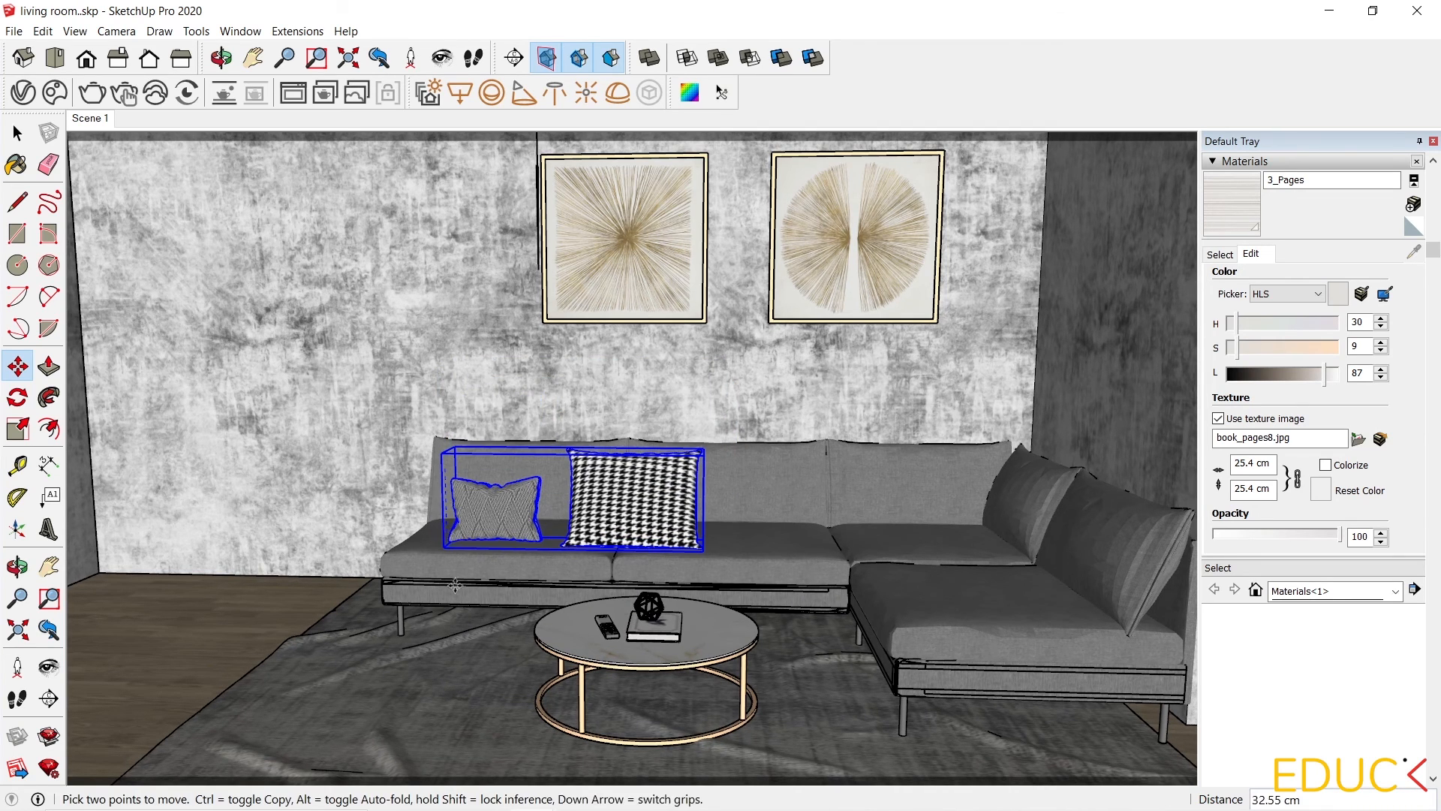
pyautogui.moveTo(443, 539); pyautogui.dragTo(762, 669, button='middle')
# Reposition the pillows against the backrest at the sofa's left end.
pyautogui.scroll(3, 417, 593)
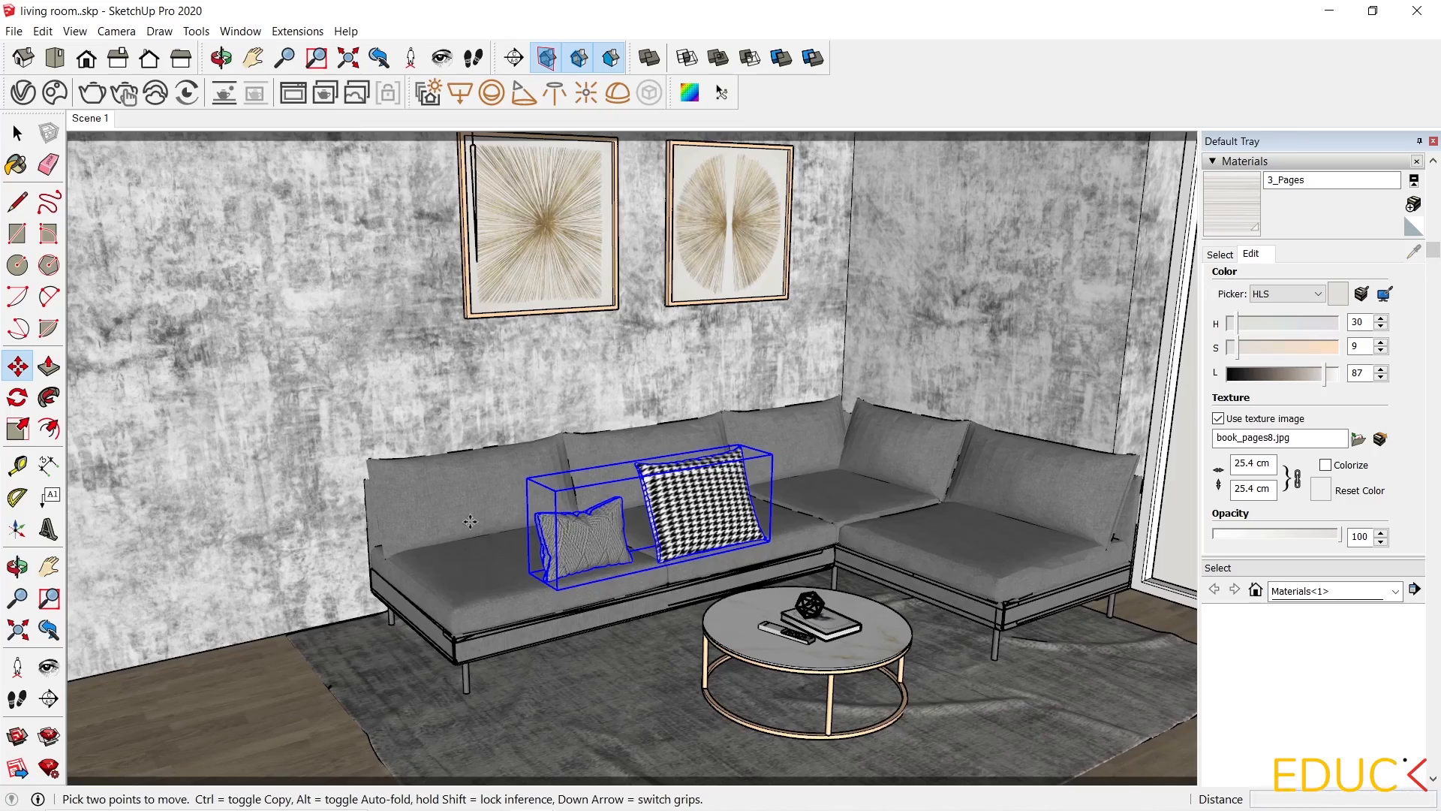
pyautogui.moveTo(475, 529); pyautogui.dragTo(857, 507, button='middle')
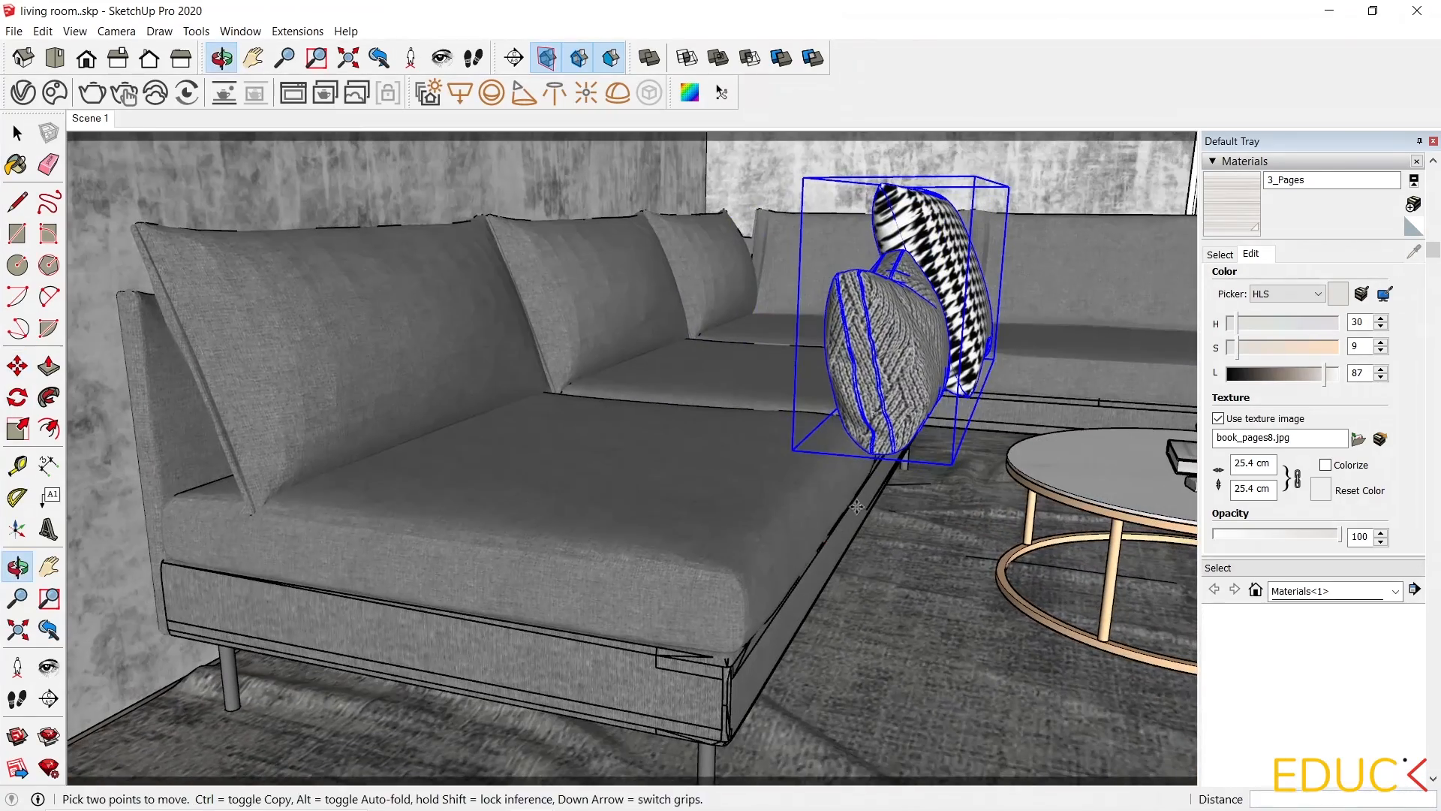
pyautogui.click(1062, 713)
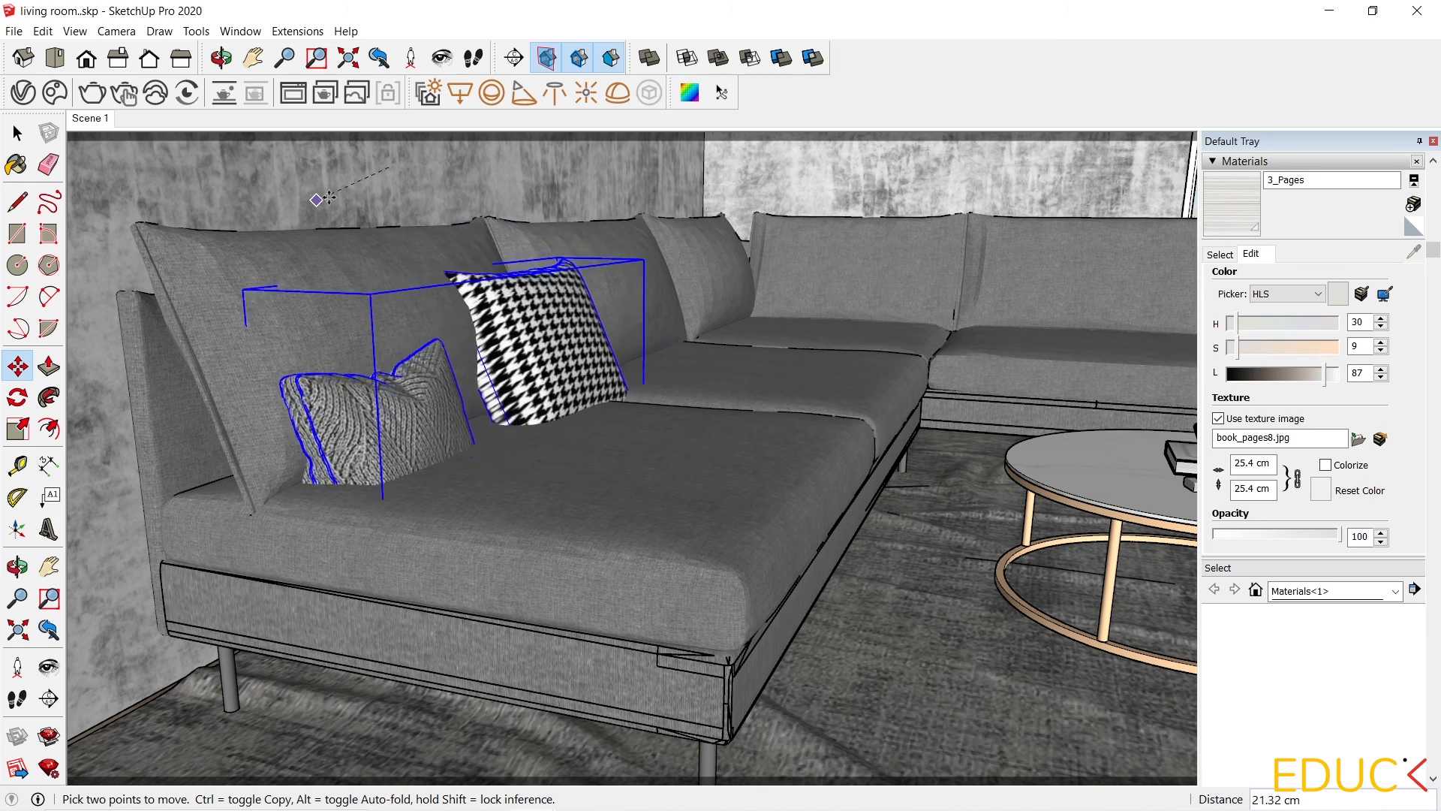
pyautogui.press('Escape')
pyautogui.click(477, 256)
pyautogui.click(416, 258)
# Explode the imported pillows group into separate pillows.
pyautogui.press('space')
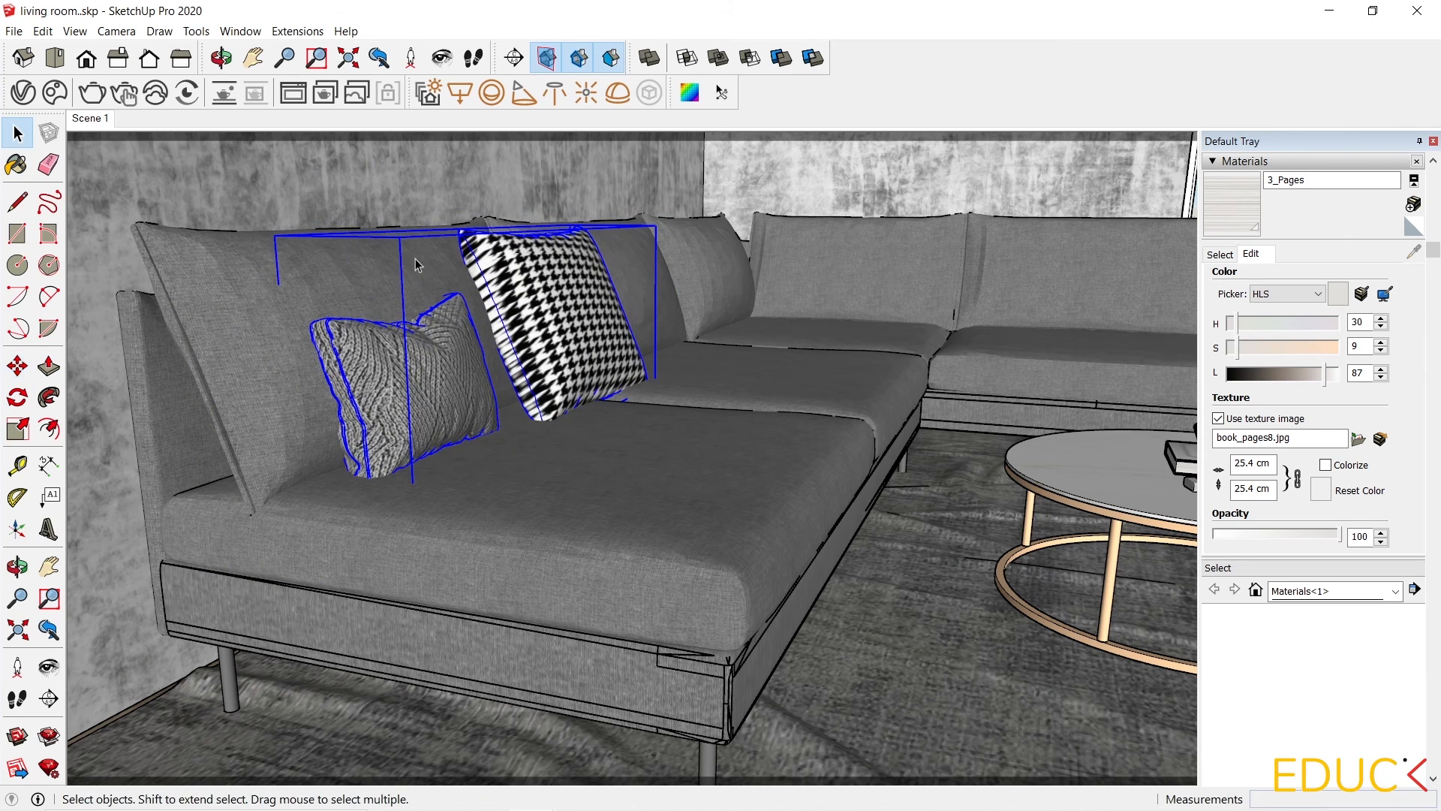
pyautogui.rightClick(531, 339)
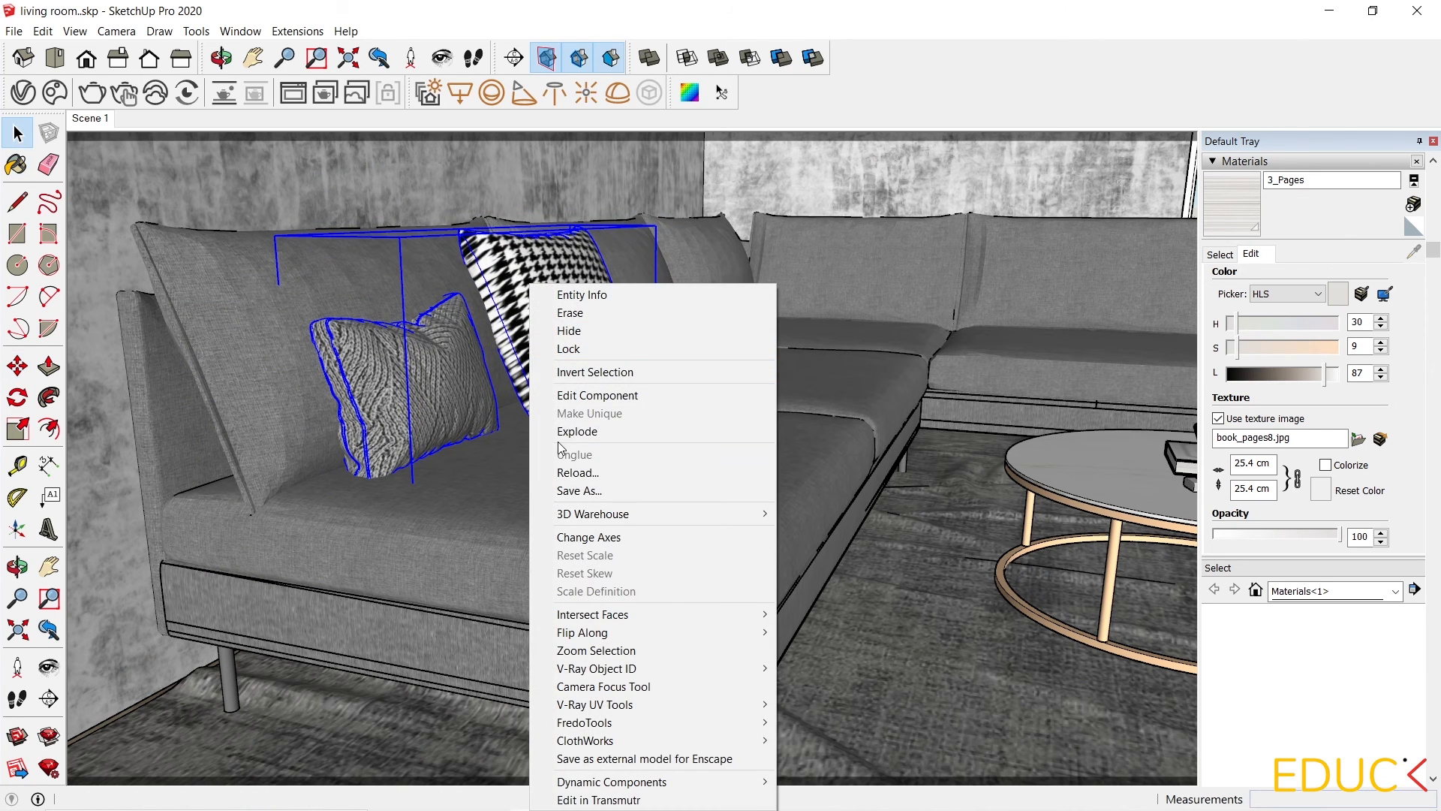
pyautogui.click(577, 431)
# Move the houndstooth pillow onto the sofa's corner seat.
pyautogui.scroll(-2, 462, 502)
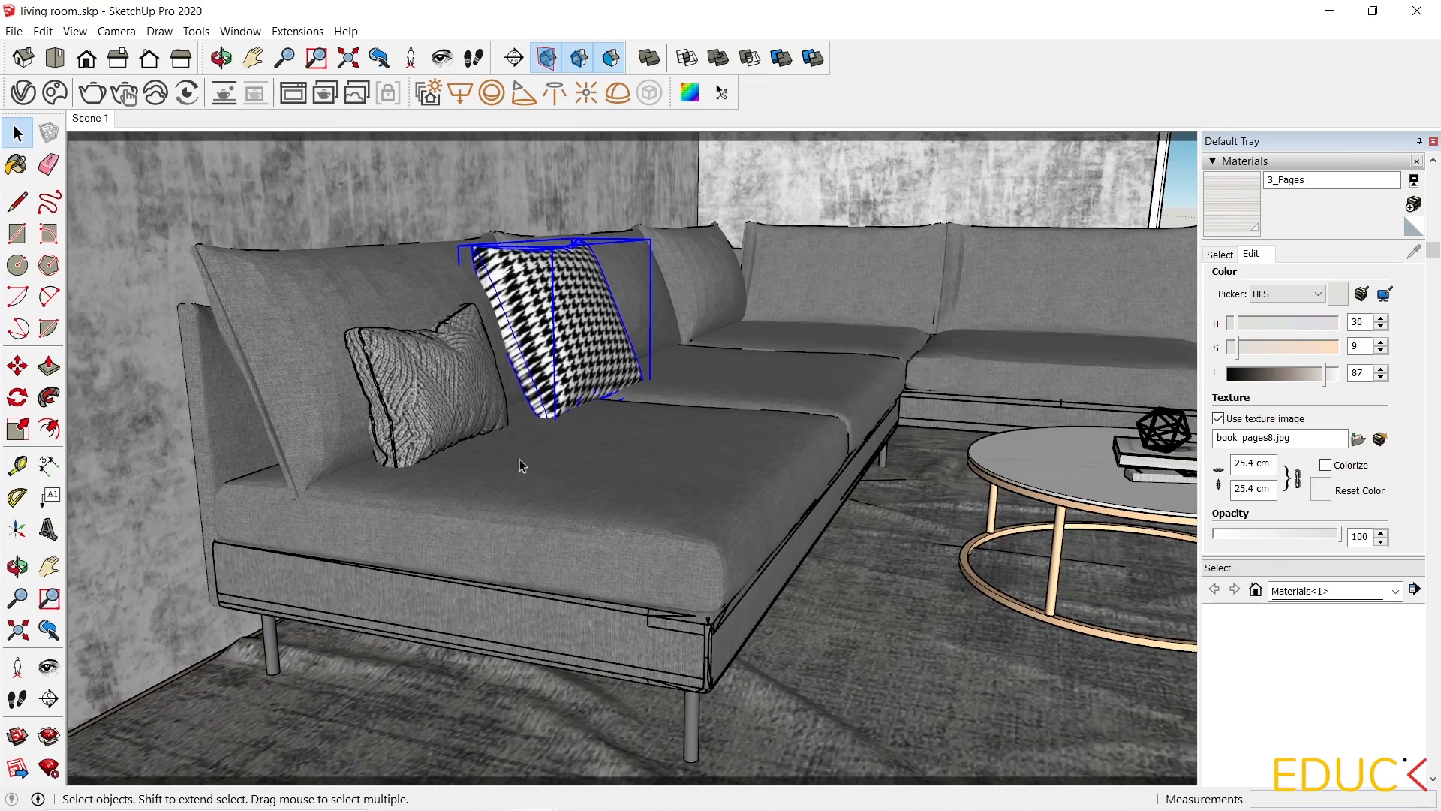
pyautogui.scroll(3, 719, 375)
pyautogui.moveTo(447, 542); pyautogui.dragTo(371, 561, button='middle')
pyautogui.scroll(-1, 371, 561)
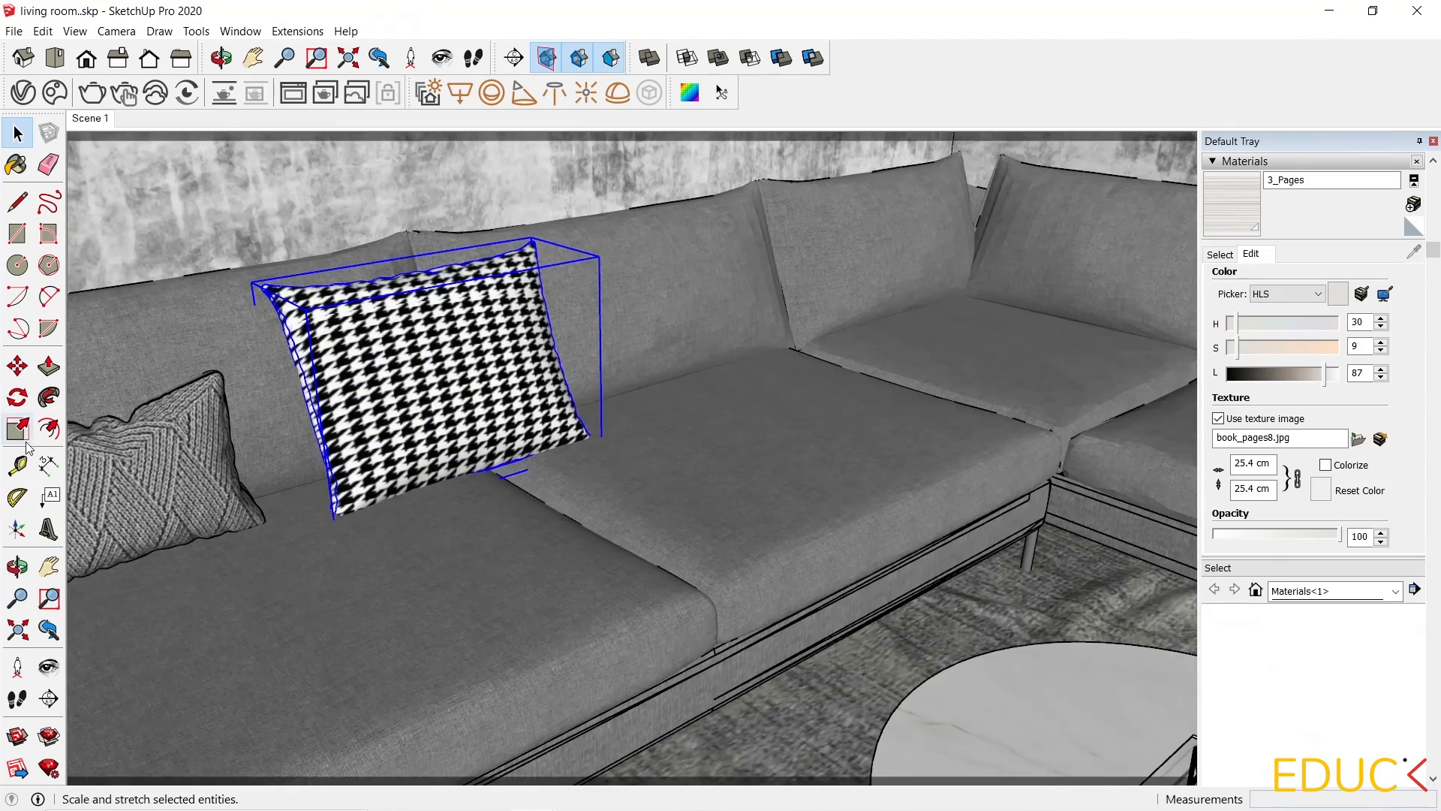
pyautogui.click(18, 366)
pyautogui.scroll(-1, 262, 583)
pyautogui.click(367, 571)
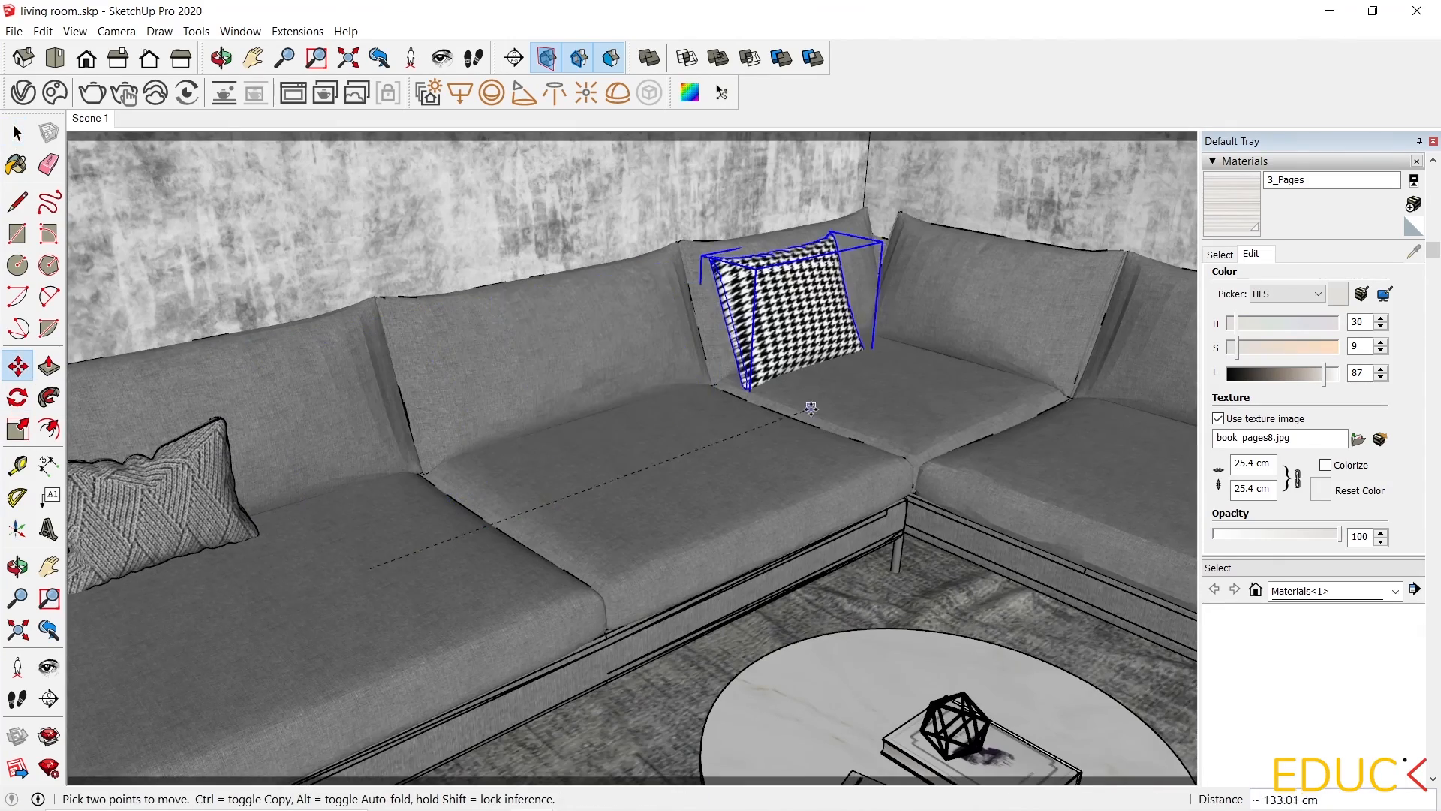
pyautogui.click(798, 398)
# Rotate the houndstooth pillow 30 degrees so it sits diagonally in the sofa corner.
pyautogui.press('q')
pyautogui.moveTo(740, 261); pyautogui.dragTo(698, 297, button='middle')
pyautogui.scroll(3, 862, 406)
pyautogui.click(864, 405)
pyautogui.click(894, 391)
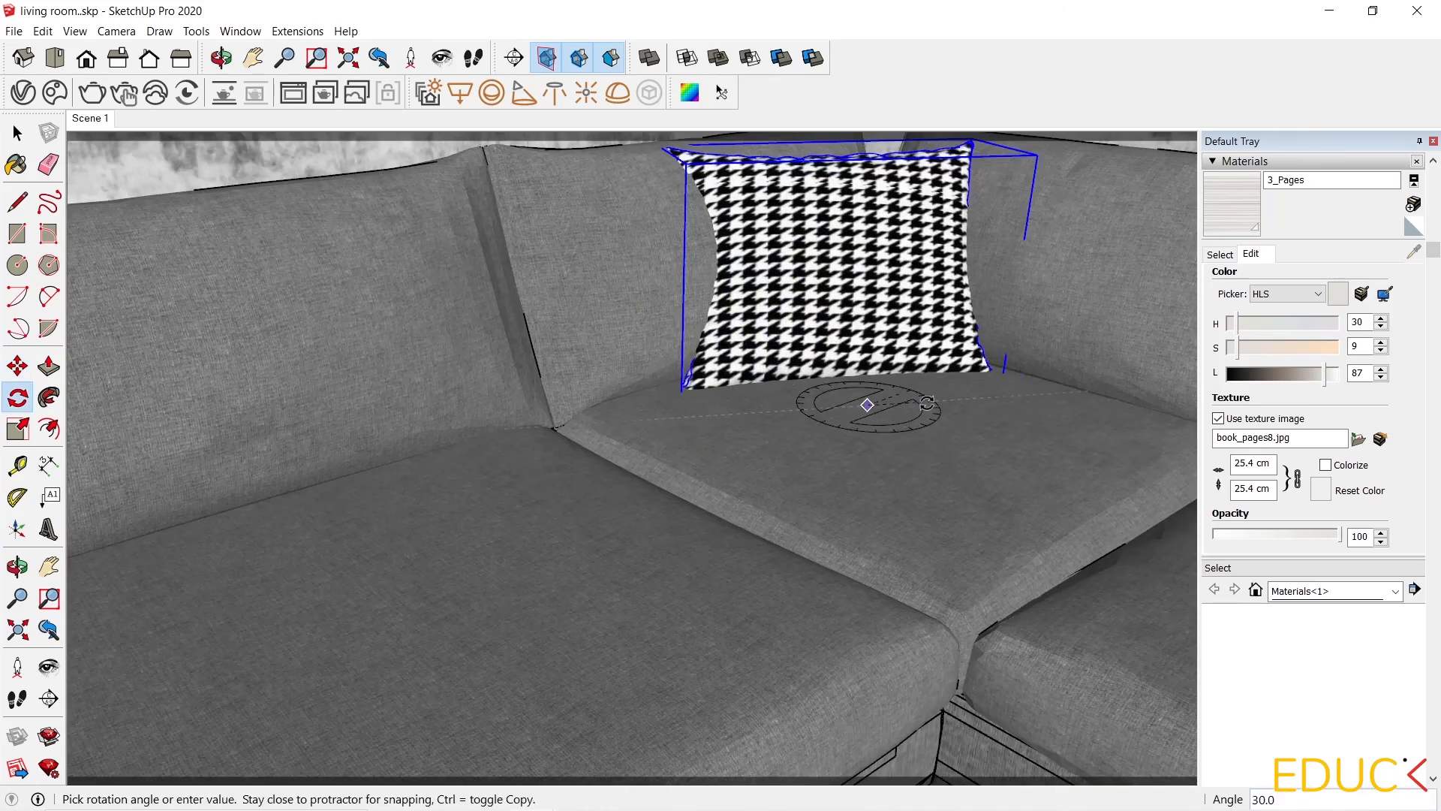
pyautogui.click(906, 407)
pyautogui.moveTo(826, 451); pyautogui.dragTo(531, 569, button='middle')
pyautogui.moveTo(433, 599); pyautogui.dragTo(60, 525, button='middle')
pyautogui.scroll(-1, 386, 556)
pyautogui.press('m')
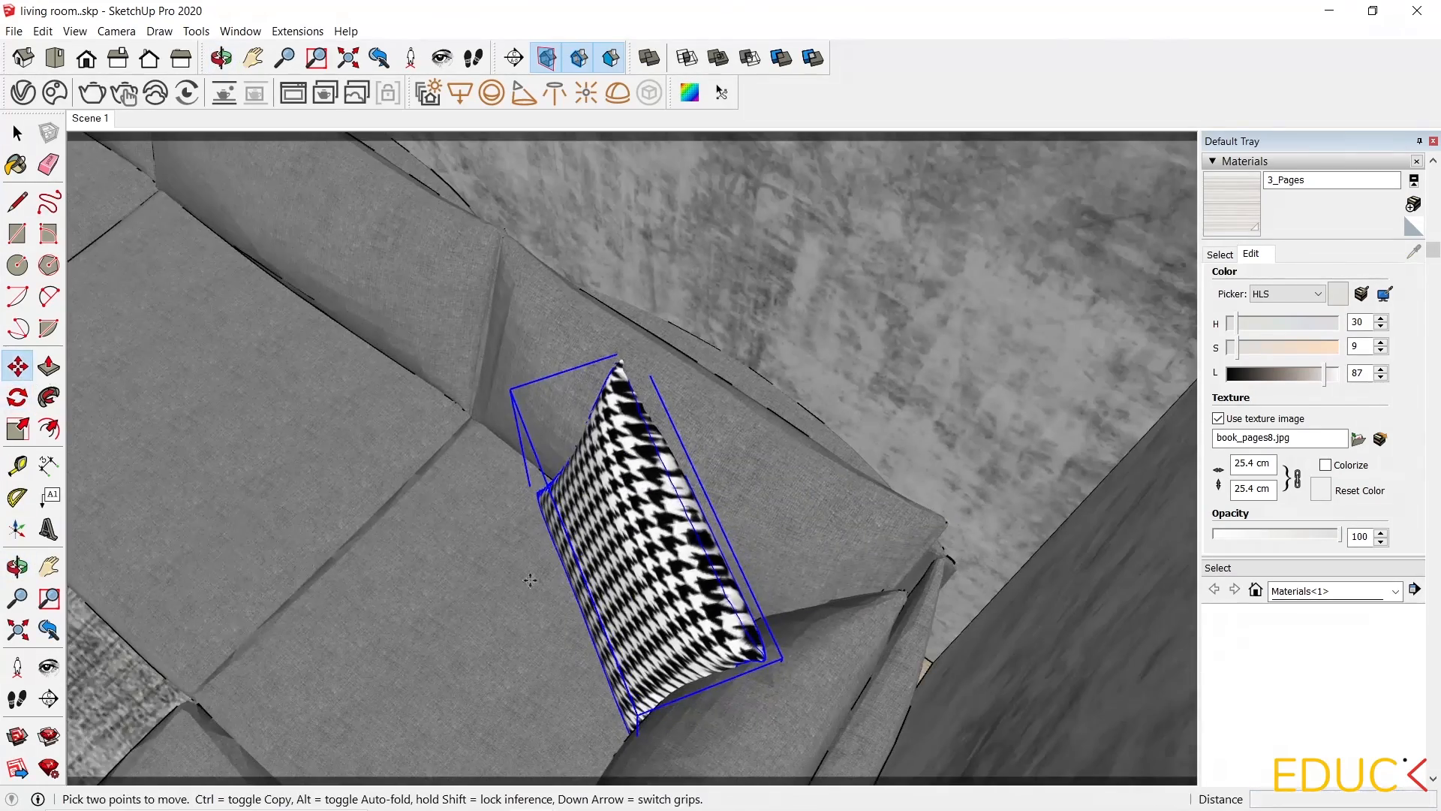
pyautogui.click(98, 123)
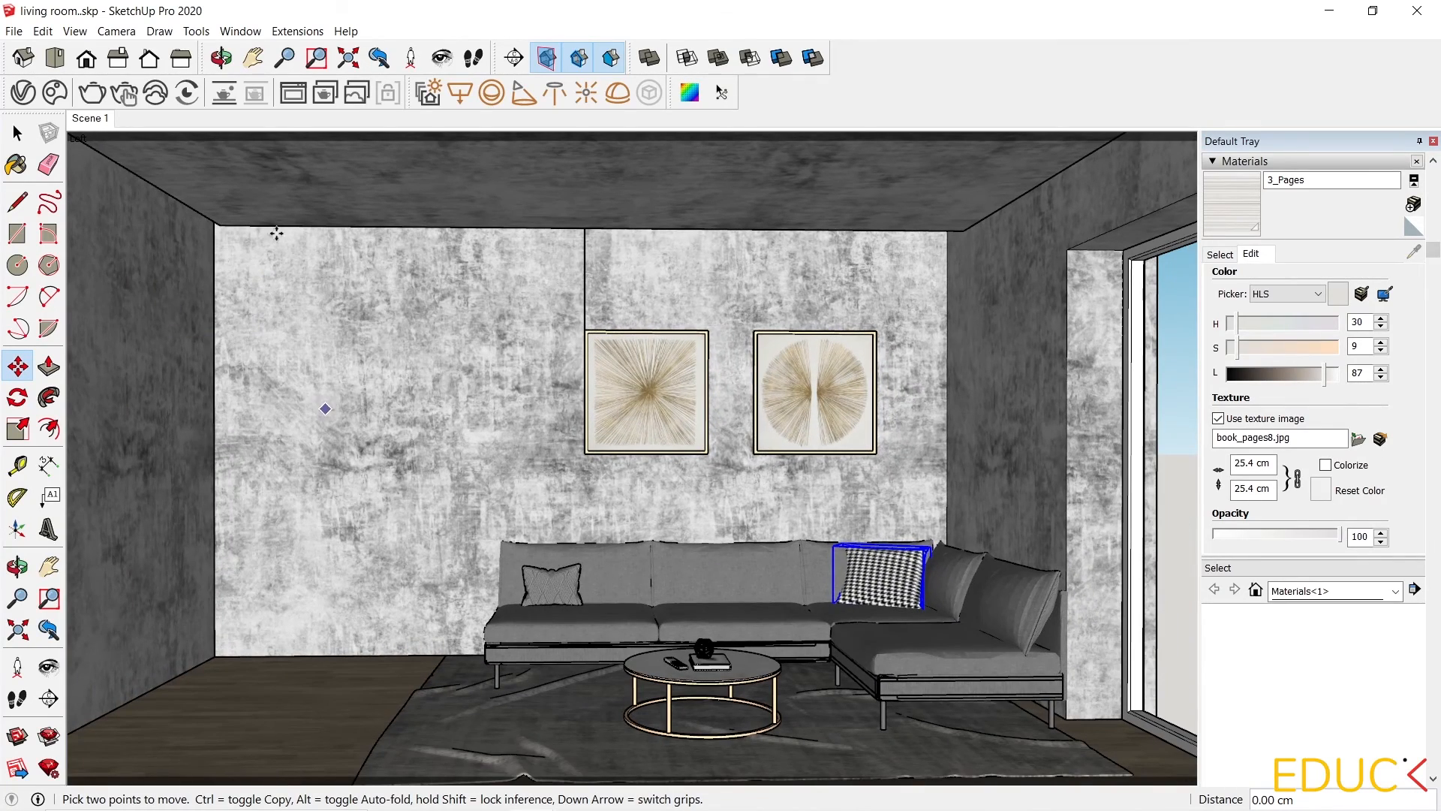
pyautogui.press('space')
# Set the V-Ray render output aspect ratio to 4:3 - Picture.
pyautogui.scroll(3, 868, 724)
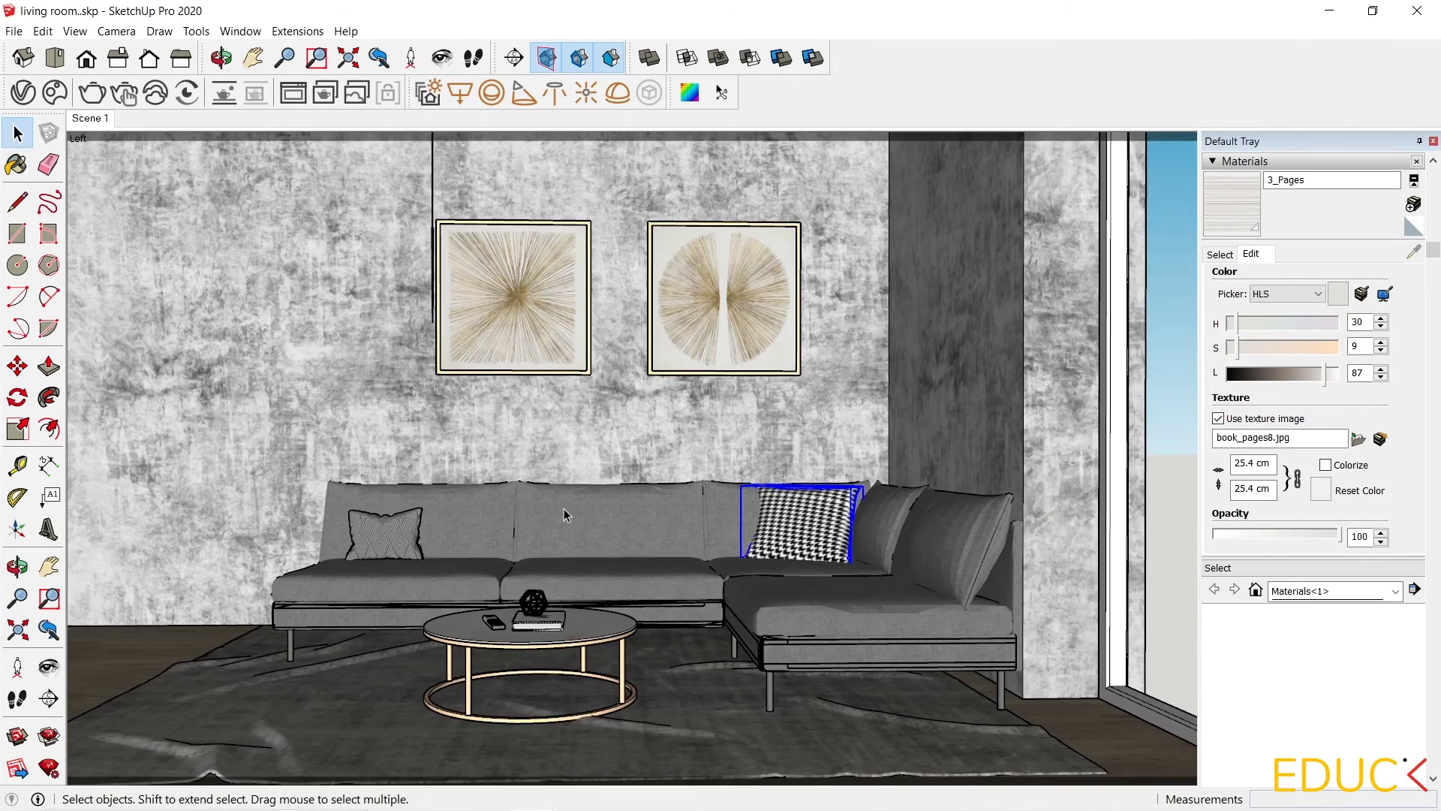
pyautogui.scroll(1, 557, 530)
pyautogui.scroll(-1, 560, 546)
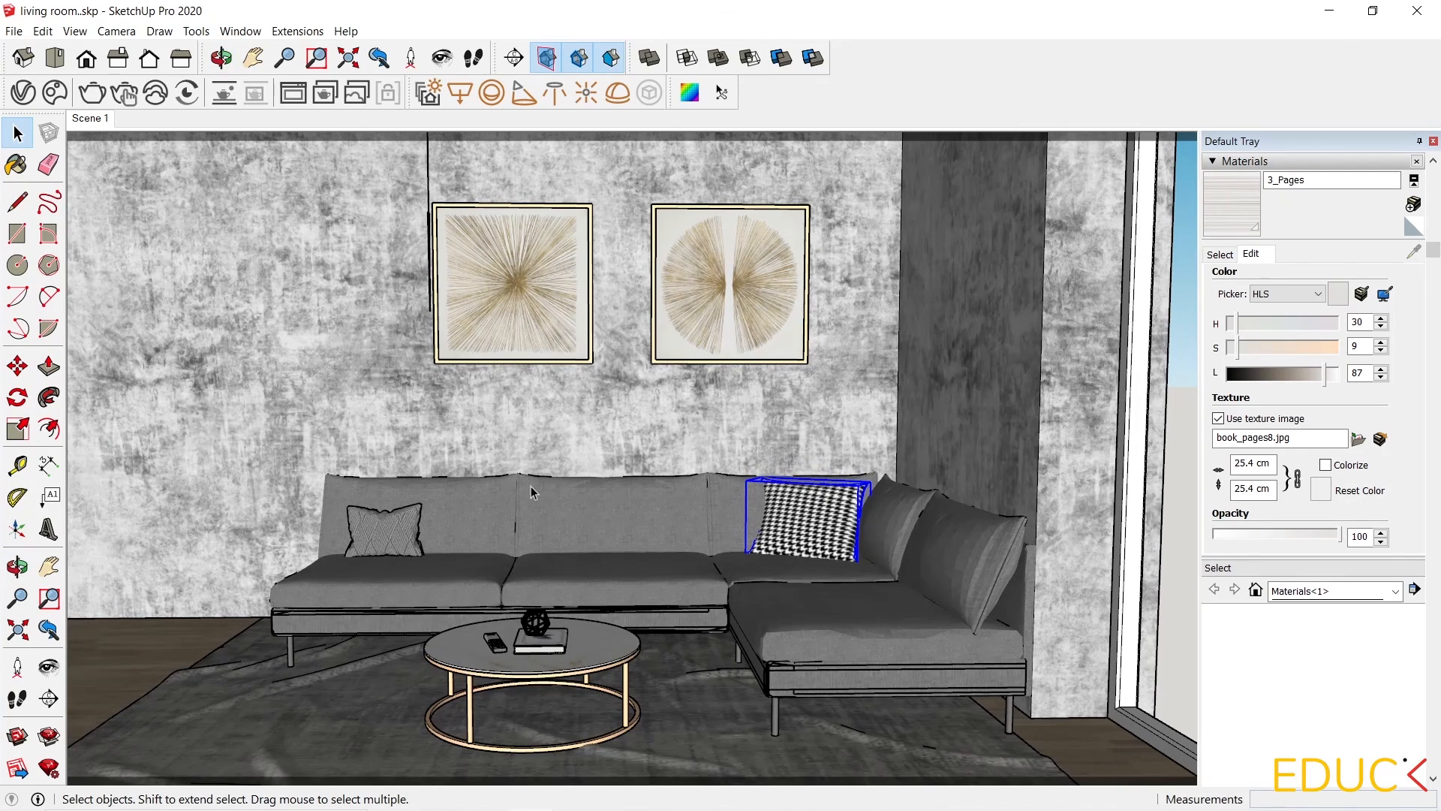
pyautogui.click(49, 666)
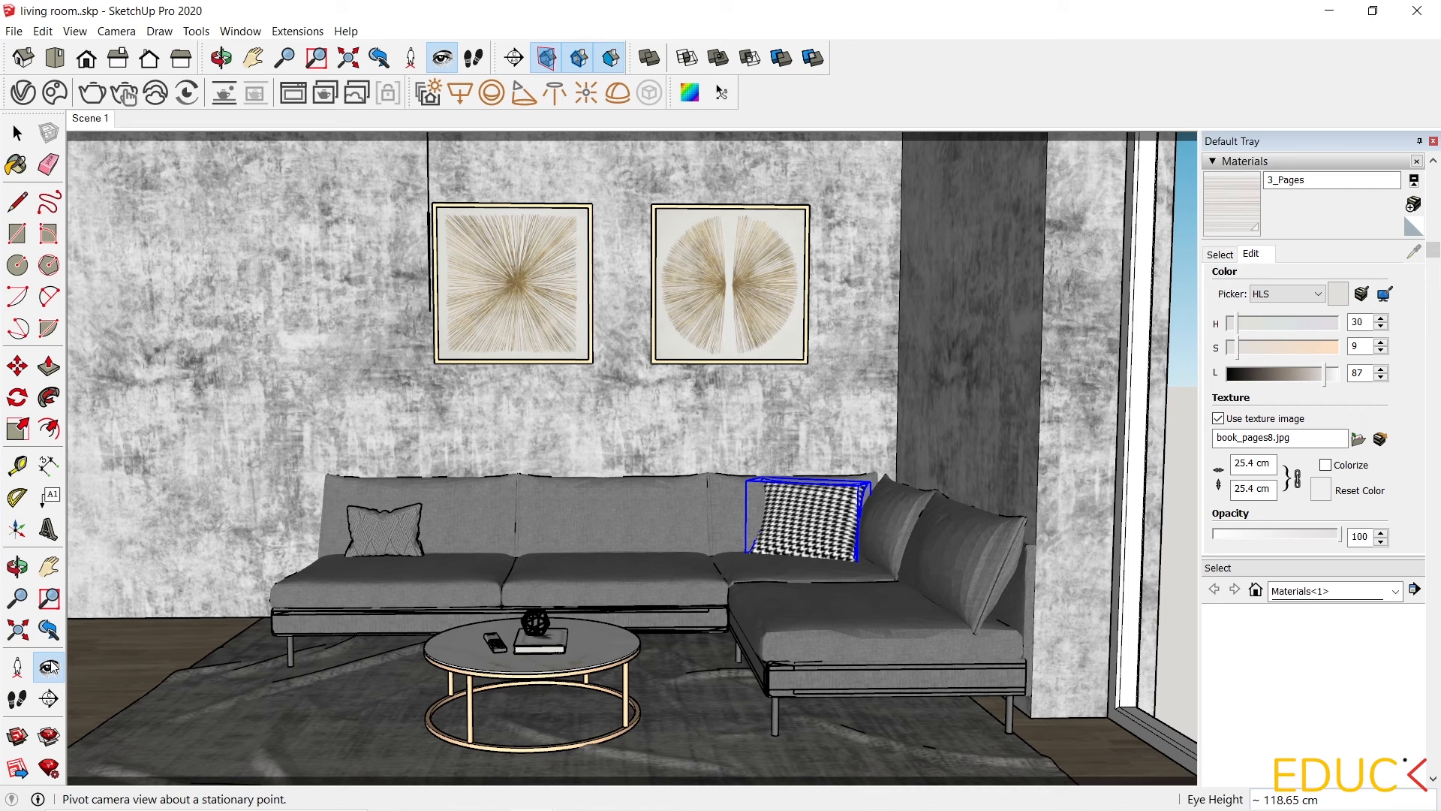
pyautogui.moveTo(668, 652); pyautogui.dragTo(668, 625)
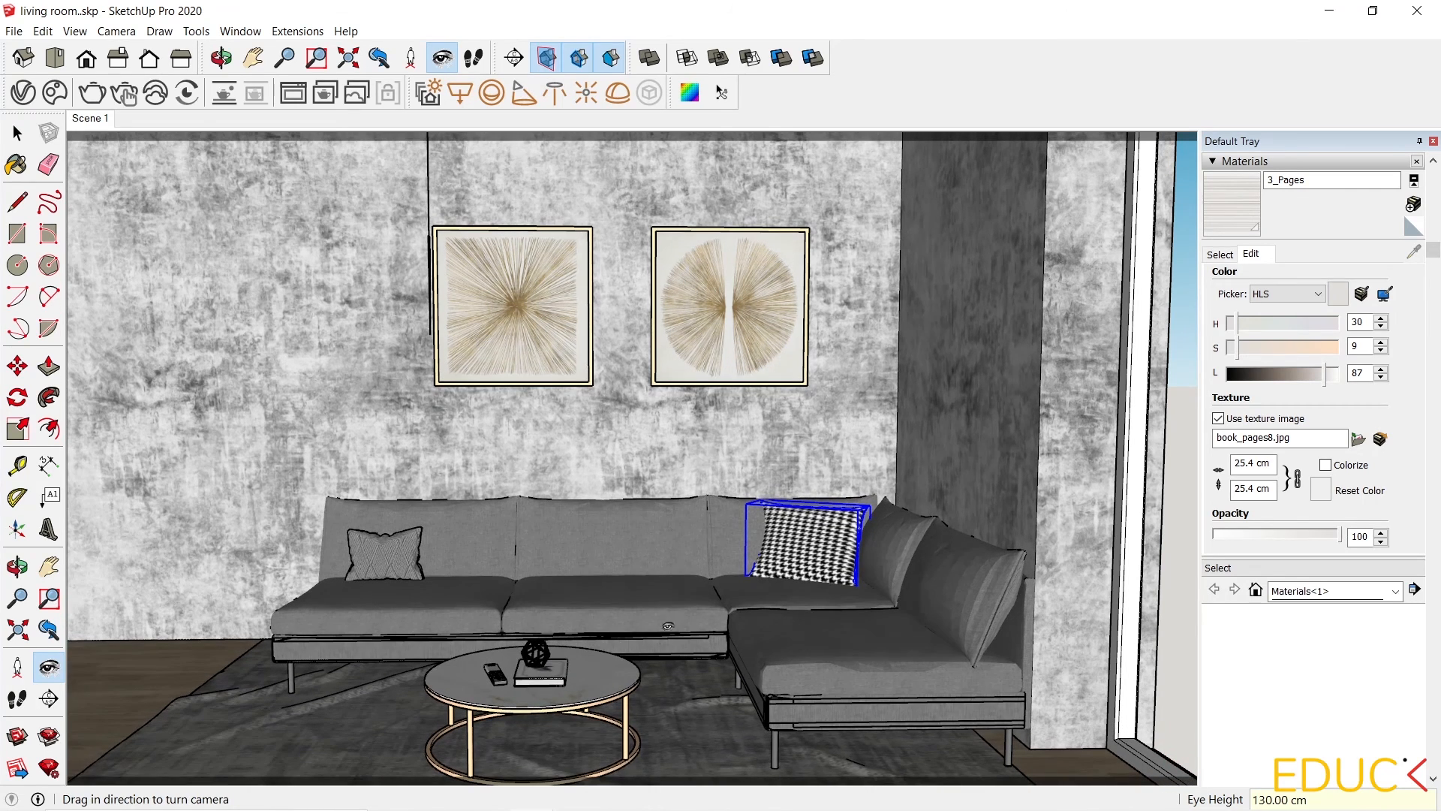
pyautogui.click(49, 567)
pyautogui.moveTo(378, 503); pyautogui.dragTo(390, 488)
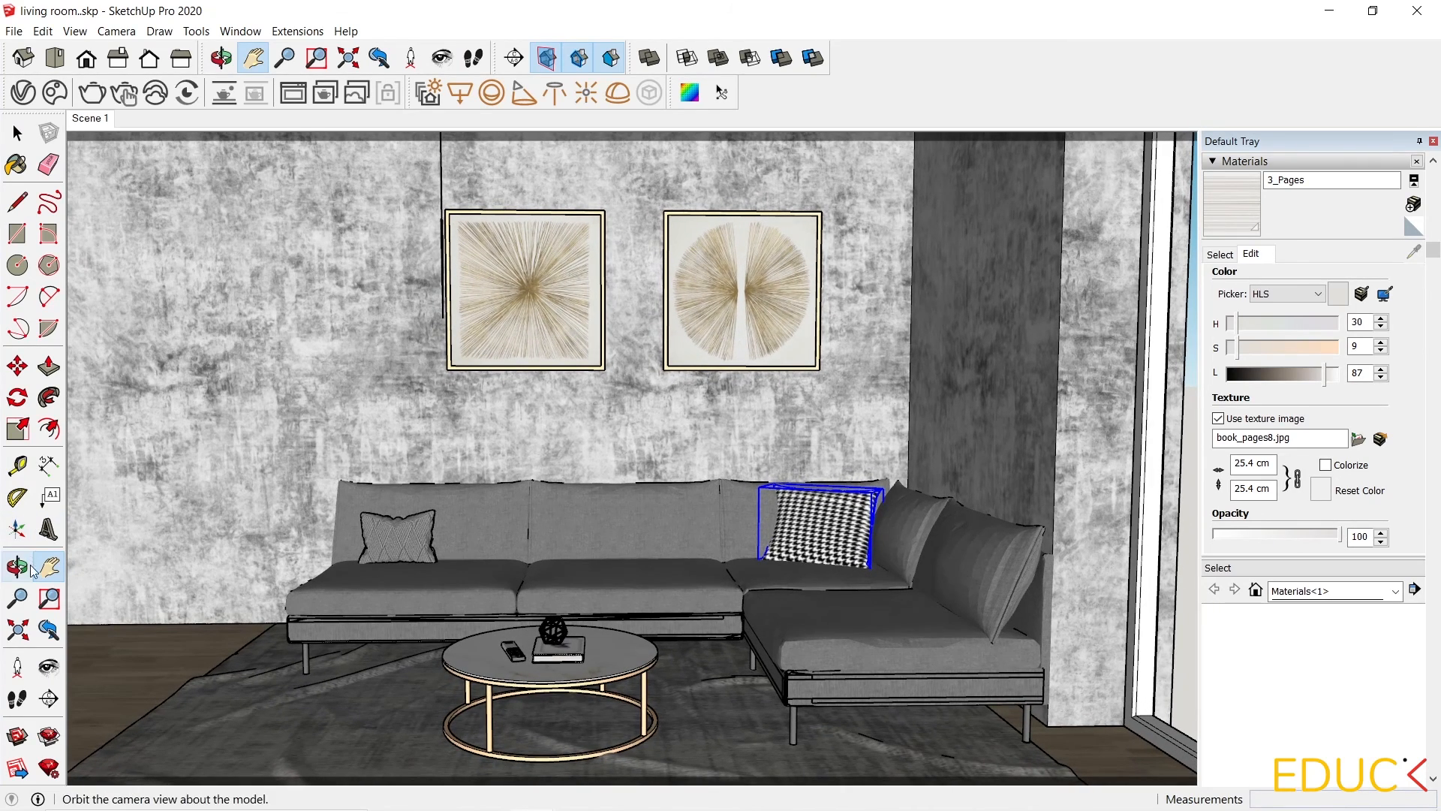
pyautogui.click(17, 598)
pyautogui.moveTo(248, 506); pyautogui.dragTo(249, 509)
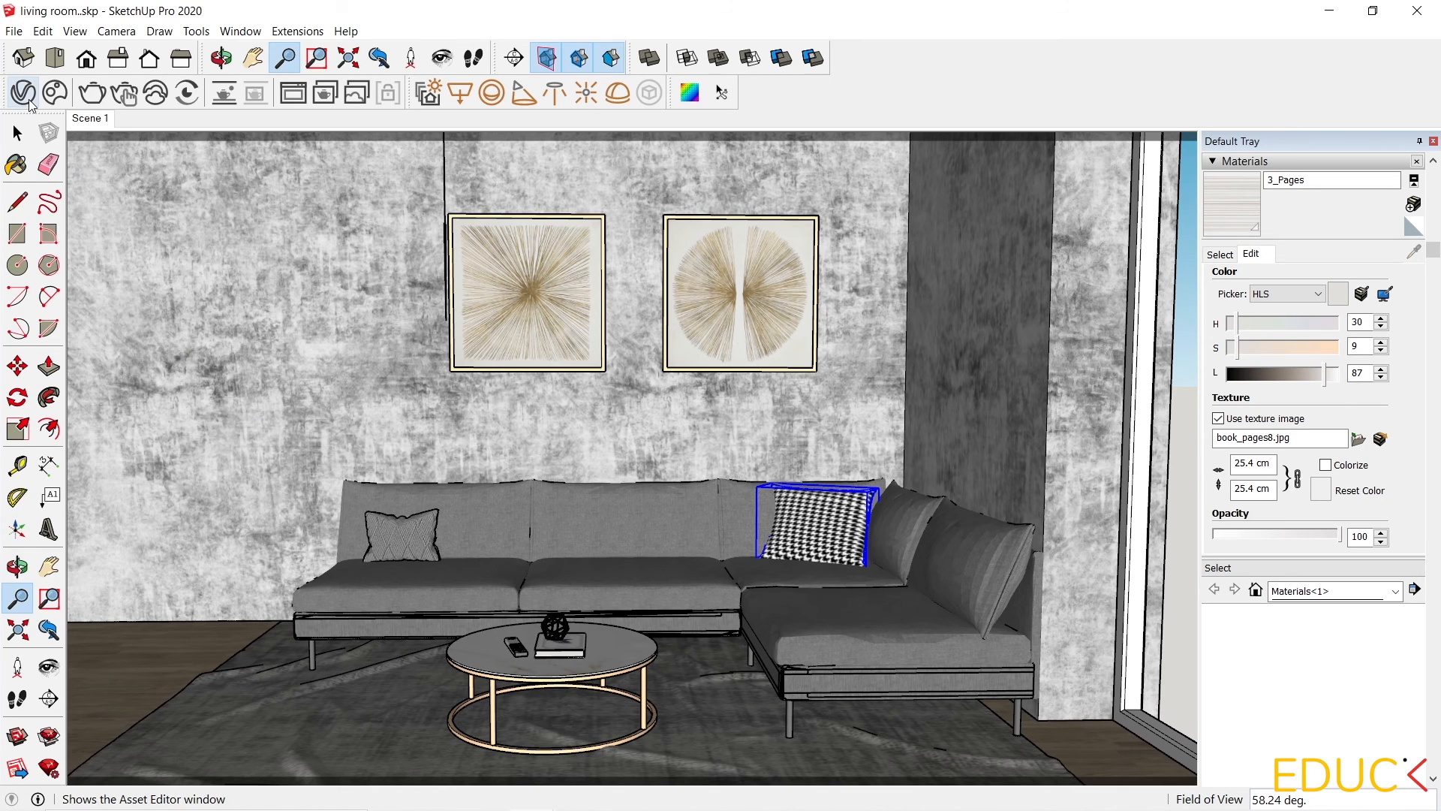
pyautogui.click(29, 101)
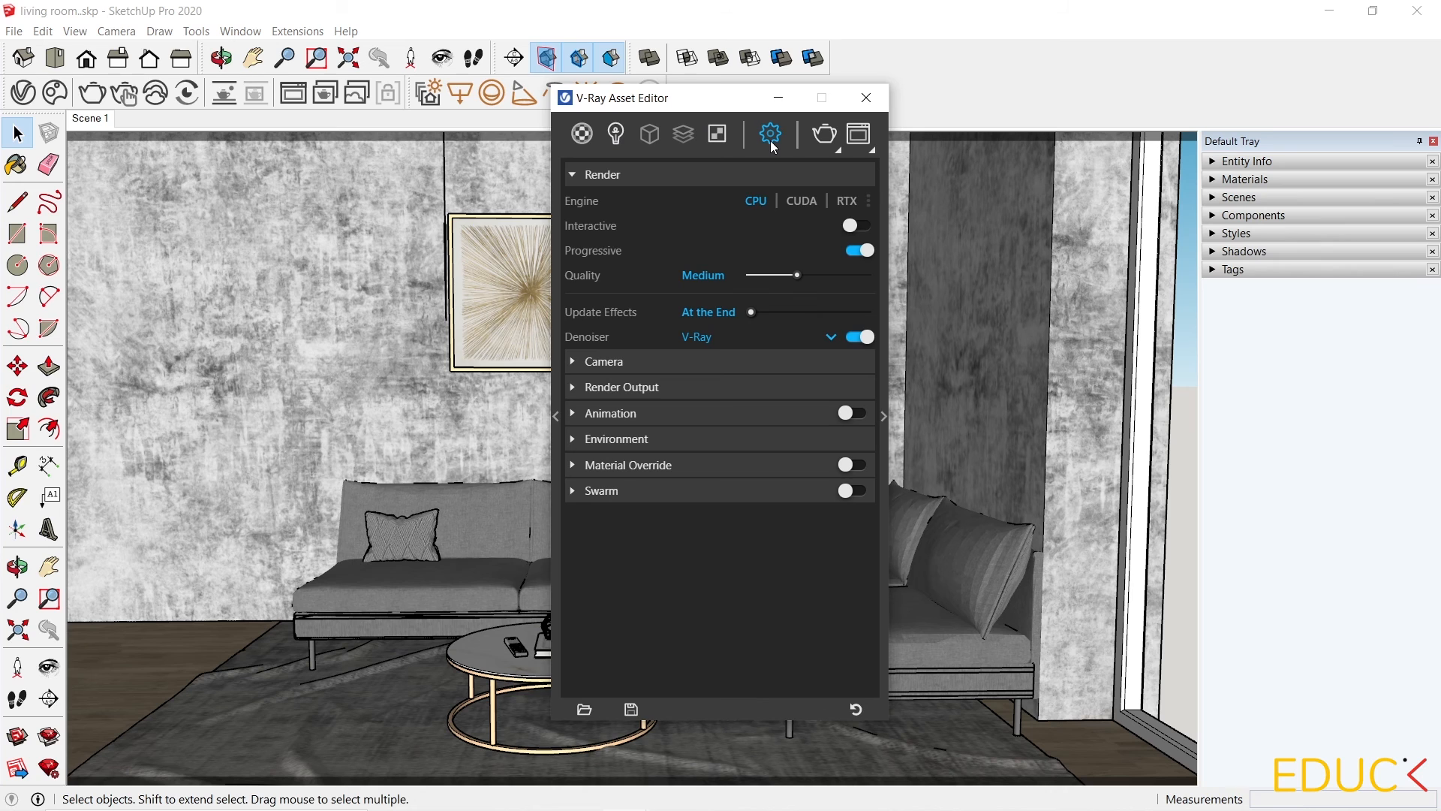
pyautogui.click(639, 388)
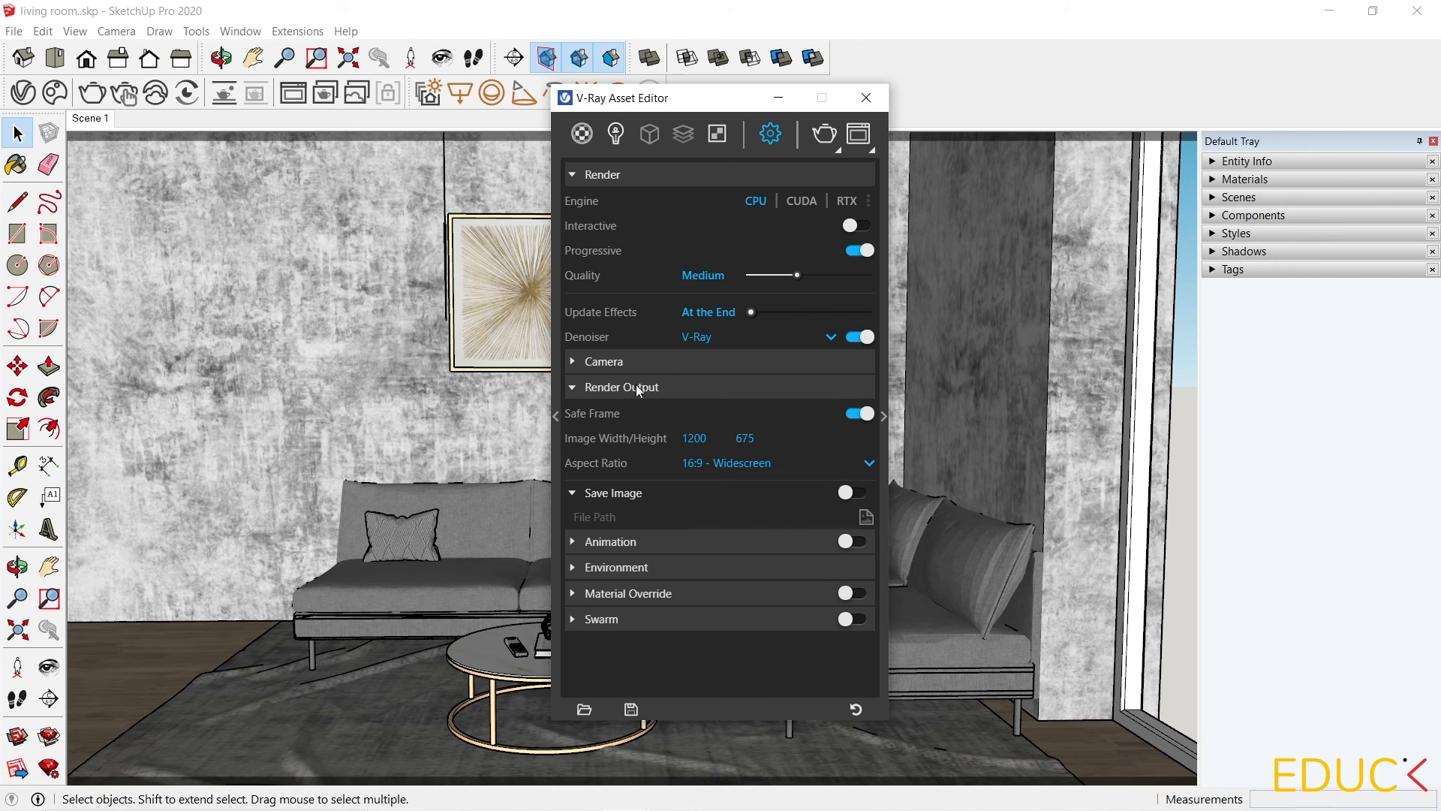
pyautogui.click(746, 464)
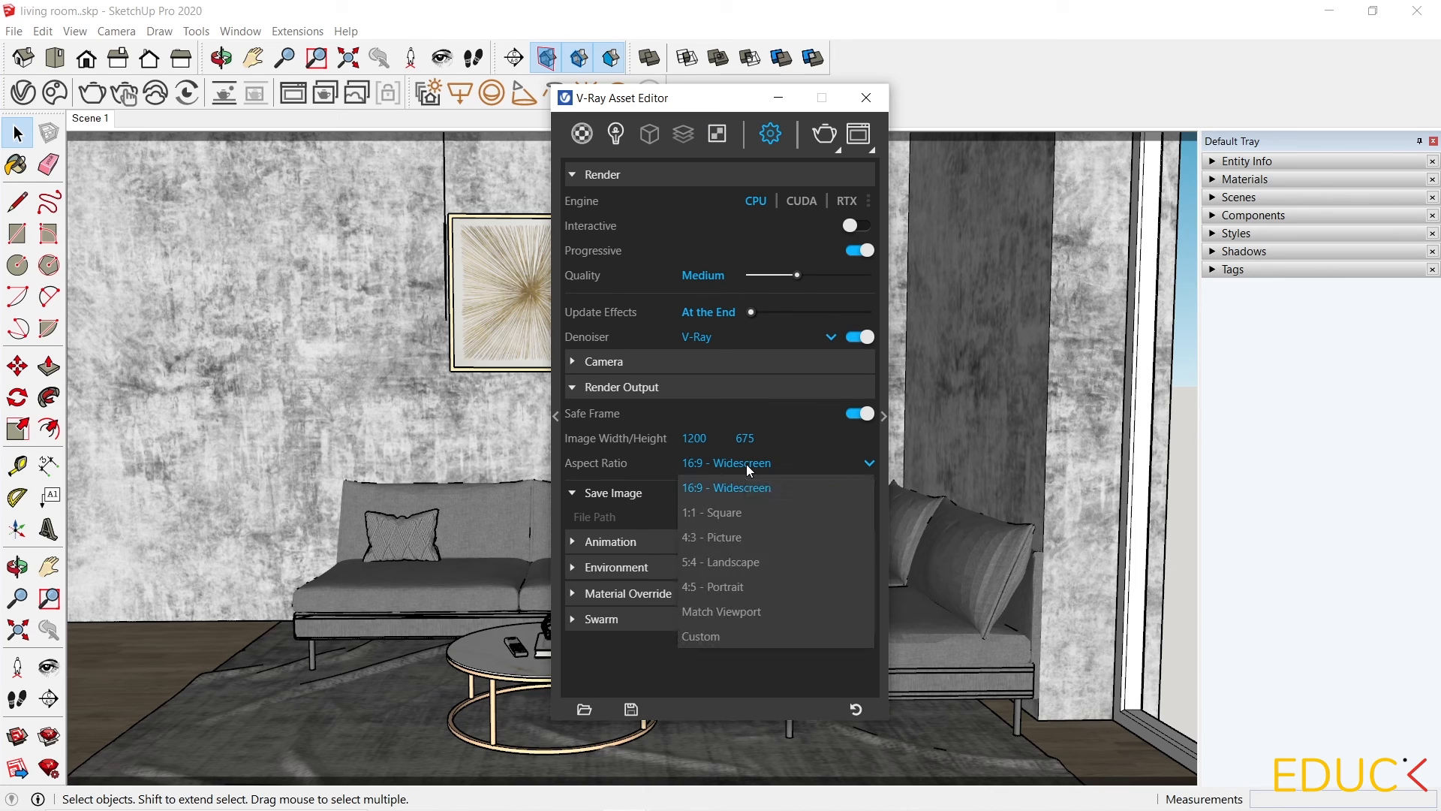
pyautogui.click(722, 536)
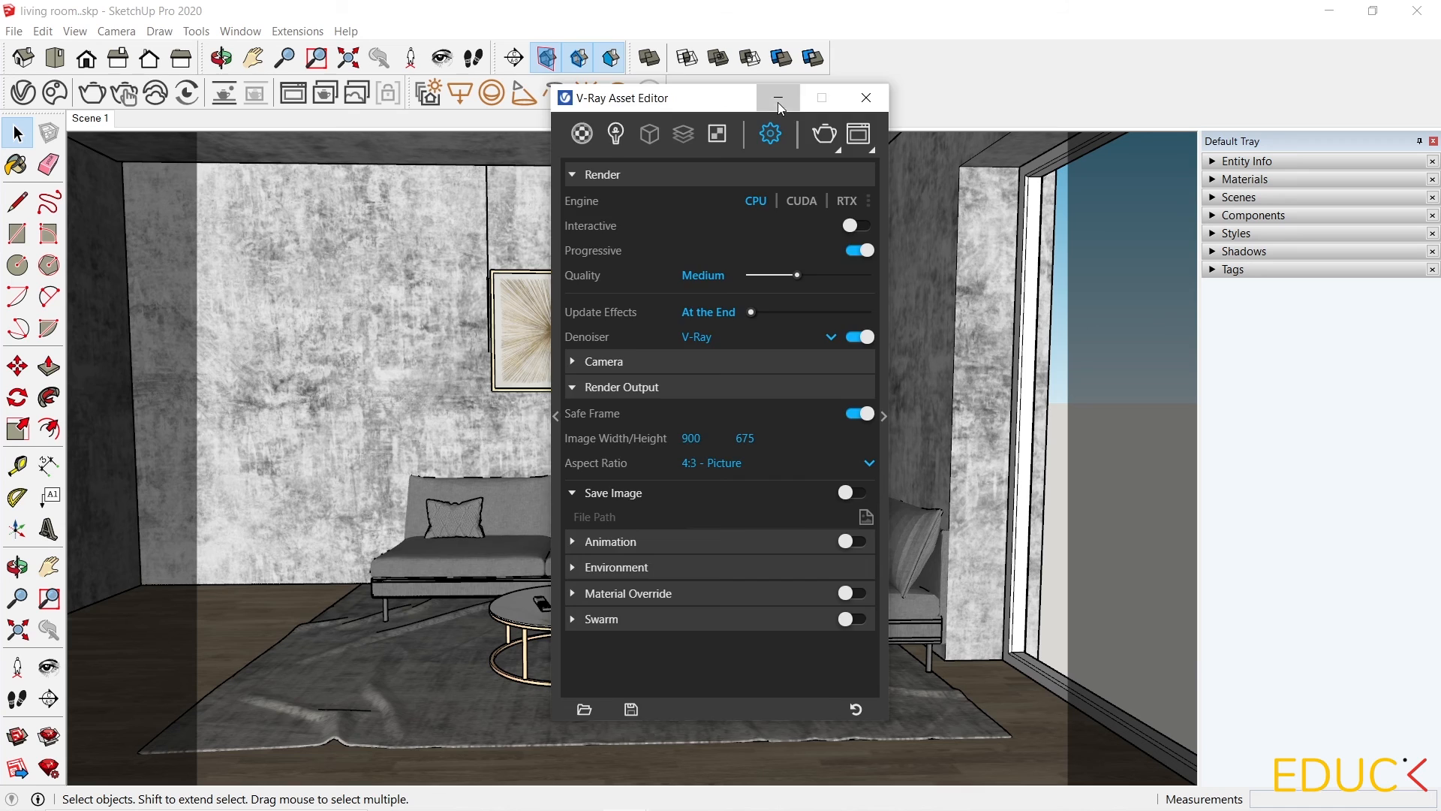
pyautogui.click(778, 103)
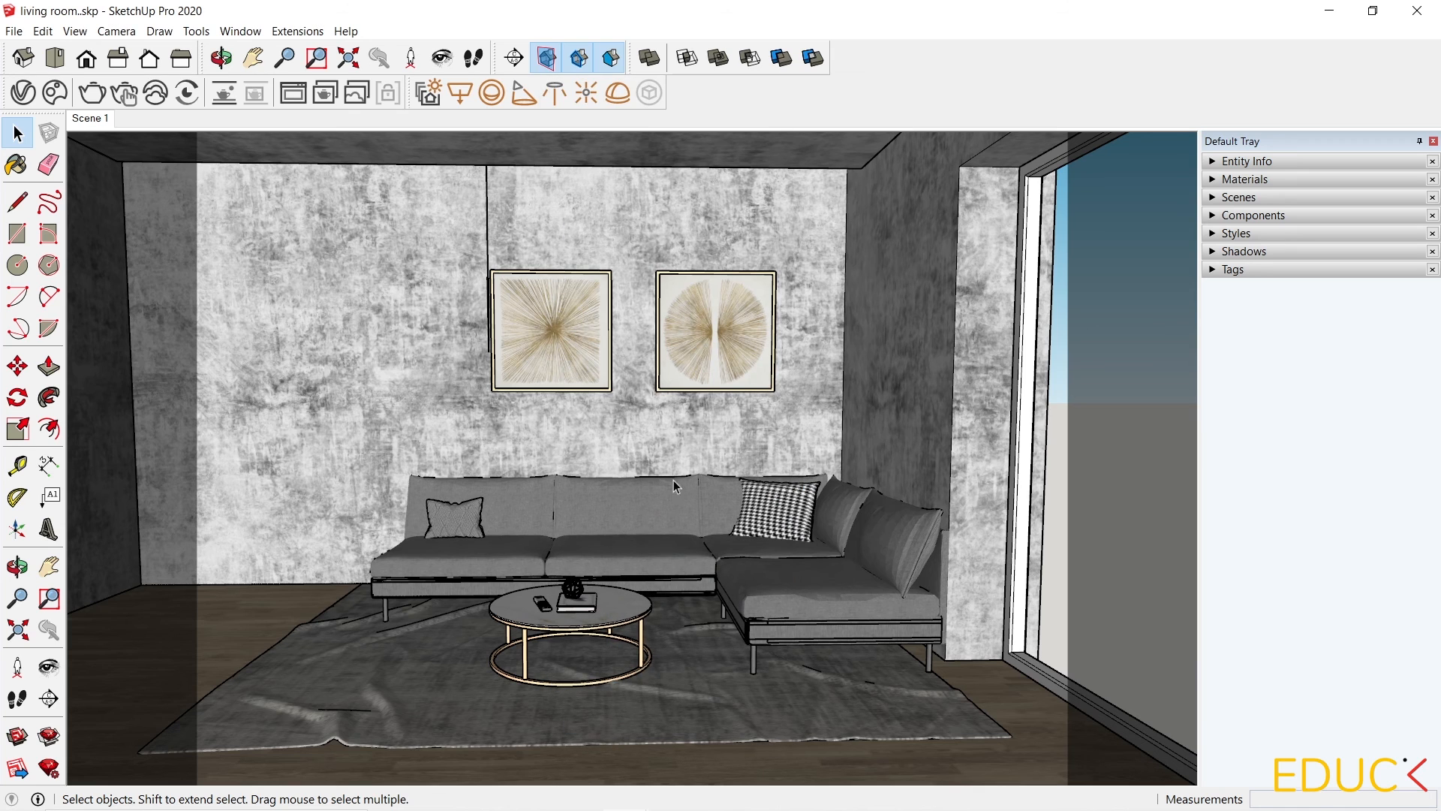
# Set the camera field of view to about 36 degrees.
pyautogui.click(117, 32)
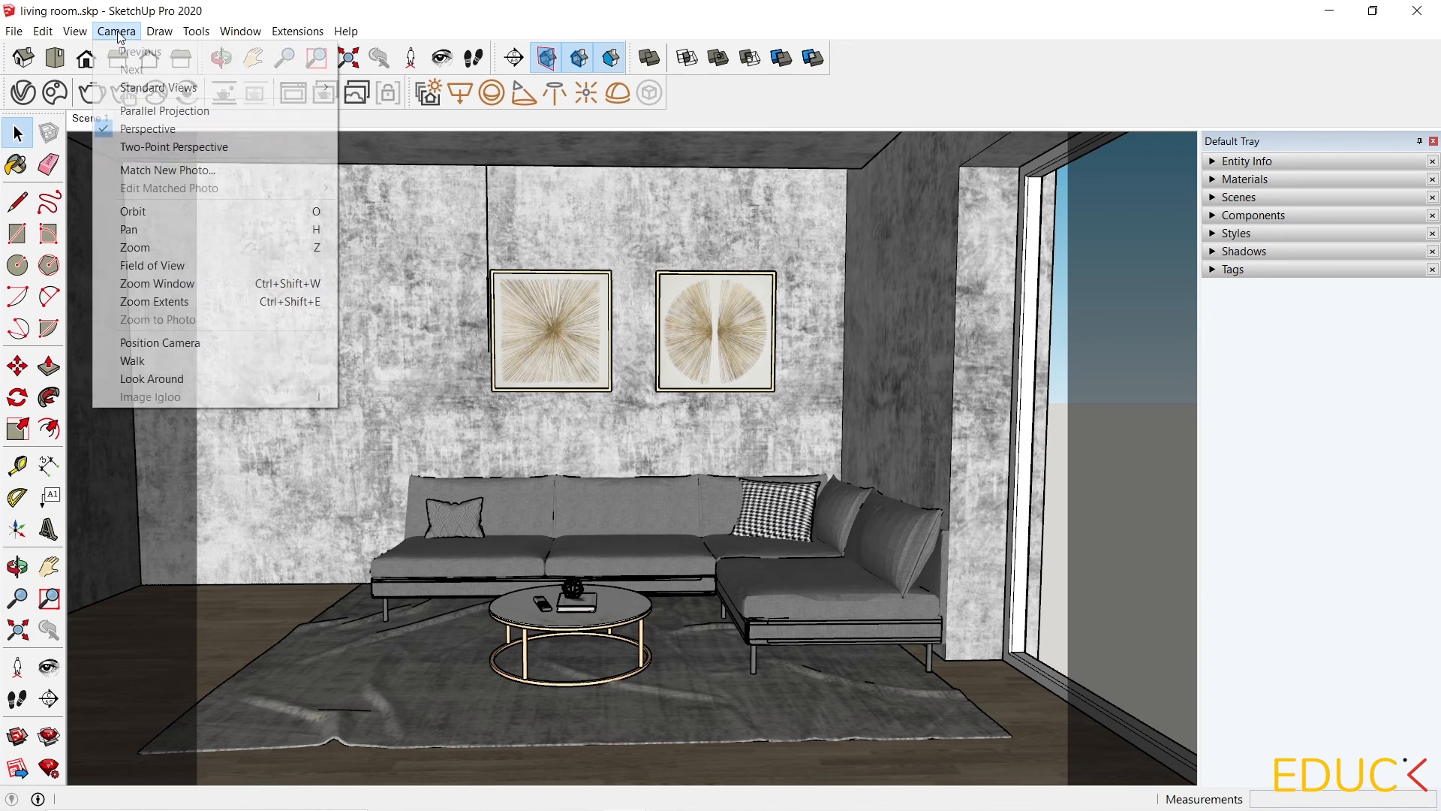
pyautogui.click(173, 264)
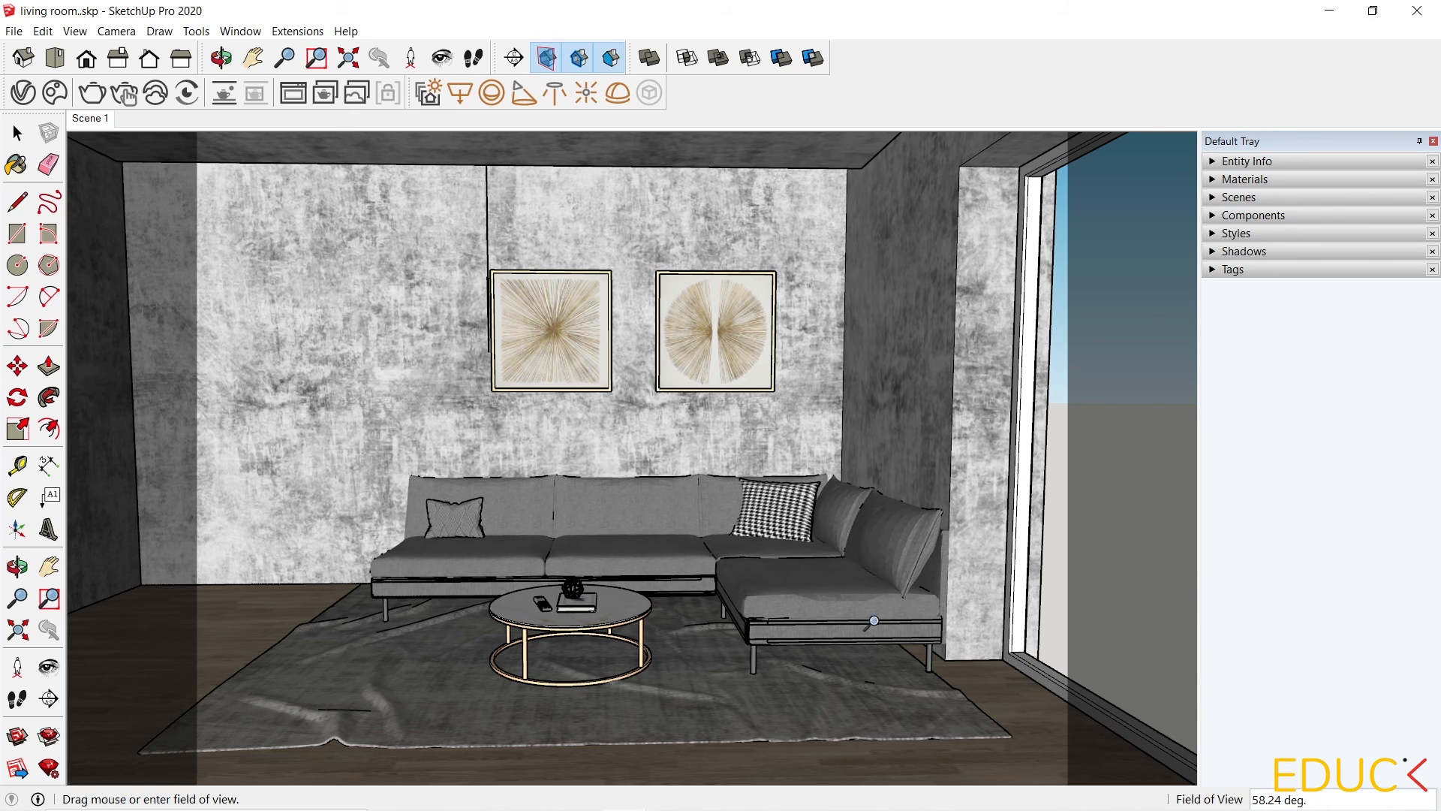
pyautogui.moveTo(610, 450); pyautogui.dragTo(611, 283)
pyautogui.click(9, 142)
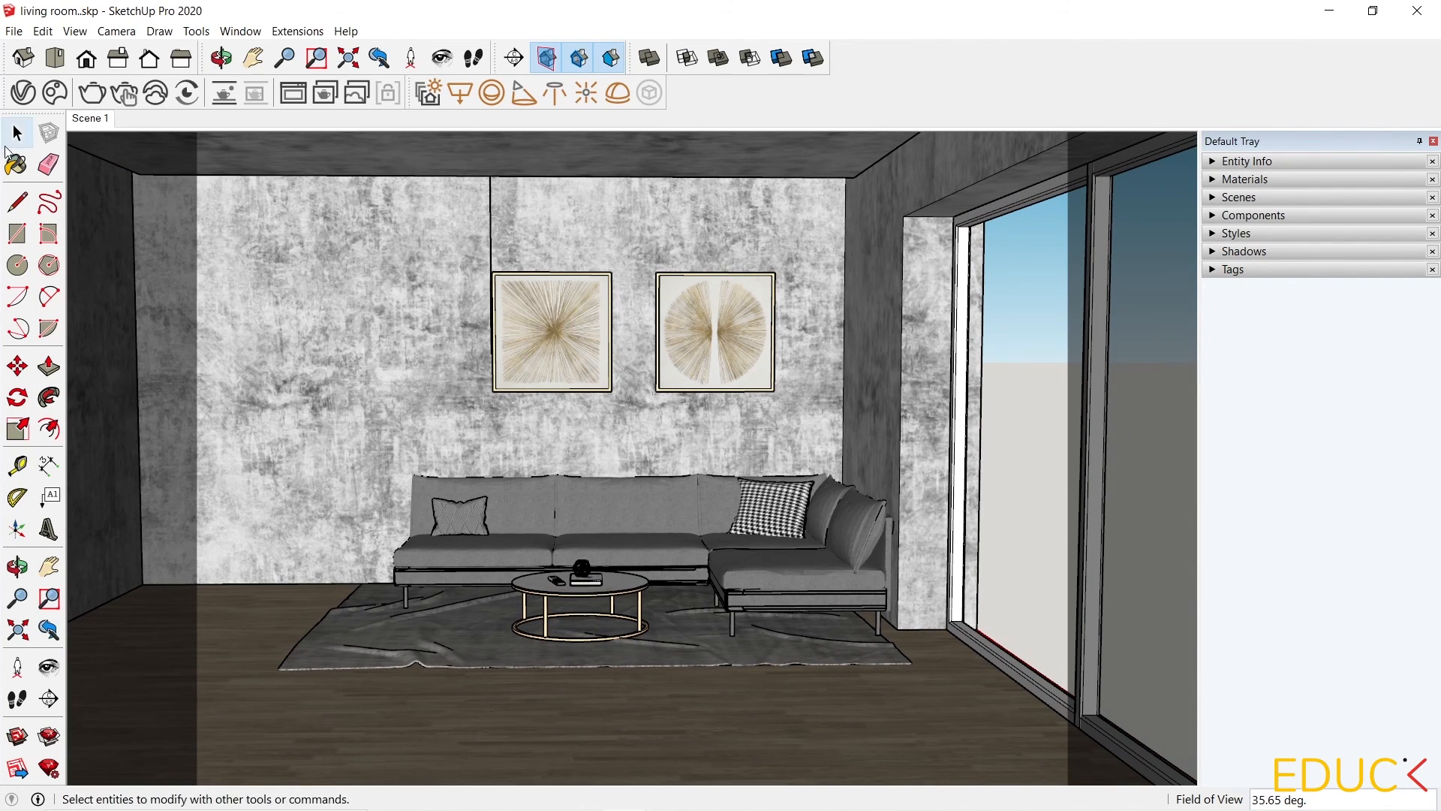
# Set the camera eye height to 130 cm.
pyautogui.scroll(4, 614, 493)
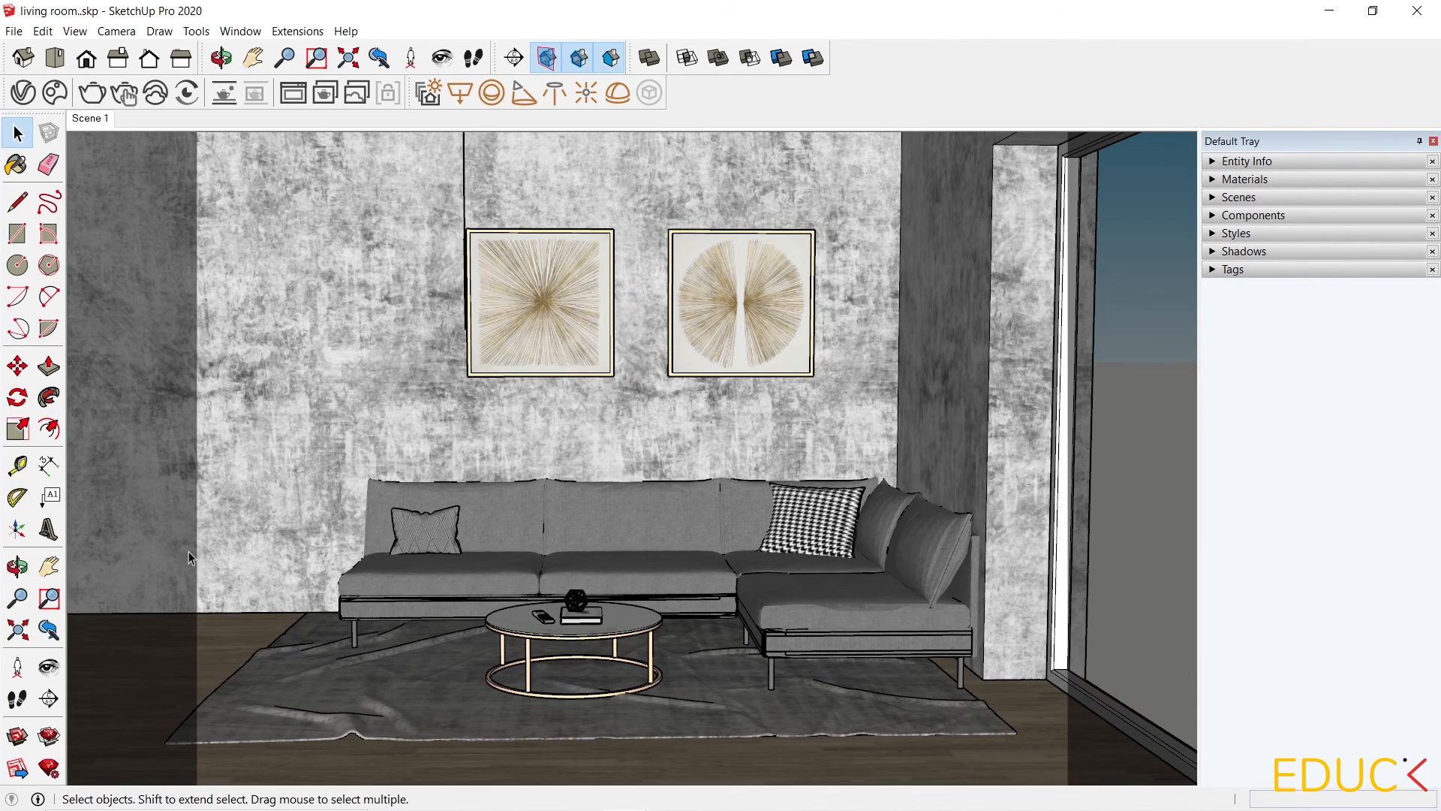
pyautogui.click(49, 667)
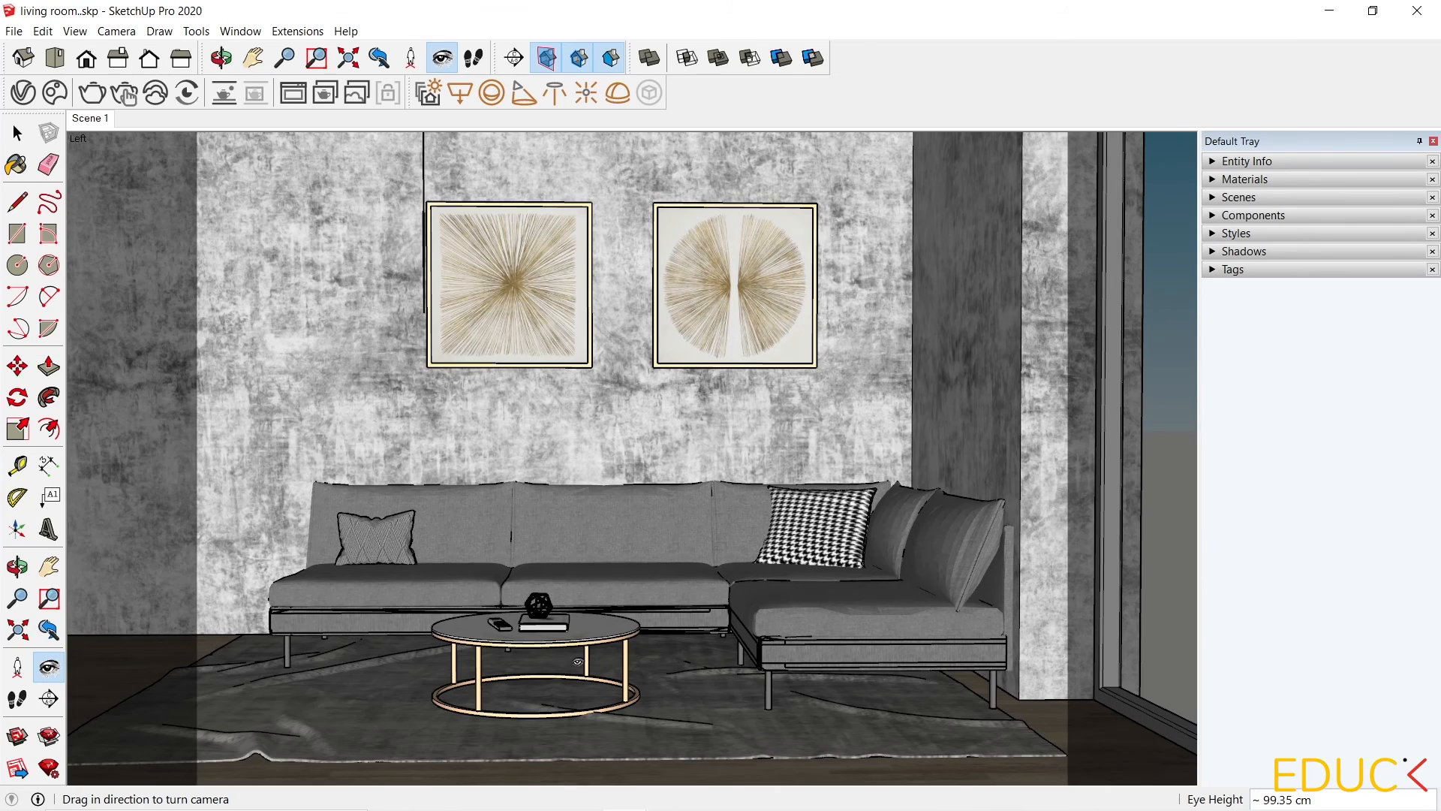
pyautogui.write('130')
pyautogui.press('Return')
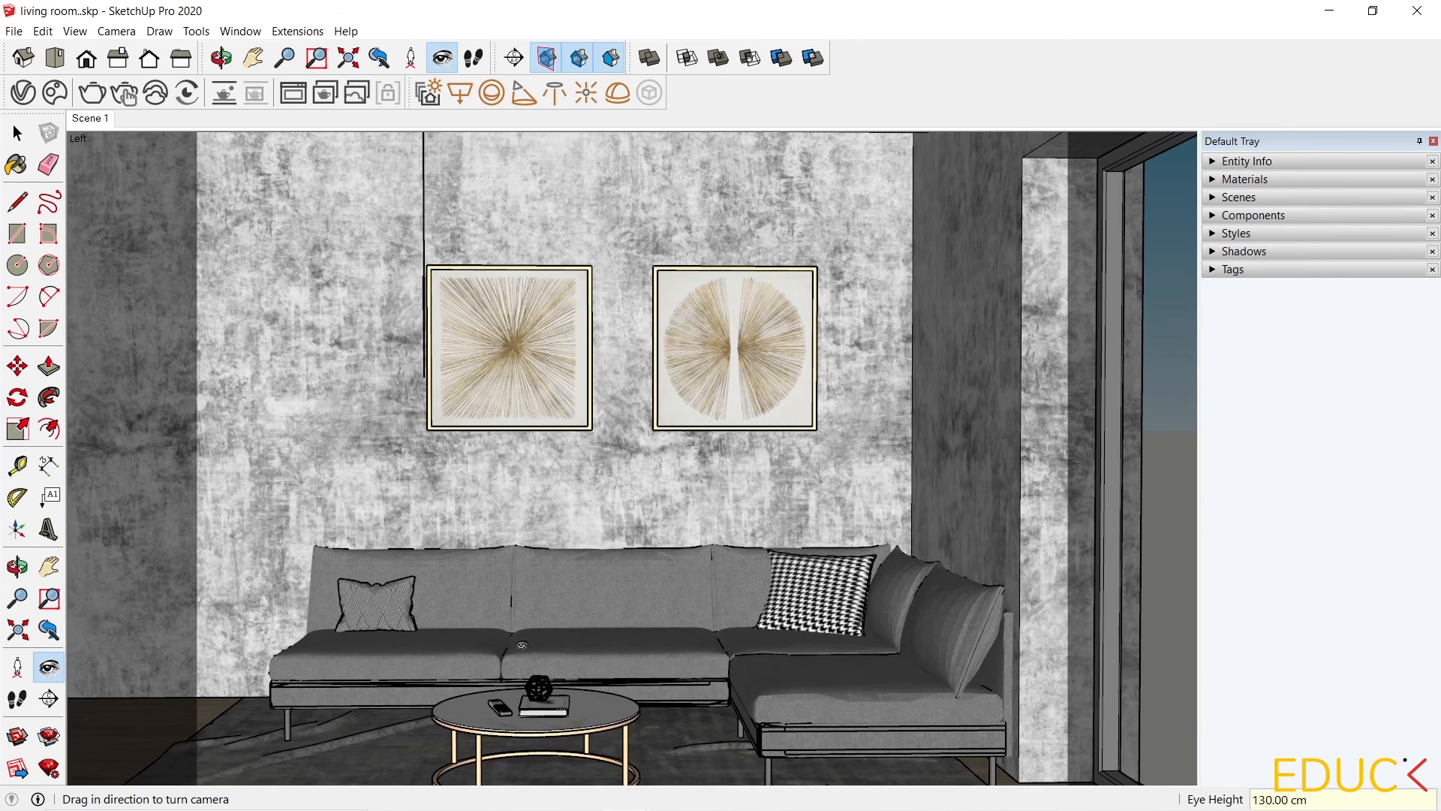
# Switch the camera to Two-Point Perspective and frame the sofa wall and artwork.
pyautogui.click(17, 567)
pyautogui.moveTo(420, 565); pyautogui.dragTo(477, 612)
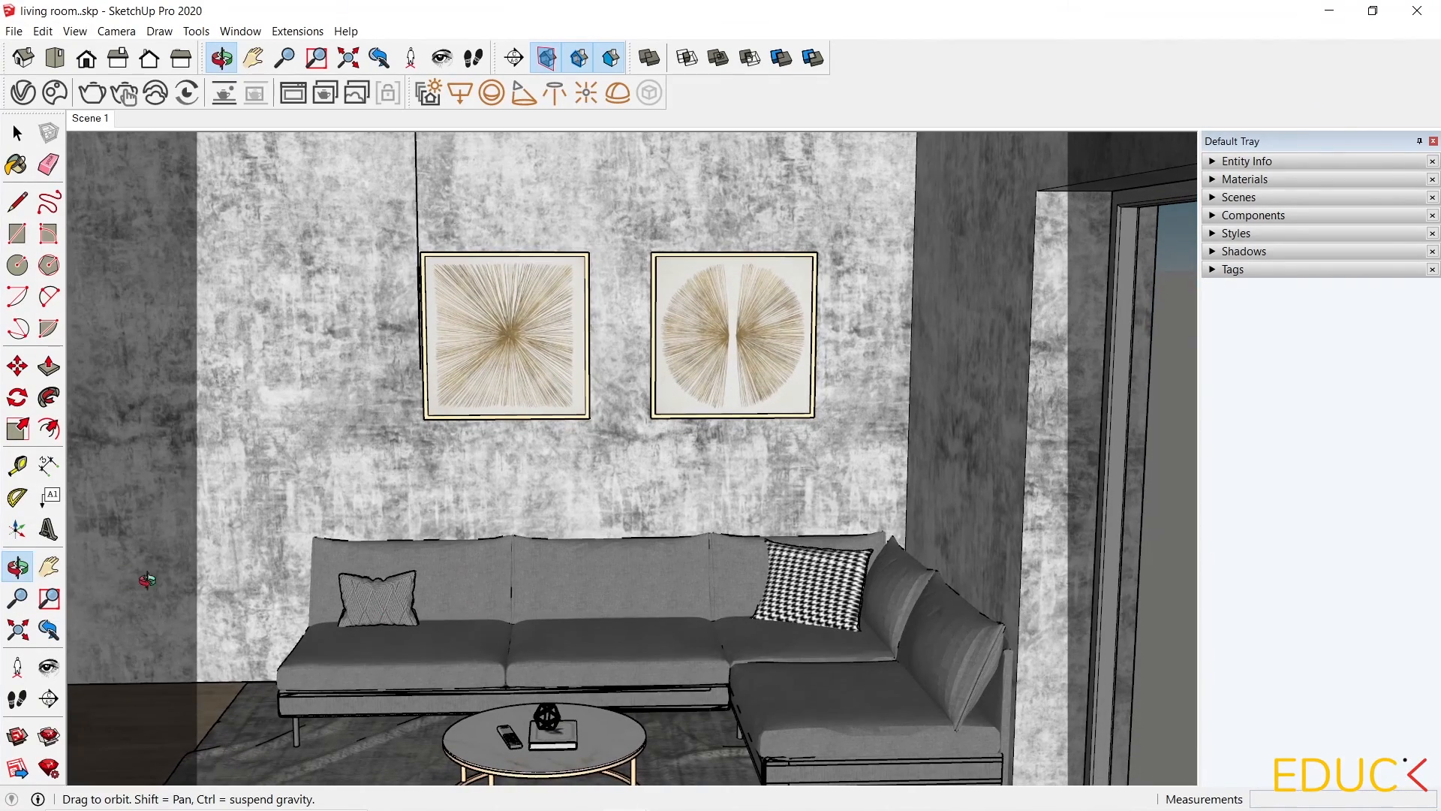
pyautogui.click(48, 575)
pyautogui.moveTo(357, 514); pyautogui.dragTo(356, 451)
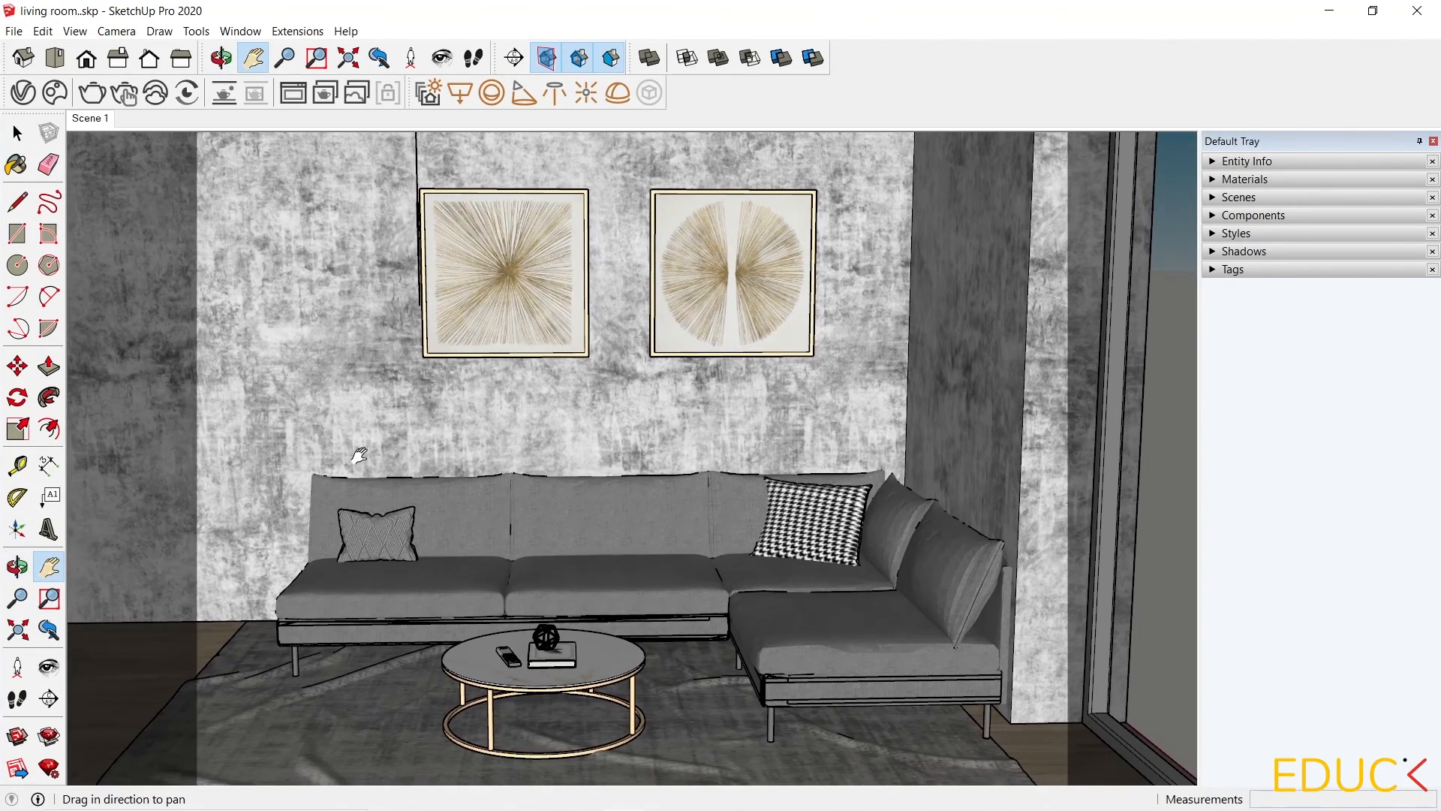
pyautogui.click(116, 31)
pyautogui.click(150, 147)
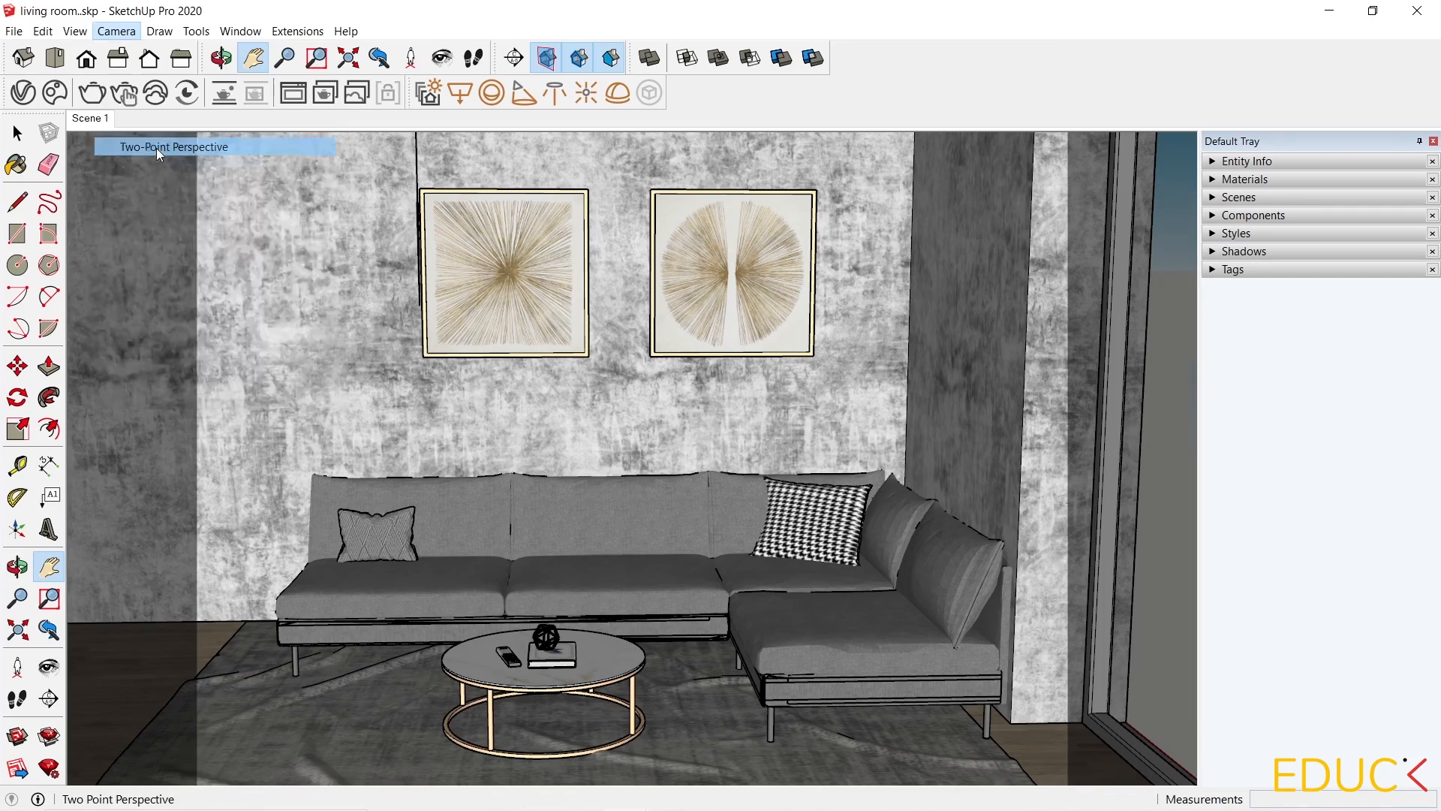
pyautogui.moveTo(600, 628); pyautogui.dragTo(587, 490)
pyautogui.moveTo(507, 308); pyautogui.dragTo(496, 242)
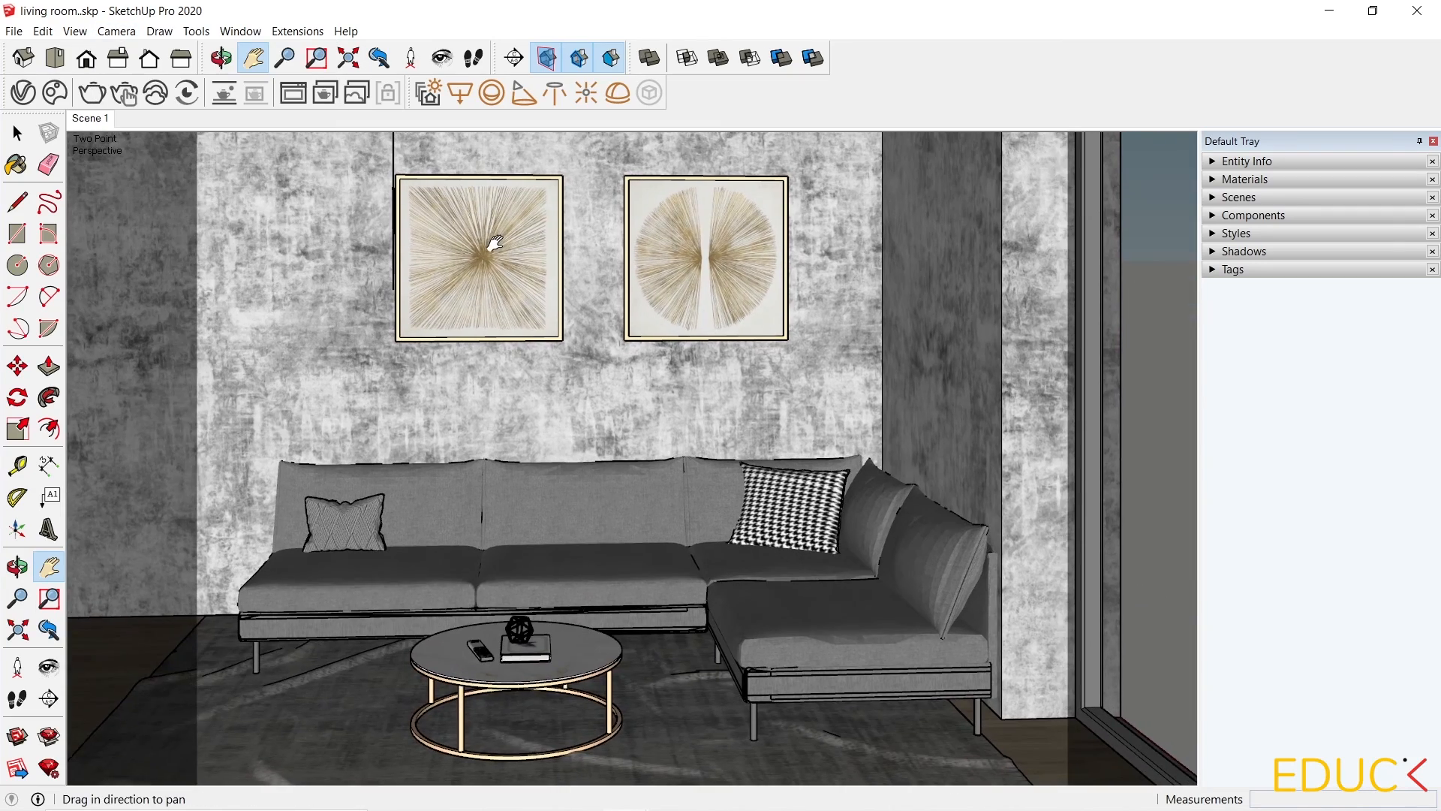
pyautogui.click(18, 598)
pyautogui.moveTo(356, 572)
pyautogui.mouseDown()
pyautogui.moveTo(360, 588)
pyautogui.moveTo(362, 560)
pyautogui.moveTo(360, 572)
pyautogui.mouseUp()
pyautogui.click(49, 566)
pyautogui.moveTo(92, 533); pyautogui.dragTo(88, 522)
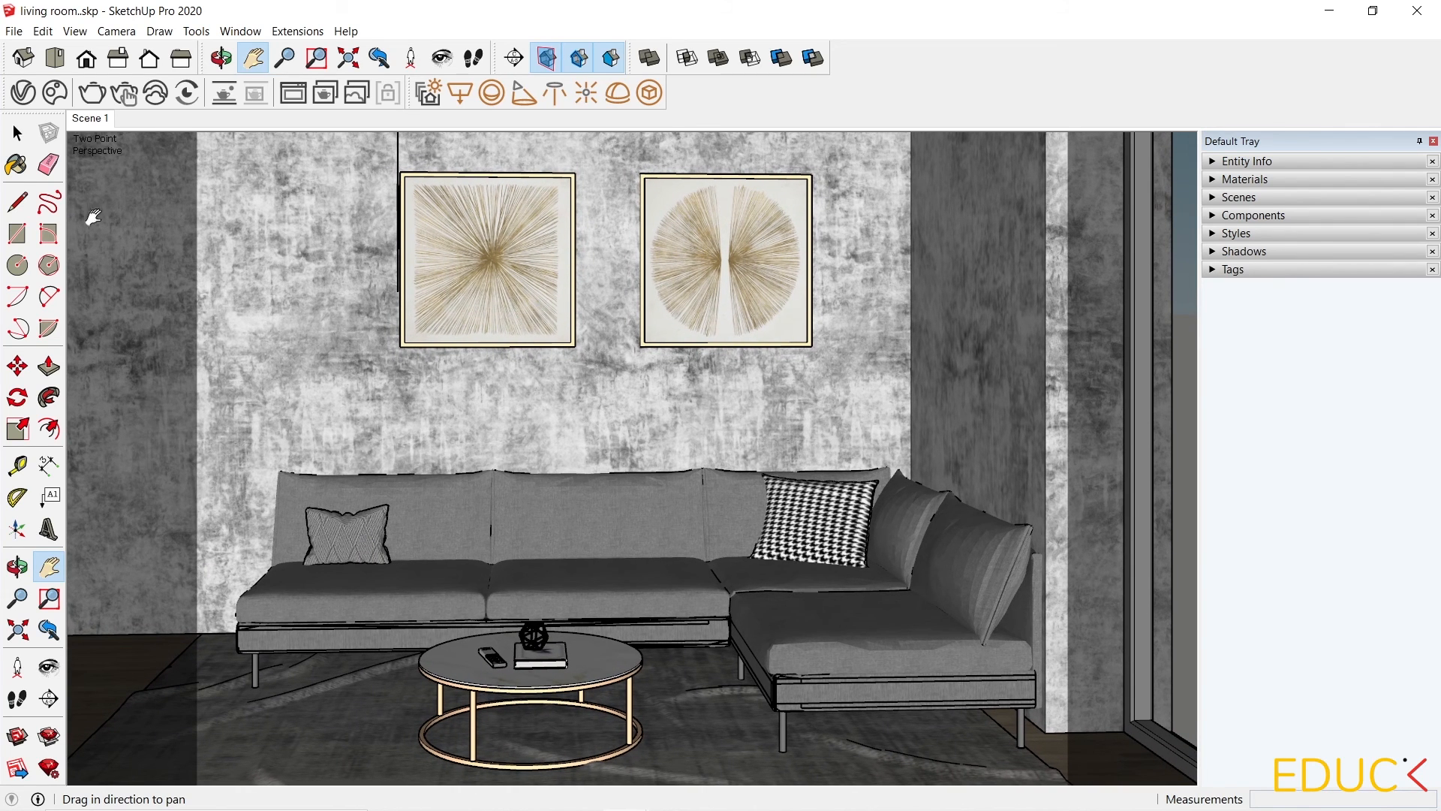
# Update Scene 1 with the current camera view.
pyautogui.rightClick(91, 128)
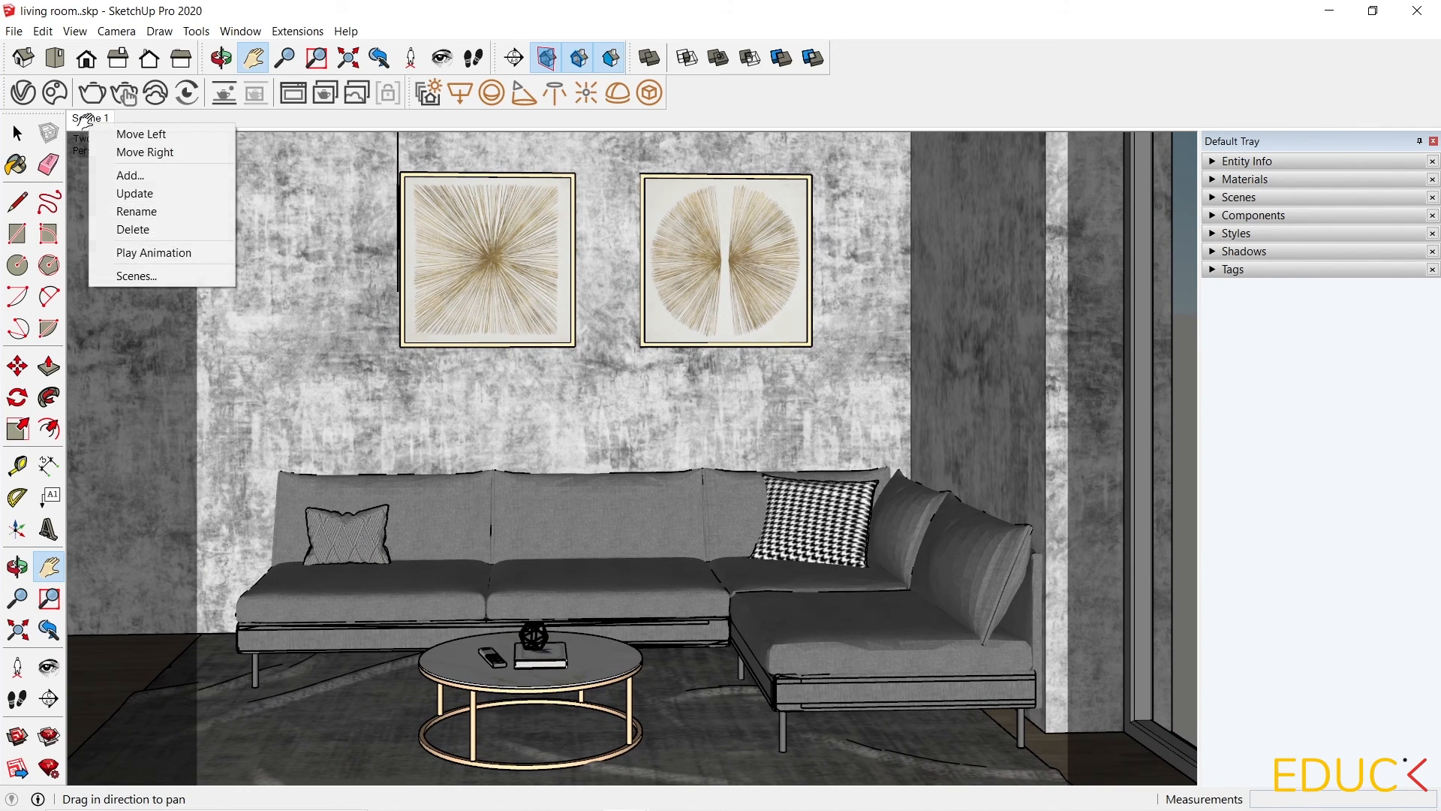
pyautogui.click(143, 194)
pyautogui.click(12, 137)
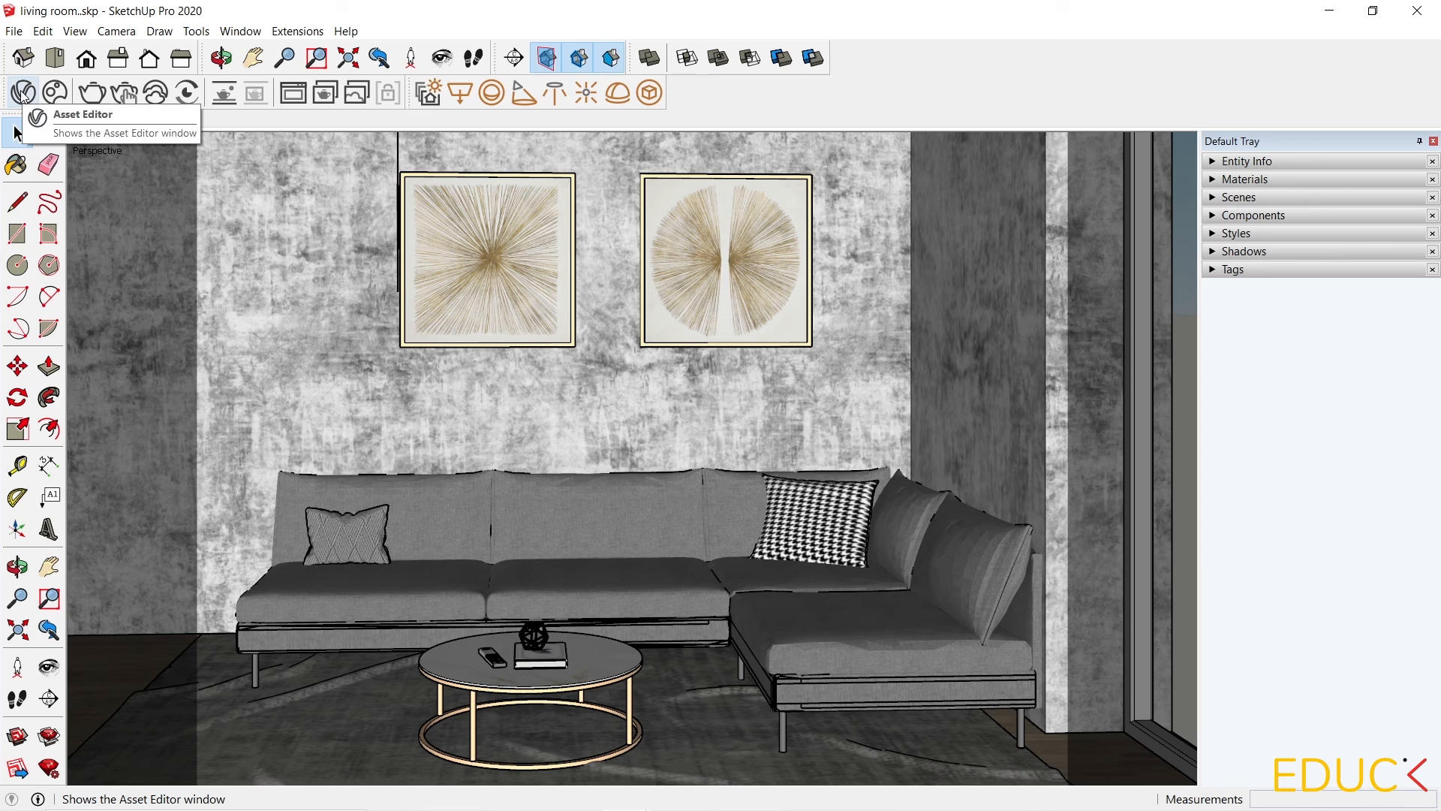
# Add a Light Mix render element in the V-Ray Asset Editor.
pyautogui.click(23, 92)
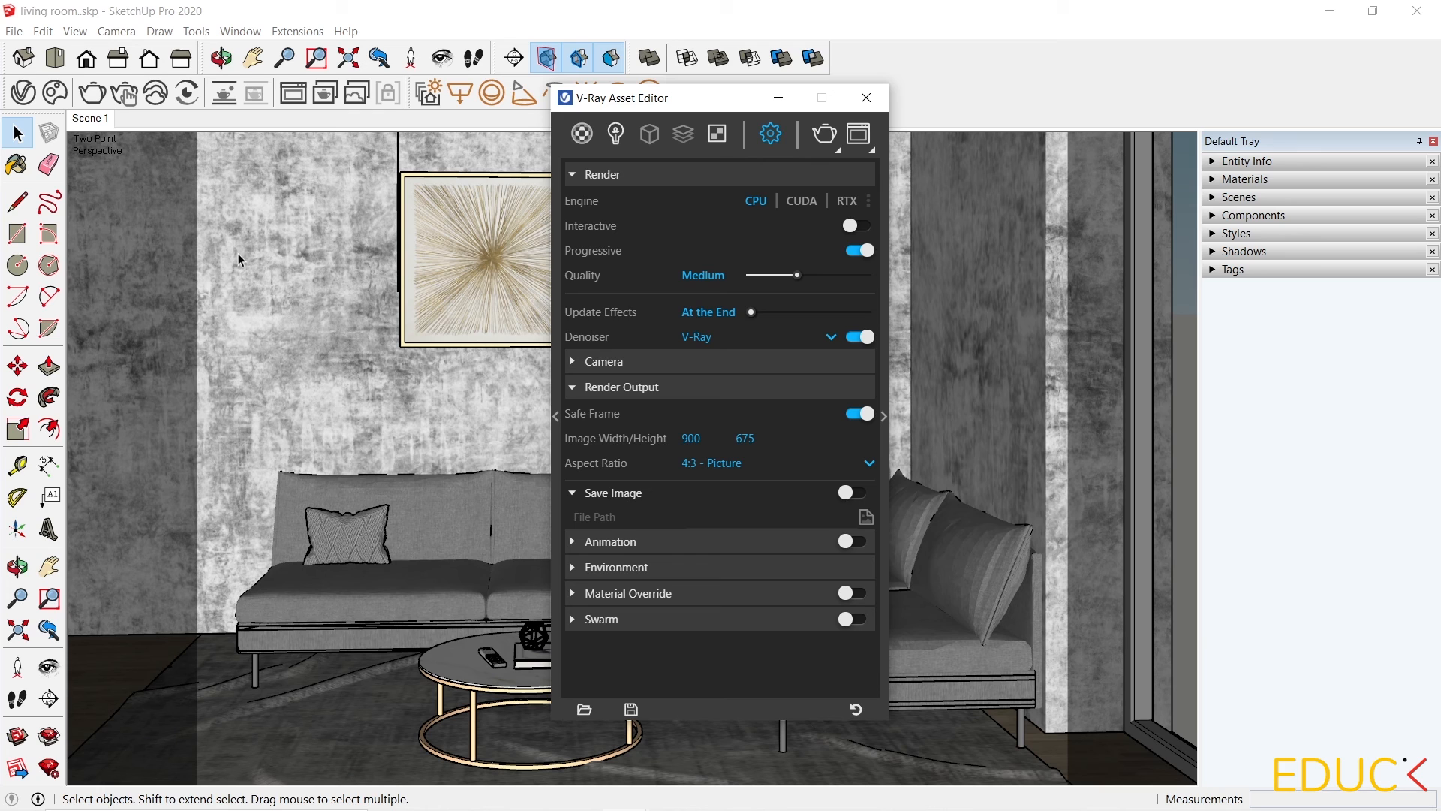
pyautogui.click(686, 137)
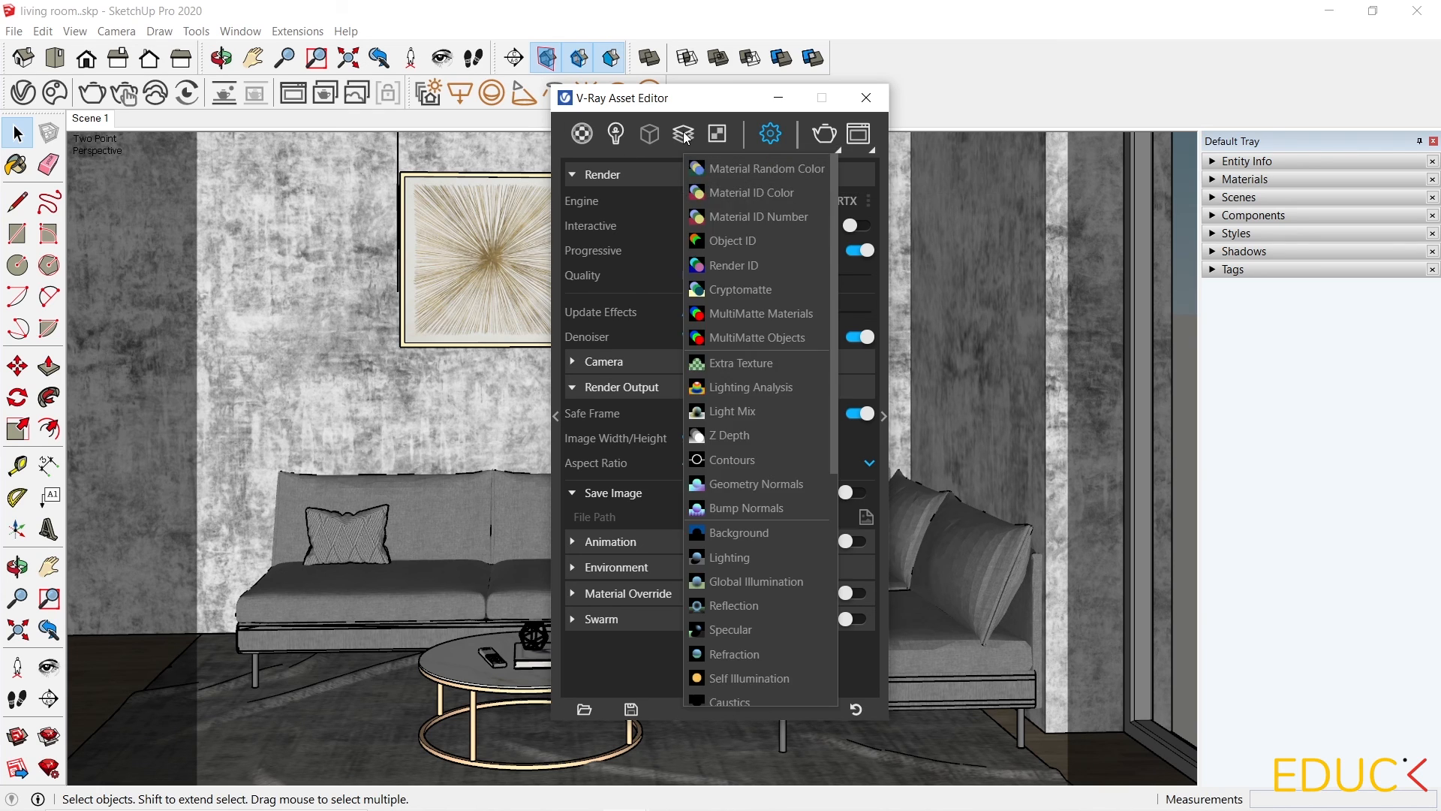
pyautogui.click(745, 411)
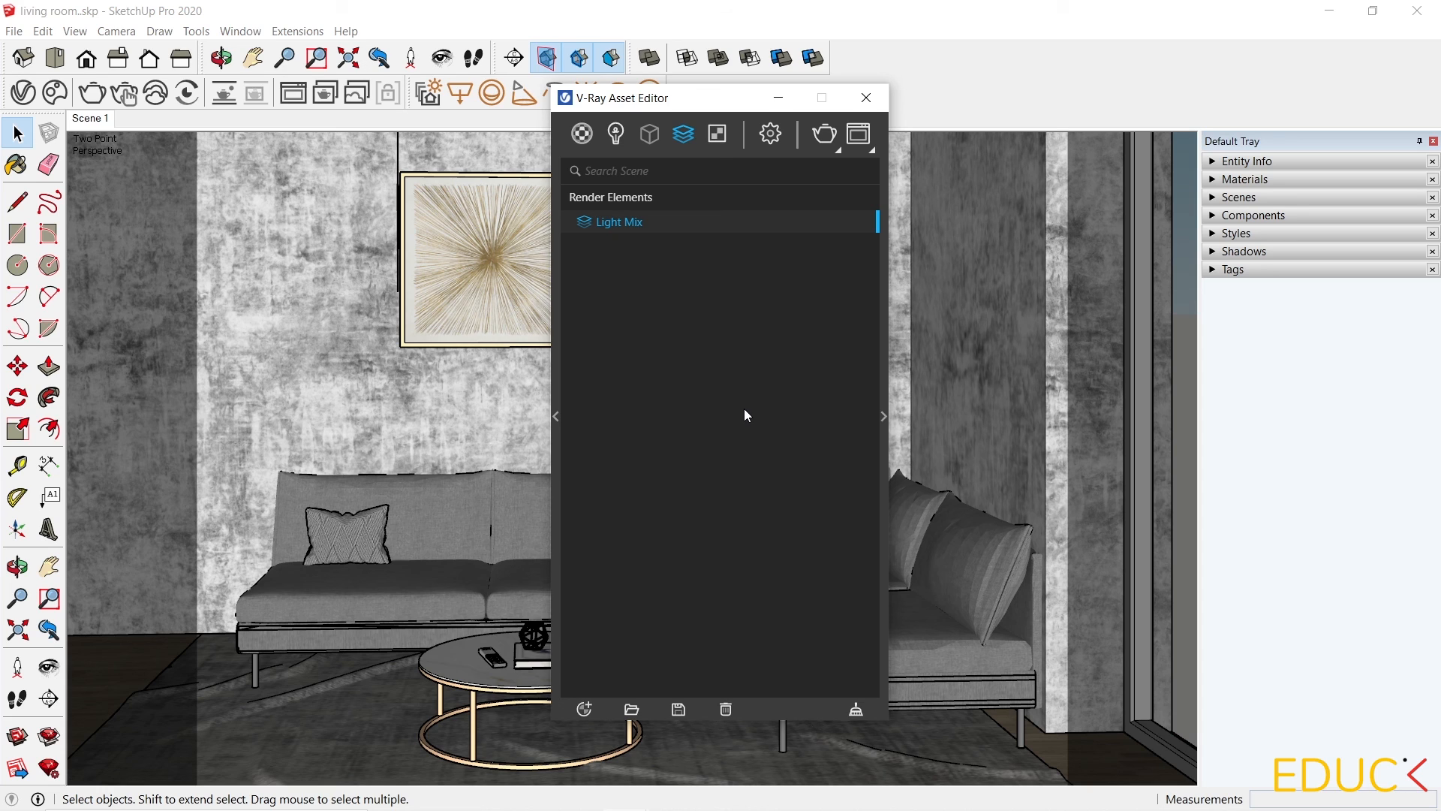
# Open the render settings, turn off Progressive rendering and set Quality to Medium+.
pyautogui.click(769, 135)
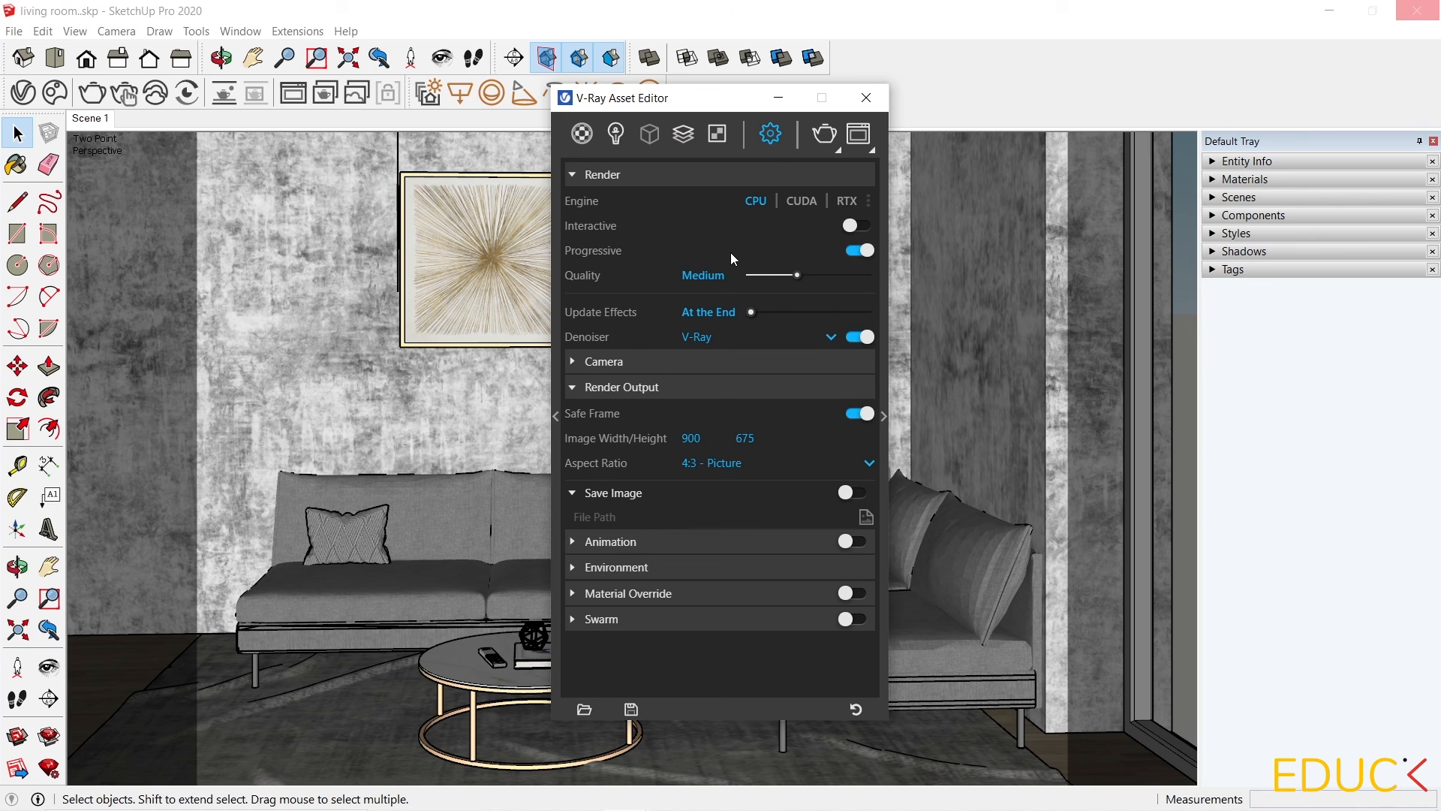
pyautogui.click(864, 251)
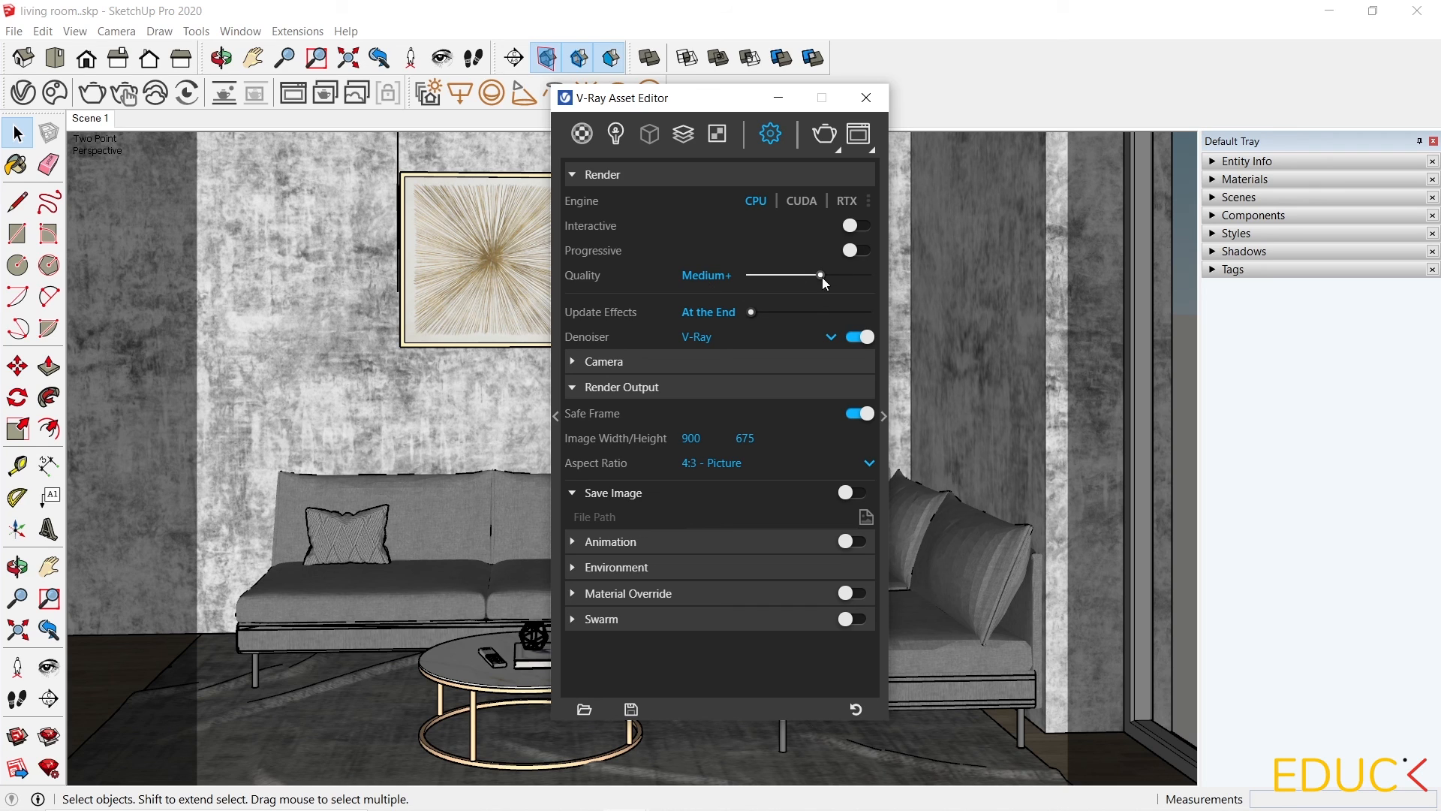
# Set the output image width to 2000 and start the render.
pyautogui.click(692, 439)
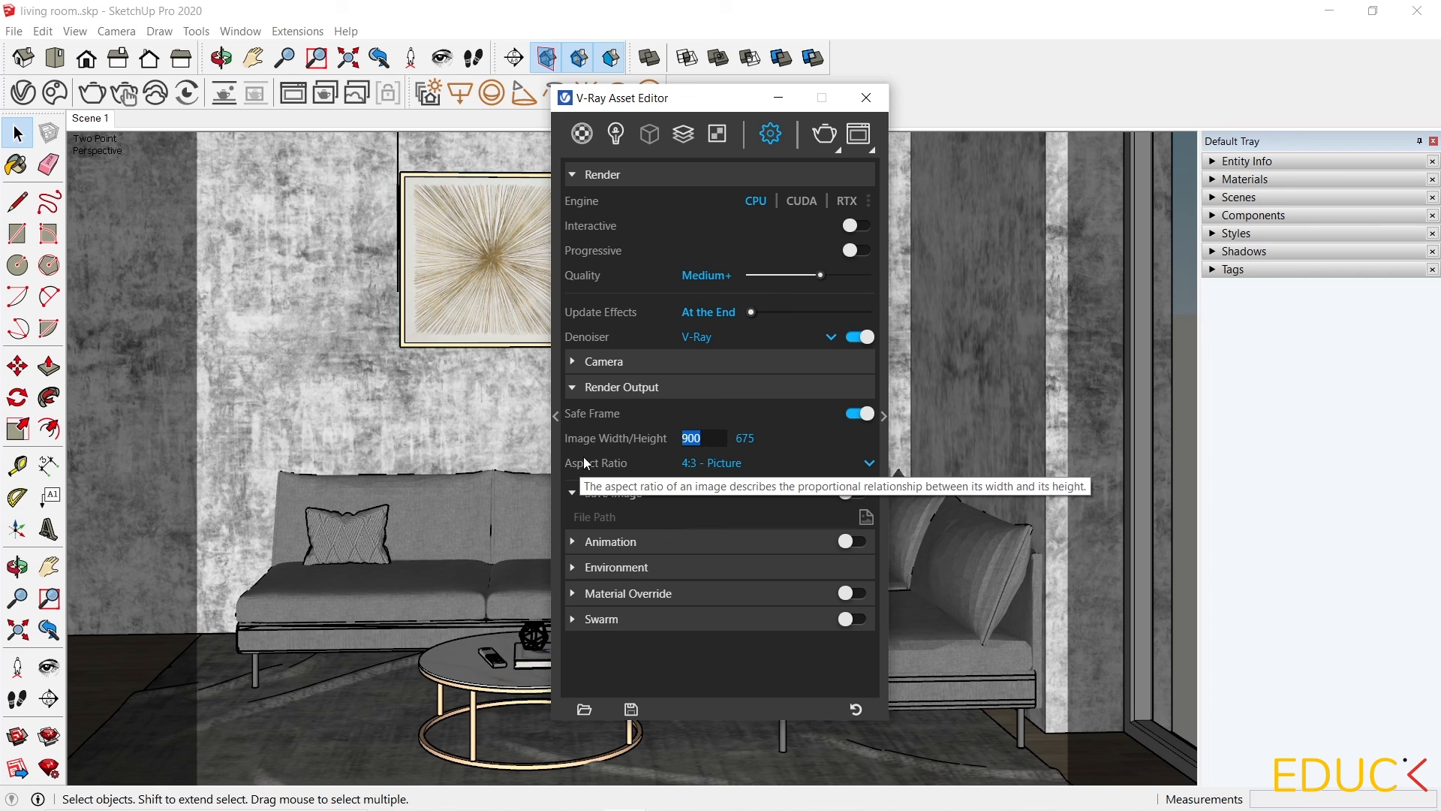
pyautogui.write('2000')
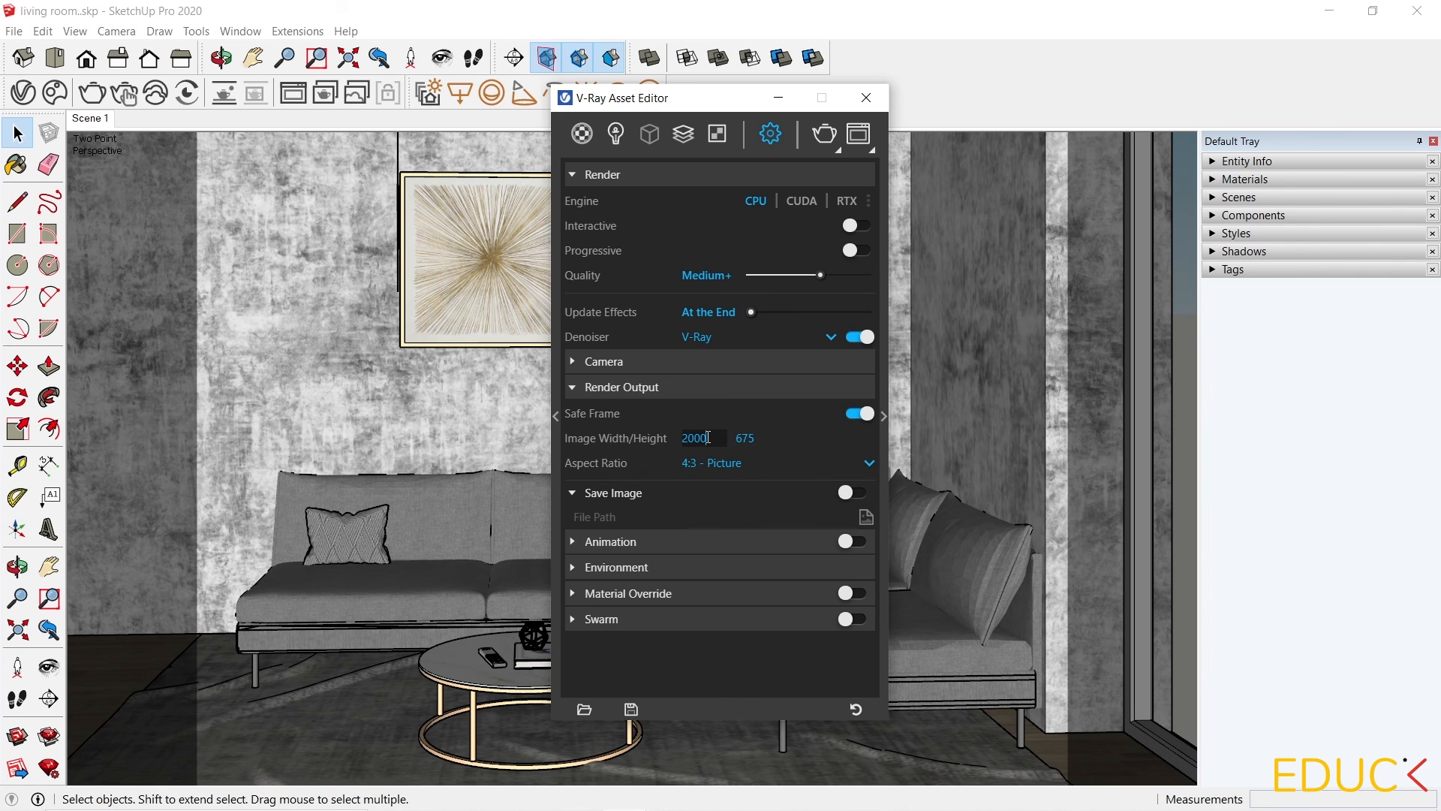
pyautogui.press('Return')
pyautogui.click(829, 135)
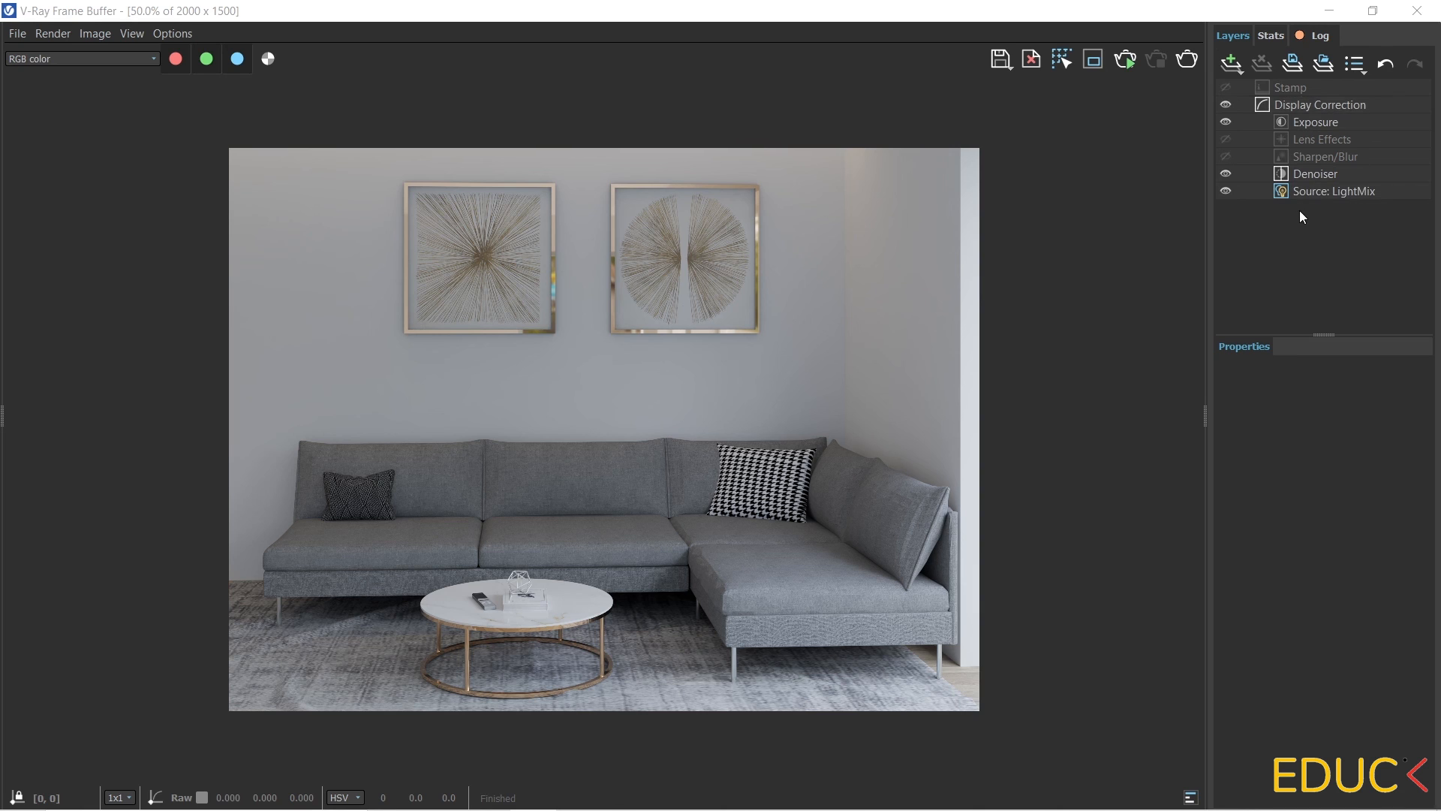
# In the frame buffer's Exposure layer, set exposure to 0.080, highlight burn to 0.198 and contrast to 0.016.
pyautogui.click(1319, 127)
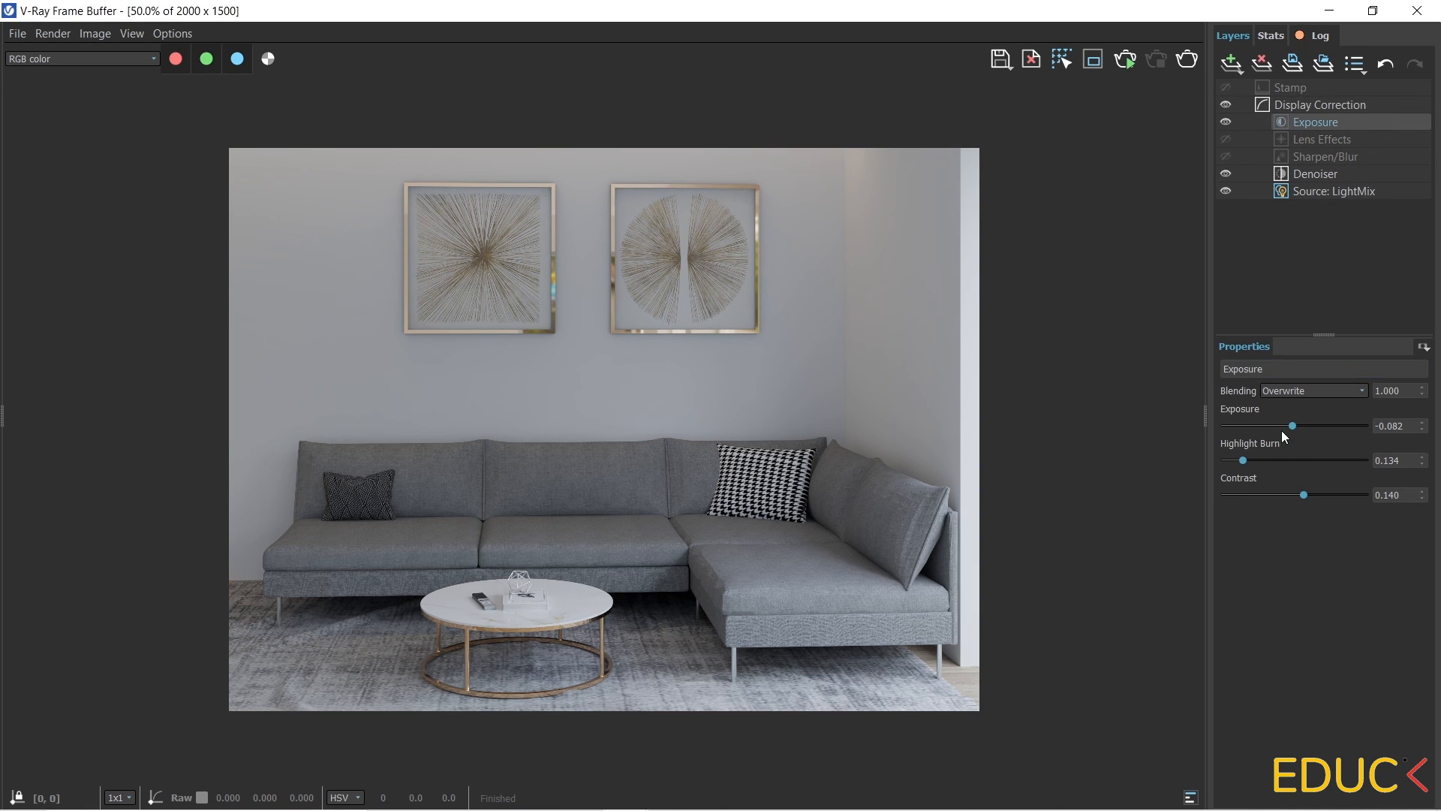
pyautogui.moveTo(1293, 425); pyautogui.dragTo(1297, 420)
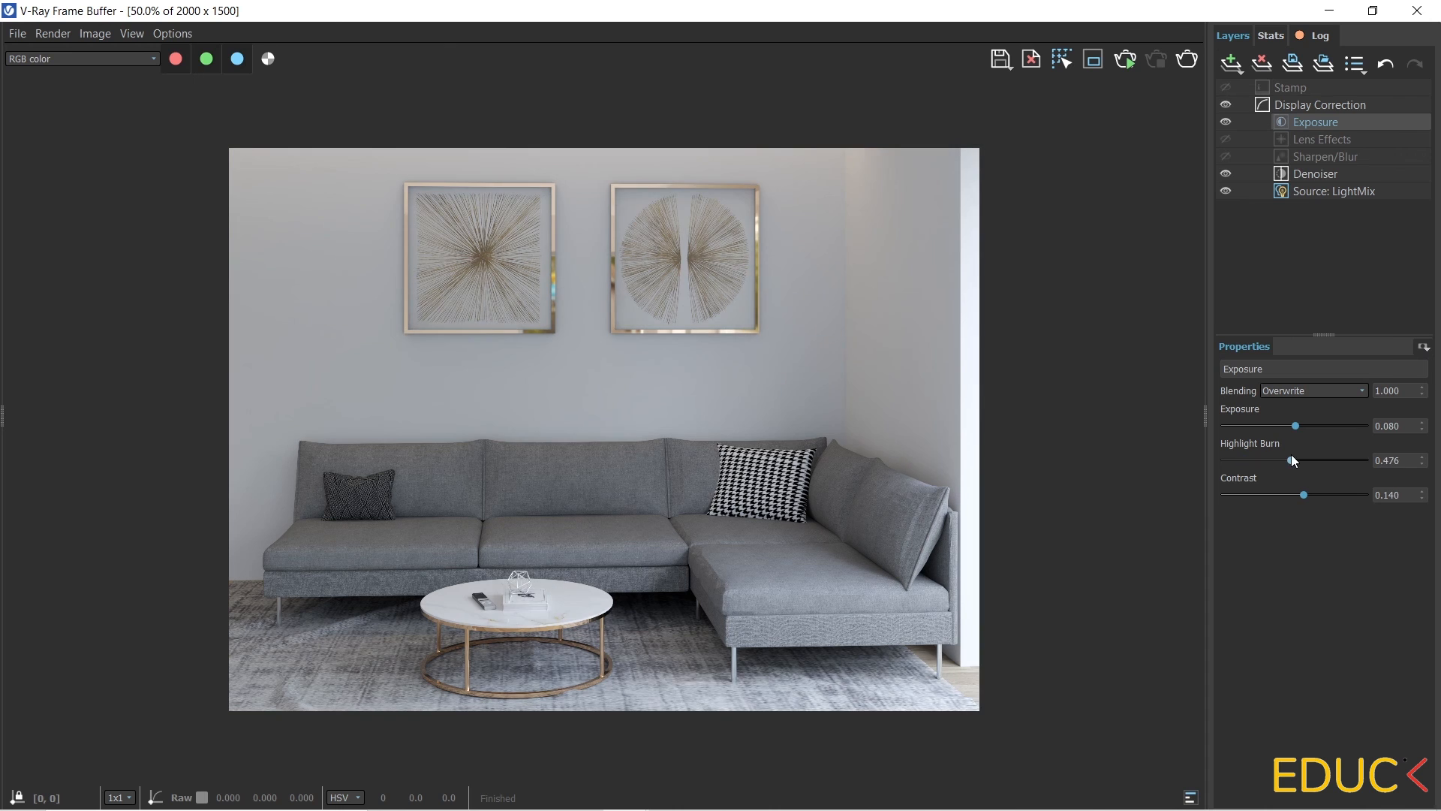
pyautogui.moveTo(1244, 460); pyautogui.dragTo(1240, 457)
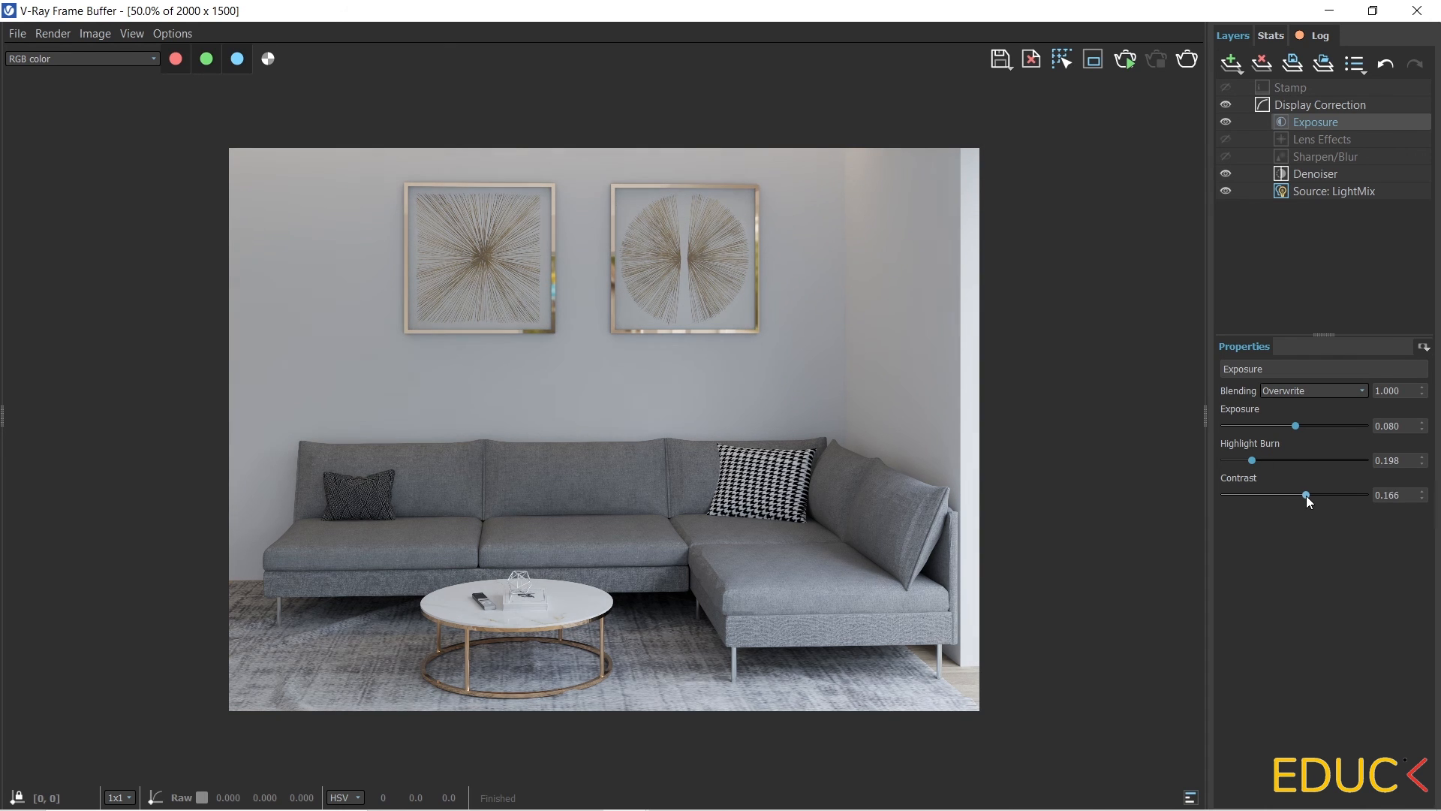
pyautogui.moveTo(1306, 496)
pyautogui.mouseDown()
pyautogui.moveTo(1284, 489)
pyautogui.moveTo(1300, 489)
pyautogui.mouseUp()
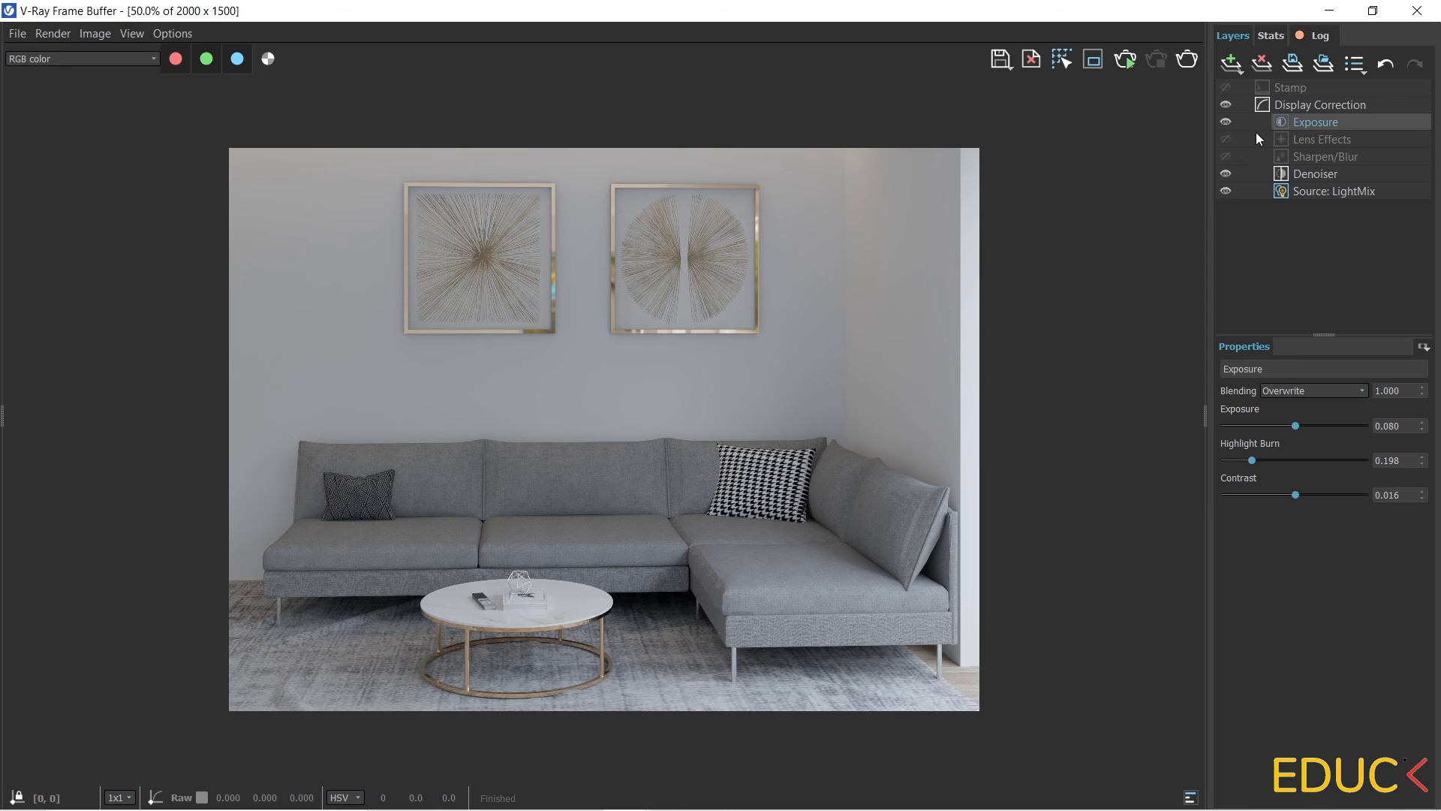
# Add a White Balance correction layer and raise its temperature to about 7042.
pyautogui.click(1232, 62)
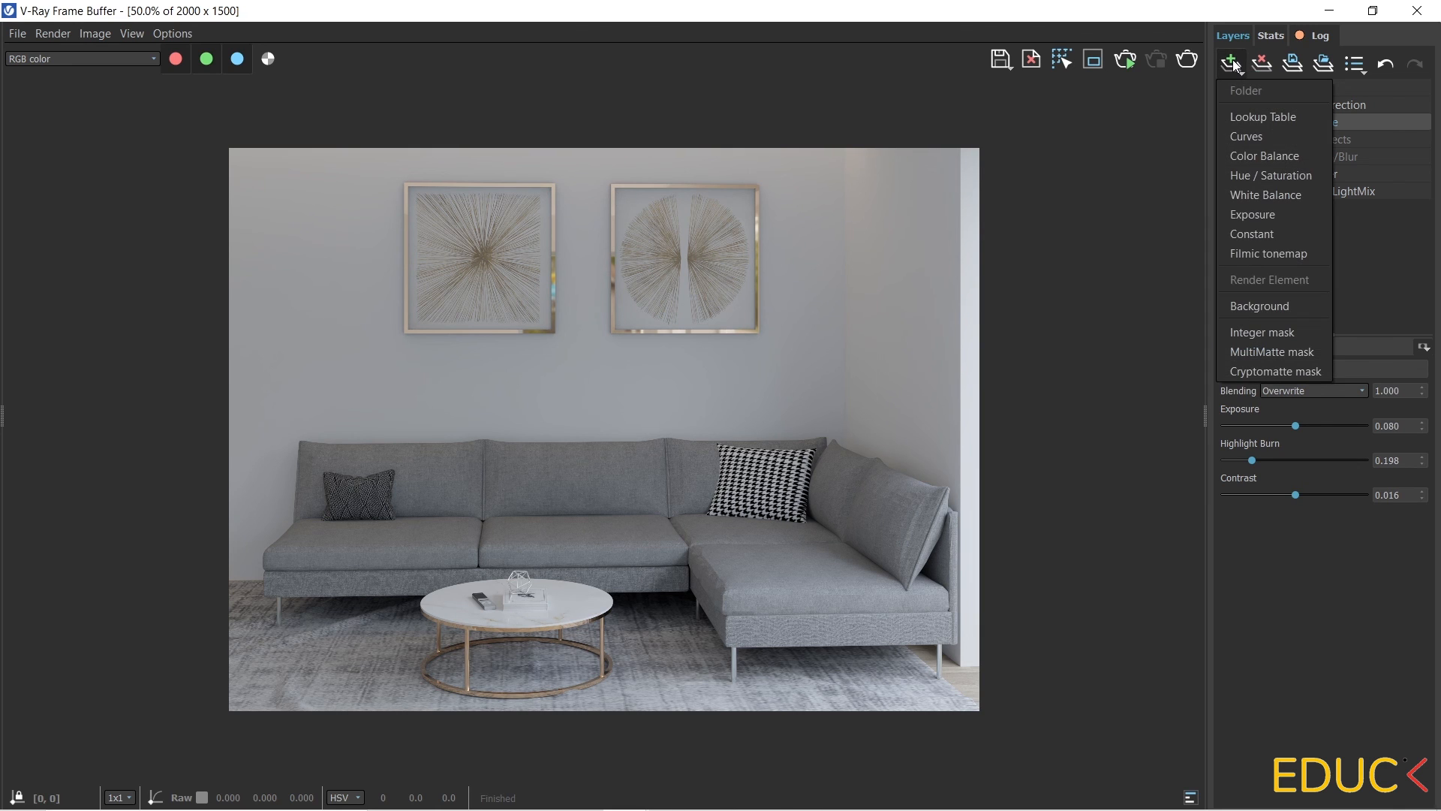
pyautogui.click(1280, 196)
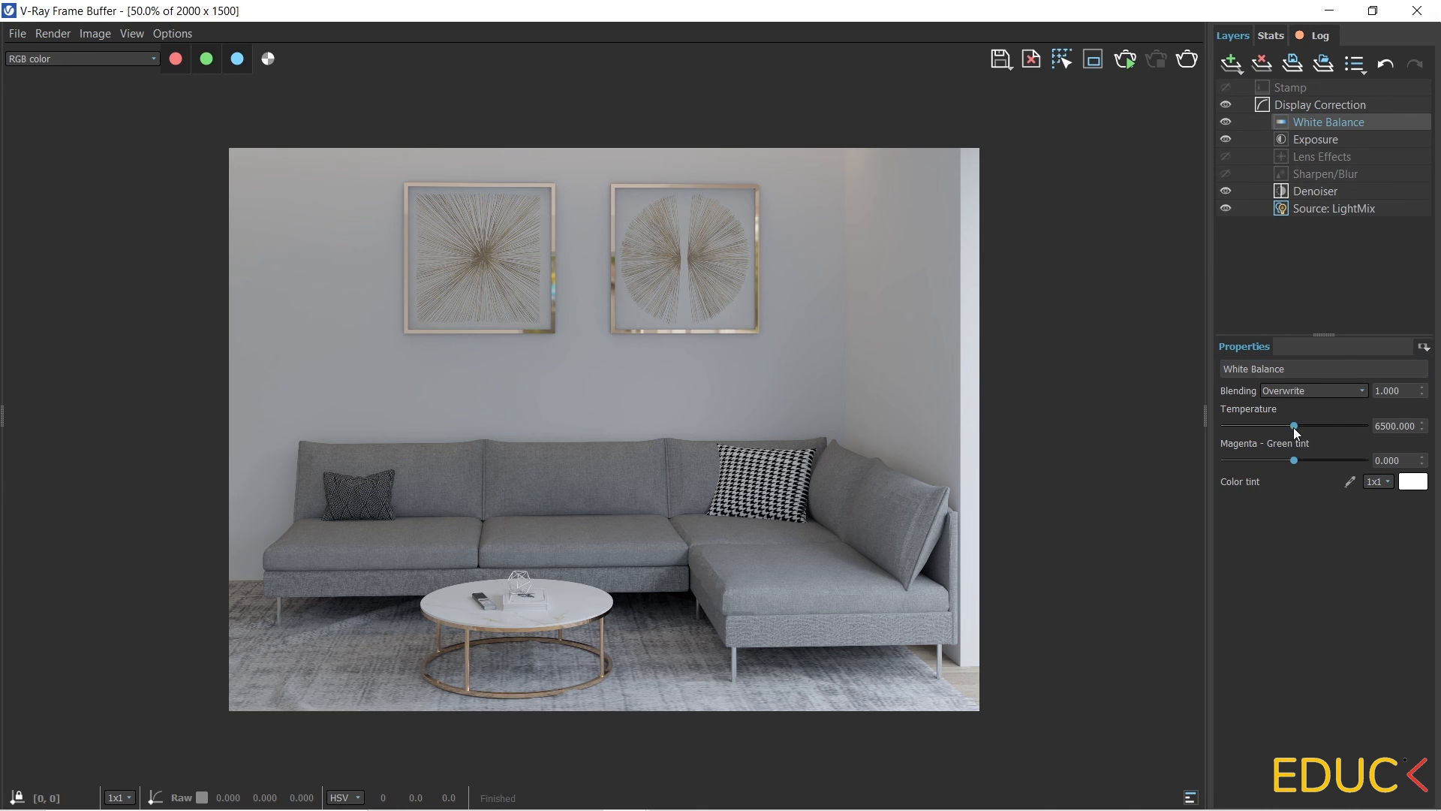
pyautogui.moveTo(1294, 426)
pyautogui.mouseDown()
pyautogui.moveTo(1325, 422)
pyautogui.moveTo(1285, 426)
pyautogui.moveTo(1317, 421)
pyautogui.moveTo(1304, 414)
pyautogui.mouseUp()
# Add a Curves correction layer, bend the master curve into a gentle S-shape, and toggle the layer to compare.
pyautogui.click(1234, 64)
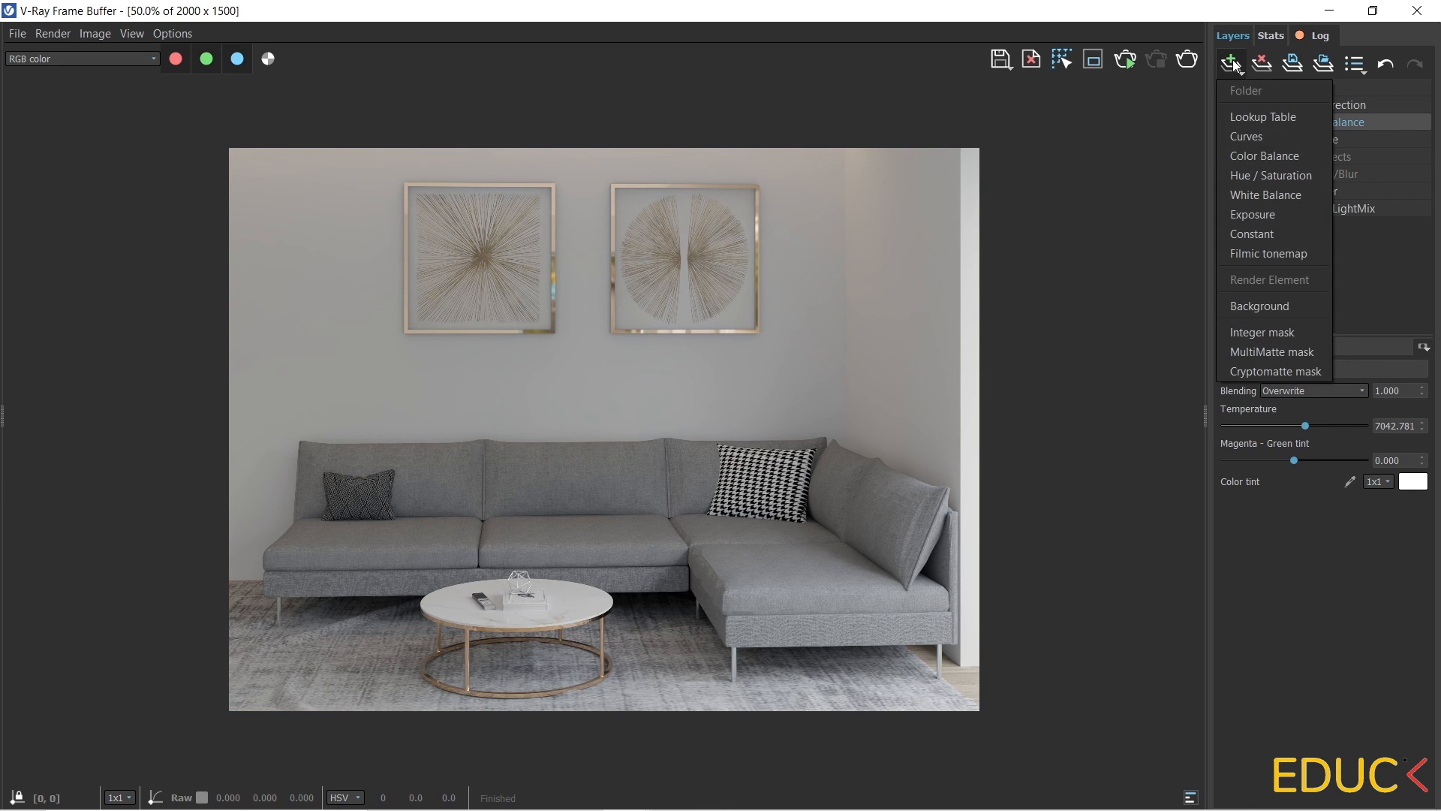
pyautogui.click(1279, 136)
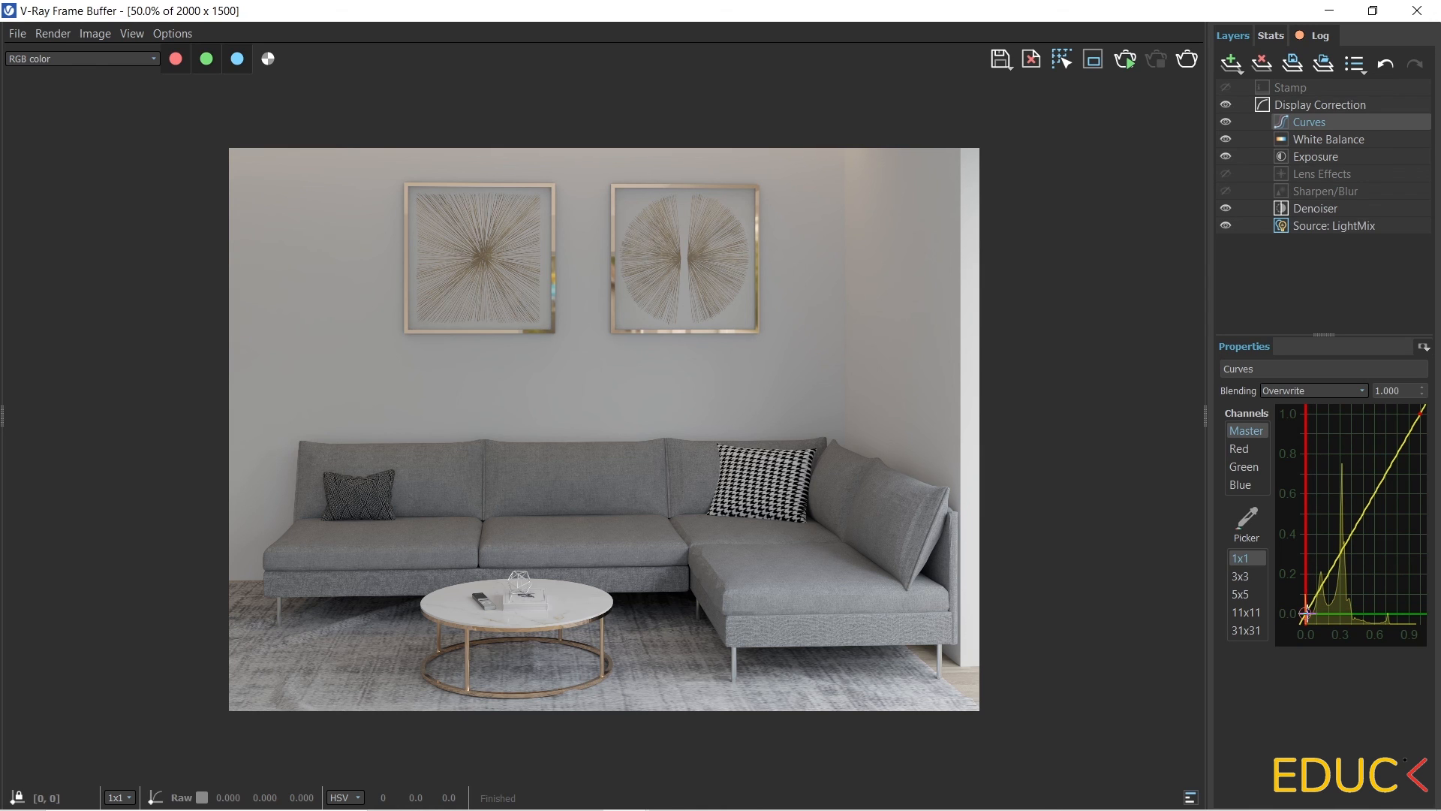
pyautogui.click(1338, 556)
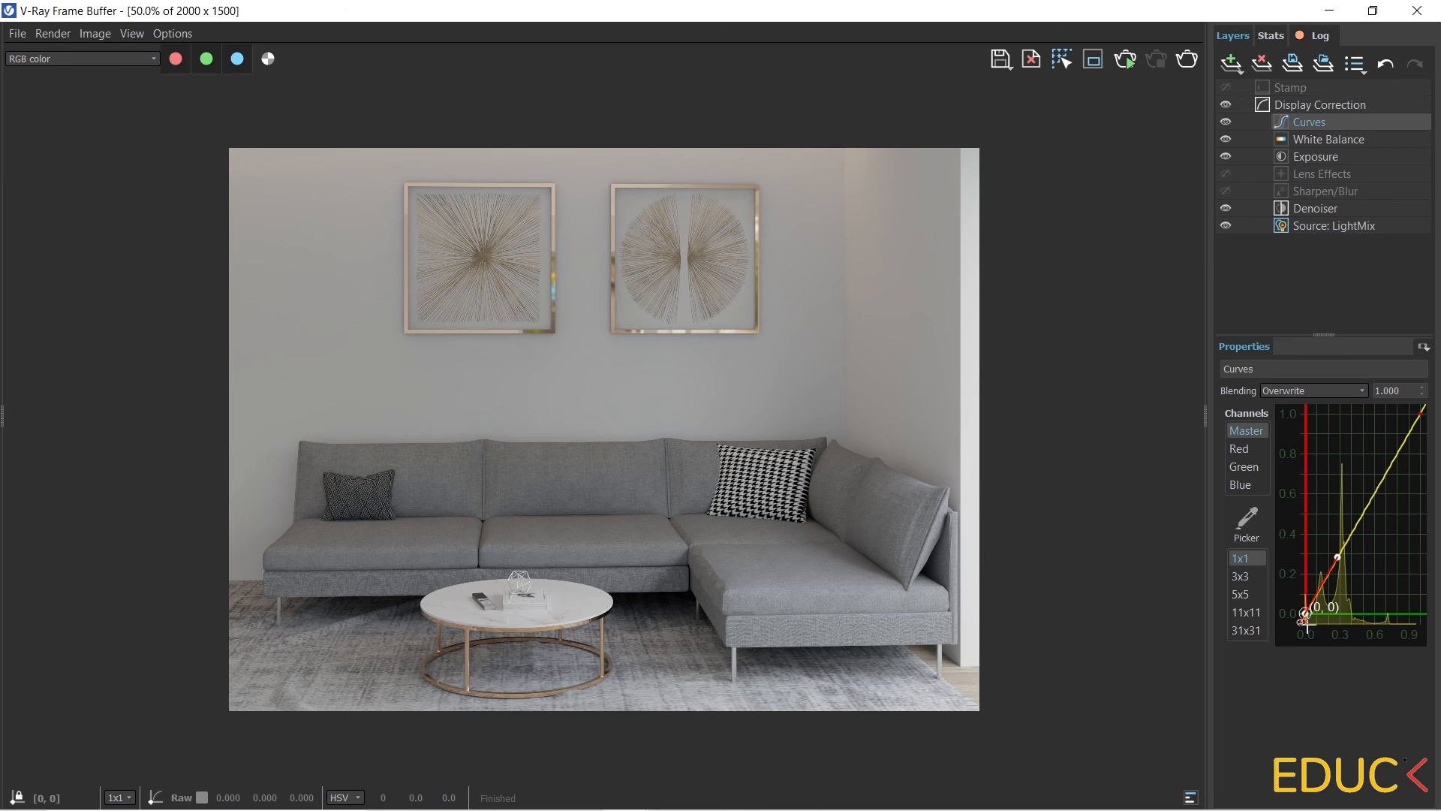
pyautogui.click(1419, 412)
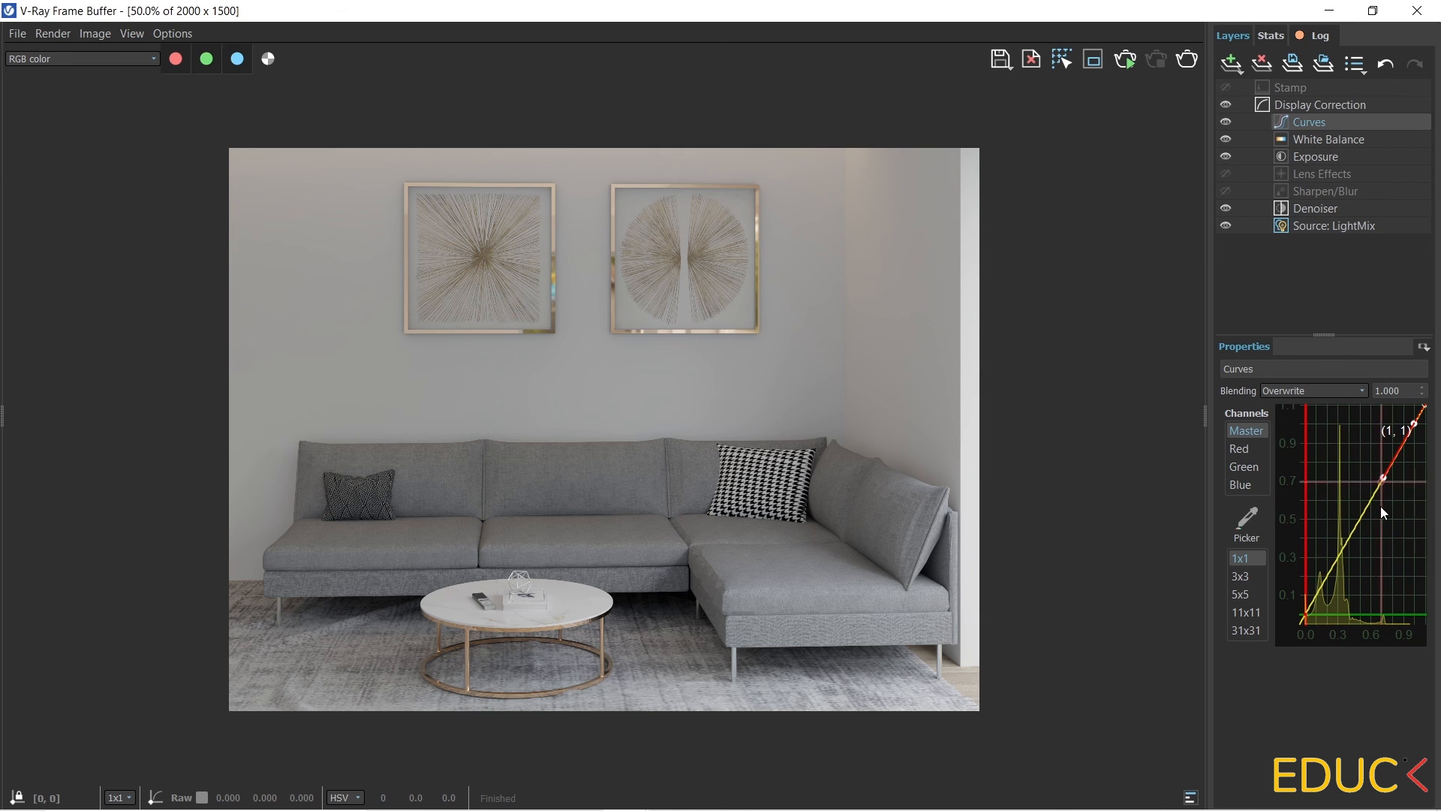
pyautogui.moveTo(1384, 478)
pyautogui.mouseDown()
pyautogui.moveTo(1397, 497)
pyautogui.moveTo(1383, 497)
pyautogui.moveTo(1407, 426)
pyautogui.moveTo(1371, 477)
pyautogui.mouseUp()
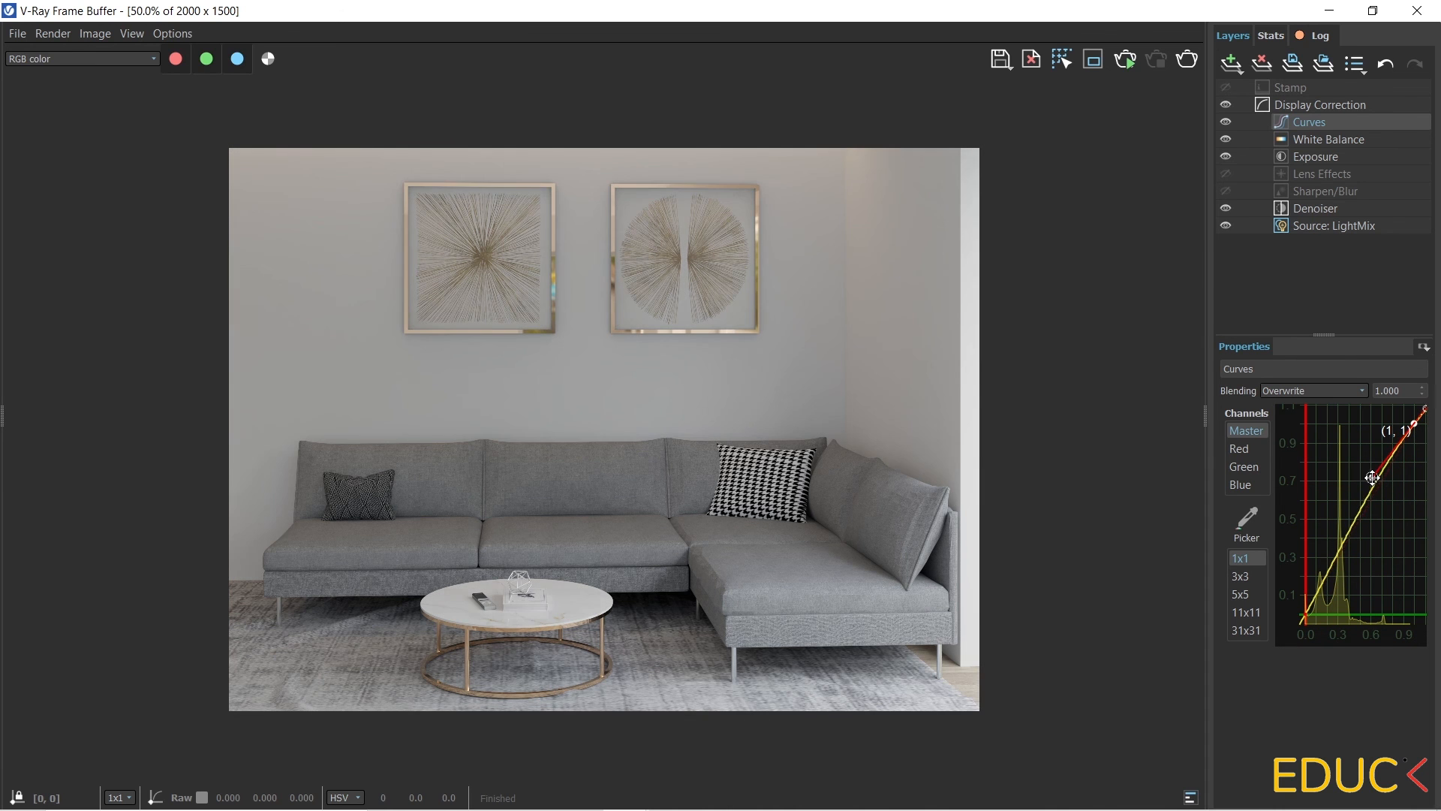
pyautogui.click(1306, 614)
pyautogui.moveTo(1344, 552)
pyautogui.mouseDown()
pyautogui.moveTo(1338, 595)
pyautogui.moveTo(1352, 552)
pyautogui.mouseUp()
pyautogui.click(1225, 122)
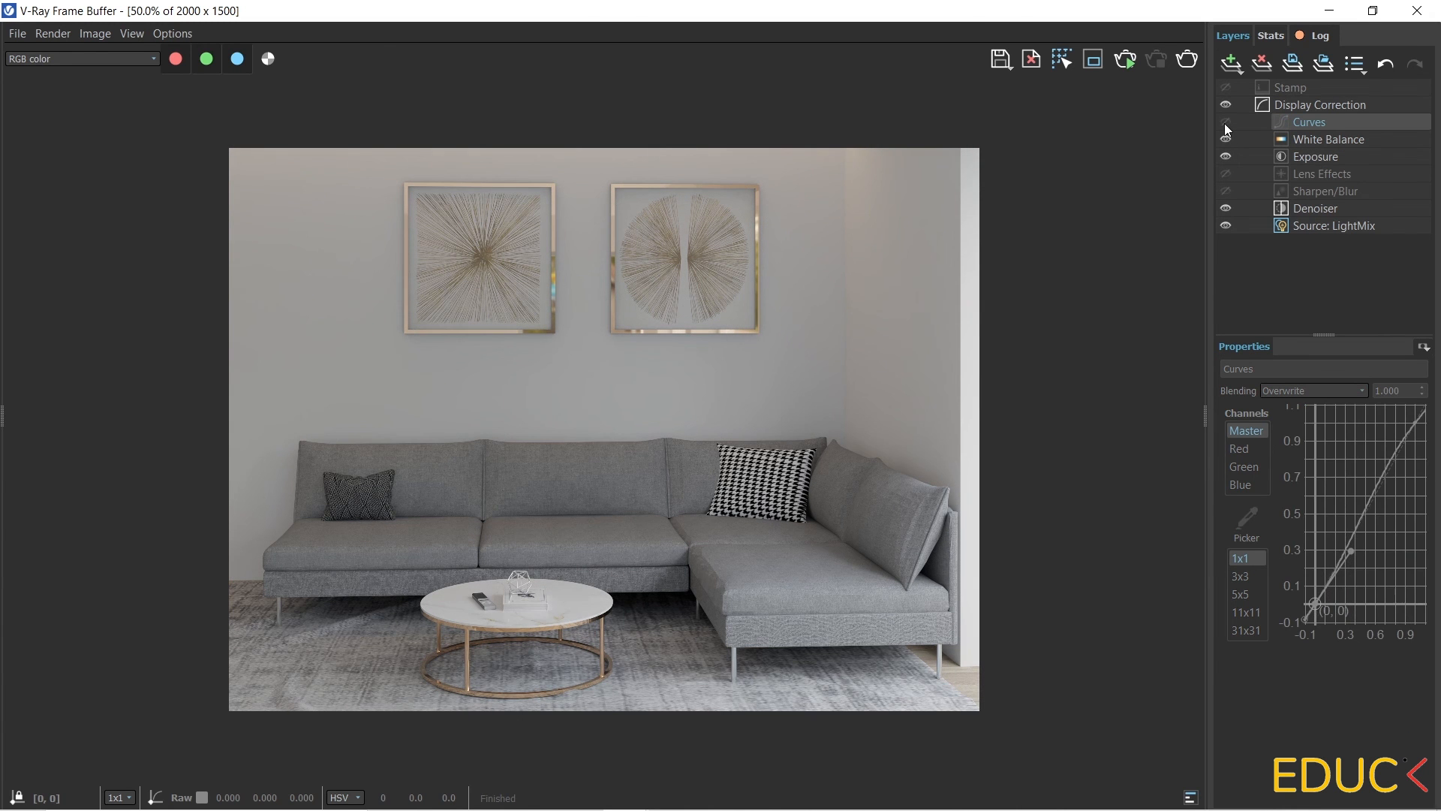
pyautogui.click(1225, 122)
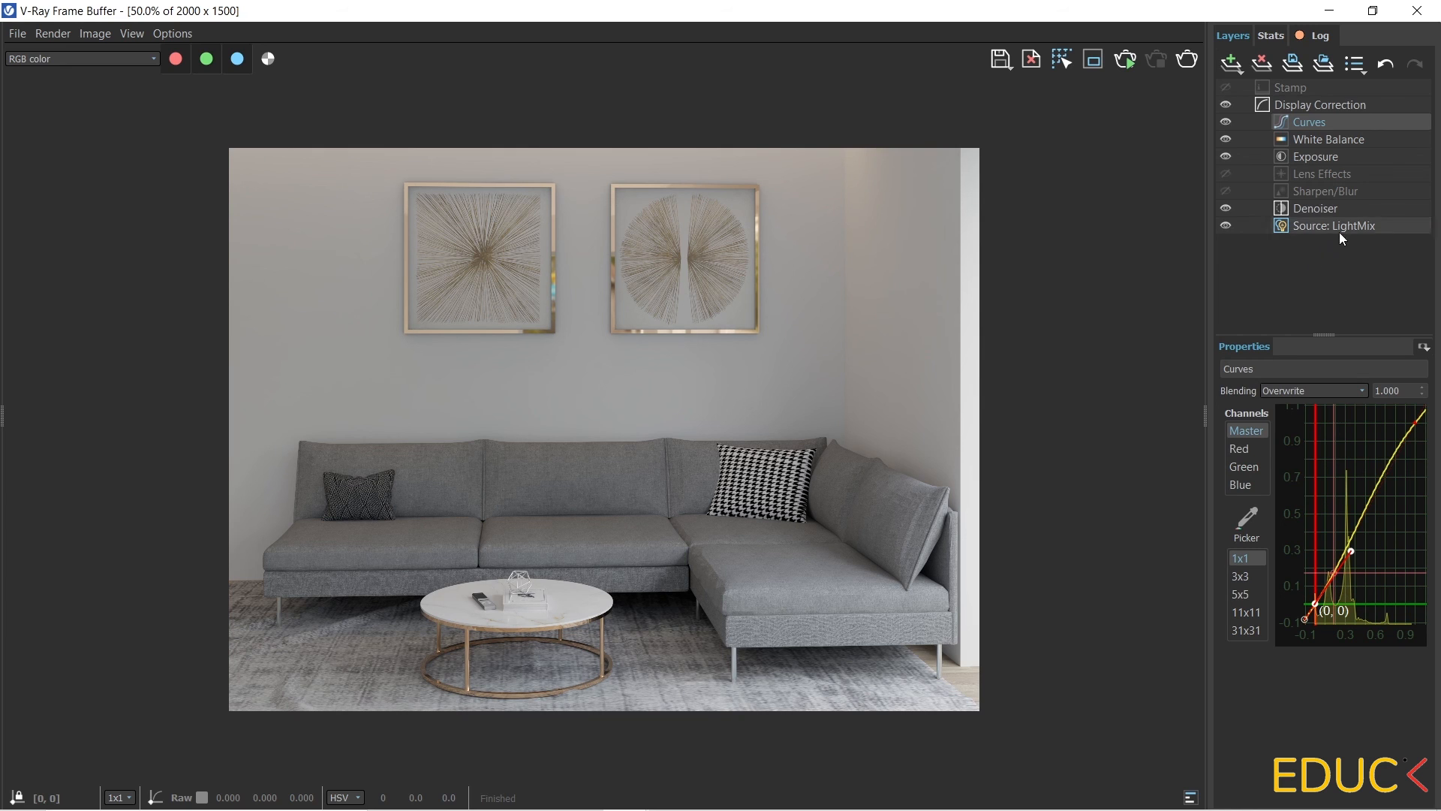
# In the LightMix source layer, toggle individual lights to compare and set Dome Light 0 to 0.800.
pyautogui.click(1307, 227)
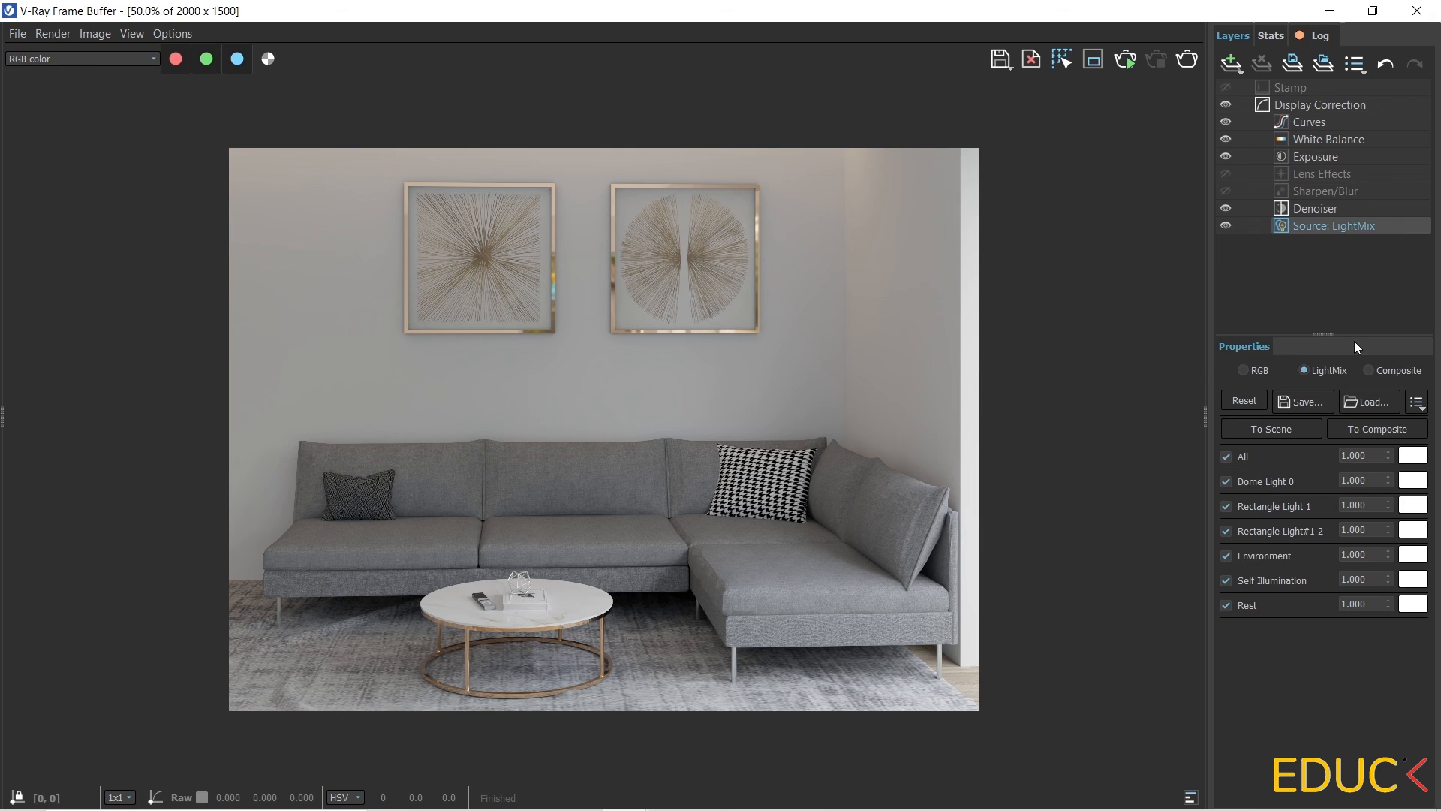
pyautogui.click(1231, 487)
pyautogui.click(1231, 486)
pyautogui.click(1226, 507)
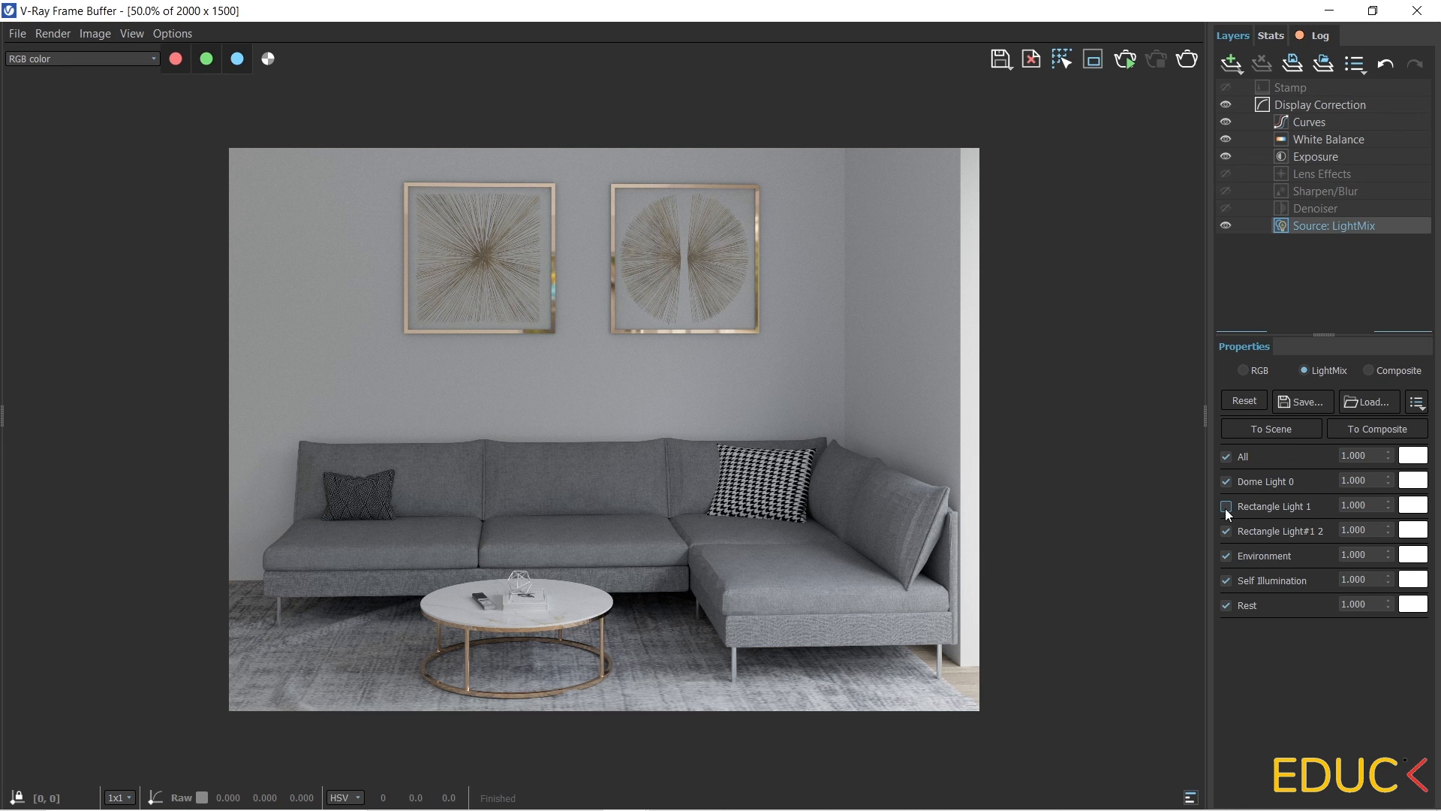
pyautogui.click(1226, 506)
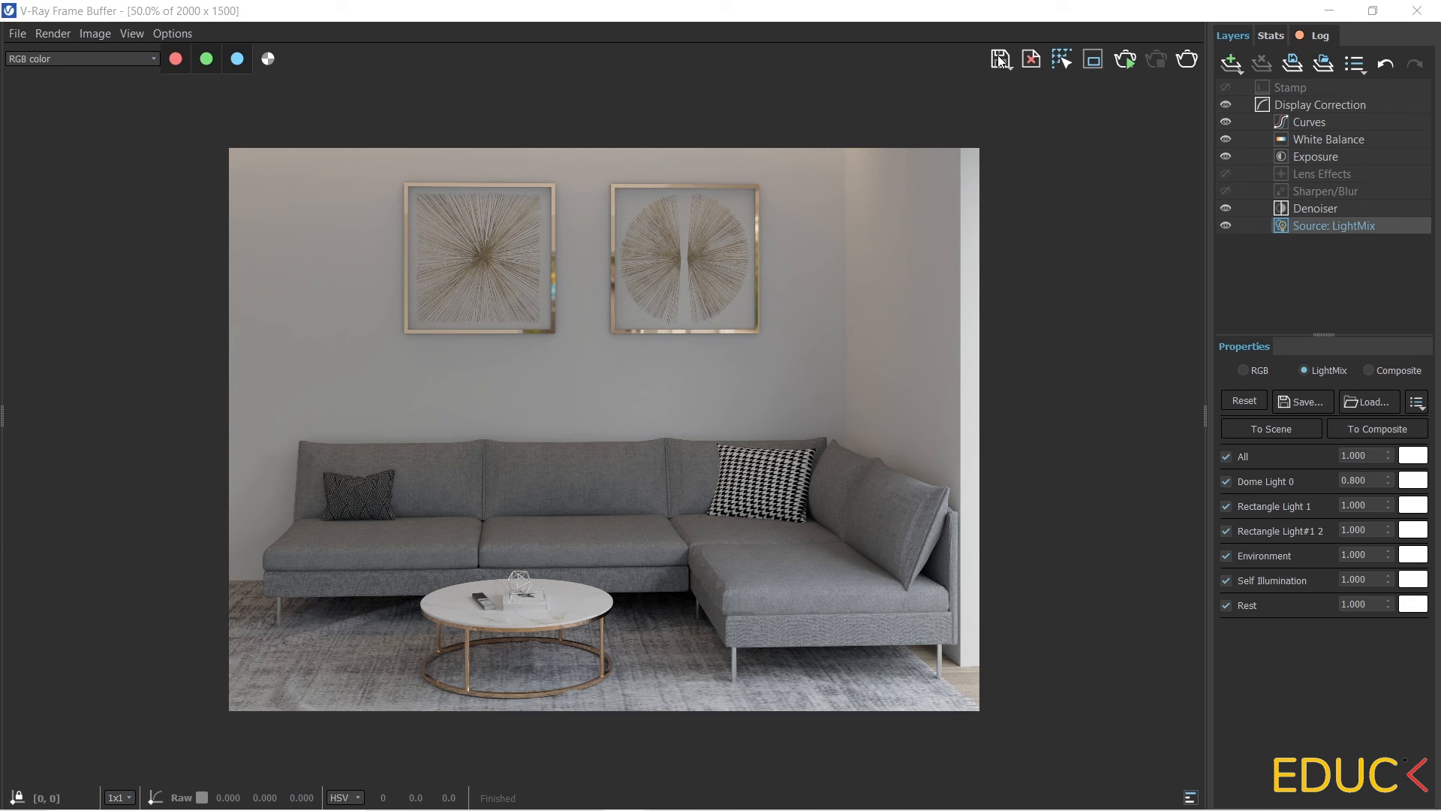
# Save the corrected render as viz.jpg in JPEG format.
pyautogui.click(1000, 60)
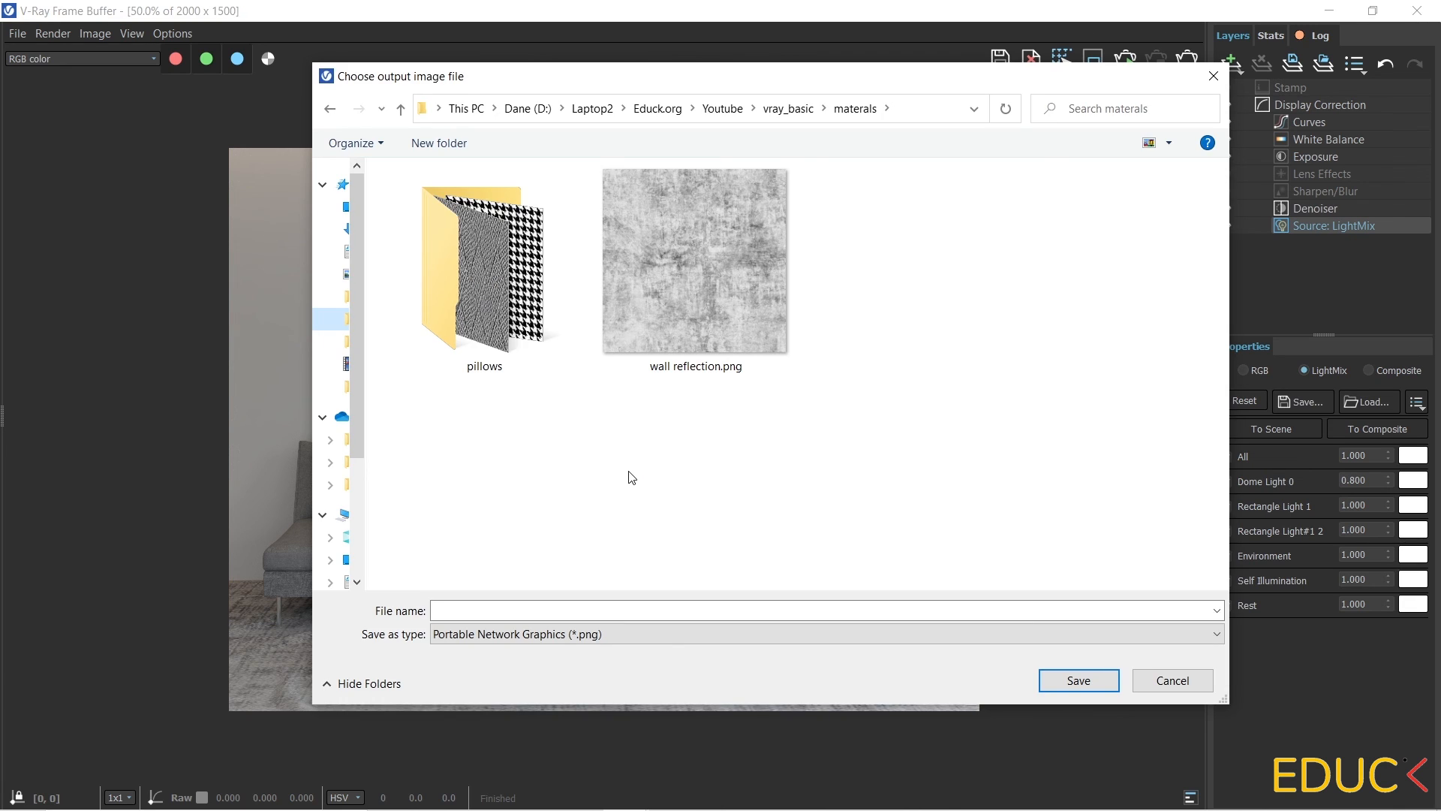
pyautogui.click(511, 611)
pyautogui.write('viz')
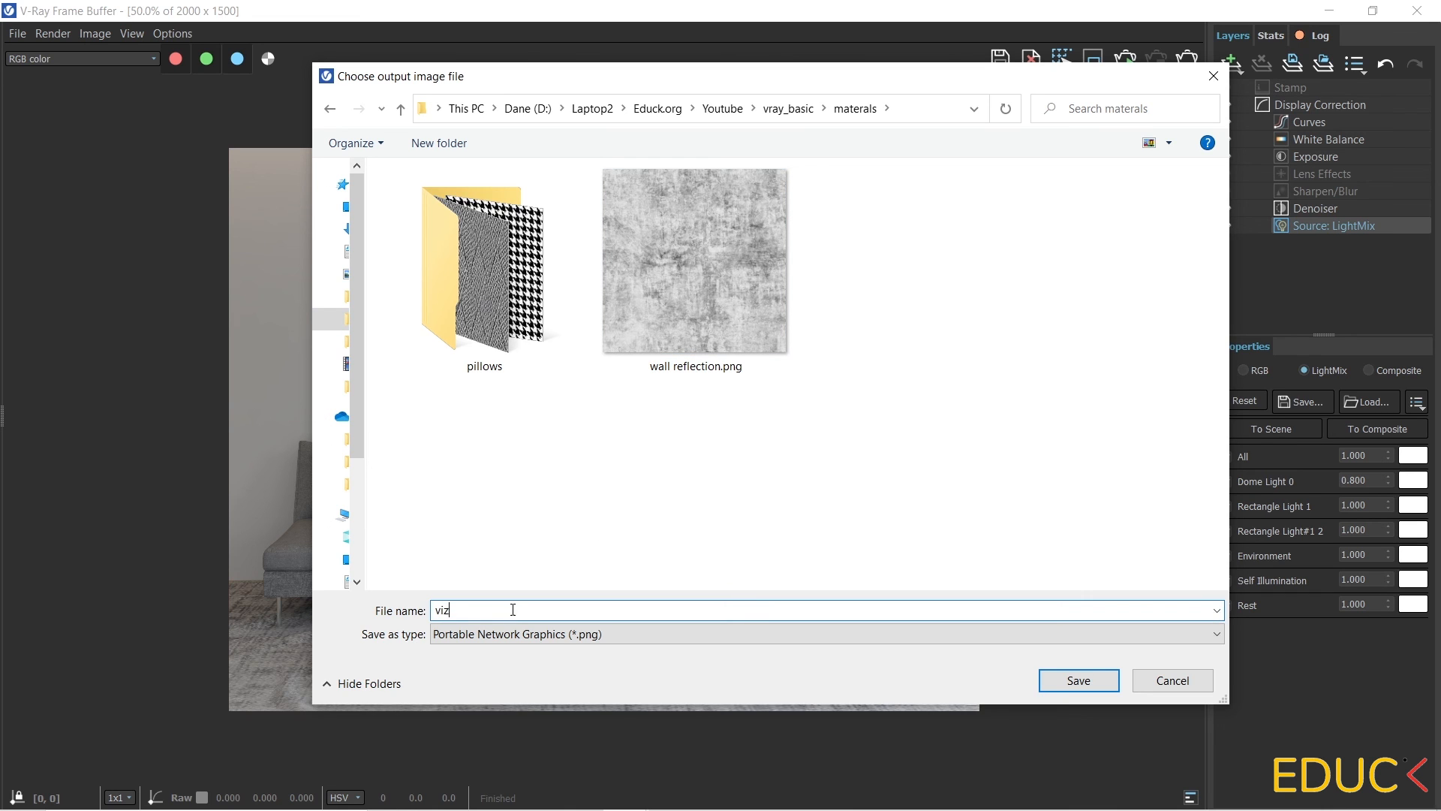
pyautogui.click(584, 635)
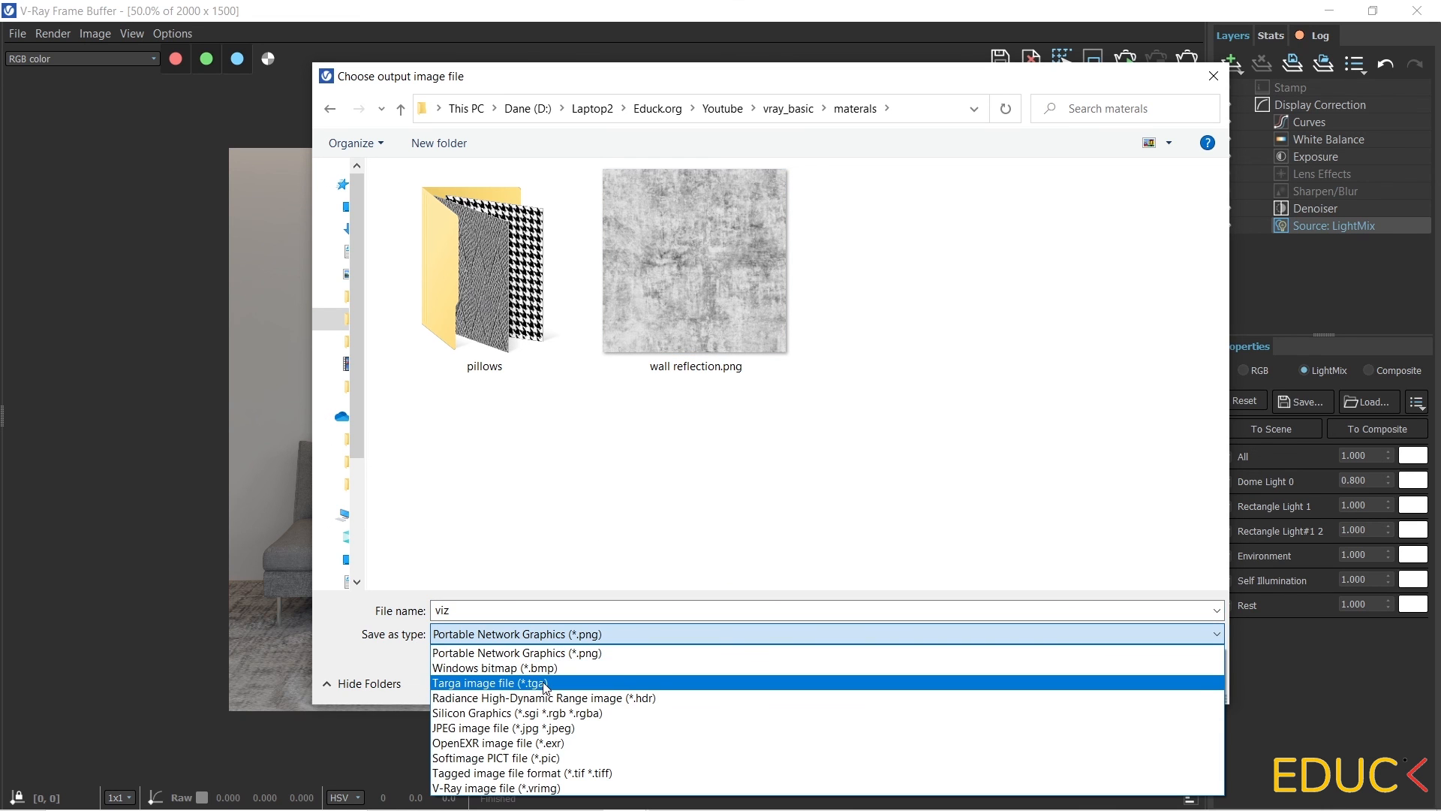
pyautogui.click(552, 727)
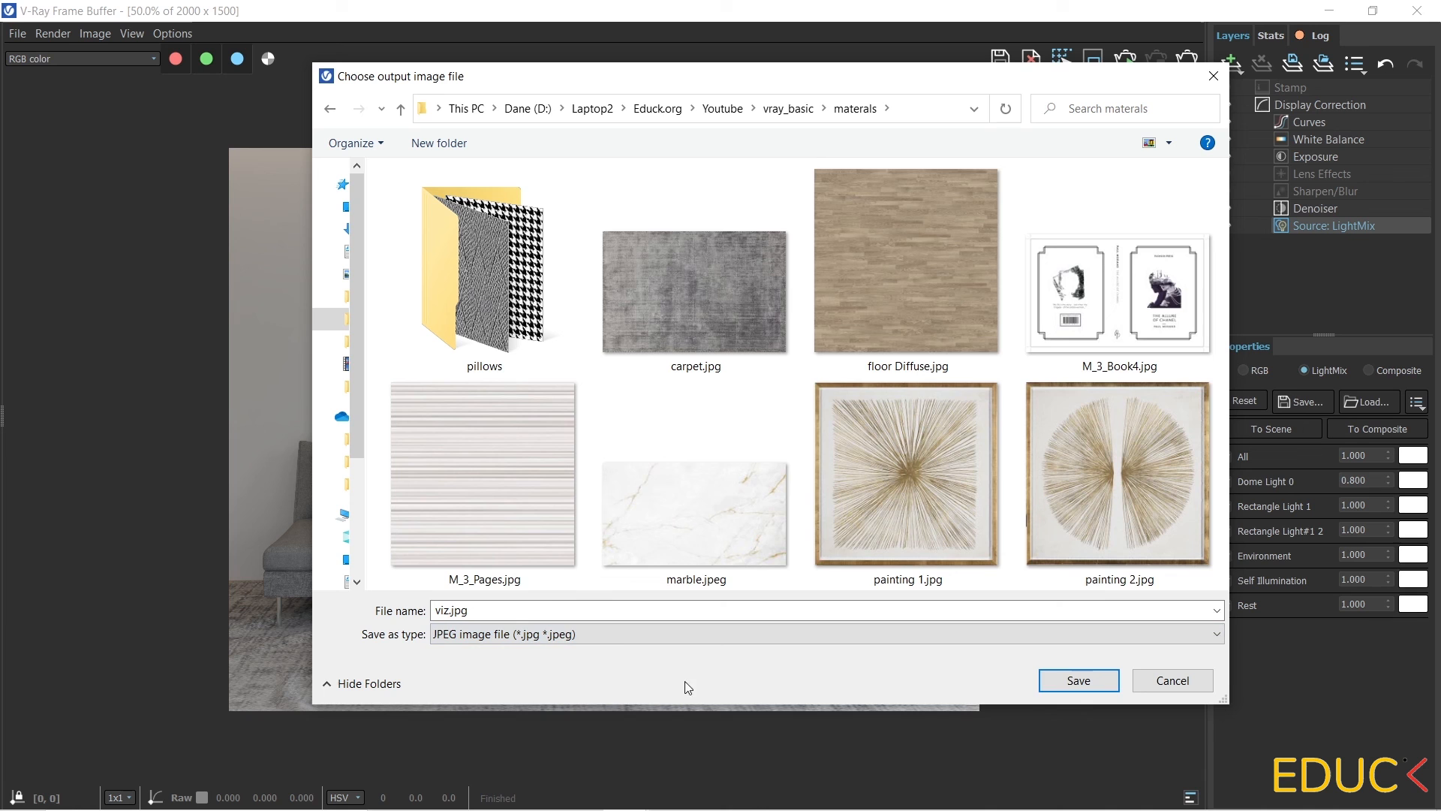
pyautogui.click(1078, 681)
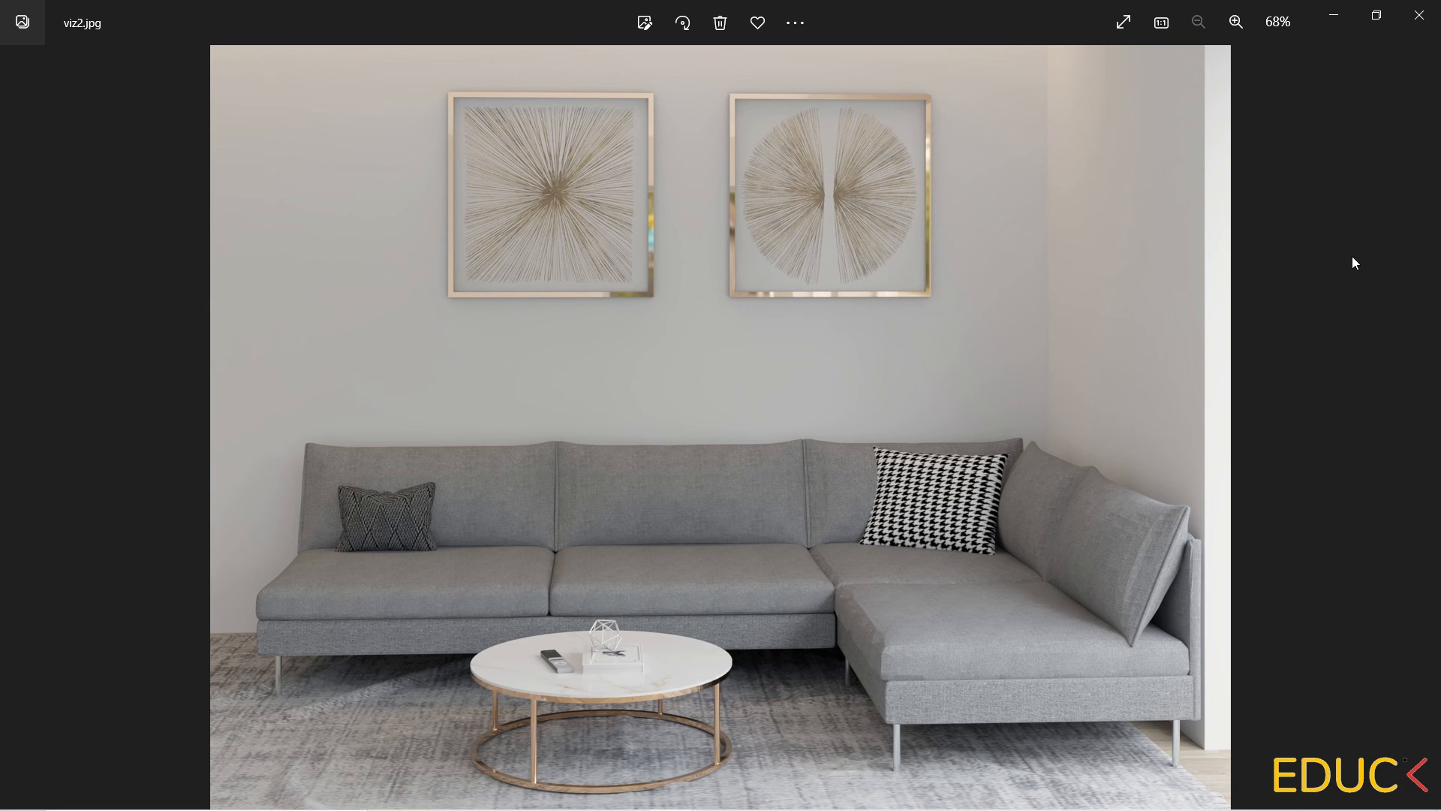